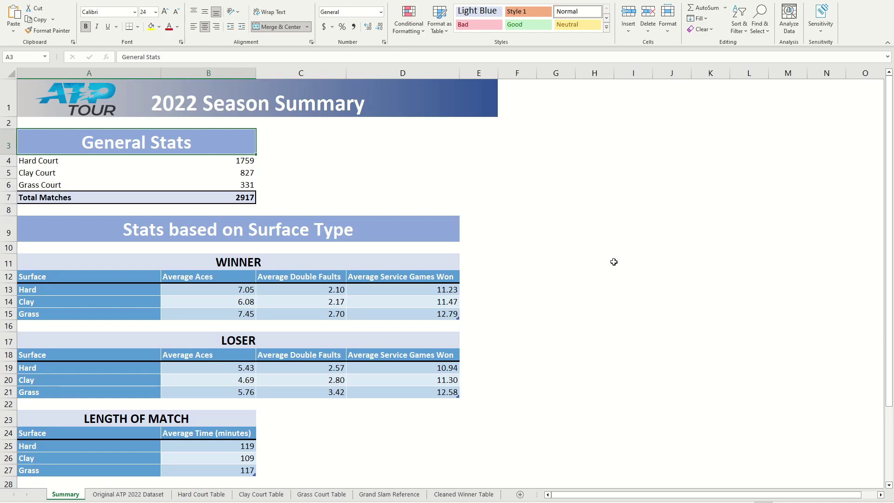
Look over the 2022 Season Summary sheet, from the general and surface stats down to the Grand Slam stats.
scroll(614, 262, down, 3)
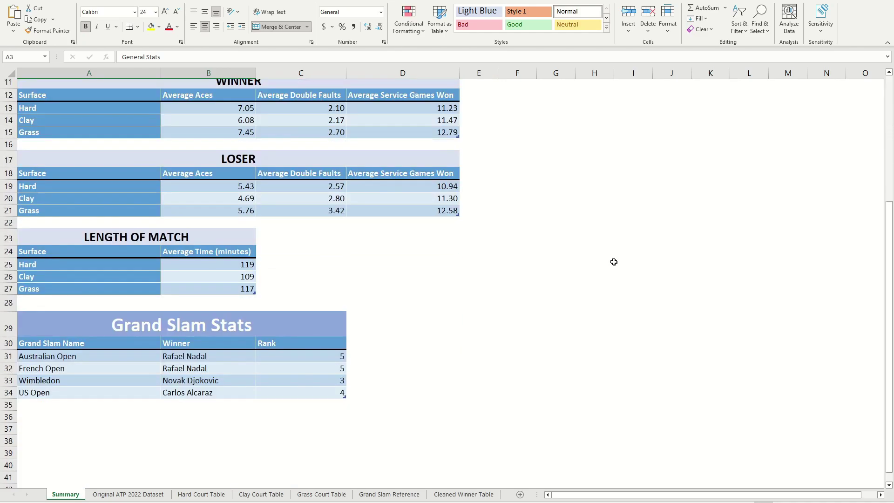
scroll(614, 261, up, 3)
scroll(614, 262, up, 1)
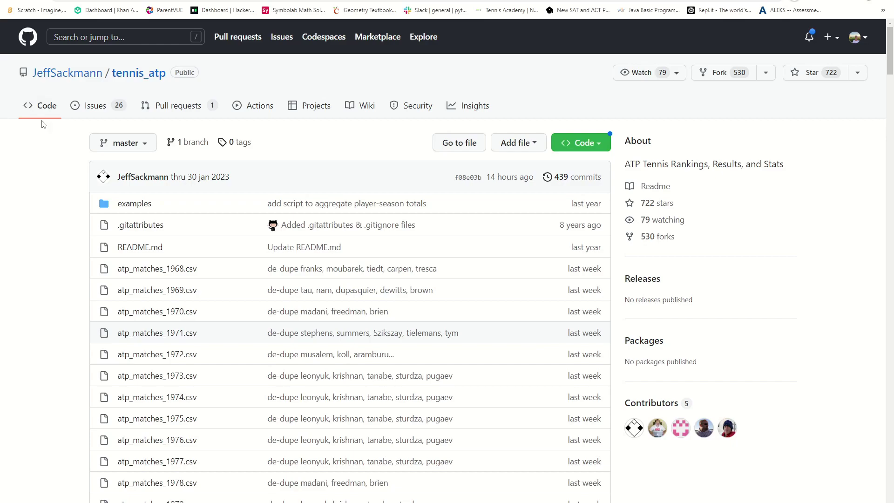
Switch to the tennis_atp repository on GitHub and look through its list of yearly match CSV files.
scroll(263, 171, down, 20)
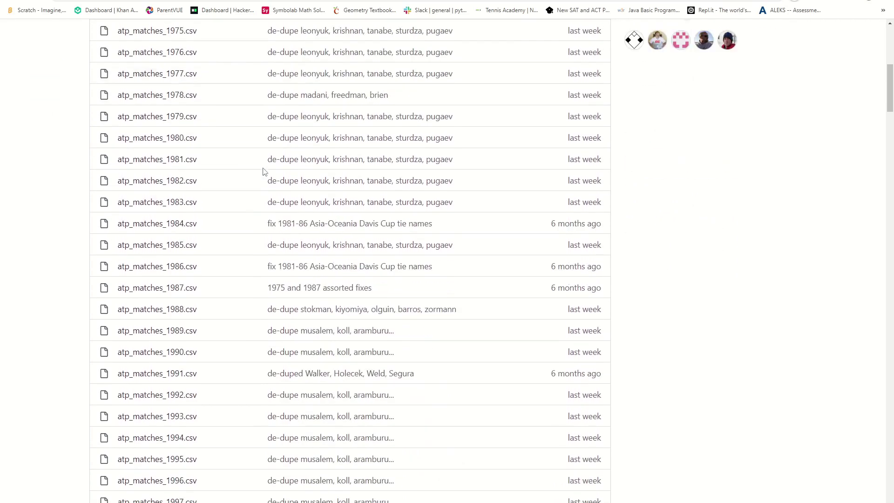
scroll(263, 172, up, 20)
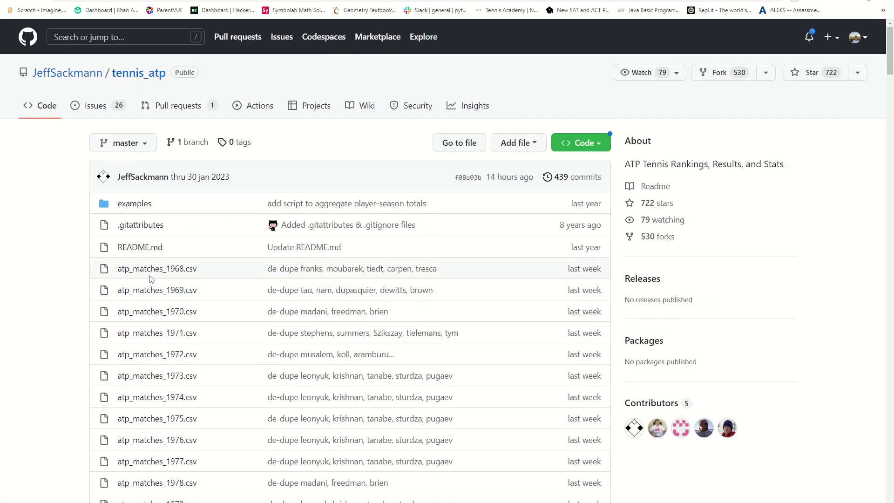
scroll(150, 279, down, 4)
scroll(150, 279, up, 4)
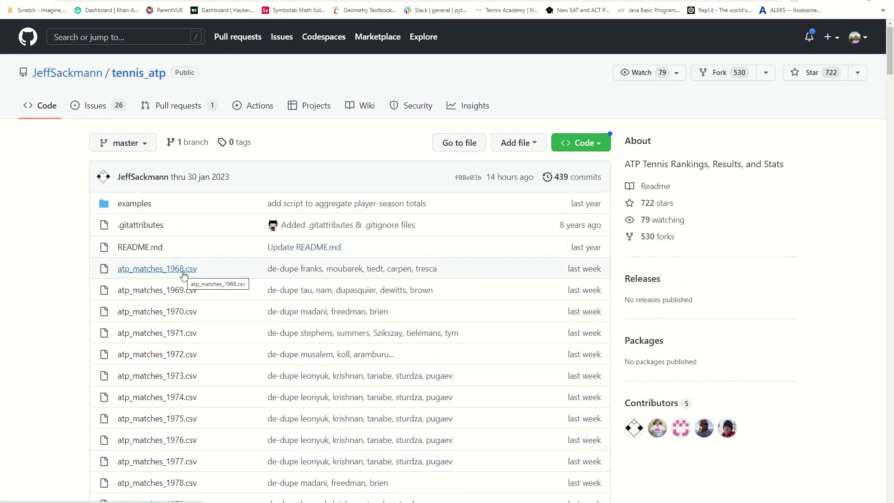
scroll(183, 275, down, 20)
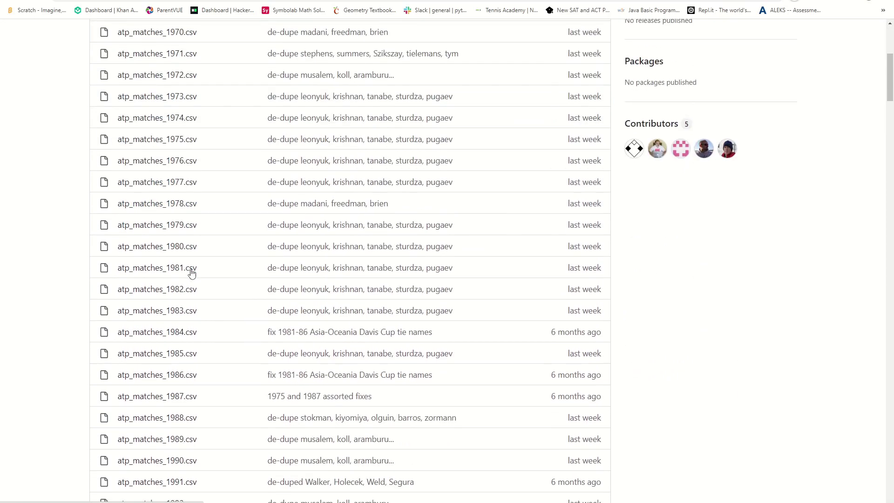
scroll(191, 273, up, 16)
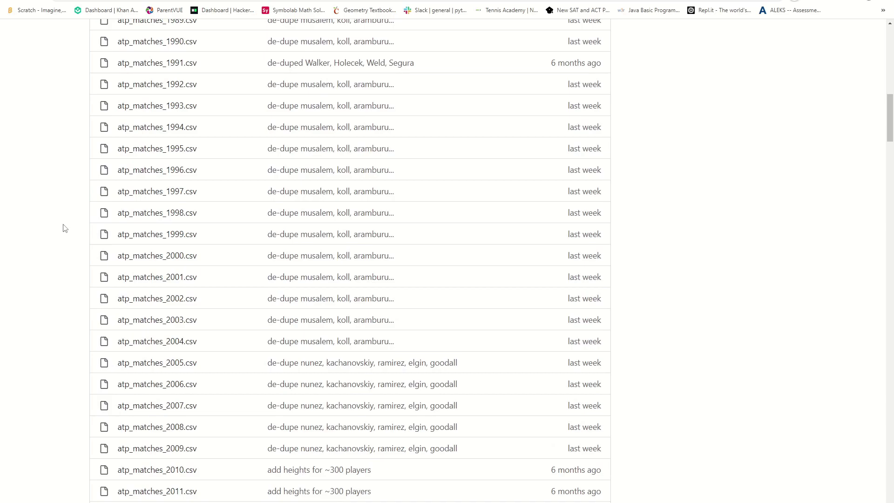
scroll(65, 228, up, 15)
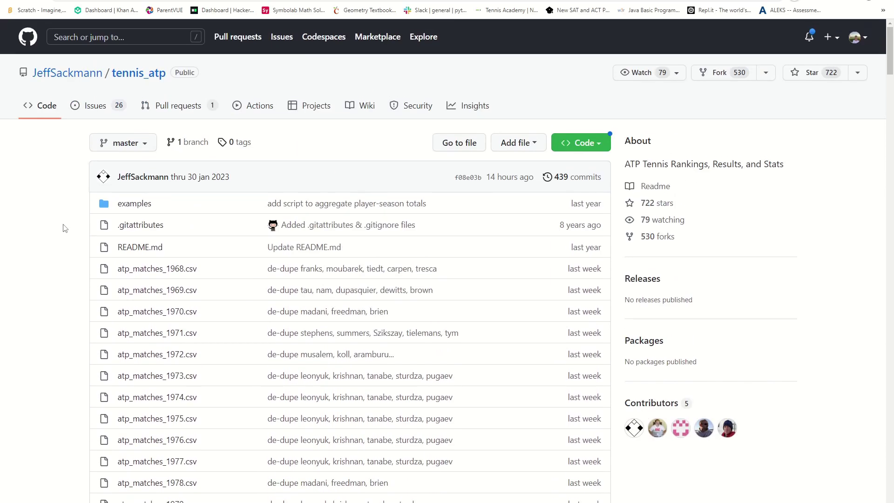
Find atp_matches_2022.csv in the repository's file list, open it and look through its match rows.
scroll(64, 228, down, 13)
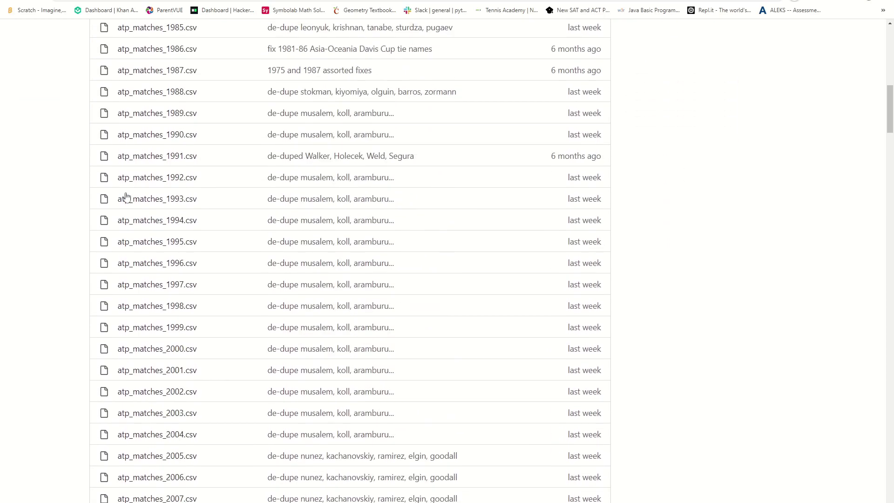
scroll(209, 121, up, 7)
scroll(209, 121, up, 2)
scroll(200, 254, down, 20)
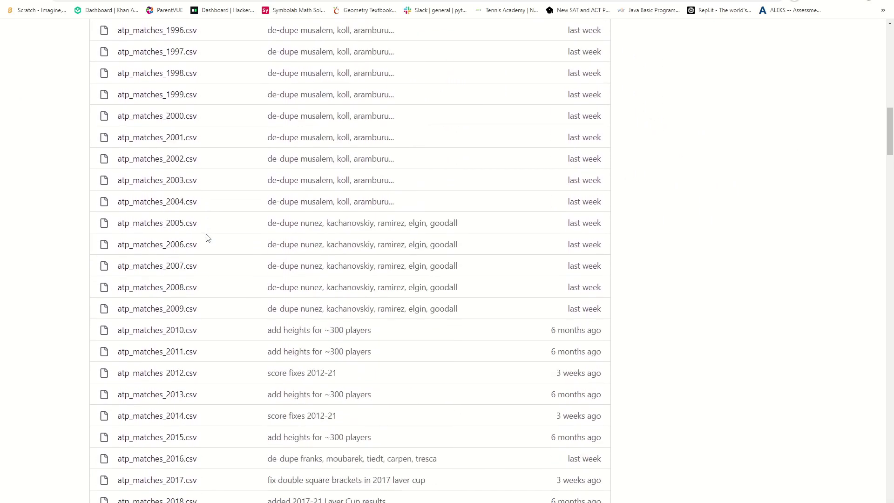
scroll(208, 238, up, 5)
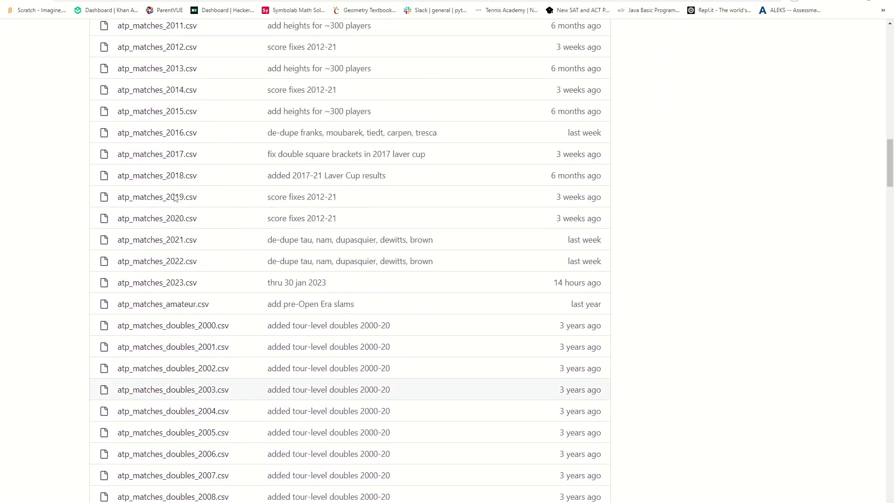
click(173, 266)
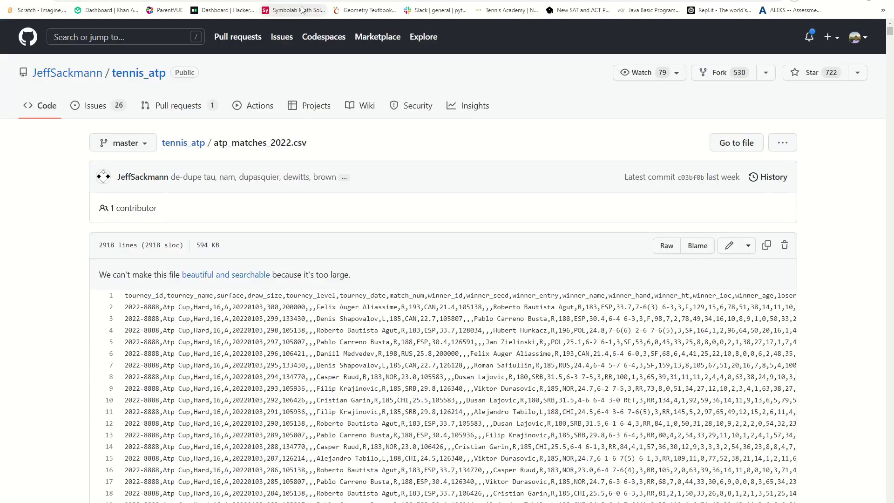
scroll(493, 184, down, 10)
scroll(493, 184, up, 10)
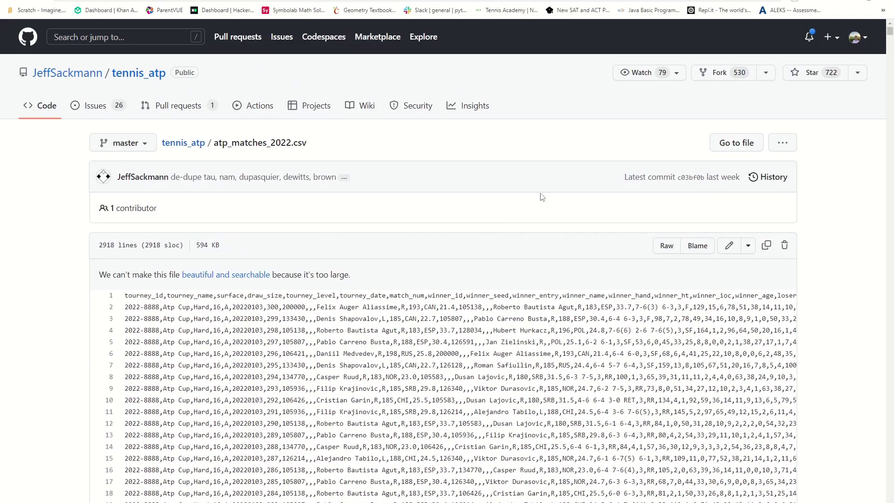
Go back to the repository's file list and open atp_matches_2022.csv again.
key(alt+Left)
scroll(280, 164, down, 10)
scroll(278, 163, down, 11)
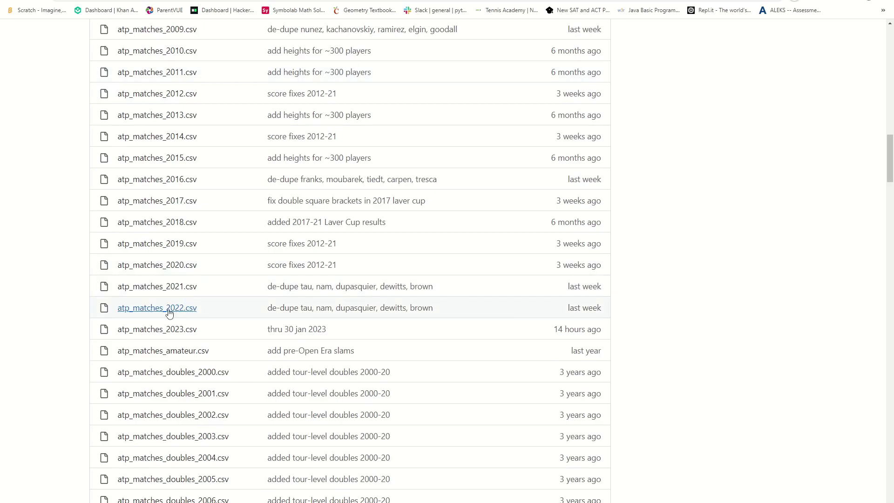
drag(204, 309, 118, 308)
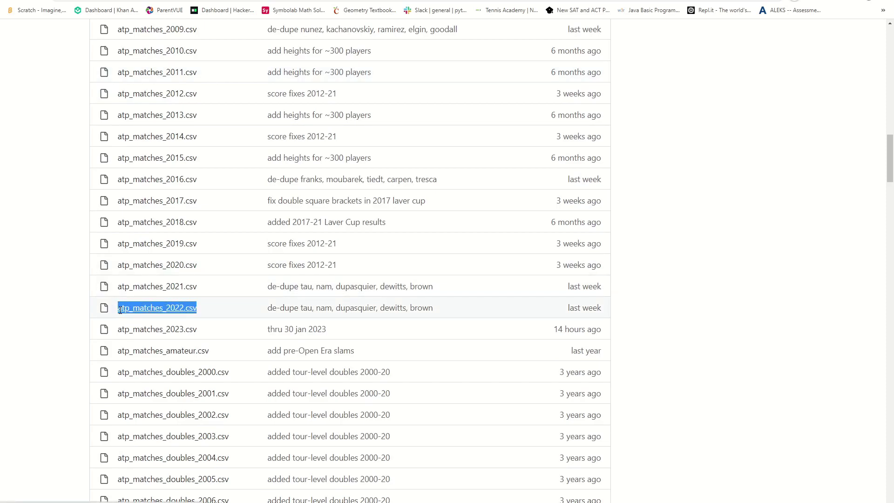
click(214, 312)
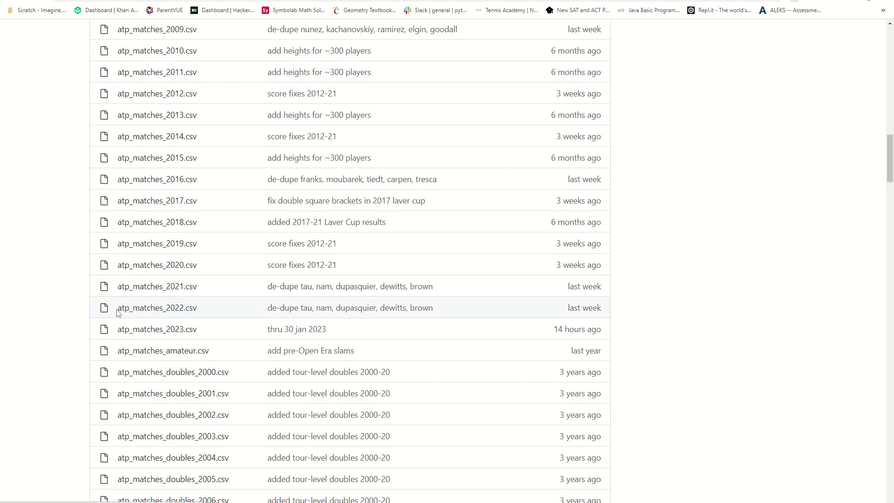
click(144, 315)
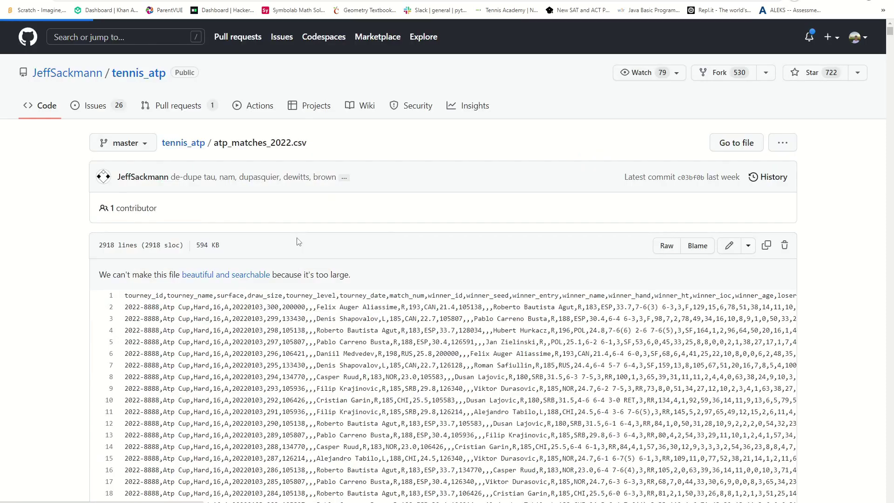
Display the raw contents of atp_matches_2022.csv and bring up the option for saving the page as a file.
click(667, 252)
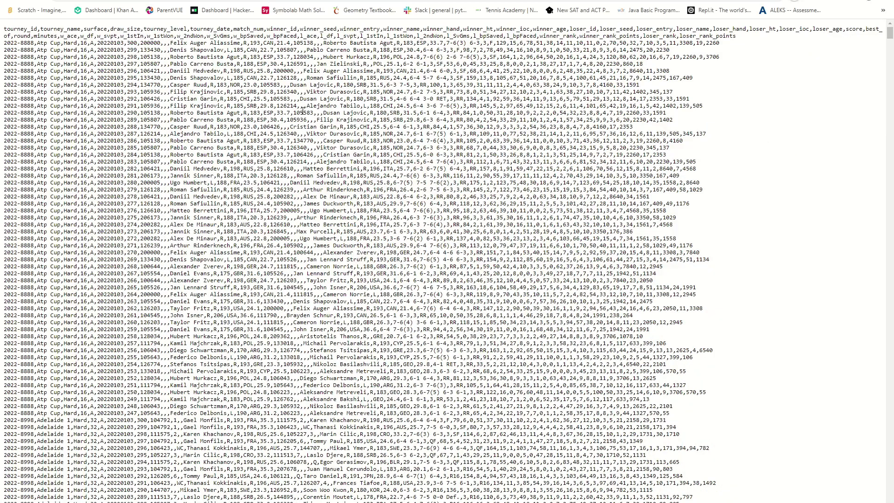
right_click(303, 111)
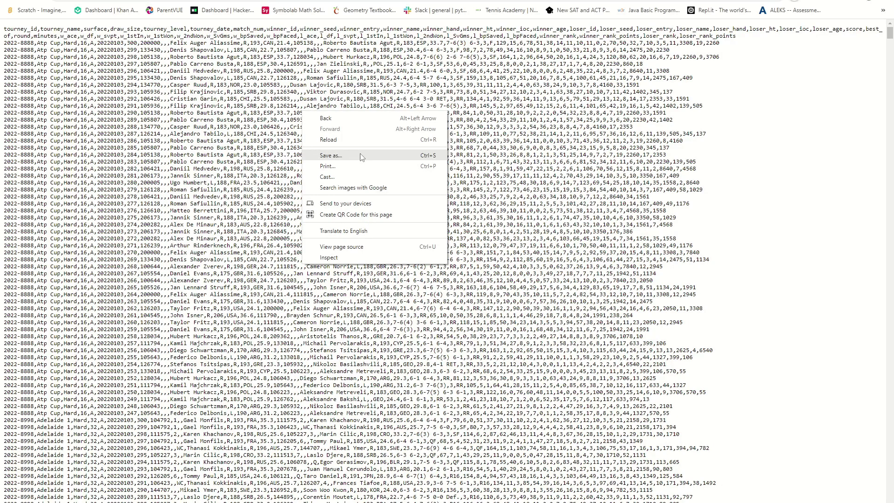
click(193, 158)
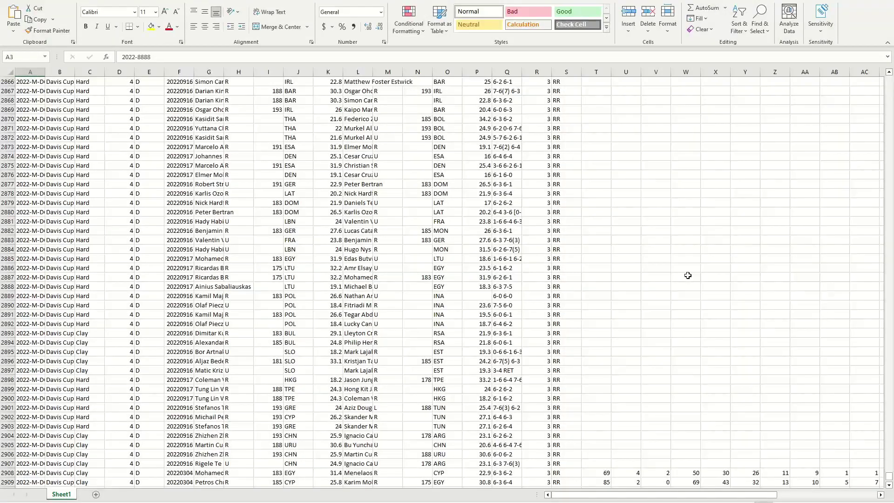
Switch to the Excel workbook holding the match data and go back to the header row of the dataset.
drag(889, 478, 889, 82)
scroll(54, 108, up, 7)
drag(889, 82, 851, 29)
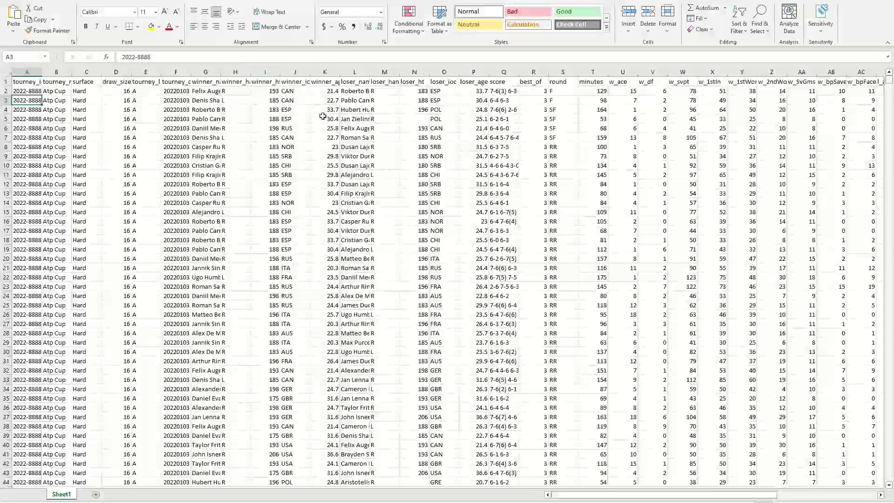
click(296, 193)
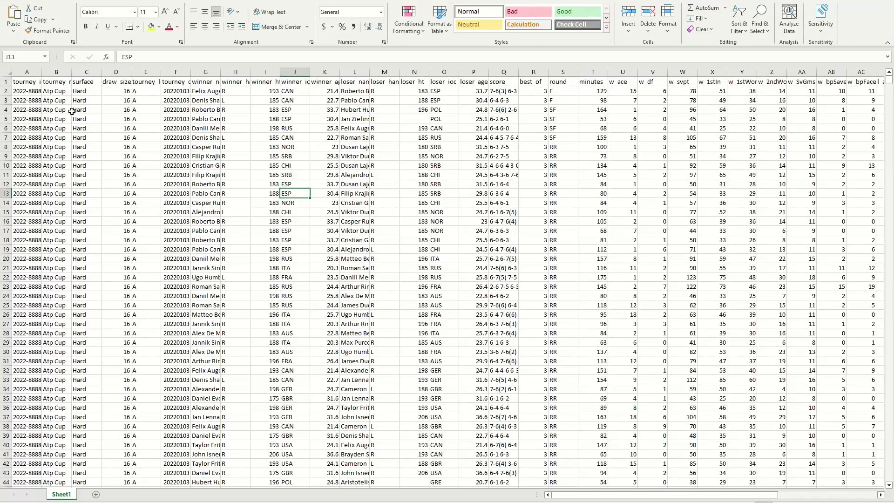
click(11, 0)
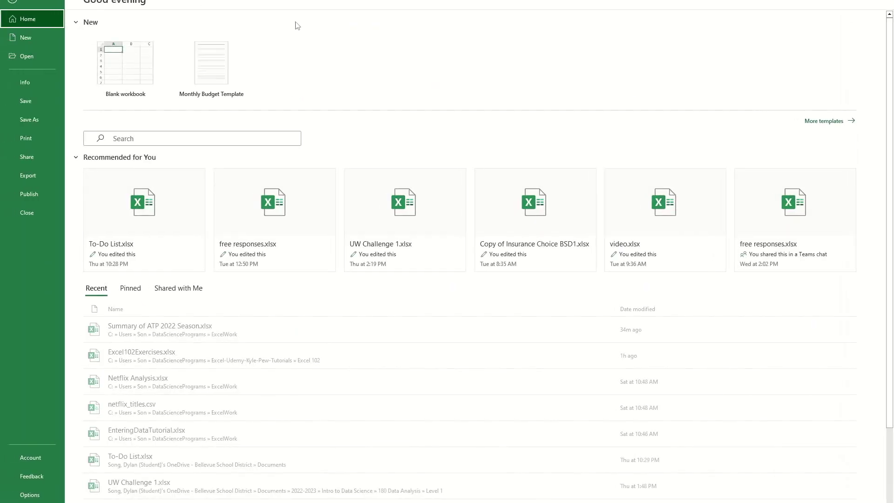
click(39, 122)
click(162, 182)
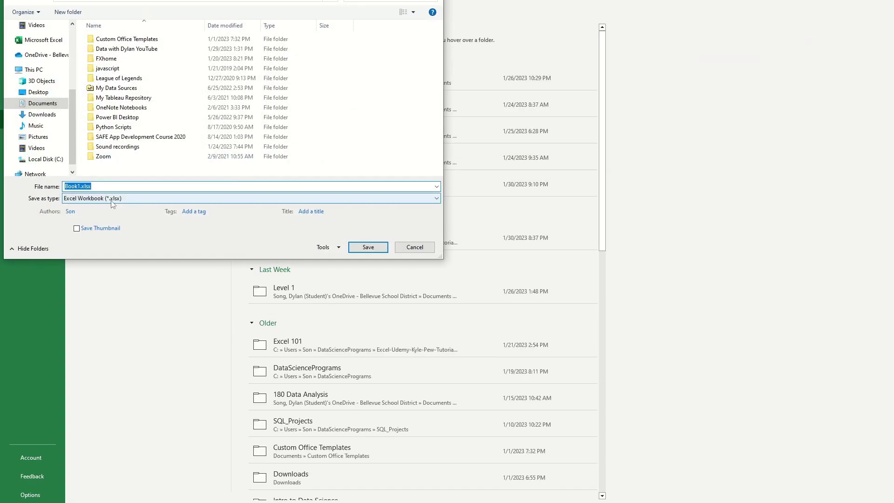
click(99, 187)
double_click(86, 187)
drag(85, 189, 93, 188)
click(93, 188)
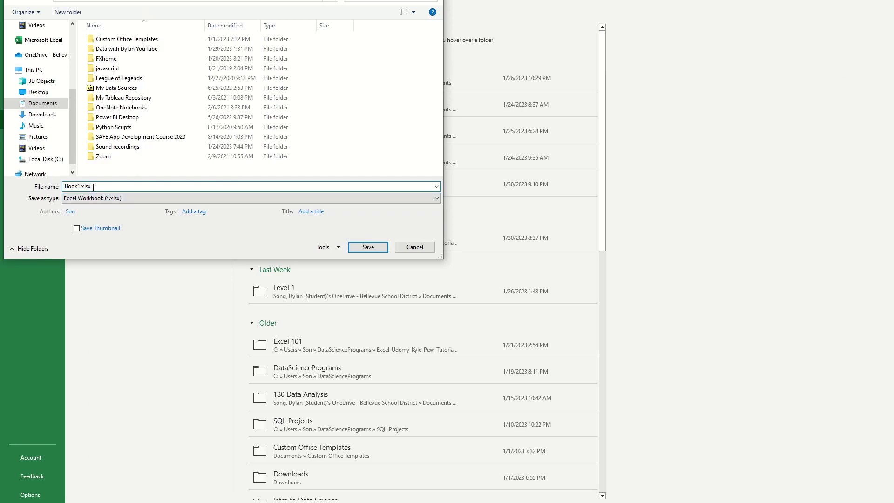
click(412, 250)
click(12, 2)
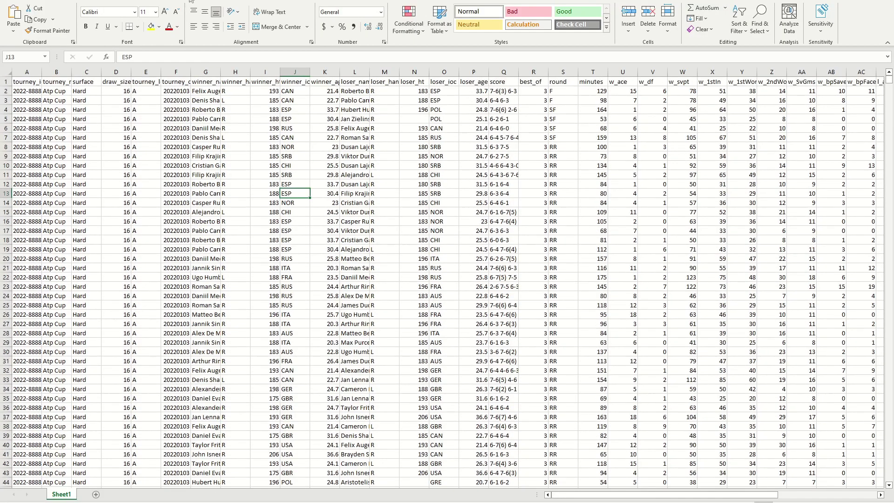
click(27, 94)
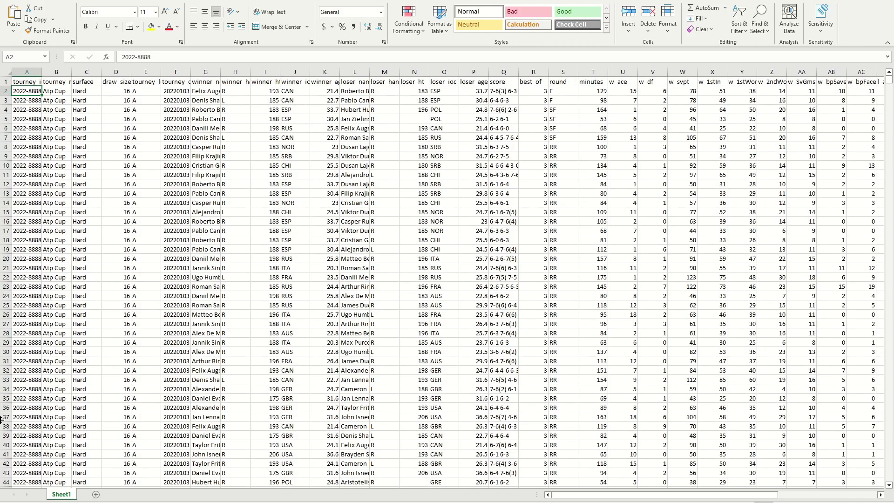
click(127, 163)
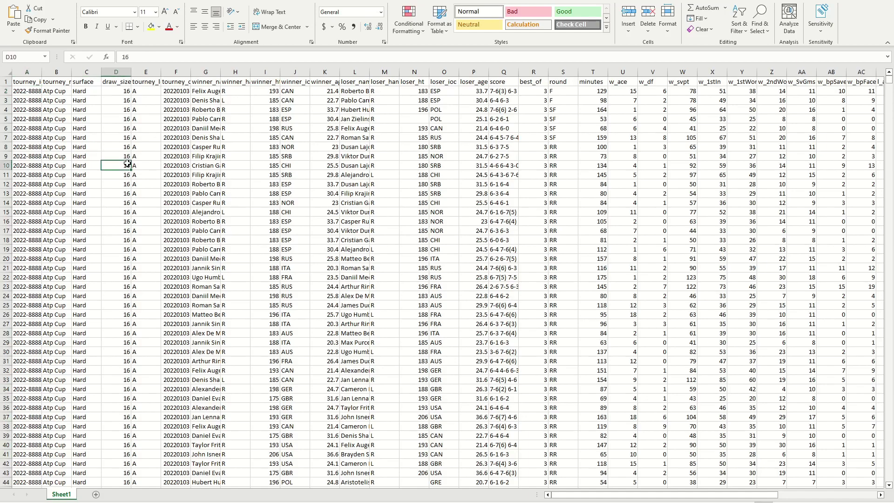
click(27, 93)
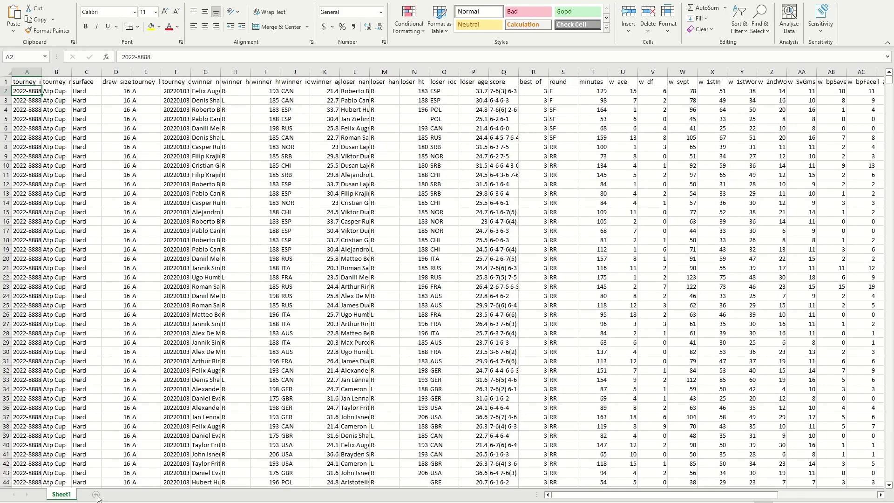
Add a new blank worksheet, place it before Sheet1 and select its cell A1.
click(96, 495)
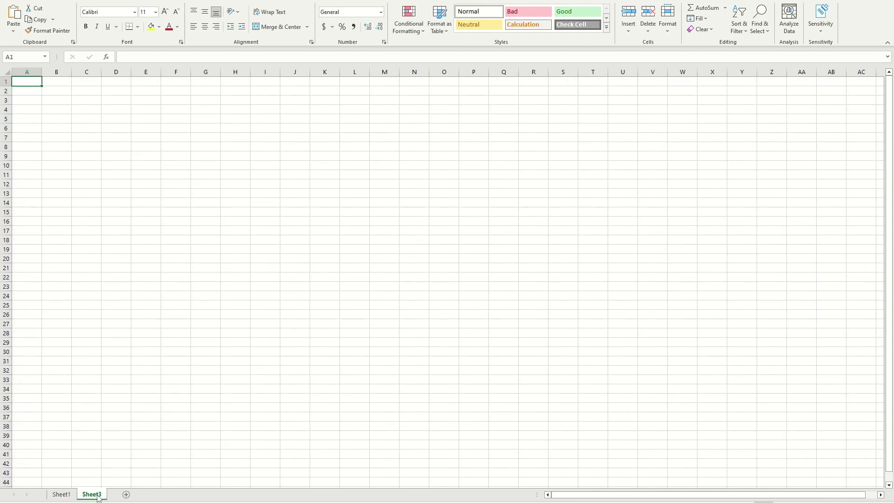
drag(98, 496, 60, 495)
click(33, 137)
scroll(162, 168, up, 3)
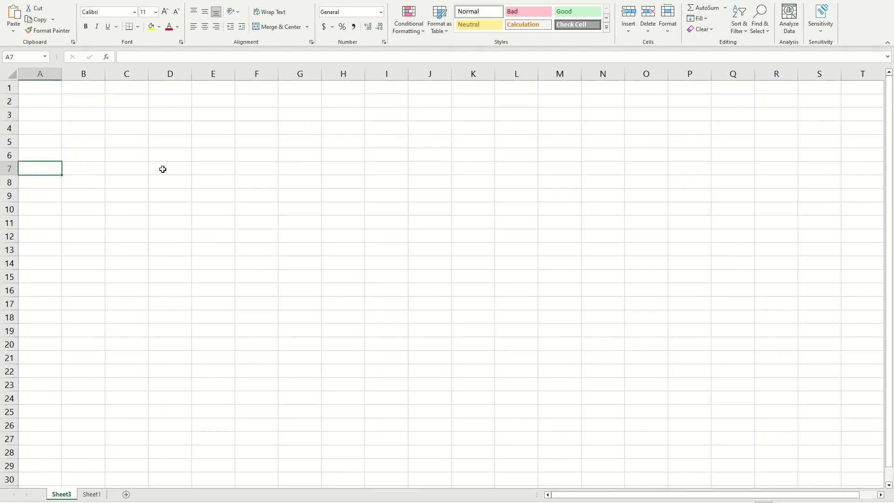
click(36, 89)
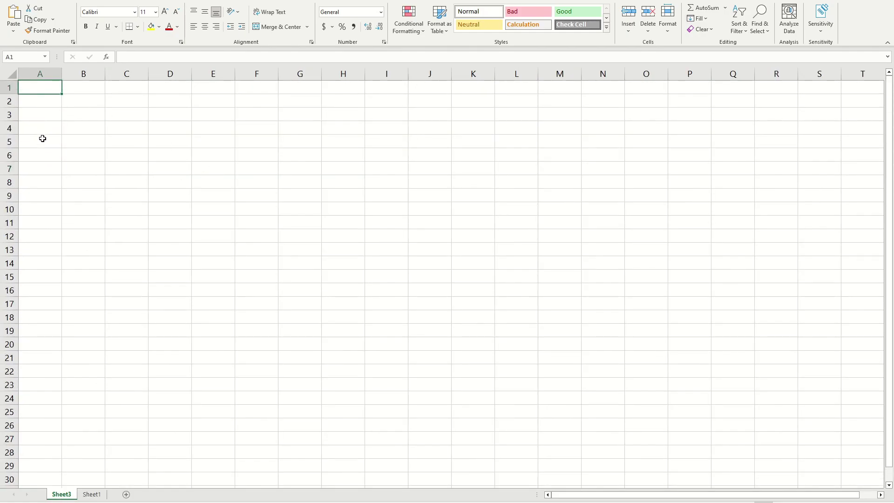
Rename the Sheet1 worksheet as "Original Data 2022" and return to the blank worksheet.
click(94, 495)
click(62, 496)
click(91, 494)
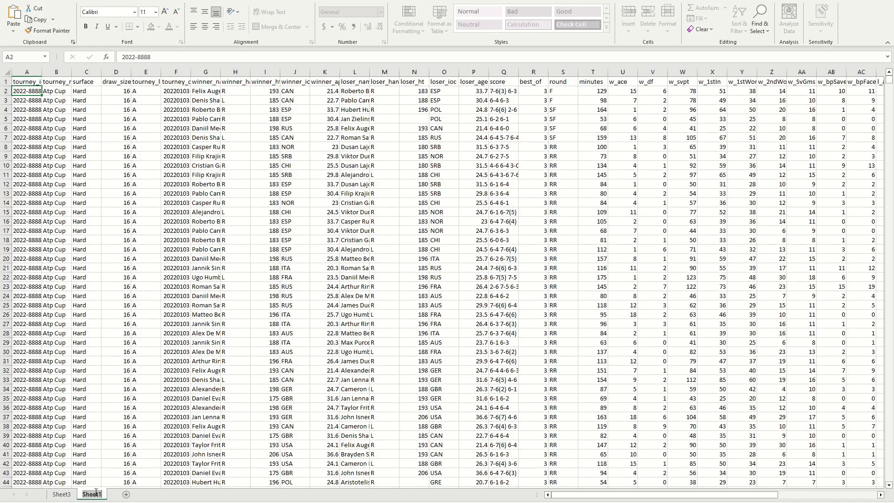
text(Original Data 2022)
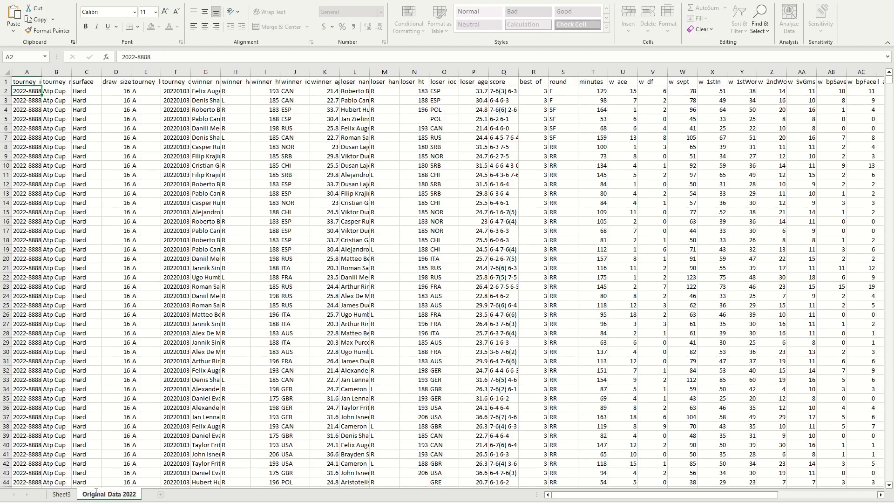
click(64, 493)
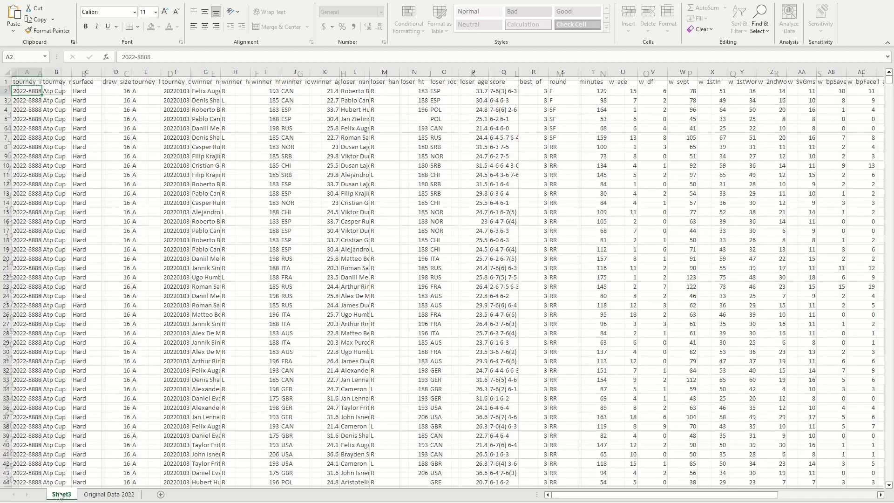
Name the new blank worksheet "Summary" and select its cell A1.
text(Summary)
click(189, 317)
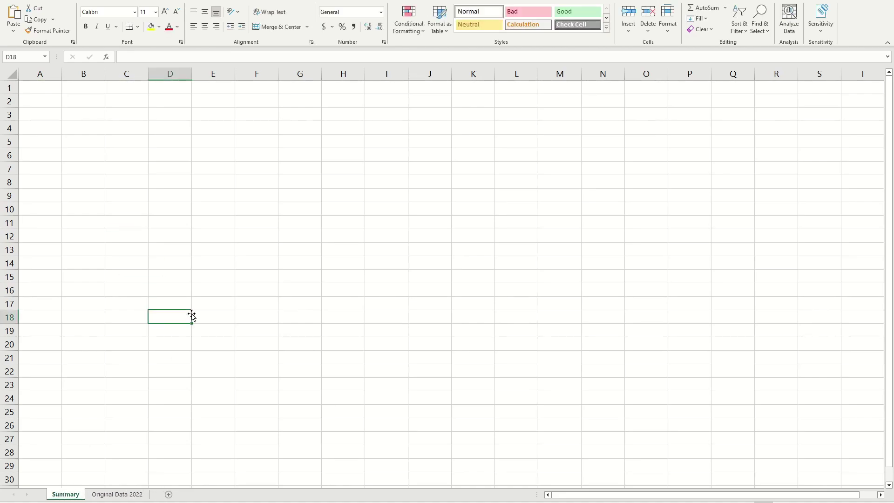
click(55, 115)
click(60, 96)
click(50, 91)
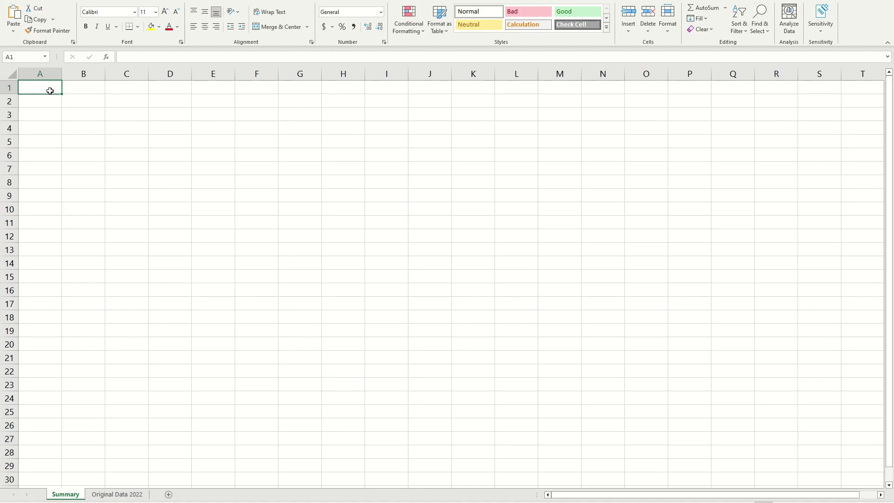
Enter the title "ATP Tour 2022 Season Summary" in cell A1 of the Summary sheet.
text(ATP Tour)
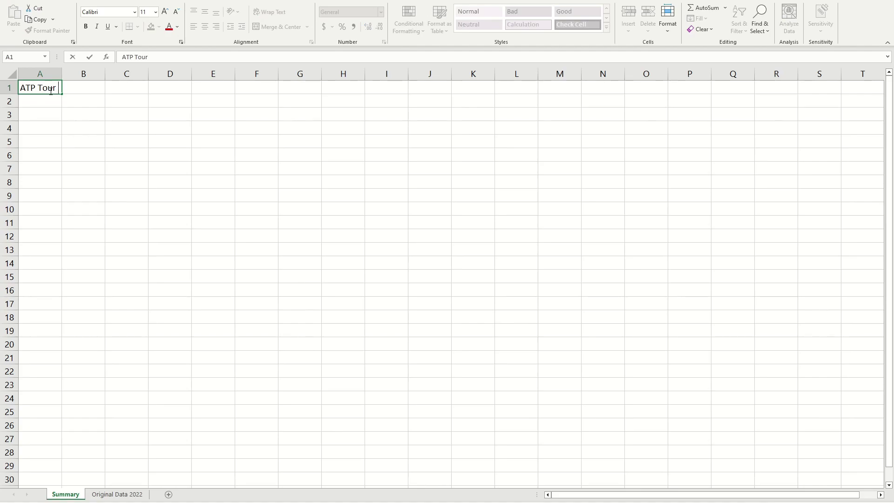
text( 2022 Season Summar)
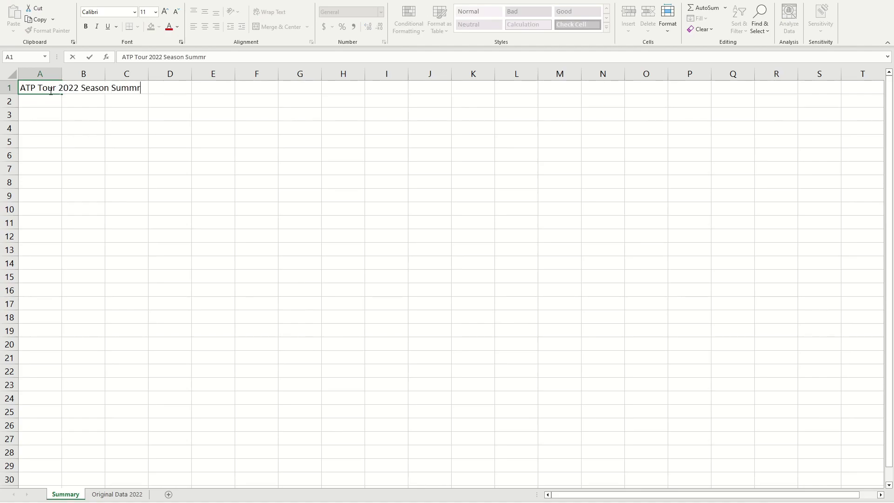
text(y)
click(56, 100)
Set the font size of the title in A1 to 28.
click(47, 89)
key(alt+h)
key(f)
key(s)
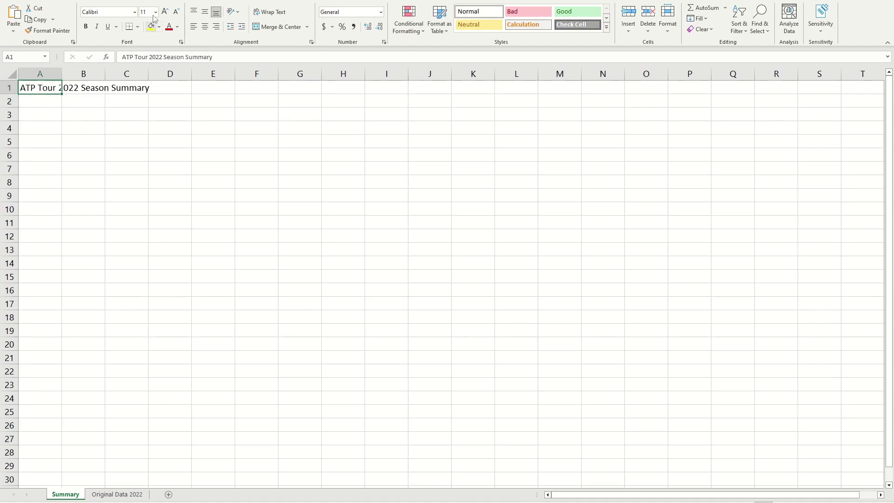
key(Escape)
click(155, 11)
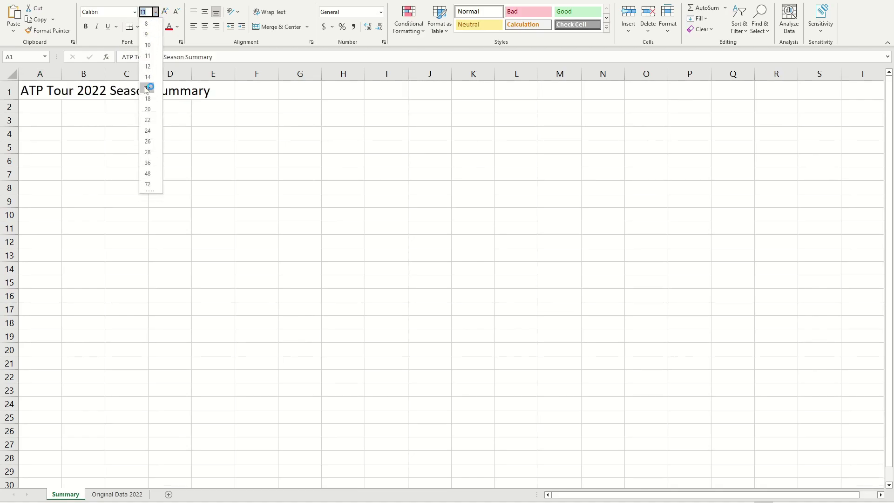
click(154, 155)
click(73, 142)
click(50, 119)
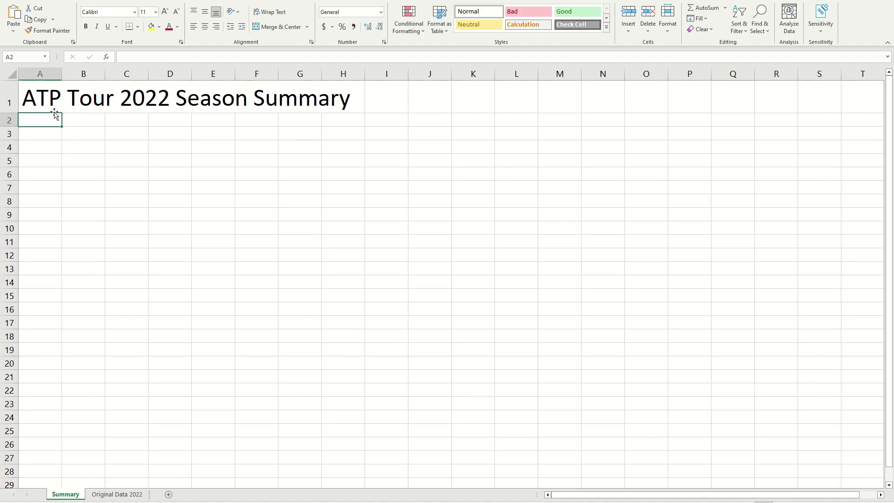
click(57, 103)
click(37, 147)
click(42, 107)
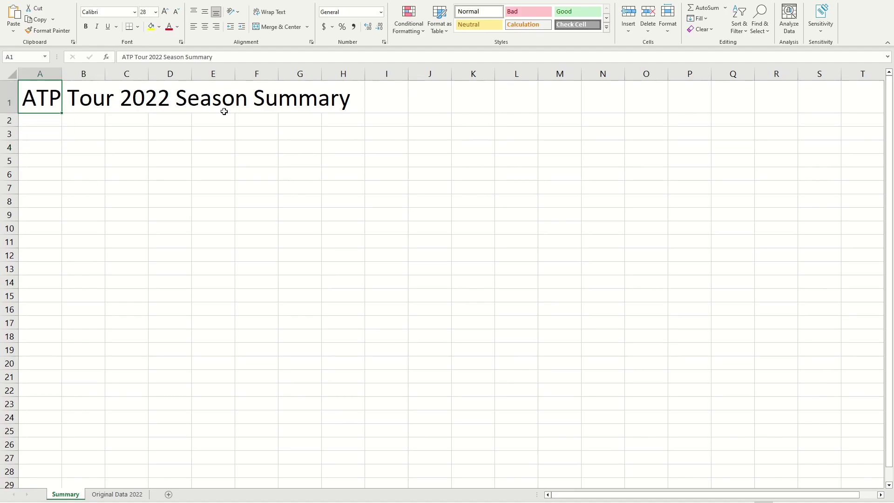
click(54, 132)
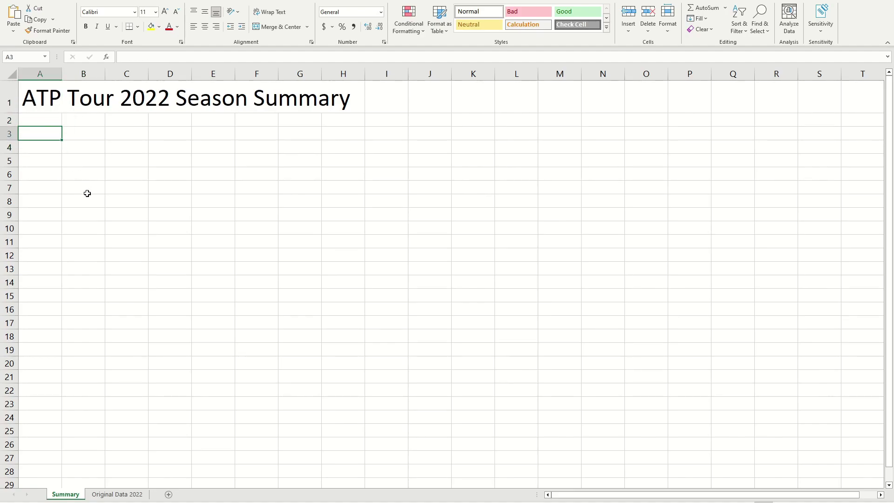
Examine the match records in the Original Data 2022 worksheet, especially the values in the surface column.
click(117, 495)
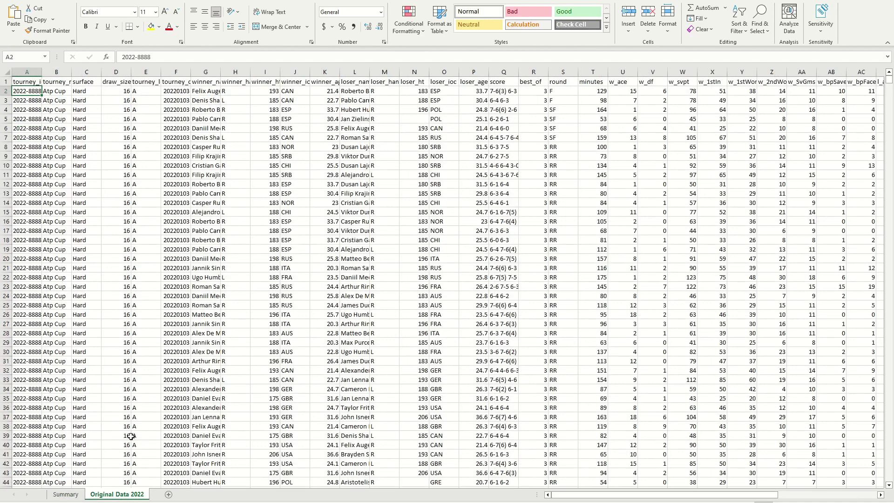
scroll(258, 182, down, 20)
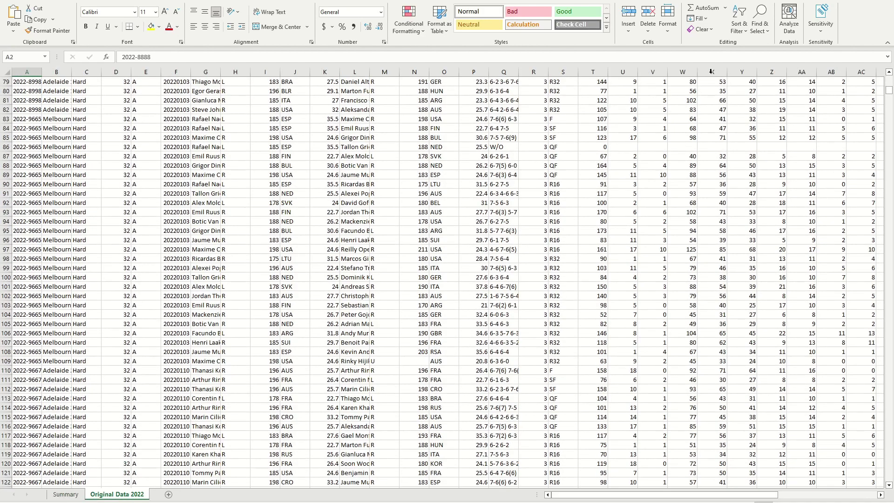
drag(881, 93, 889, 74)
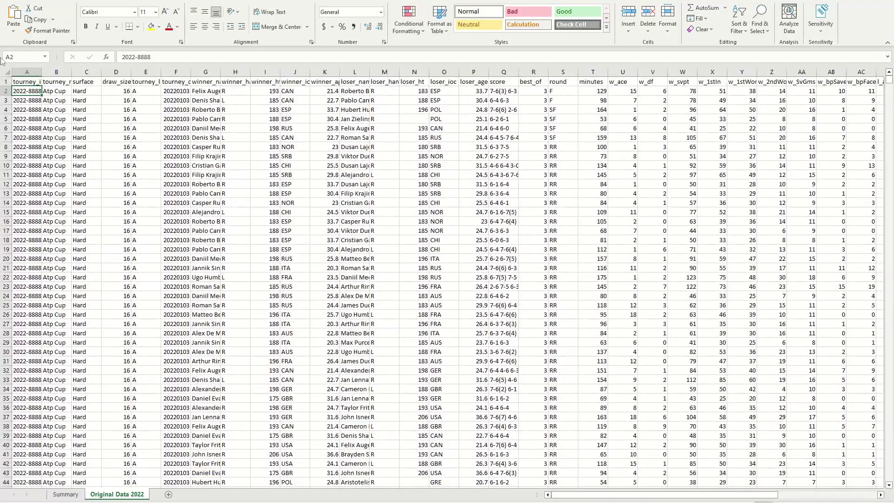
click(89, 85)
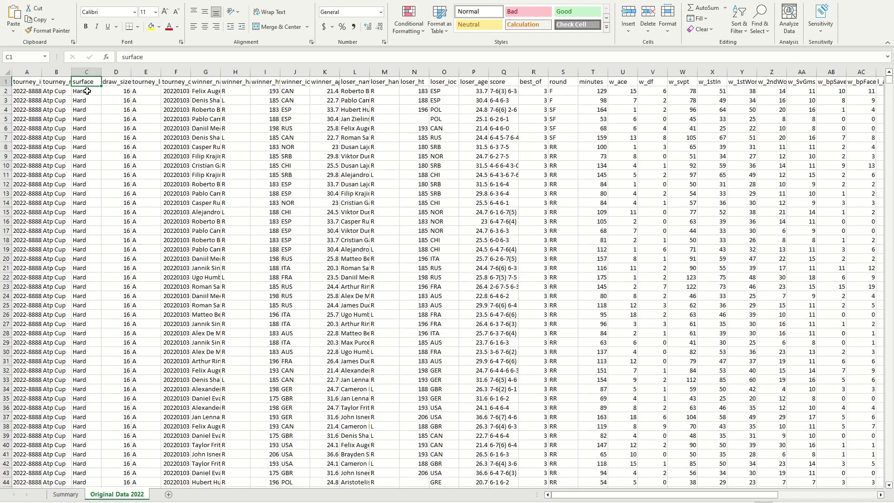
scroll(182, 194, down, 4)
scroll(163, 177, up, 4)
click(81, 90)
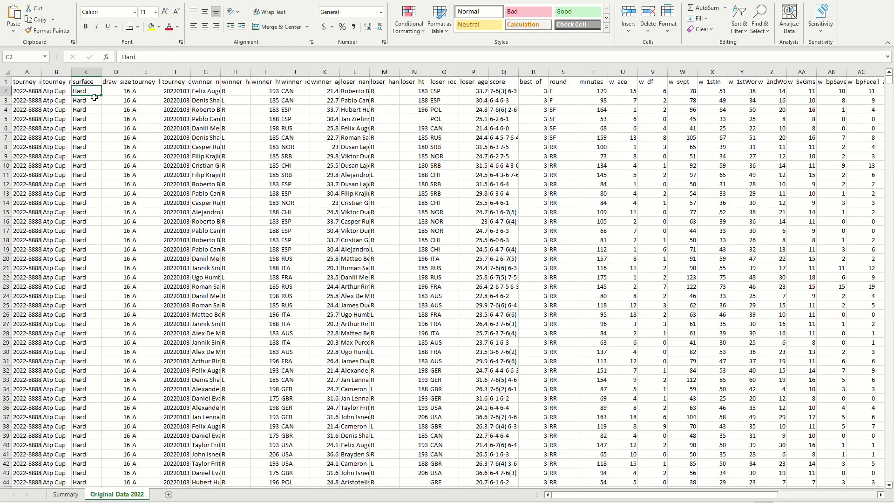
Return to the Summary worksheet and enter the label "Hard Court:" in cell A4.
click(64, 494)
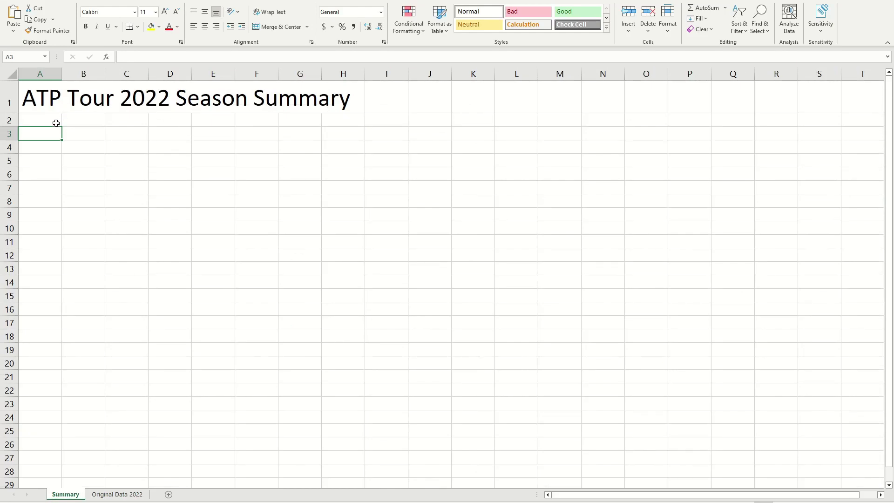
click(47, 148)
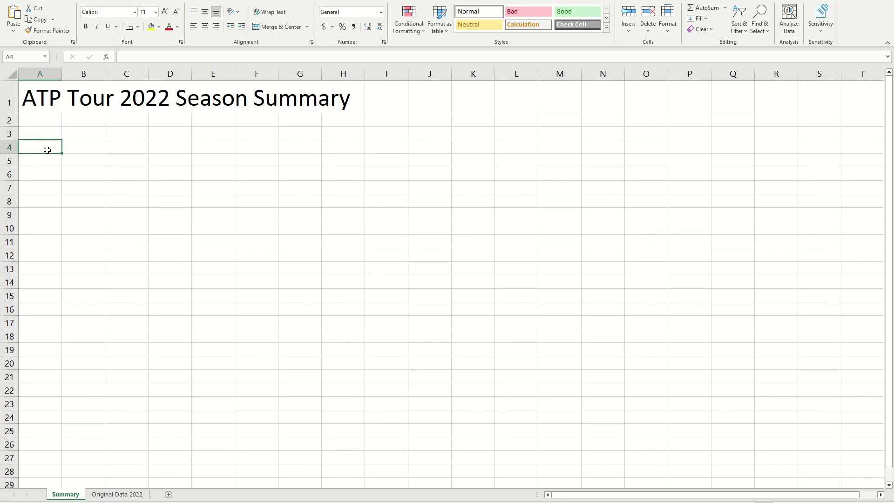
text(Hard Court:)
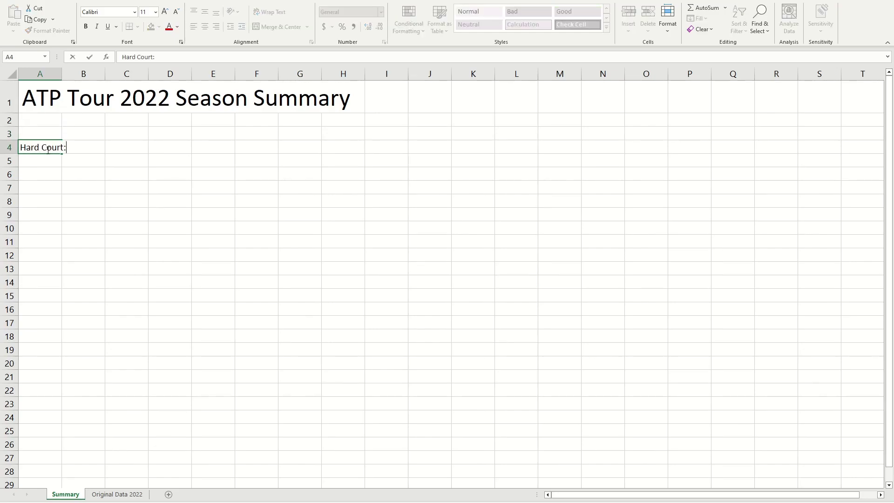
click(107, 147)
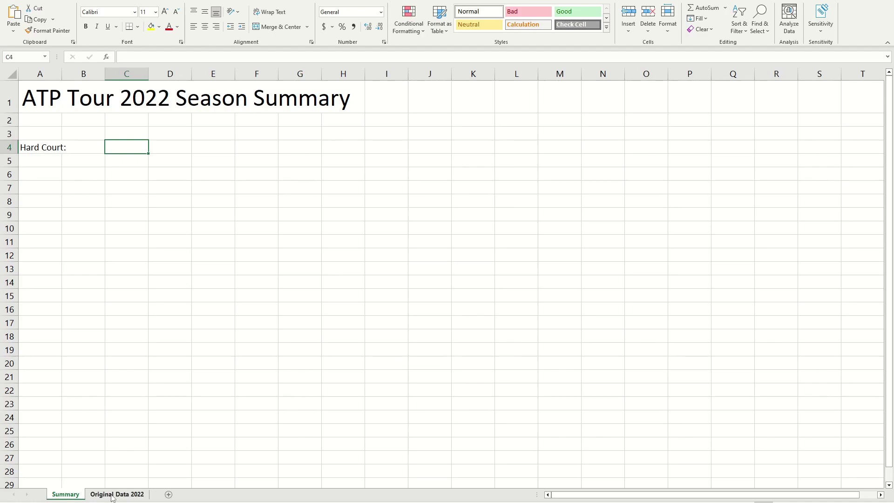
Enter the labels "Clay Court:" in A5 and "Grass Court:" in A6.
key(Right)
key(Right)
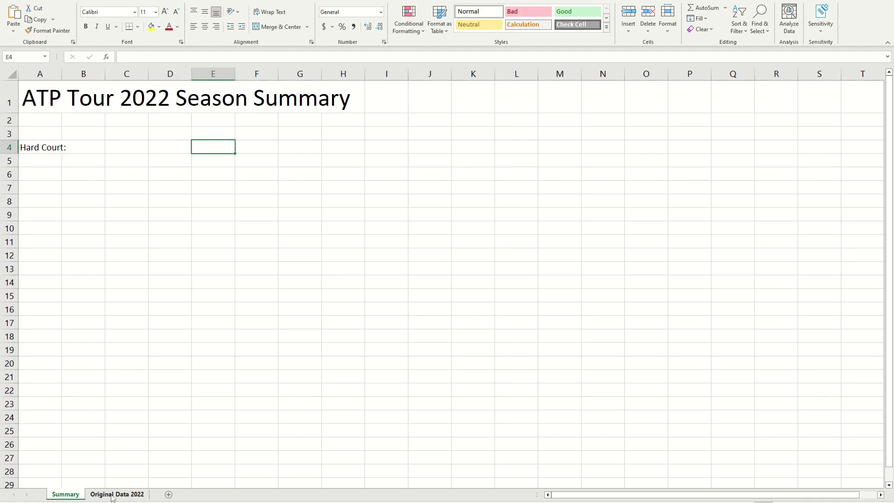
key(Down)
key(Left)
key(Left)
key(Left)
key(Left)
text(C)
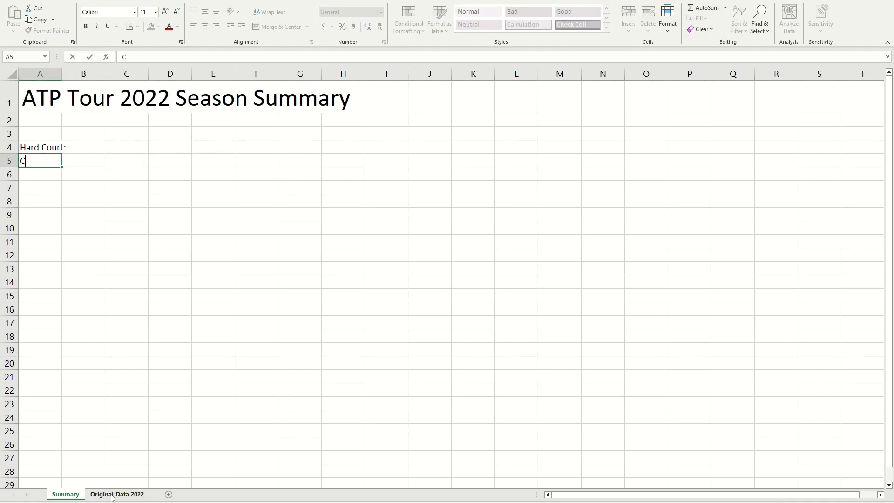
text(lay Court")
key(Return)
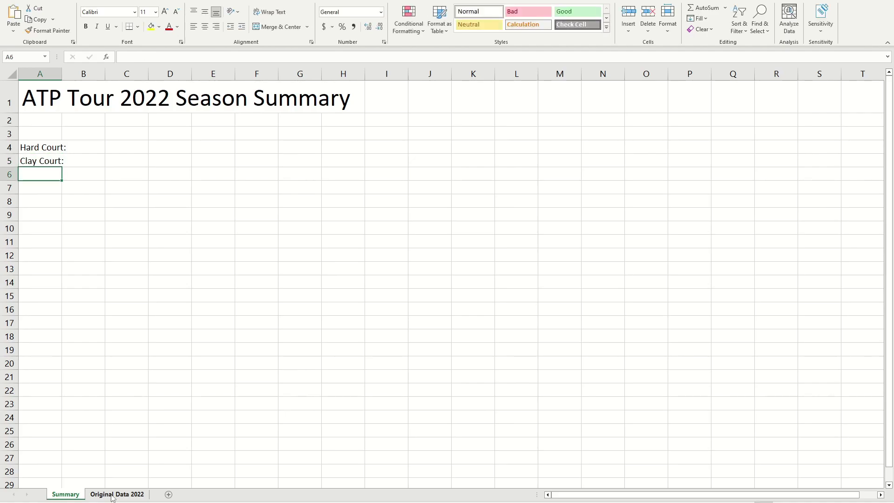
text(Grass Court)
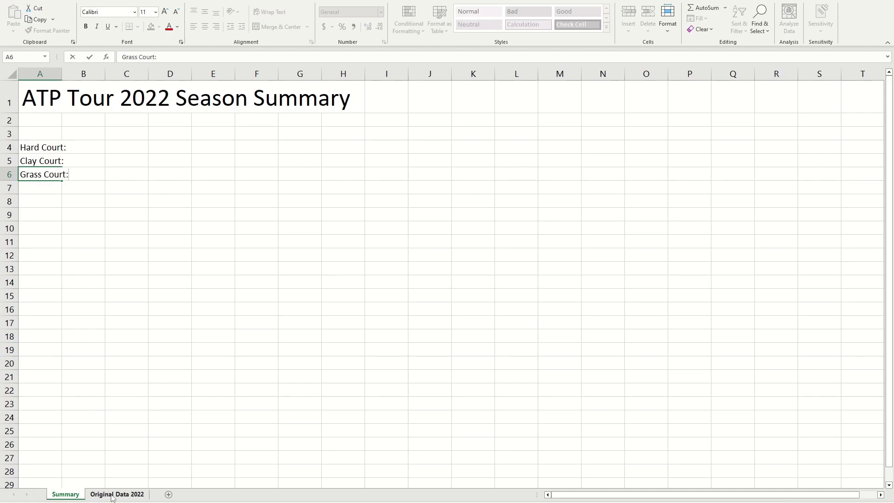
text(:)
click(126, 161)
click(130, 147)
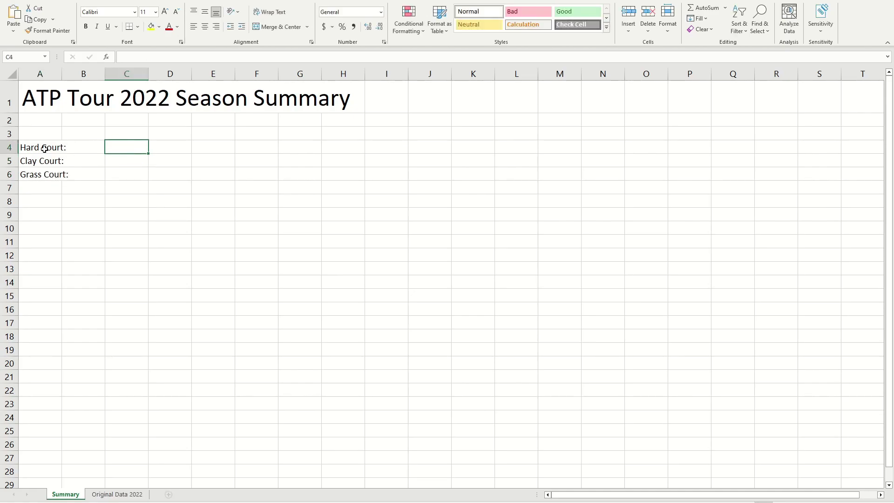
click(125, 161)
click(128, 182)
click(133, 147)
click(131, 161)
click(132, 173)
Start a COUNTIF formula in Summary cell C4 with the surface values C2:C2918 of Original Data 2022 as its range.
click(134, 145)
text(=COUNTIF()
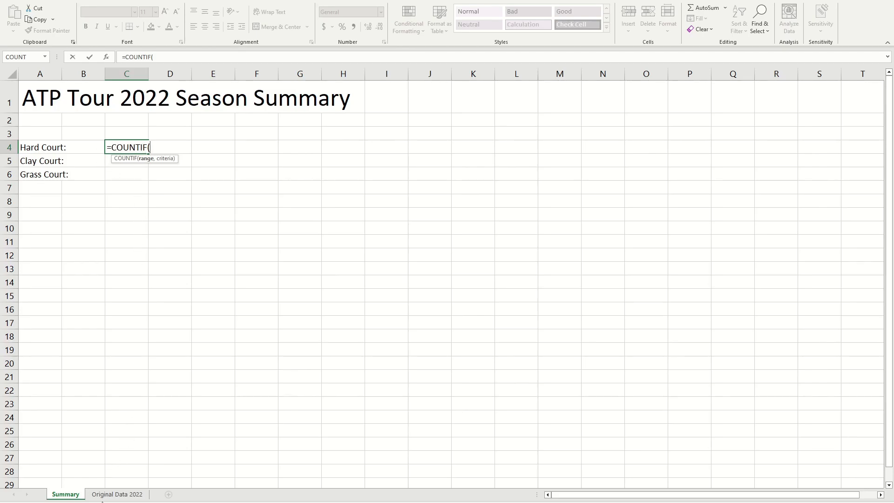
click(117, 495)
click(74, 497)
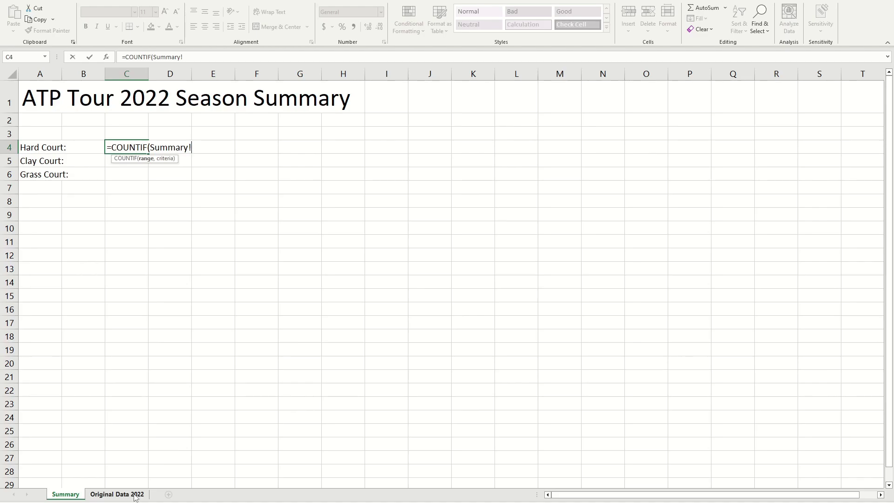
click(117, 494)
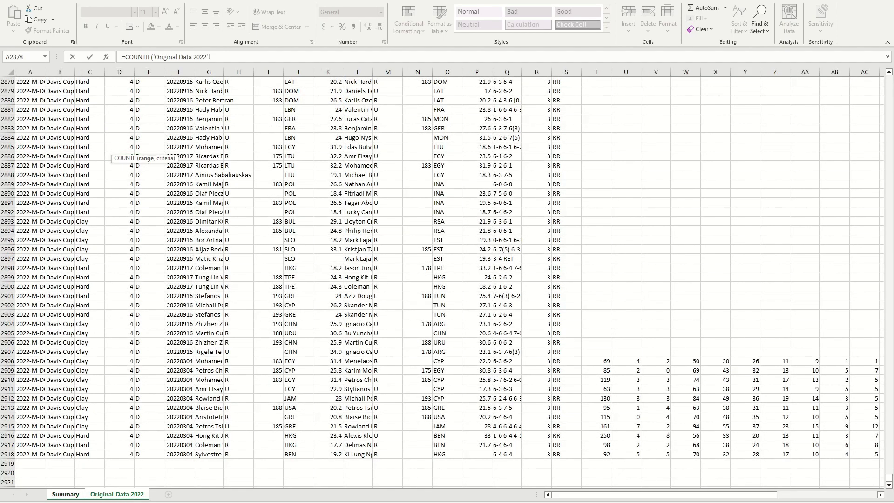
drag(888, 476, 889, 470)
drag(893, 95, 890, 76)
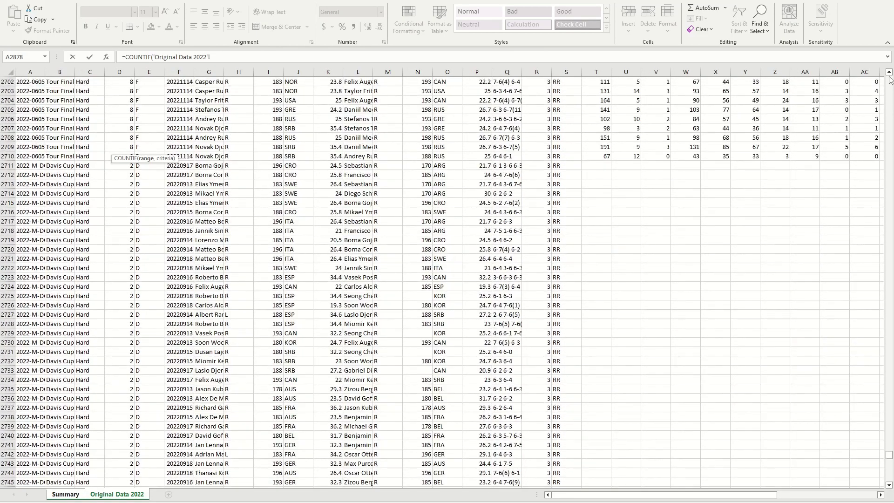
drag(889, 452, 890, 78)
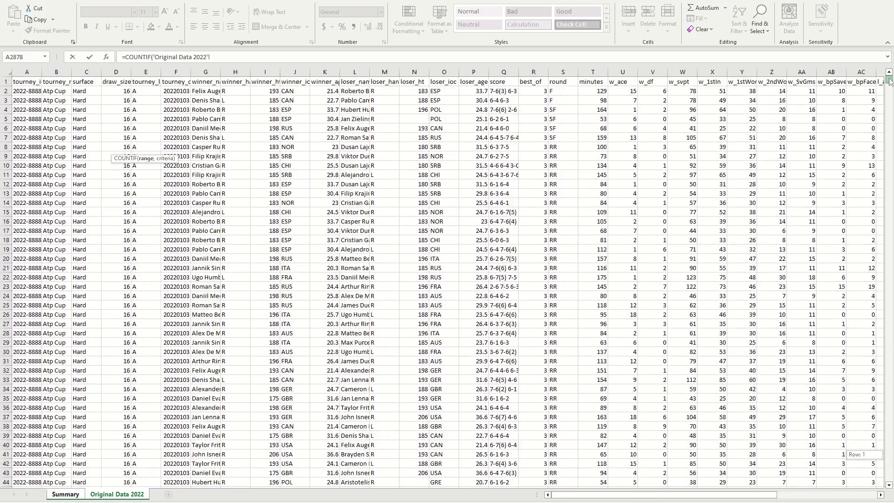
click(94, 92)
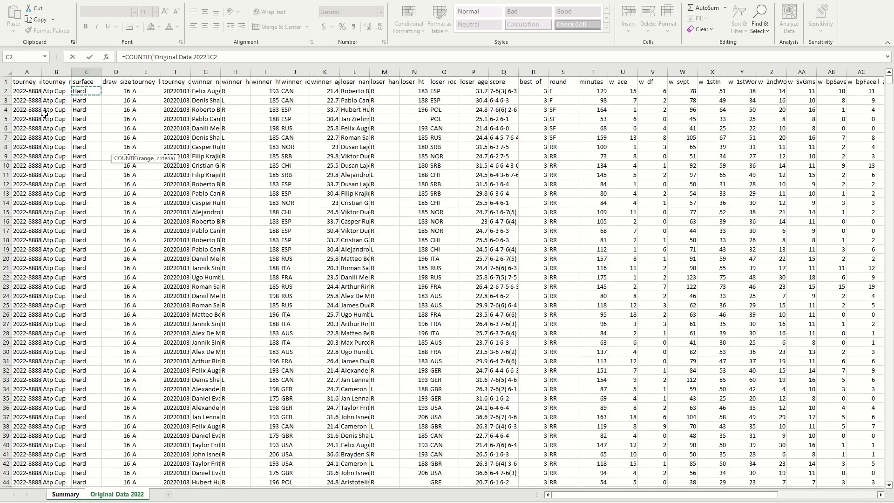
key(ctrl+shift+Down)
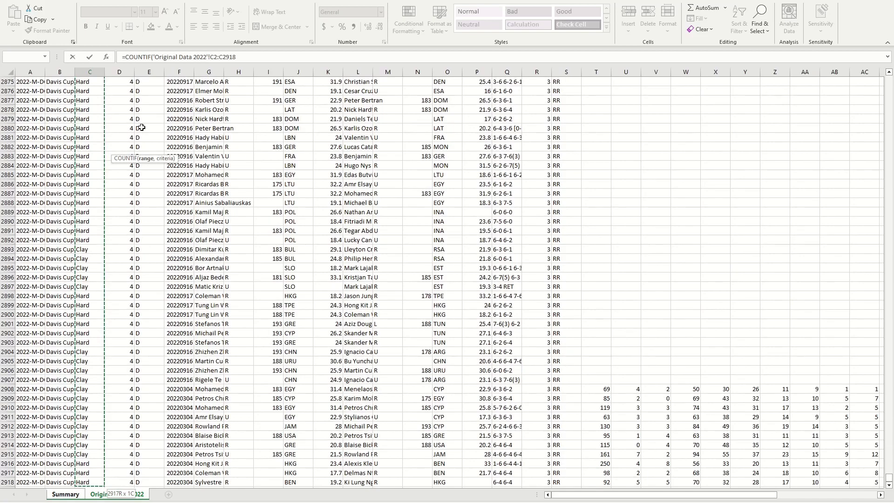
scroll(154, 214, up, 2)
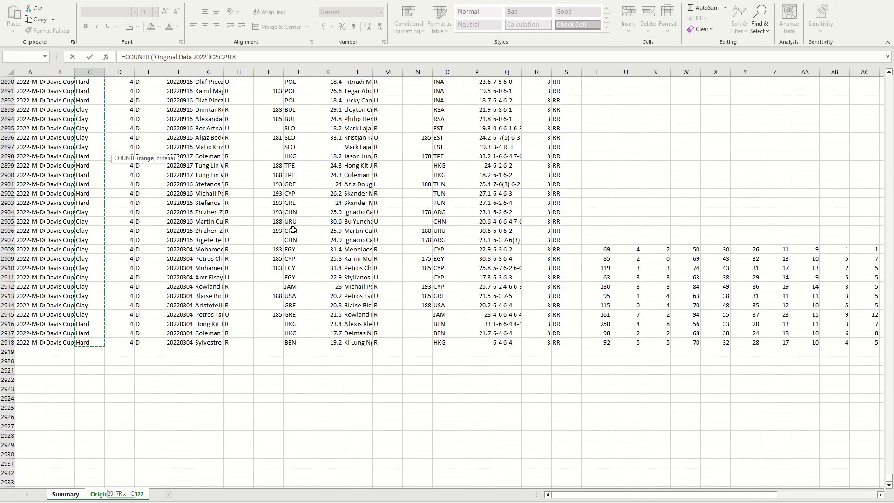
key(Return)
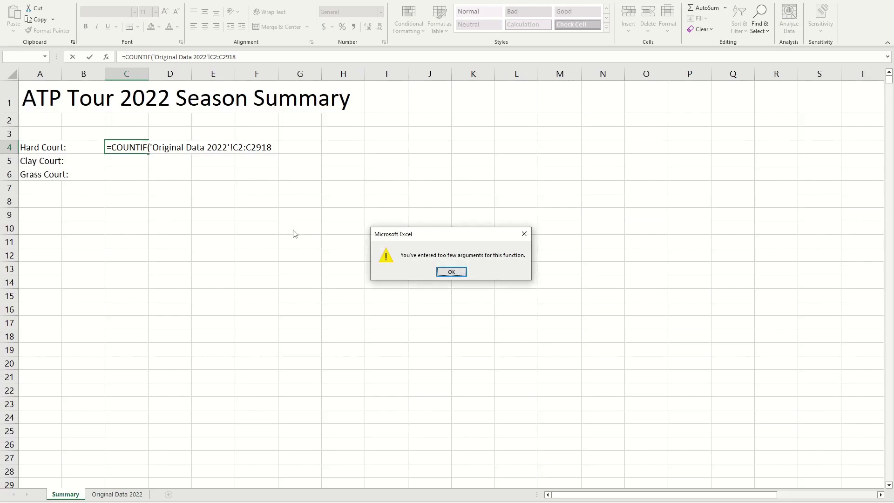
click(452, 272)
Complete the COUNTIF formula in C4 with the criterion "Hard".
click(245, 148)
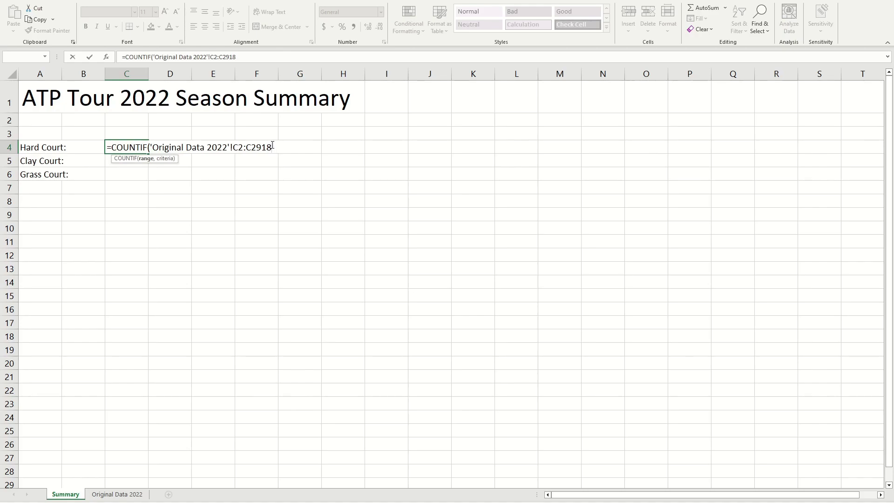
text(,)
text("Hard"))
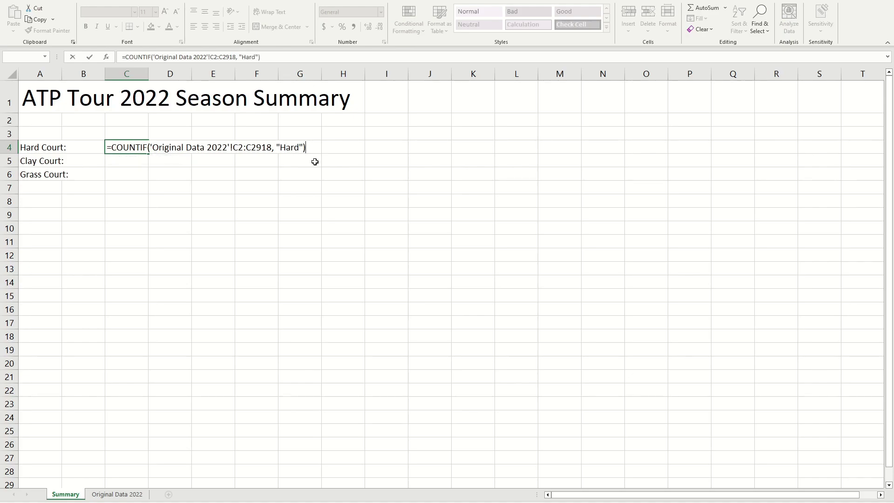
key(Return)
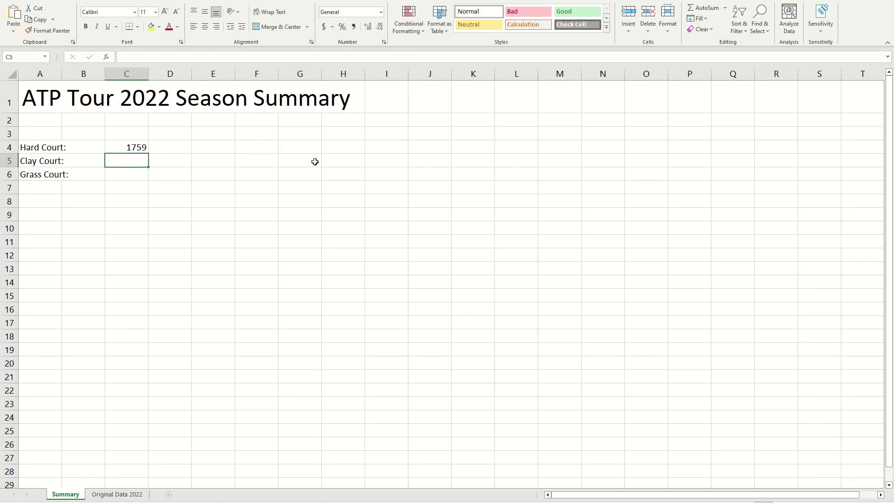
click(117, 146)
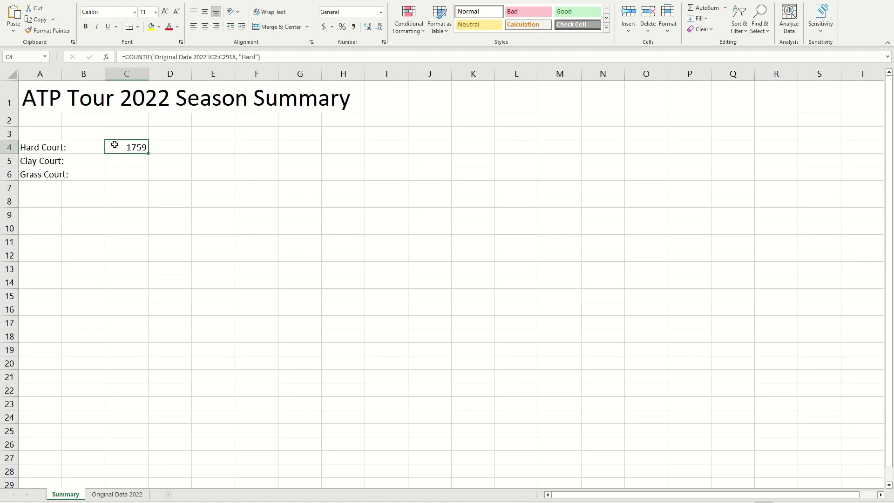
click(136, 161)
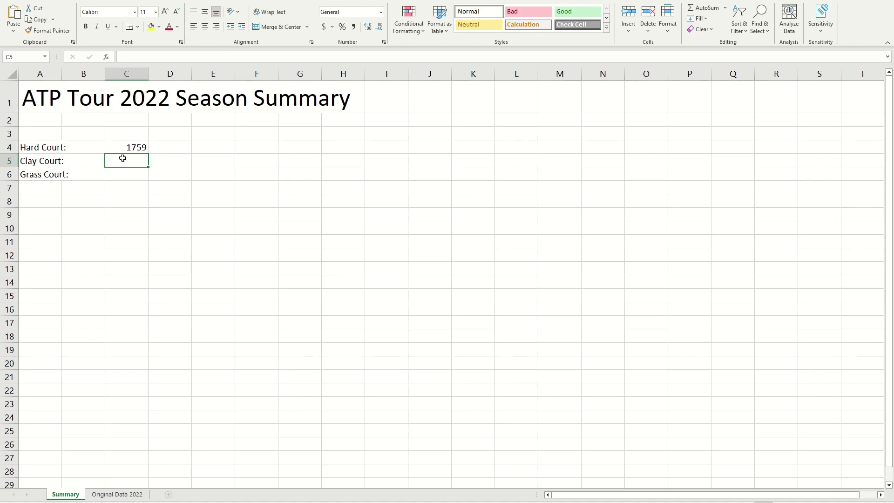
click(129, 180)
click(133, 161)
click(126, 181)
click(139, 163)
click(122, 175)
click(133, 163)
click(122, 183)
click(136, 165)
click(120, 179)
click(131, 147)
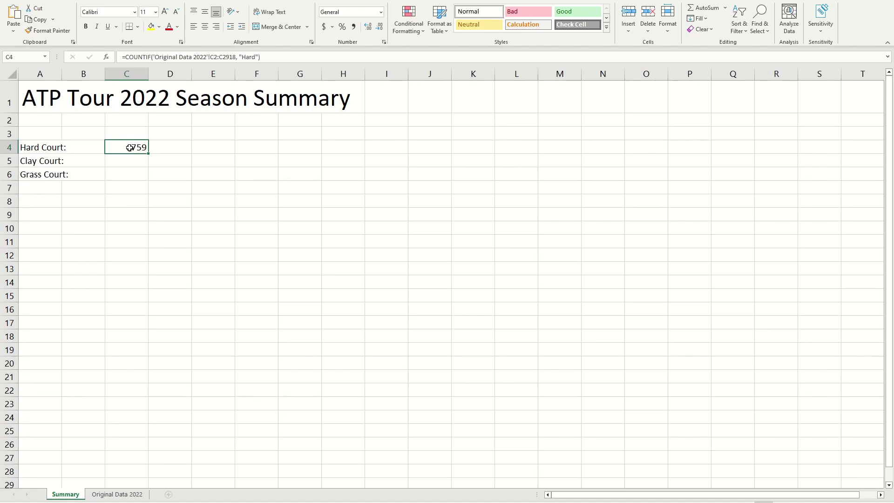
Copy the full text of the COUNTIF formula in Summary cell C4.
click(261, 57)
drag(261, 57, 122, 57)
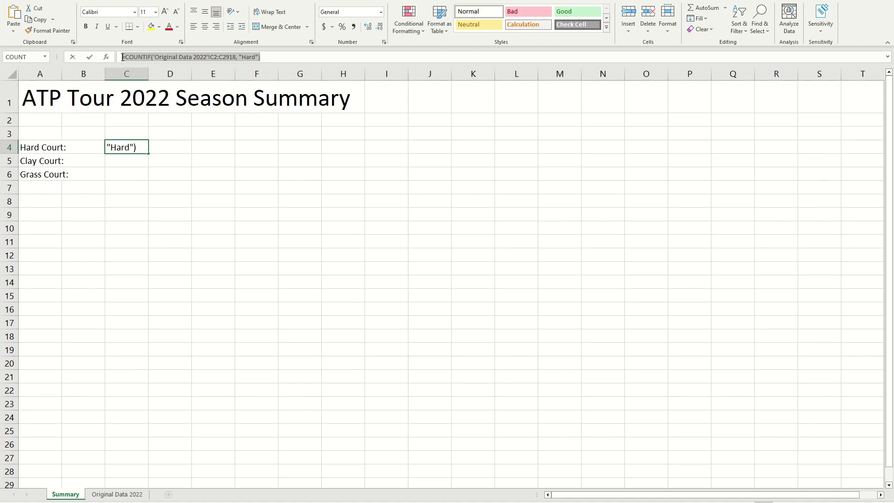
click(187, 59)
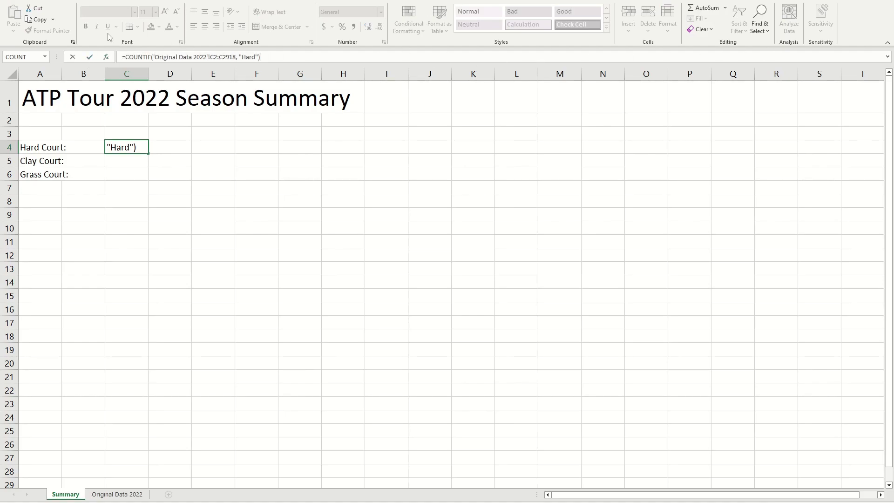
drag(264, 57, 76, 46)
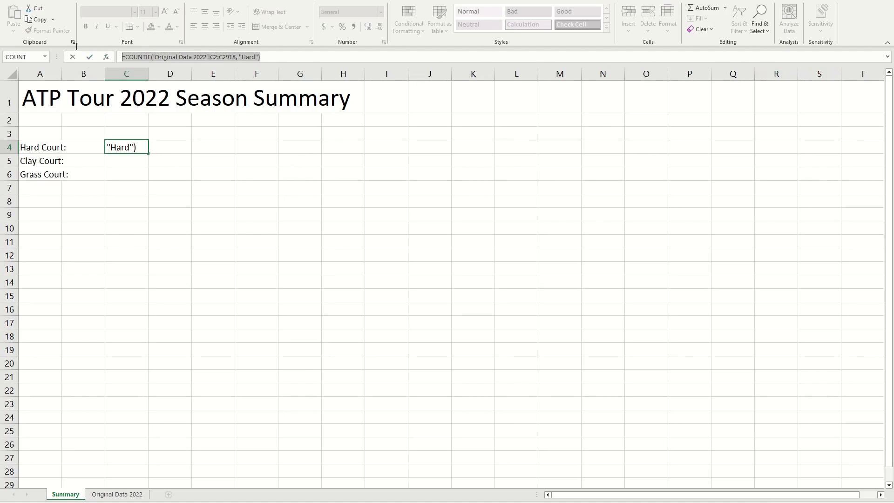
key(ctrl+c)
text(=)
click(127, 161)
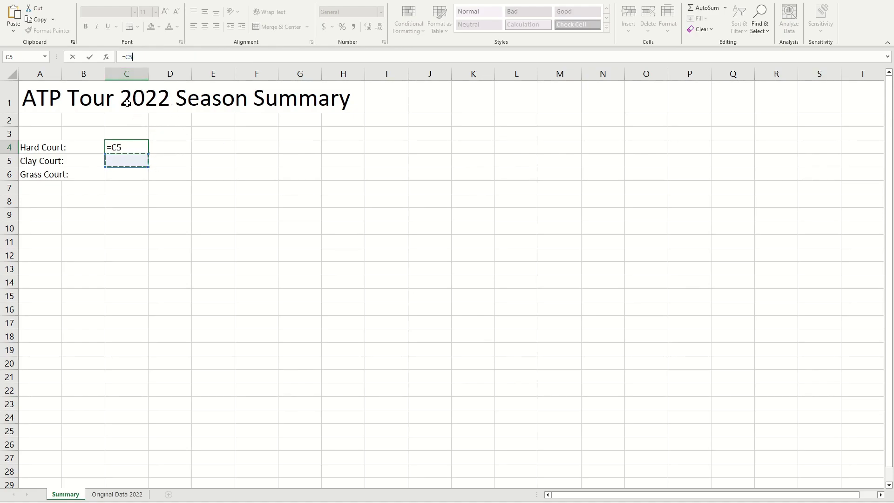
key(Escape)
Paste the copied COUNTIF formula into C5 and change its criterion to "Clay".
click(138, 159)
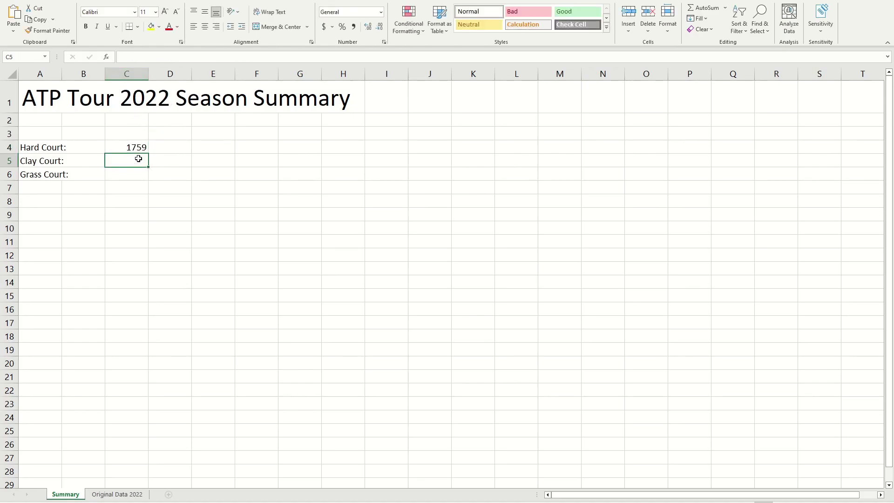
key(ctrl+v)
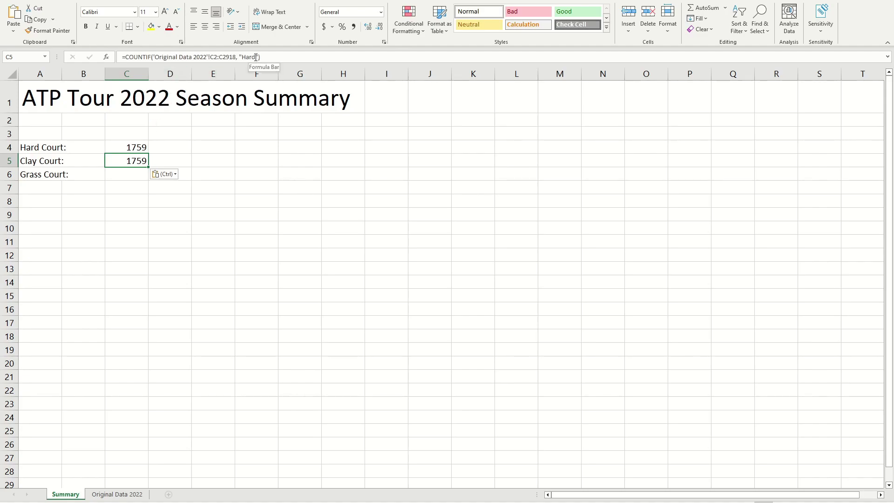
drag(256, 57, 242, 56)
text(Clay)
key(Return)
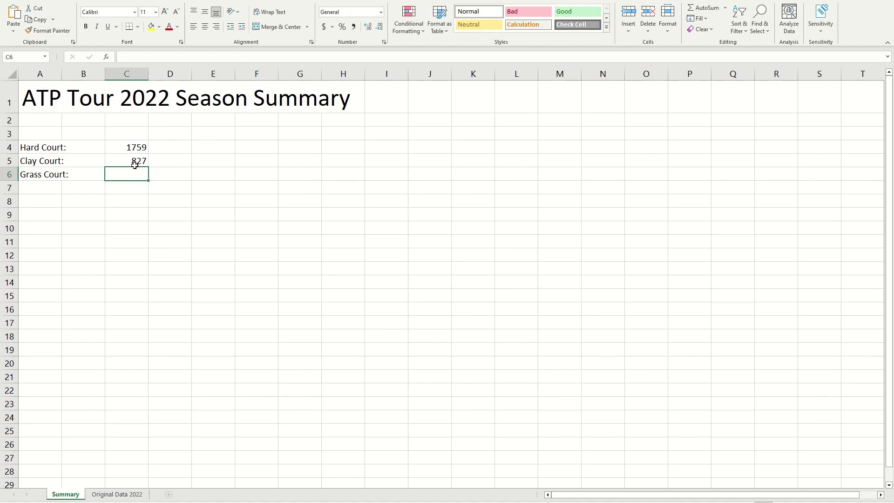
Paste the copied COUNTIF formula into C6 and change its criterion to "Grass".
key(ctrl+v)
drag(255, 57, 243, 58)
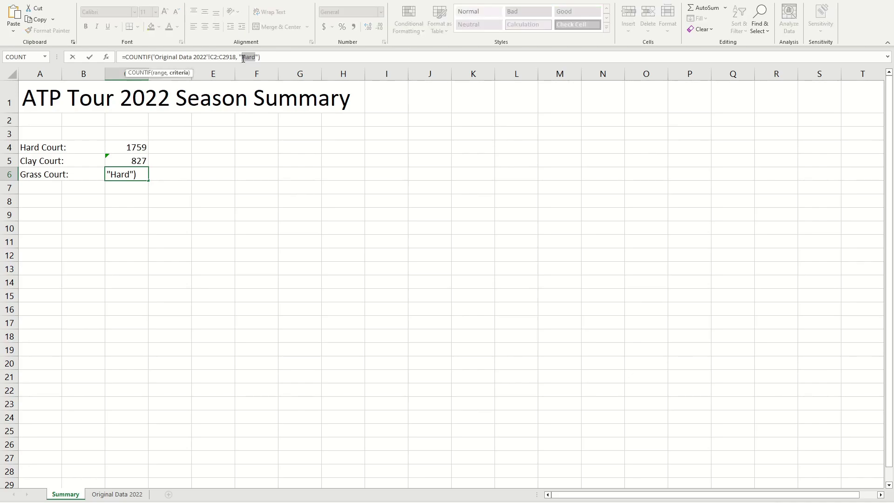
text(Grass)
key(Return)
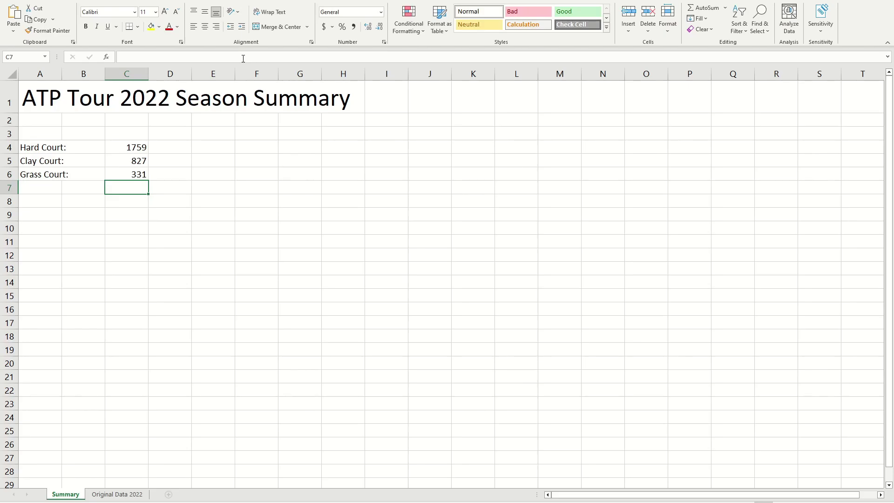
Review the match counts for the three court surfaces in C4:C6 and the formulas behind them.
click(108, 162)
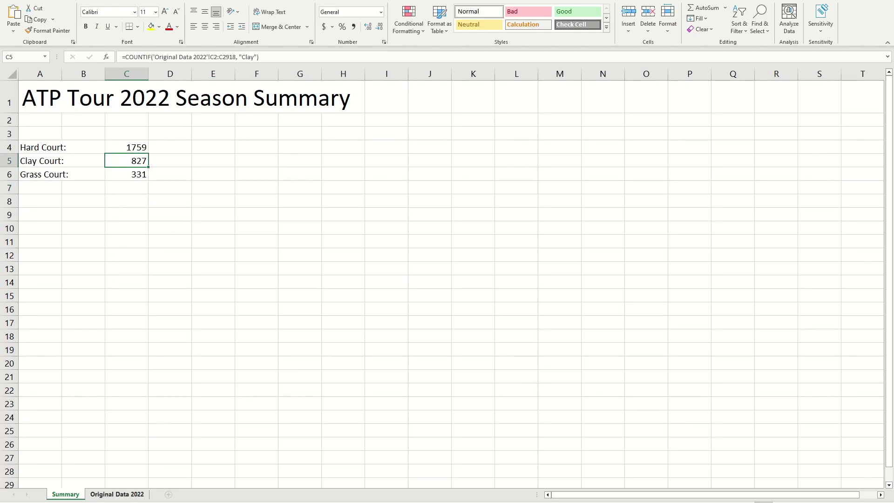
click(118, 494)
click(67, 496)
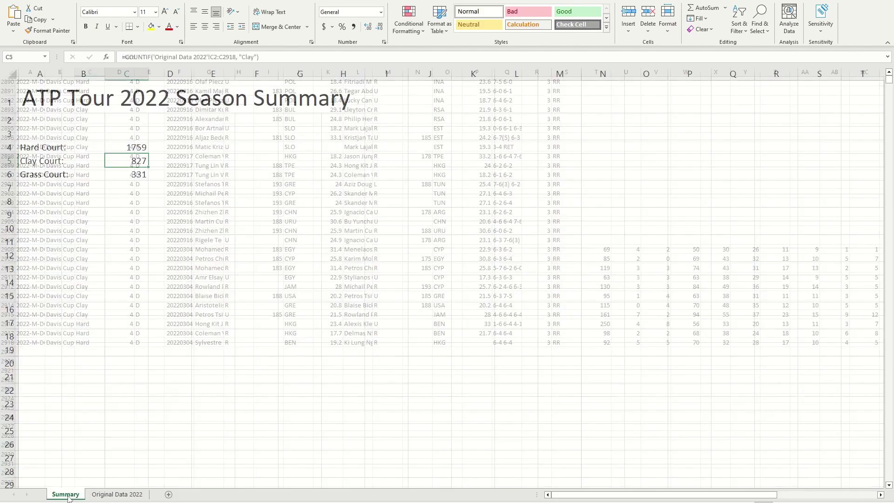
click(115, 171)
drag(121, 162, 146, 177)
click(141, 177)
click(137, 162)
click(134, 184)
click(136, 175)
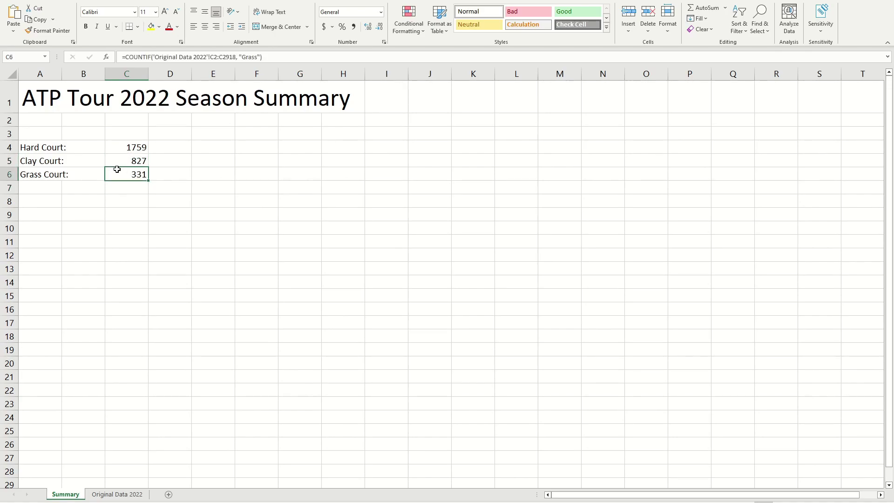
click(134, 160)
click(101, 192)
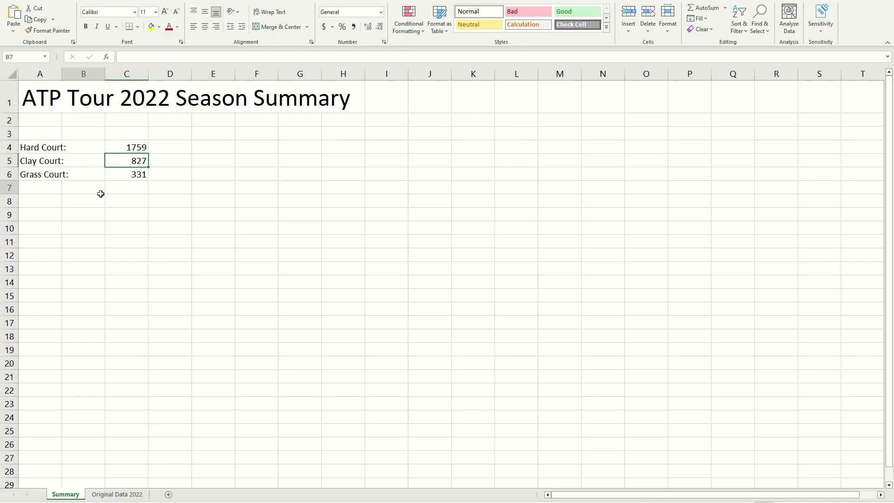
click(48, 186)
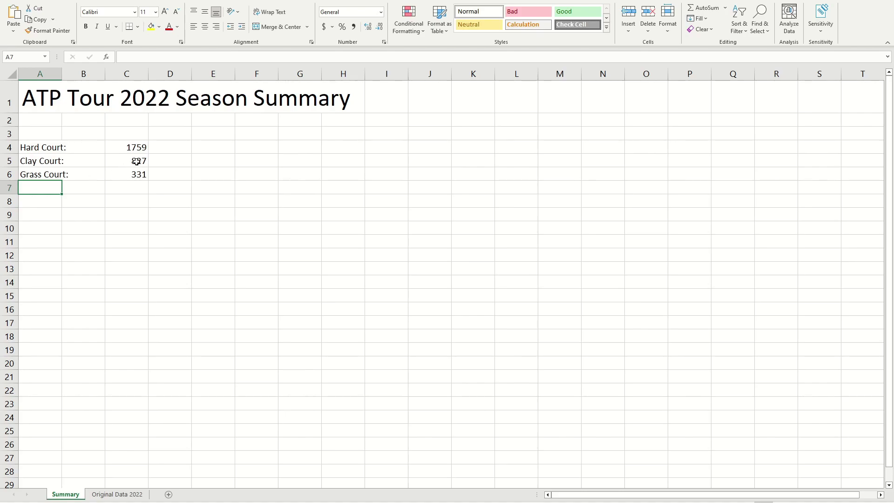
drag(115, 148, 144, 176)
click(131, 177)
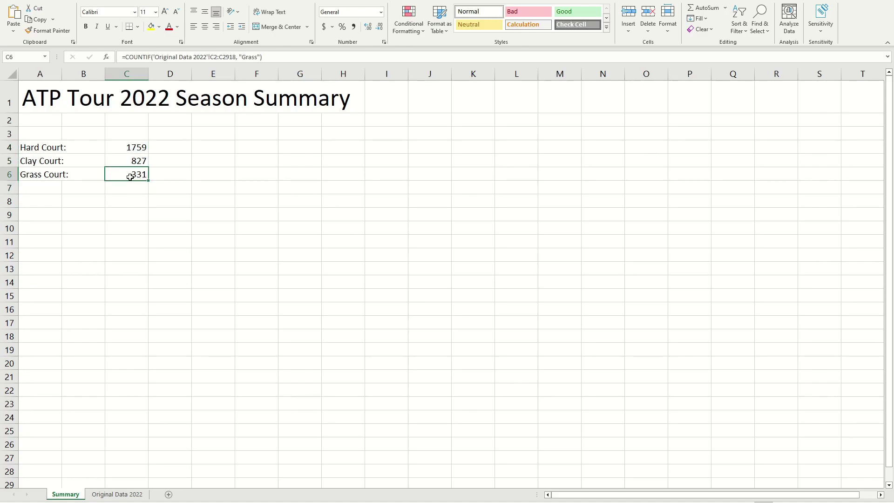
Enter the label "Total Matches:" in cell A7 below the court labels.
click(26, 188)
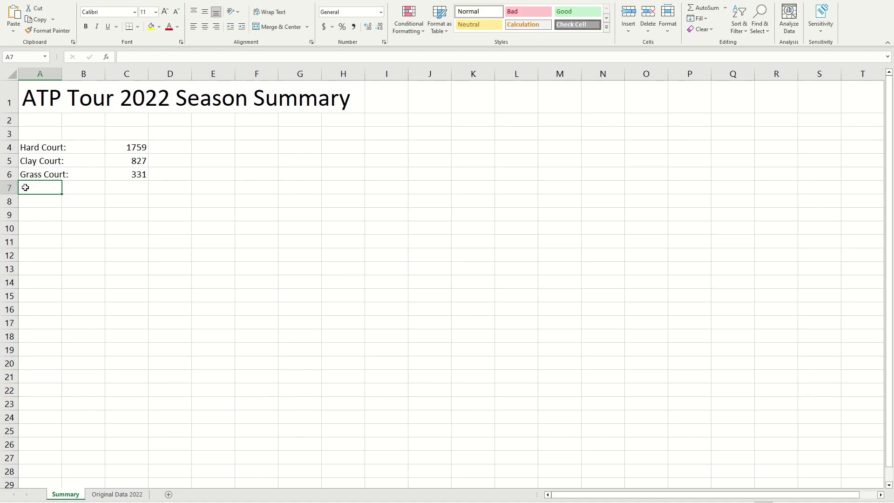
text(Total)
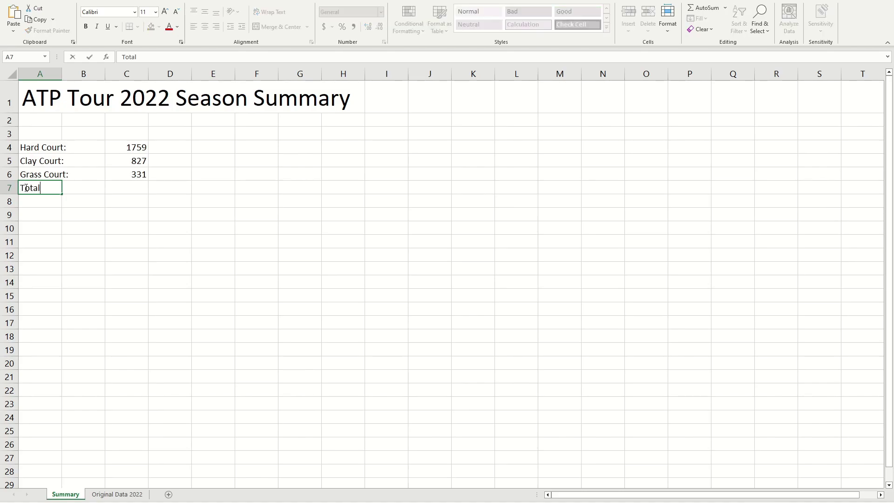
text( Matches:)
Add up the surface counts C4:C6 with a SUM formula in cell C7.
click(117, 190)
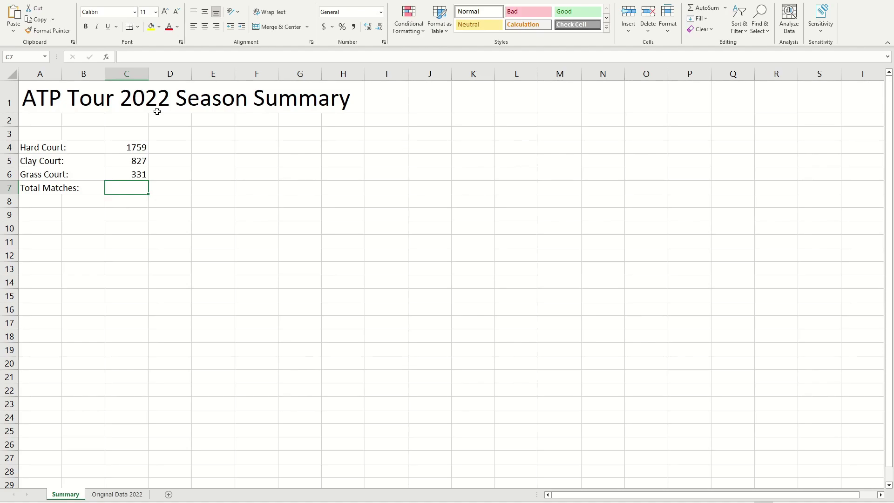
key(alt)
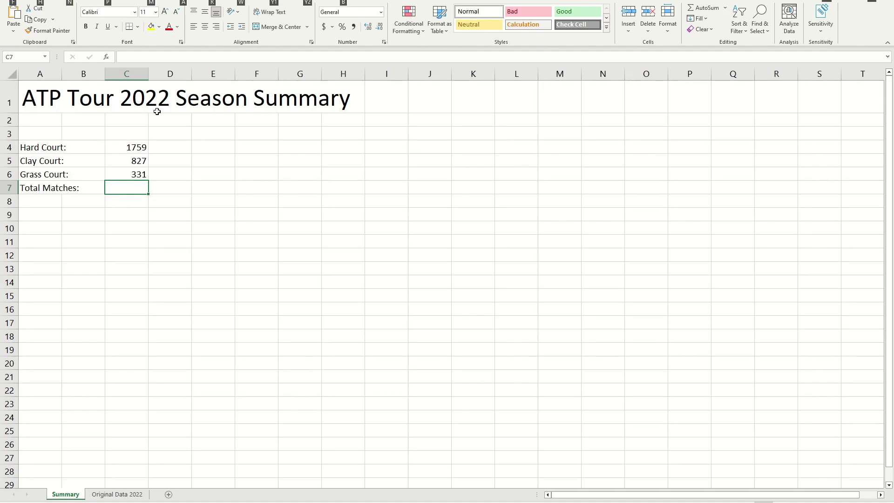
key(h)
key(u)
key(s)
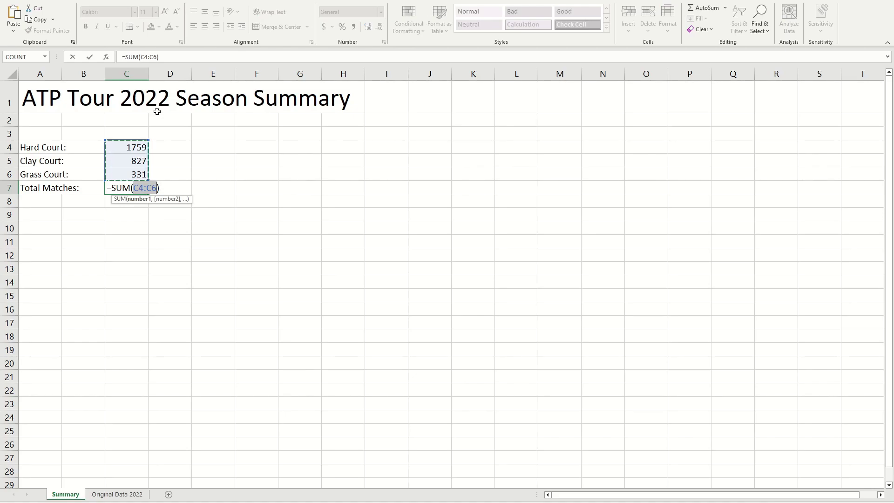
key(Return)
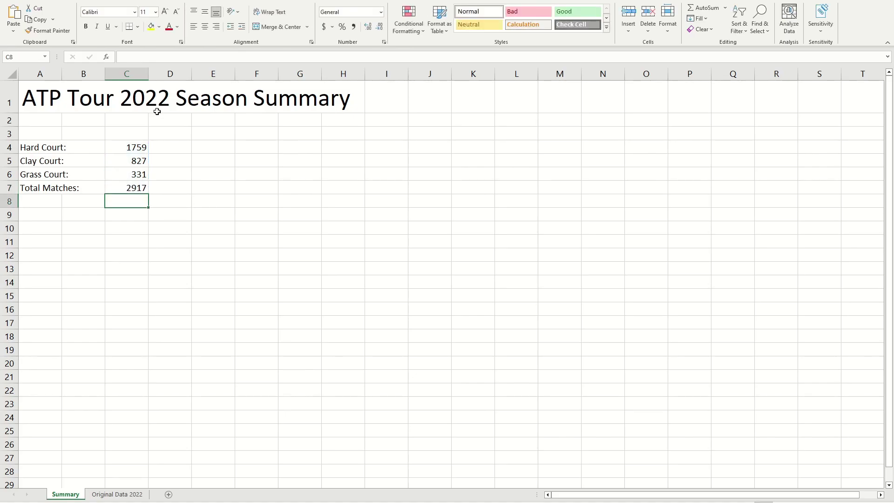
click(132, 188)
click(134, 203)
click(130, 189)
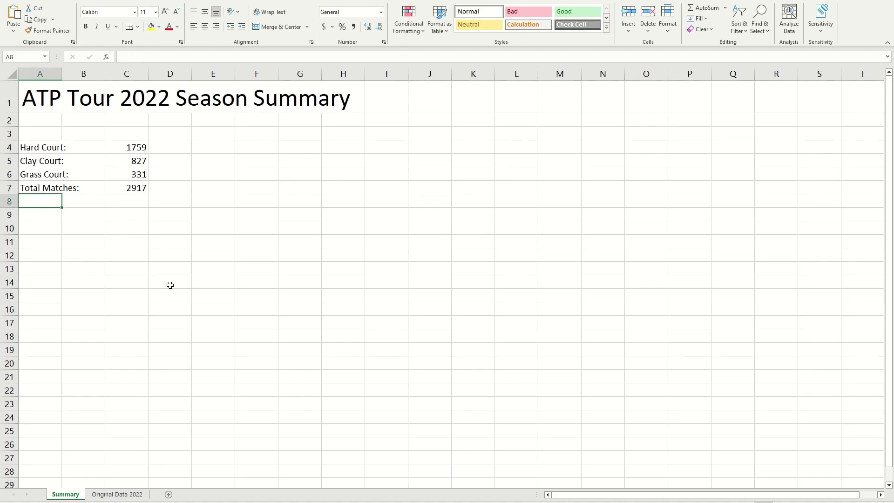
Examine the winner statistics headers on the Original Data 2022 sheet, from w_ace to w_1stWon.
key(ctrl+Page_Down)
click(540, 88)
click(540, 83)
click(568, 83)
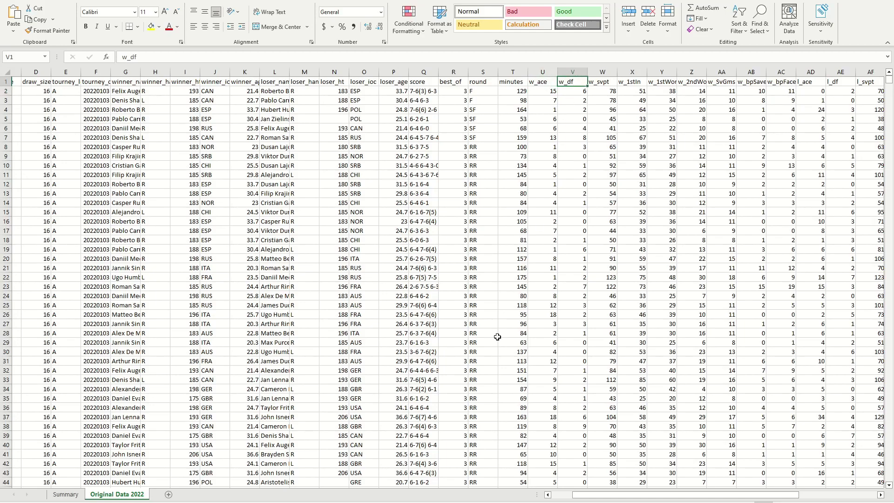
click(531, 84)
click(571, 83)
click(601, 83)
click(627, 88)
click(543, 83)
click(572, 83)
click(602, 83)
click(632, 83)
click(659, 80)
Examine the remaining winner statistics headers and the loser statistics columns starting at l_ace.
drag(639, 494, 681, 487)
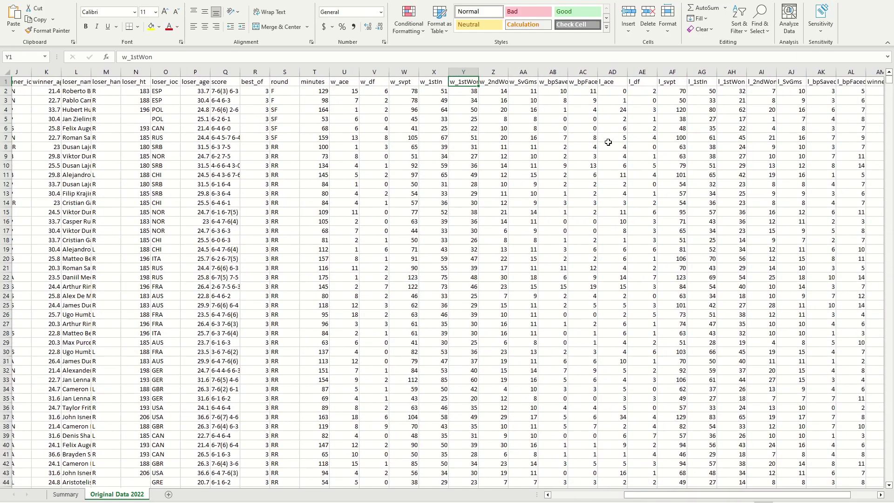
key(Right)
key(Right)
key(Right)
key(Right)
key(Right)
key(Right)
click(614, 79)
click(639, 81)
click(673, 88)
click(700, 81)
click(735, 81)
click(616, 82)
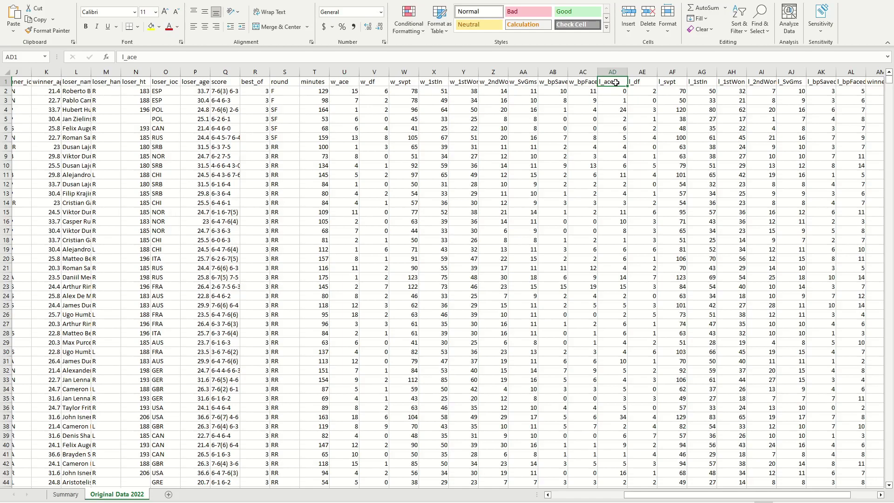
click(616, 91)
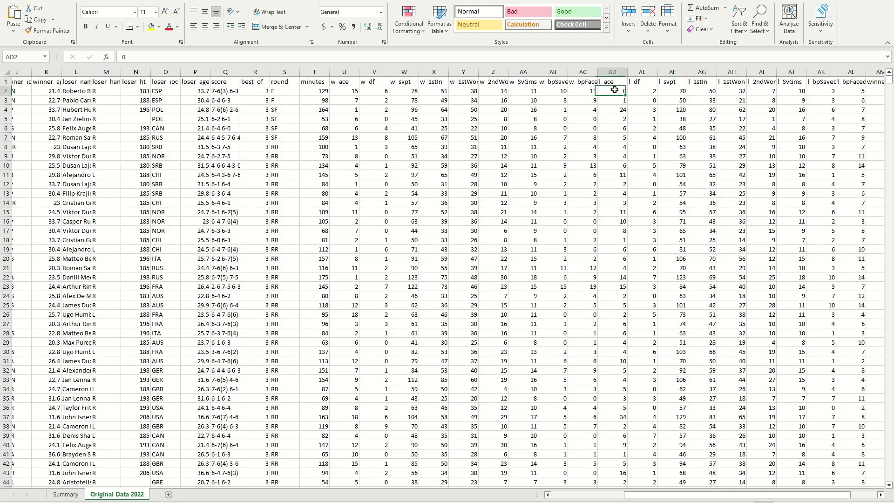
Go back to the surface column of the dataset and select its first value in C2.
drag(745, 495, 671, 487)
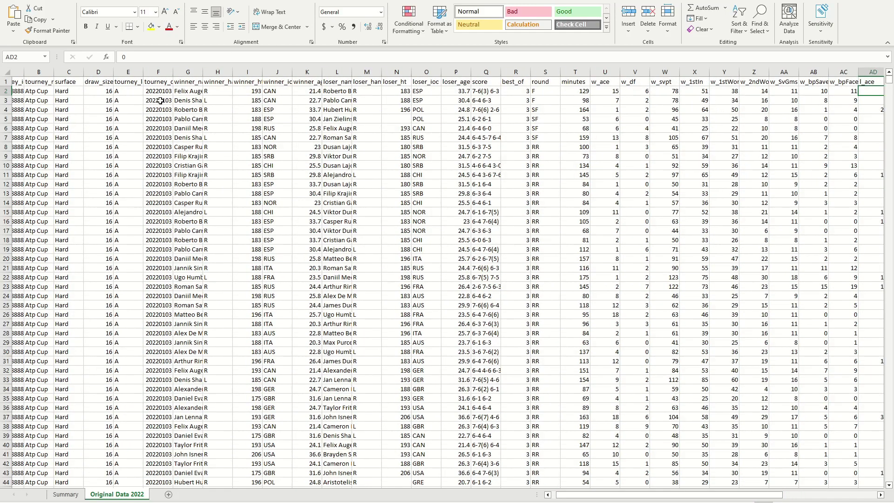
click(115, 92)
click(71, 93)
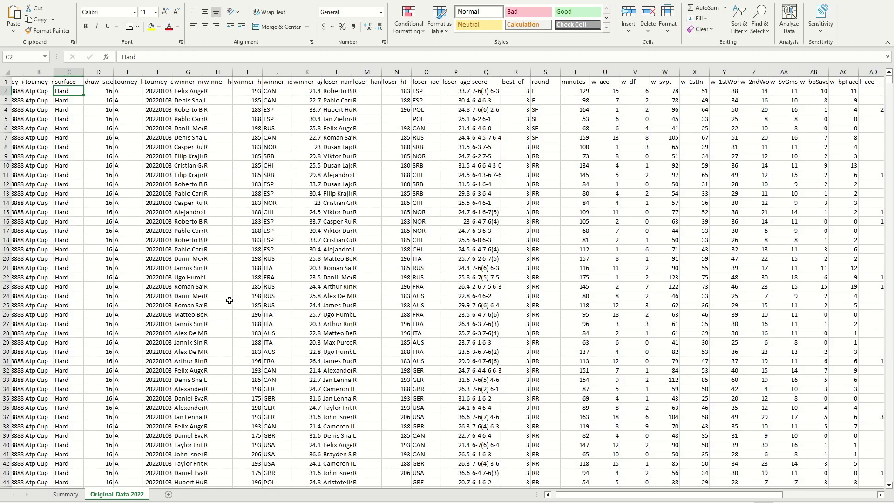
Add a new worksheet after Original Data 2022 and name it "Hard Court Table".
click(169, 495)
double_click(166, 495)
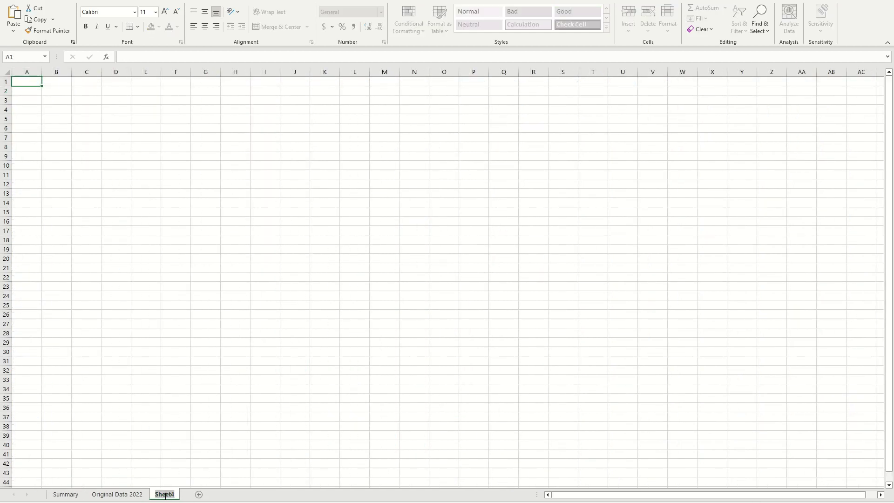
text(Hard Court Table)
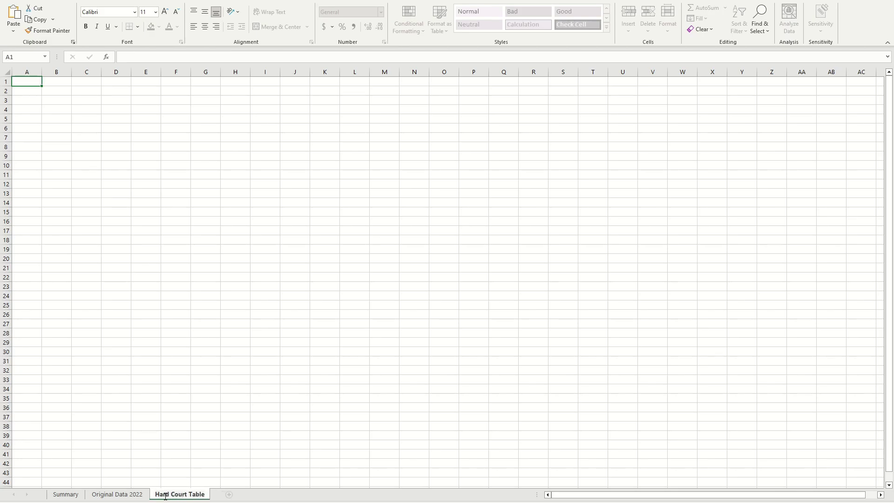
Return to the Original Data 2022 worksheet and select the tourney_id header in cell A1.
click(117, 495)
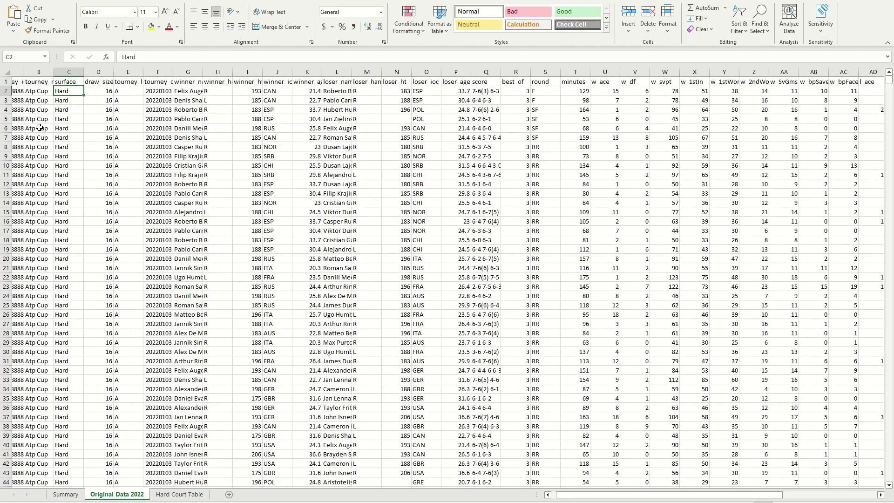
drag(621, 495, 612, 496)
click(19, 84)
scroll(743, 368, down, 3)
scroll(743, 368, up, 3)
scroll(103, 129, down, 3)
scroll(102, 130, up, 3)
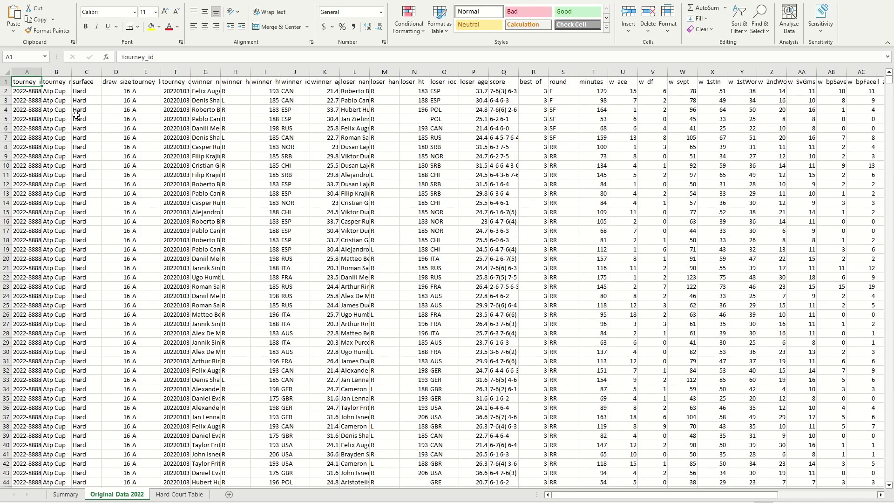
Copy the entire Original Data 2022 dataset, headers included, into the Hard Court Table worksheet starting at A1.
key(ctrl+shift+End)
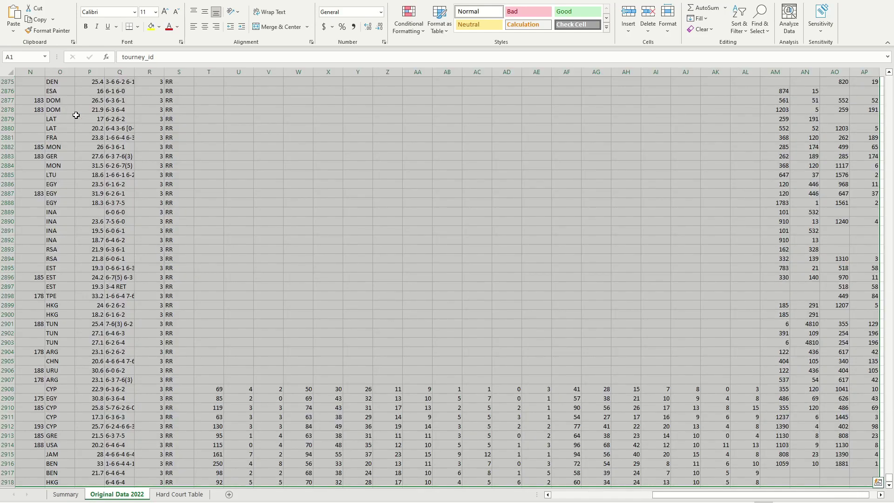
key(ctrl+c)
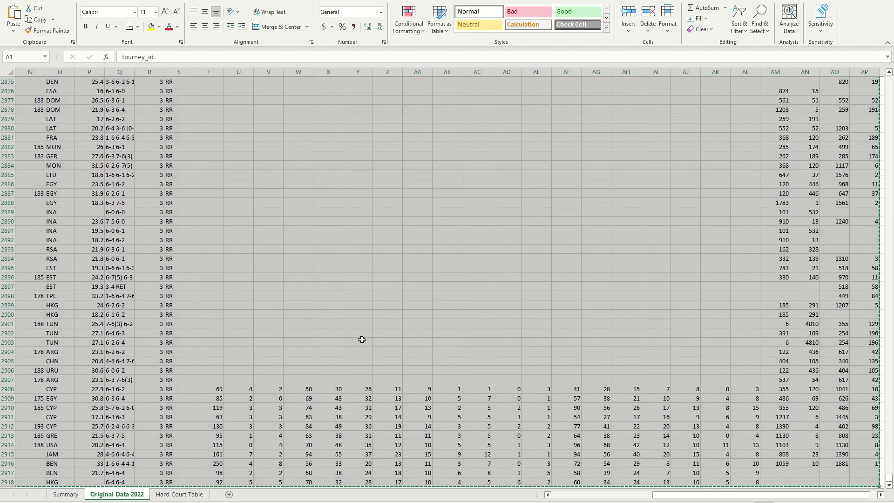
click(179, 494)
key(ctrl+v)
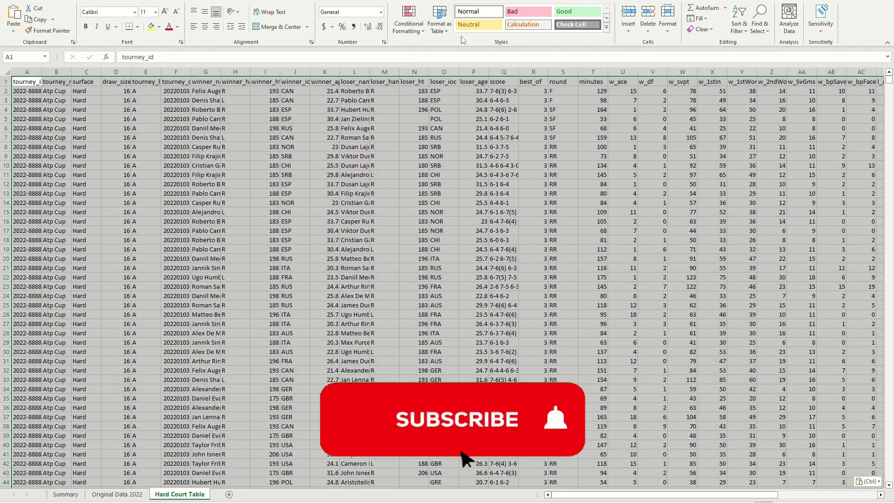
Format the pasted hard court data as a table with headers, using a blue medium banded-row style.
click(440, 21)
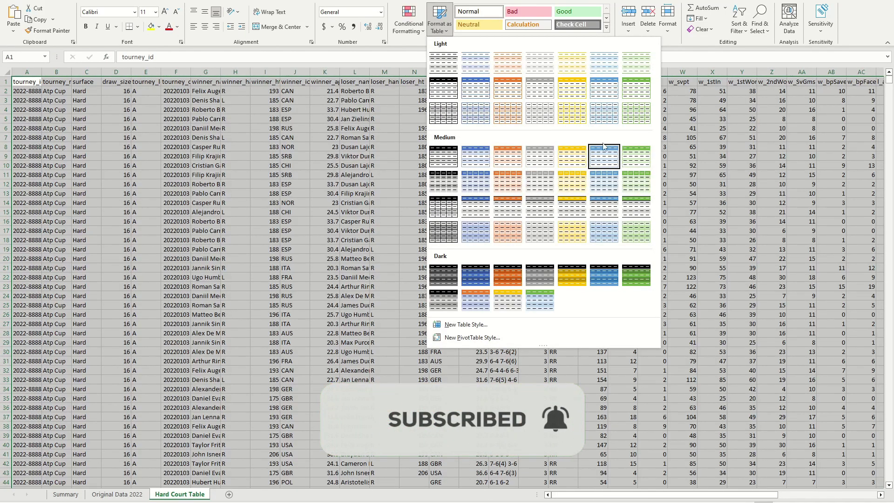
click(604, 182)
click(588, 281)
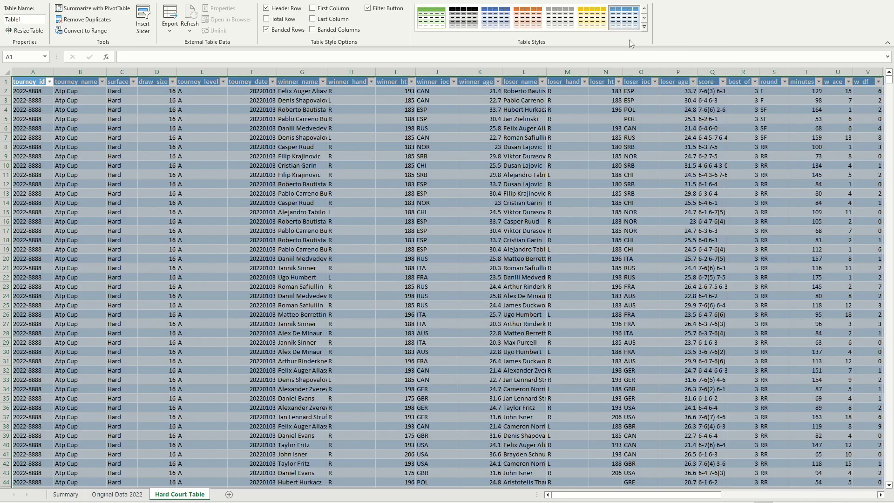
click(482, 138)
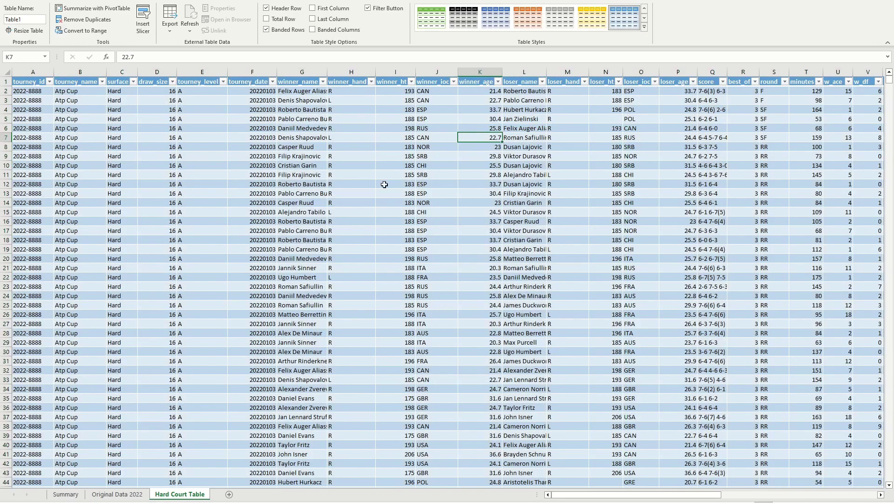
Clear the full-data selection in Original Data 2022, viewing its first rows, and return to the Hard Court Table worksheet.
click(117, 494)
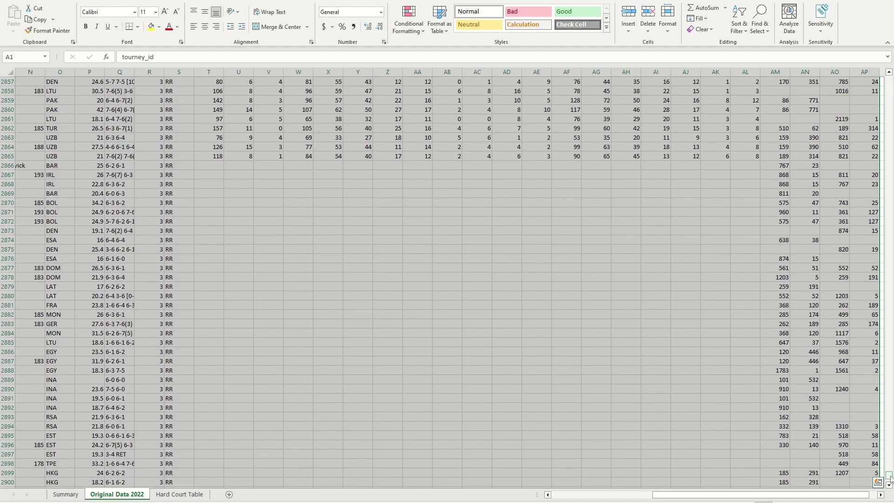
drag(890, 476, 889, 79)
click(56, 100)
click(32, 86)
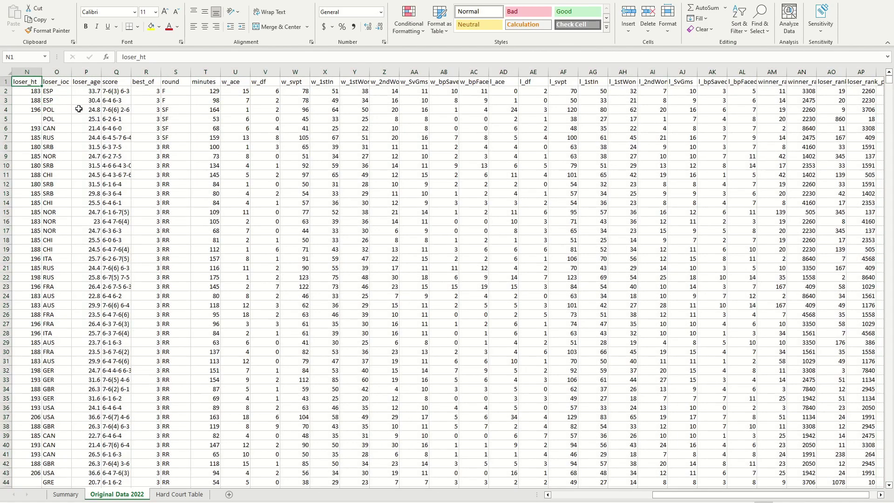
click(180, 494)
click(19, 100)
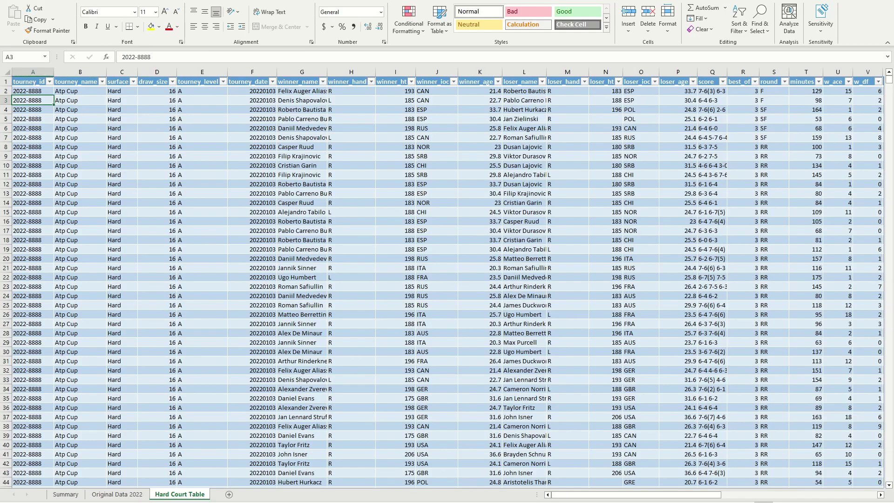
Review the available table styles and compare the formatted Hard Court Table with the plain Original Data 2022 sheet.
click(443, 31)
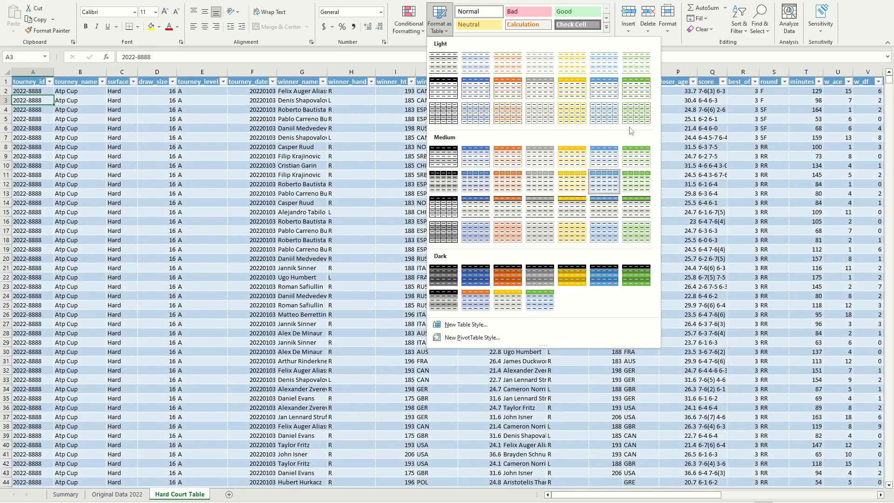
click(224, 142)
scroll(466, 193, down, 7)
scroll(467, 194, up, 7)
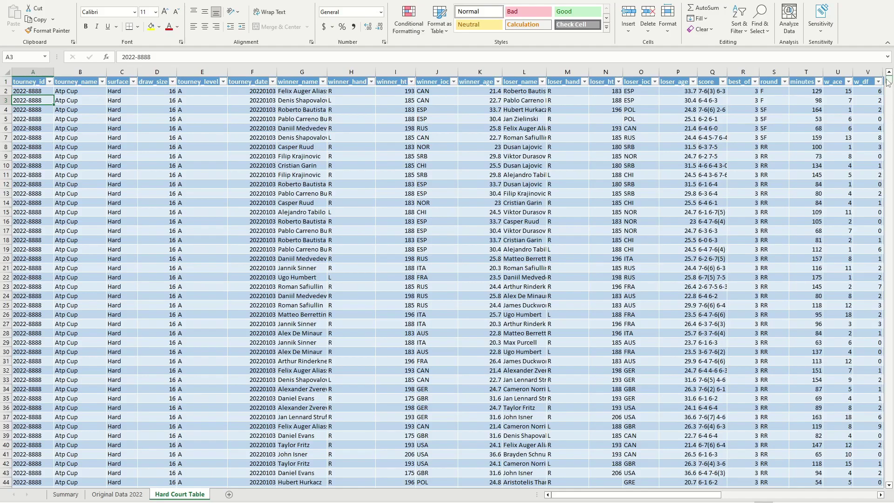
click(127, 492)
click(162, 494)
click(128, 495)
click(164, 497)
click(156, 128)
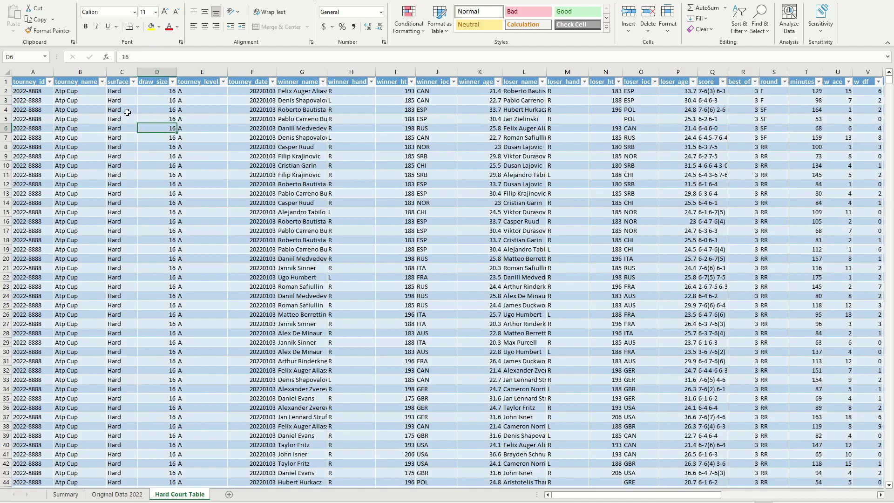
Examine the filter options of the surface and tourney_id columns without applying a filter.
click(134, 82)
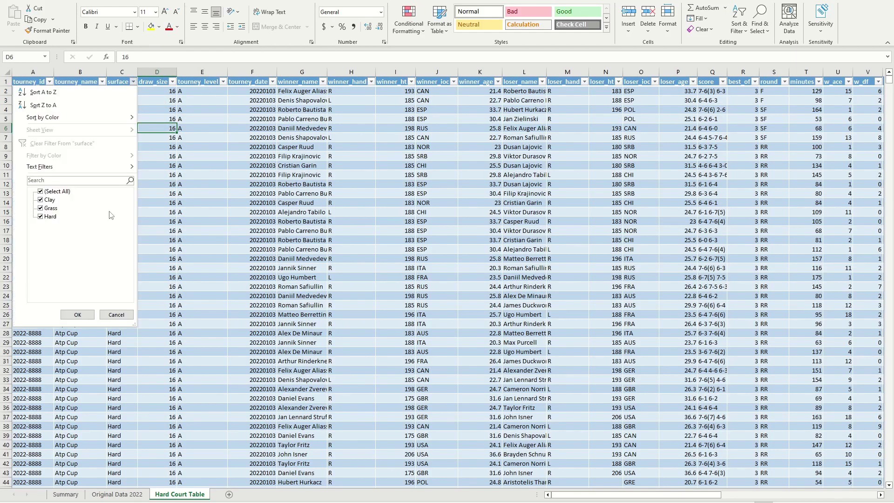
click(116, 315)
click(440, 27)
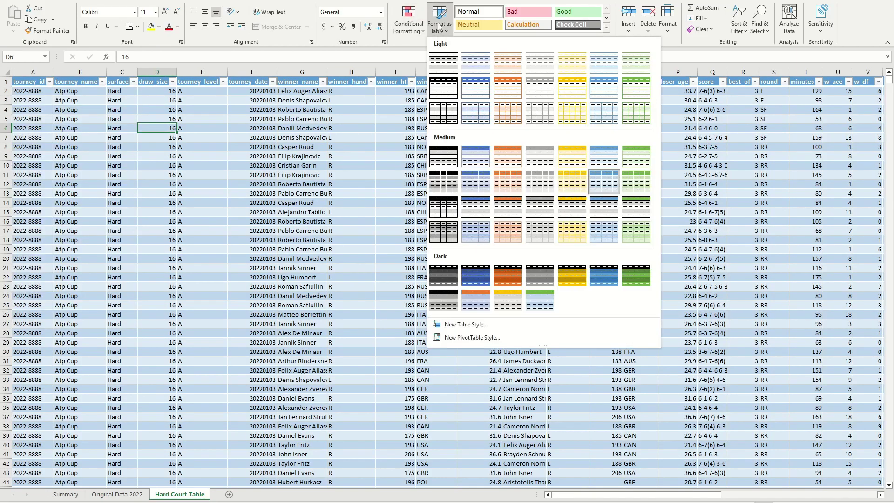
click(440, 27)
click(133, 82)
key(Escape)
click(49, 82)
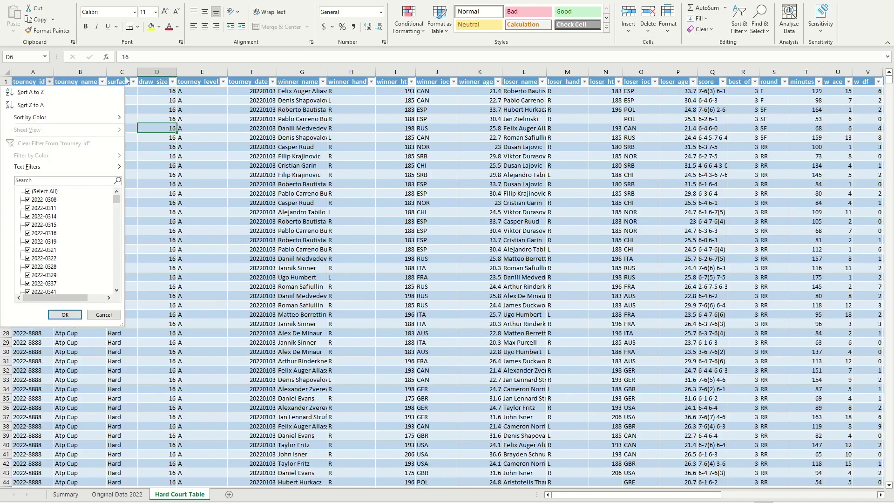
click(131, 83)
Filter the surface column of the Hard Court Table to only Hard.
click(134, 83)
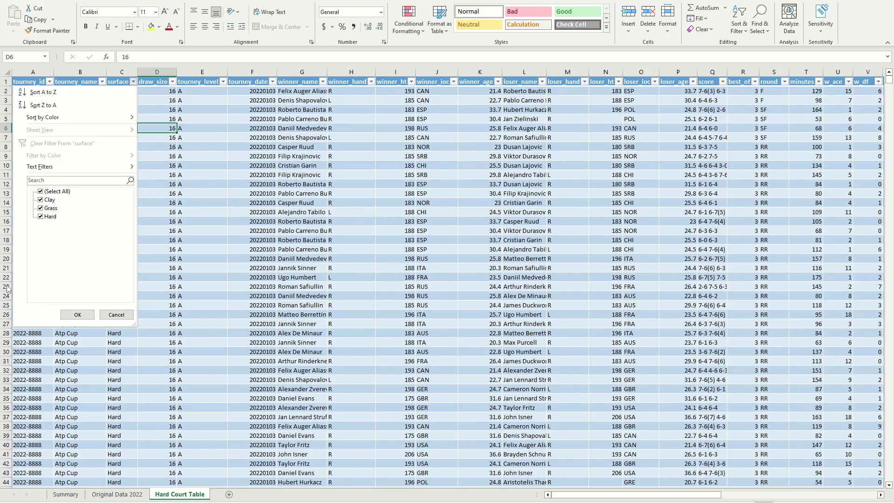
click(41, 192)
click(41, 217)
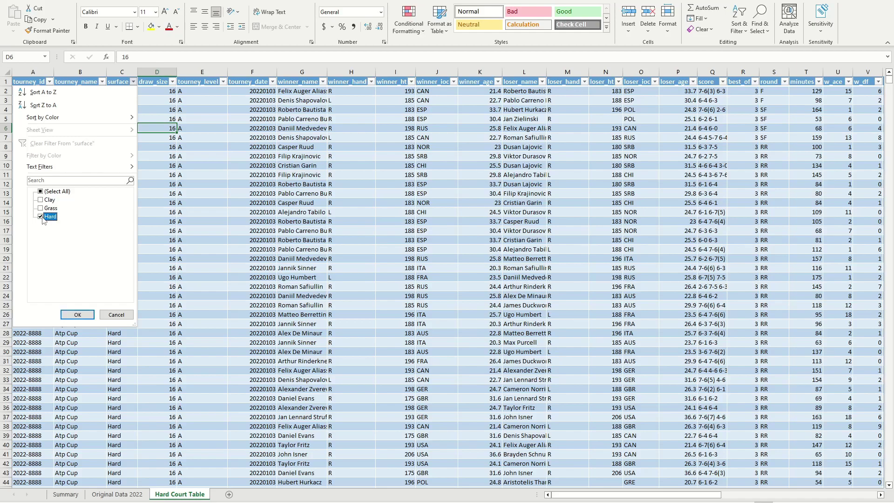
click(77, 315)
Examine the filtered rows of the Hard Court Table, checking the surface column down the sheet.
scroll(335, 149, down, 20)
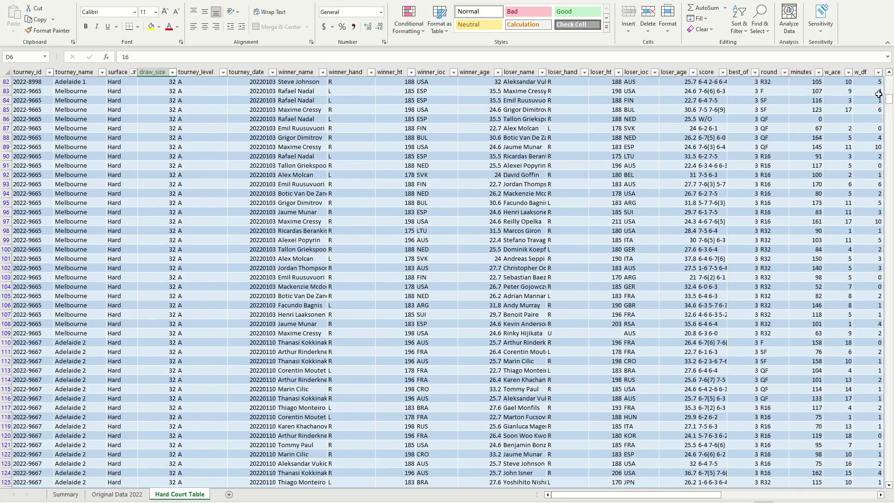
mouse_move(889, 99)
mouse_down()
mouse_move(889, 78)
mouse_move(890, 498)
mouse_move(889, 86)
mouse_up()
scroll(117, 126, down, 14)
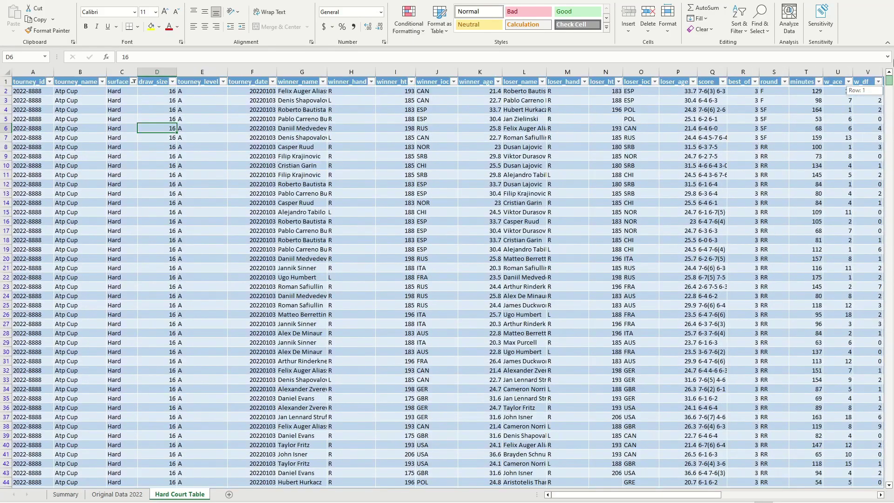
click(96, 147)
click(343, 136)
click(114, 128)
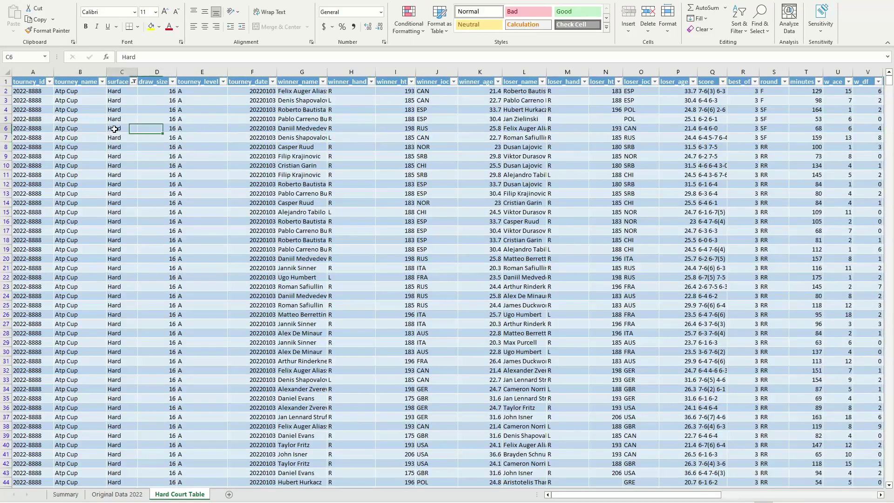
click(123, 121)
scroll(809, 147, down, 10)
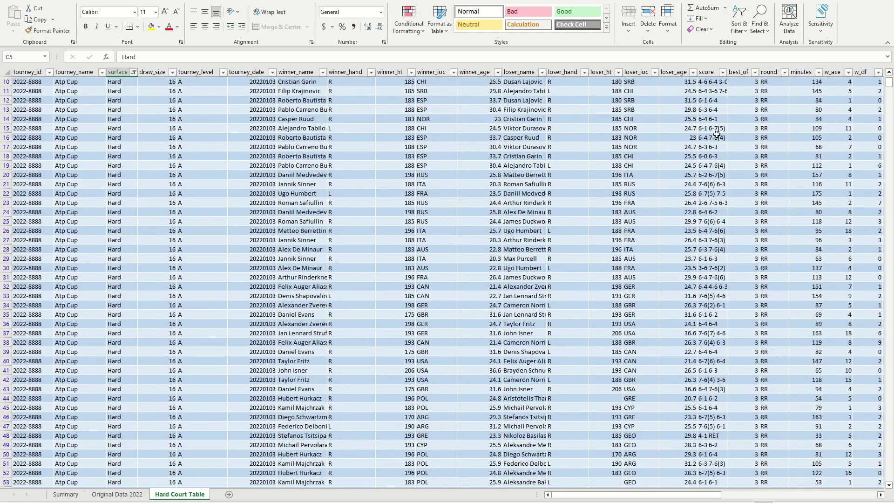
scroll(702, 167, up, 10)
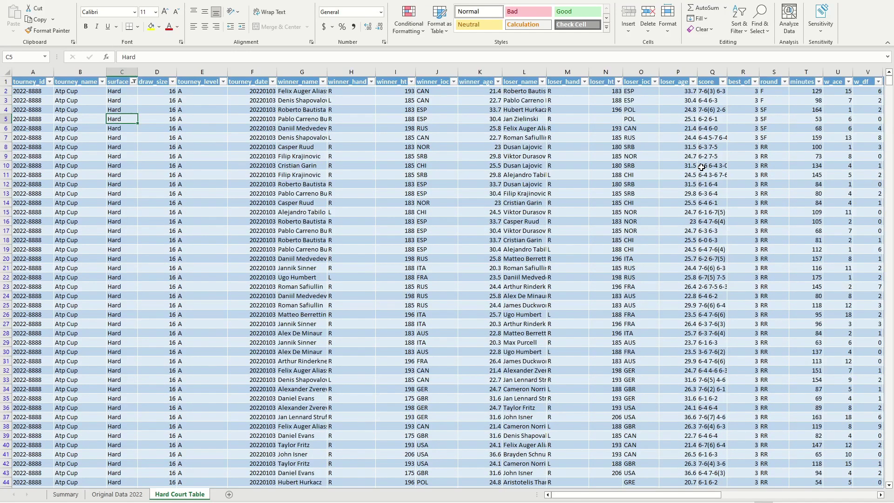
Add a new worksheet after Hard Court Table and name it "Clay Court Table".
click(229, 495)
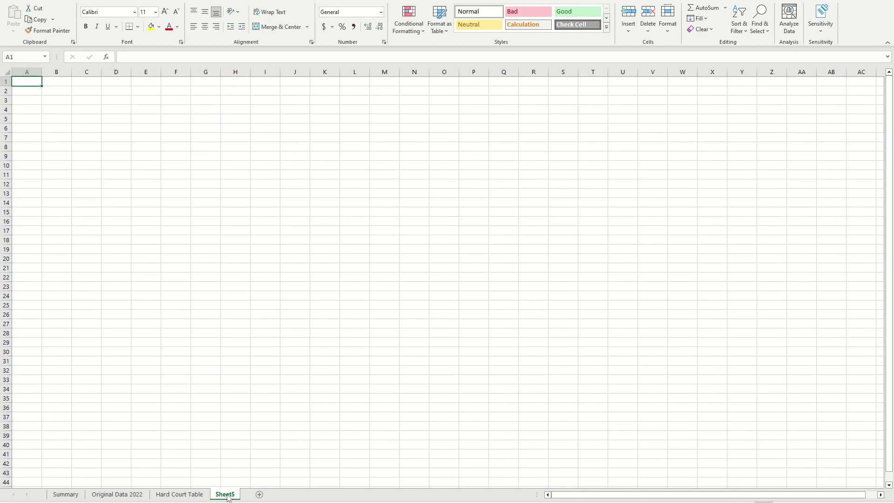
click(180, 494)
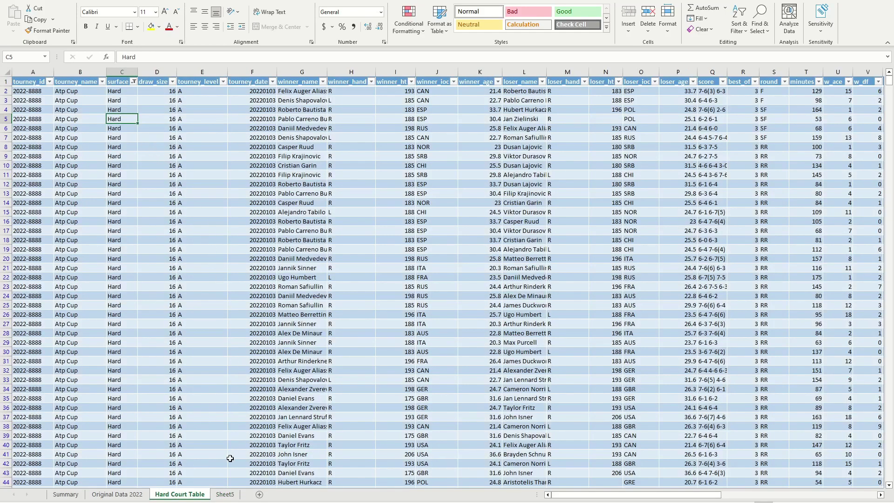
click(217, 498)
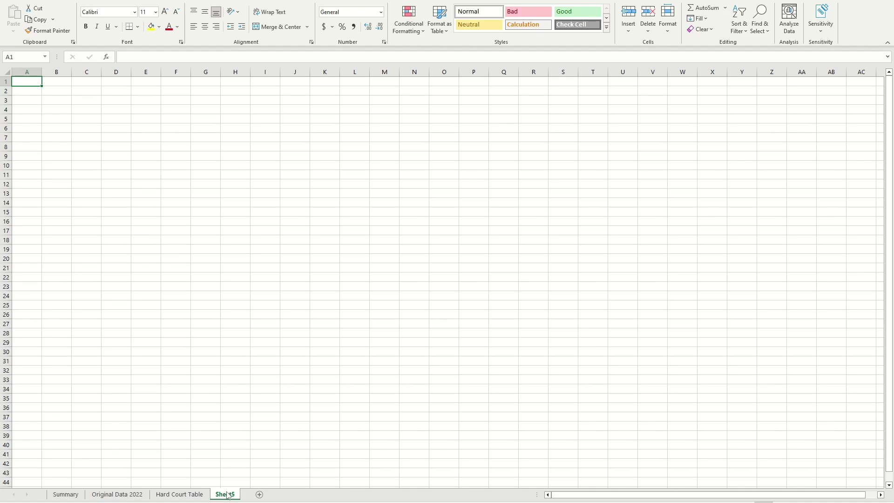
double_click(228, 494)
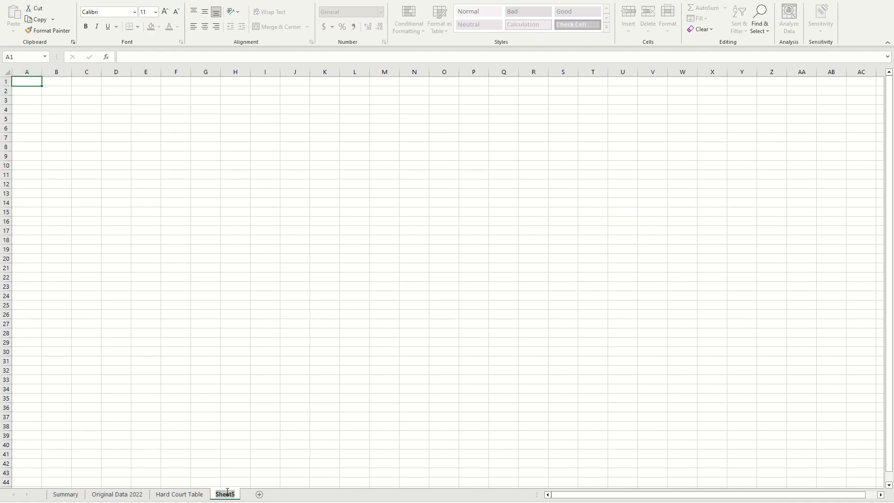
text(Clay Court Table)
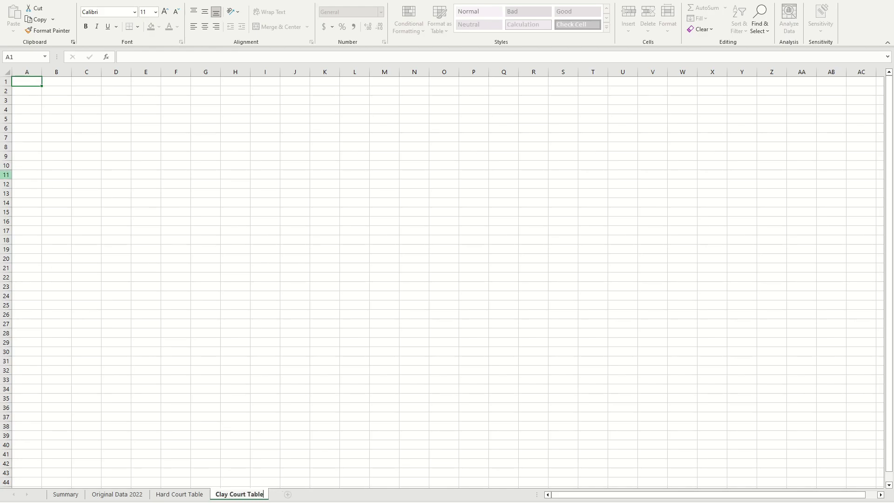
click(27, 119)
Copy all data from Original Data 2022 into the Clay Court Table worksheet starting at A1.
click(112, 494)
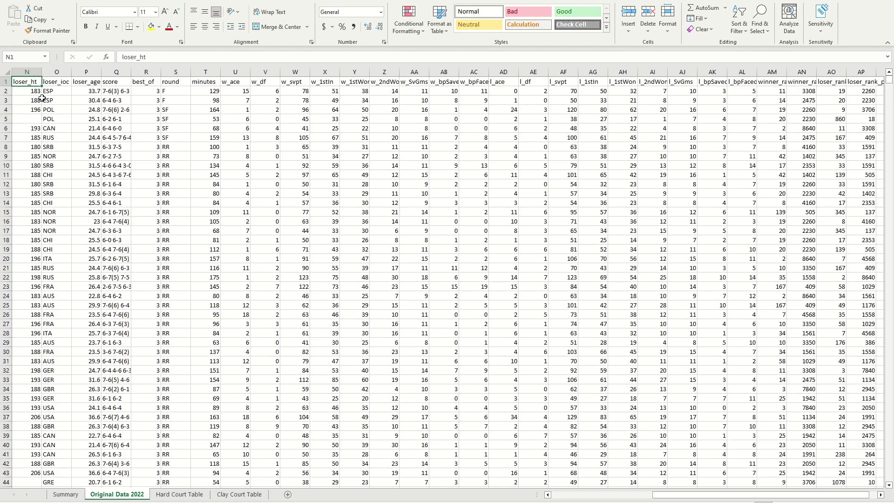
key(ctrl+a)
key(ctrl+c)
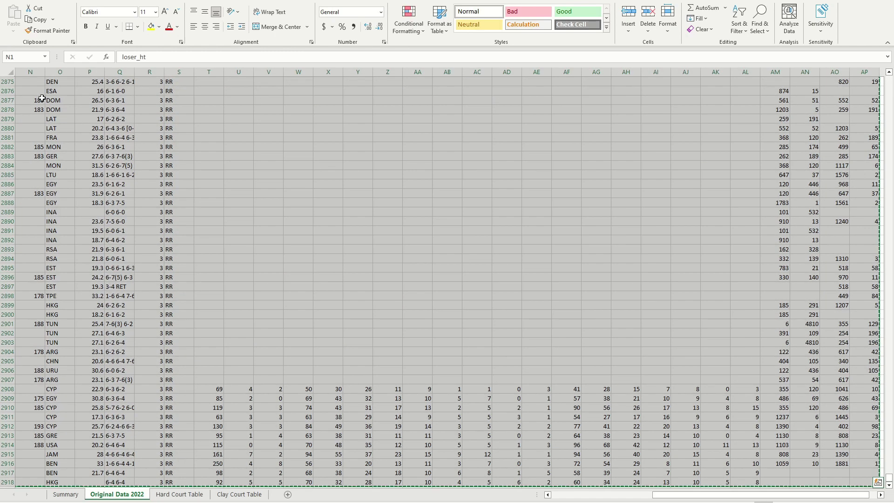
click(319, 343)
click(240, 494)
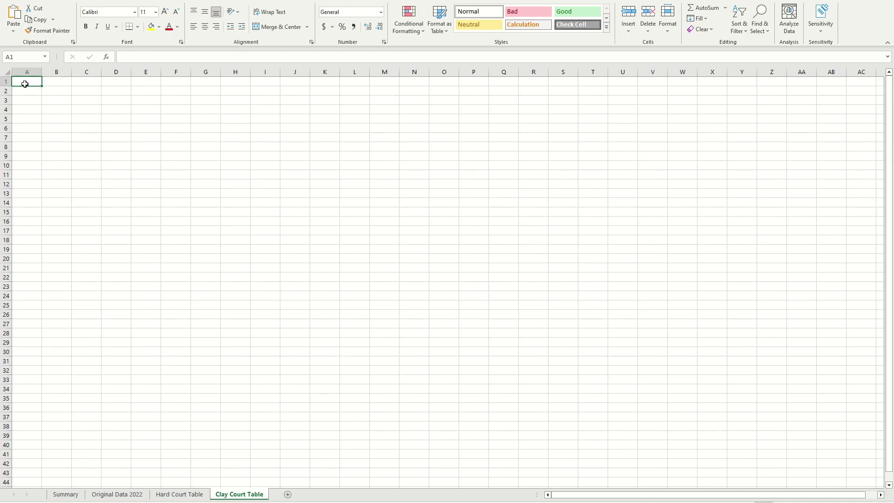
key(ctrl+v)
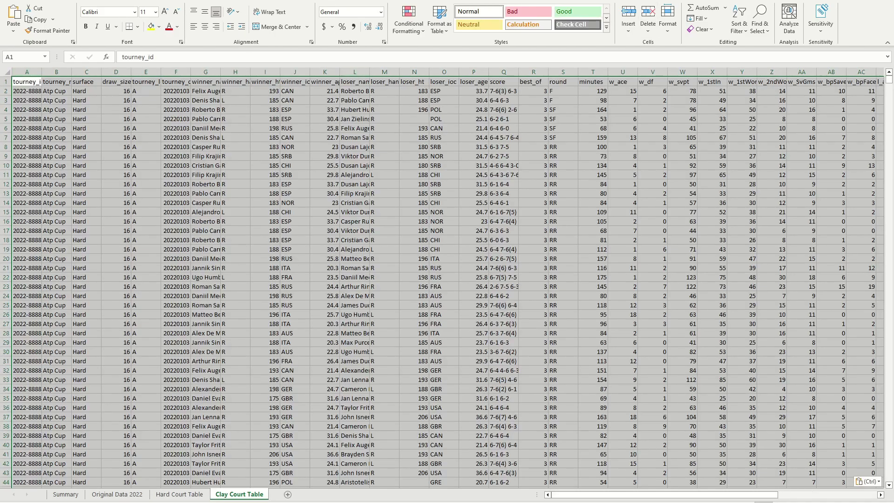
Format the pasted clay court data as a table with headers, in the same blue medium style as the hard court table.
click(440, 23)
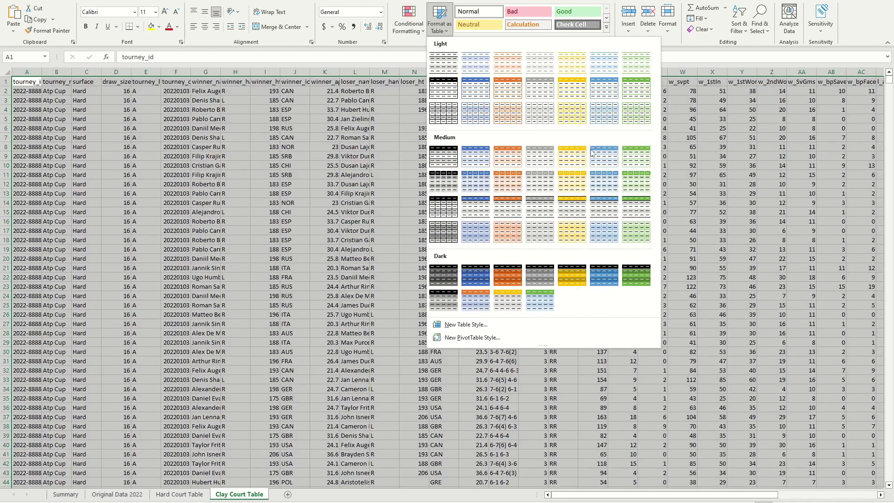
click(604, 179)
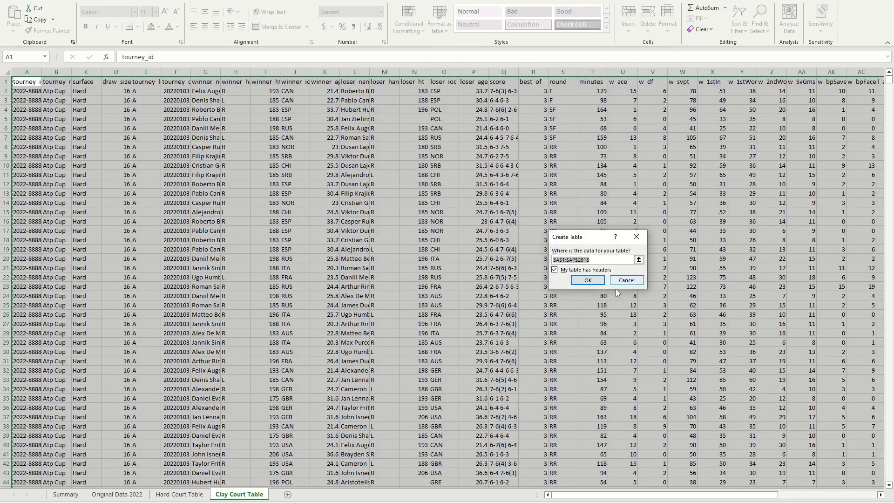
key(Return)
Filter the surface column of the Clay Court Table to show only Clay matches and check the filtered rows.
click(144, 81)
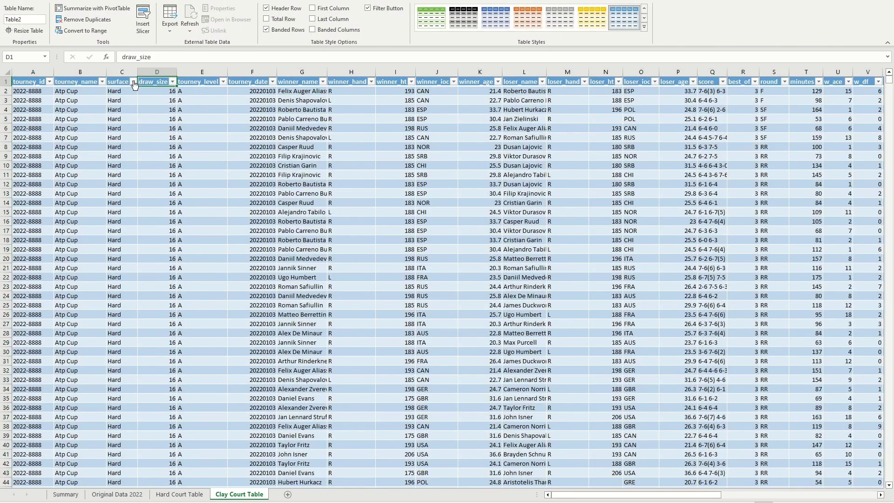
click(133, 81)
click(40, 191)
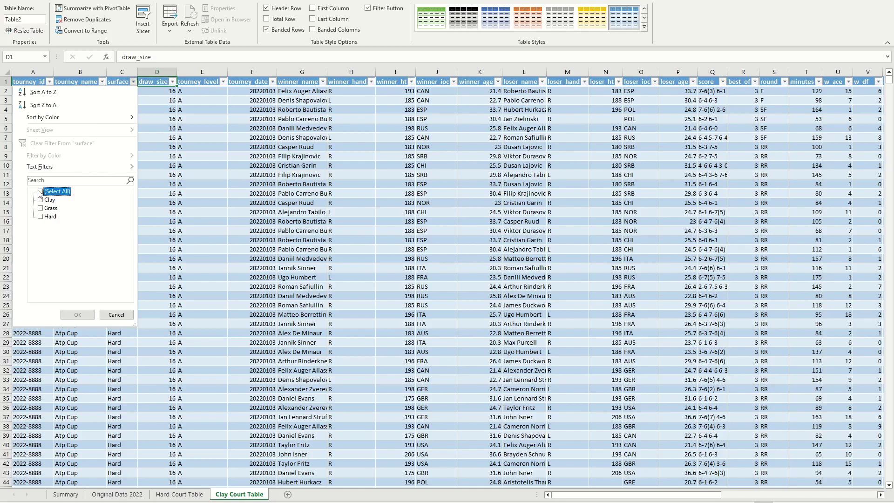
click(41, 200)
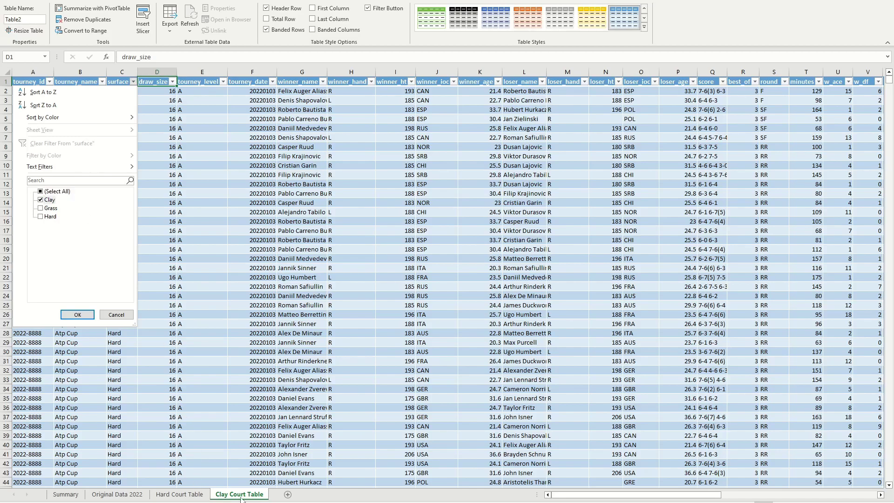
click(78, 315)
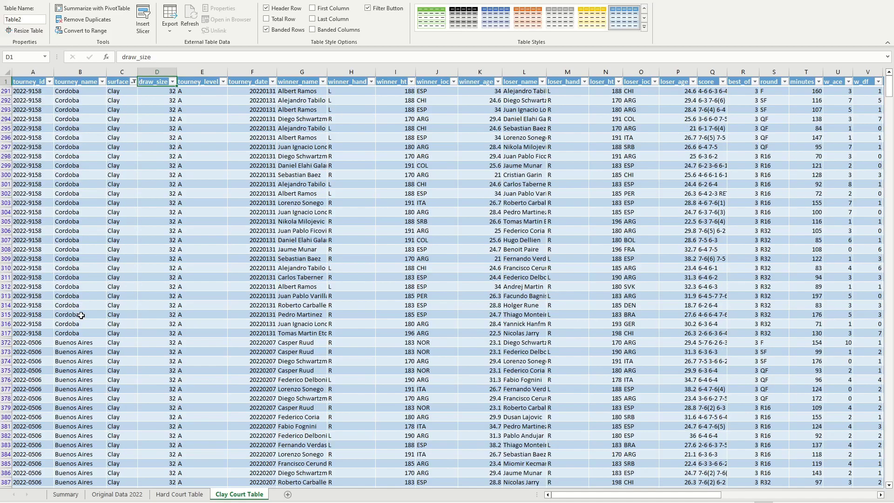
scroll(864, 196, down, 14)
scroll(863, 135, up, 5)
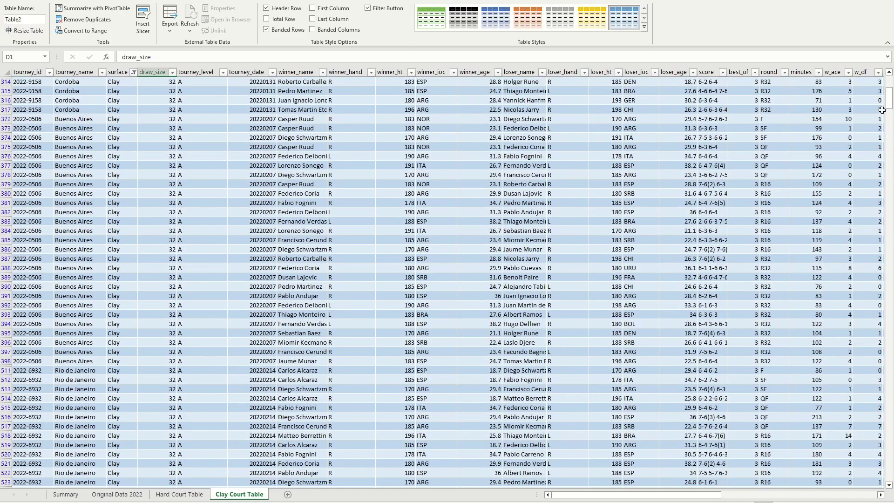
drag(890, 105, 890, 80)
click(129, 137)
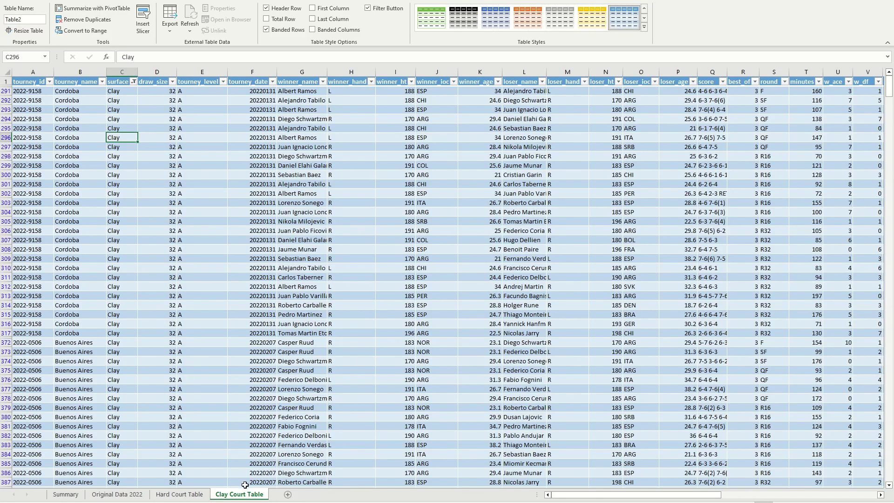
Add a new worksheet after Clay Court Table and name it "Grass Court Table".
click(288, 495)
double_click(292, 495)
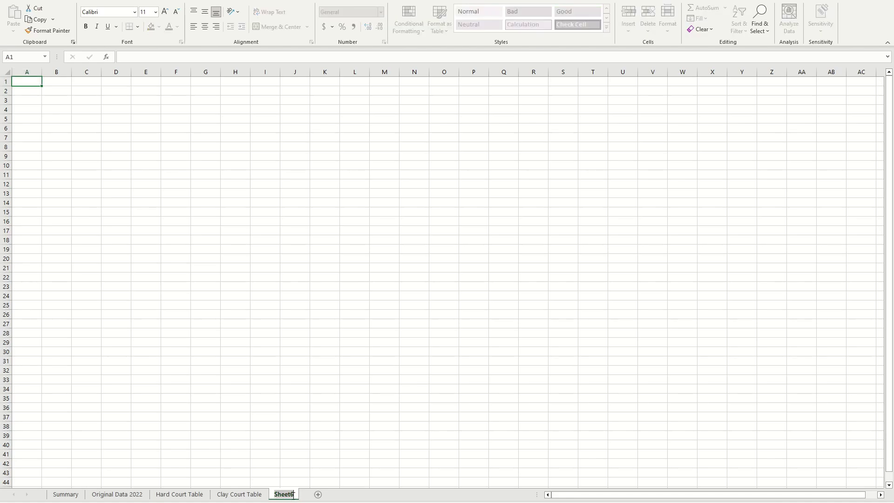
text(Grass Court)
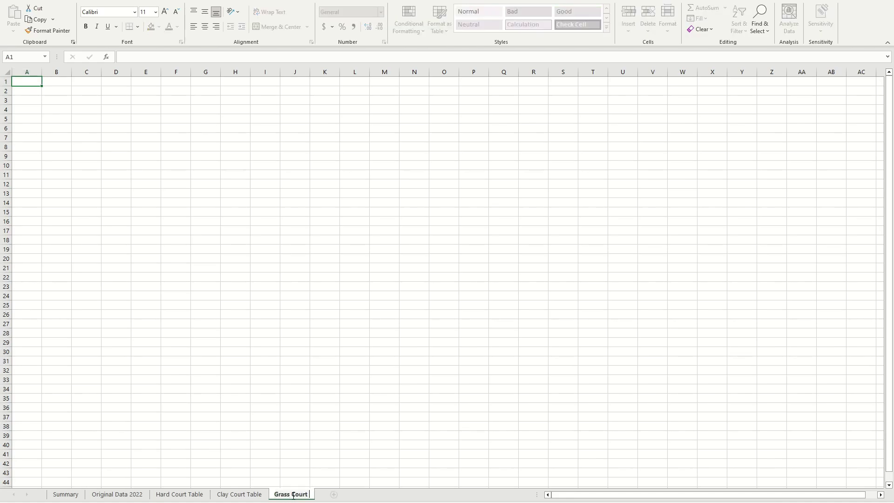
text( Table)
click(27, 112)
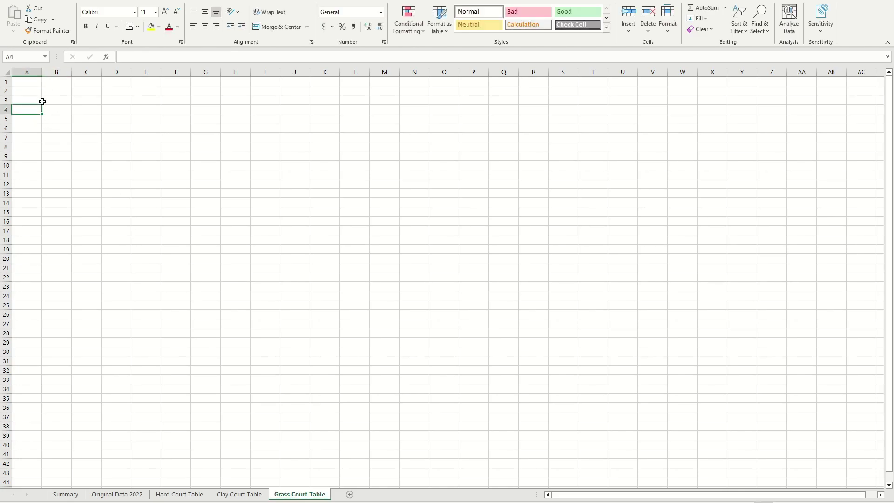
Copy all data from Original Data 2022, headers included, into the Grass Court Table worksheet starting at A1.
click(7, 82)
click(25, 83)
click(111, 494)
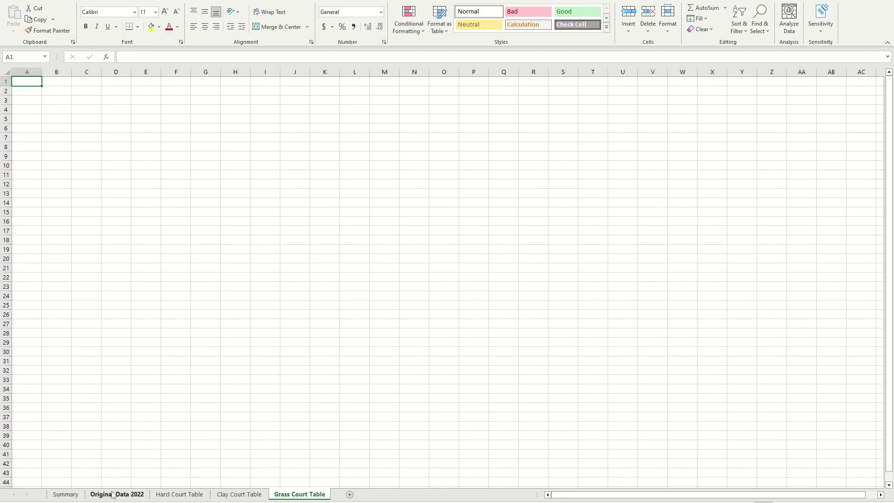
drag(889, 481, 889, 80)
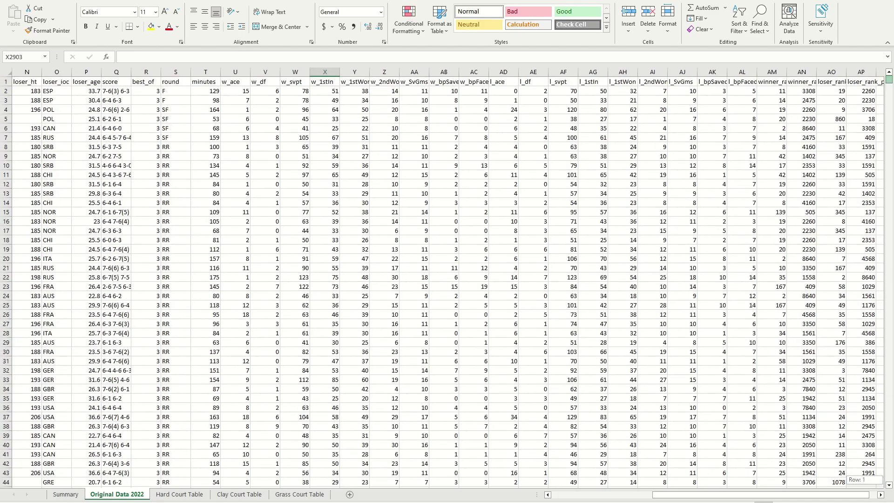
click(27, 83)
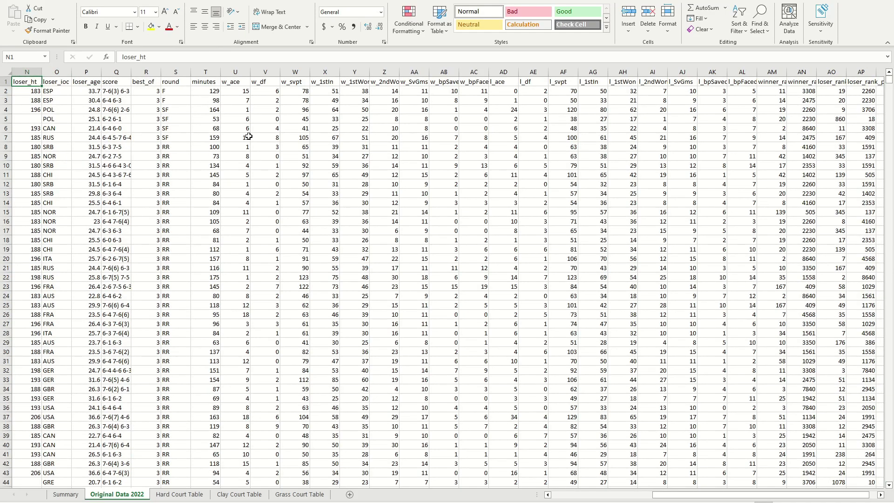
key(ctrl+shift+End)
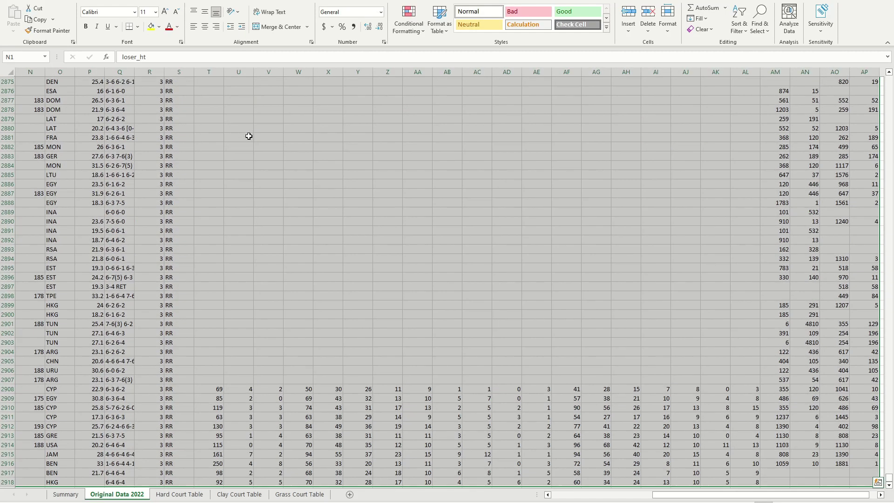
key(ctrl+c)
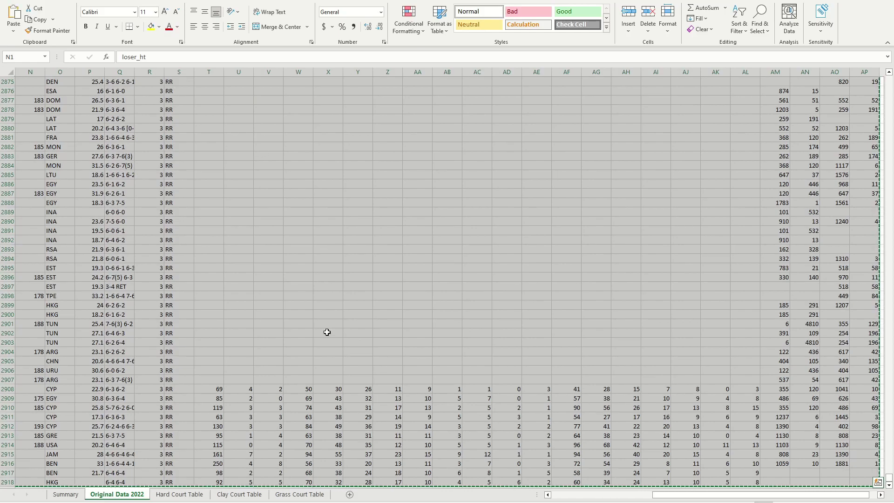
key(ctrl+q)
click(299, 494)
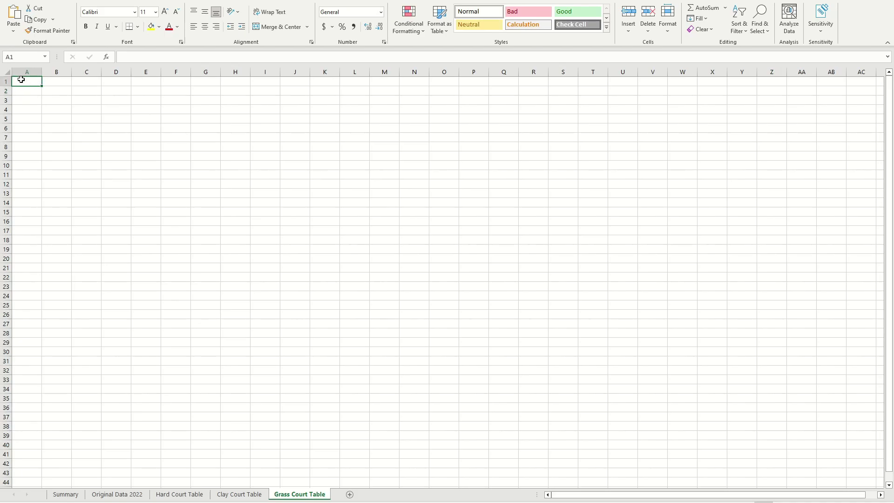
key(ctrl+v)
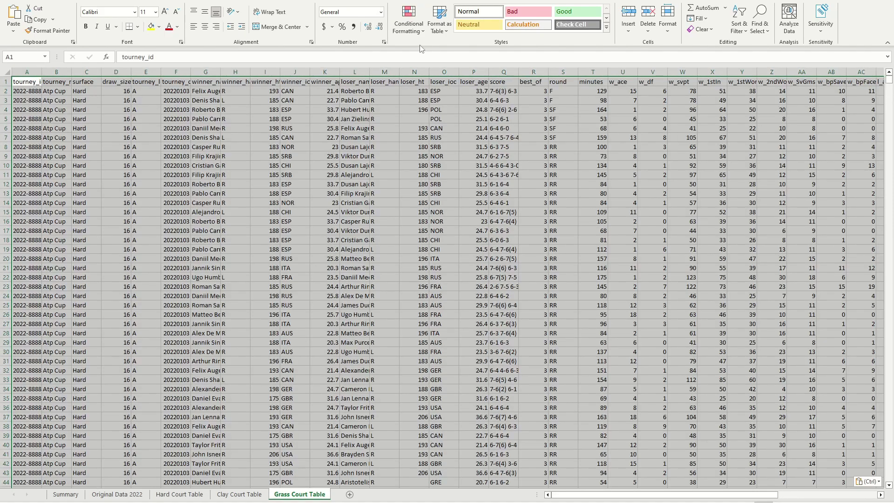
Format the pasted grass court data as a table with headers, in the same blue medium style as the clay court table.
click(439, 20)
click(605, 177)
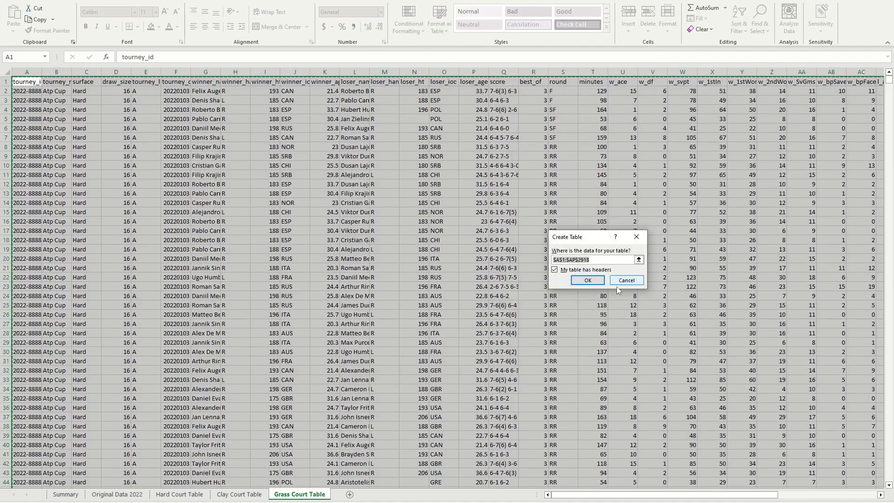
click(583, 280)
Filter the surface column of the Grass Court Table to show only Grass matches and check the filtered rows.
click(129, 83)
click(135, 82)
click(40, 192)
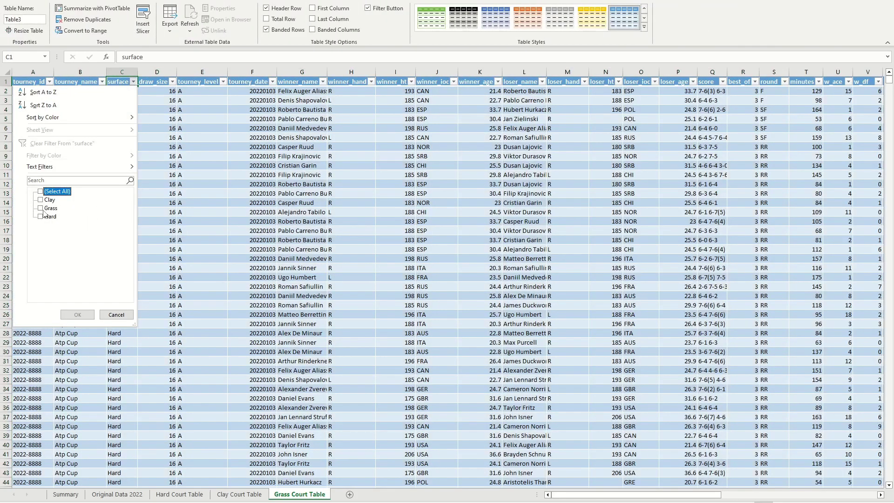
click(41, 208)
click(78, 314)
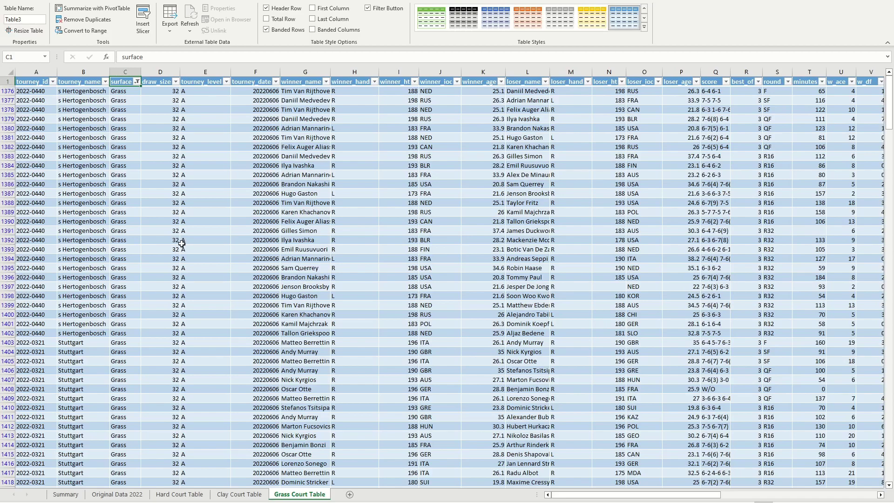
click(244, 221)
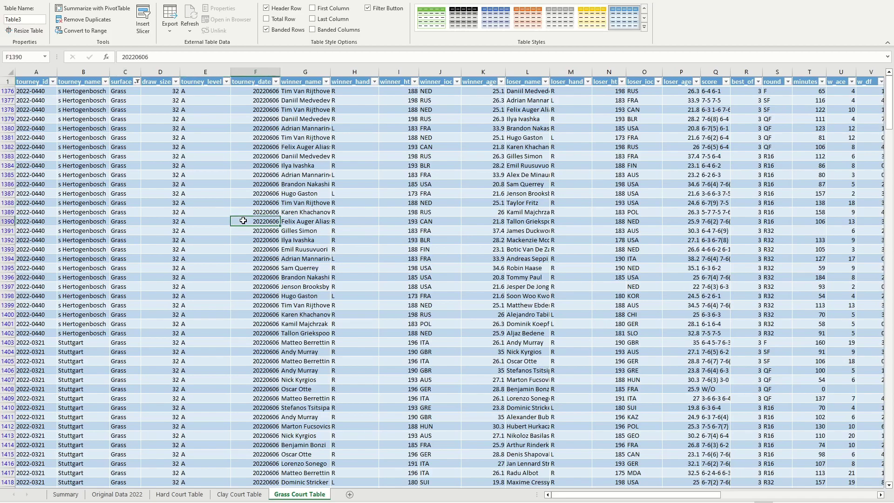
scroll(243, 220, down, 13)
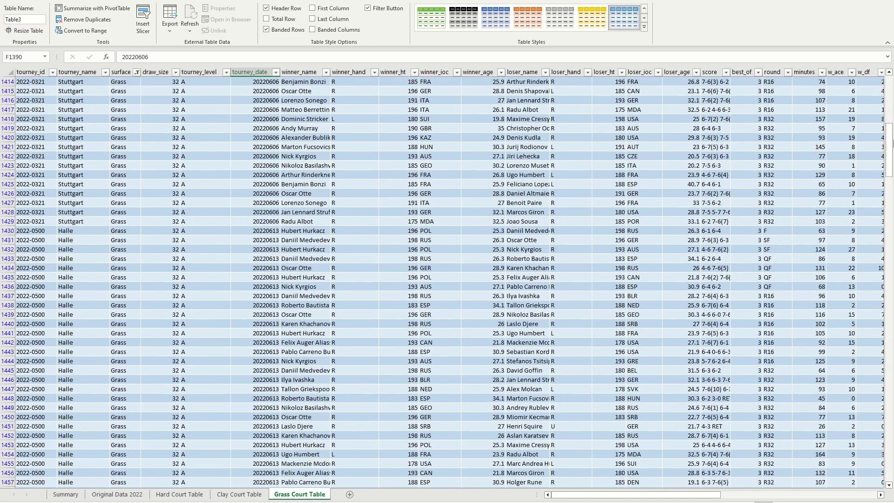
drag(889, 151, 889, 101)
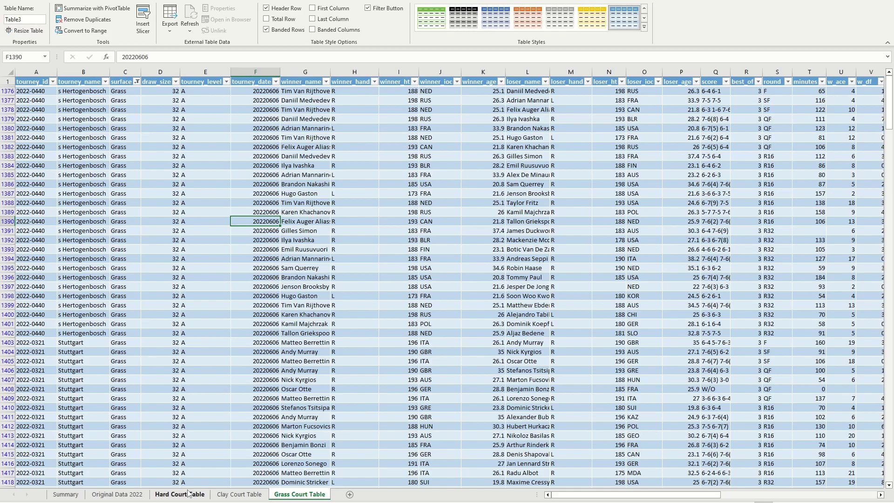
Return to the Summary worksheet and select cell A9 below the match counts.
click(56, 497)
click(40, 226)
click(52, 217)
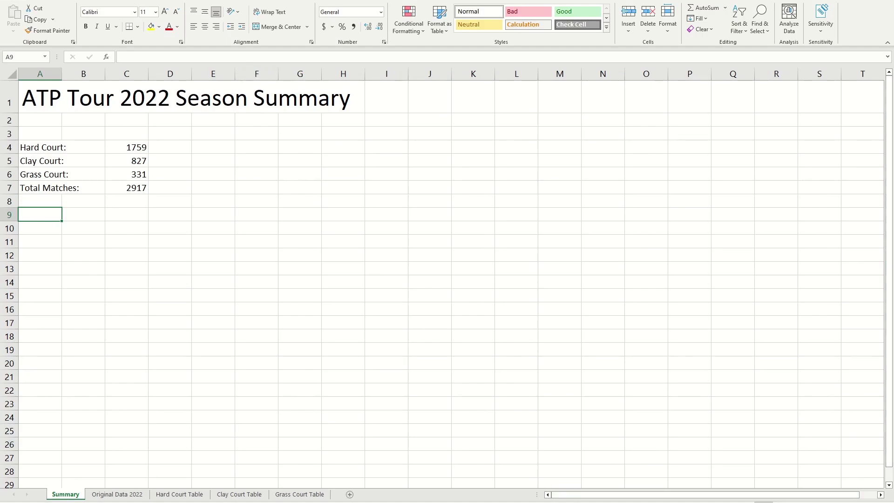
Examine the winner_hand, winner_ht and winner_ioc columns in the filtered rows of the Grass Court Table.
click(300, 494)
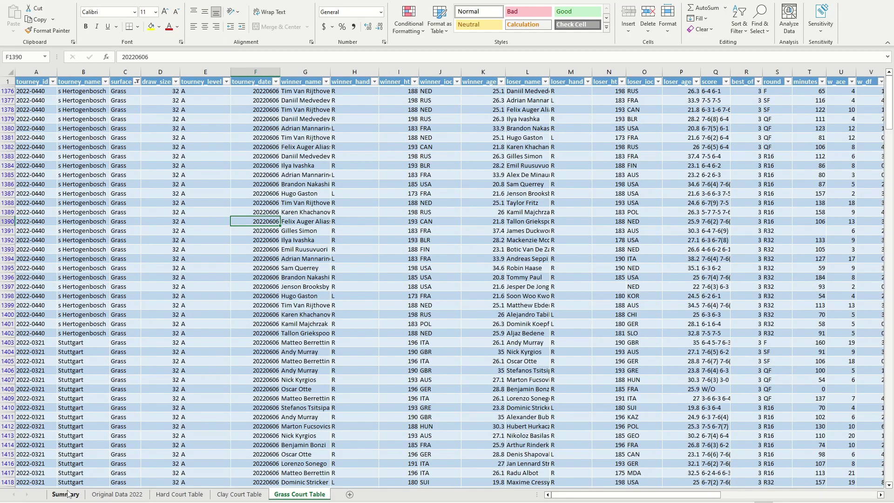
click(440, 101)
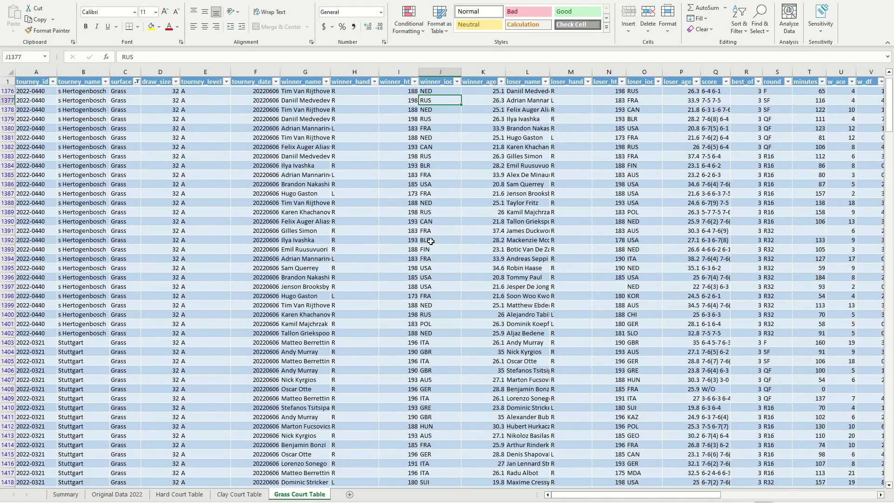
click(446, 138)
click(444, 110)
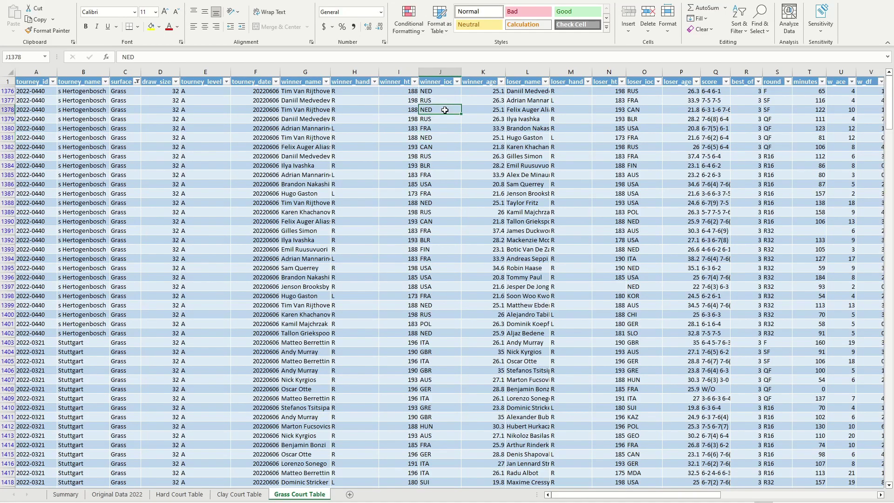
click(404, 124)
click(351, 127)
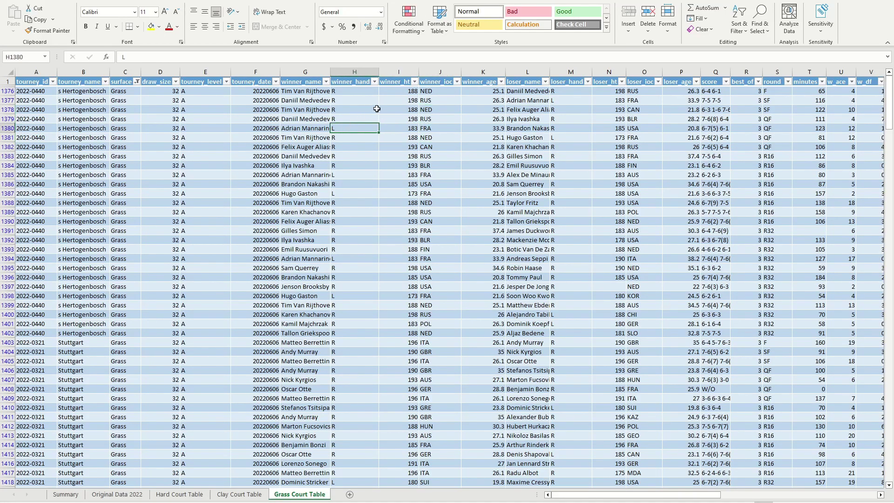
click(432, 109)
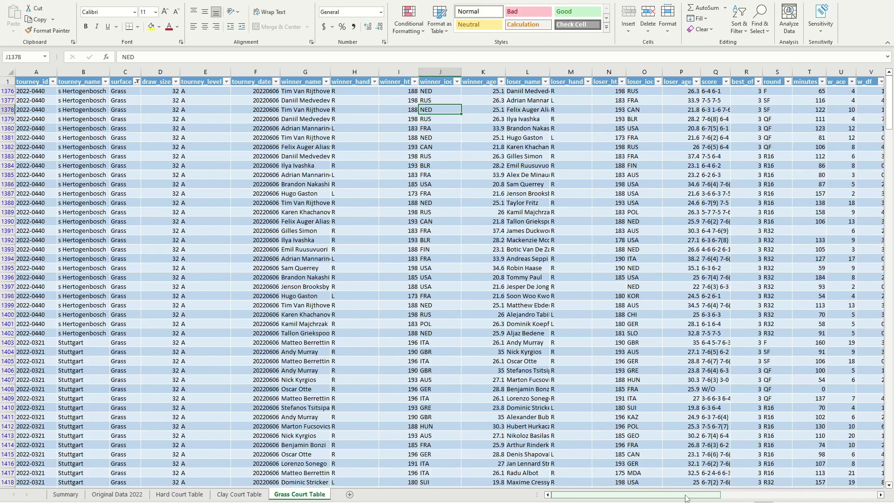
drag(687, 498, 643, 470)
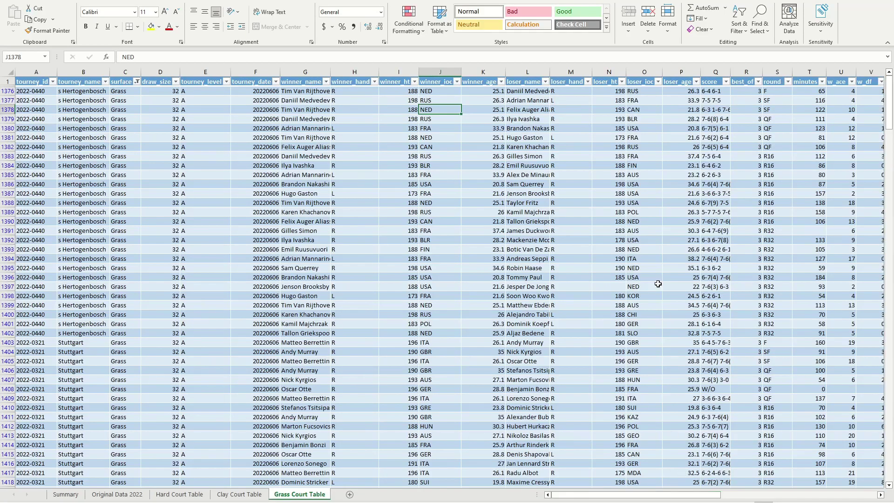
click(350, 92)
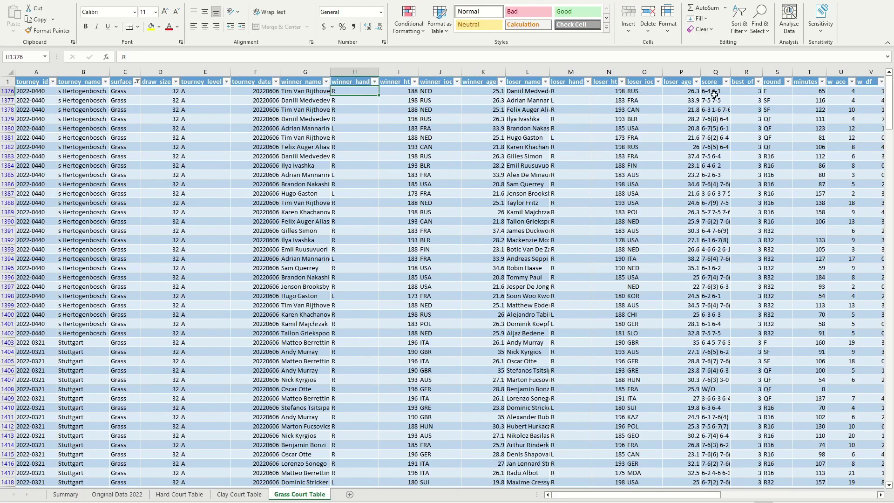
Examine the winner's serve statistics columns in the Grass Court Table, including w_ace, w_df and w_SvGms.
click(846, 82)
drag(715, 498, 756, 497)
click(646, 99)
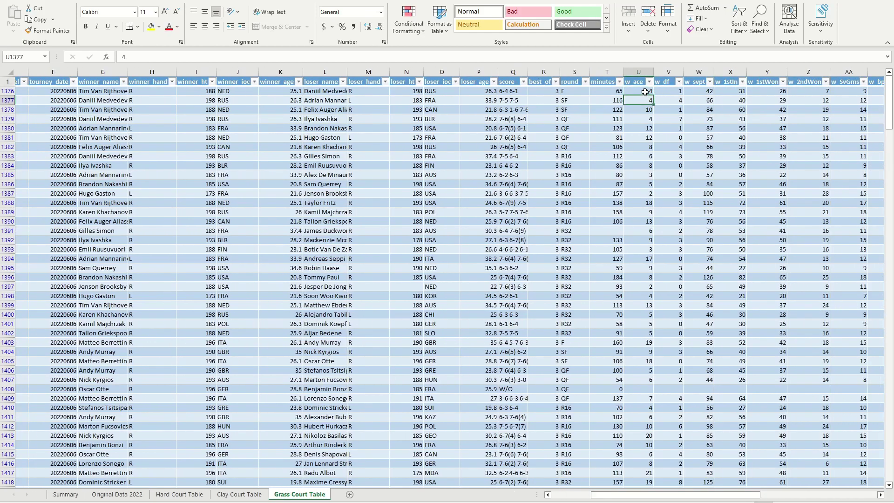
click(636, 81)
click(641, 93)
click(636, 84)
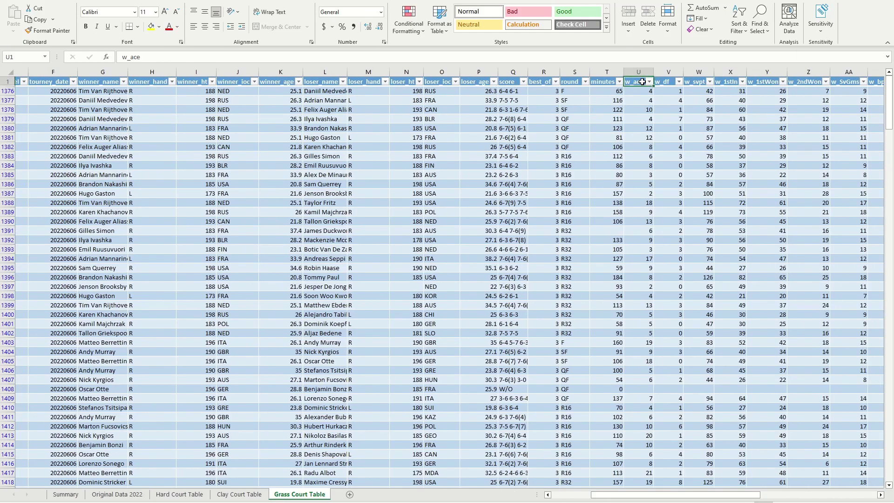
click(670, 84)
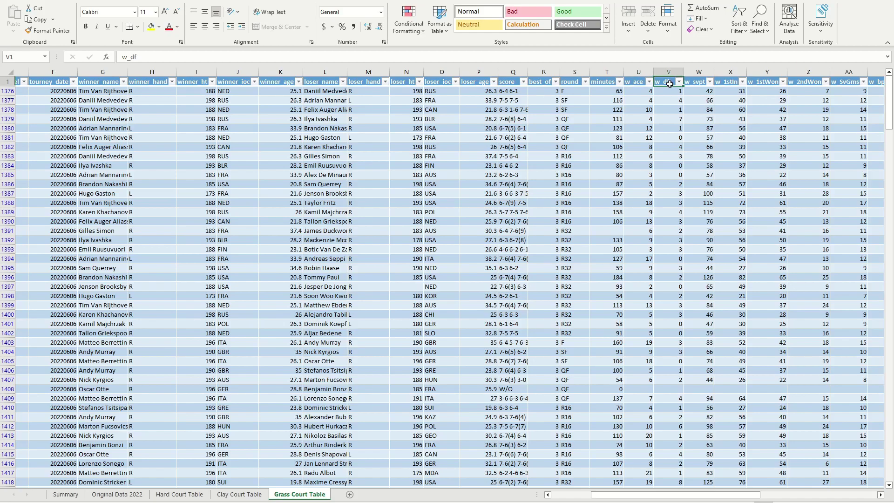
drag(736, 498, 757, 498)
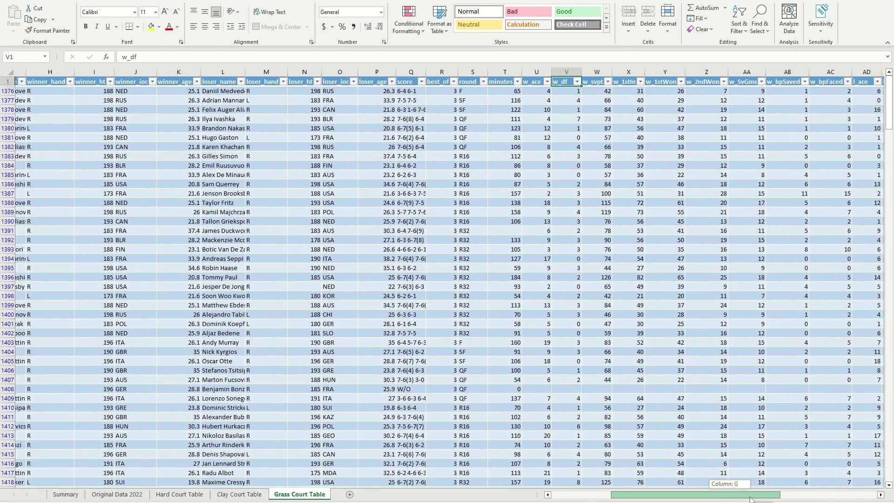
click(744, 84)
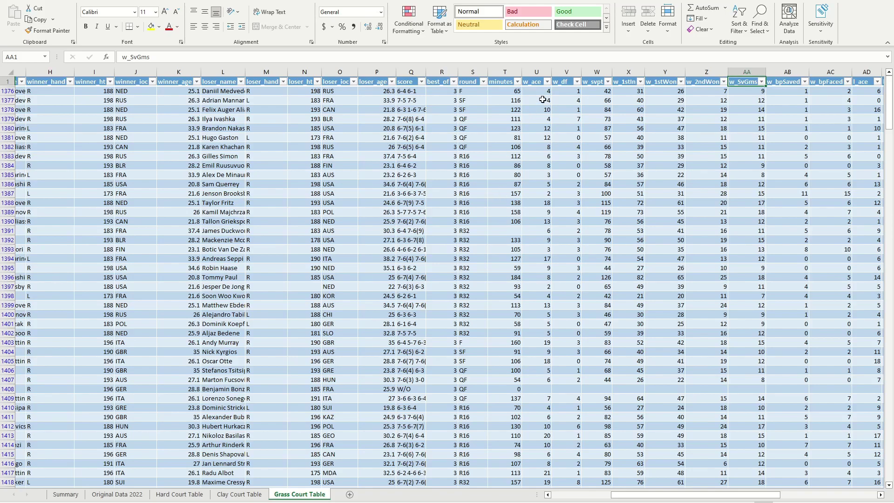
Enter the headers Surface, Average Aces, Average Double Faults and Average Service Games Won in cells A9 to D9 of the Summary worksheet.
click(542, 100)
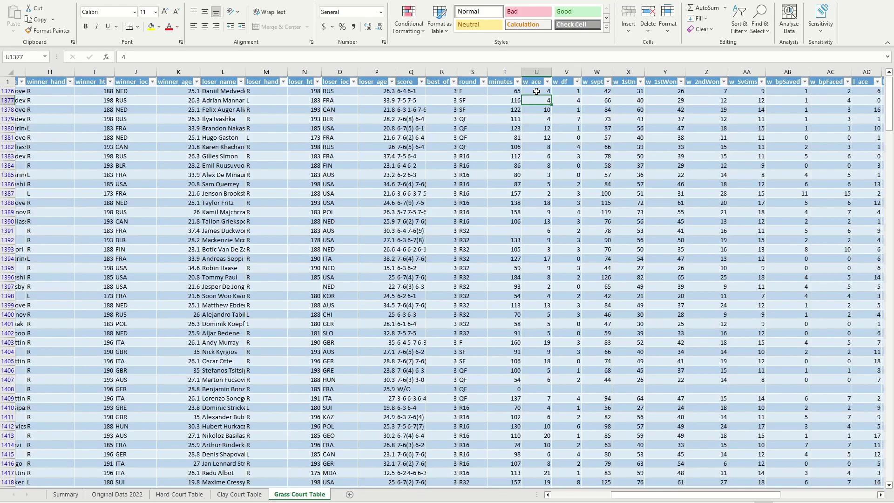
click(537, 91)
click(78, 493)
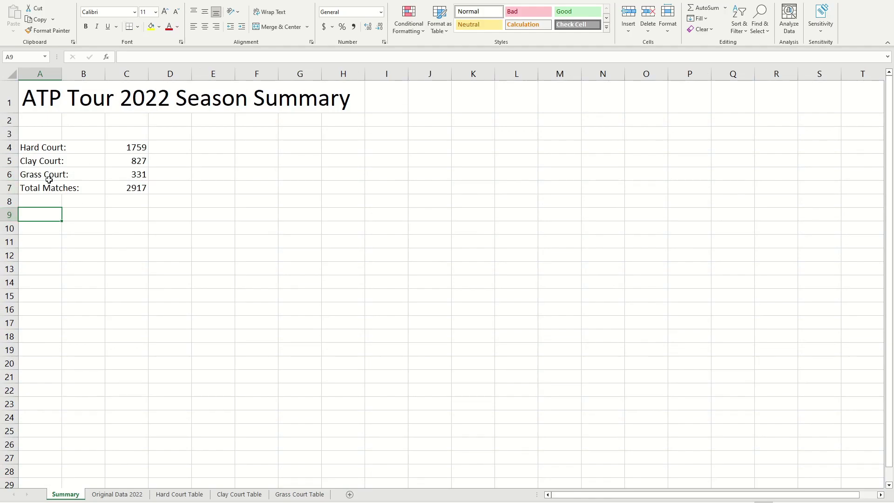
text(Surface)
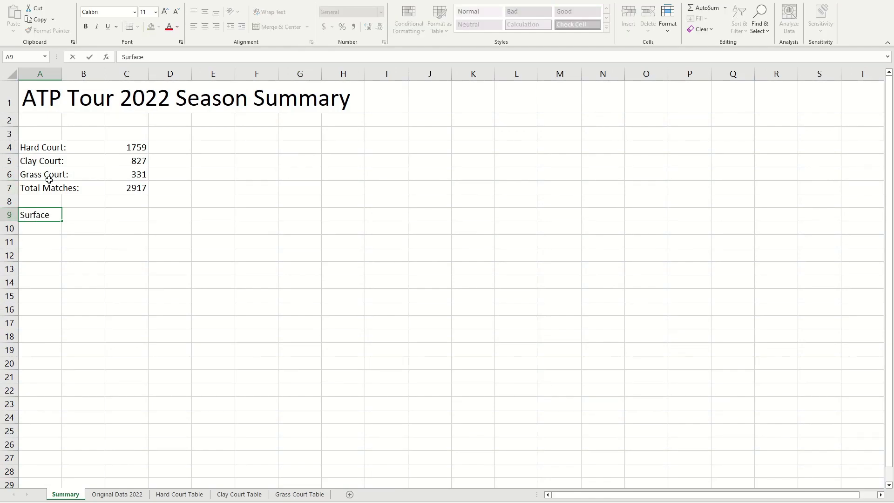
key(Tab)
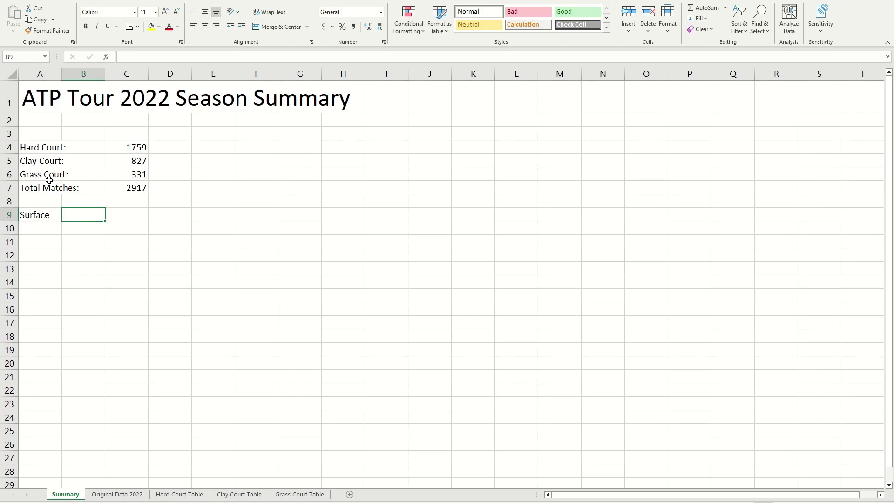
text(Average Aces)
key(Tab)
text(Ave)
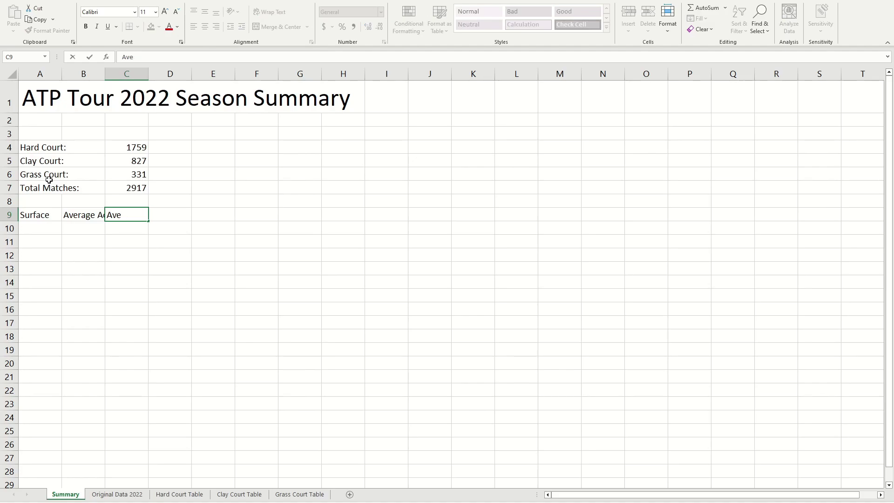
text(arrage Double Faults)
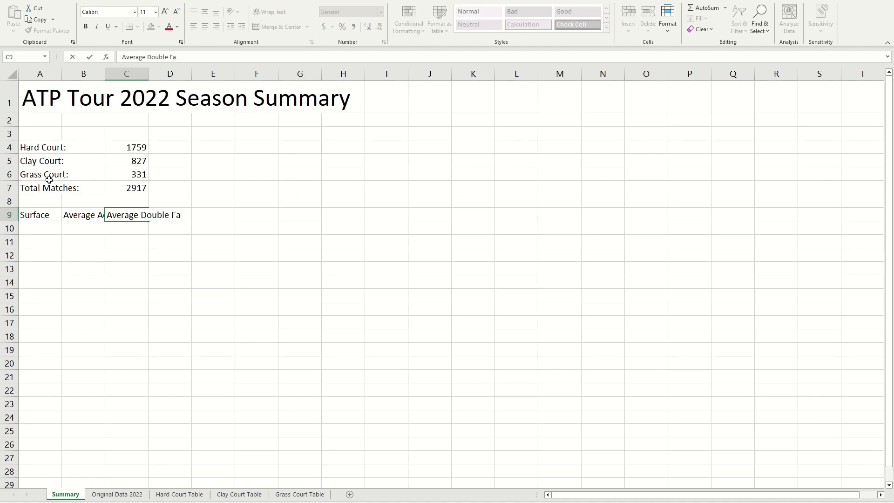
key(Tab)
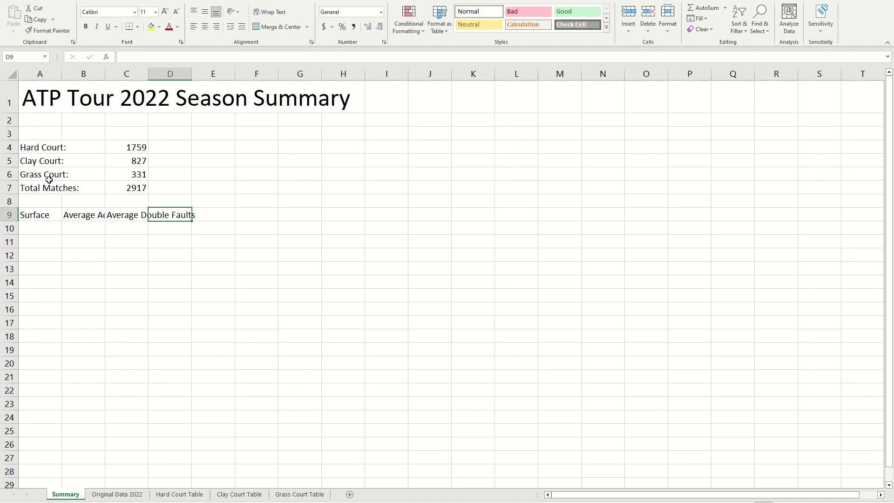
text(Average Service Games Won)
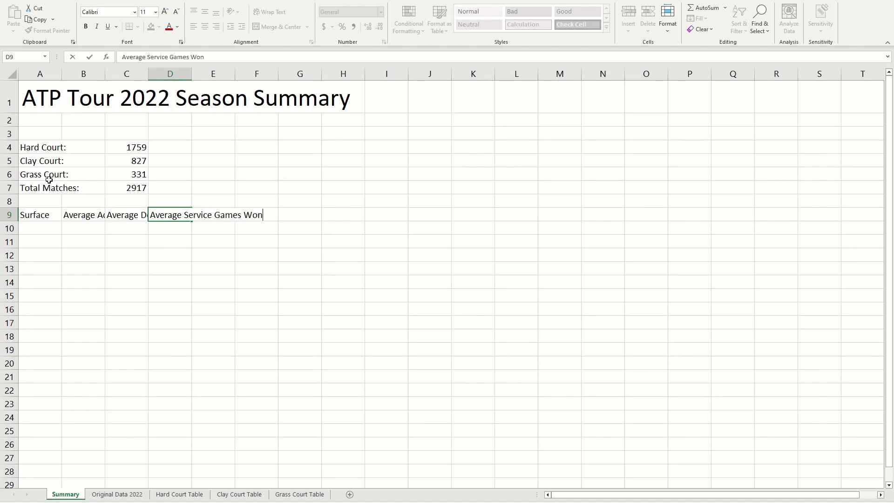
click(130, 283)
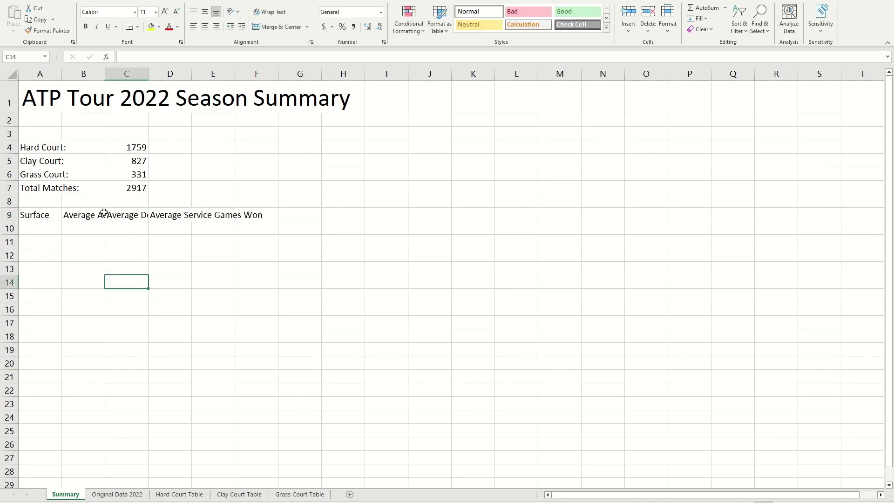
click(63, 220)
click(46, 219)
click(88, 214)
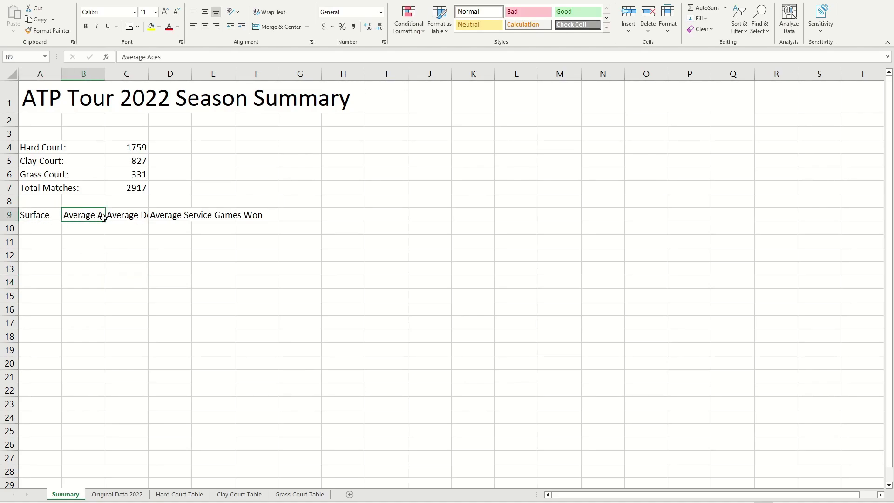
click(120, 219)
click(100, 217)
click(115, 225)
click(95, 214)
double_click(96, 214)
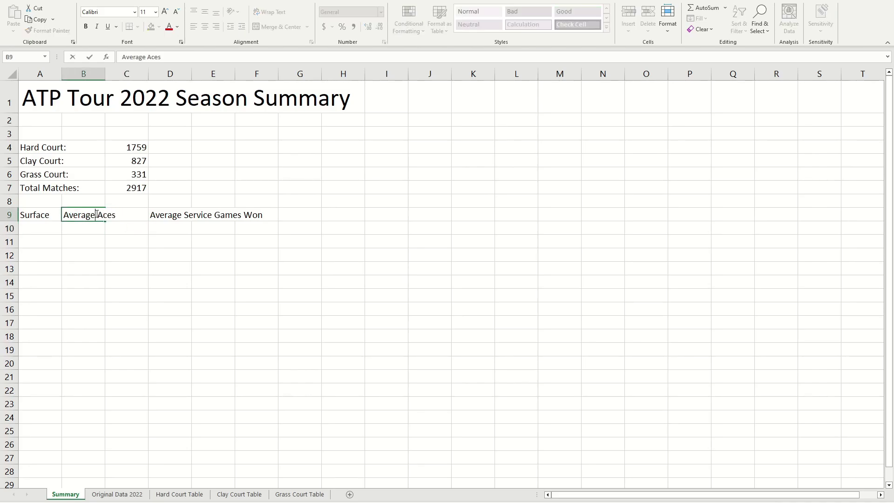
double_click(96, 215)
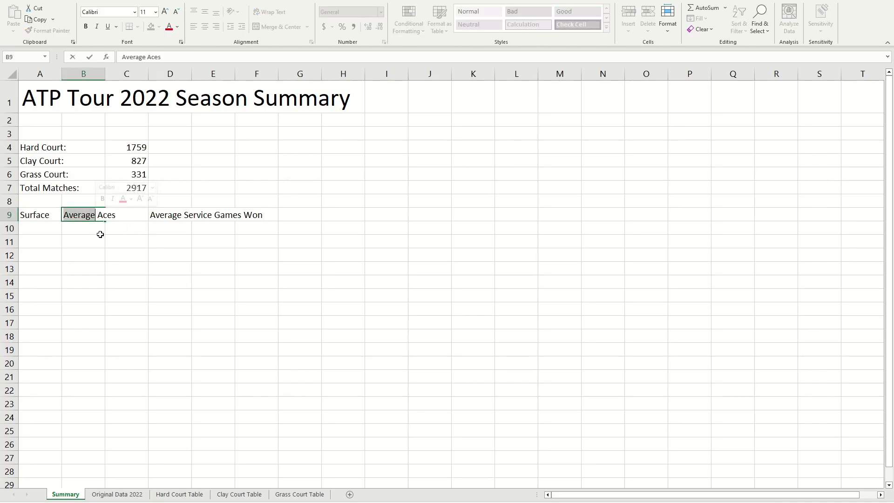
click(95, 232)
click(89, 217)
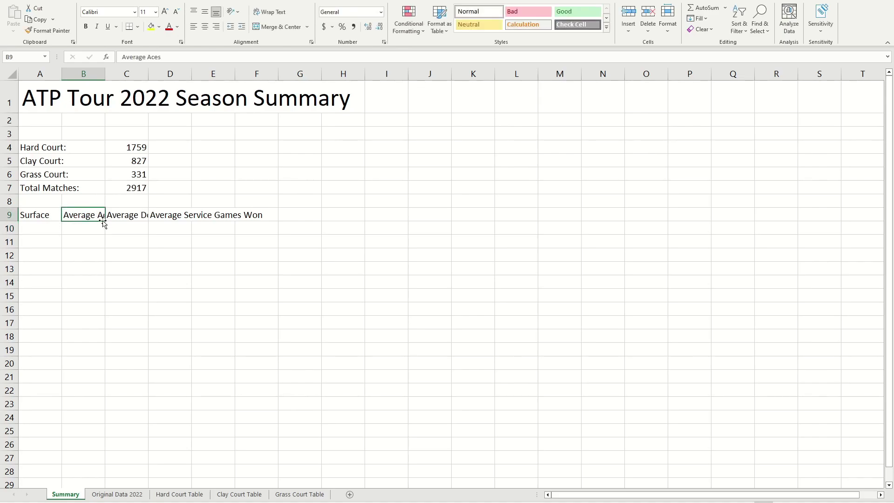
click(117, 217)
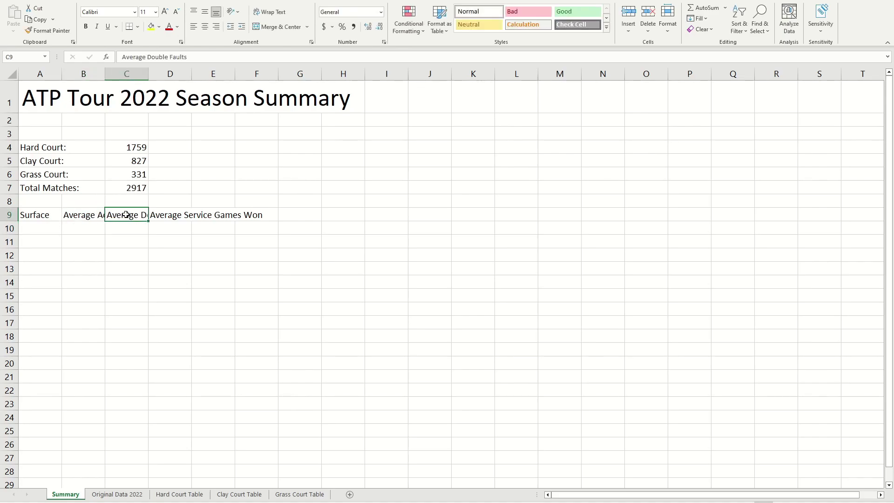
click(96, 215)
click(116, 212)
click(92, 213)
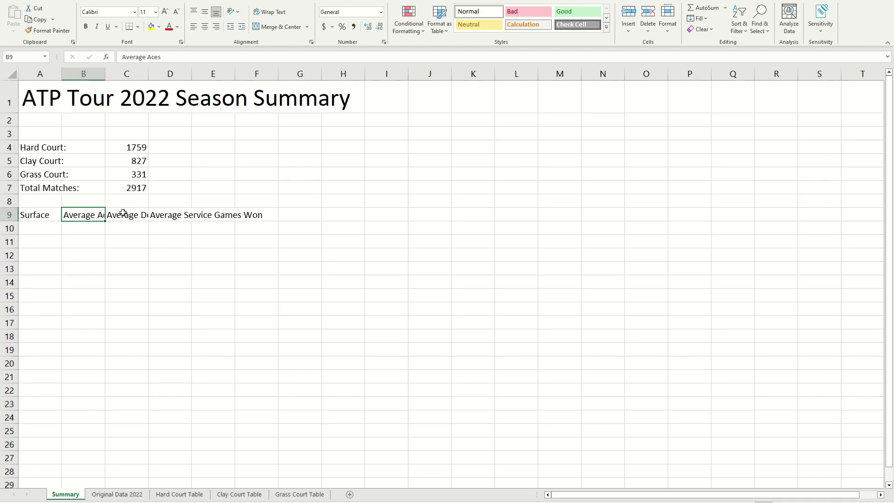
Widen columns B and C to fit the Average Aces and Average Double Faults headers.
double_click(104, 77)
click(104, 253)
click(100, 217)
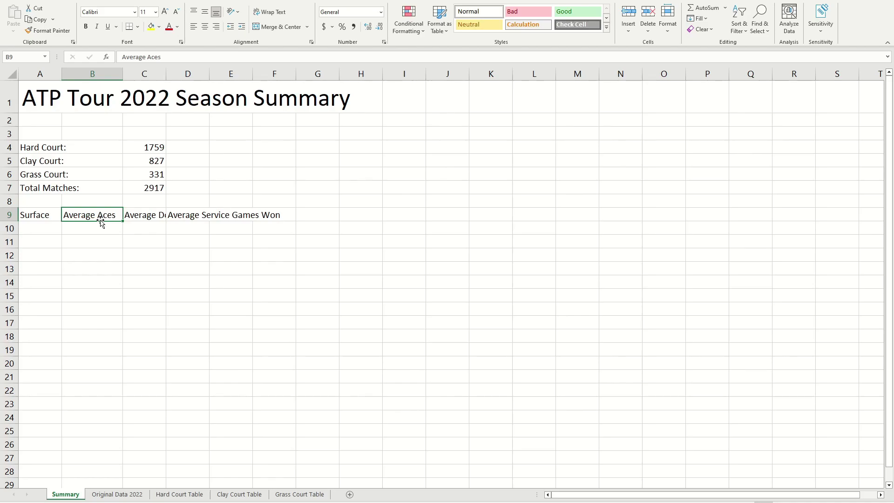
click(156, 223)
click(140, 212)
double_click(146, 214)
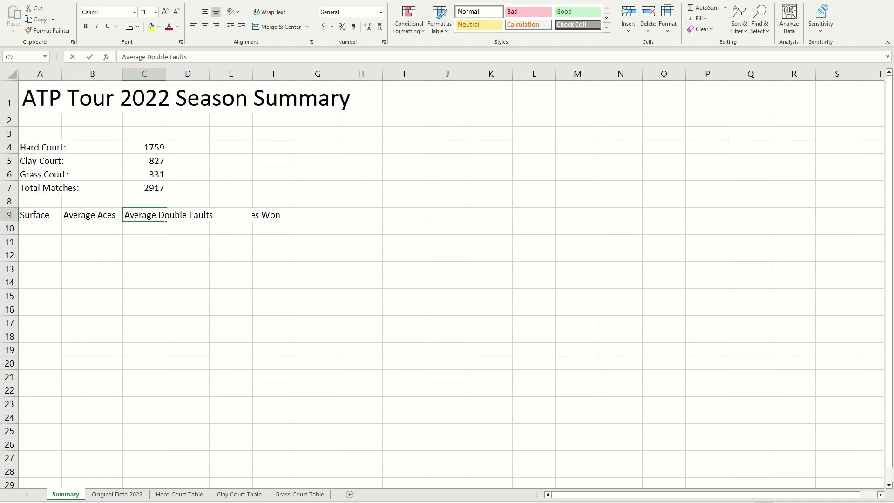
click(140, 228)
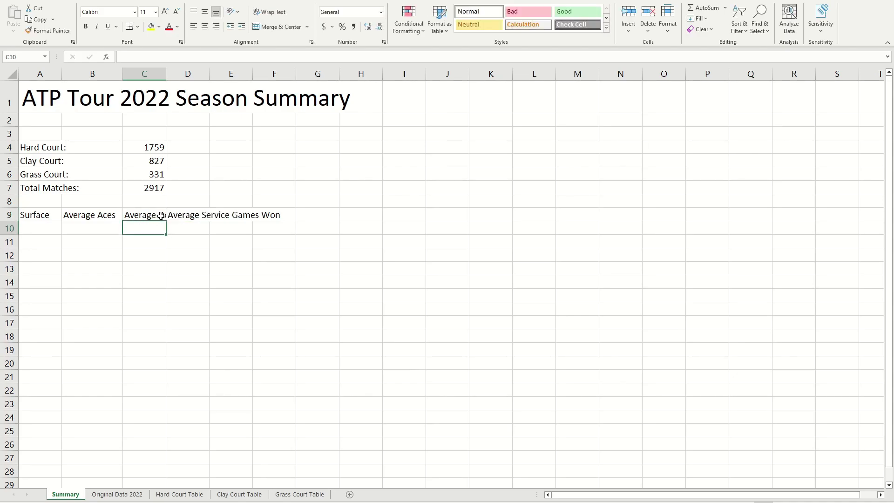
double_click(166, 78)
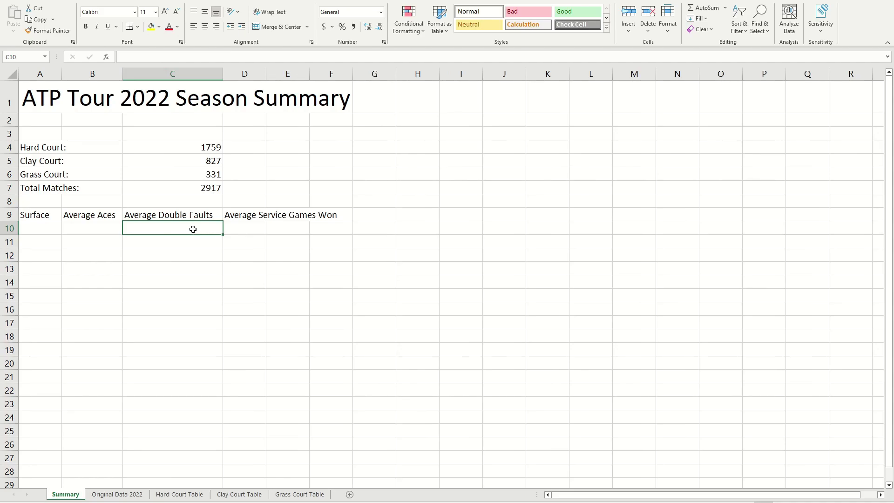
Enter the row labels Hard, Clay and Grass in cells A10 to A12 under the Surface header.
click(93, 231)
click(10, 229)
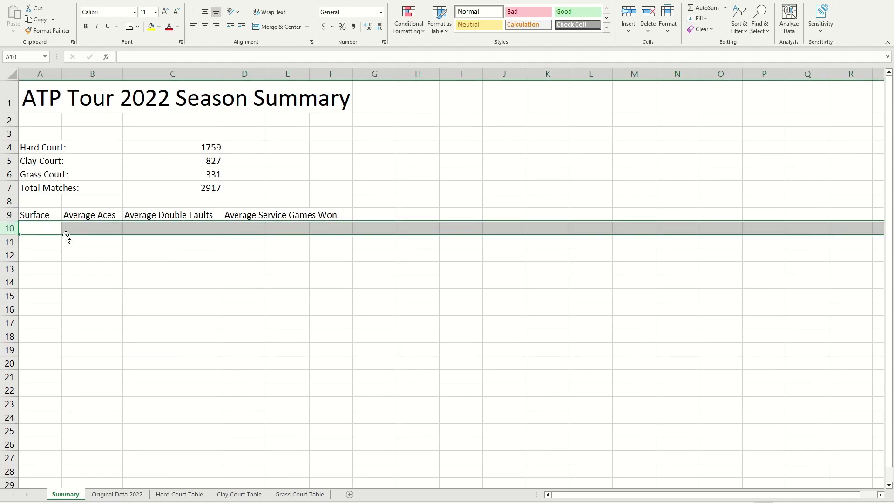
click(89, 248)
click(49, 230)
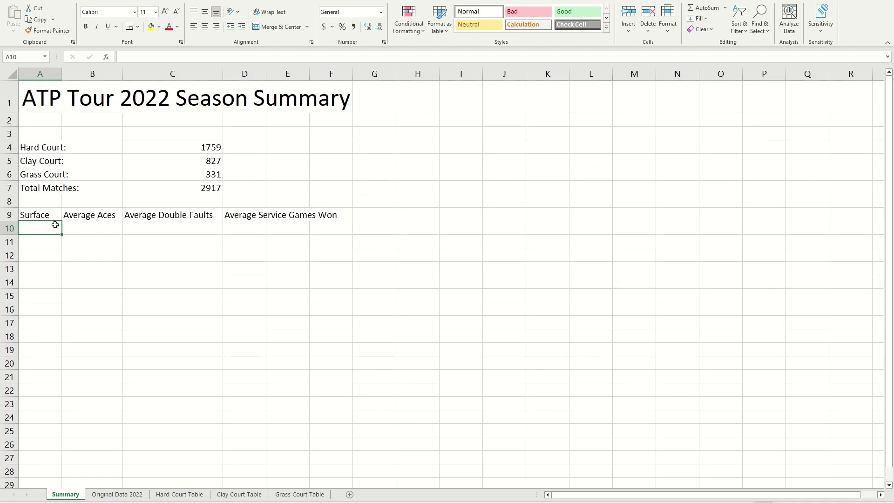
text(Hard)
key(Return)
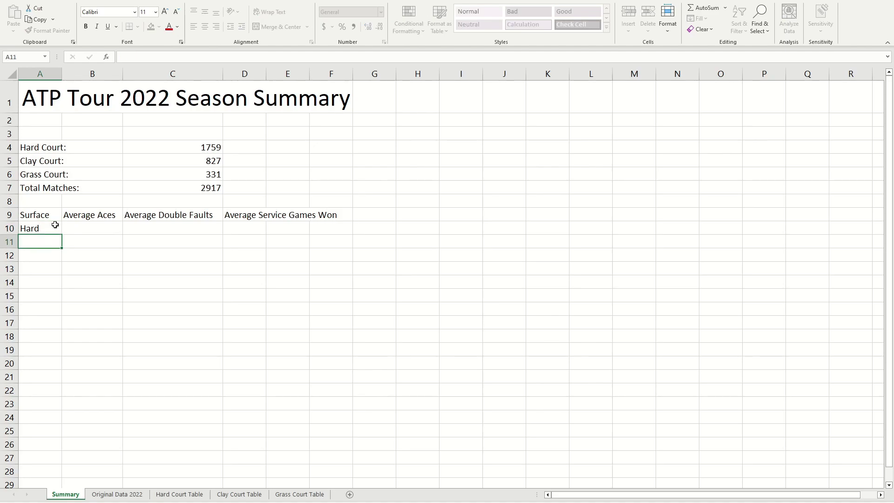
text(Clay)
key(Return)
text(Grass)
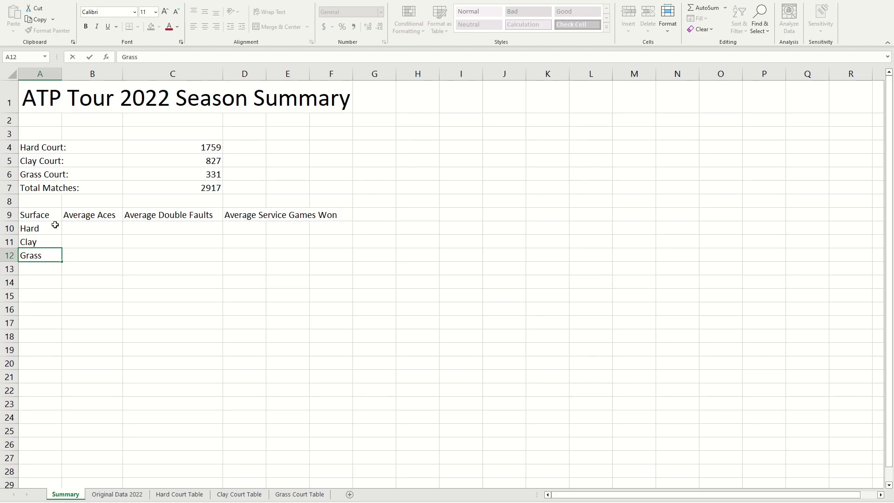
click(90, 202)
click(48, 192)
click(37, 201)
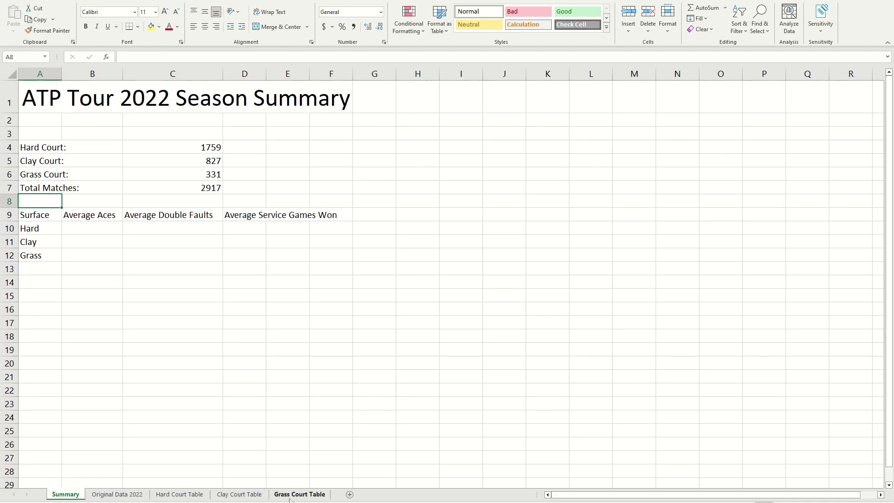
drag(42, 231, 120, 229)
click(244, 237)
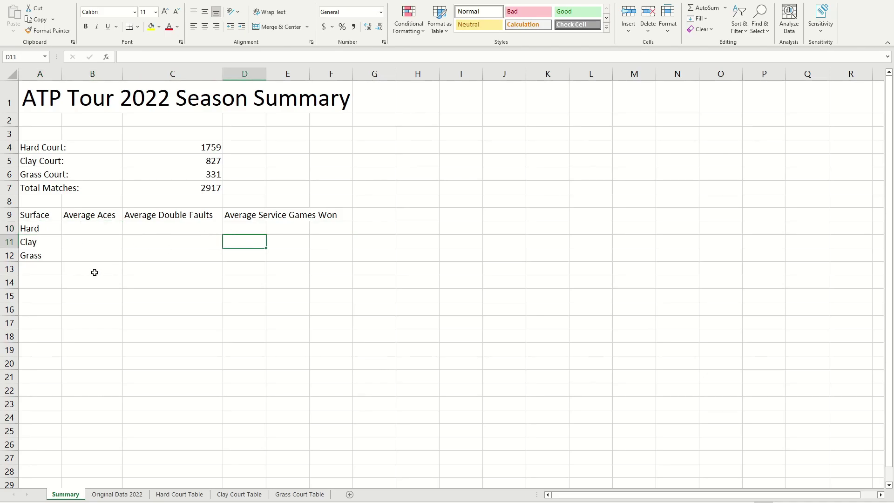
Calculate the Hard row's average aces in B10 with AVERAGE over U2:U85, the w_ace column of the Hard Court Table.
click(186, 496)
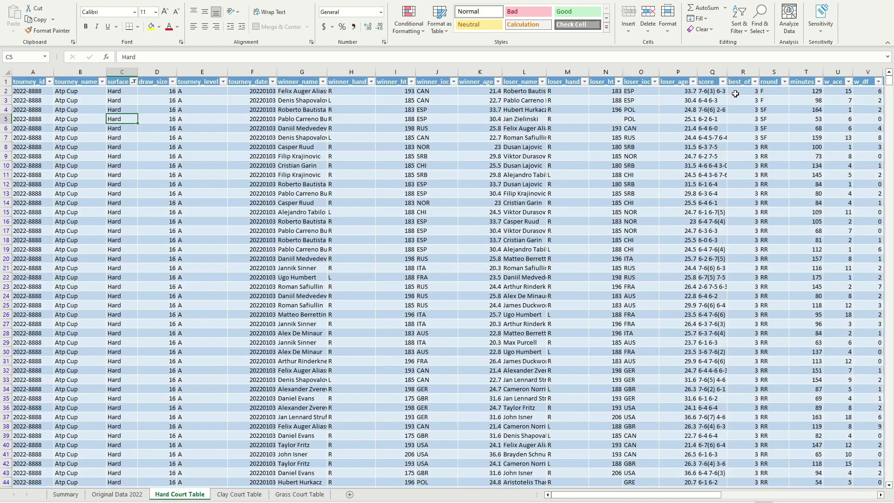
click(67, 496)
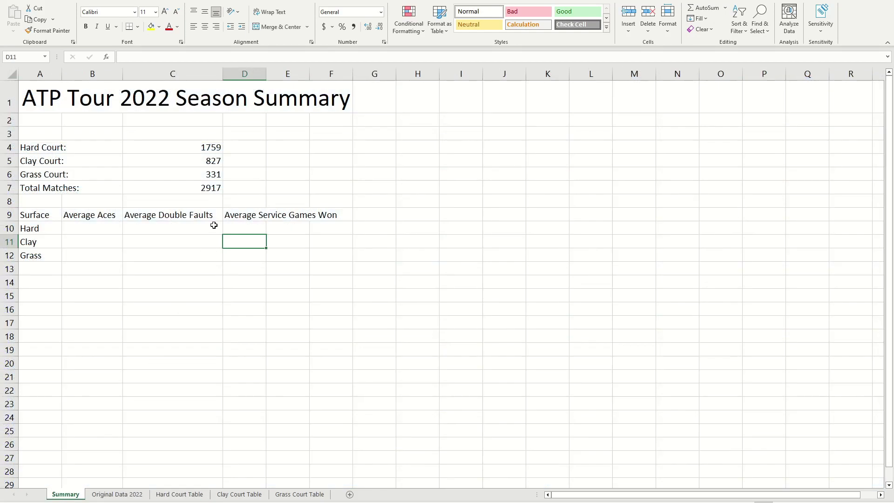
click(86, 229)
text(=)
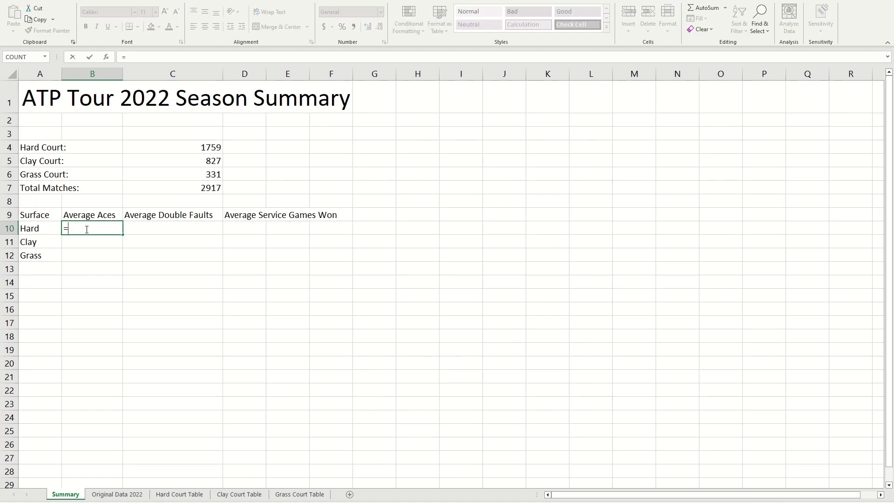
text(AVERAGE)
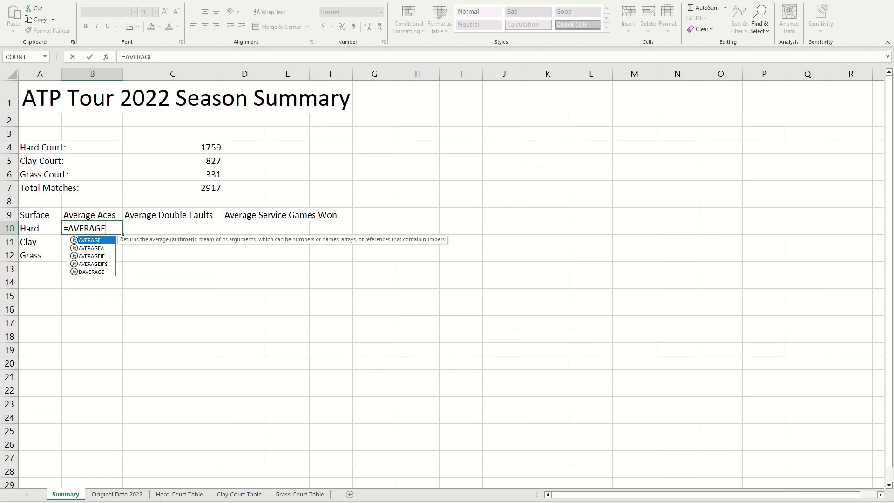
text(()
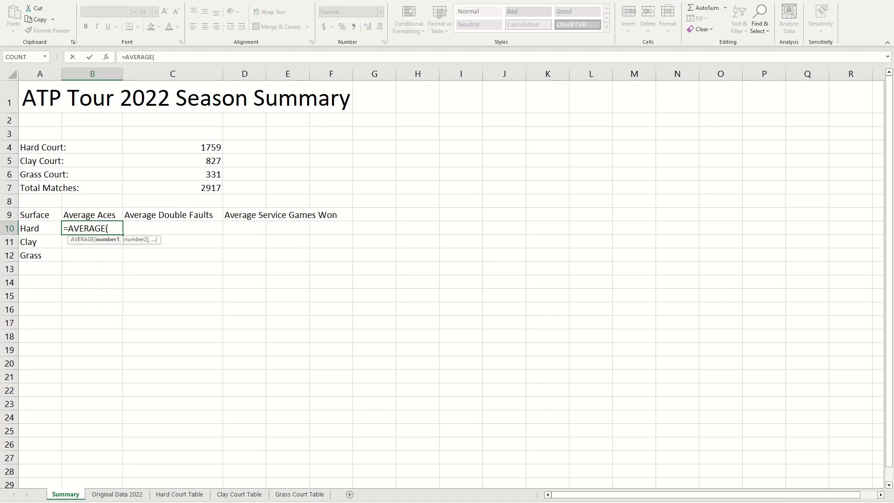
click(180, 495)
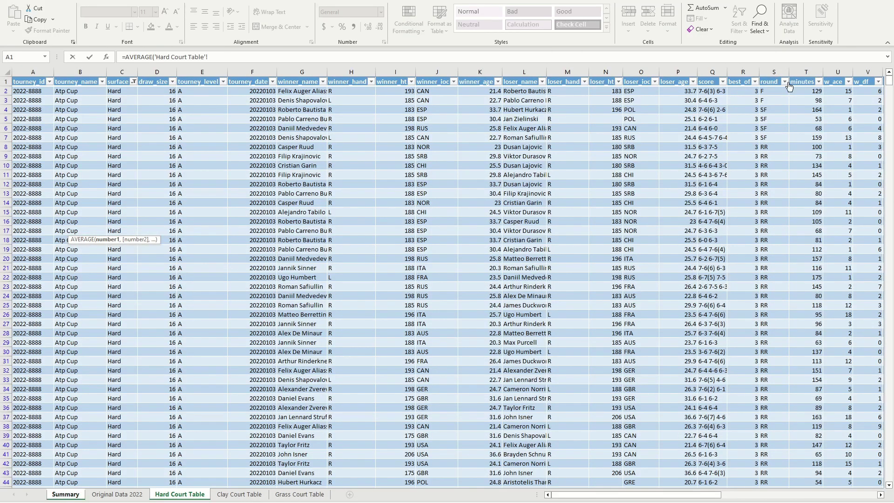
drag(669, 494, 687, 495)
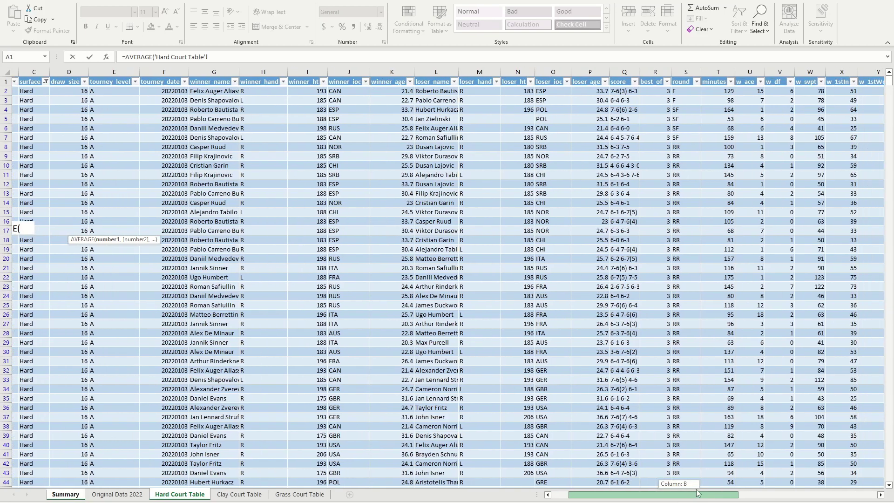
click(747, 92)
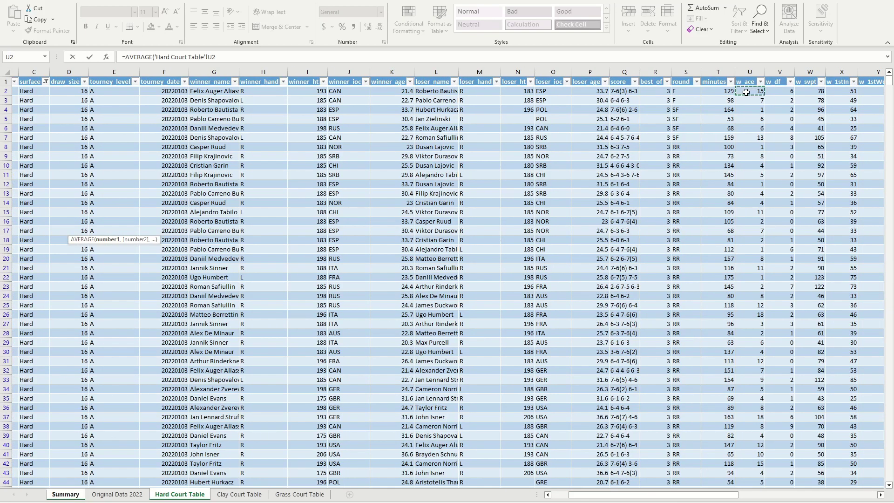
key(ctrl+shift+Down)
key(Return)
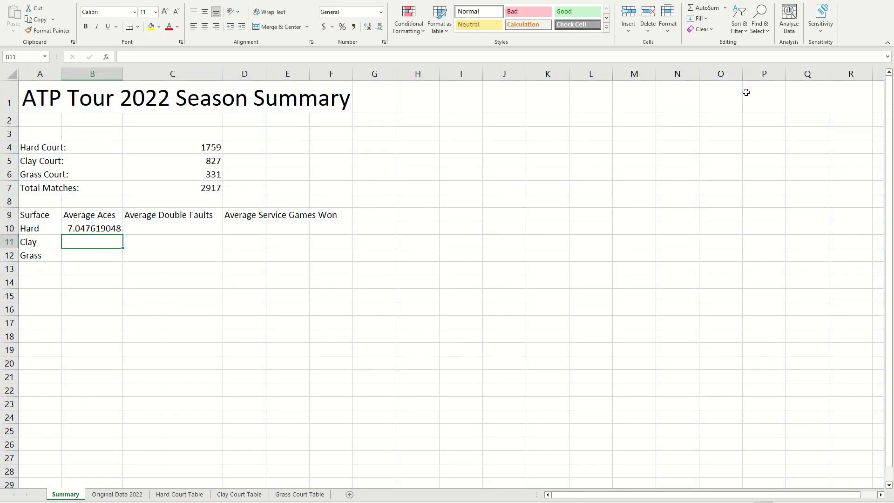
Inspect the average aces formula in cell B10 of the Summary worksheet.
click(105, 228)
click(88, 238)
click(98, 230)
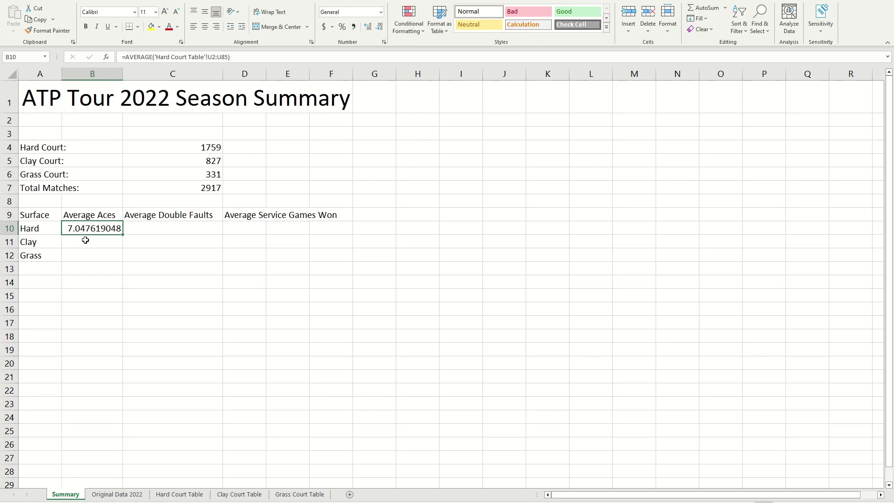
click(88, 239)
click(100, 230)
click(146, 229)
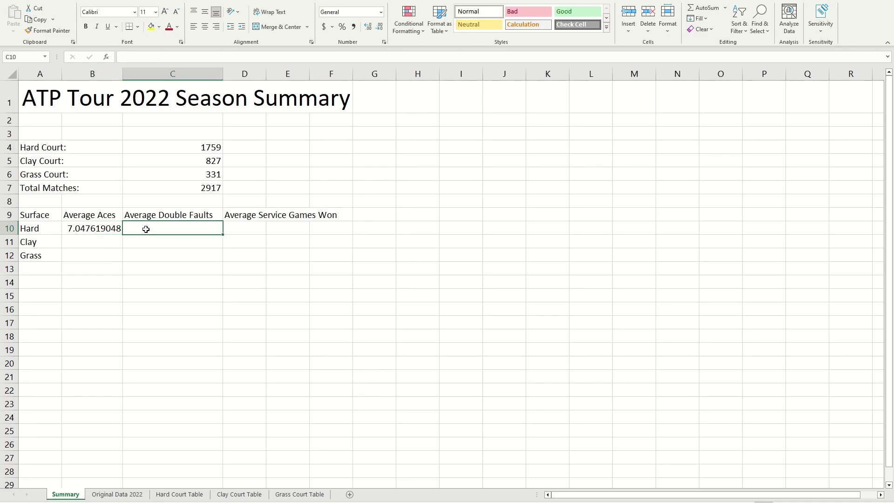
text(=aver)
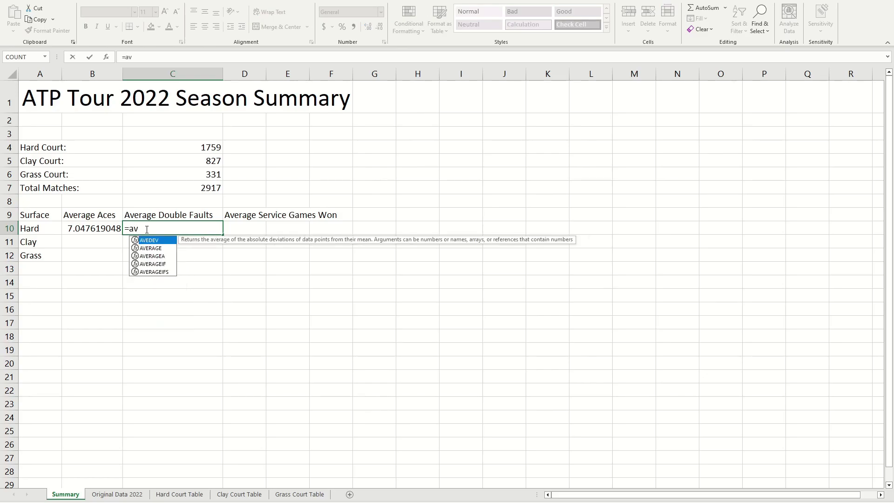
key(BackSpace)
key(BackSpace)
key(BackSpace)
text(ve)
key(Return)
click(146, 229)
double_click(154, 227)
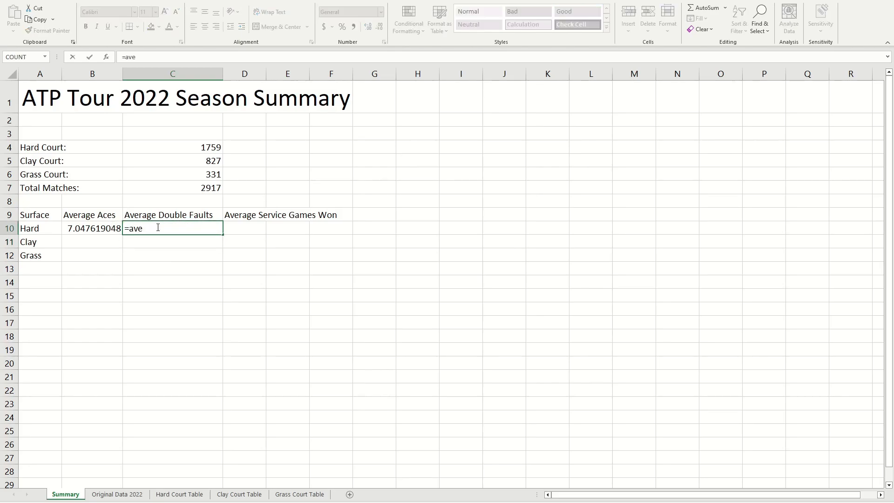
key(BackSpace)
key(BackSpace)
key(BackSpace)
Calculate the Hard row's average double faults in C10 with AVERAGE over the w_df column of the Hard Court Table, from V2 down.
text(av)
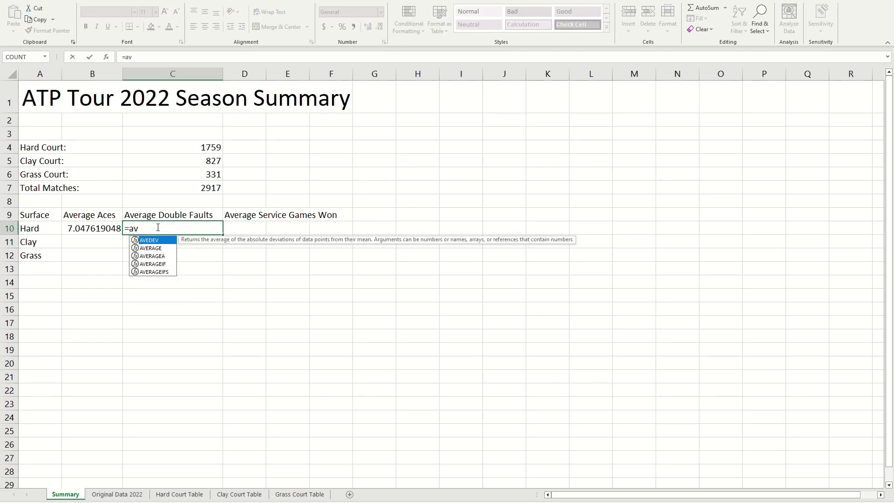
key(Down)
key(Tab)
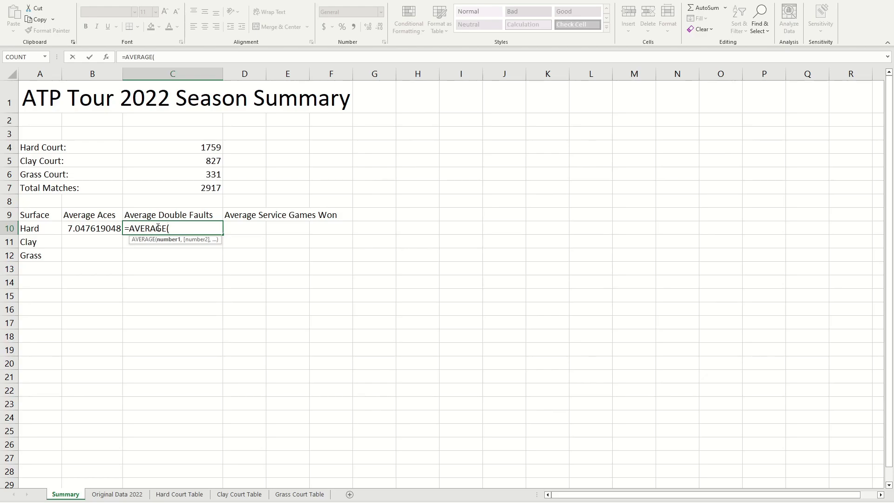
click(179, 494)
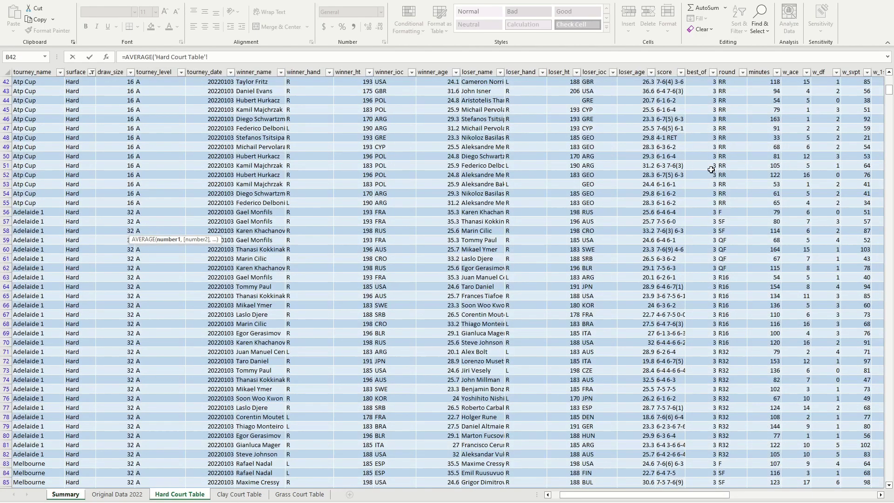
drag(889, 91, 889, 80)
drag(698, 495, 694, 499)
click(803, 92)
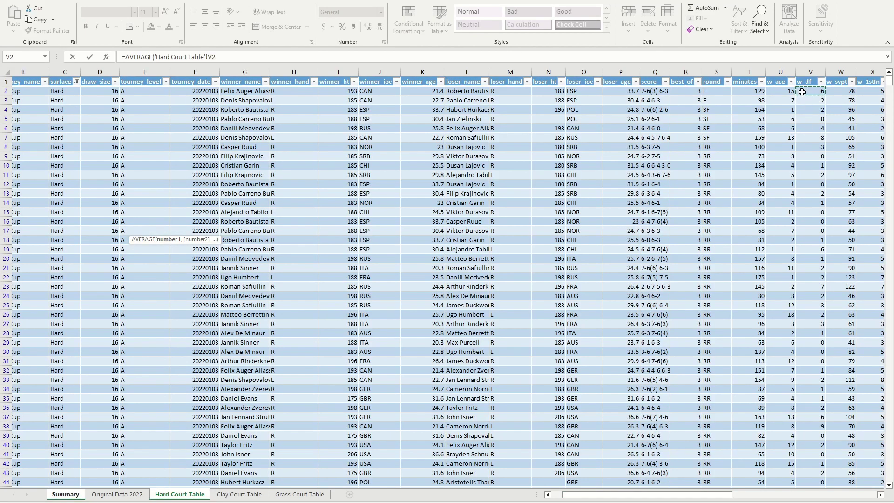
key(ctrl+shift+Down)
key(Return)
Calculate the Hard row's average service games in D10 with AVERAGE over AA2:AA85, the w_SvGms column of the Hard Court Table.
click(263, 229)
text(=avera)
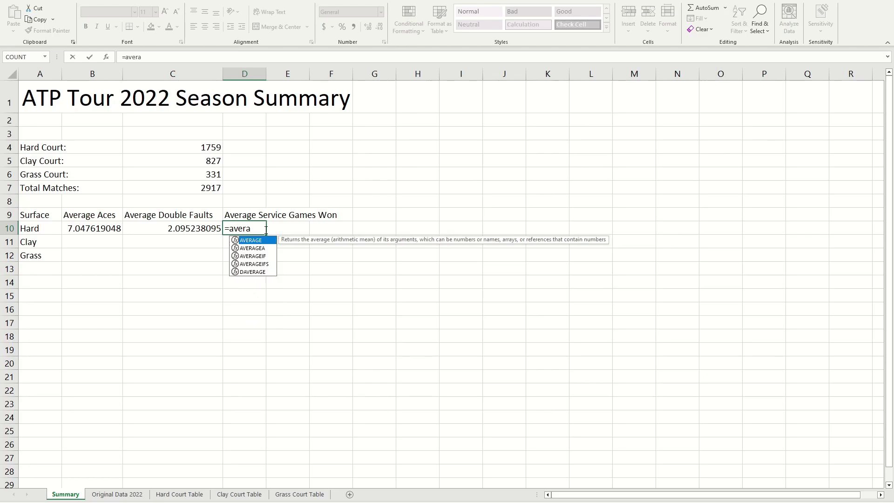
key(Tab)
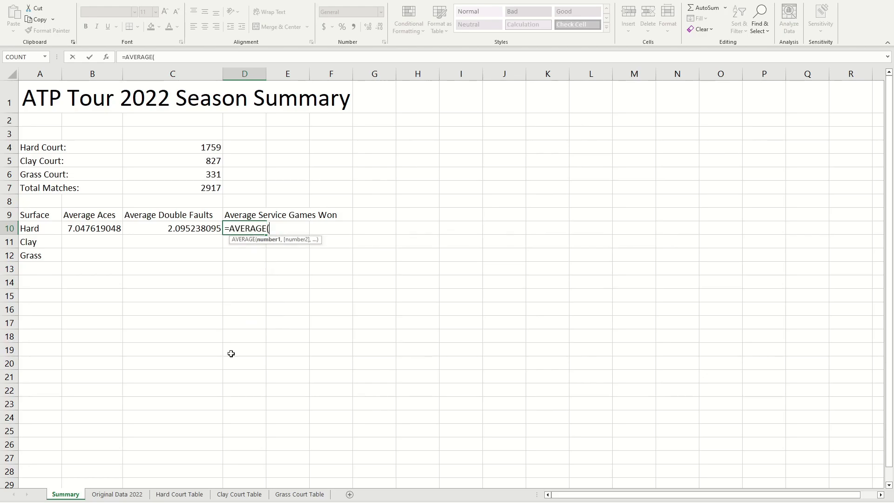
click(179, 495)
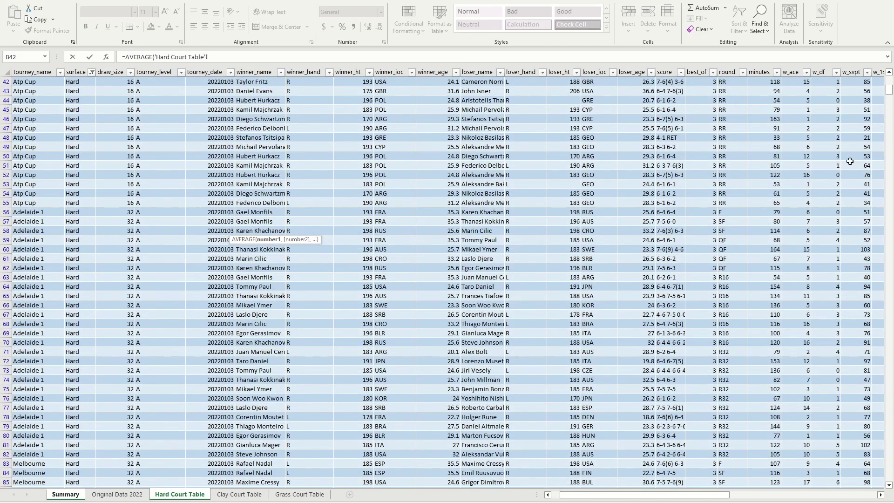
drag(689, 495, 729, 495)
scroll(873, 203, up, 8)
scroll(873, 203, up, 5)
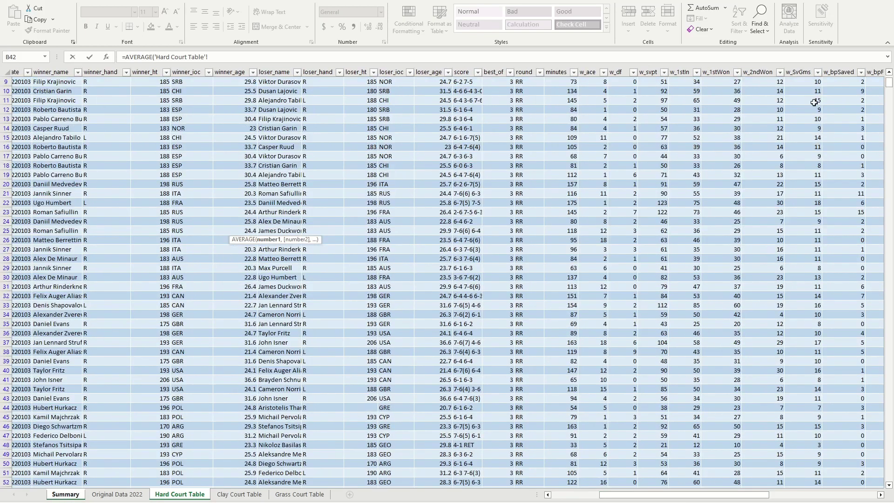
click(793, 91)
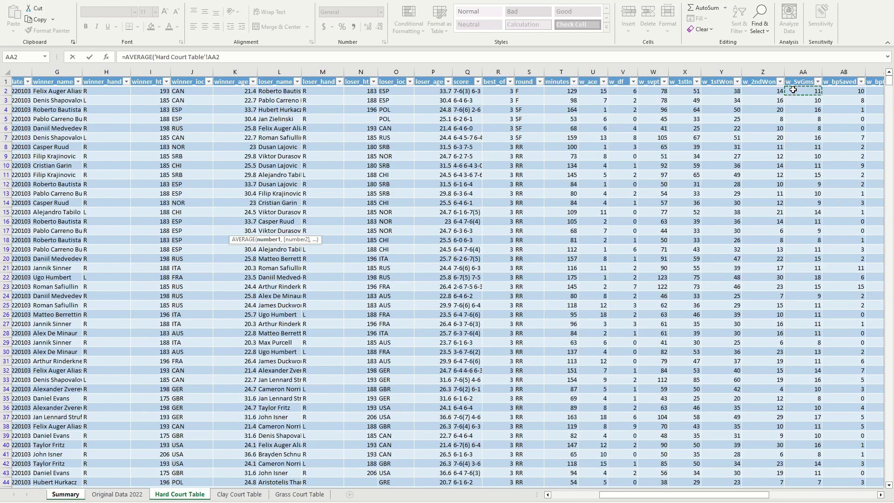
key(ctrl+shift+Down)
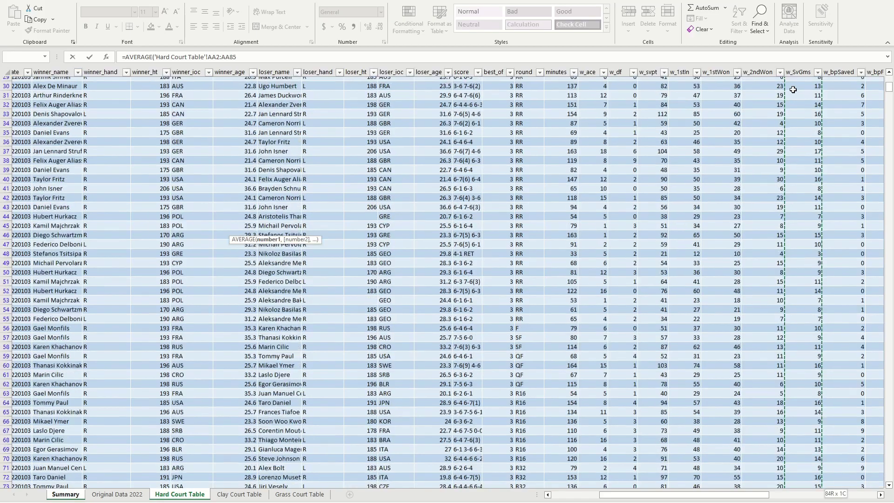
key(Return)
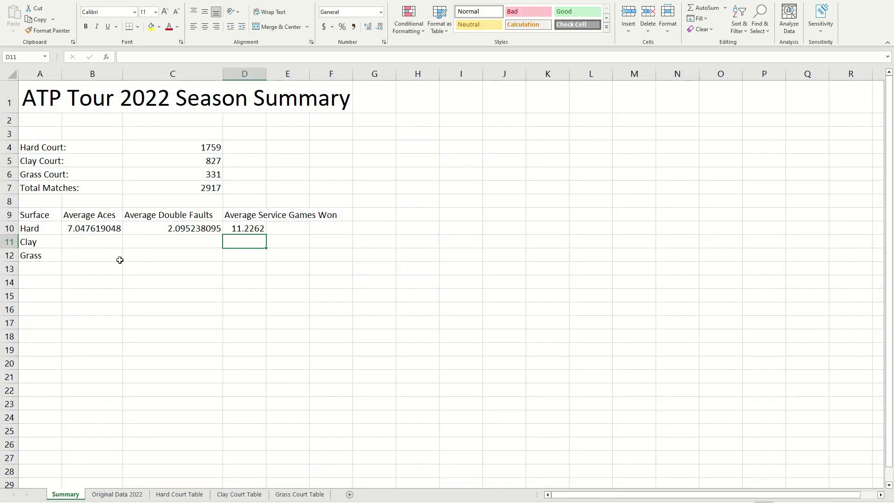
click(105, 245)
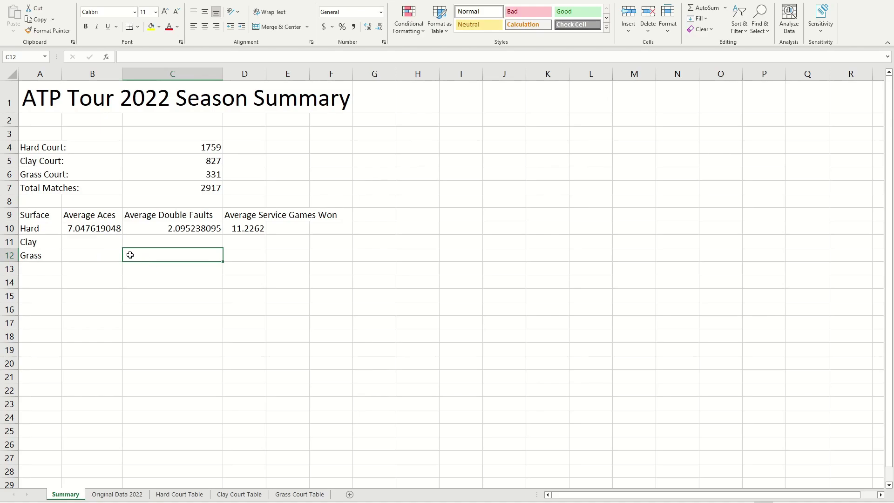
click(244, 251)
click(244, 243)
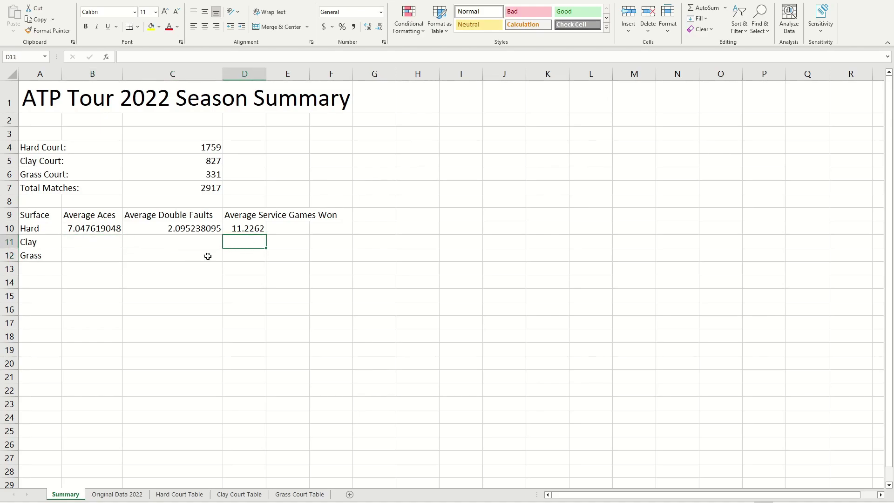
click(207, 256)
click(87, 243)
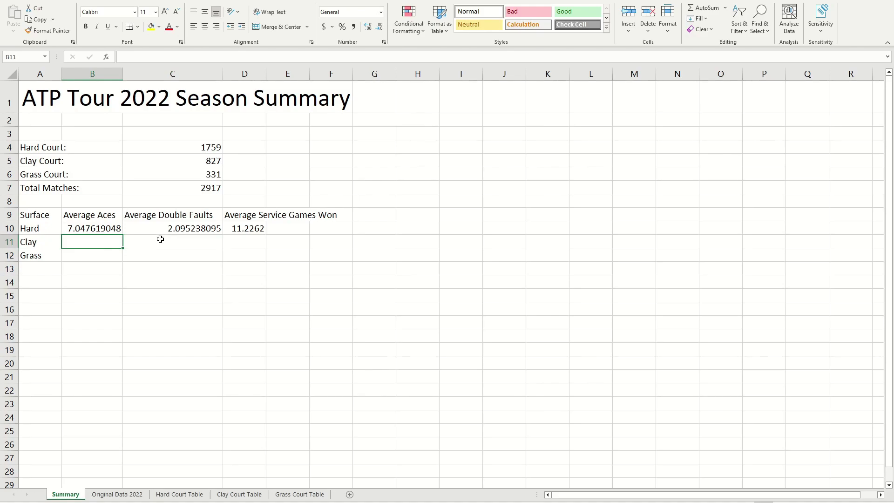
click(110, 255)
click(117, 243)
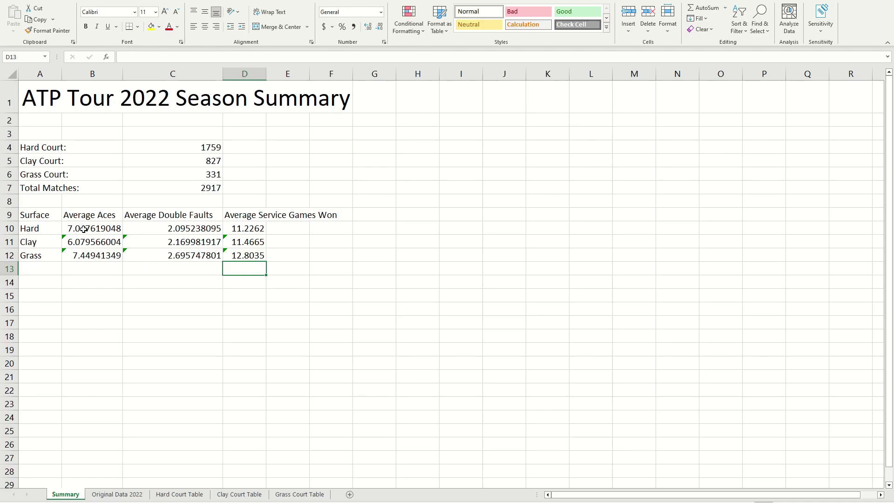
mouse_move(72, 239)
mouse_down()
mouse_move(244, 261)
mouse_move(63, 214)
mouse_move(59, 231)
mouse_move(249, 257)
mouse_move(80, 233)
mouse_up()
click(235, 279)
click(249, 257)
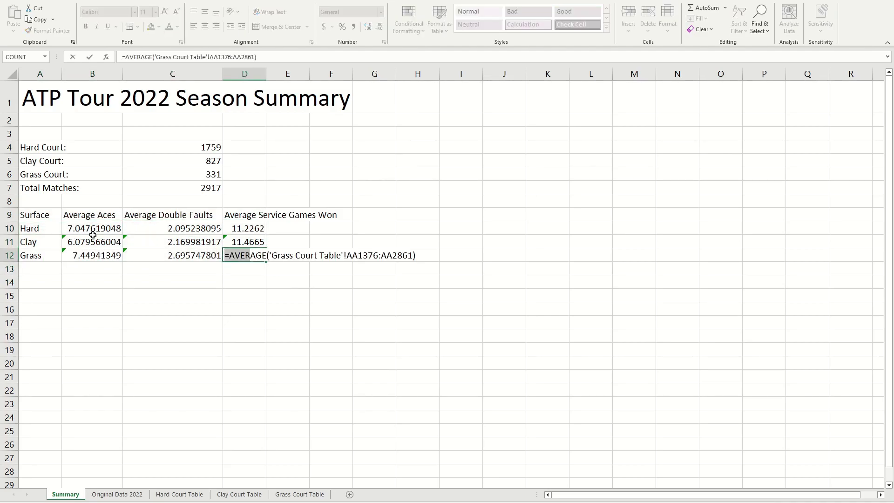
click(151, 269)
key(ctrl+z)
key(Escape)
click(209, 310)
Reduce the averages in B10:D12 to two decimal places.
drag(94, 230, 257, 257)
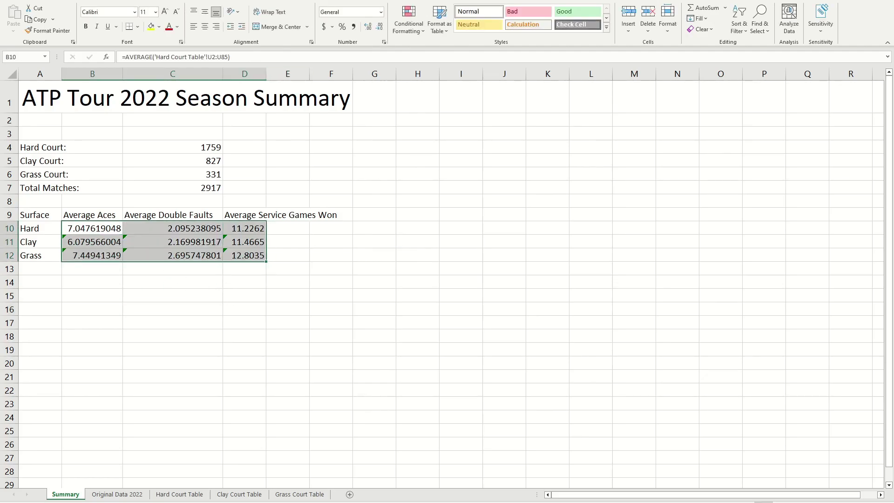
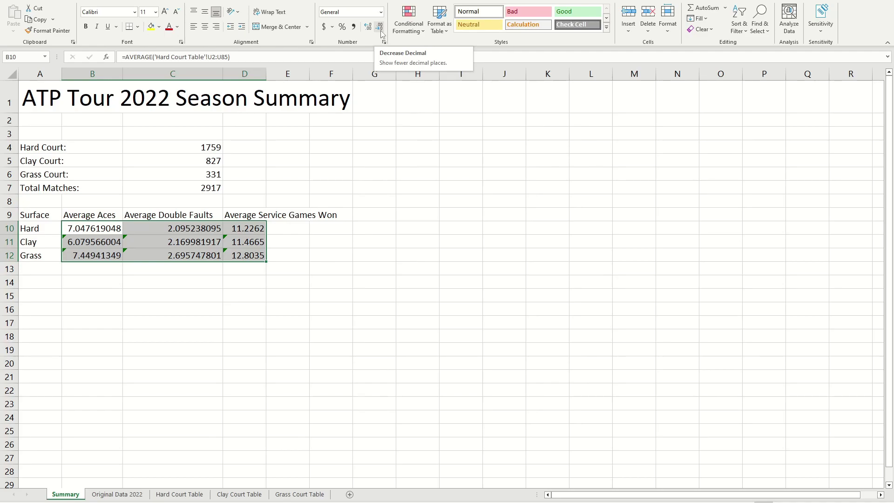
click(381, 30)
click(380, 30)
click(380, 30)
click(380, 29)
click(380, 30)
click(380, 30)
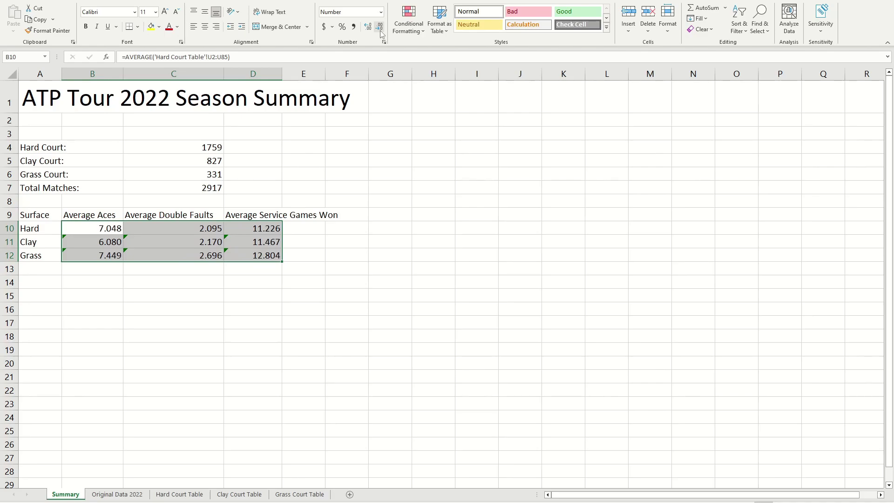
click(381, 30)
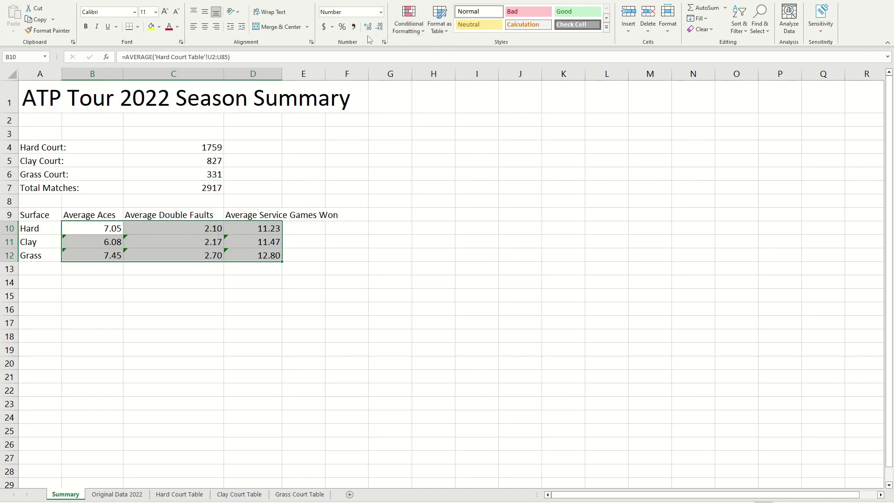
click(215, 282)
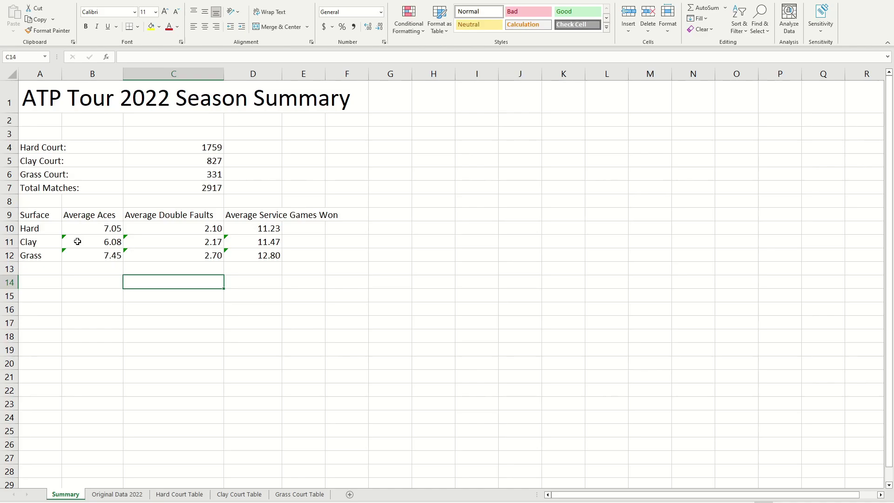
Ignore the Formula Omits Adjacent Cells error for the Clay and Grass averages in B11:D12.
drag(77, 242, 278, 256)
mouse_move(49, 241)
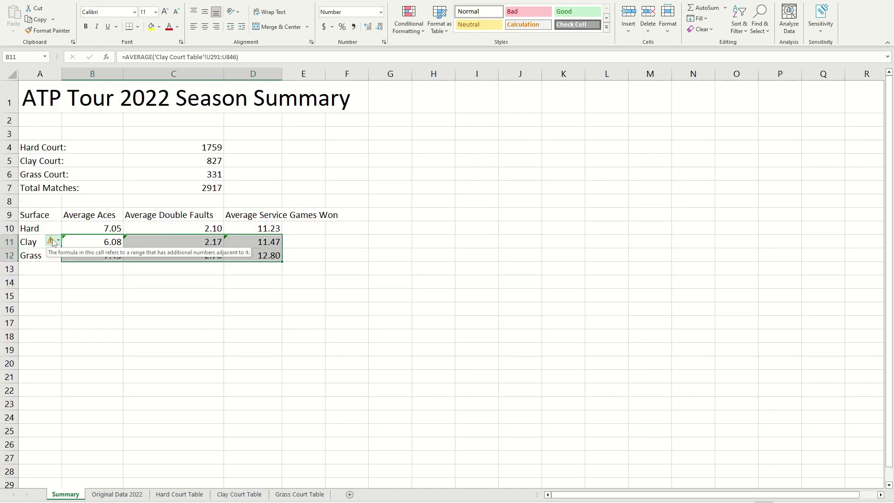
click(199, 282)
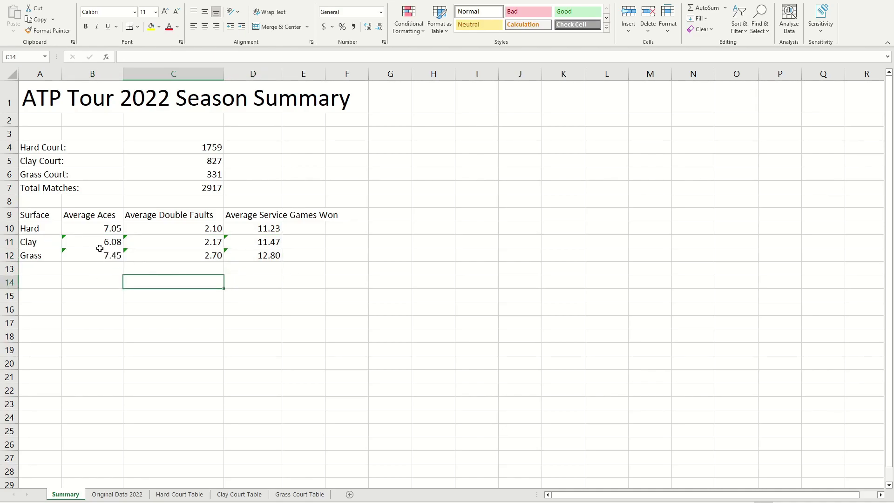
drag(99, 252, 242, 263)
click(134, 310)
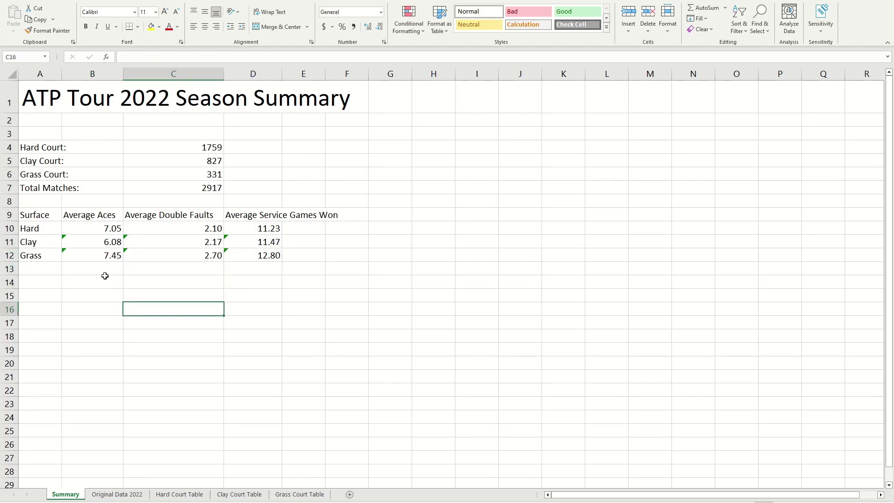
click(107, 243)
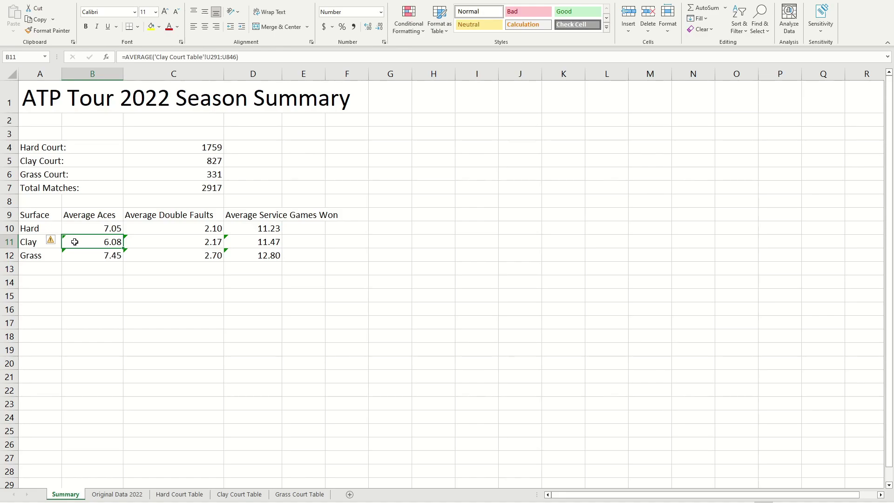
drag(75, 243, 275, 254)
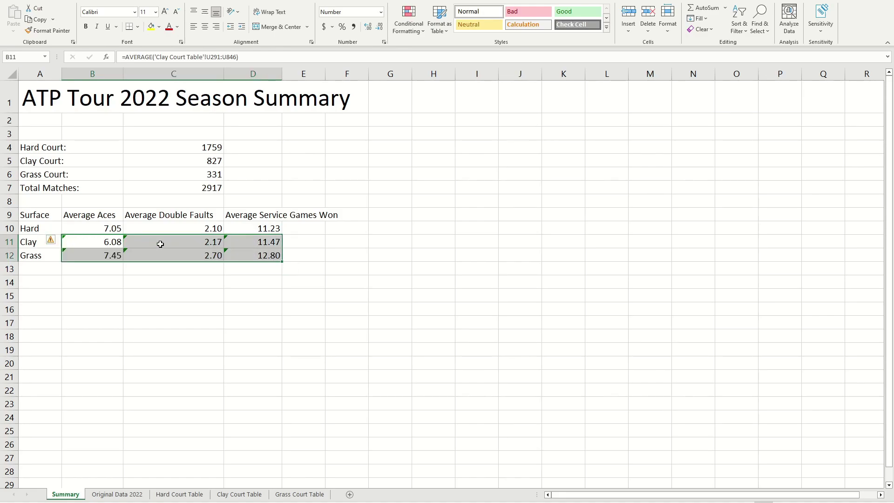
click(147, 270)
drag(99, 243, 275, 259)
click(54, 246)
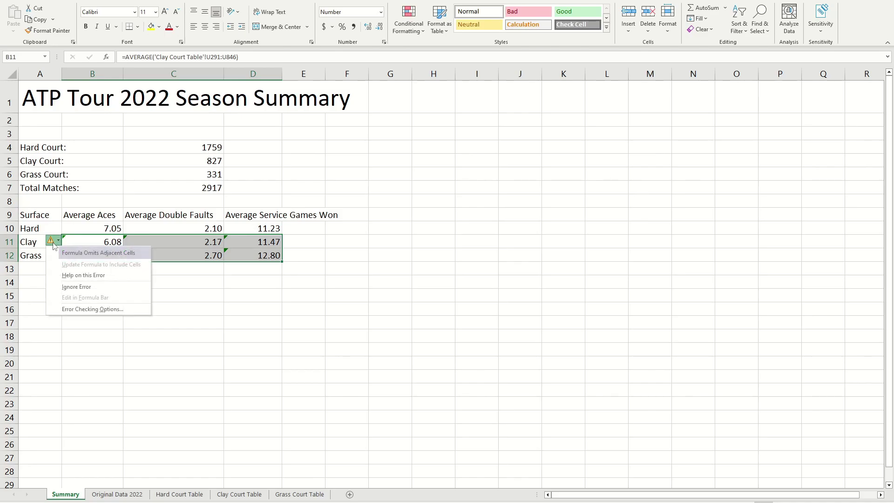
click(110, 286)
click(198, 302)
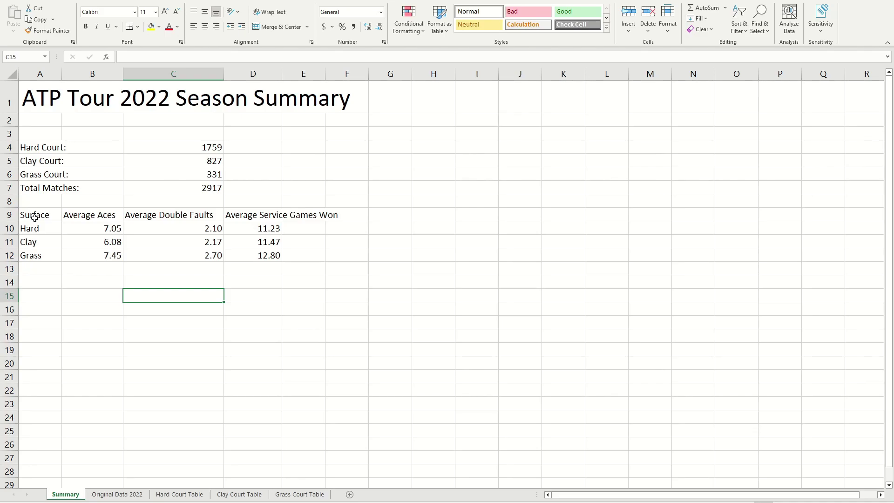
Move the surface averages table A9:D12 down one row so it starts in A10.
drag(38, 215, 242, 255)
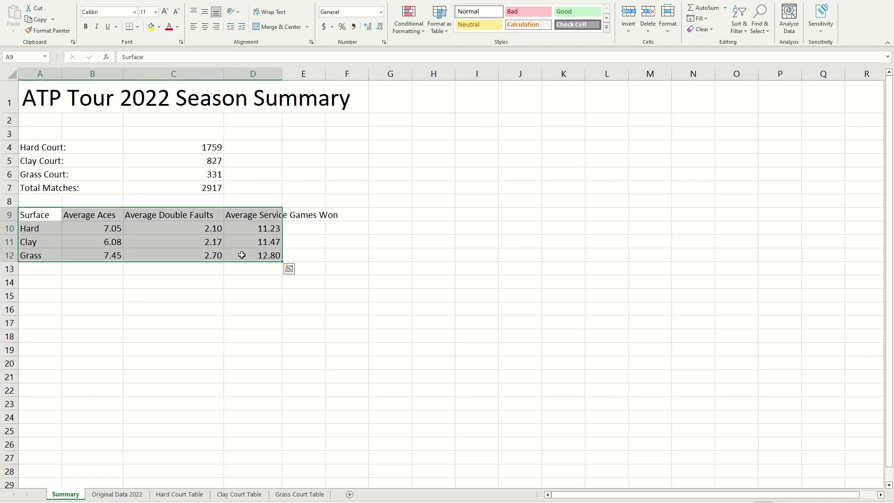
key(ctrl+x)
click(41, 225)
key(ctrl+v)
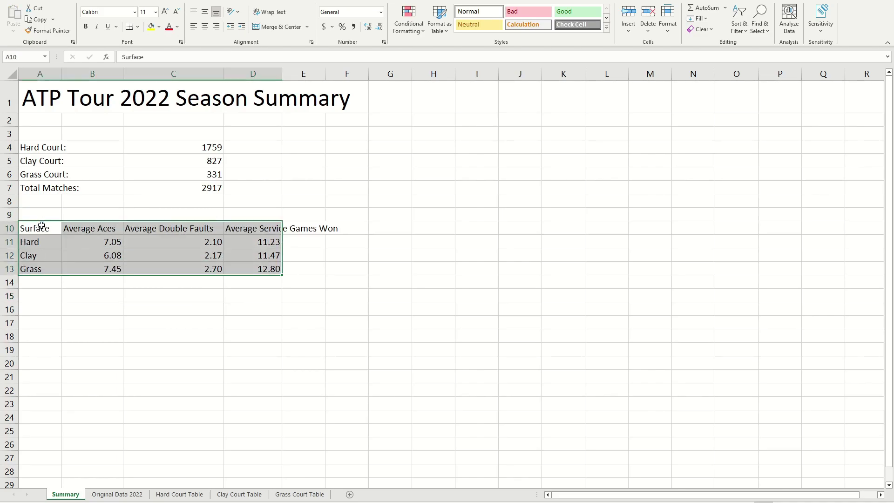
click(74, 213)
click(151, 218)
click(112, 214)
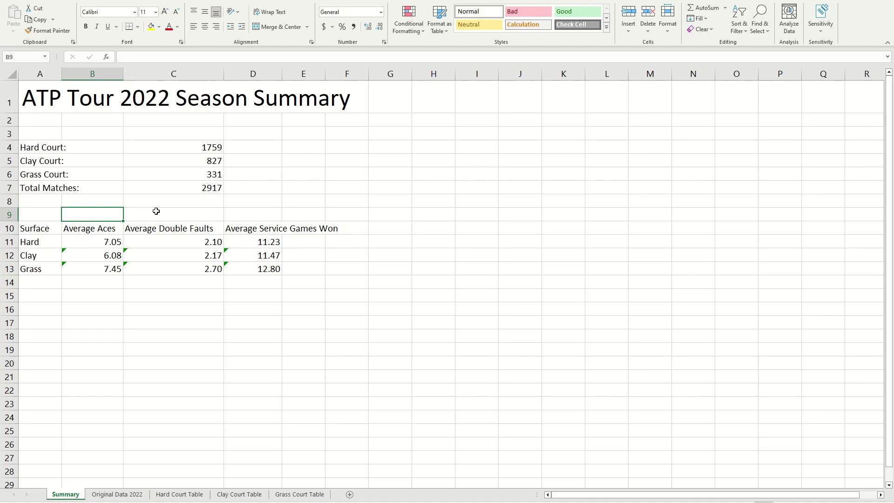
click(44, 218)
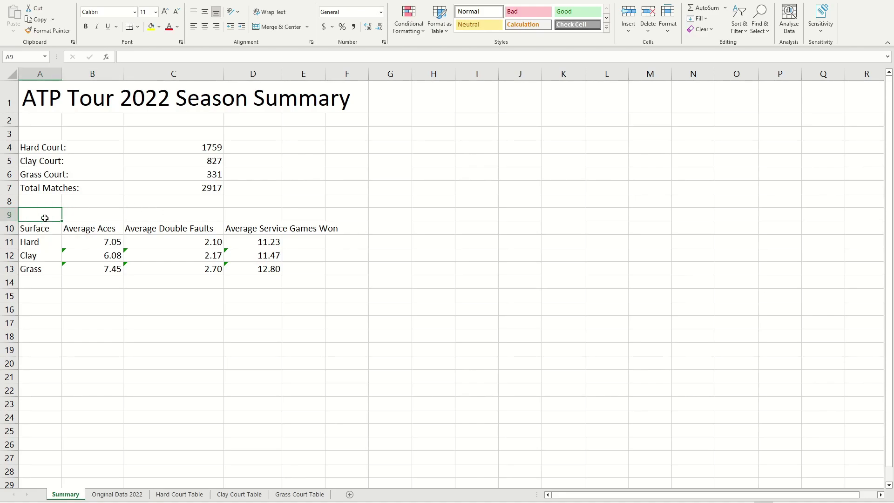
Add the heading WINNER in A9 above the surface averages table, in bold at 14 pt.
text(W)
key(BackSpace)
text(WINNER)
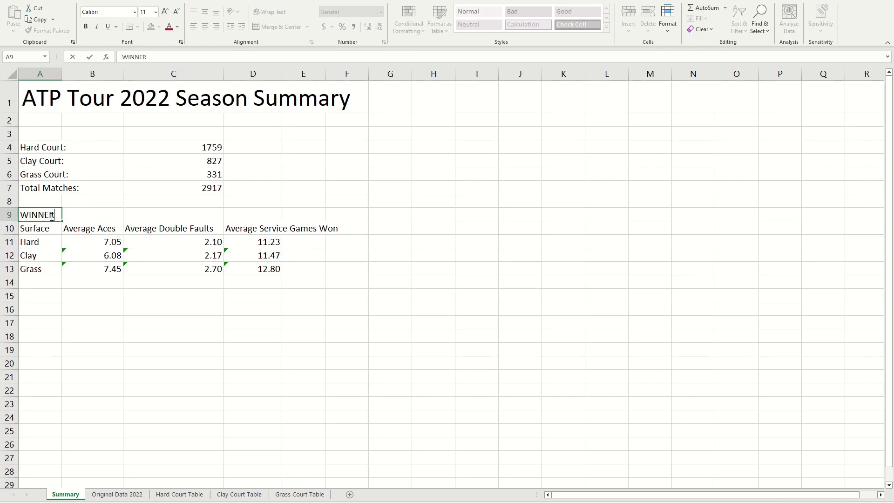
double_click(52, 216)
key(ctrl+b)
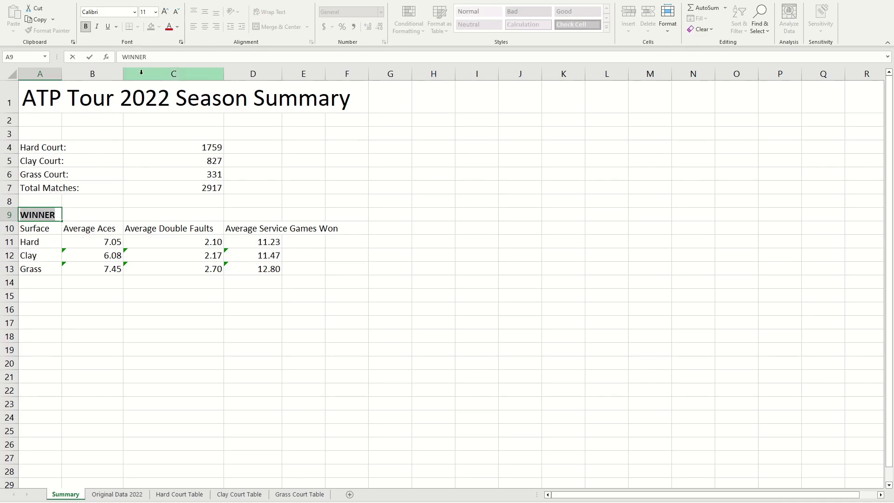
click(164, 11)
click(164, 11)
click(227, 371)
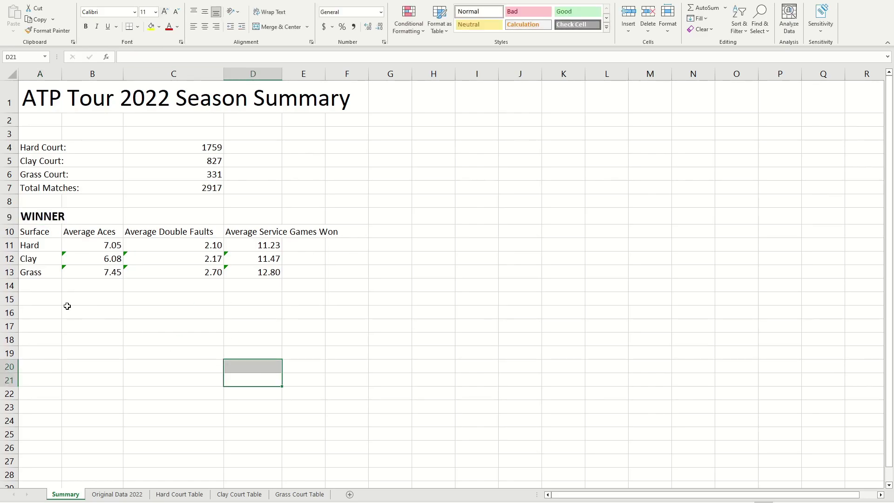
Enter the heading LOSER in A15 below the winner averages table.
click(47, 301)
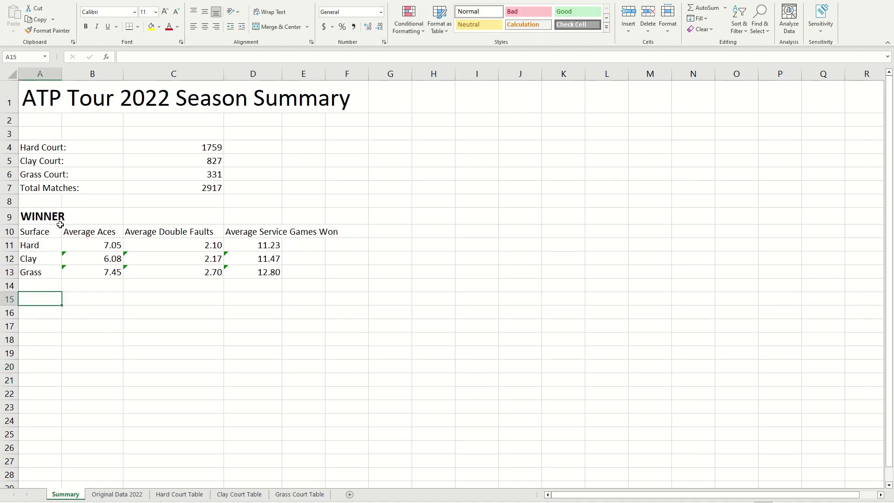
text(LOSER)
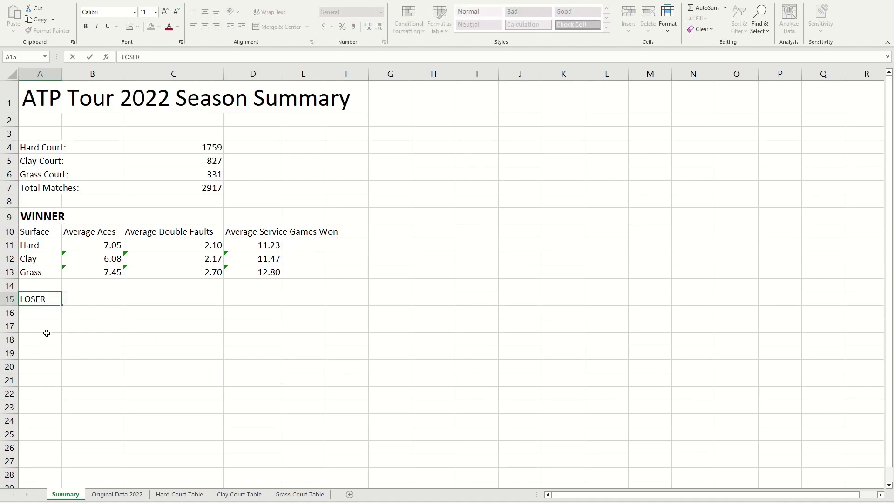
key(Return)
click(44, 299)
click(40, 313)
click(47, 298)
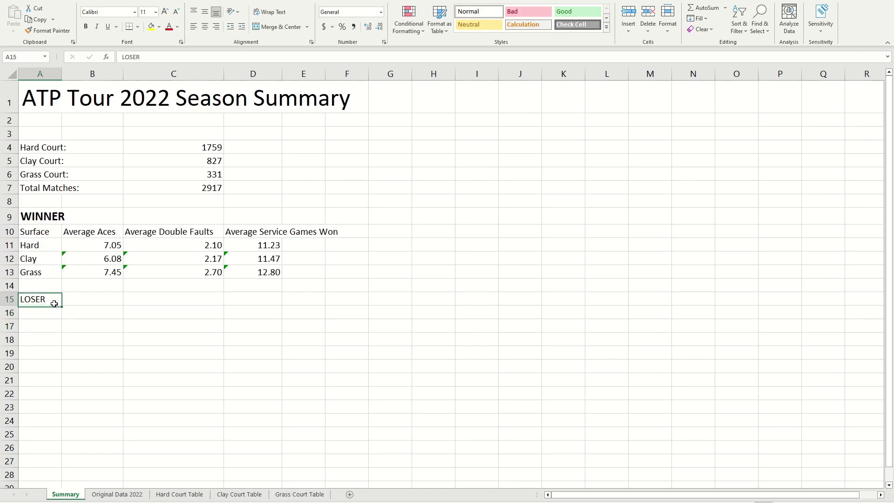
Copy the WINNER heading's formatting in A9 to the LOSER heading in A15 with Format Painter.
click(68, 213)
click(35, 299)
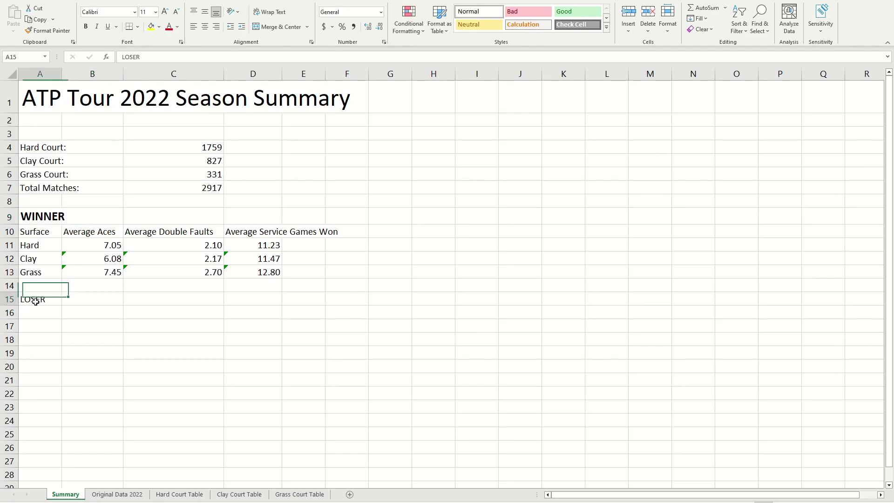
click(50, 217)
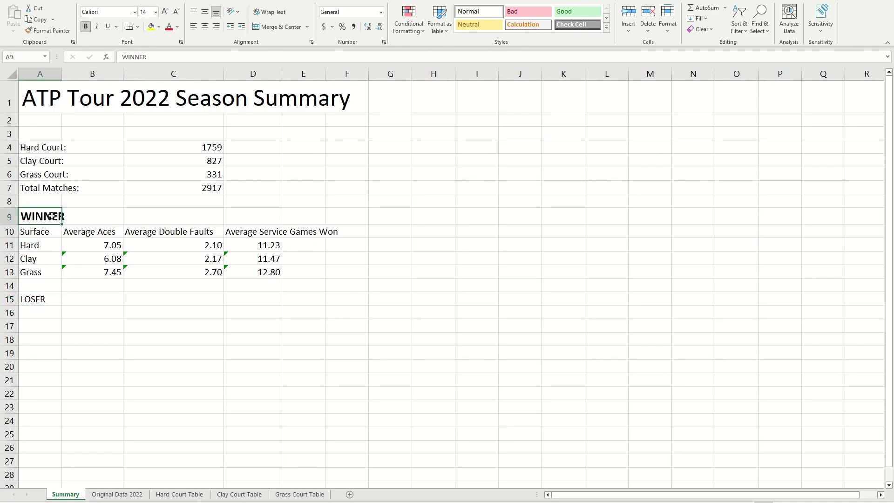
click(61, 33)
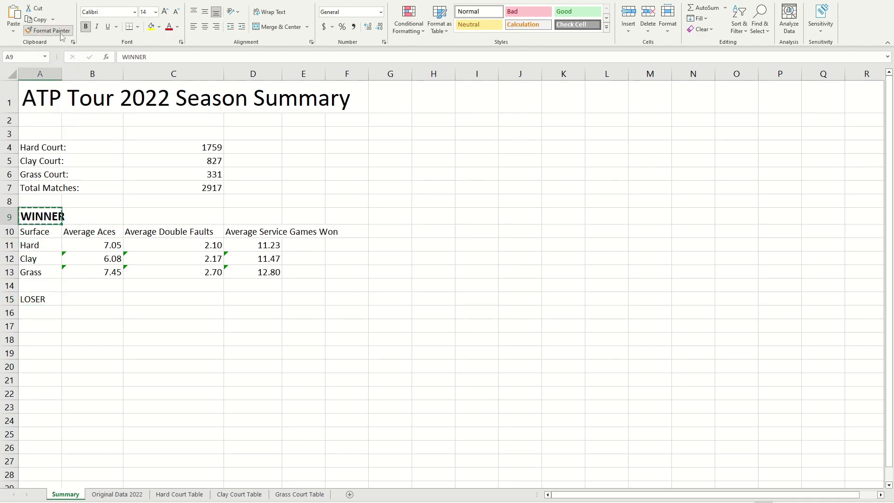
click(43, 303)
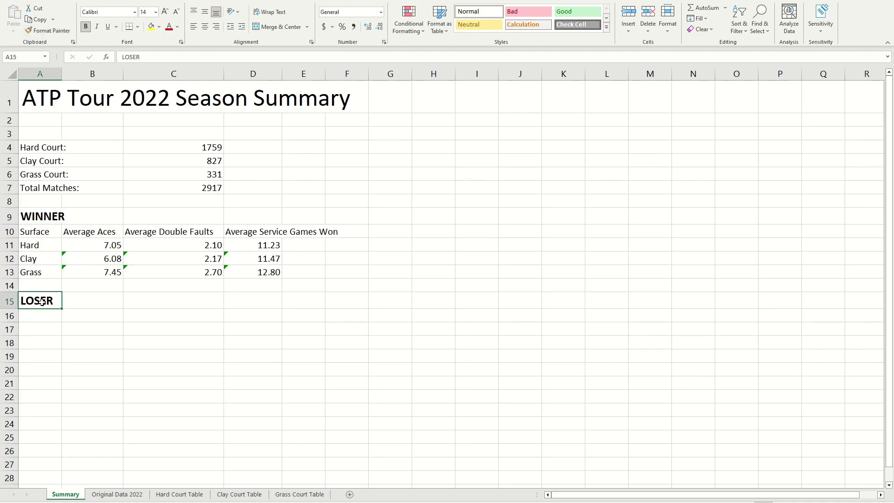
click(30, 314)
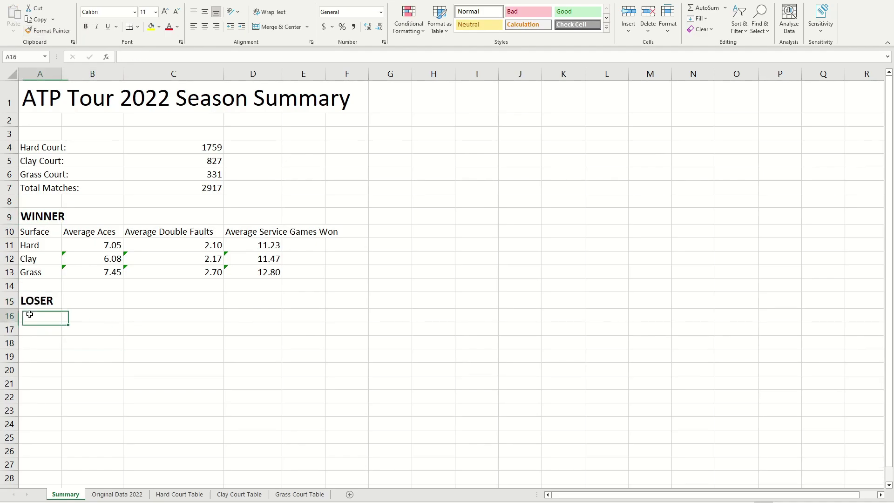
click(47, 305)
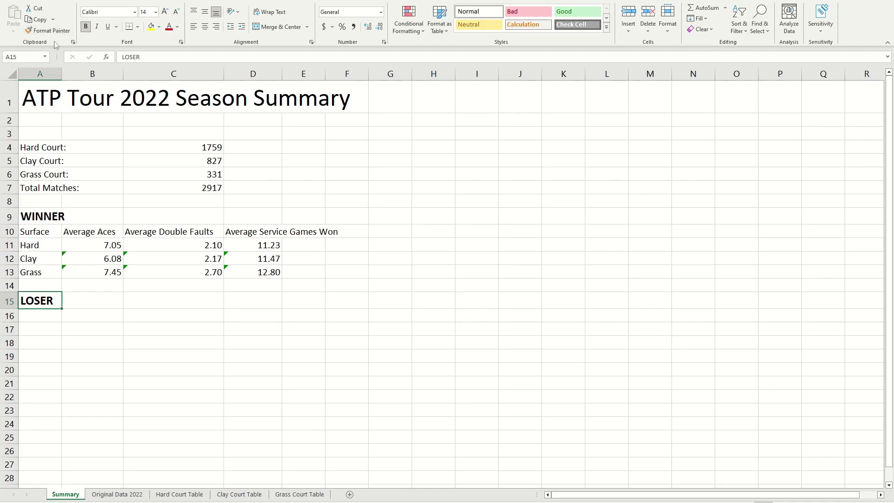
click(60, 259)
click(107, 240)
click(55, 223)
click(70, 244)
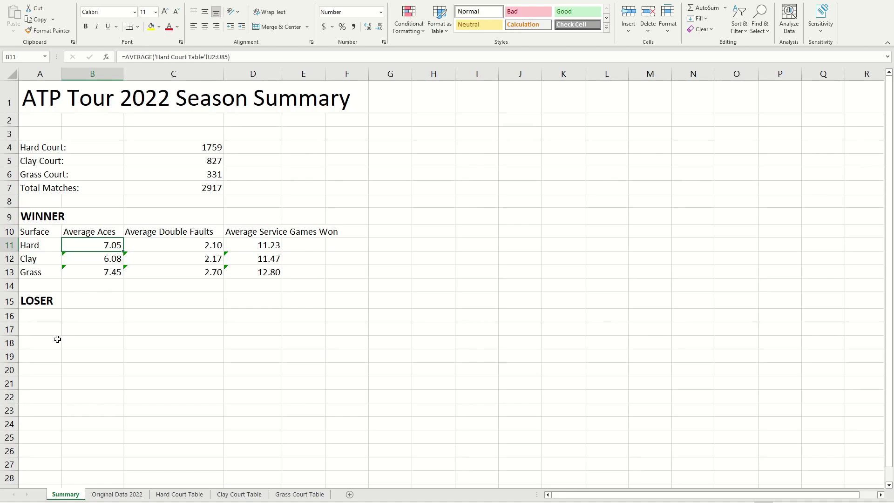
click(37, 319)
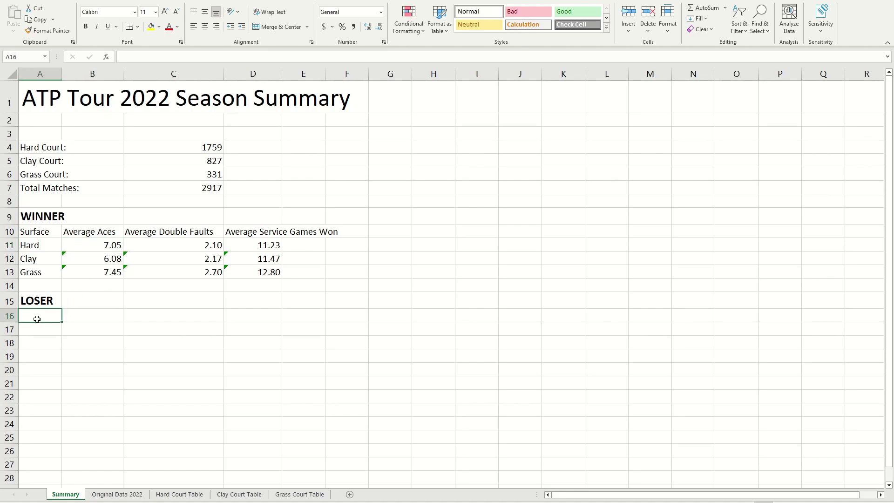
text(sUR)
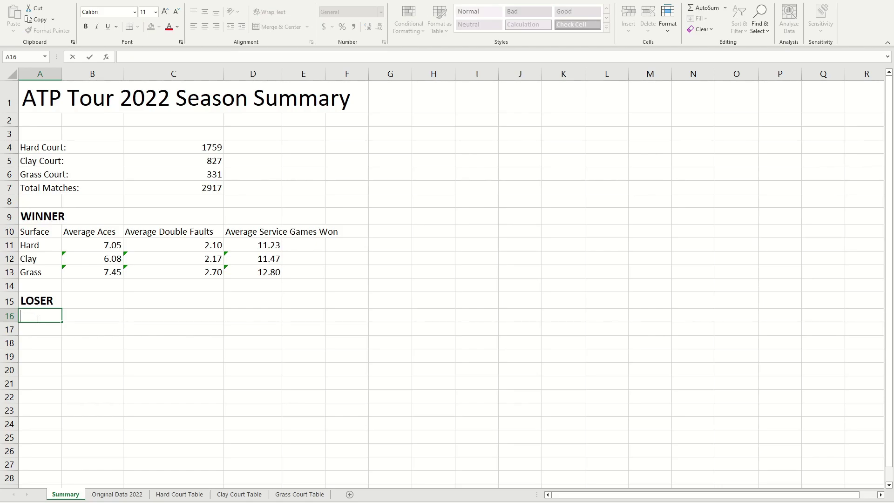
drag(33, 233, 245, 279)
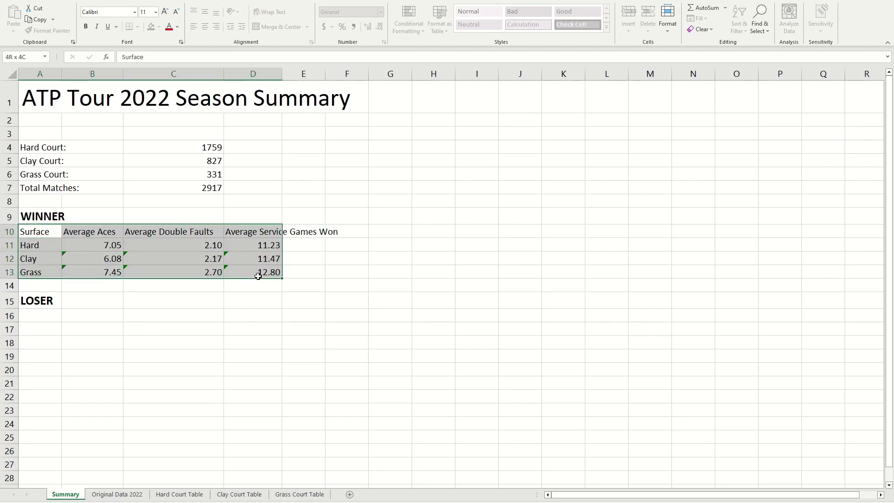
click(140, 315)
click(40, 315)
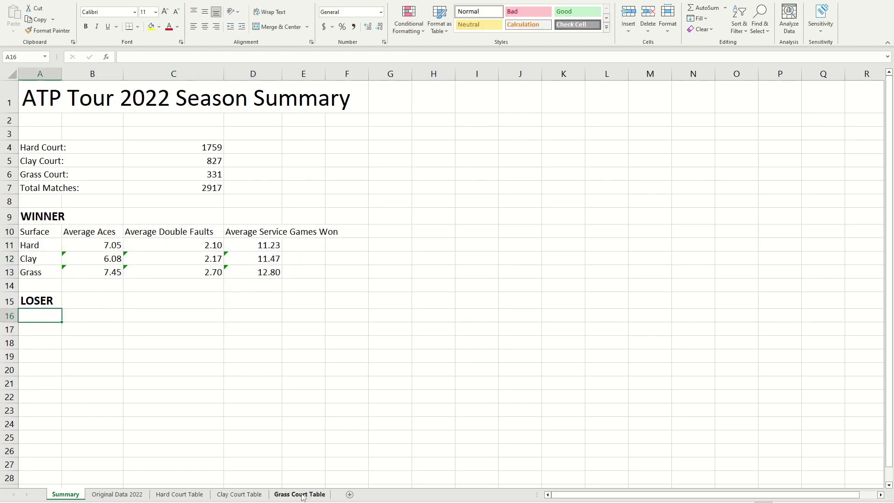
Examine the l_ace and l_df columns in the Hard Court Table, then return to the Summary sheet.
click(180, 494)
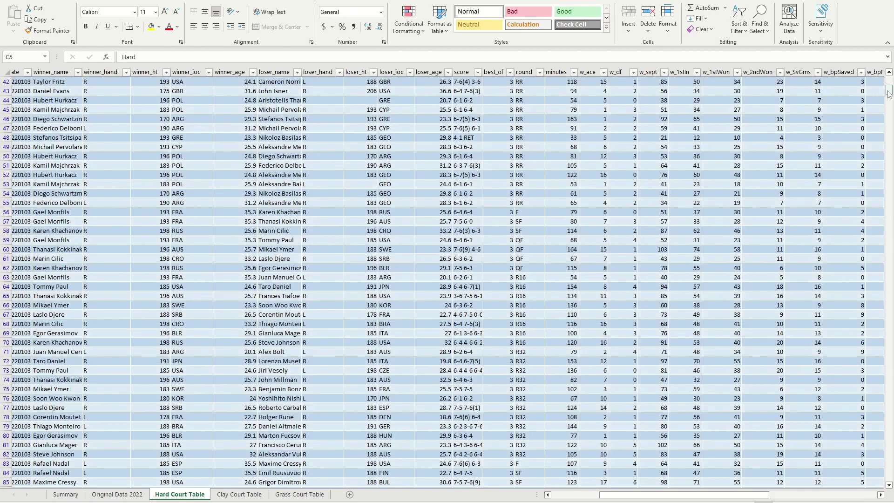
drag(890, 94, 891, 55)
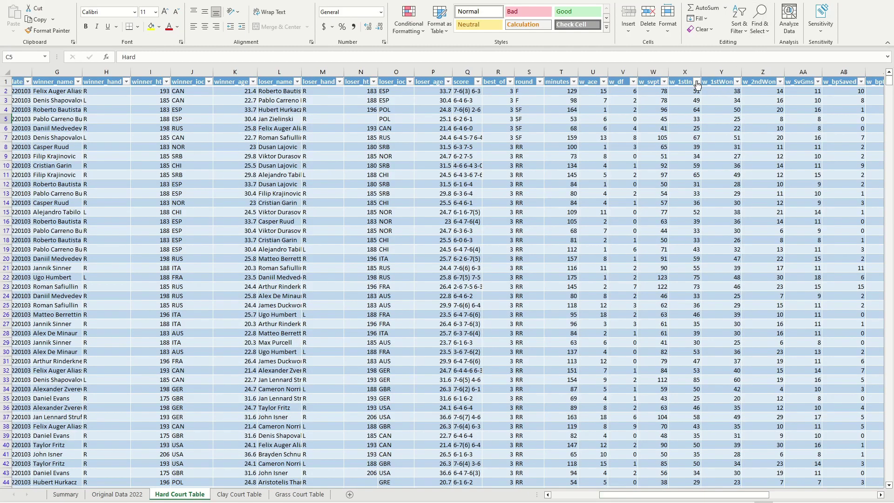
click(662, 90)
drag(651, 496, 728, 496)
click(528, 100)
click(517, 83)
click(563, 83)
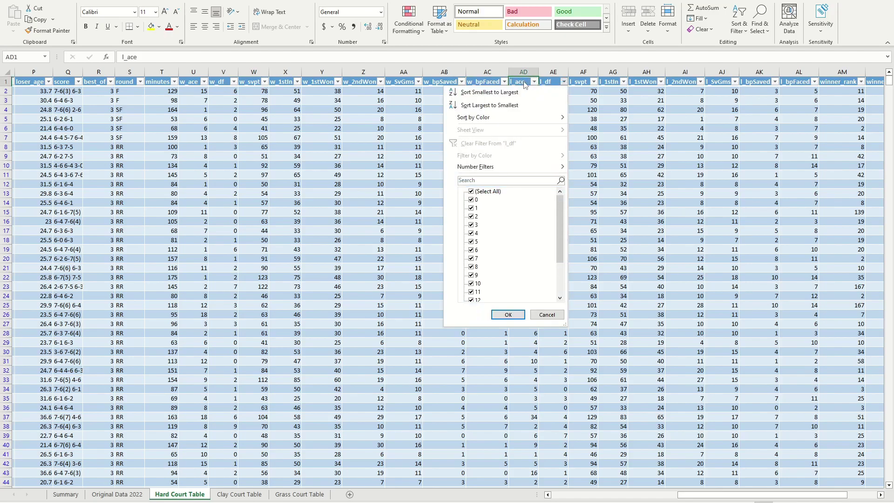
click(546, 317)
click(85, 494)
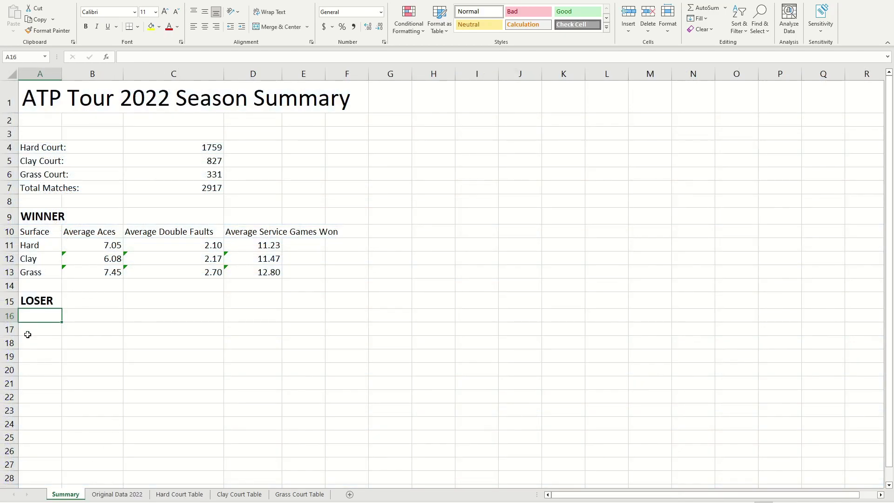
text(sUR)
key(BackSpace)
key(BackSpace)
key(BackSpace)
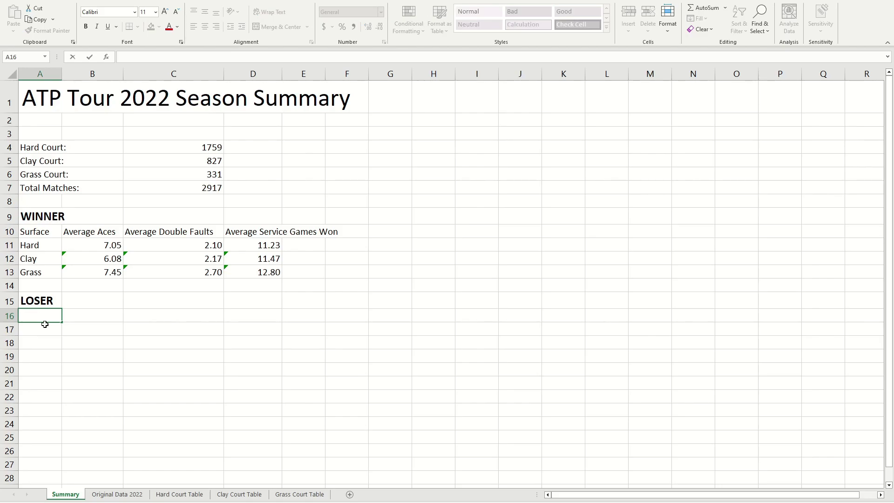
Copy the winner table's column headers in A10:D10 to row 16 under LOSER, starting in A16.
drag(36, 231, 256, 231)
key(ctrl+c)
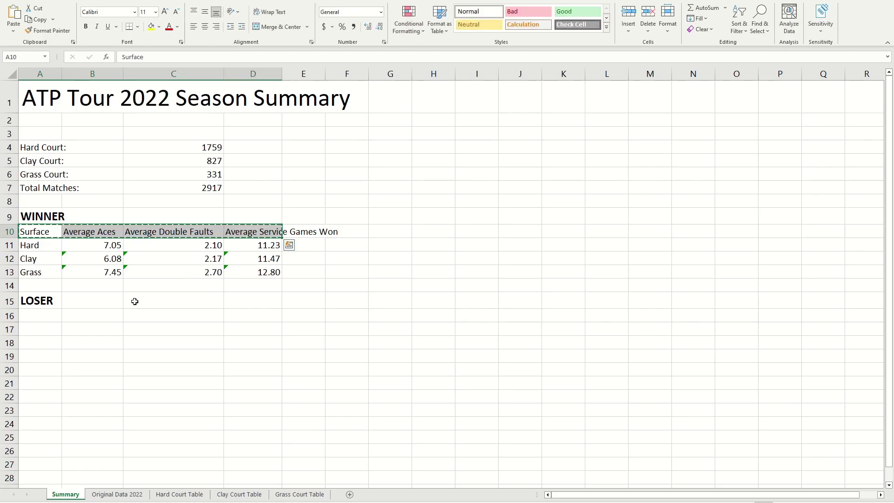
click(35, 316)
key(ctrl+v)
click(152, 343)
Enter the surface labels Hard, Clay and Grass in A17:A19 of the LOSER table.
click(45, 333)
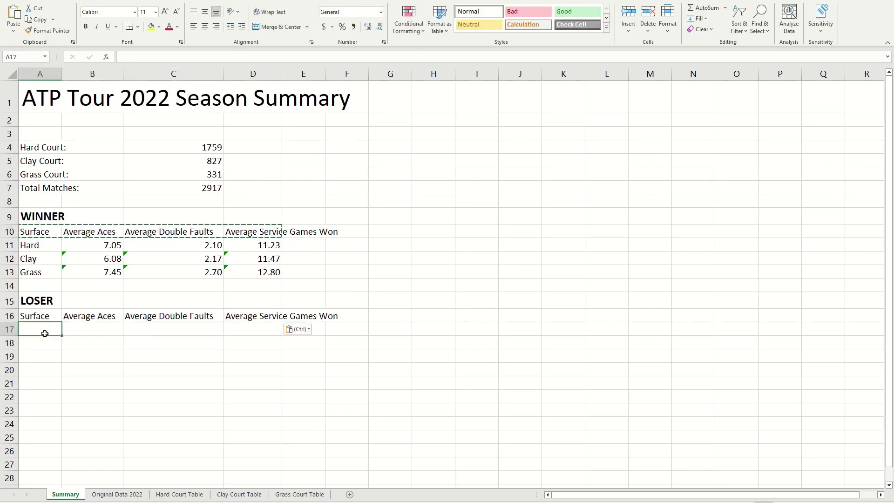
key(Escape)
text(Hard)
key(Return)
text(Clay)
key(Return)
text(Gras)
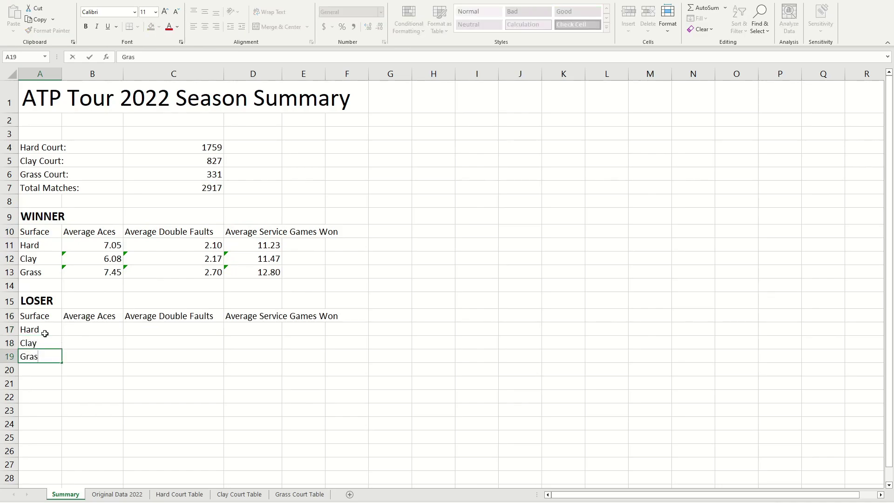
text(s)
click(69, 331)
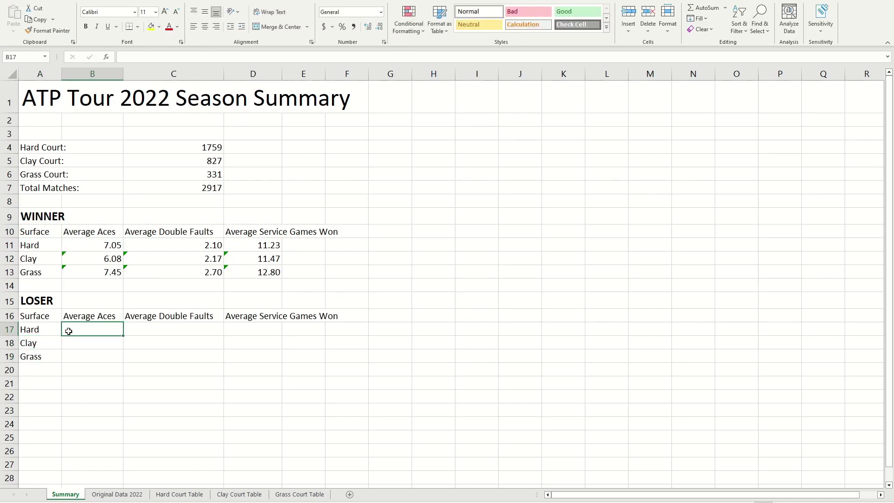
drag(68, 331, 267, 328)
click(269, 329)
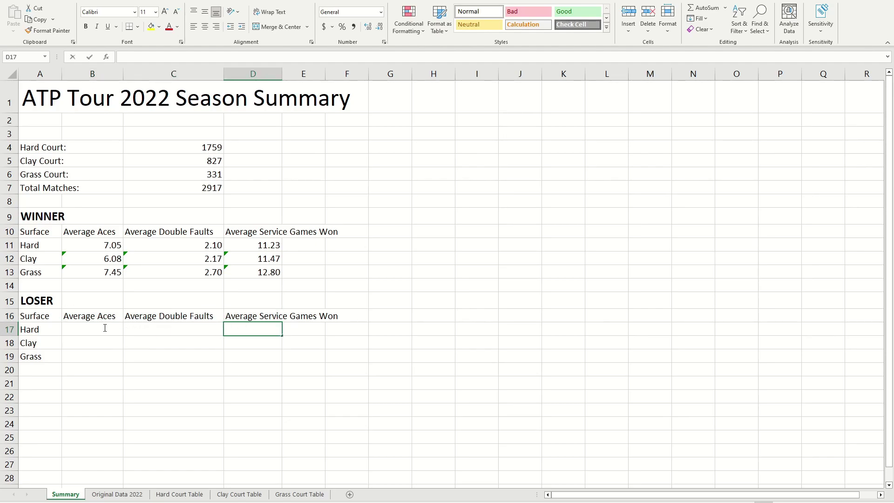
drag(84, 336, 262, 346)
click(263, 346)
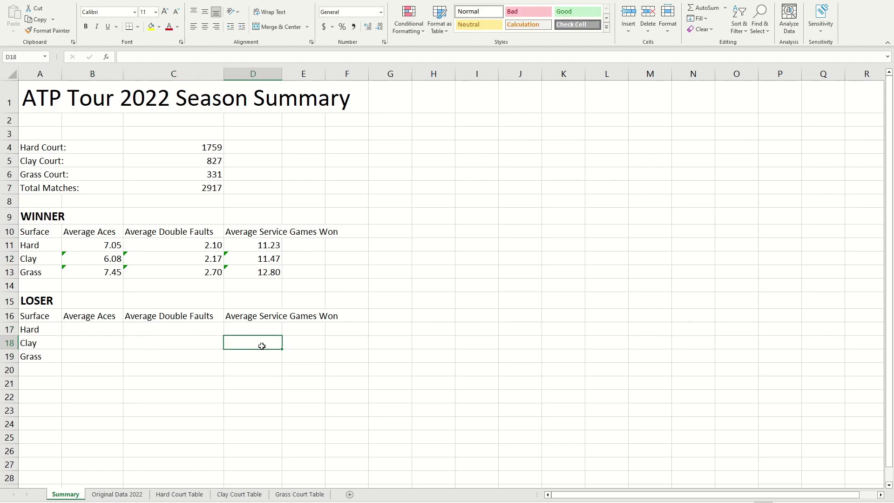
click(254, 333)
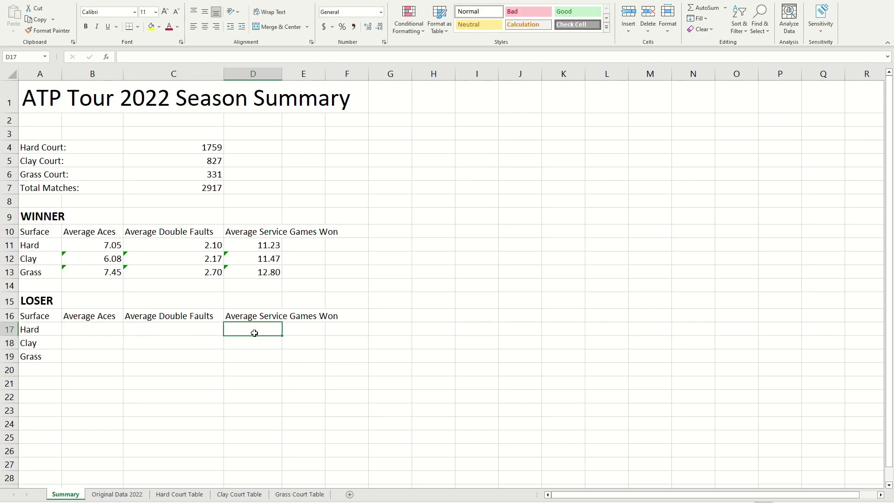
drag(254, 333, 74, 325)
Calculate the loser's Hard average aces in B17 with AVERAGE over AD2:AD85, the l_ace column of the Hard Court Table.
double_click(76, 327)
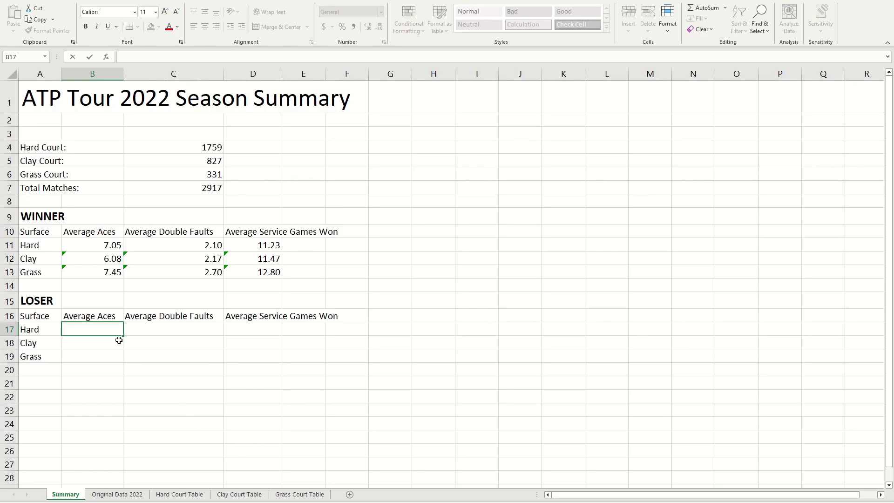
text(=)
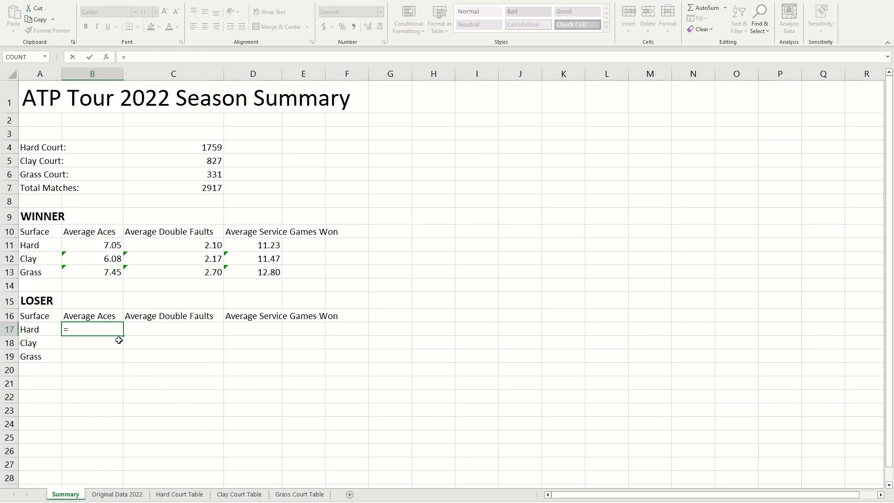
text(AVERAGE()
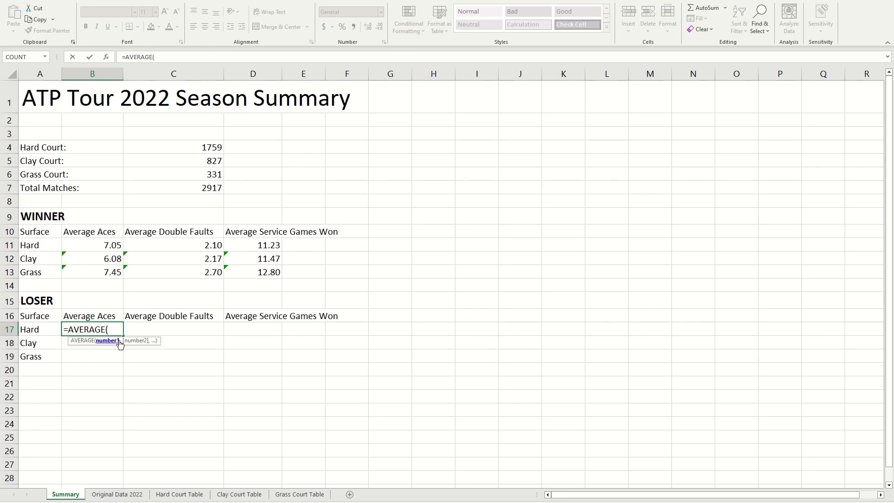
click(179, 495)
click(557, 92)
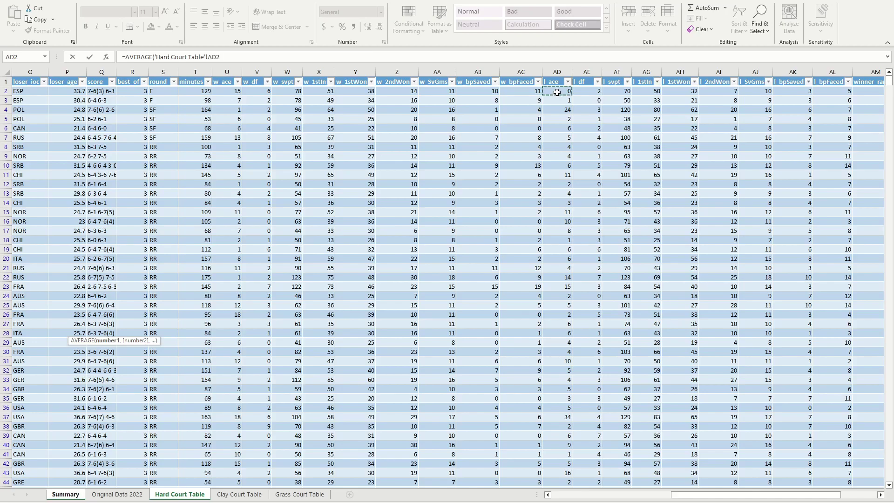
key(ctrl+shift+Down)
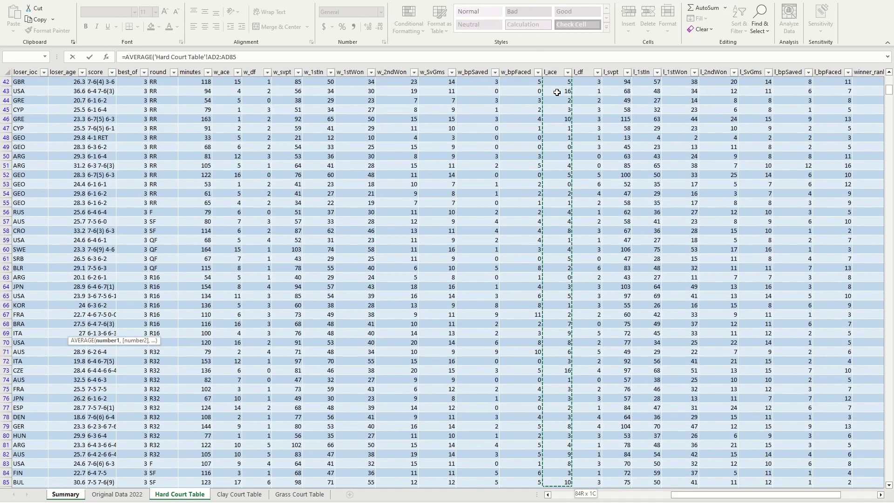
key(Return)
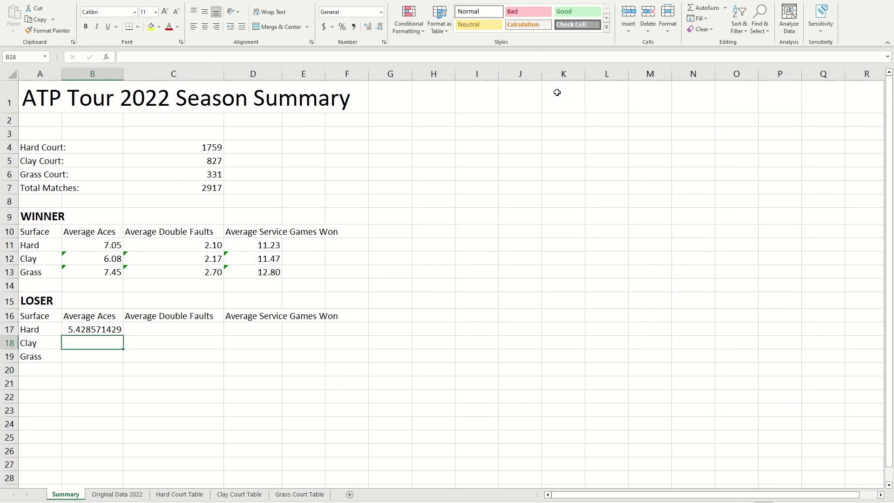
Select C17, the LOSER table's Average Double Faults cell for Hard.
click(180, 339)
click(187, 332)
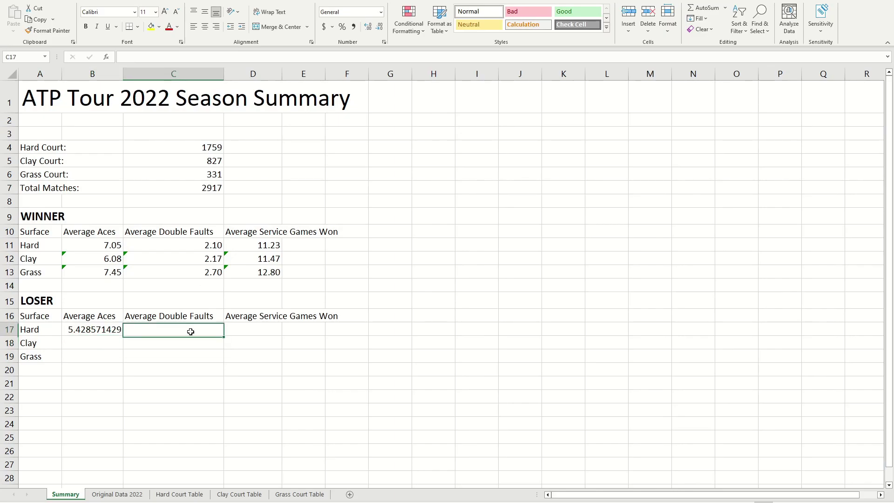
click(265, 332)
click(179, 326)
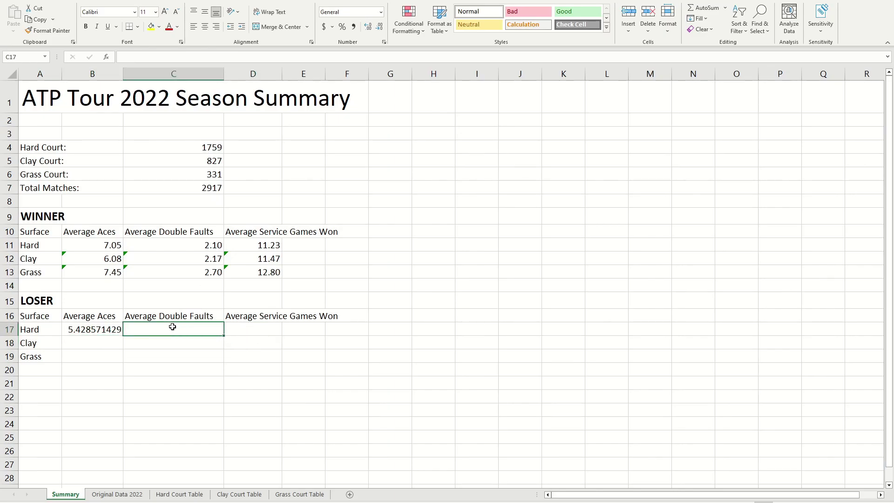
In C17, average the losers' double faults (l_df) on the Hard Court Table sheet over AE2:AE85.
text(=AVERAGE()
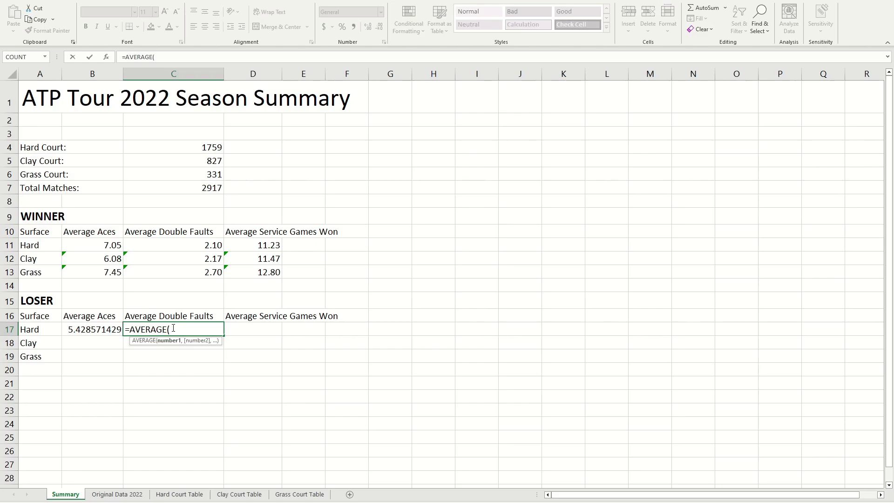
click(197, 497)
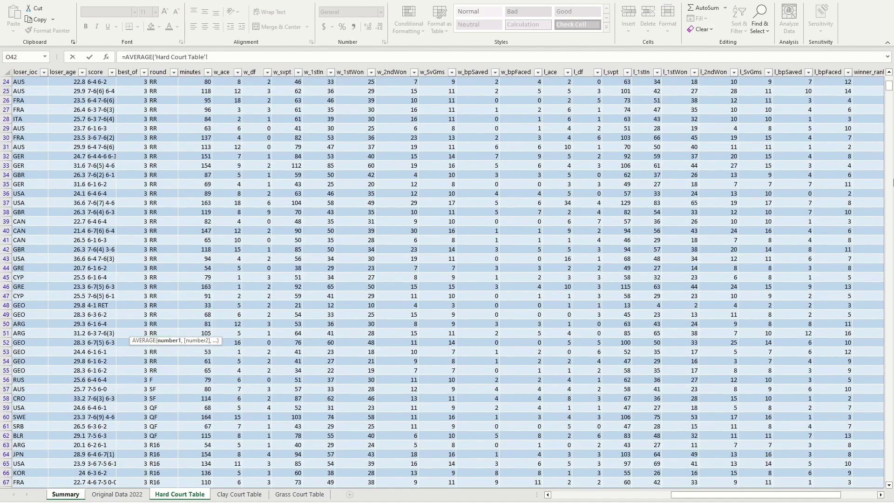
scroll(886, 100, up, 7)
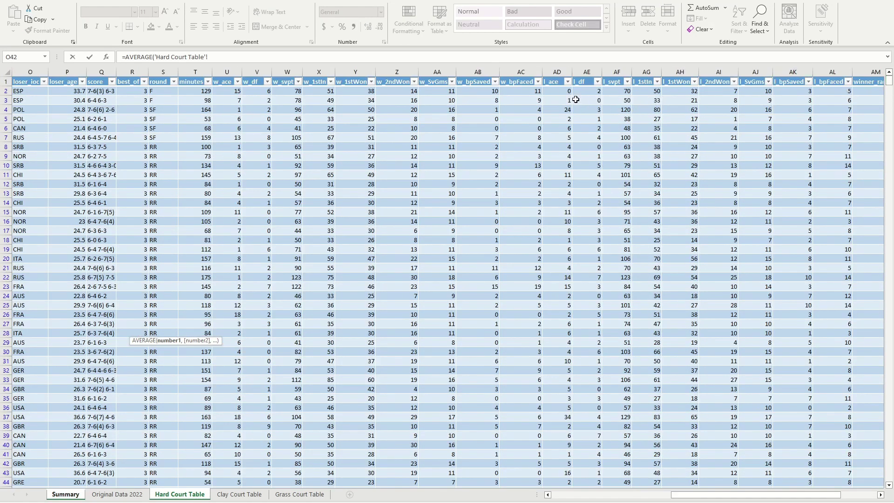
click(592, 91)
key(ctrl+shift+Down)
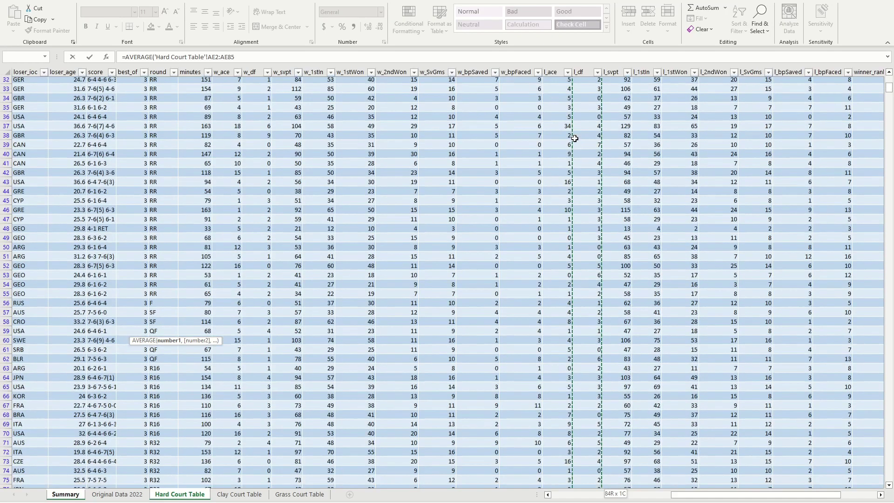
key(Return)
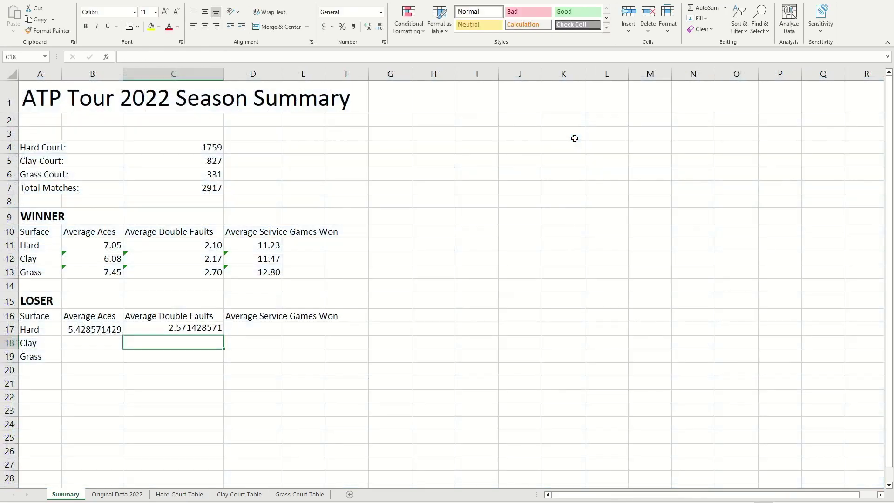
In D17, average the losers' service games (l_SvGms) on the Hard Court Table sheet over AJ2:AJ85.
click(263, 332)
text(=AVERAGE()
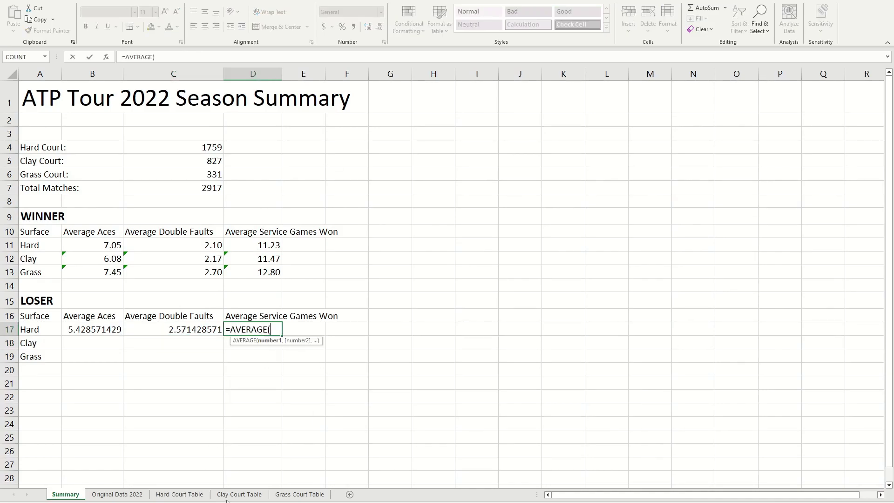
click(181, 494)
drag(890, 88, 891, 77)
click(757, 88)
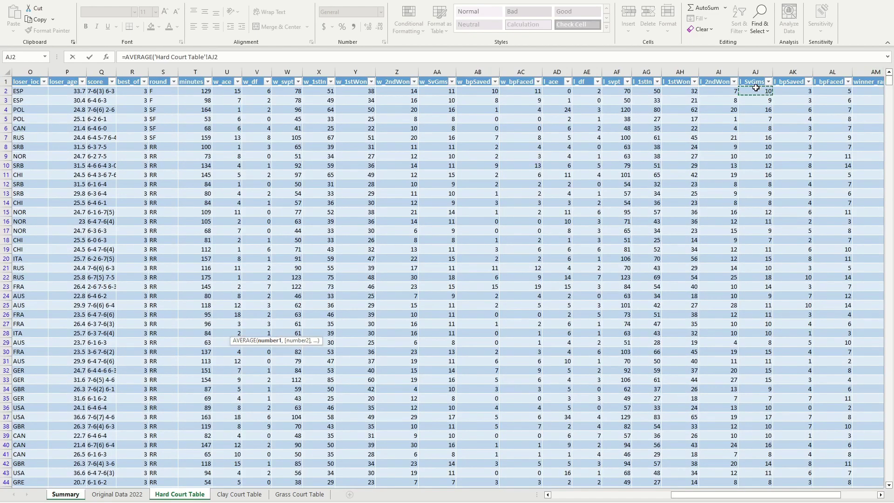
key(ctrl+shift+Down)
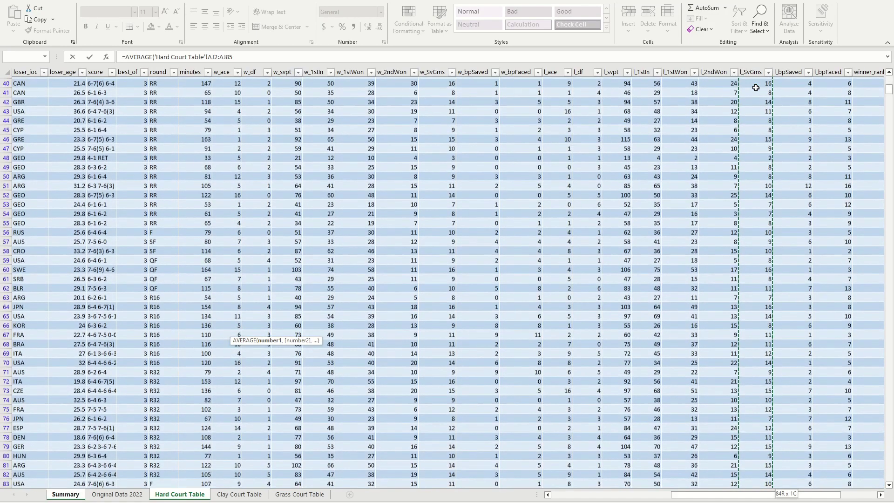
key(Return)
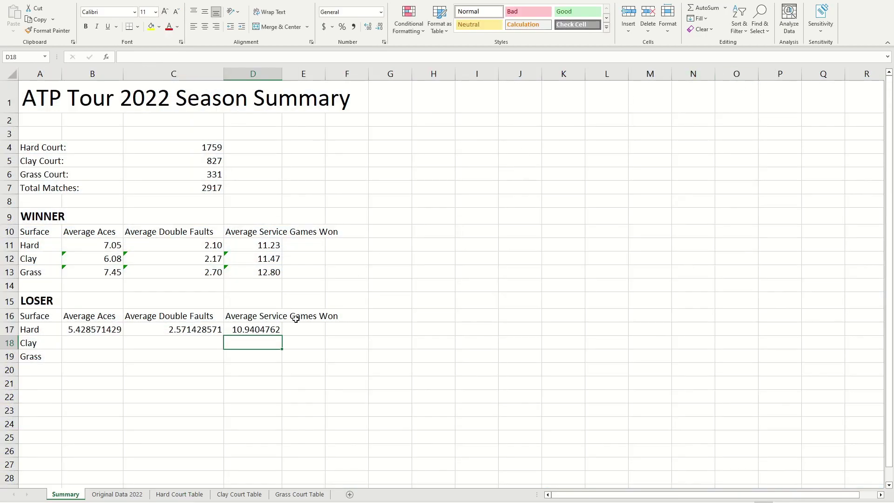
click(112, 344)
drag(105, 329, 251, 330)
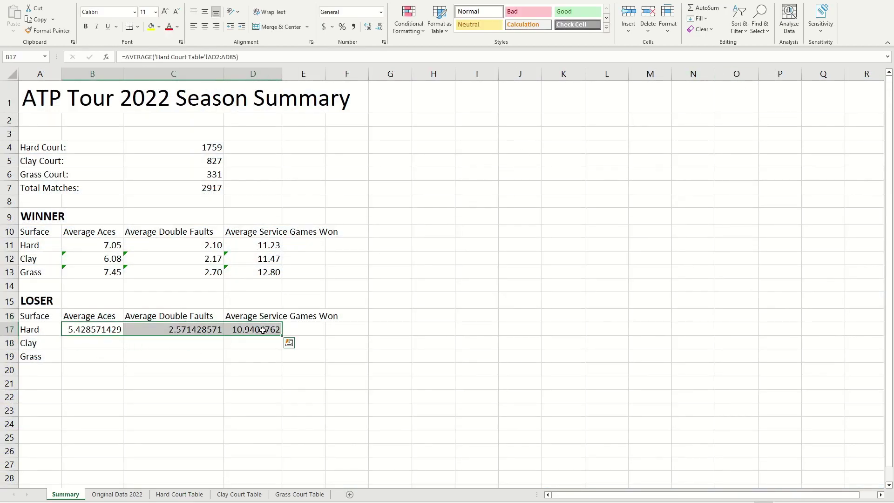
click(83, 342)
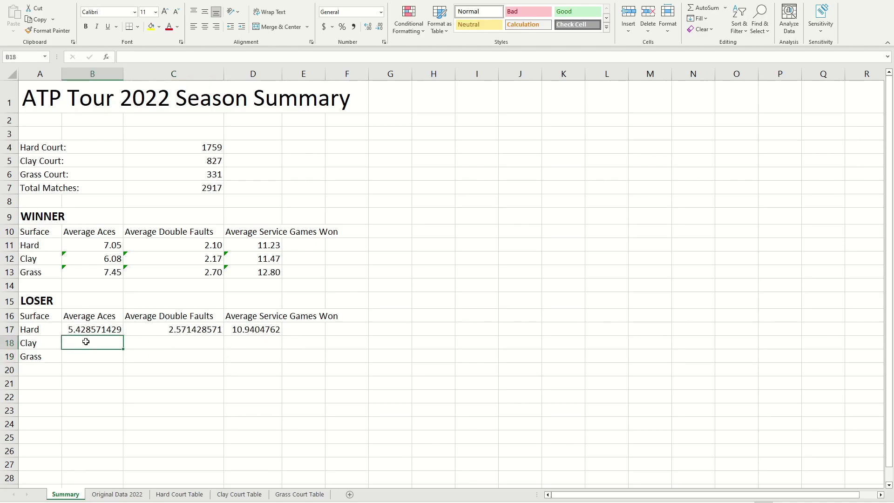
click(148, 350)
click(97, 343)
click(135, 345)
click(97, 343)
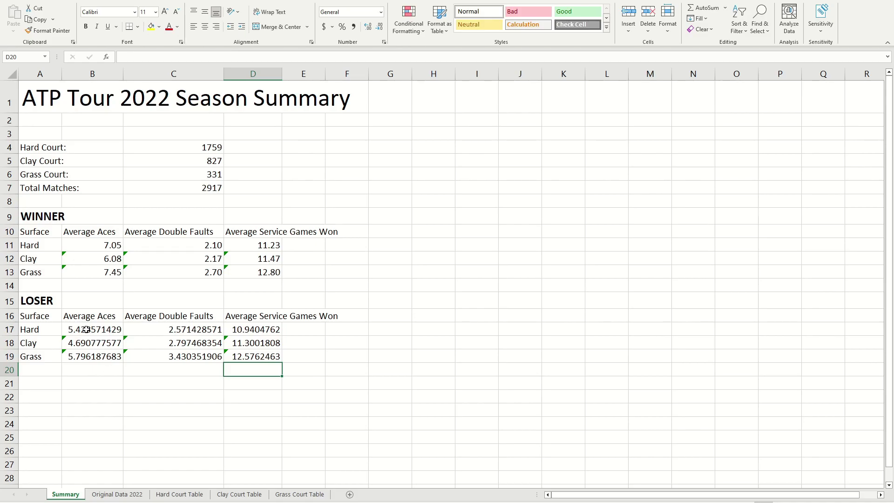
click(129, 369)
click(87, 373)
drag(85, 329, 258, 358)
click(216, 373)
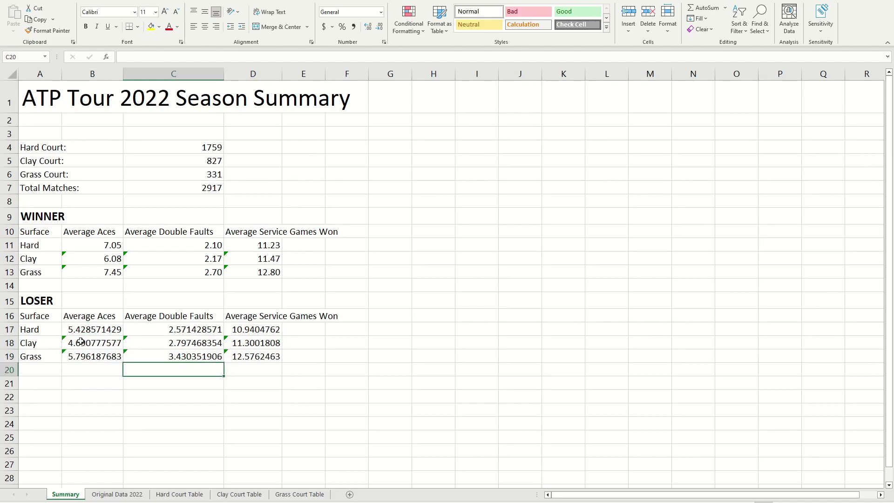
Ignore the formula error flags on the LOSER averages for Clay and Grass in B18:D19.
drag(72, 346, 237, 354)
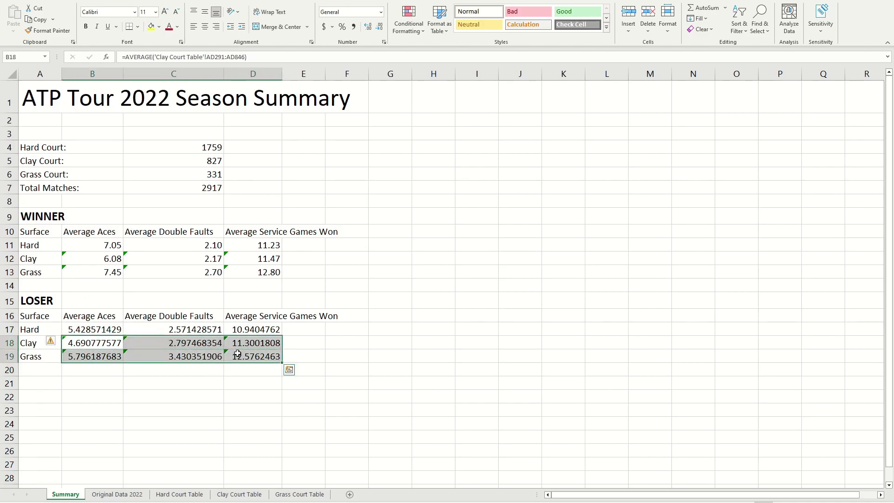
click(51, 343)
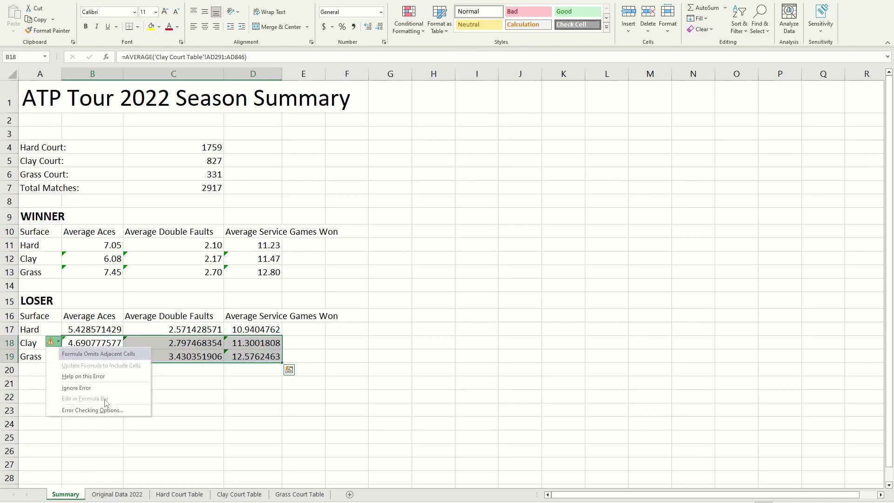
click(123, 386)
click(142, 383)
click(111, 358)
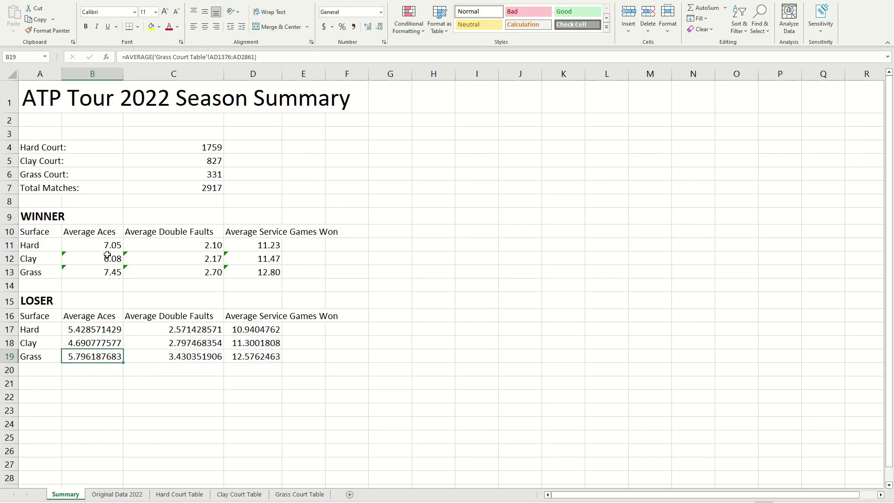
Ignore the formula error flags on the WINNER averages for Clay and Grass in B12:D13.
drag(93, 261, 231, 273)
click(50, 260)
click(122, 301)
click(370, 298)
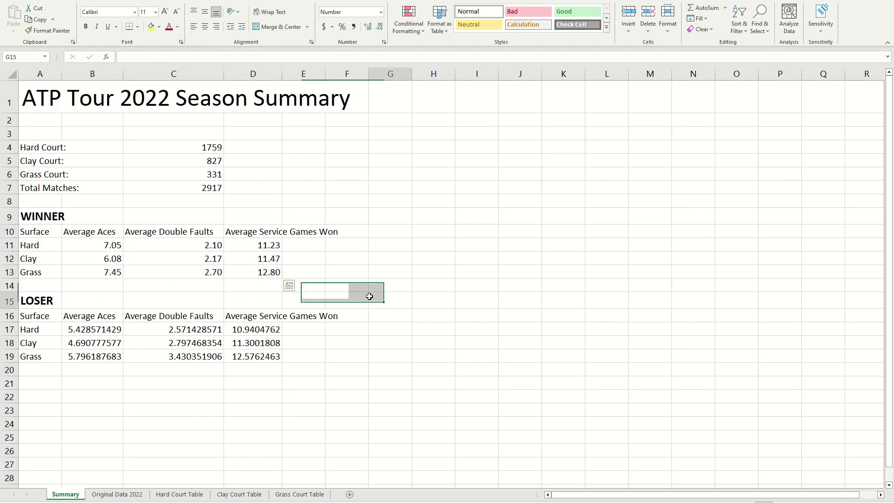
Reduce the LOSER averages in B17:D19 to two decimal places.
drag(80, 333, 254, 358)
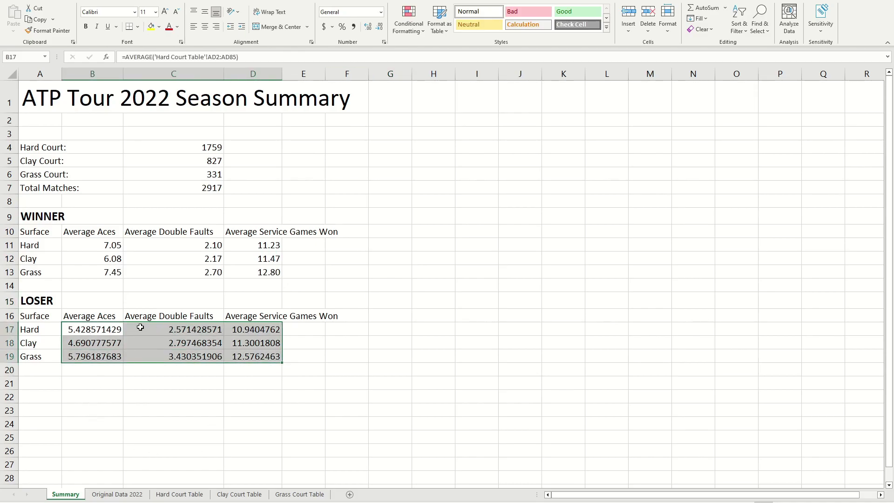
click(381, 27)
click(380, 27)
click(381, 27)
click(381, 27)
click(381, 27)
click(381, 27)
click(380, 27)
click(191, 396)
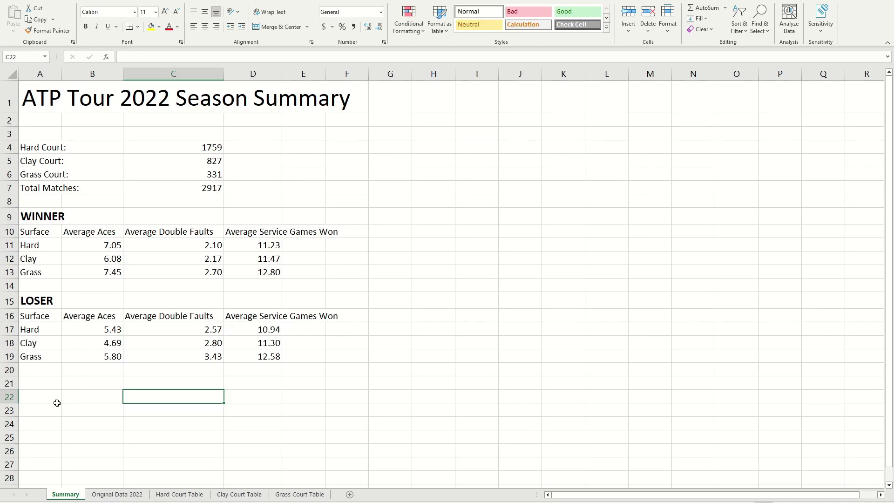
click(59, 384)
scroll(74, 326, down, 1)
scroll(70, 314, up, 1)
click(43, 300)
click(59, 217)
click(61, 316)
click(60, 217)
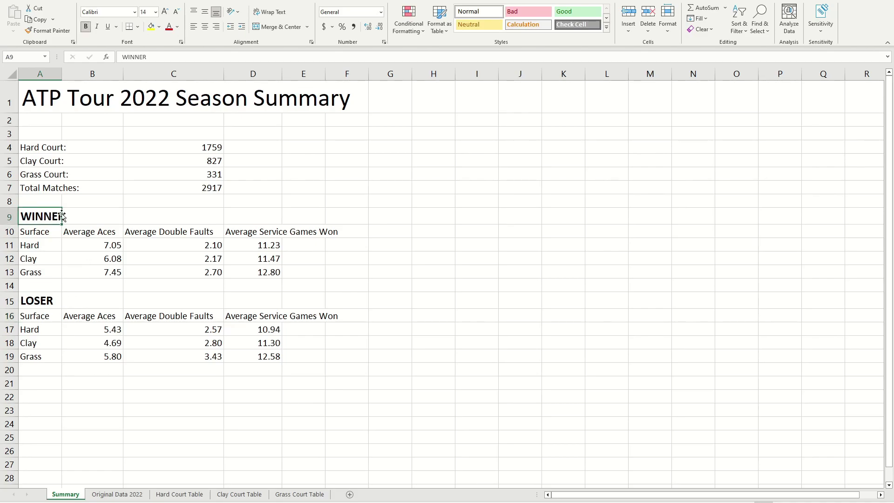
click(37, 387)
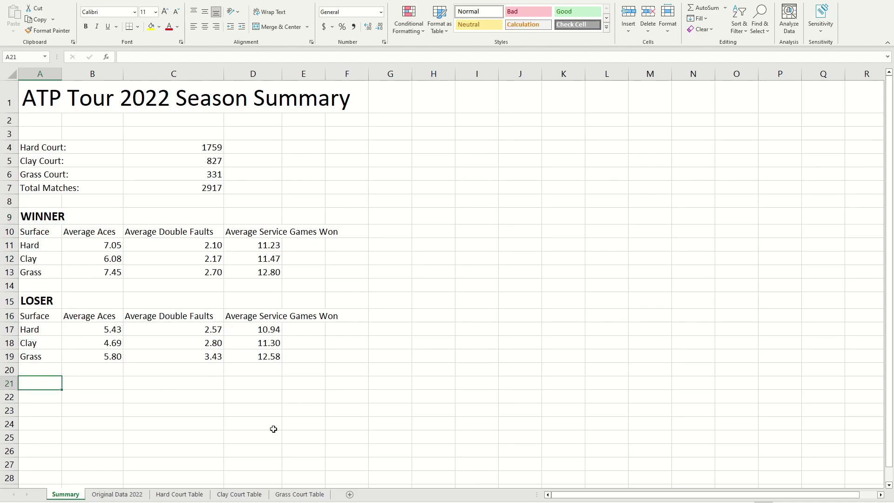
Examine the columns of the Original Data 2022 sheet, including surface and match statistics, and view the Hard Court Table sheet.
click(136, 497)
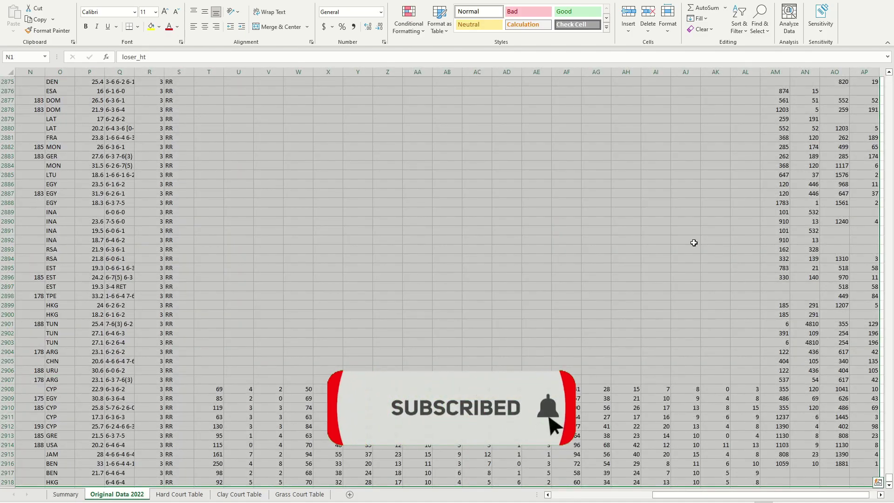
scroll(659, 233, up, 4)
scroll(489, 261, up, 12)
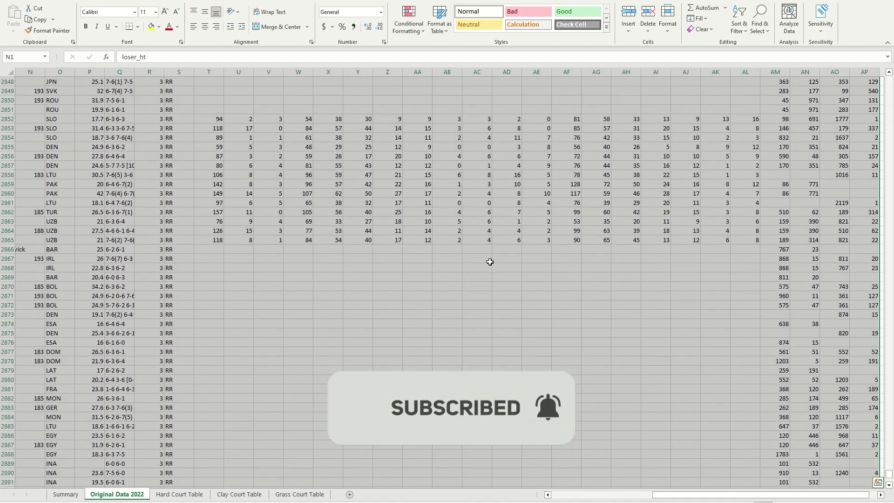
drag(889, 471, 889, 80)
click(474, 135)
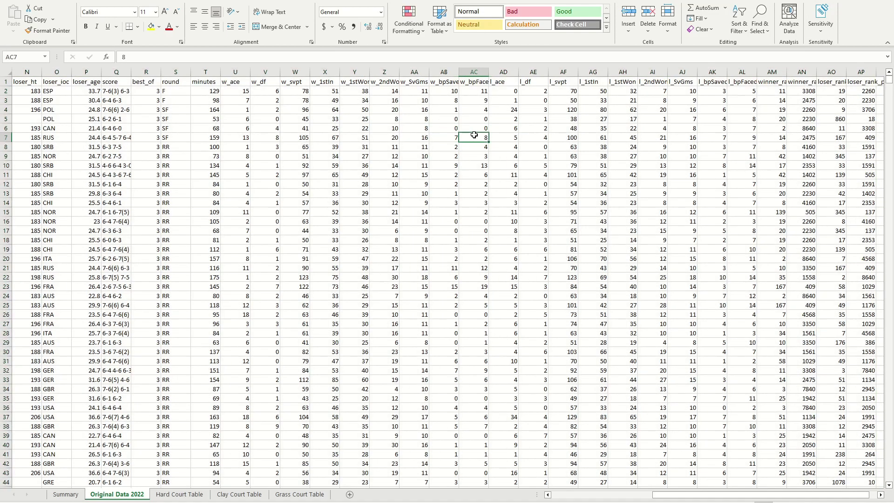
click(415, 119)
drag(681, 497, 579, 497)
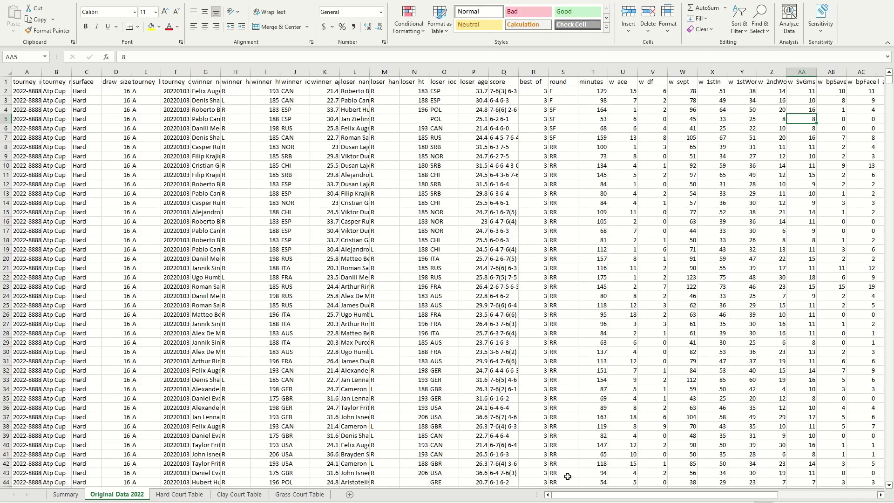
click(89, 92)
click(83, 102)
click(96, 93)
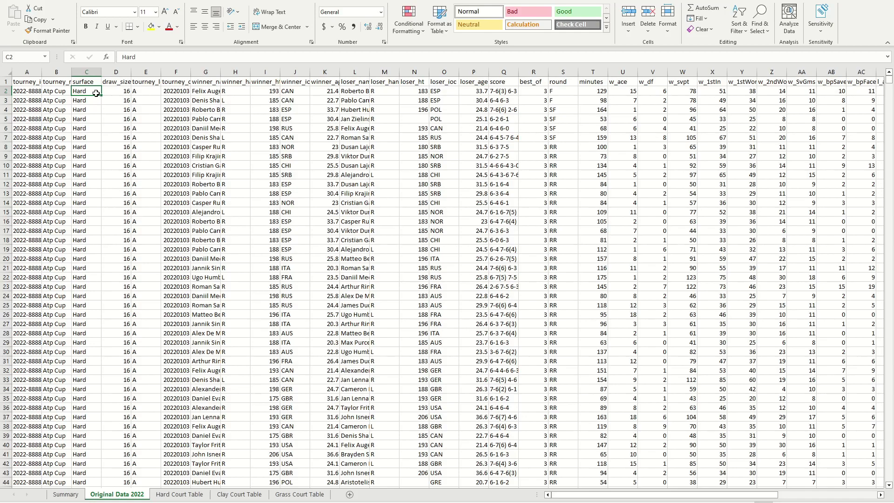
click(176, 498)
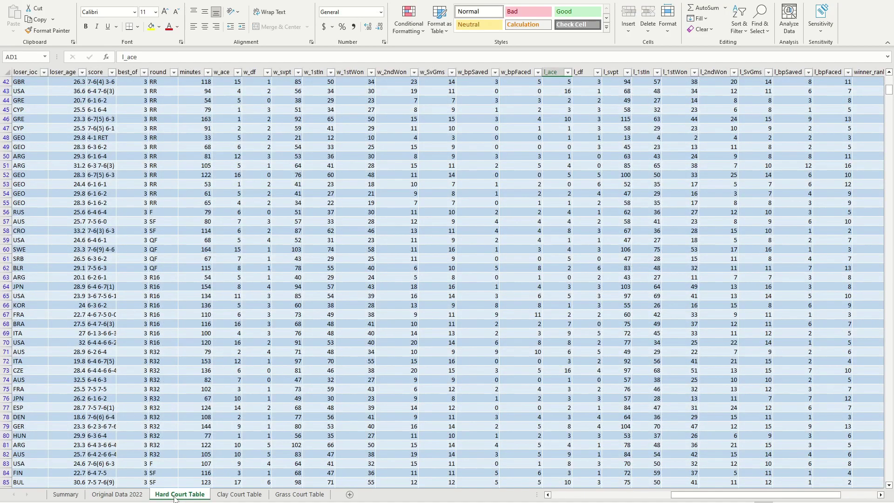
Add the section heading LENGTH OF MATCH in A21 of the Summary sheet.
click(65, 495)
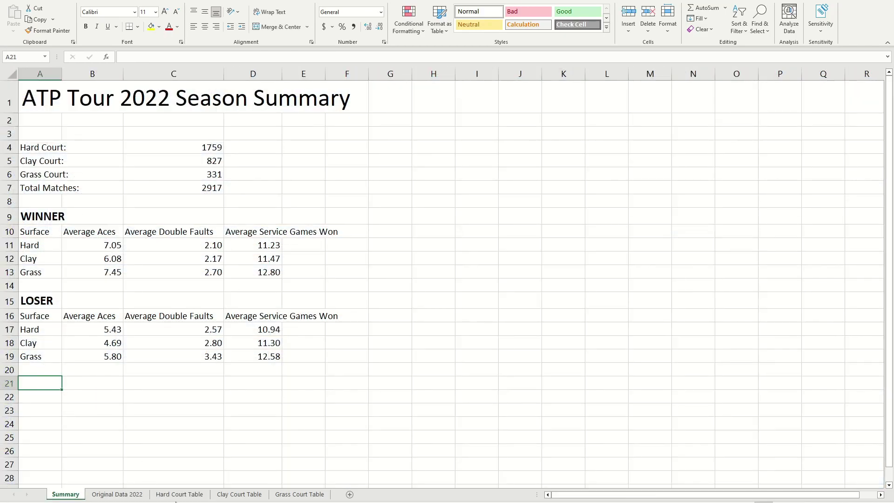
text(LE)
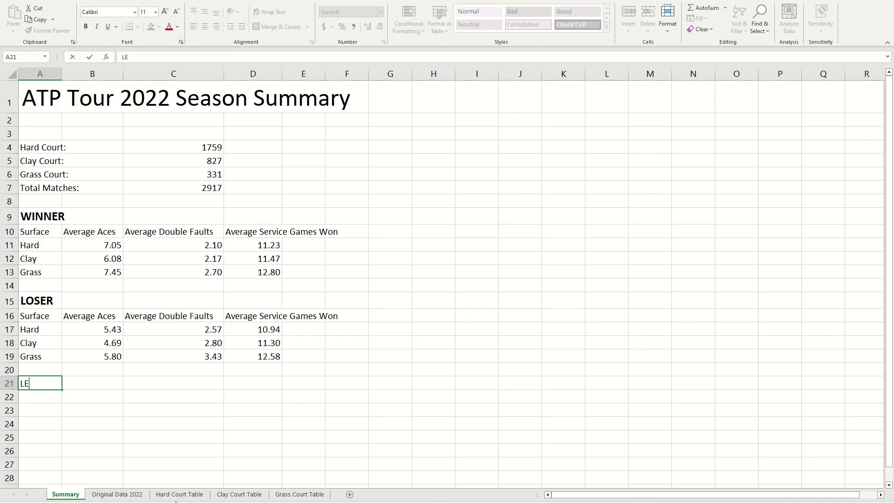
text(NGTH OF MATCH)
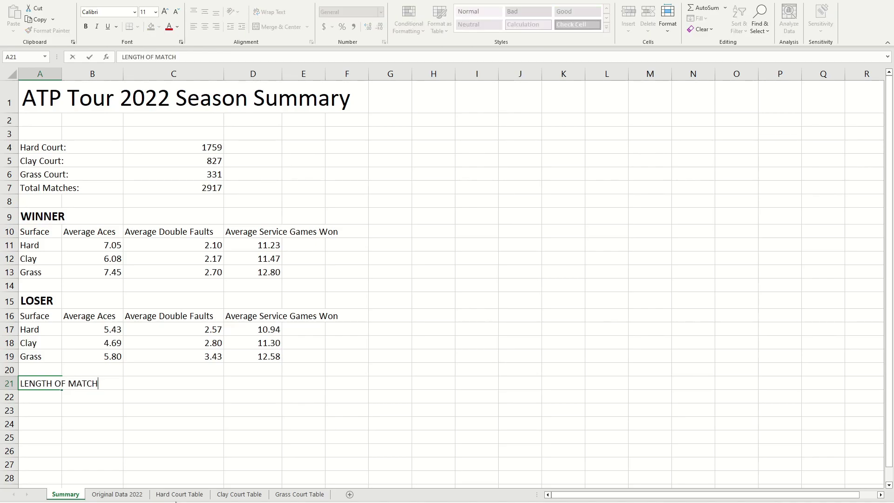
key(Return)
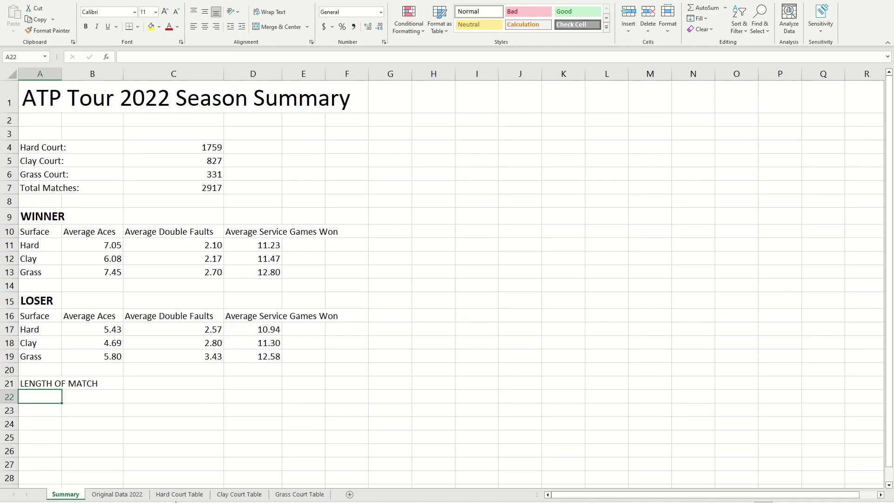
Enter the column headers Surface in A22 and Average Time (mins) in B22 under the LENGTH OF MATCH heading.
text(Surface)
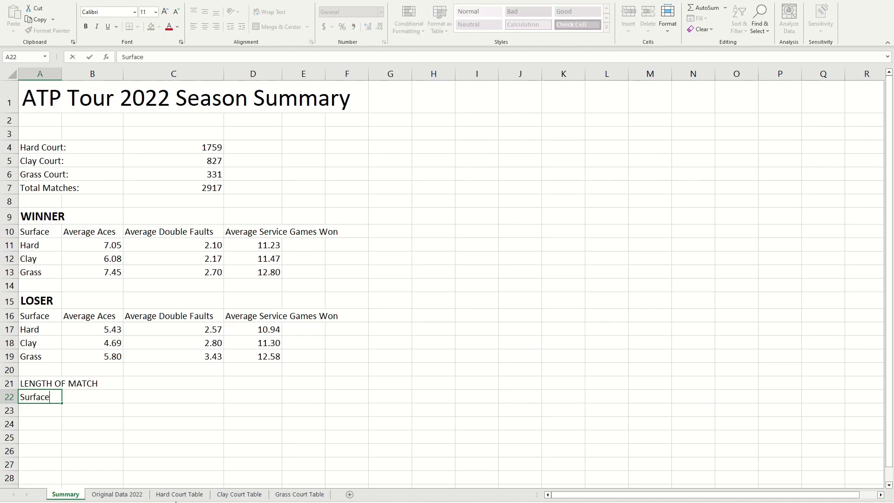
key(Tab)
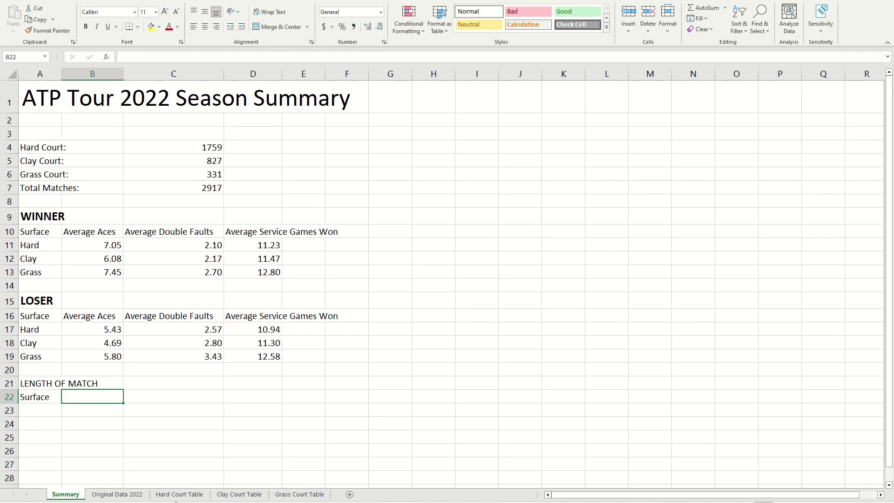
text(Average Time (mins)
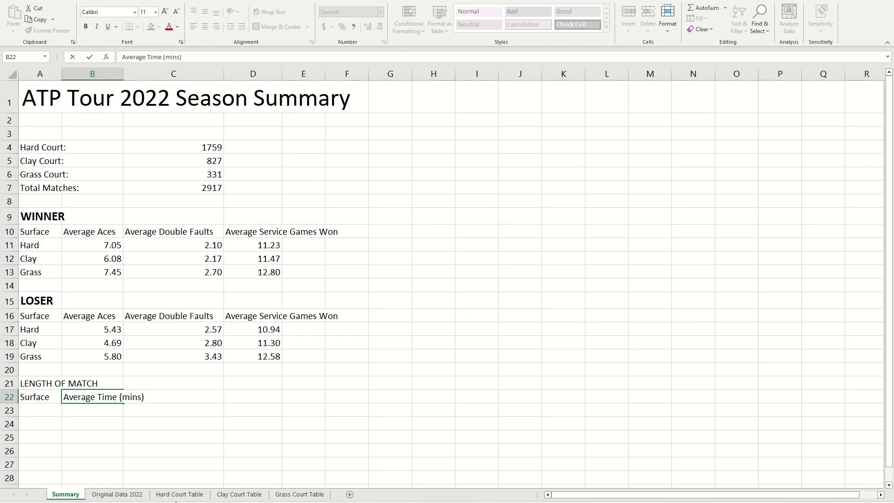
key(Return)
key(Left)
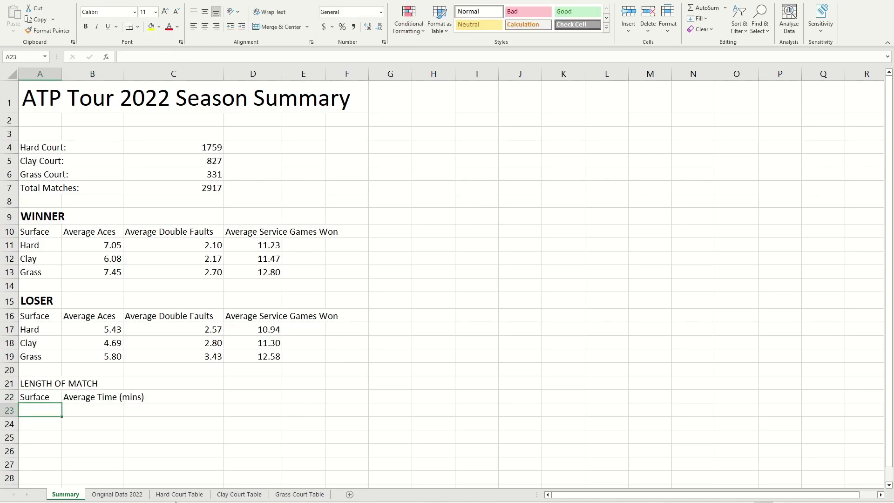
Enter the surface labels Hard, Clay and Grass in A23:A25 of the LENGTH OF MATCH section.
text(Hard)
key(Return)
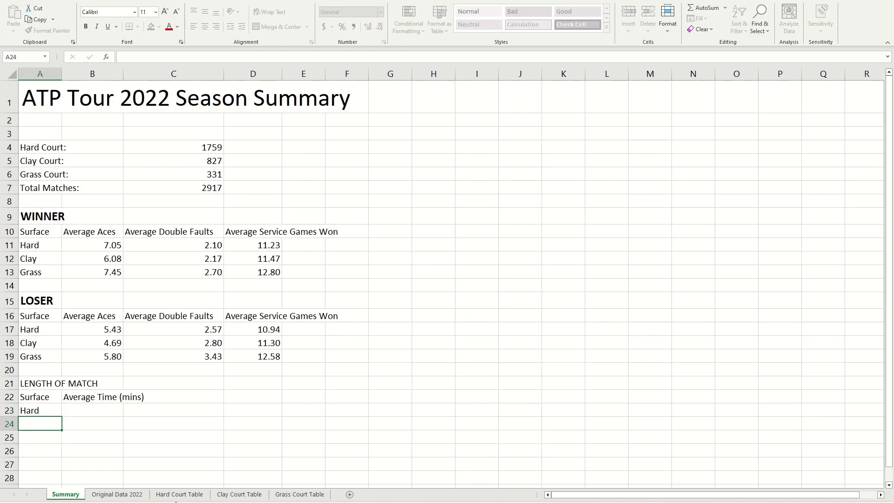
text(Clay)
key(Return)
text(Grass)
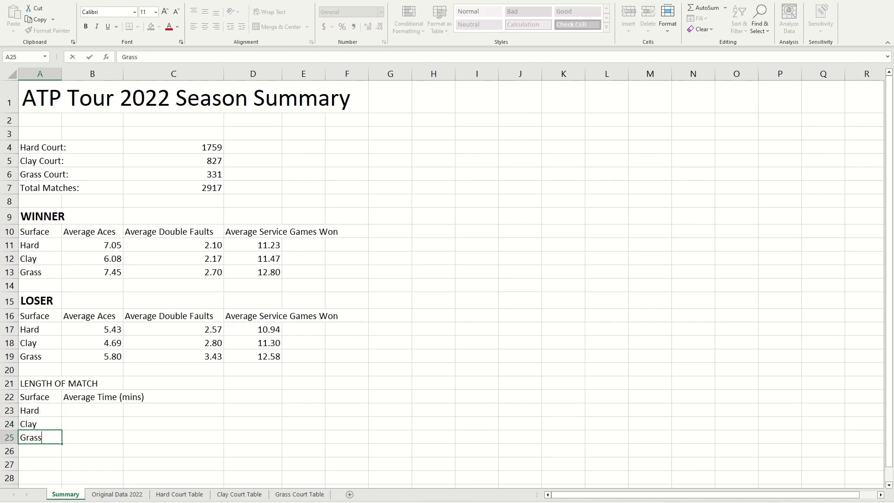
click(84, 397)
Calculate the hard-court average match time in B23 with AVERAGE over the minutes column T2:T578 of the Hard Court Table sheet.
click(180, 495)
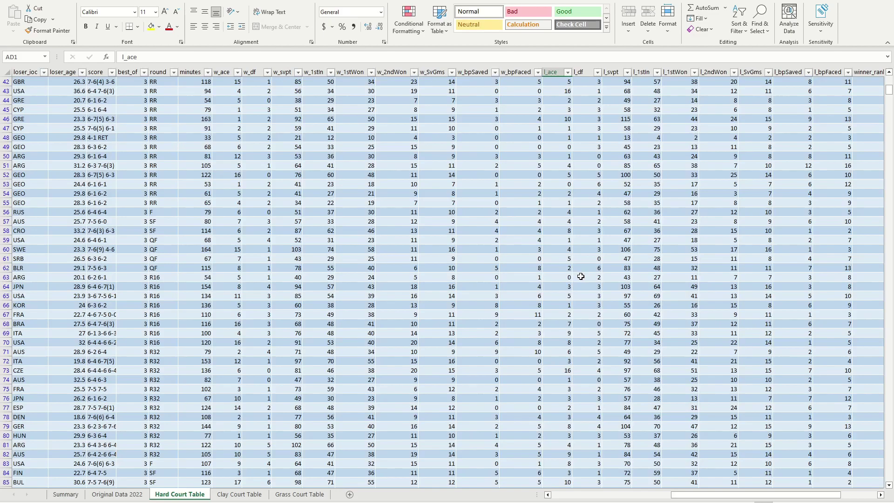
drag(893, 92, 892, 80)
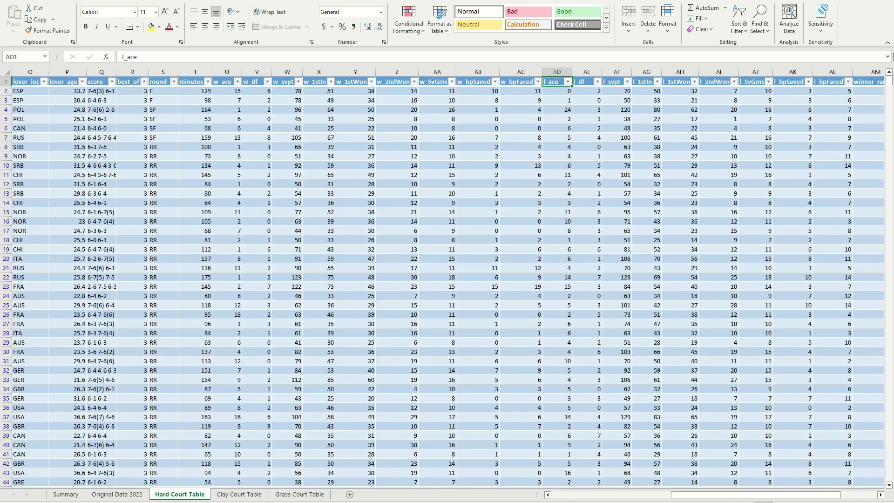
drag(707, 496, 595, 458)
click(770, 83)
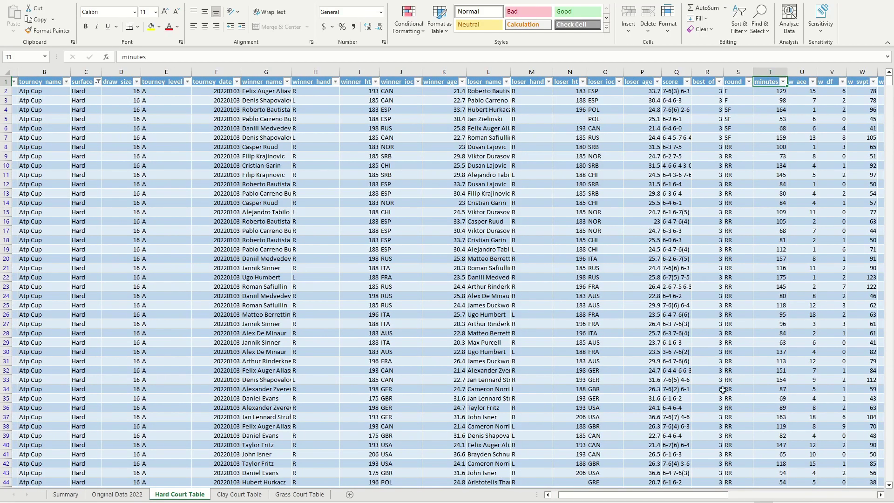
drag(704, 499, 724, 499)
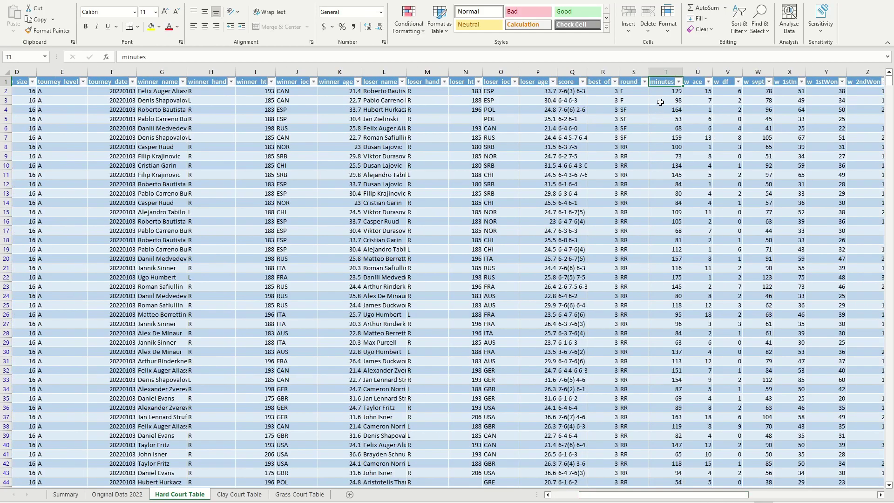
click(74, 495)
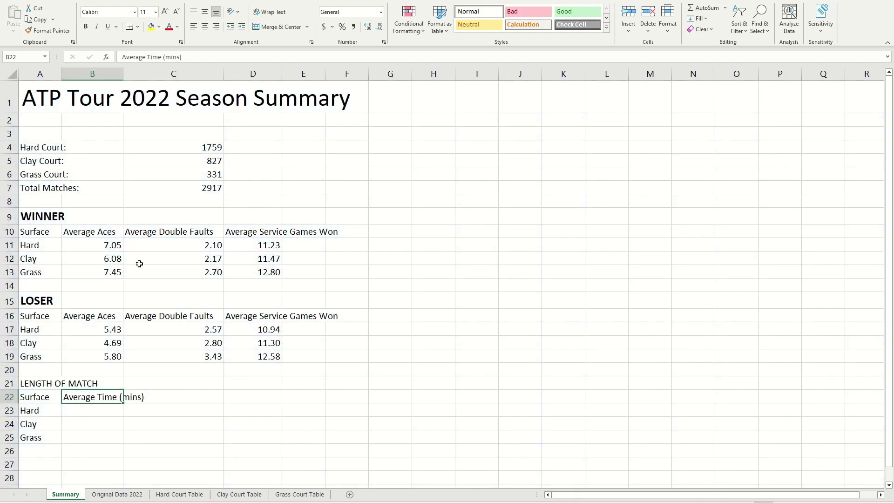
click(96, 412)
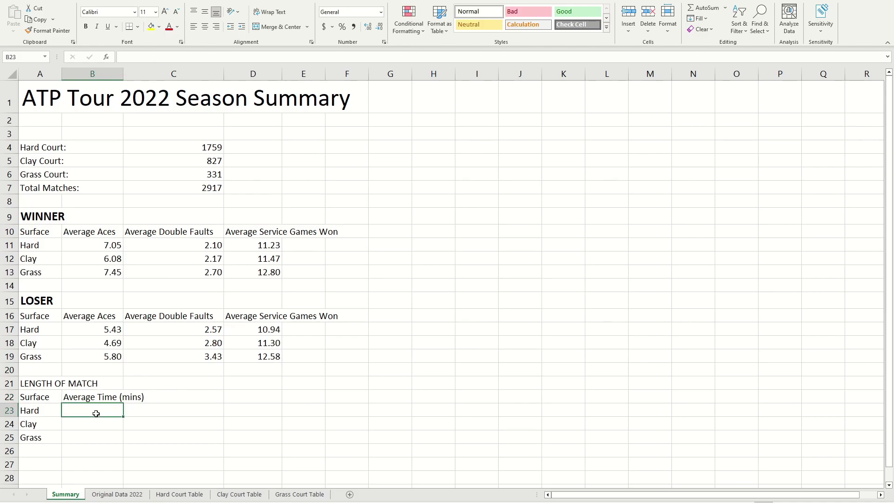
text(=AVERAGE()
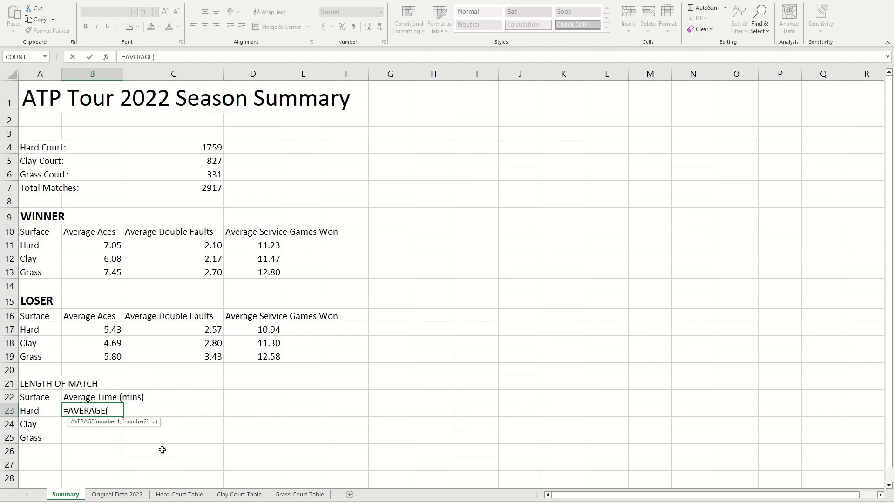
click(173, 495)
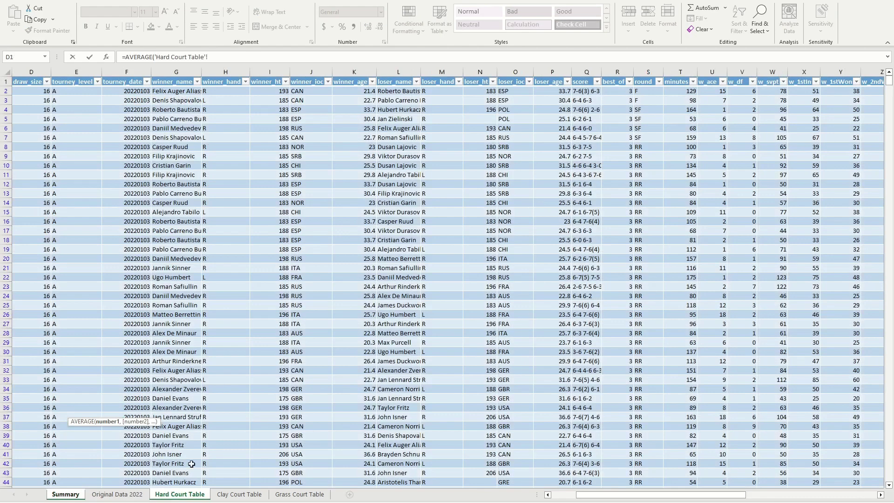
click(690, 91)
key(ctrl+shift+Down)
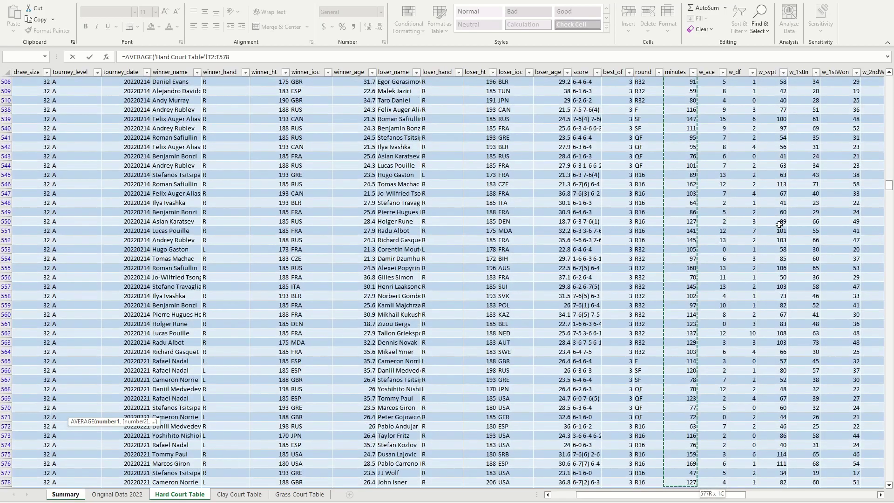
key(Return)
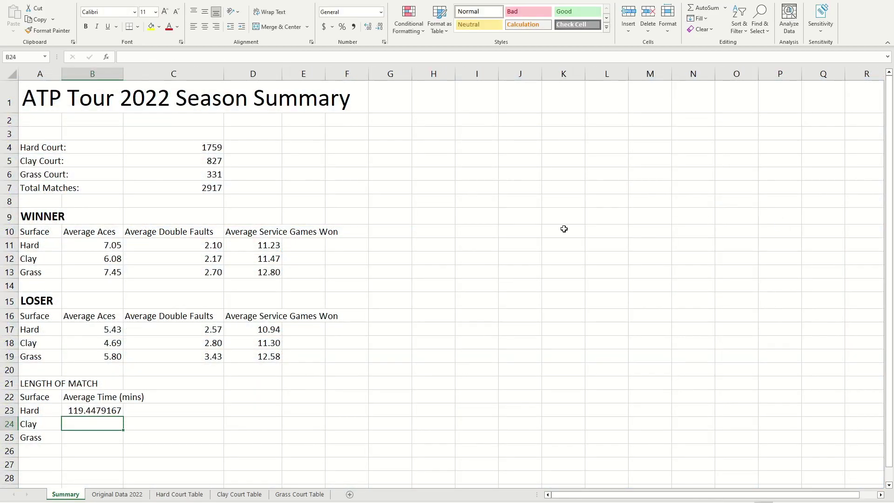
Calculate the clay-court average match time in B24 with AVERAGE over the minutes range T291:T532 of the Clay Court Table sheet.
text(=AVERAGE()
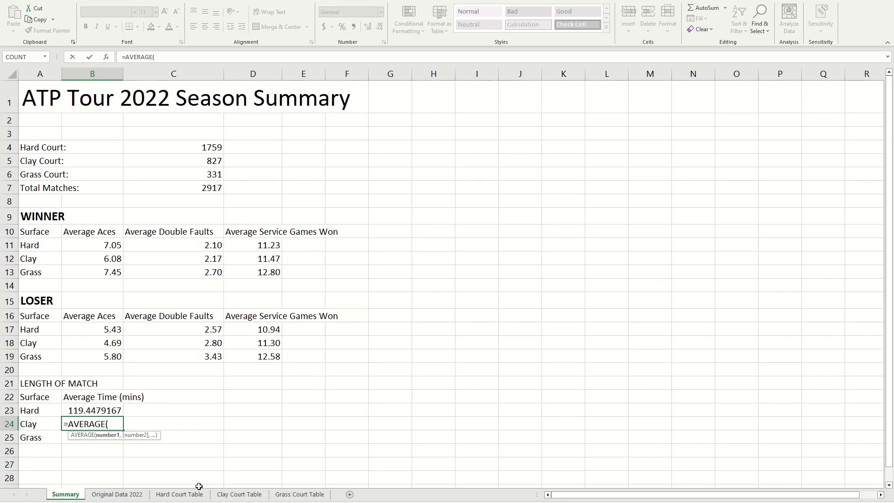
click(239, 494)
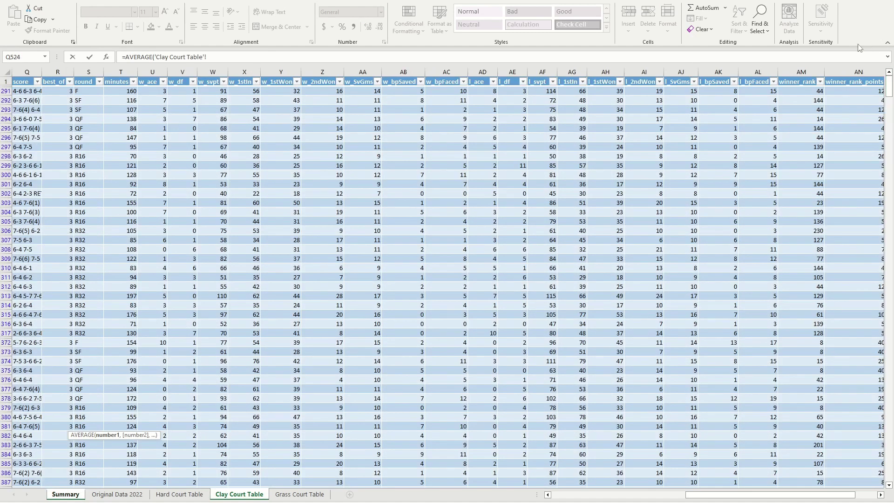
drag(690, 495, 662, 494)
click(264, 93)
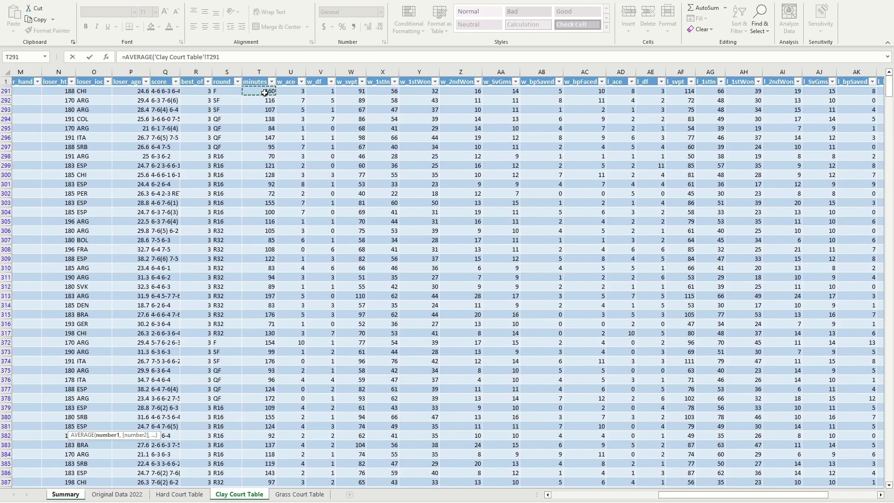
key(ctrl+shift+Down)
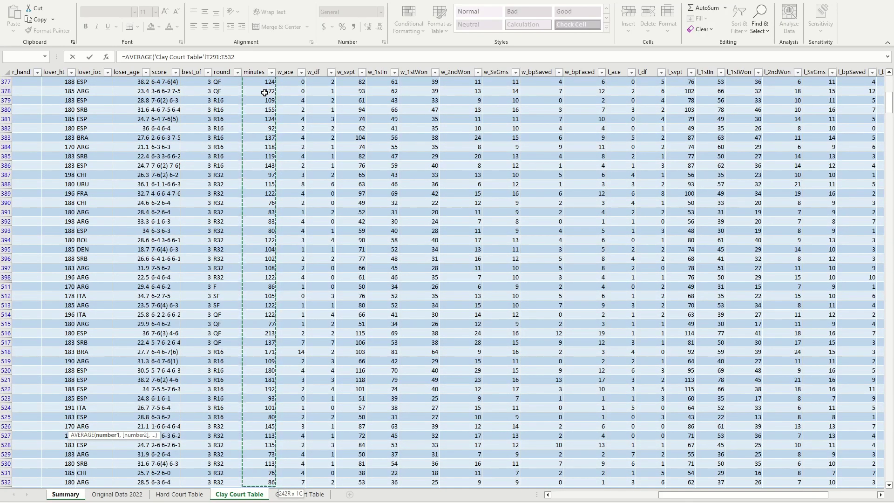
key(Escape)
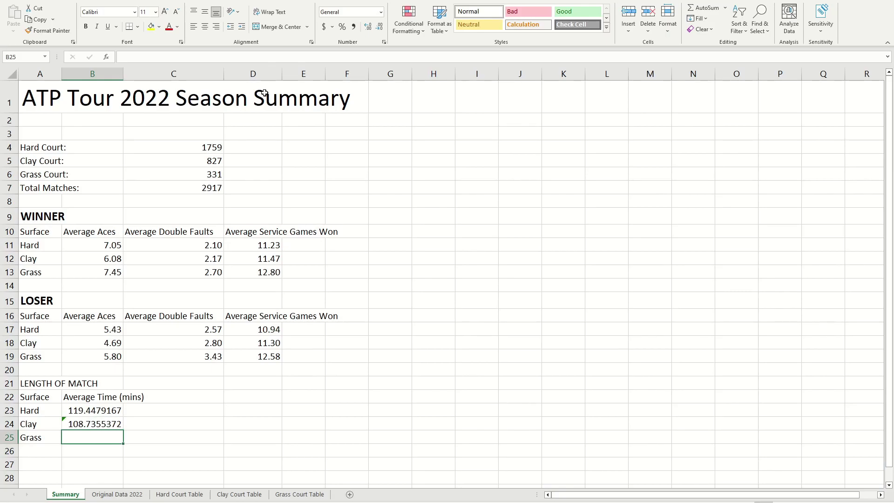
Calculate the grass-court average match time in B25 with AVERAGE over the minutes range T1376:T2861 of the Grass Court Table sheet.
text(=A)
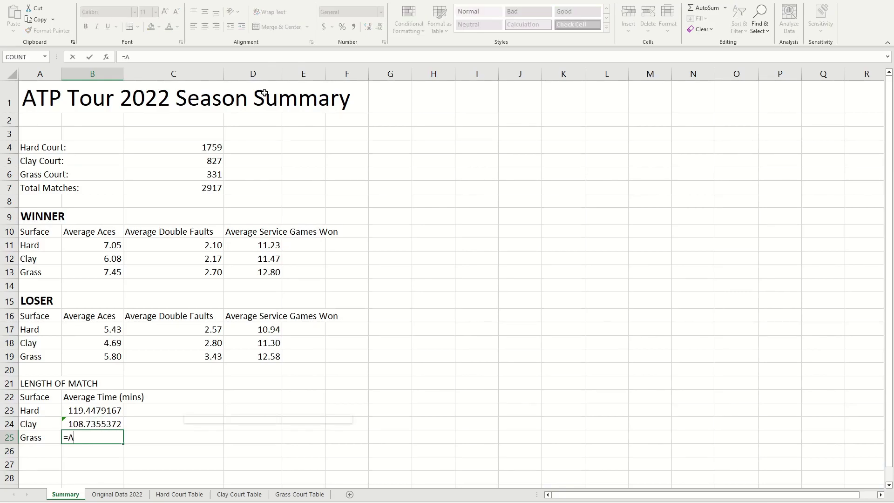
text(VERAGE()
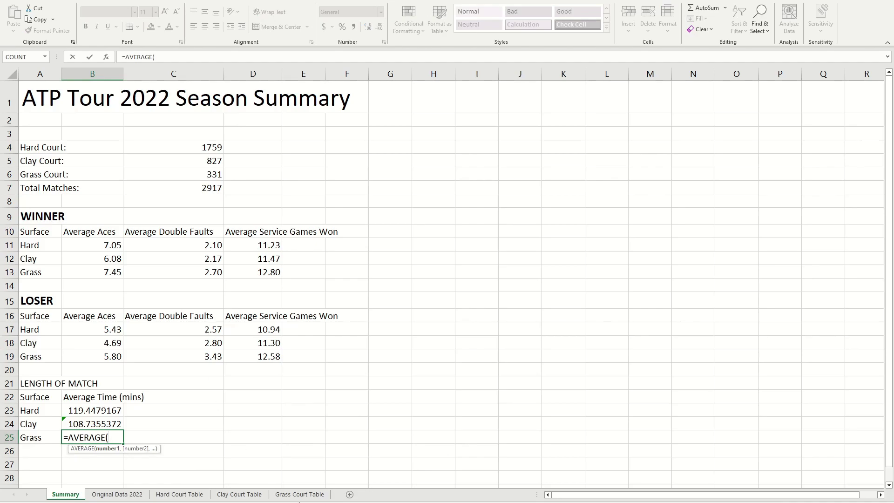
click(299, 494)
scroll(796, 377, up, 1)
drag(776, 495, 733, 485)
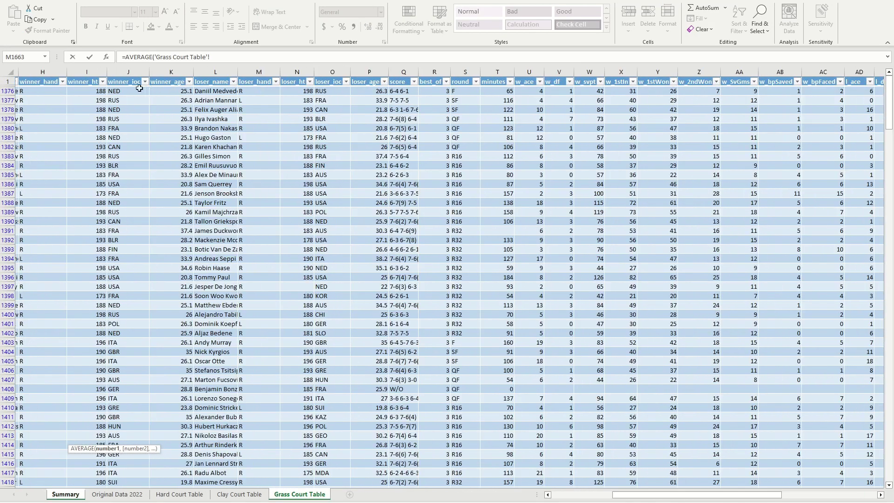
mouse_move(642, 495)
mouse_down()
mouse_move(580, 495)
mouse_move(633, 495)
mouse_up()
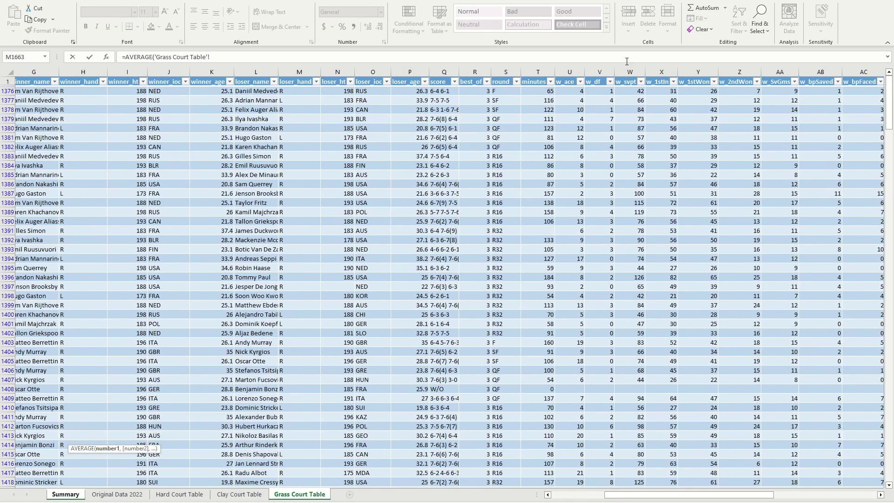
click(531, 95)
key(ctrl+shift+Down)
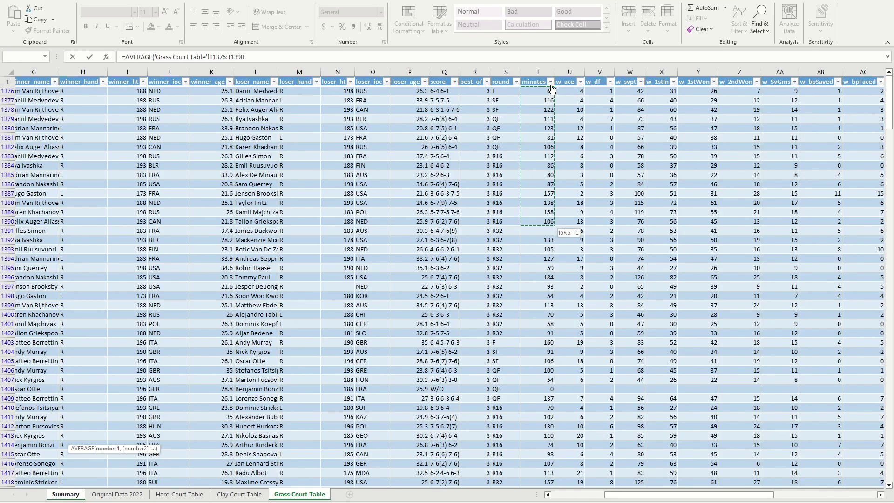
key(ctrl+shift+Down)
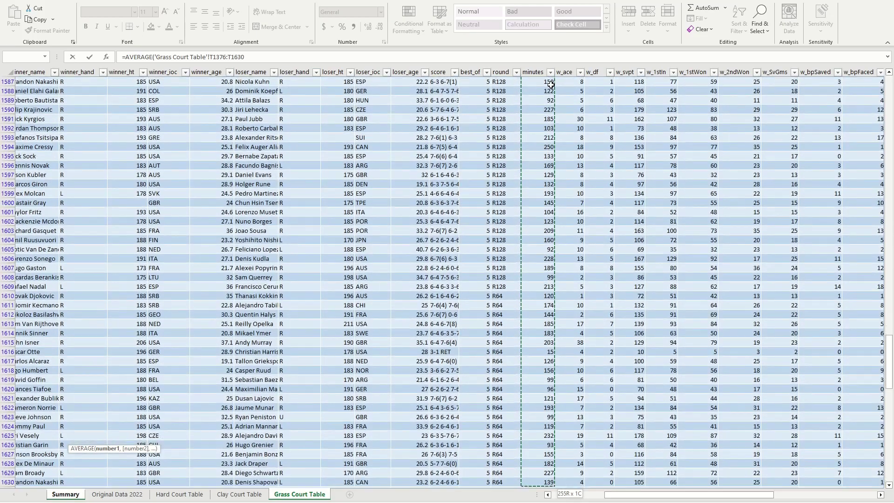
key(ctrl+shift+Down)
key(ctrl+shift+Down)
key(ctrl+shift+Down)
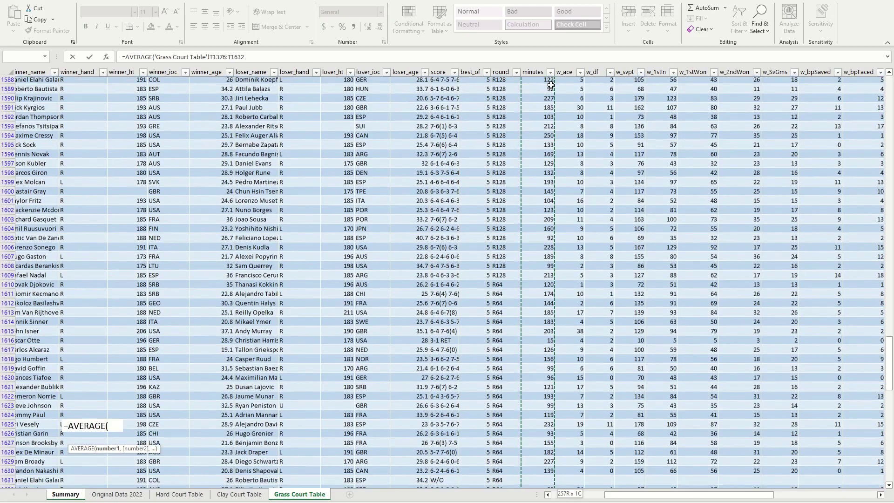
key(ctrl+shift+Down)
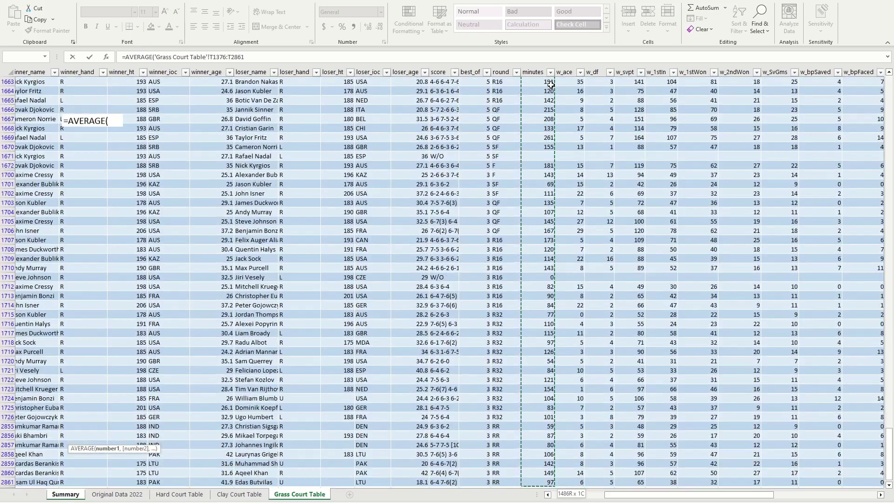
scroll(673, 254, down, 3)
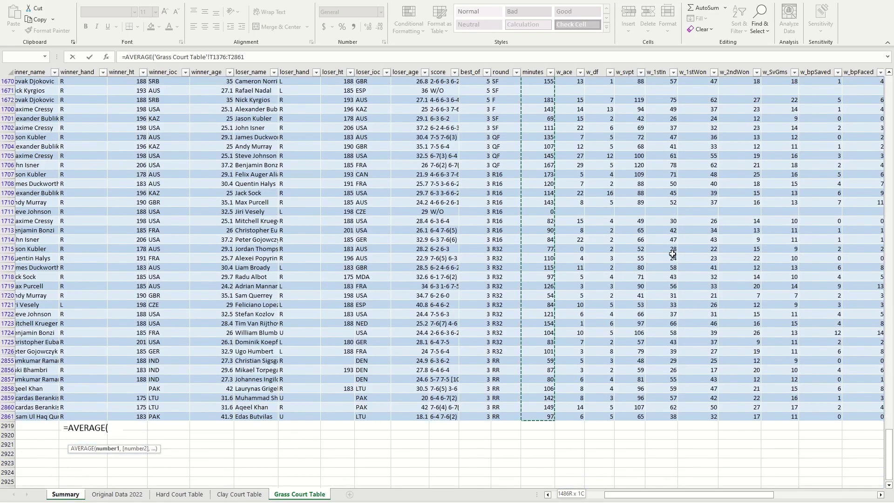
key(Return)
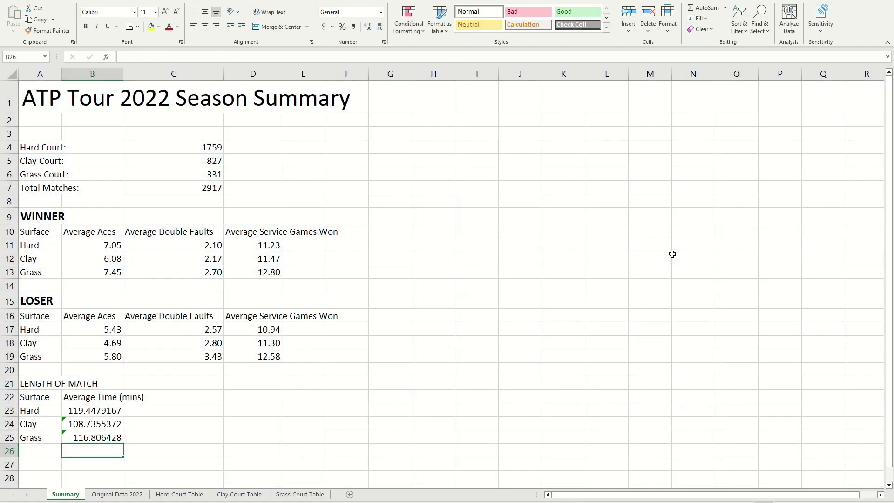
Ignore the formula error flags on the clay and grass averages in B24:B25.
drag(84, 424, 100, 438)
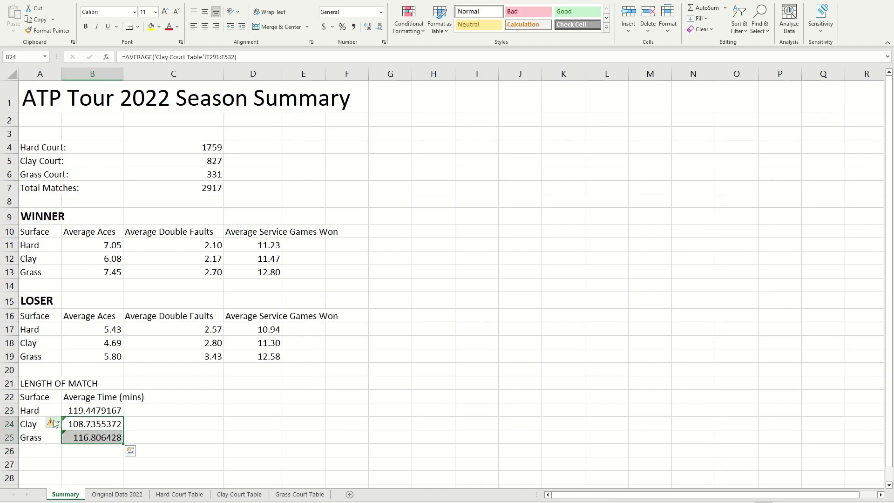
click(50, 422)
click(86, 471)
click(298, 370)
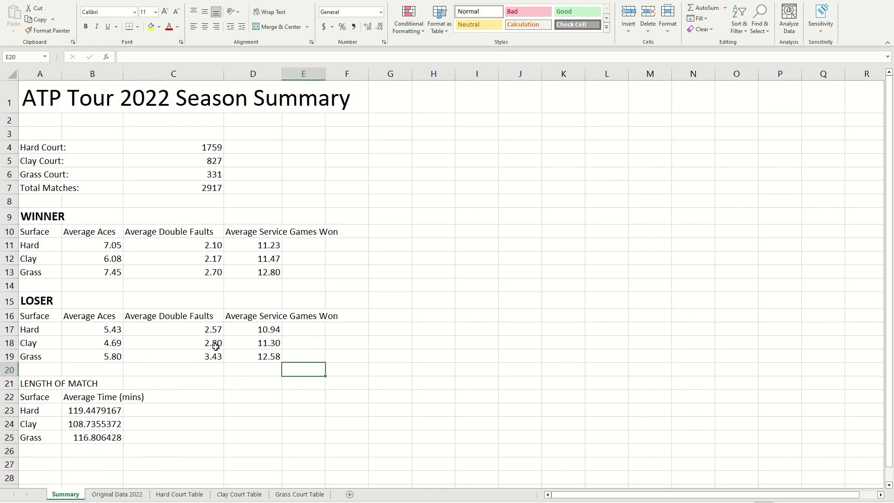
Copy the formatting of the LOSER heading in A15 onto the LENGTH OF MATCH heading in A21 with Format Painter.
click(46, 385)
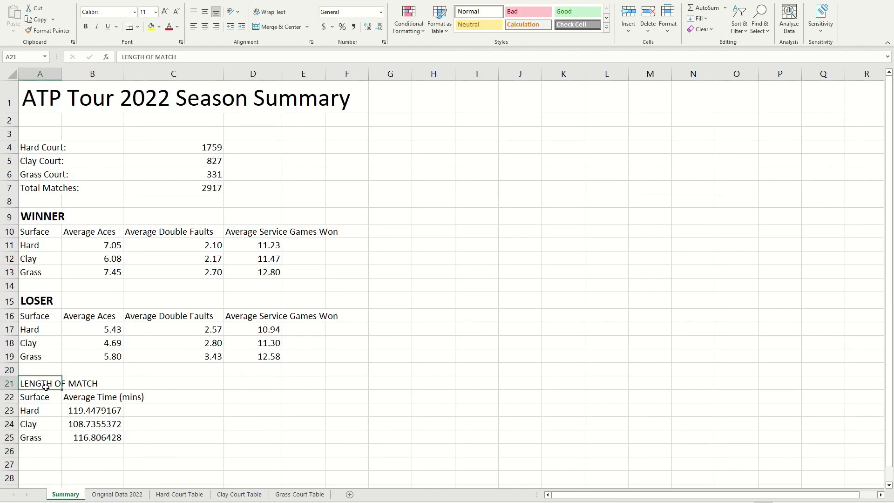
click(39, 294)
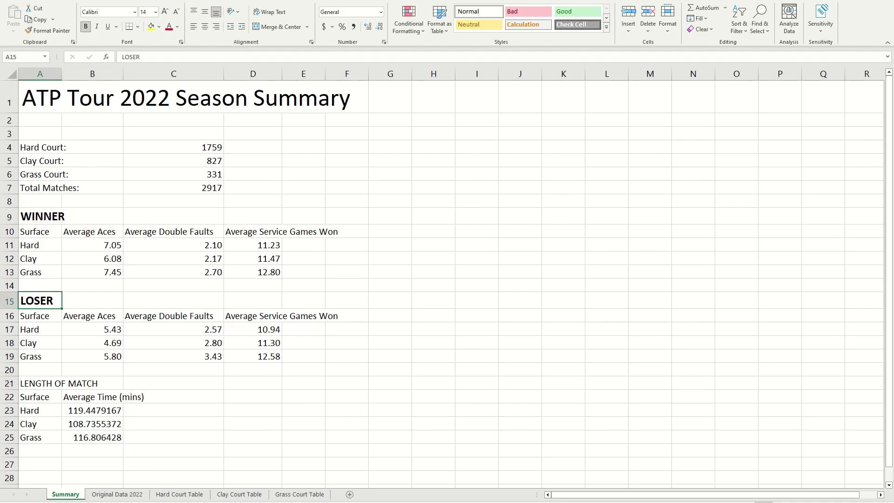
click(48, 31)
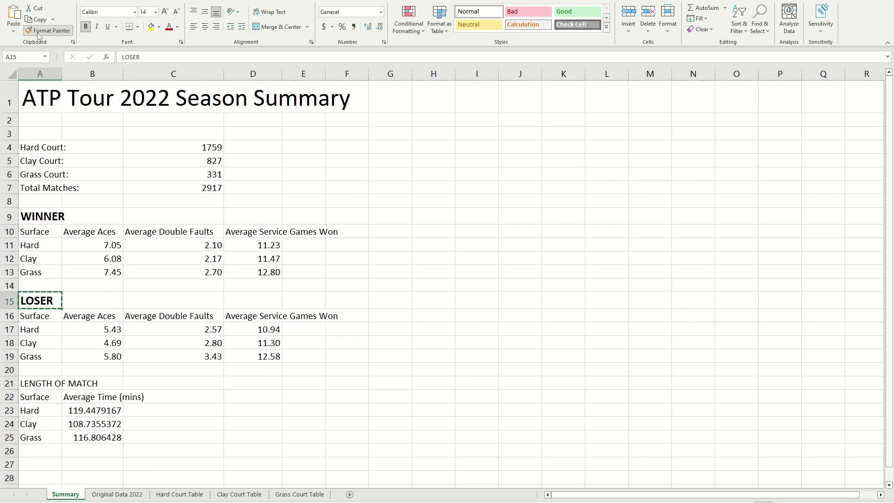
click(47, 386)
click(38, 399)
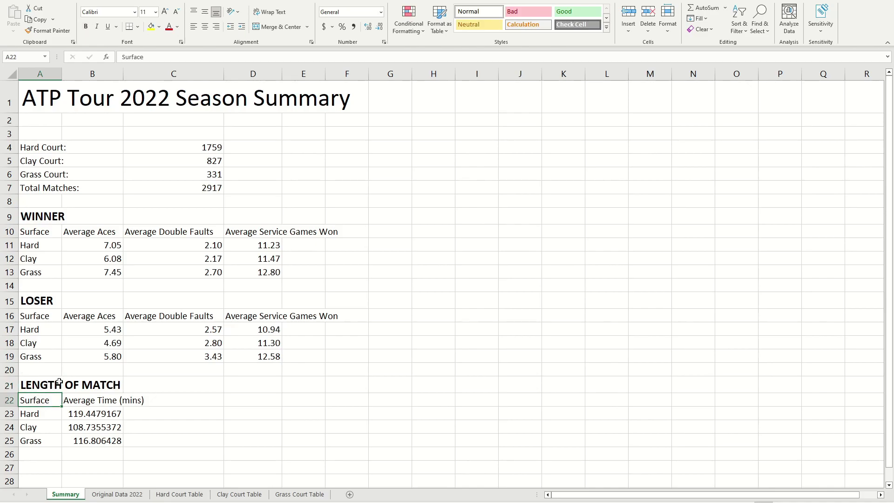
click(56, 383)
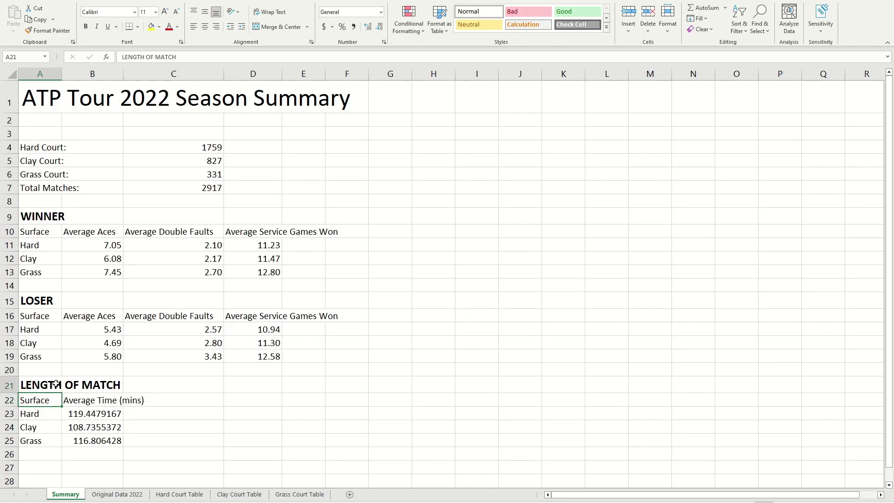
click(29, 400)
click(31, 385)
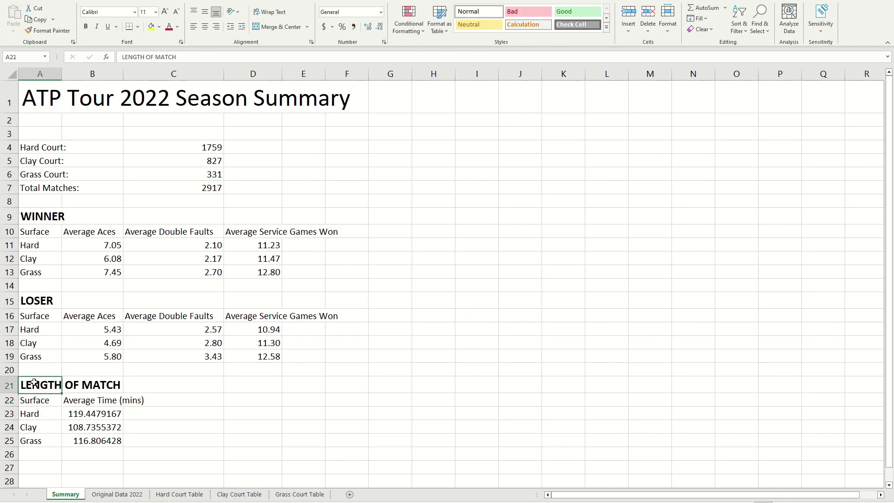
Reduce the average match times in B23:B25 under LENGTH OF MATCH to zero decimal places.
click(49, 295)
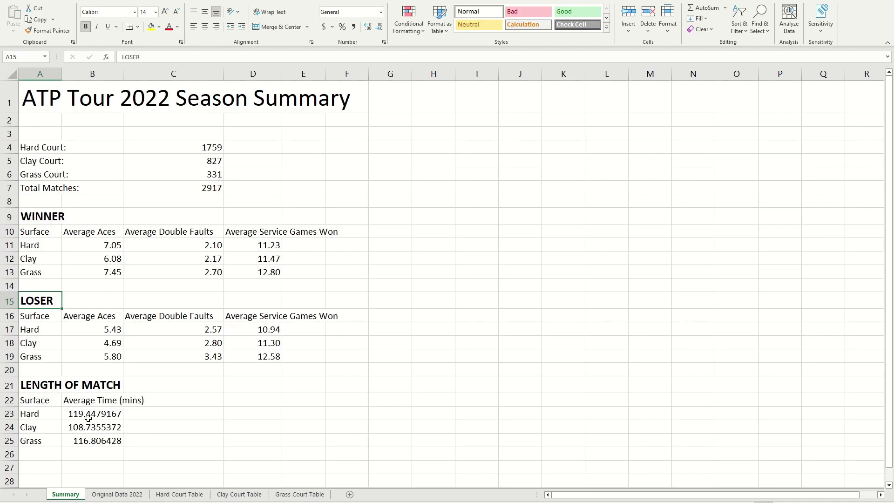
drag(90, 419, 110, 437)
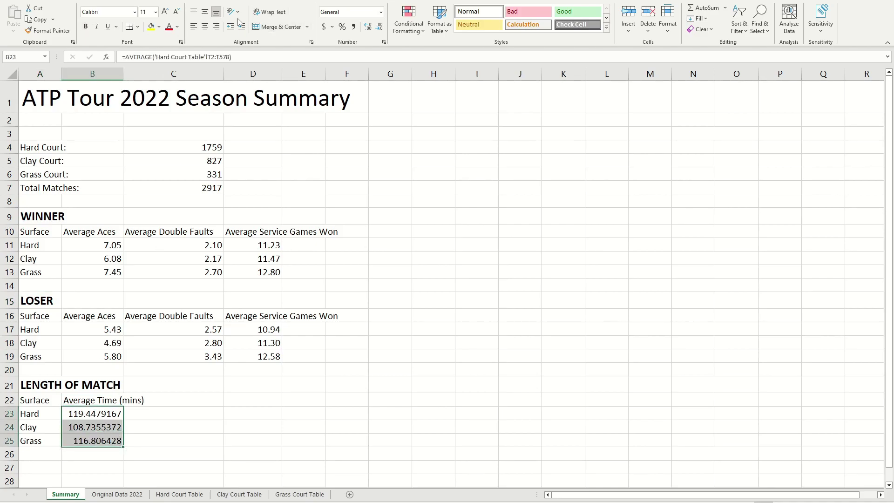
click(376, 28)
click(376, 28)
click(376, 28)
click(376, 28)
click(376, 28)
click(376, 28)
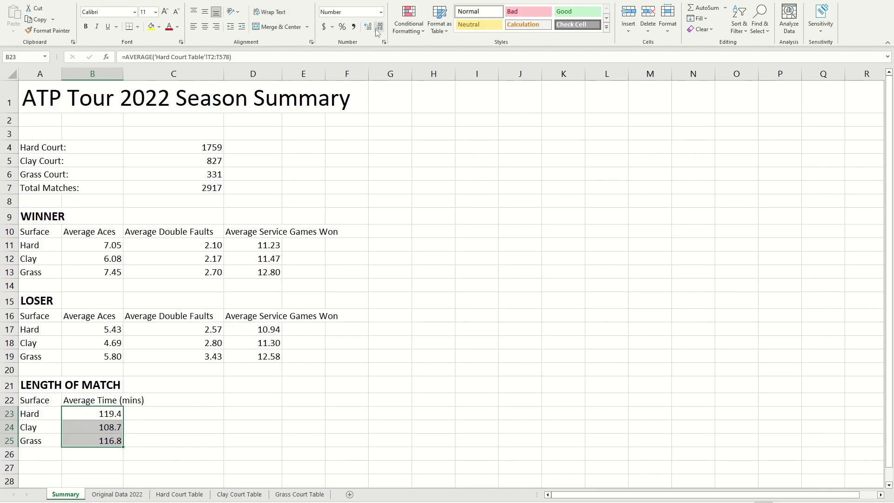
click(375, 29)
click(156, 438)
Review the average match times per surface along with the match counts and the winner and loser averages on the Summary sheet.
click(90, 426)
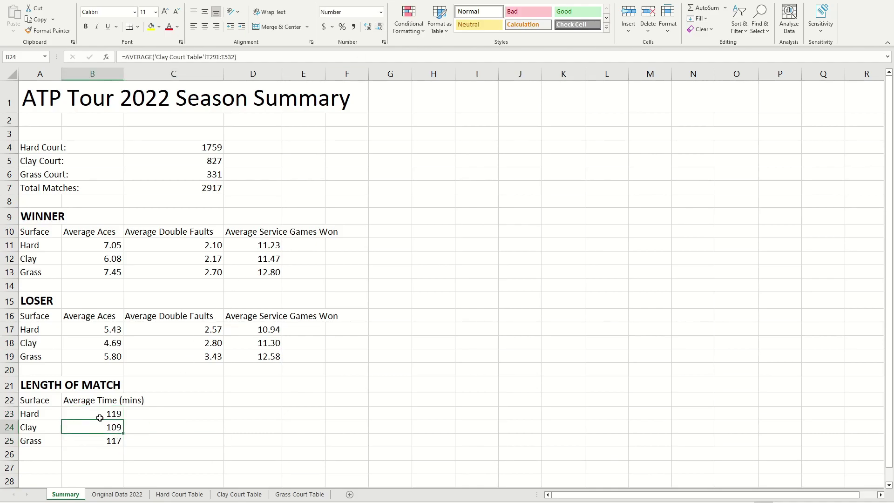
click(103, 414)
click(91, 428)
click(96, 439)
click(85, 428)
drag(30, 148, 344, 426)
click(261, 400)
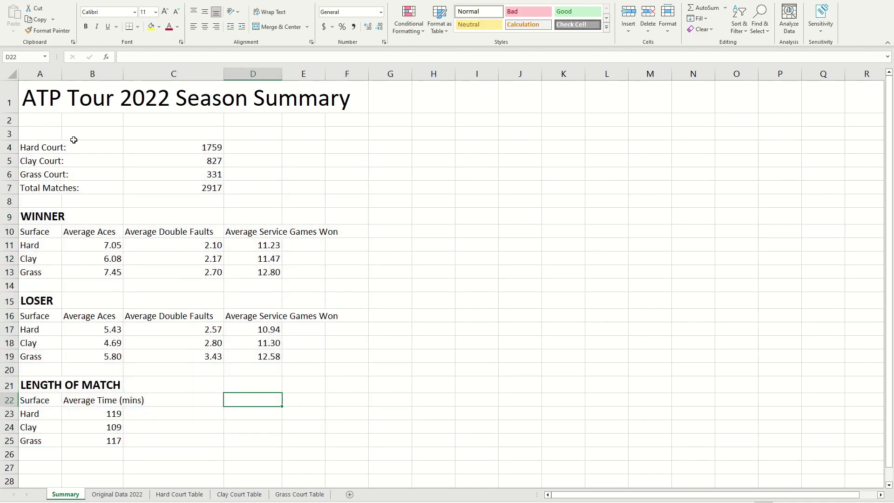
click(59, 142)
scroll(59, 142, down, 3)
scroll(59, 142, up, 3)
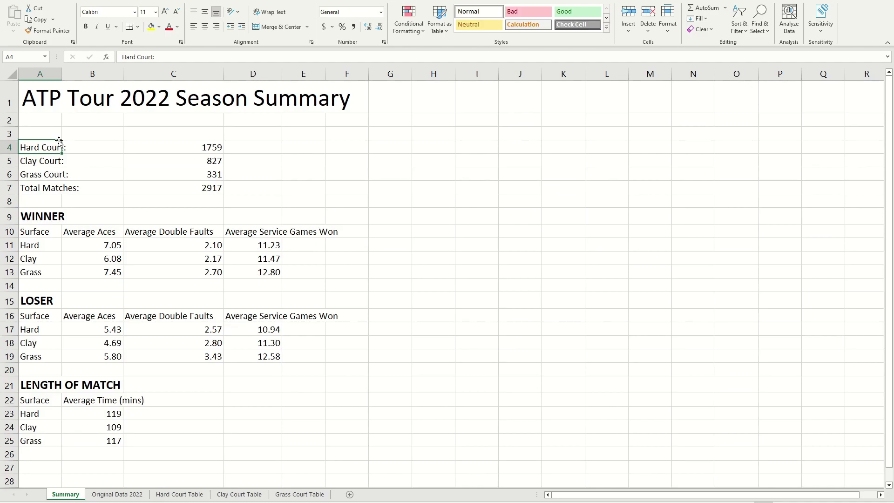
scroll(84, 178, down, 3)
scroll(85, 177, up, 3)
scroll(84, 177, down, 2)
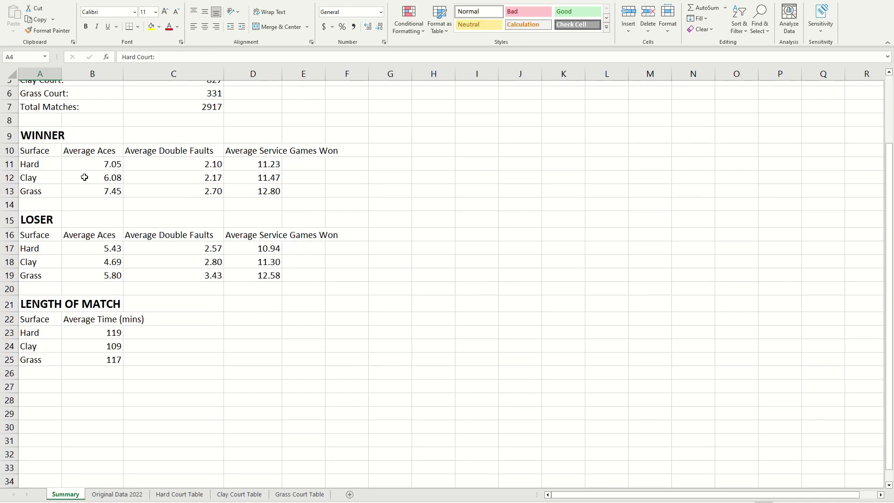
Look over the Original Data 2022, Hard Court Table and Clay Court Table sheets, and return to the Summary sheet.
click(41, 386)
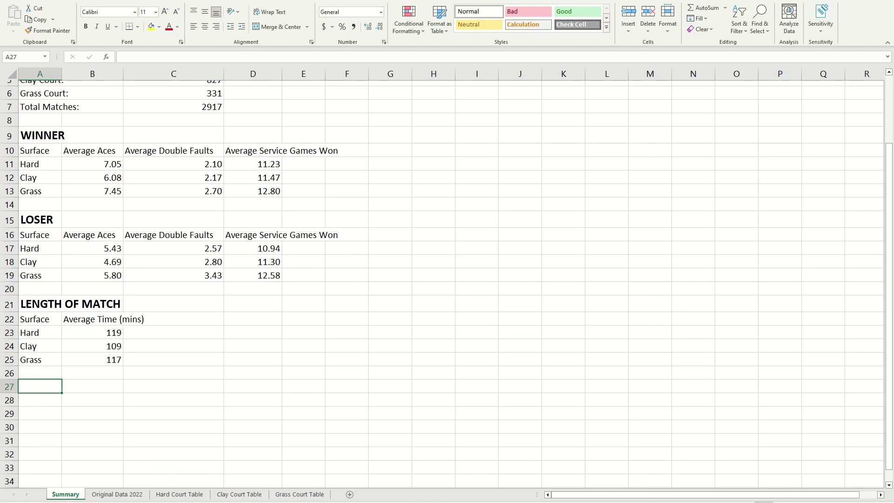
click(117, 495)
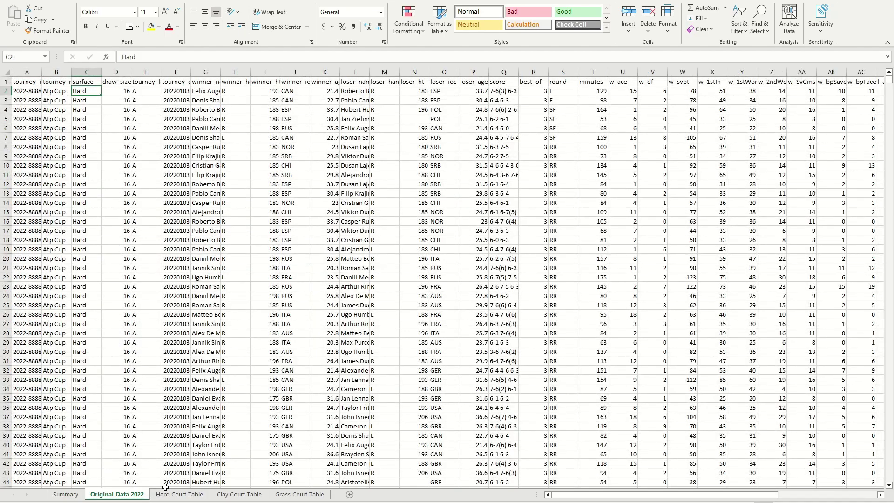
click(181, 495)
click(224, 493)
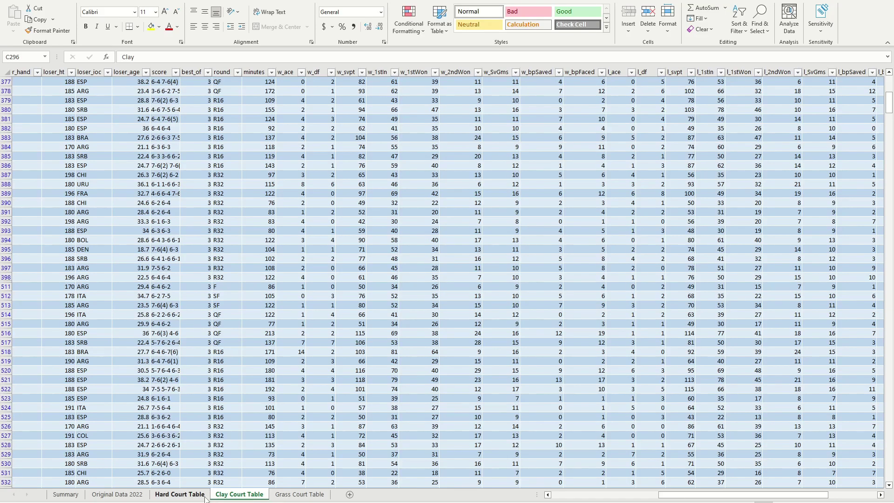
click(187, 495)
click(117, 494)
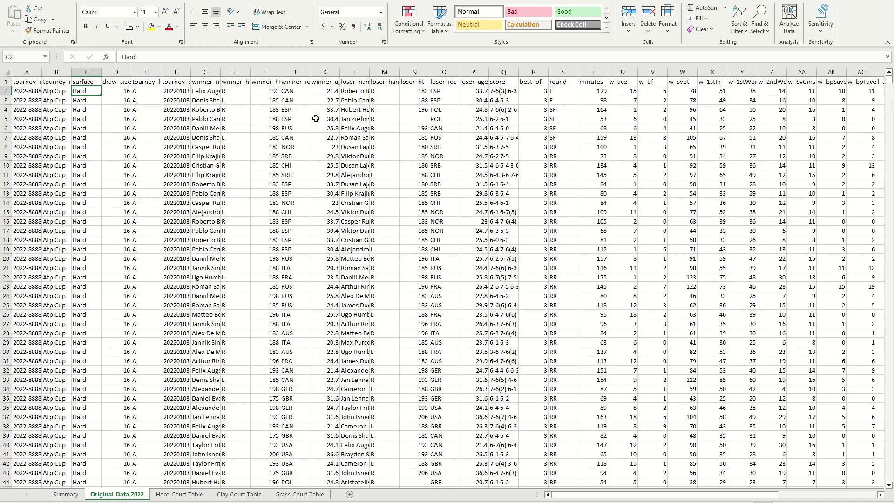
click(29, 91)
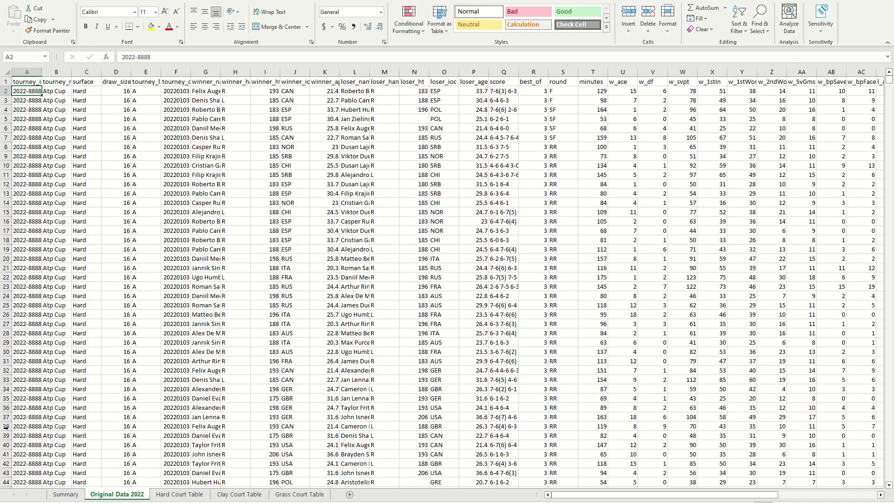
click(66, 495)
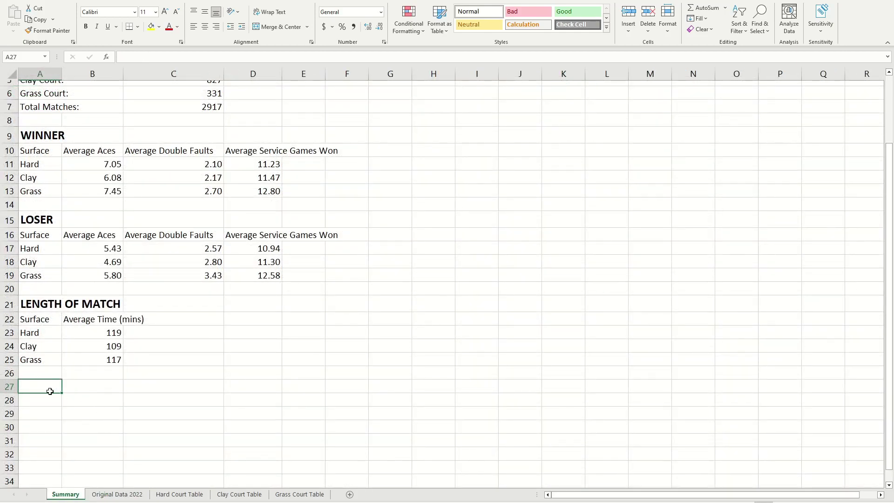
click(42, 404)
click(36, 422)
click(48, 390)
click(43, 421)
click(57, 439)
click(94, 402)
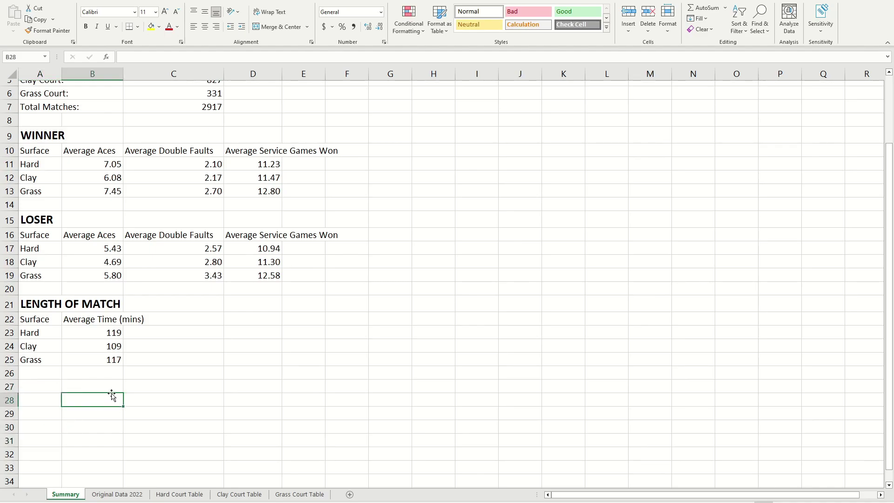
click(106, 416)
click(119, 395)
click(177, 397)
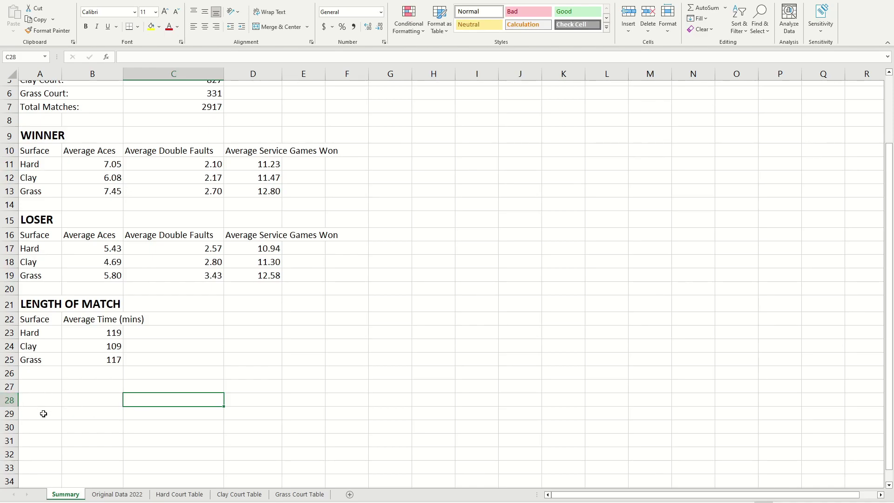
Enter the column headings Grand Slam Name, Winner and Rank in cells A29:C29 of the Summary sheet.
click(39, 414)
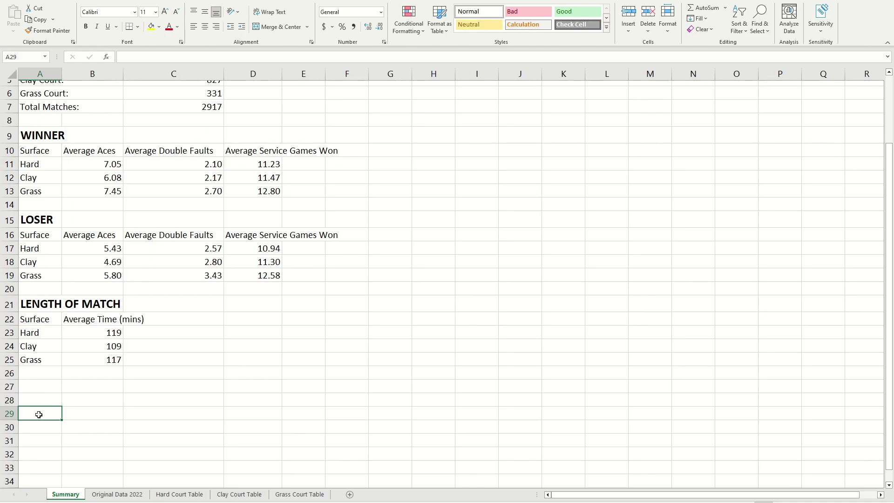
text(Grand Slam Name)
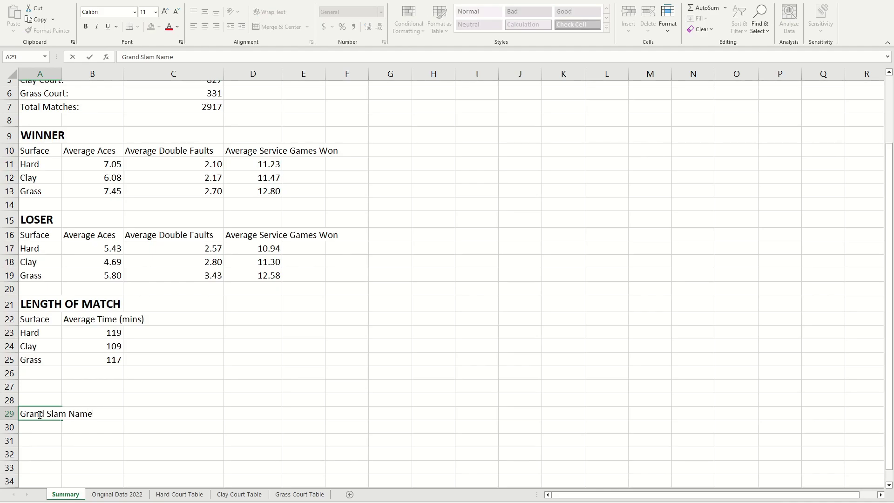
key(Tab)
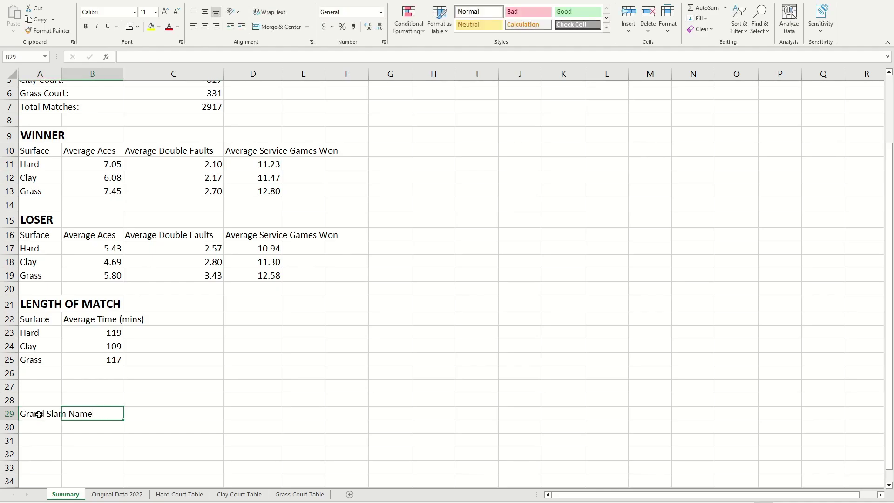
text(Winner)
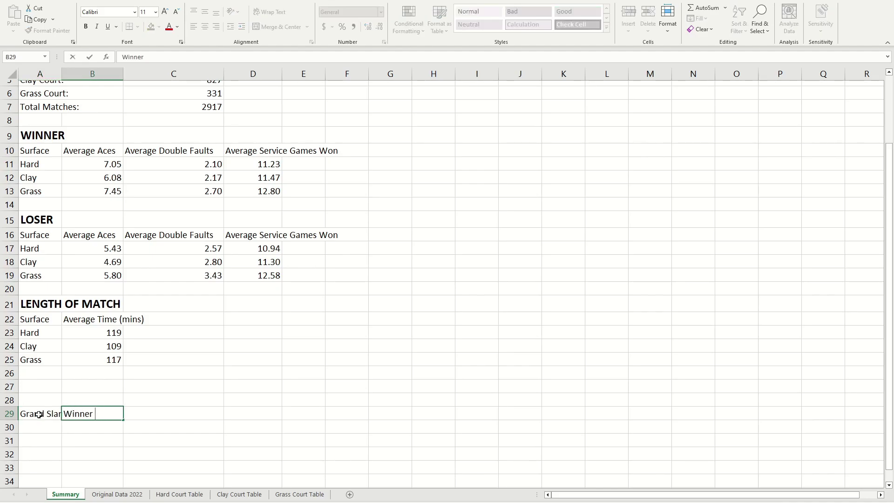
key(Tab)
text(Rank)
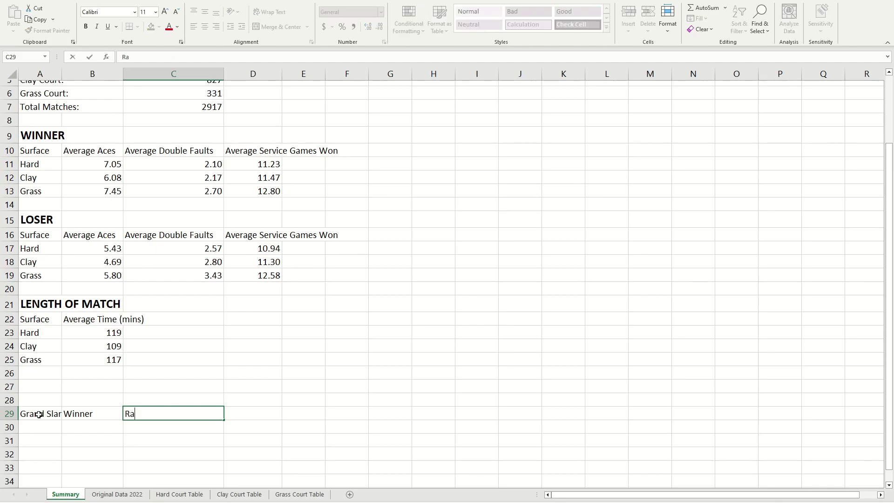
click(39, 414)
click(71, 438)
Autofit the width of column A on the Summary sheet so the Grand Slam Name heading fits.
click(44, 423)
click(43, 415)
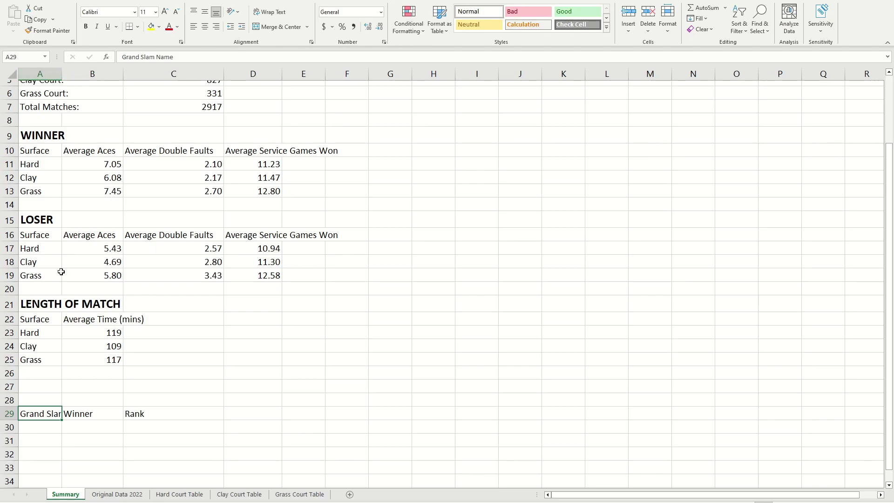
double_click(63, 76)
click(89, 425)
click(109, 400)
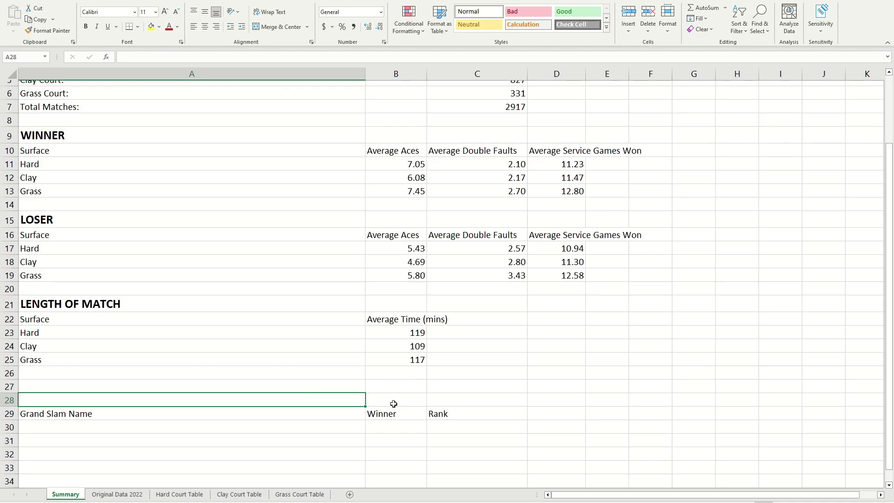
click(236, 389)
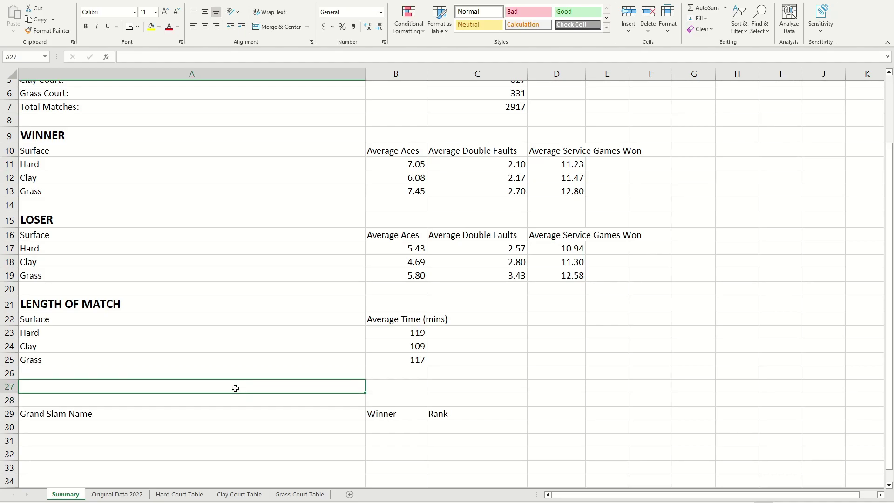
List Australian Open, French Open, Wimbledon and US Open in A30:A33 under Grand Slam Name.
click(231, 435)
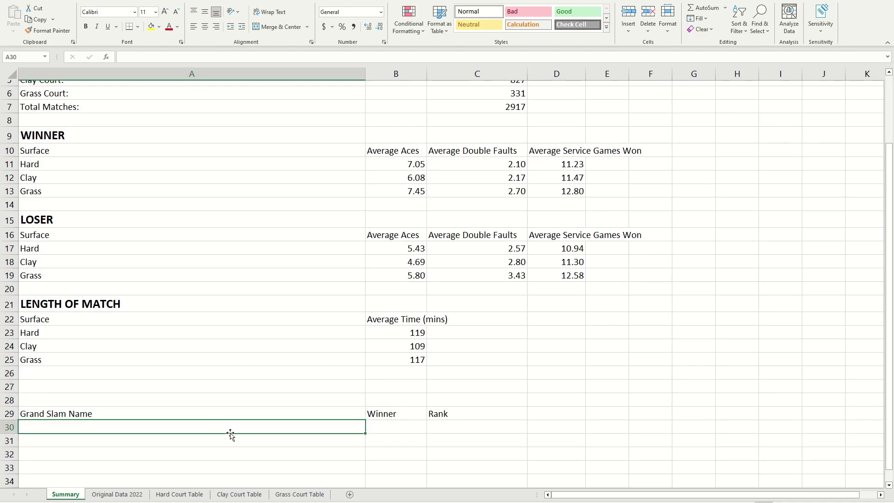
text(Austr)
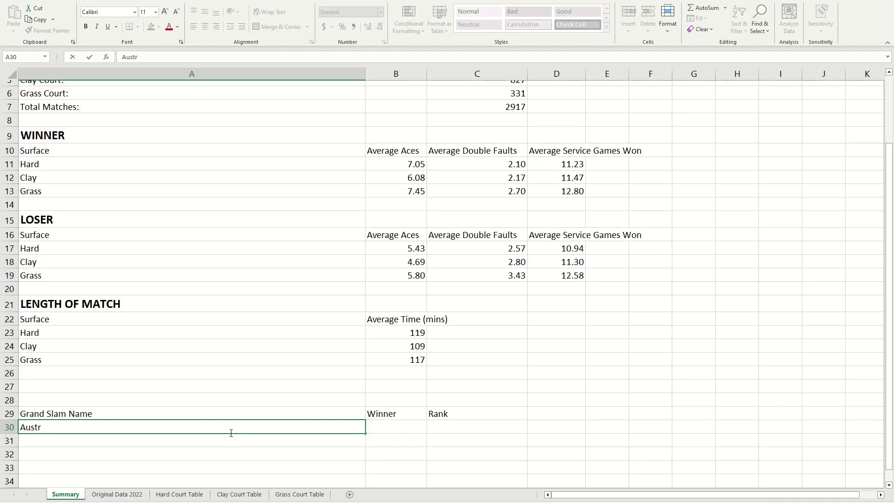
text(alian Open)
key(Return)
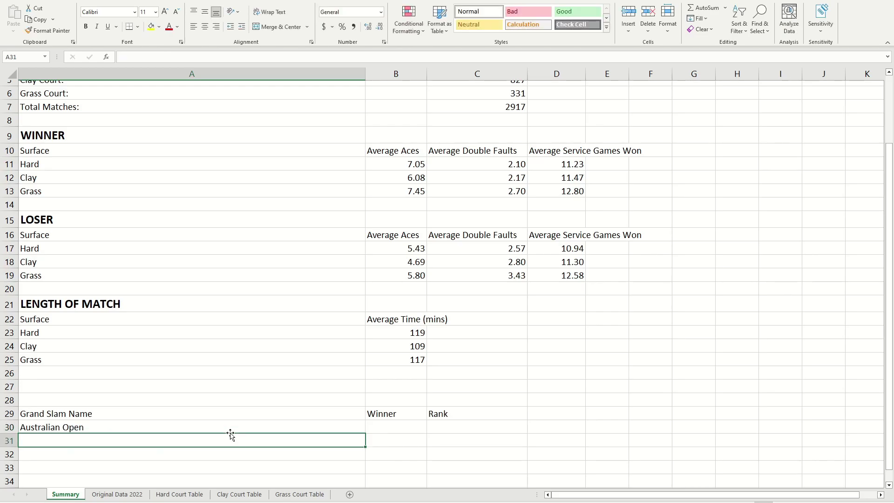
text(French Open)
key(Return)
text(Wimbledon)
key(Return)
text(US Open)
click(332, 412)
click(376, 434)
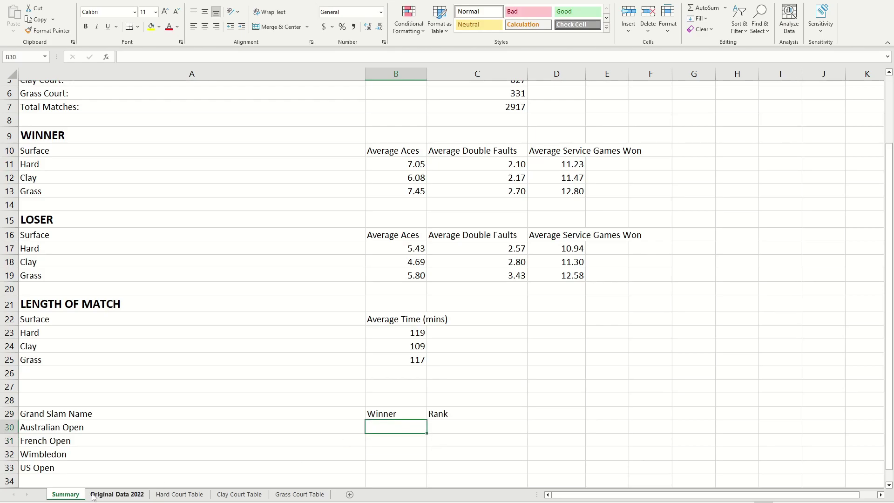
Add a new worksheet after Original Data 2022 and name it Grand Slam Reference.
click(117, 494)
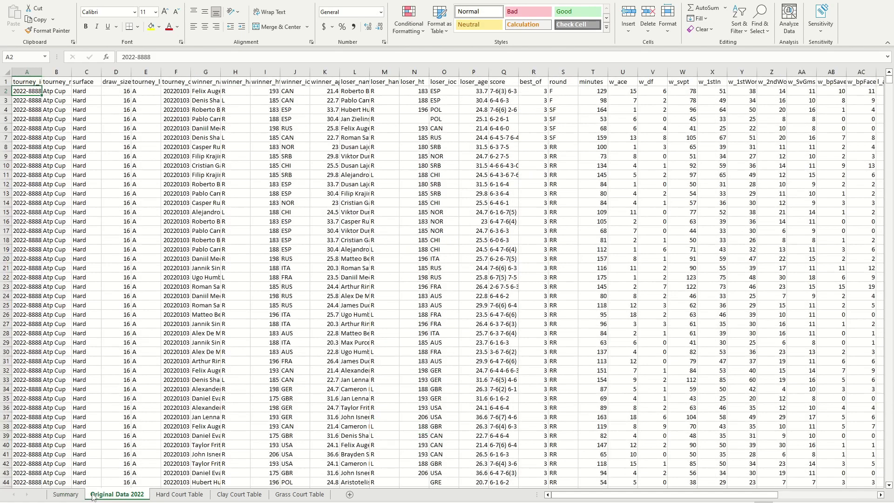
click(35, 83)
click(349, 494)
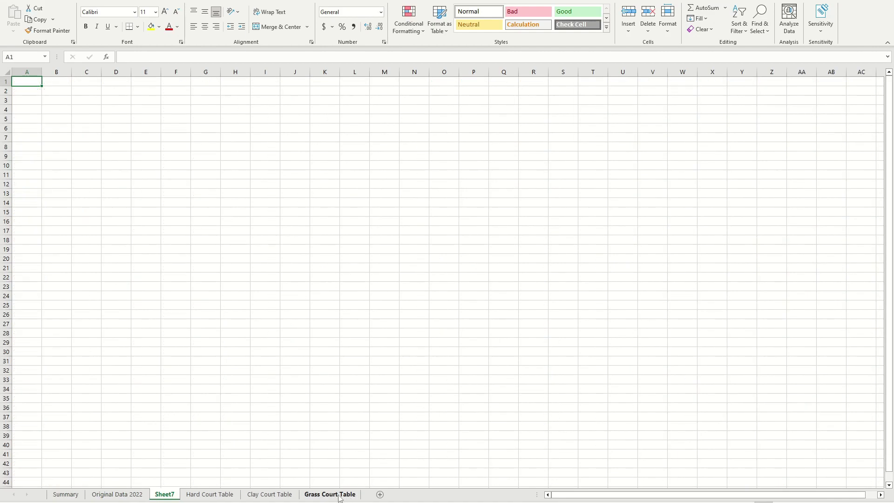
double_click(164, 494)
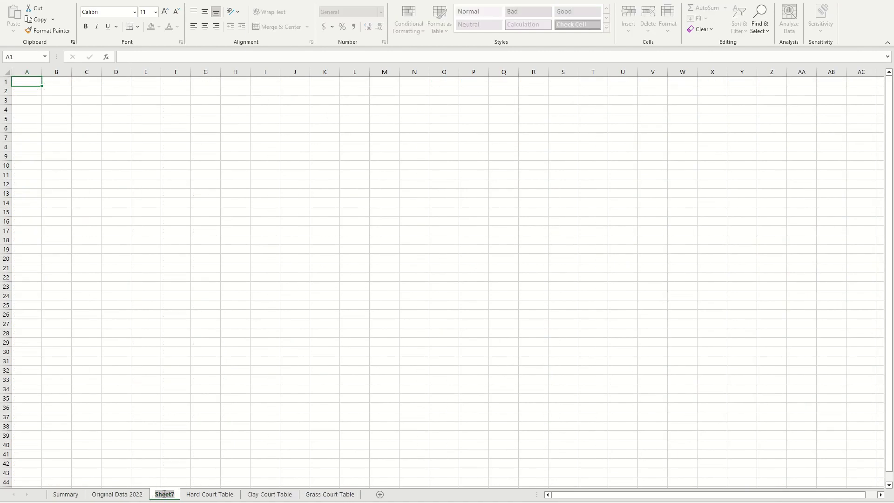
text(Grand Slam)
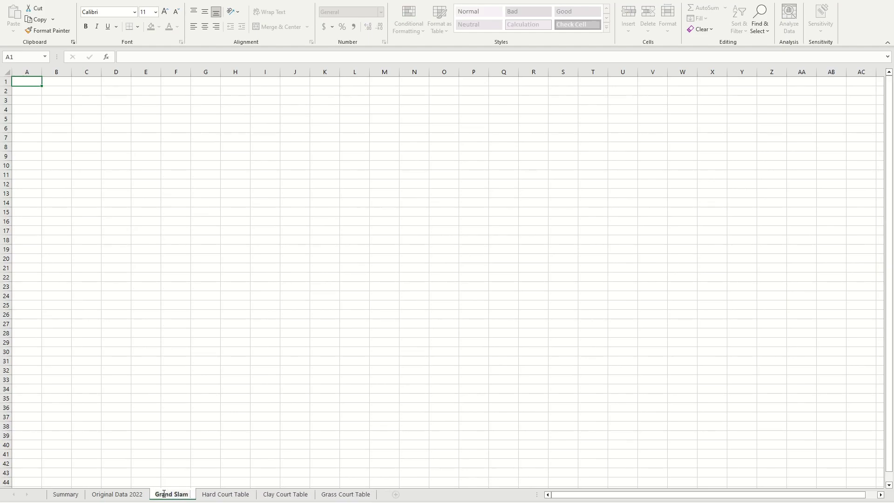
text( Reference)
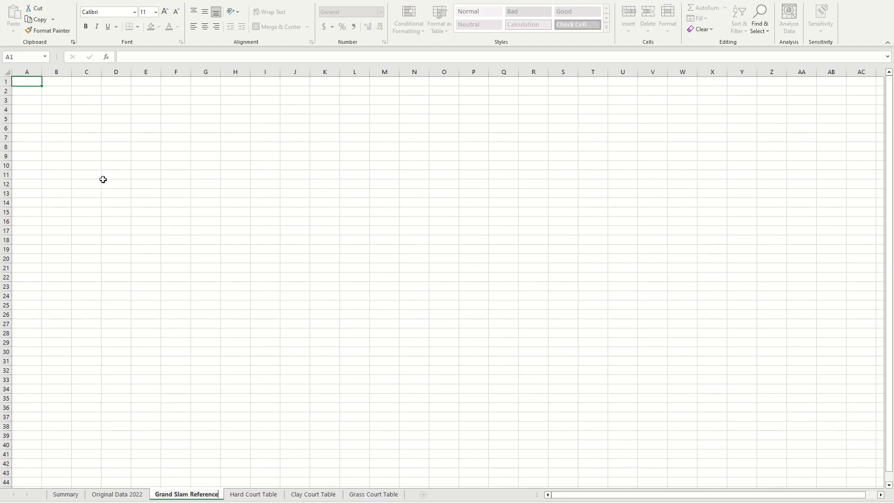
click(86, 164)
click(32, 89)
Copy the whole dataset from the Original Data 2022 sheet into Grand Slam Reference, starting at cell A1.
click(117, 494)
key(ctrl+shift+End)
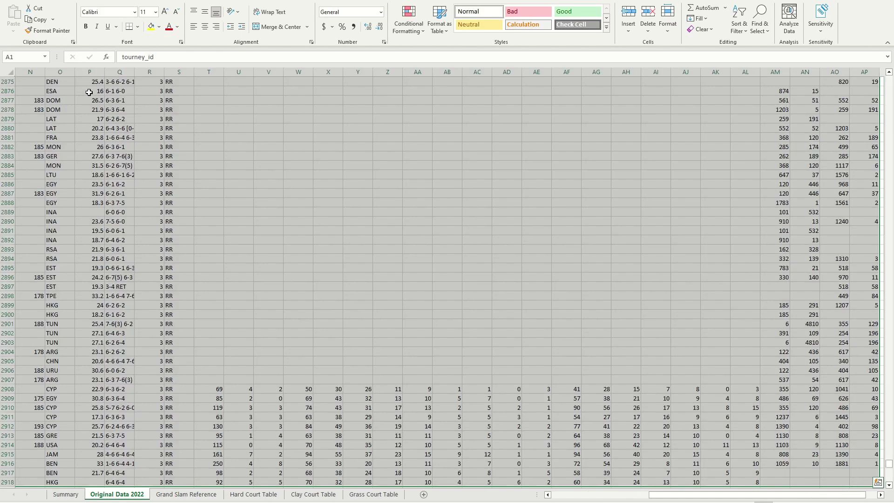
key(ctrl+c)
click(240, 423)
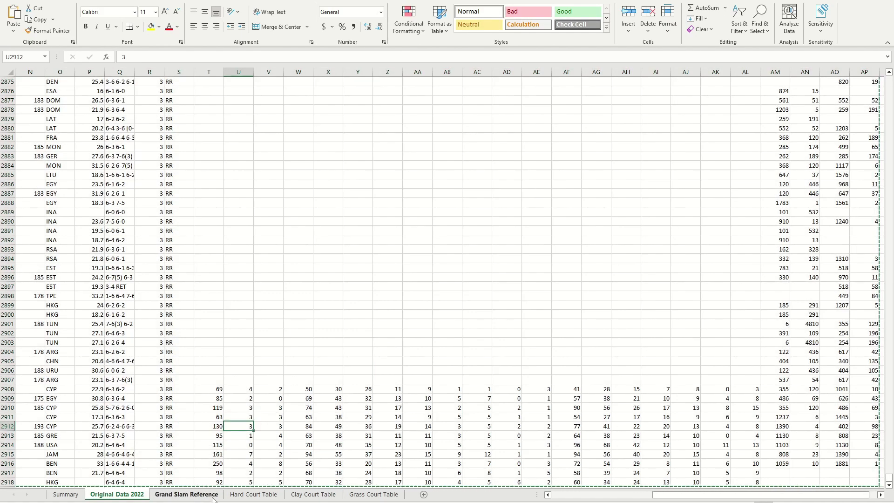
click(186, 494)
click(44, 83)
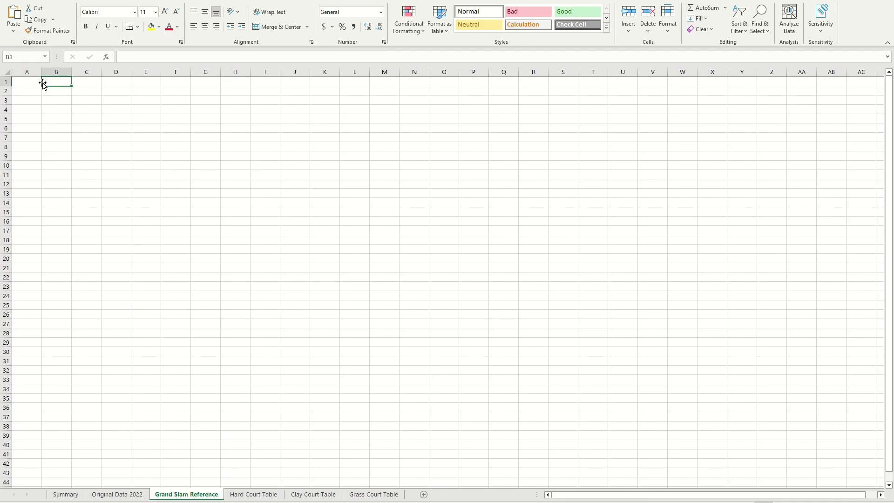
click(31, 83)
key(ctrl+v)
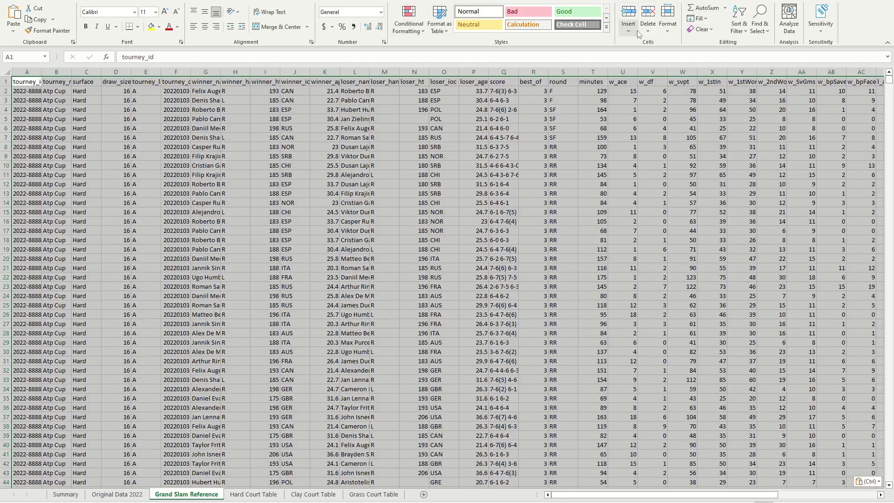
Format the pasted data on Grand Slam Reference as a table with headers, using a light blue medium style.
click(439, 21)
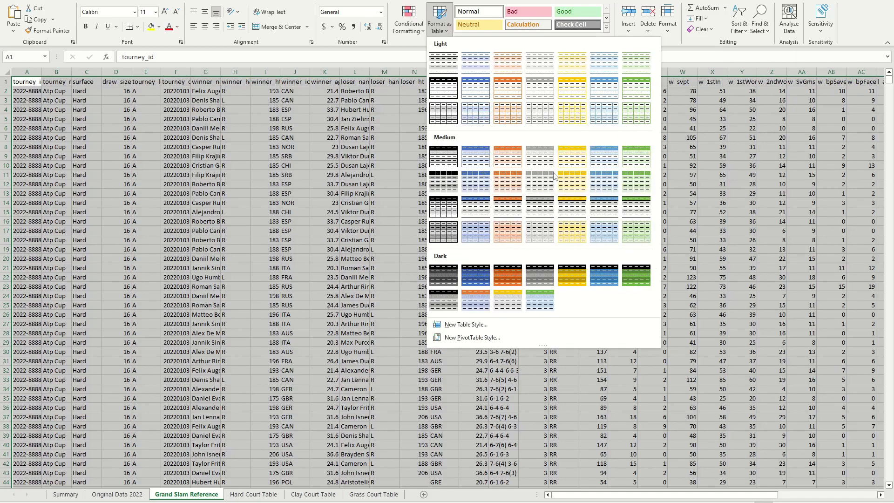
click(604, 182)
click(588, 281)
click(186, 156)
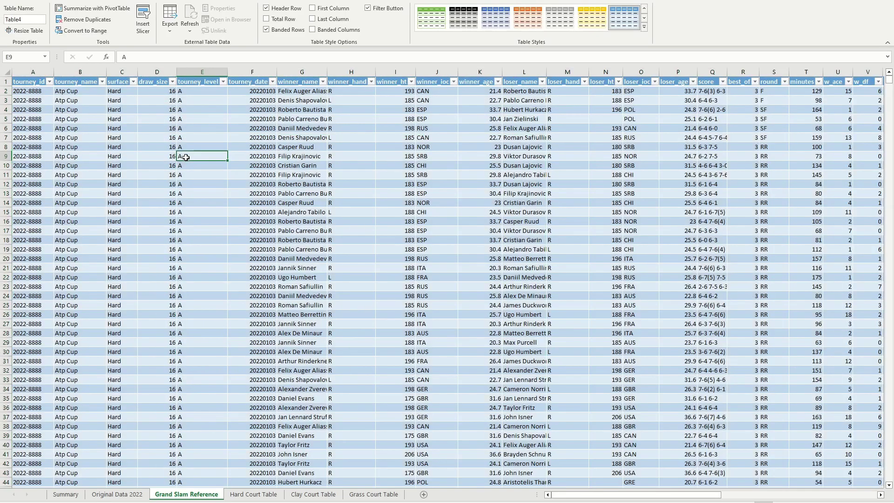
click(117, 494)
click(65, 495)
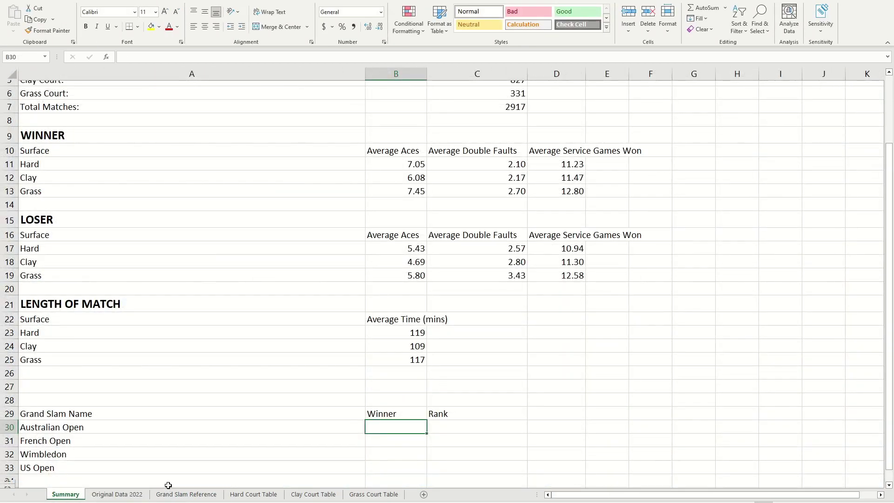
click(186, 494)
click(58, 497)
click(212, 495)
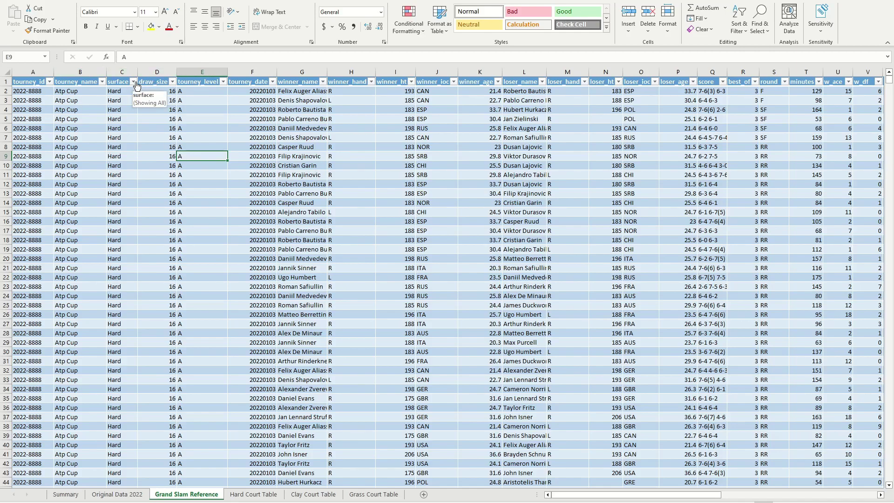
Filter the tourney_name column of the Grand Slam Reference table to show only Australian Open.
click(102, 81)
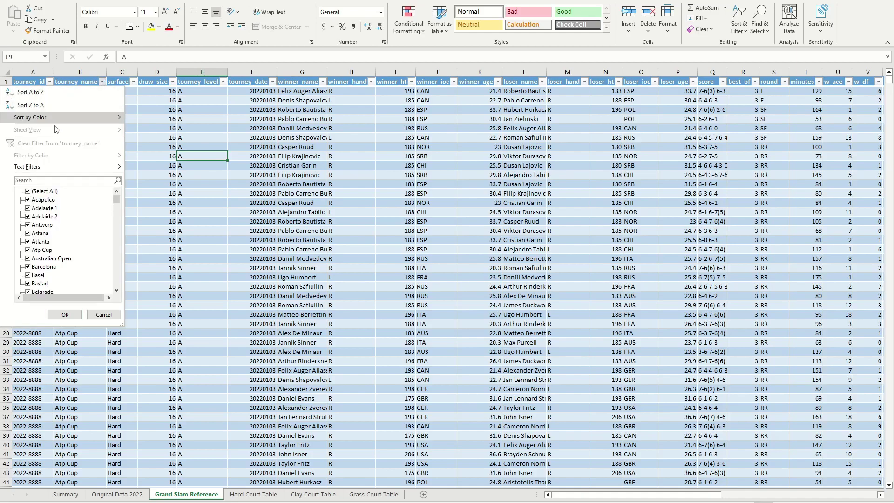
click(28, 191)
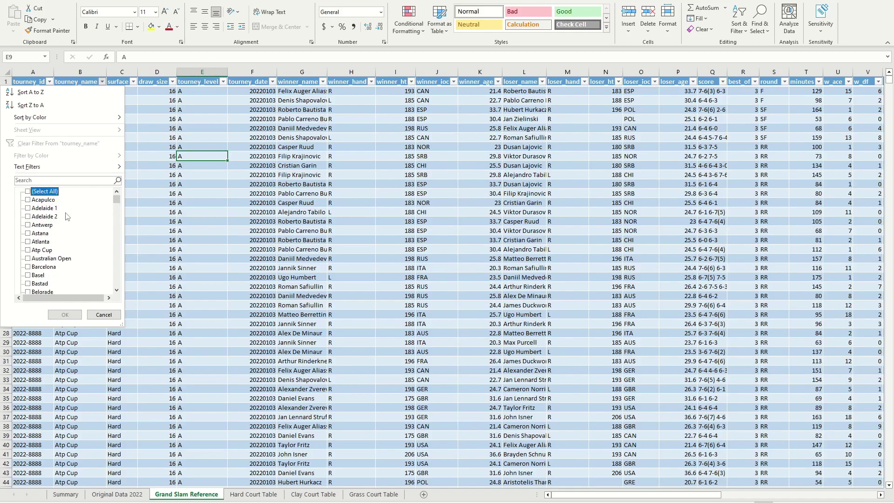
click(29, 259)
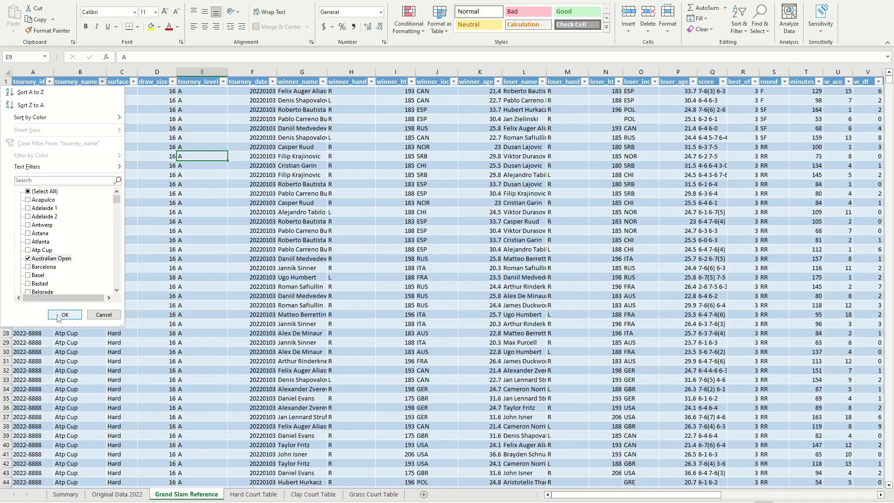
click(65, 315)
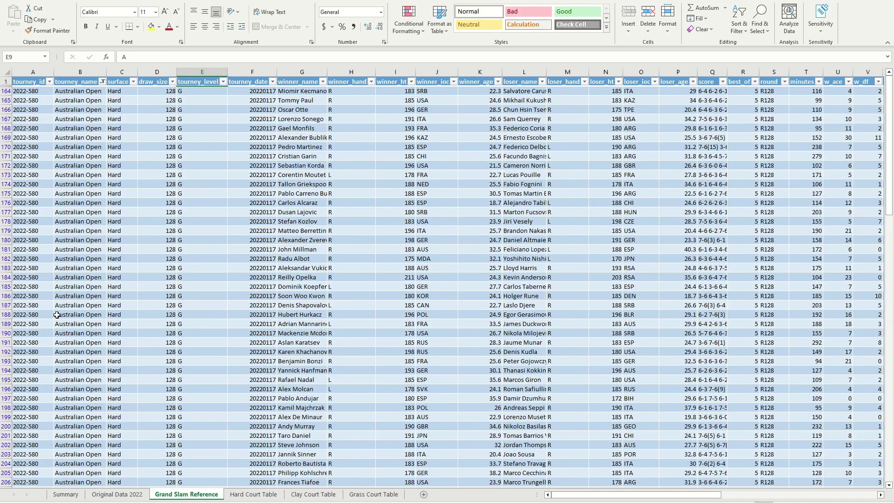
scroll(452, 247, down, 1)
scroll(452, 247, up, 1)
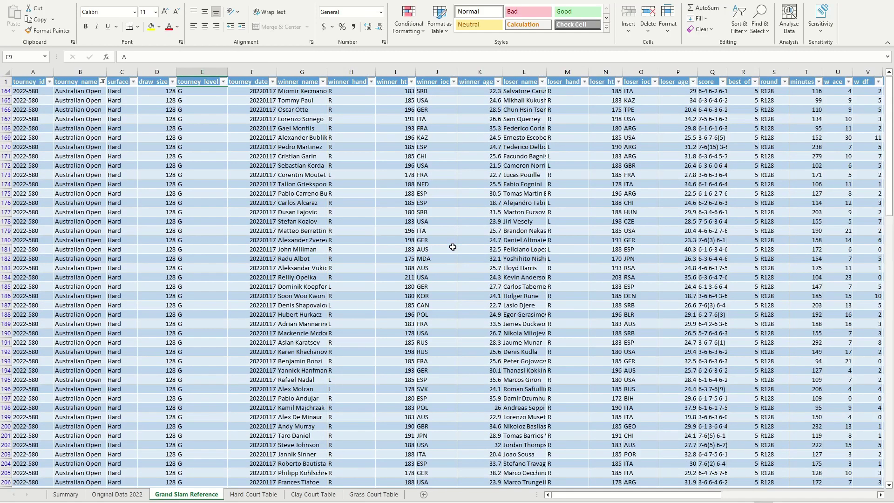
Filter the round column of the Grand Slam Reference table to show only F, the final.
click(485, 150)
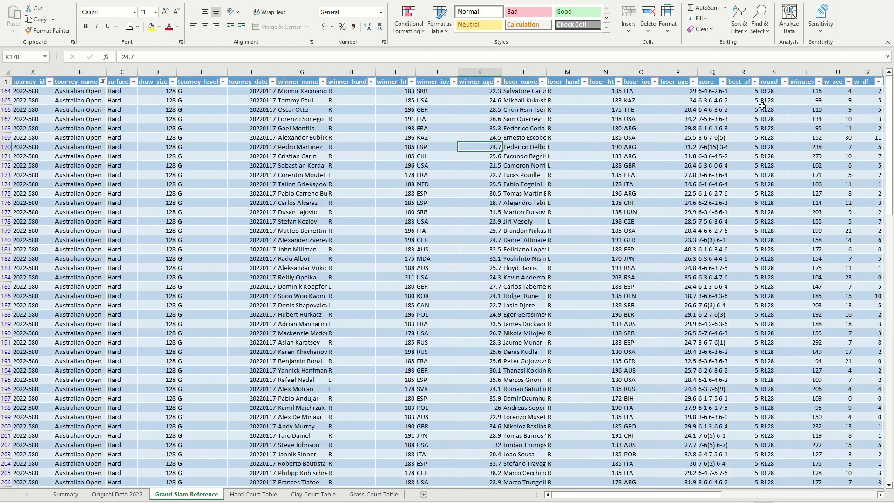
click(760, 91)
click(785, 82)
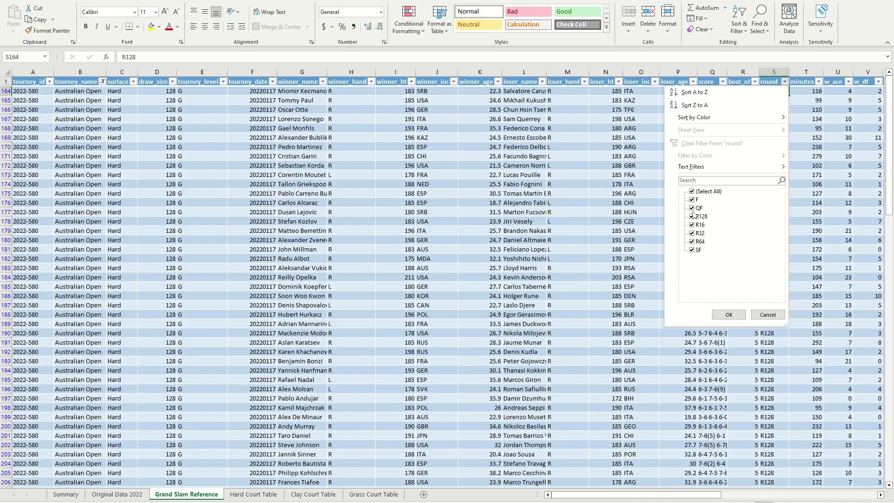
click(694, 192)
click(693, 200)
click(729, 316)
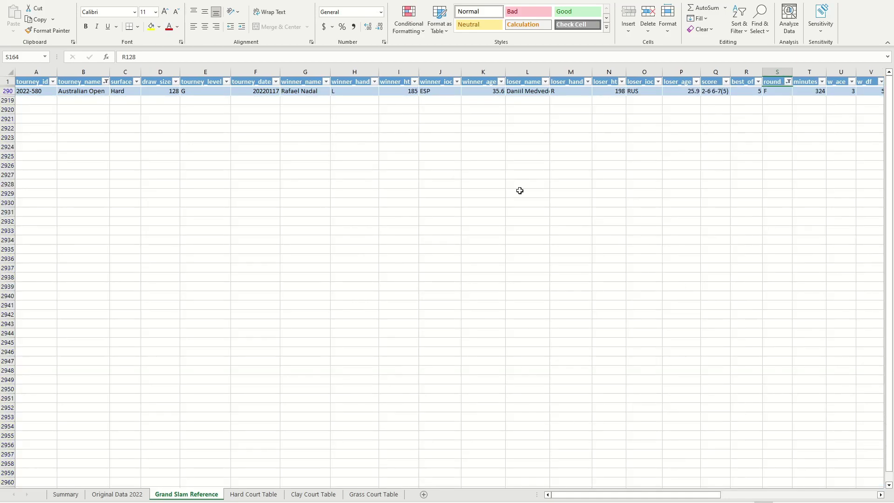
click(315, 92)
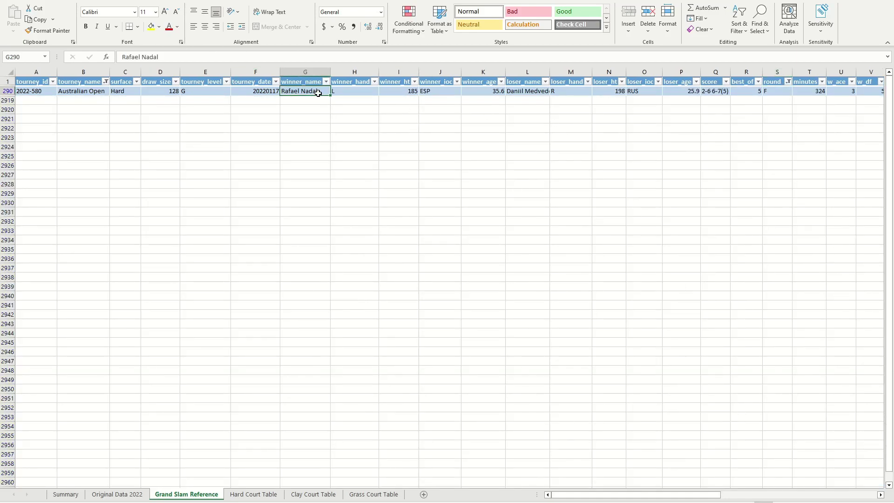
click(248, 98)
click(311, 92)
click(539, 92)
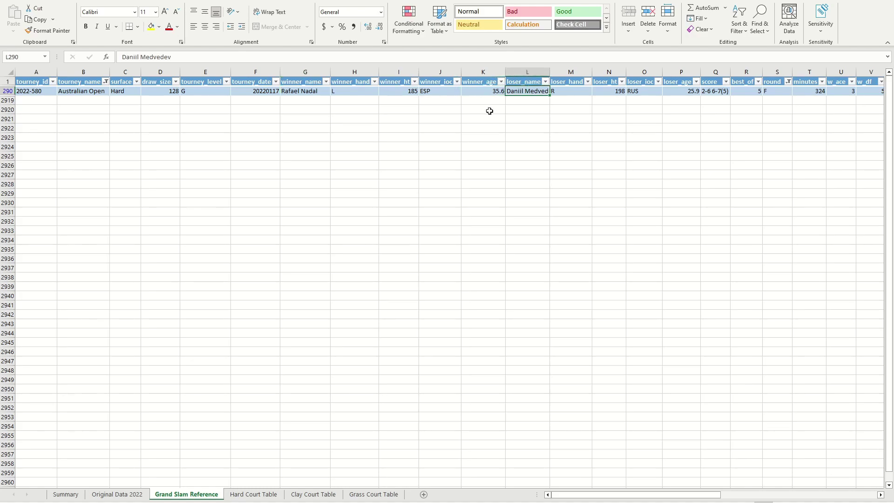
click(274, 92)
click(305, 92)
Link Summary cell B30, the Australian Open winner, to the winner_name cell in row 290 of Grand Slam Reference.
click(65, 494)
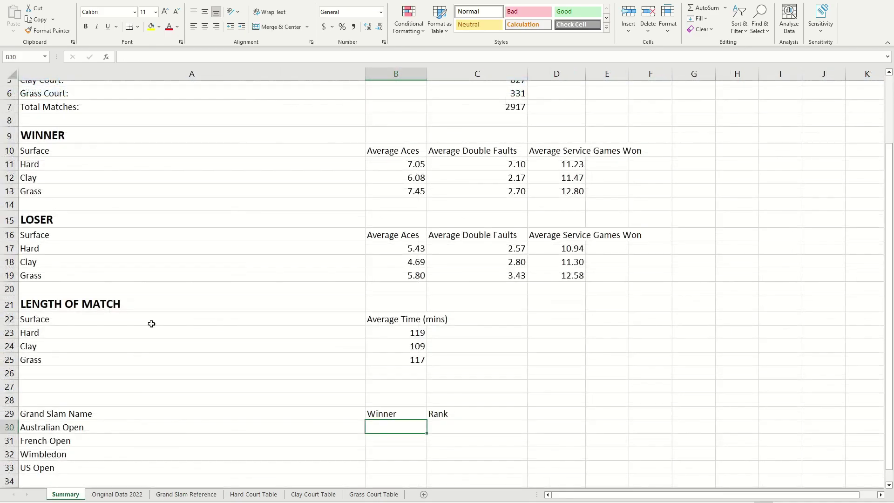
text(=)
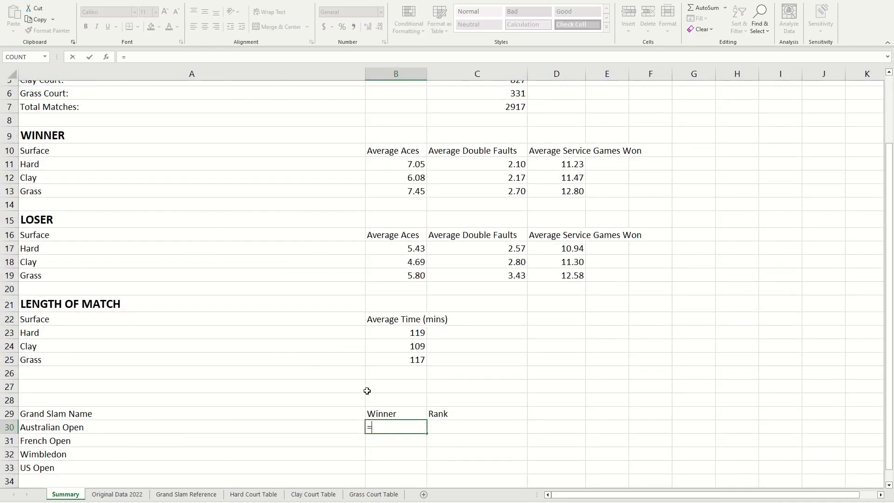
click(181, 497)
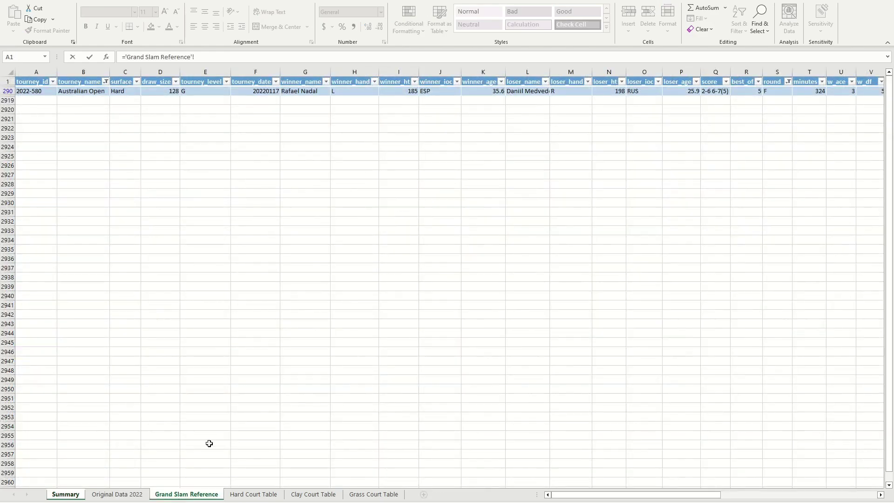
click(292, 92)
key(Return)
Link Summary cell C30, the Australian Open winner's rank, to the winner_rank cell in row 290 of Grand Slam Reference.
click(462, 424)
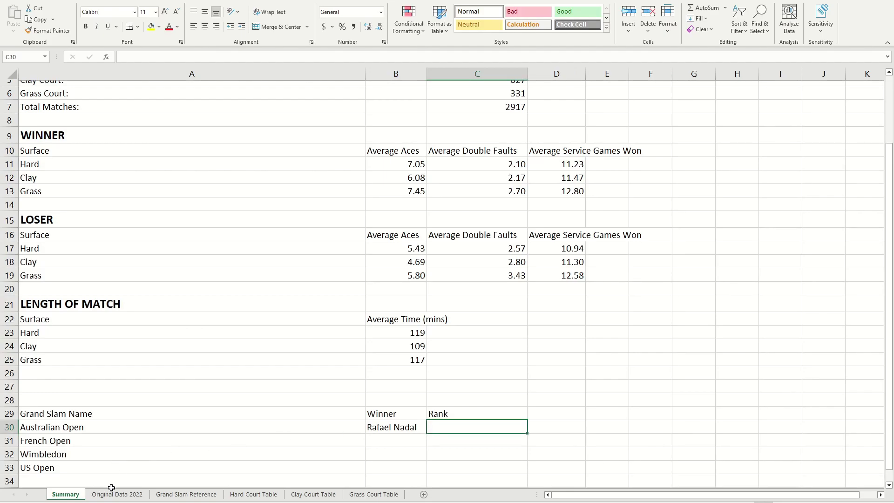
click(196, 497)
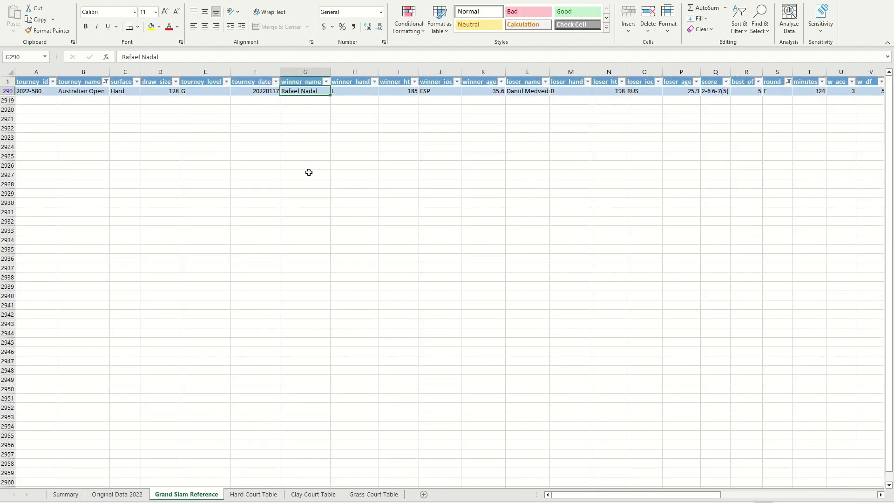
click(65, 494)
text(=)
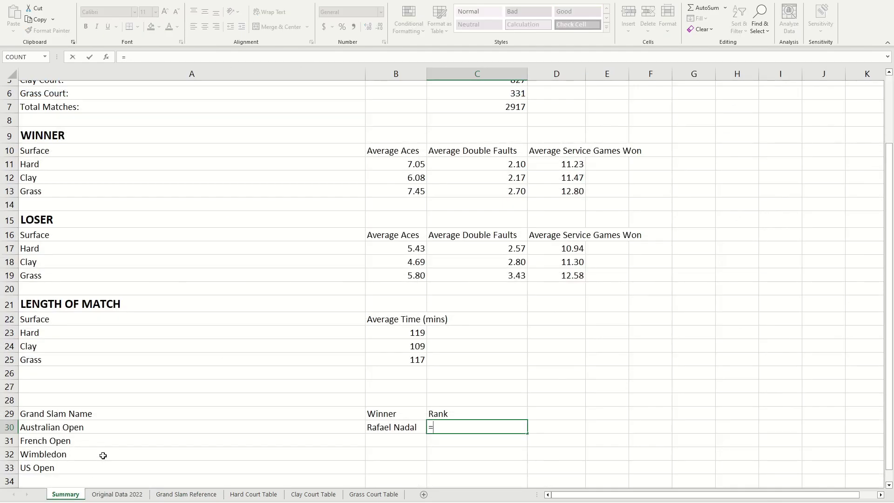
click(183, 499)
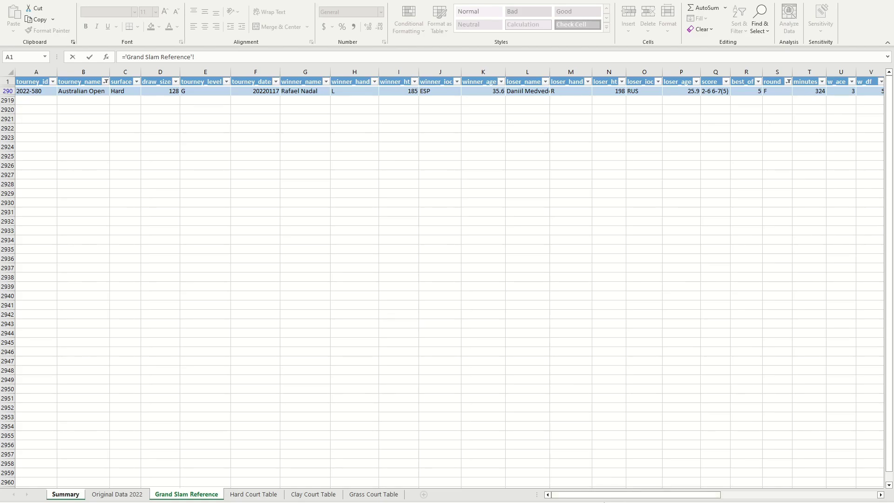
drag(612, 501, 806, 472)
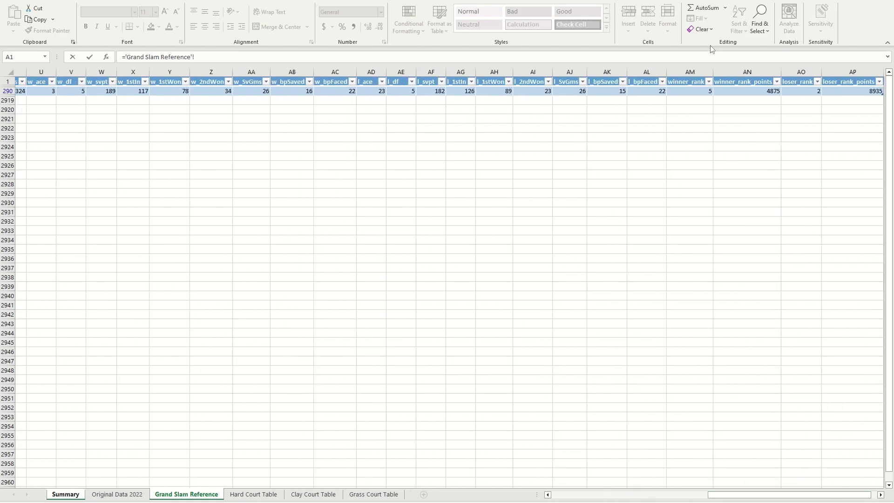
click(687, 93)
key(Return)
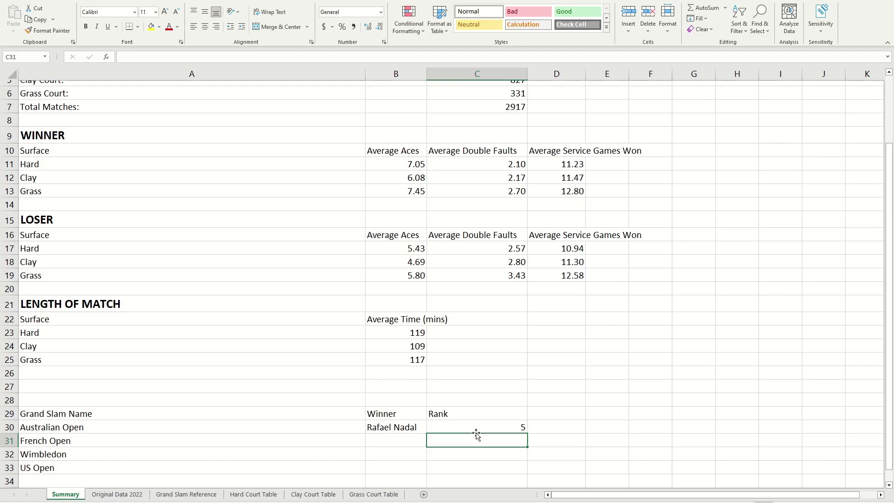
Filter the tourney_name column of the Grand Slam Reference table to show only Roland Garros.
click(396, 445)
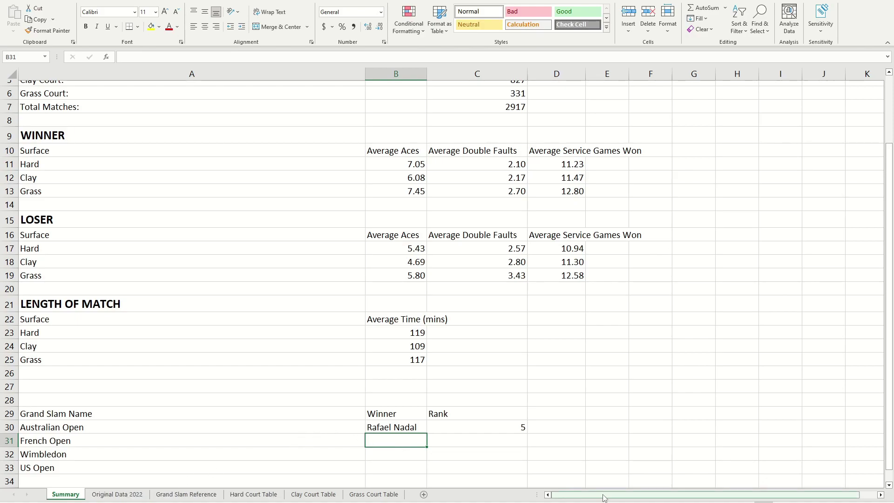
click(78, 442)
click(373, 450)
click(394, 442)
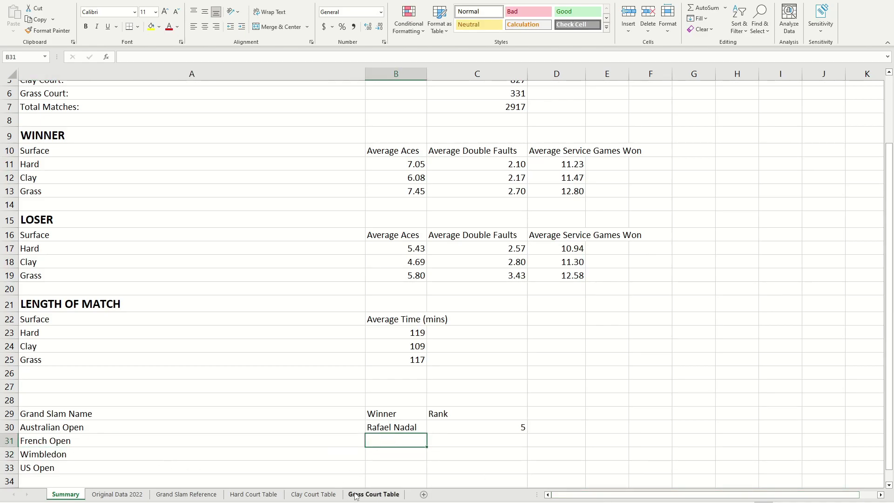
click(183, 495)
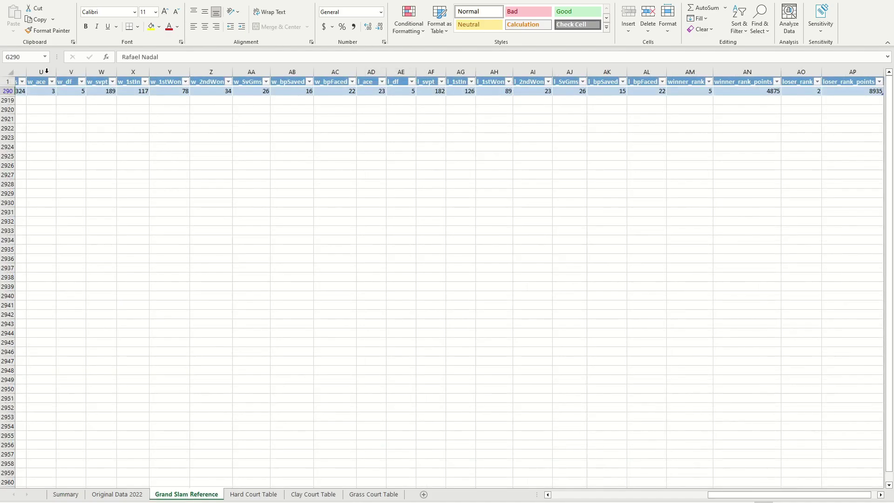
drag(733, 496, 484, 502)
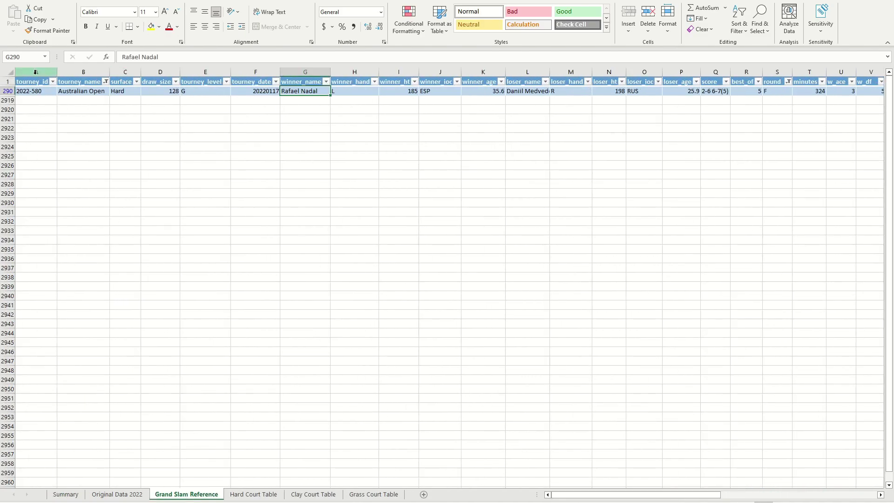
click(105, 82)
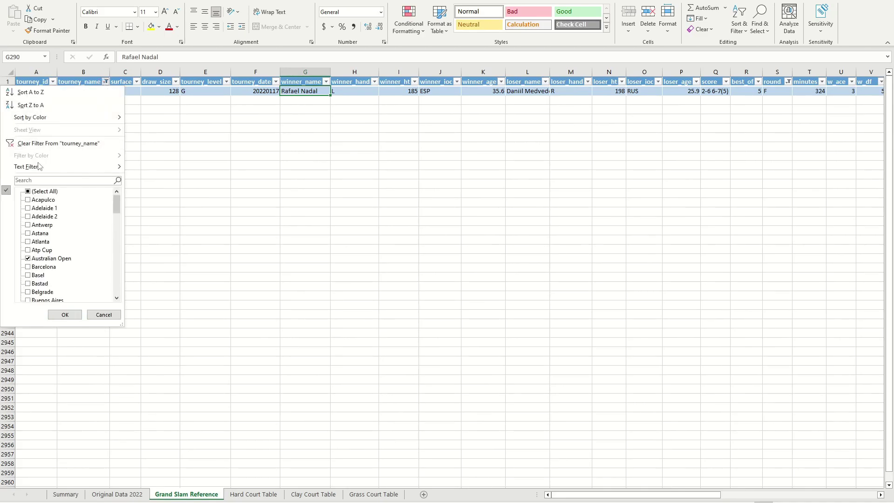
click(29, 192)
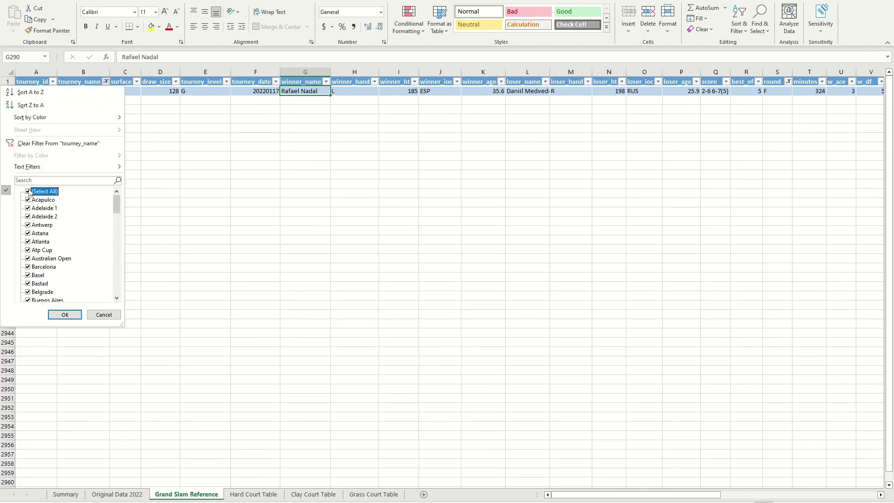
click(29, 191)
scroll(55, 221, down, 10)
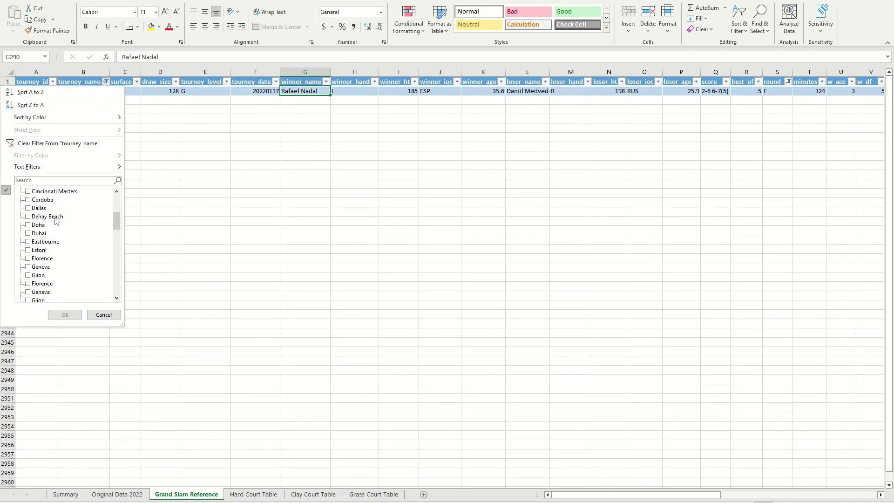
scroll(55, 220, down, 2)
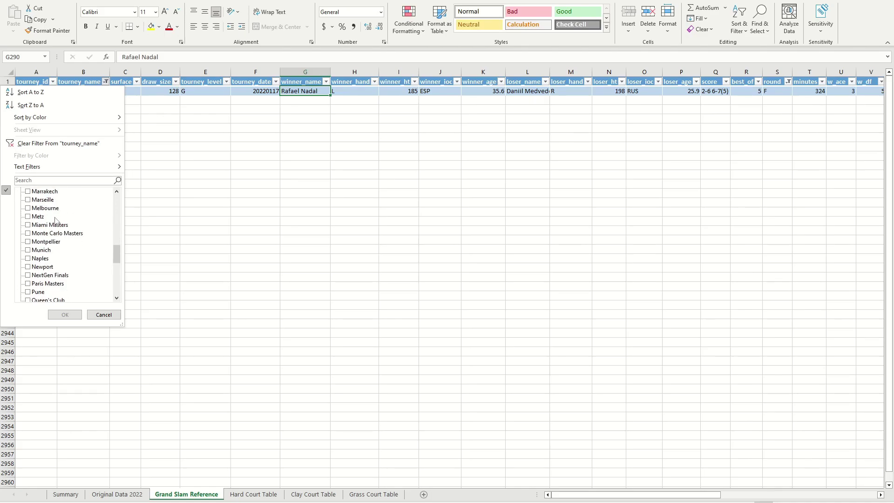
scroll(55, 221, down, 3)
scroll(55, 220, up, 10)
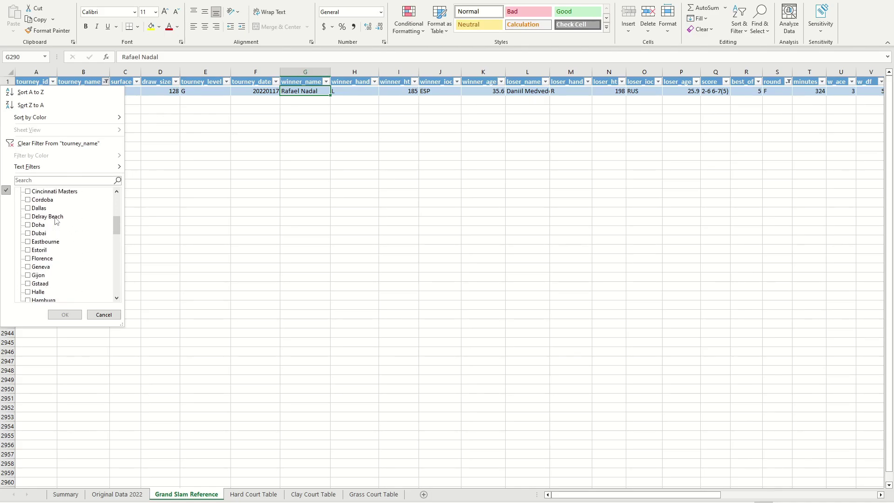
scroll(57, 221, down, 2)
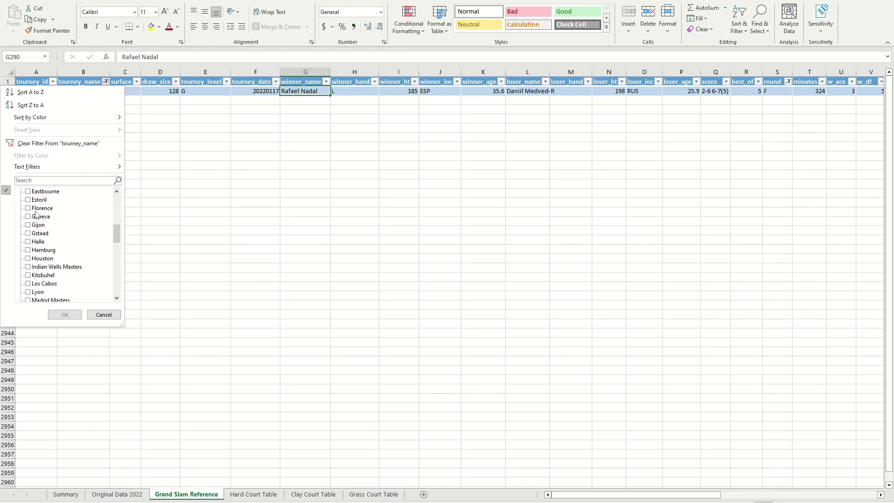
scroll(53, 216, down, 5)
scroll(53, 217, up, 2)
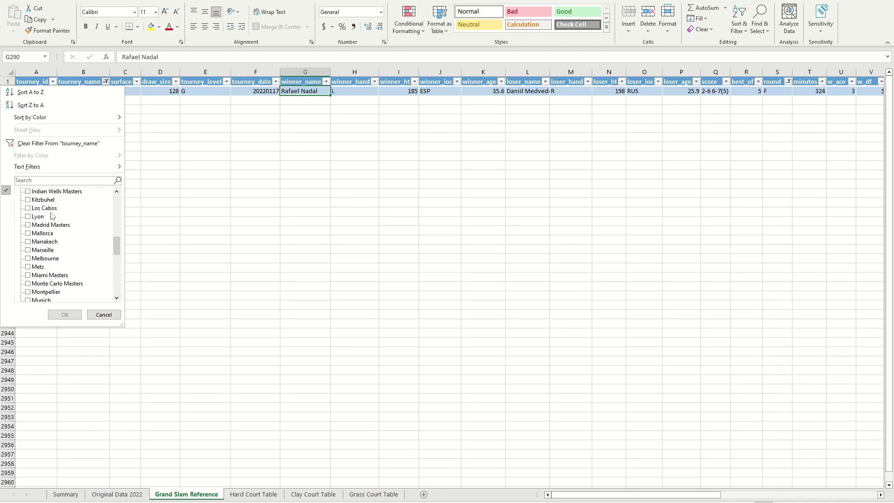
scroll(53, 216, down, 3)
scroll(53, 216, down, 7)
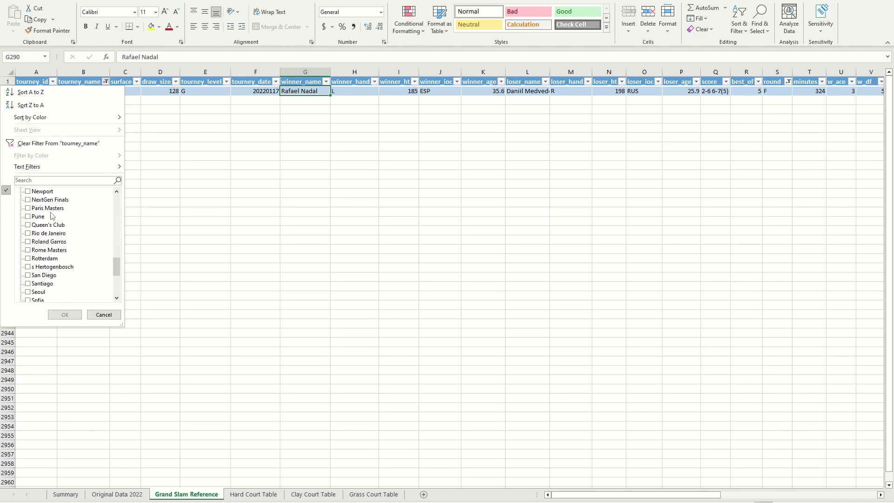
scroll(53, 216, up, 5)
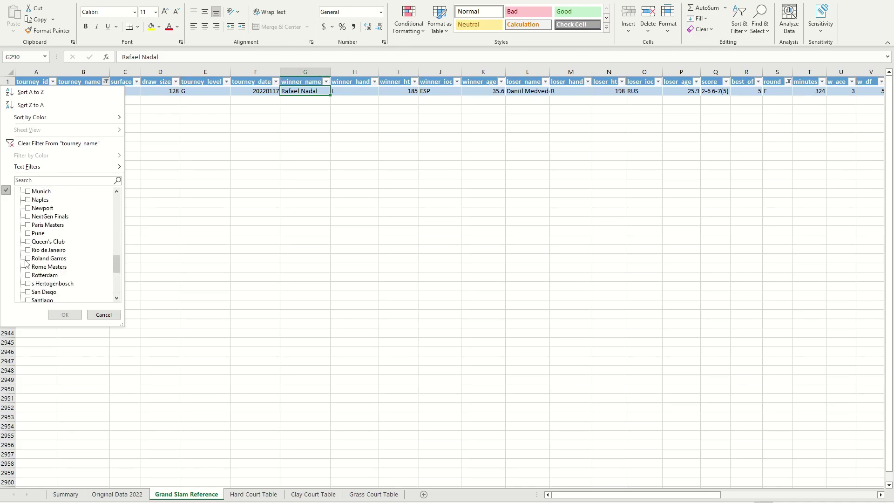
click(28, 258)
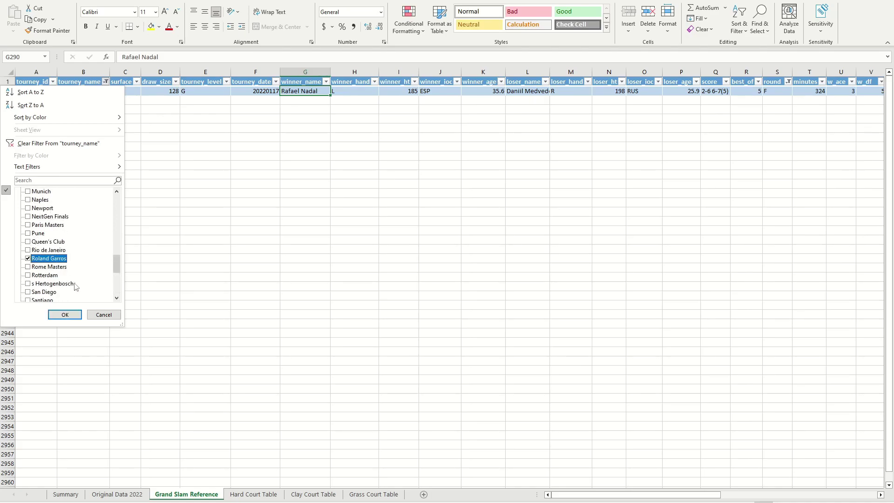
click(63, 311)
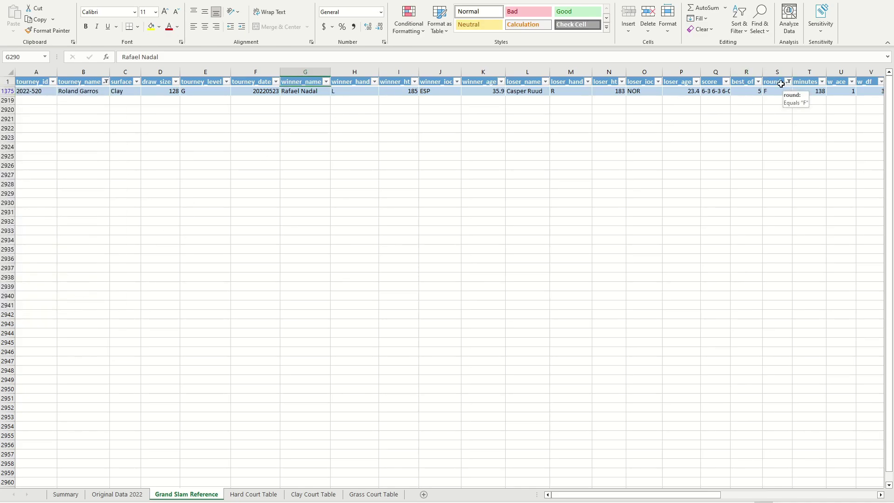
Examine the Roland Garros final's round, player names, loser_rank and winner_rank in the Grand Slam Reference table.
click(770, 90)
key(Down)
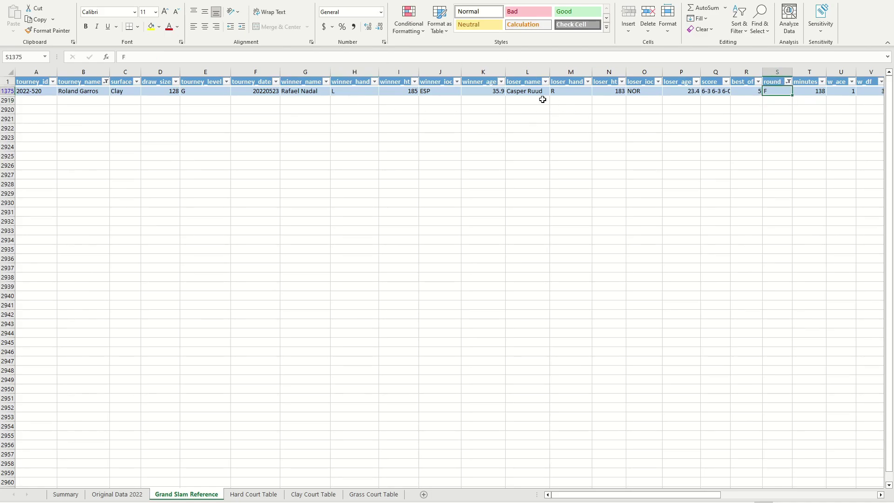
click(529, 92)
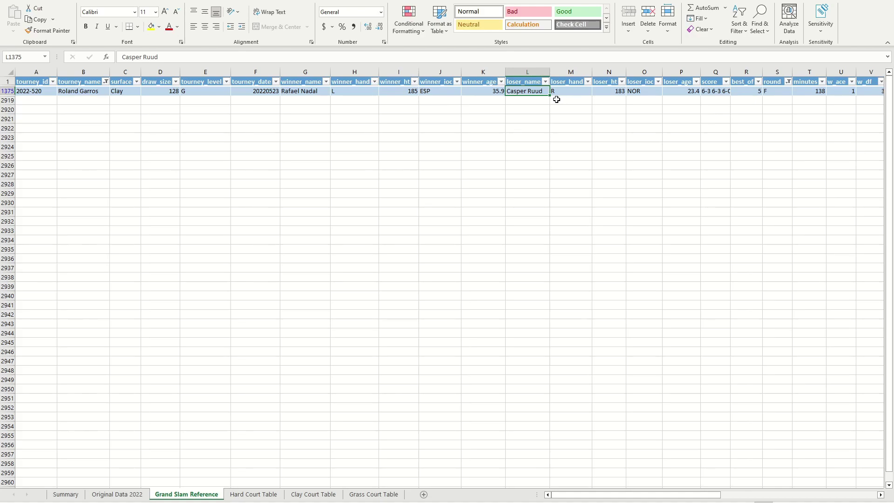
click(320, 98)
click(299, 92)
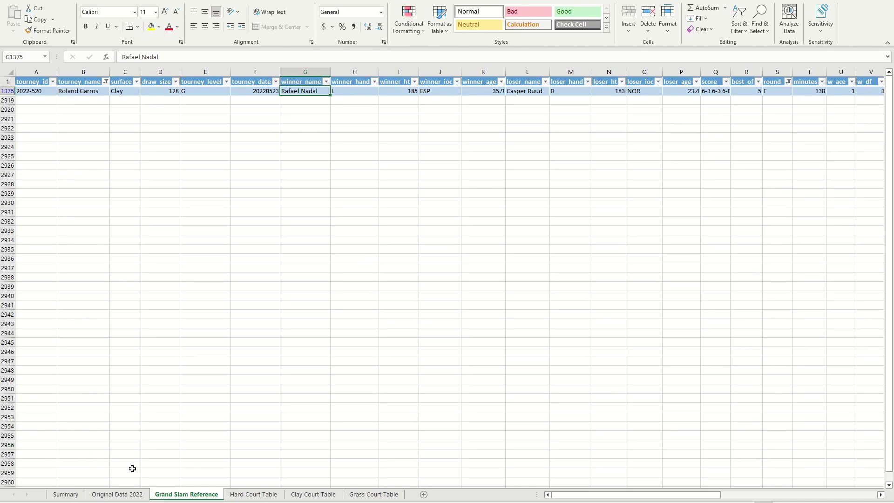
mouse_move(640, 495)
mouse_down()
mouse_move(667, 495)
mouse_move(639, 496)
mouse_up()
drag(712, 495, 867, 489)
click(809, 90)
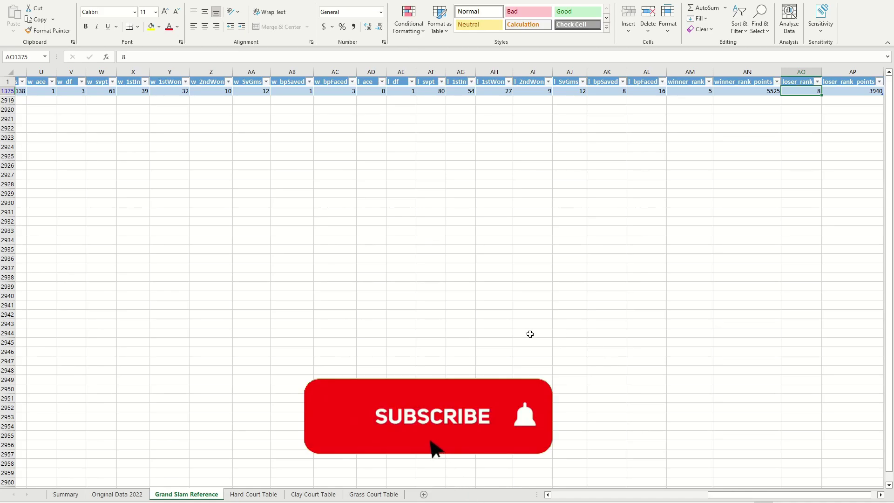
click(693, 99)
click(676, 91)
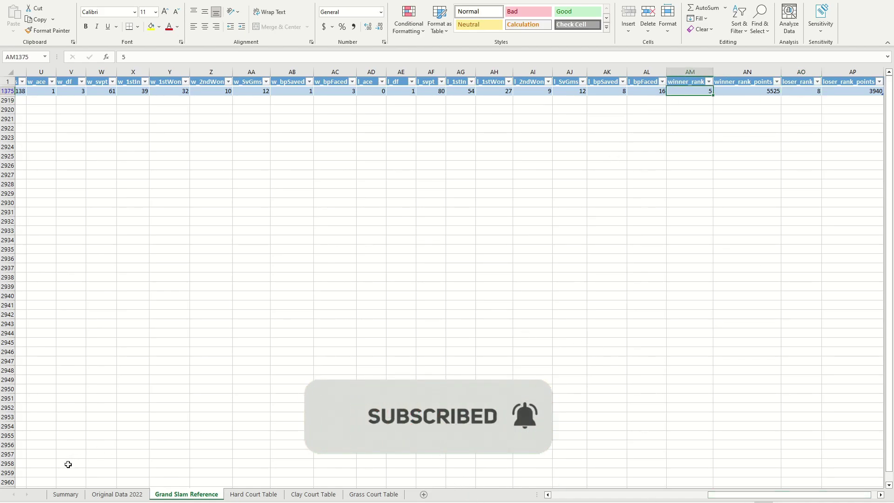
Link Summary cell C31, the French Open winner's rank, to the winner_rank cell in row 1375 of Grand Slam Reference.
click(65, 494)
click(441, 439)
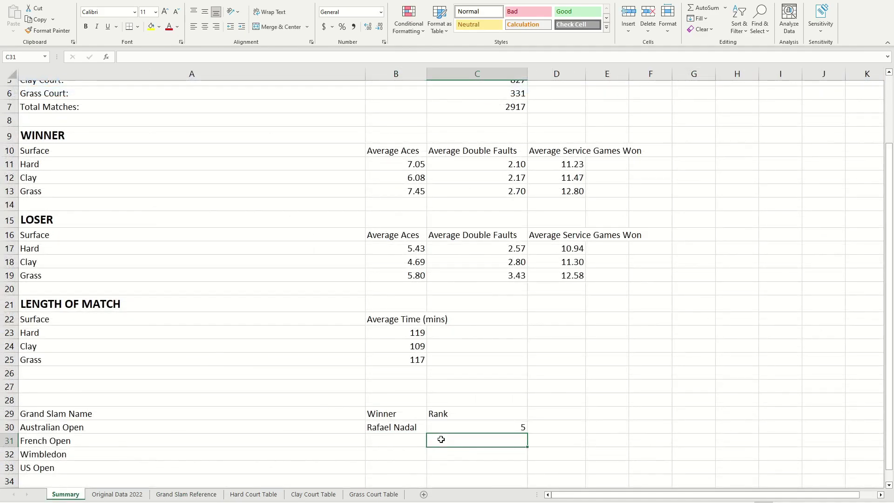
text(=)
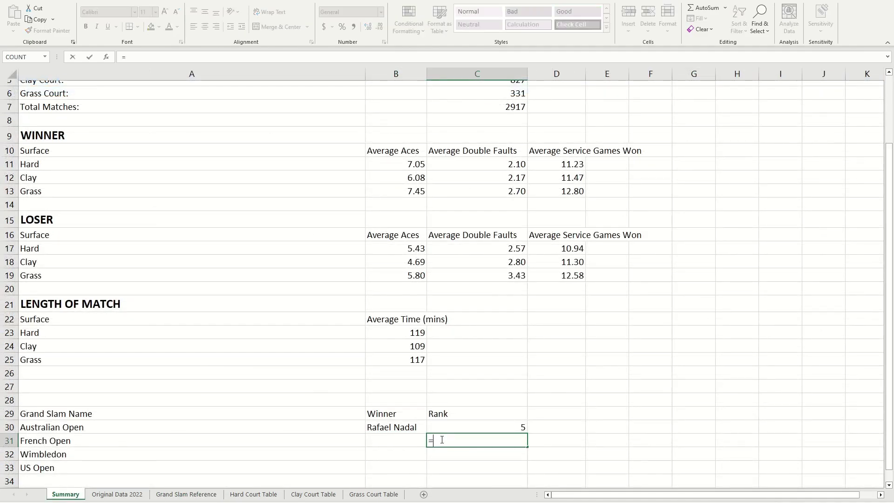
click(160, 499)
click(717, 91)
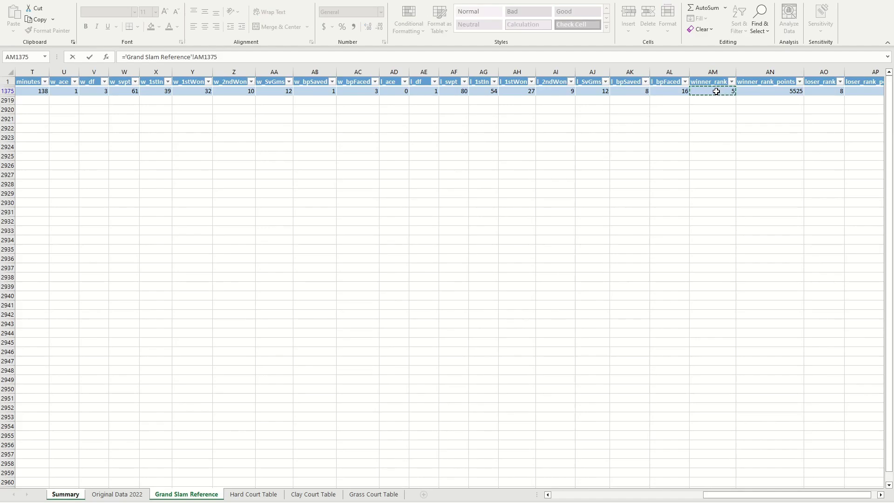
key(Return)
Link Summary cell B31, the French Open winner, to the winner_name cell in row 1375 of Grand Slam Reference.
click(398, 448)
click(405, 441)
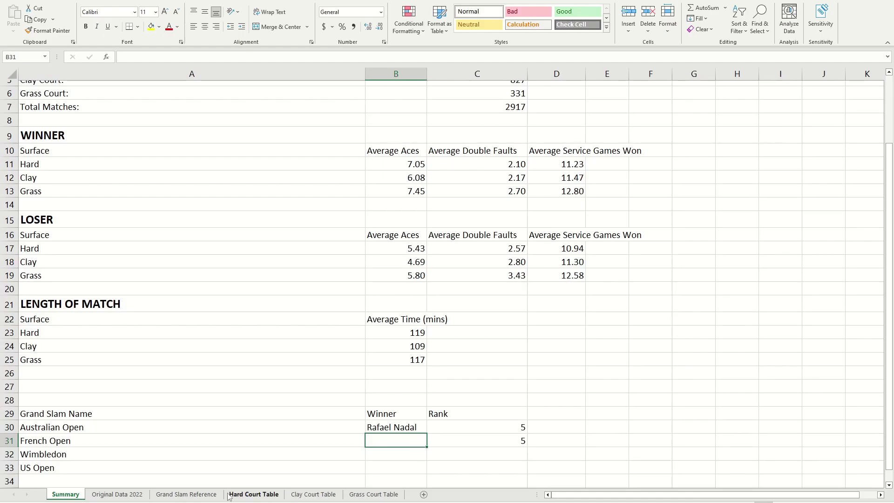
click(187, 494)
drag(699, 493, 552, 494)
click(70, 495)
text(=)
click(186, 494)
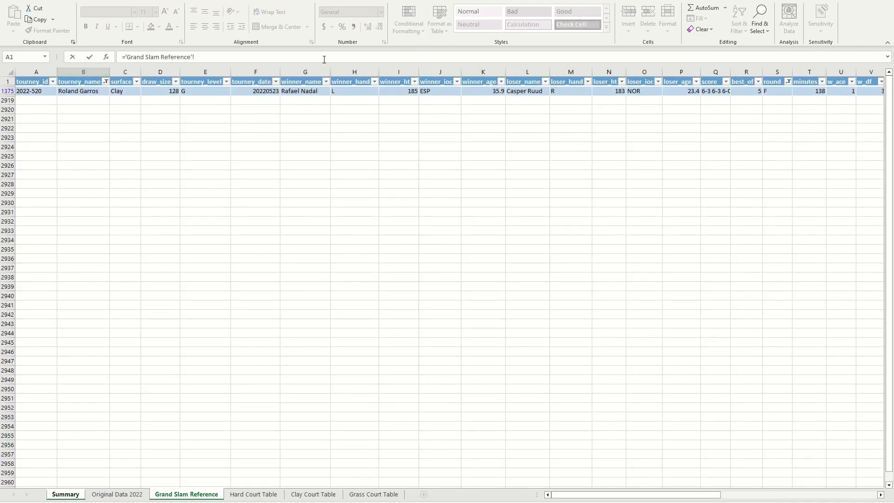
click(312, 91)
key(Return)
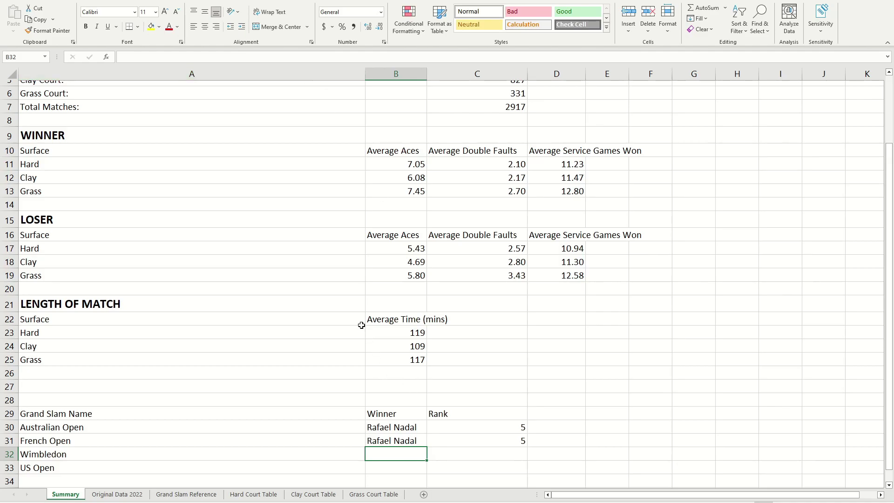
click(379, 467)
click(332, 443)
click(350, 455)
click(355, 467)
click(377, 451)
text(=)
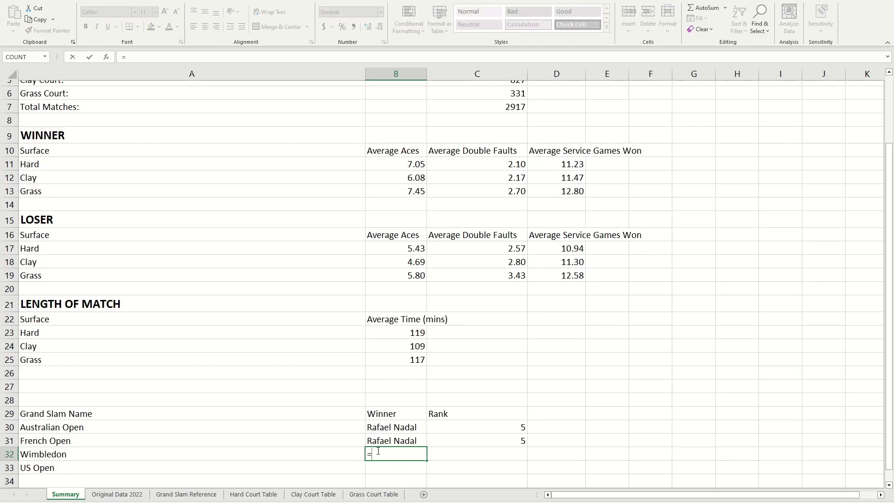
click(196, 495)
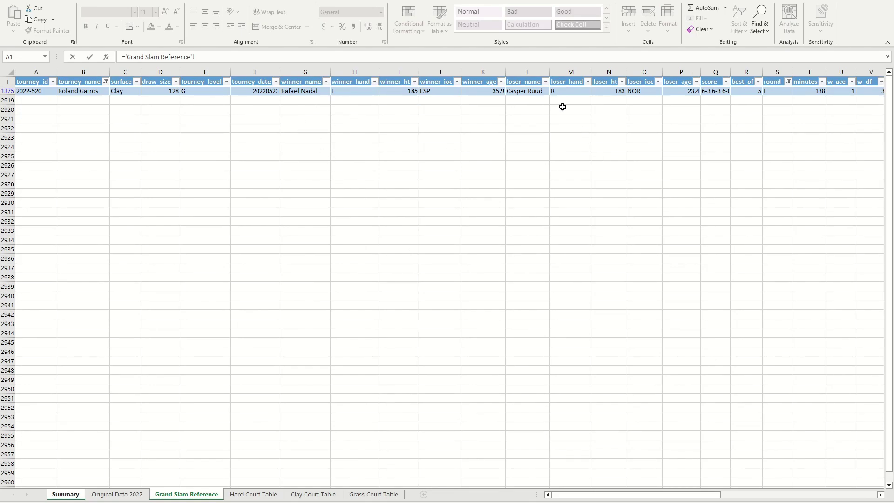
click(84, 82)
key(Return)
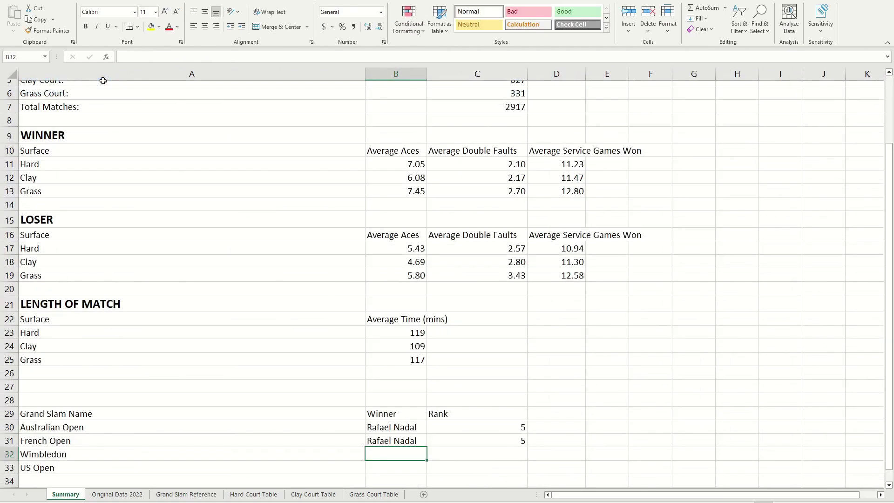
Filter the tourney_name column of the Grand Slam Reference table to show only Wimbledon.
click(196, 494)
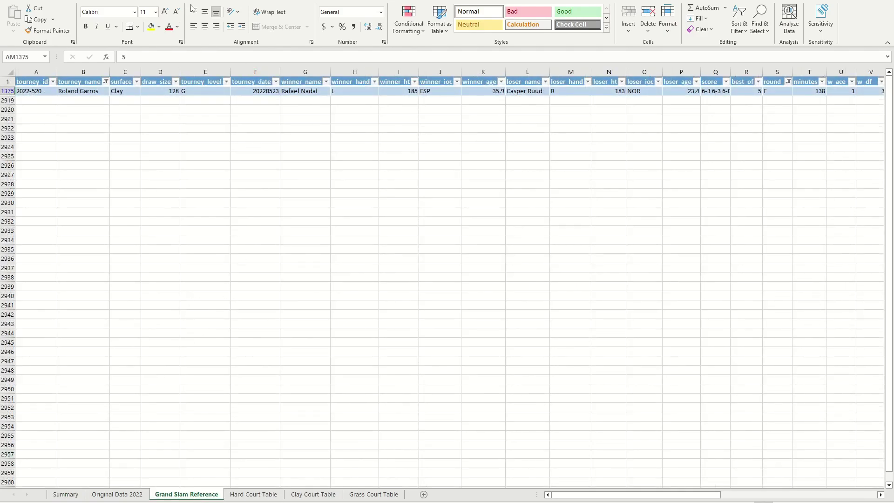
click(105, 82)
click(27, 193)
click(26, 193)
scroll(64, 216, down, 10)
scroll(65, 216, down, 10)
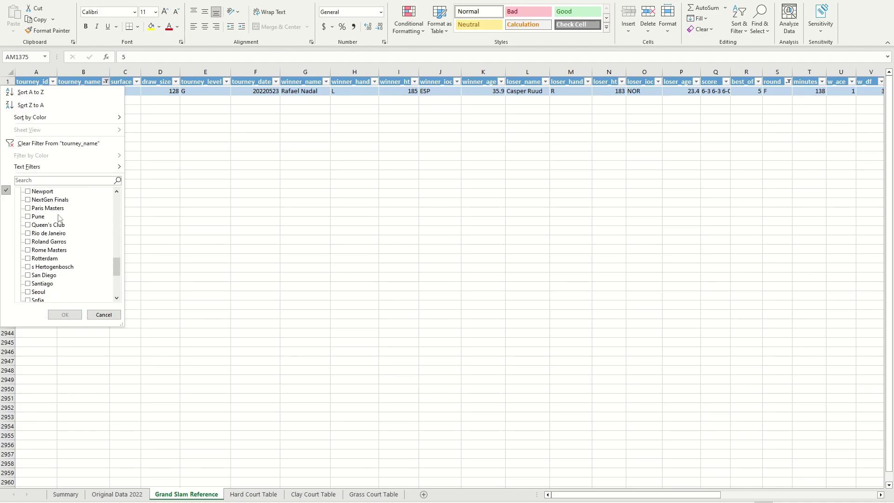
click(28, 283)
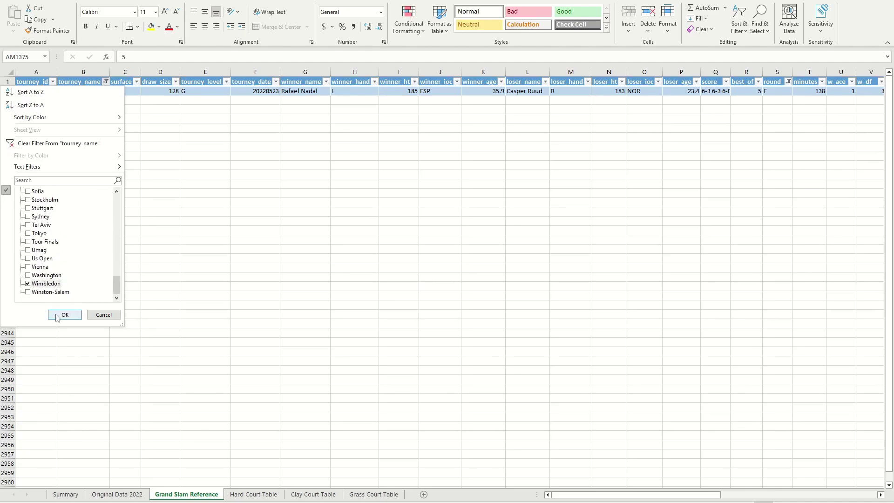
click(65, 314)
Link Summary cell B32, the Wimbledon winner, to the winner_name cell in row 1672 of Grand Slam Reference.
click(68, 496)
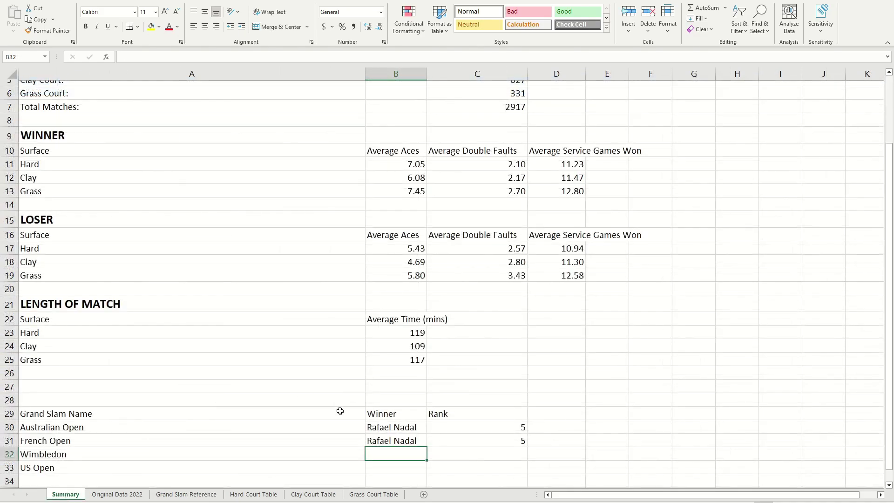
text(='Grand Slam Reference'!)
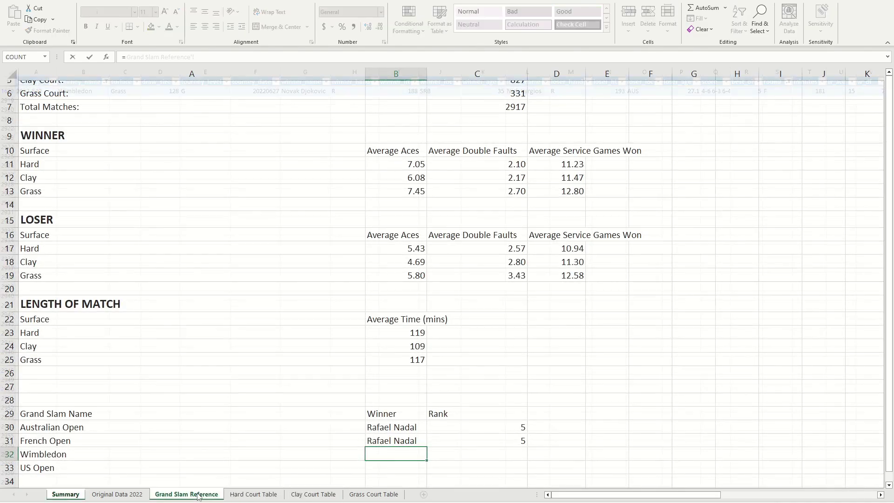
click(186, 495)
click(303, 91)
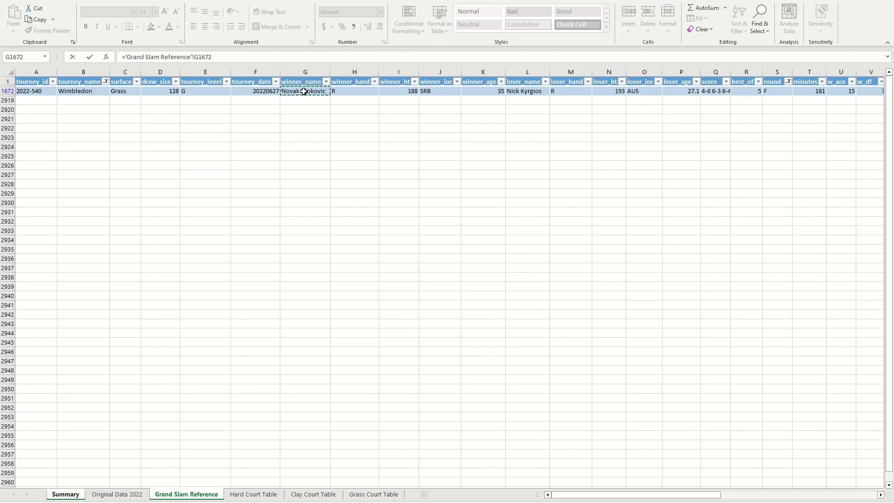
key(Return)
Link Summary cell C32, the Wimbledon winner's rank, to the winner_rank cell in row 1672 of Grand Slam Reference.
click(506, 459)
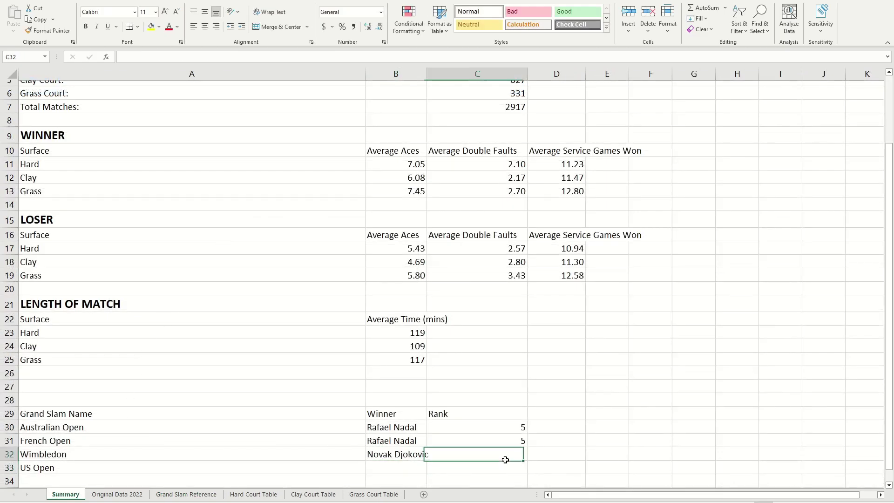
text(=)
click(186, 494)
drag(699, 494, 870, 494)
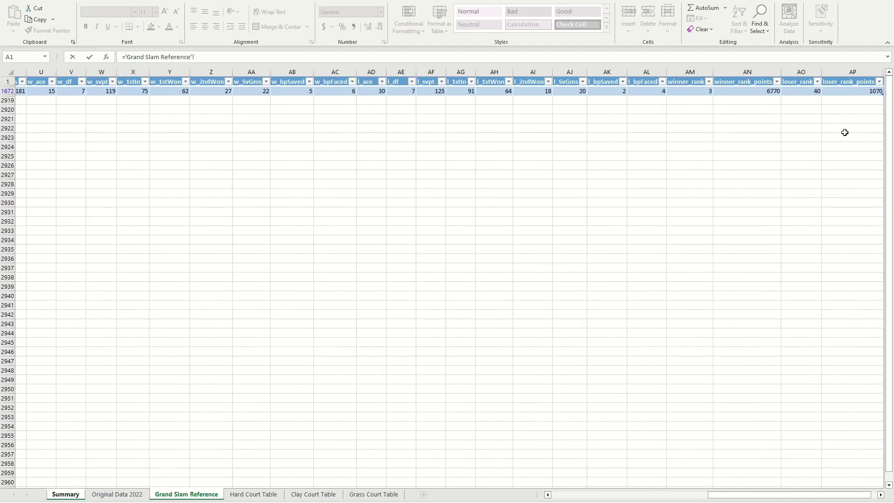
click(706, 91)
key(Return)
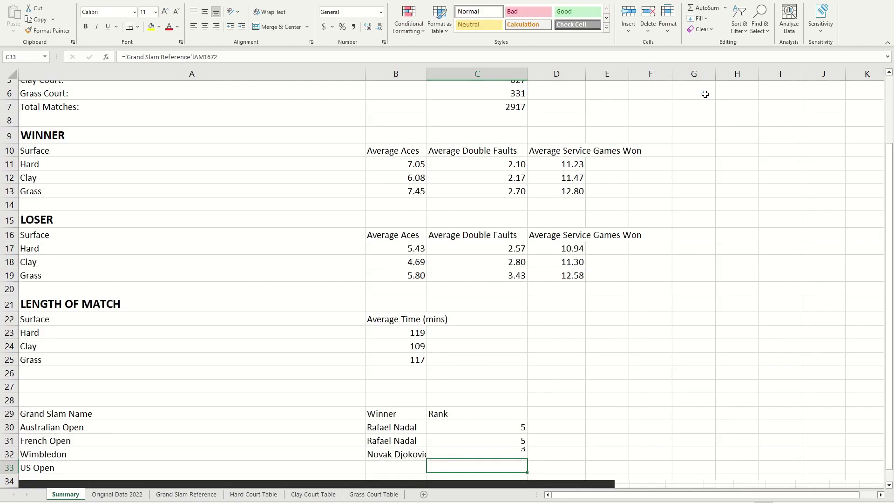
click(379, 469)
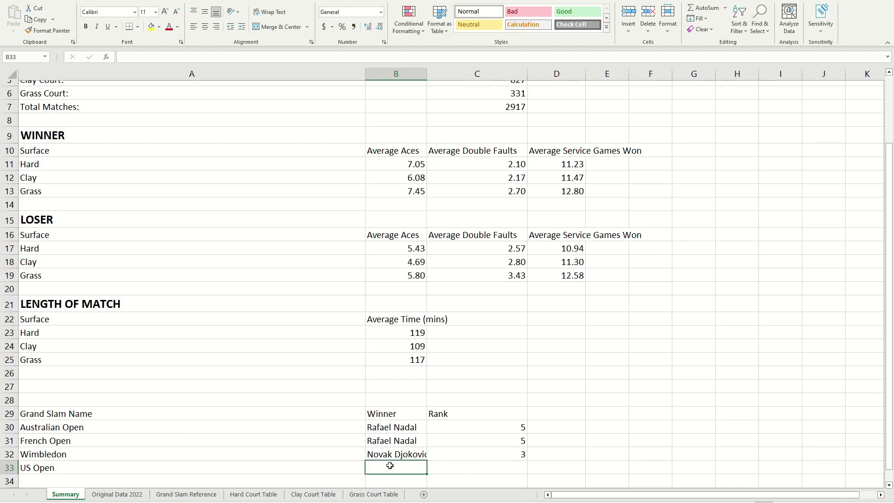
text(=)
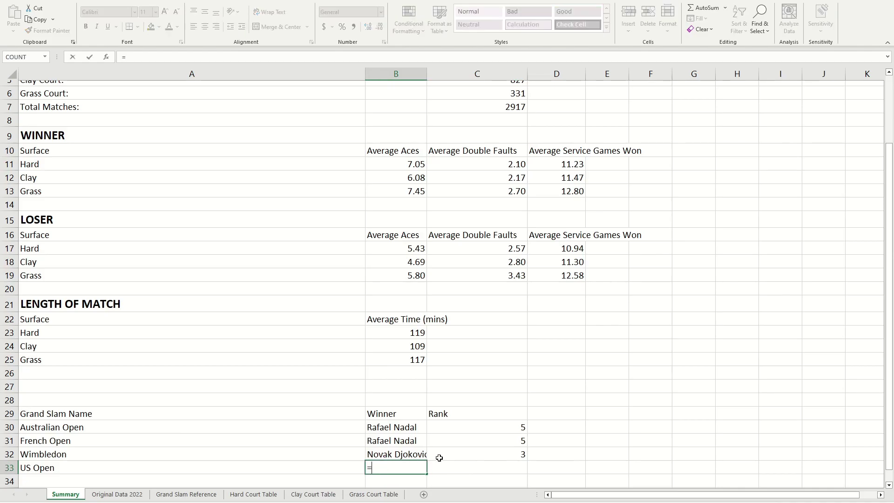
key(Escape)
Filter the tourney_name column of the Grand Slam Reference table to show only Us Open.
click(187, 495)
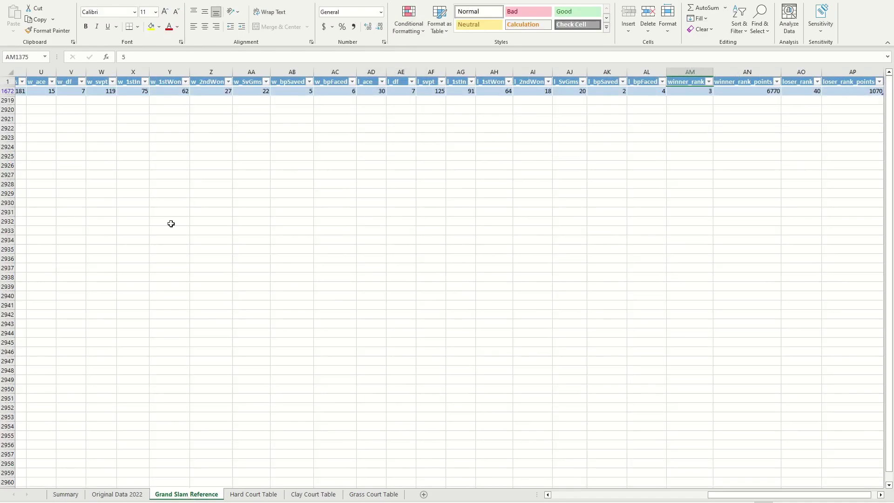
drag(724, 495, 429, 471)
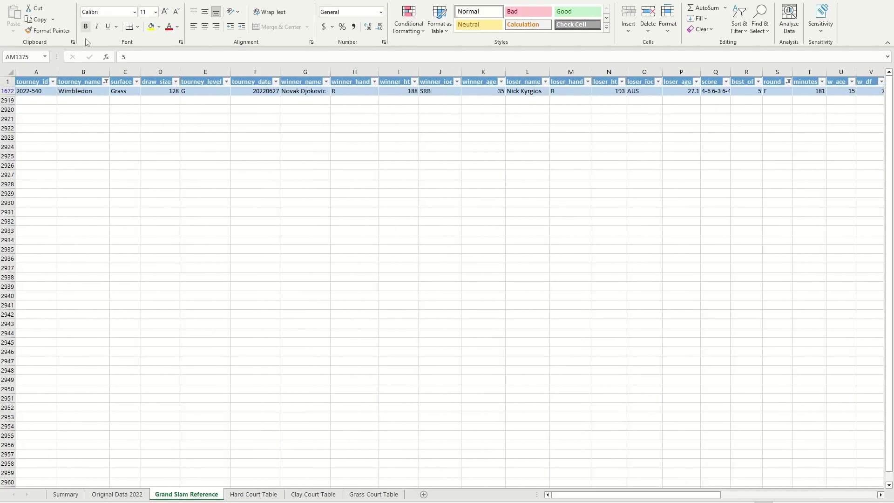
click(106, 82)
click(27, 192)
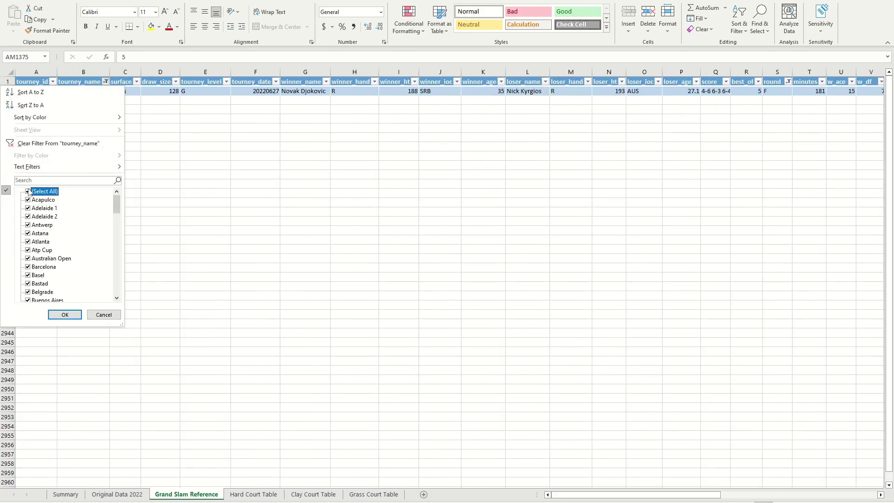
click(30, 193)
scroll(28, 233, down, 15)
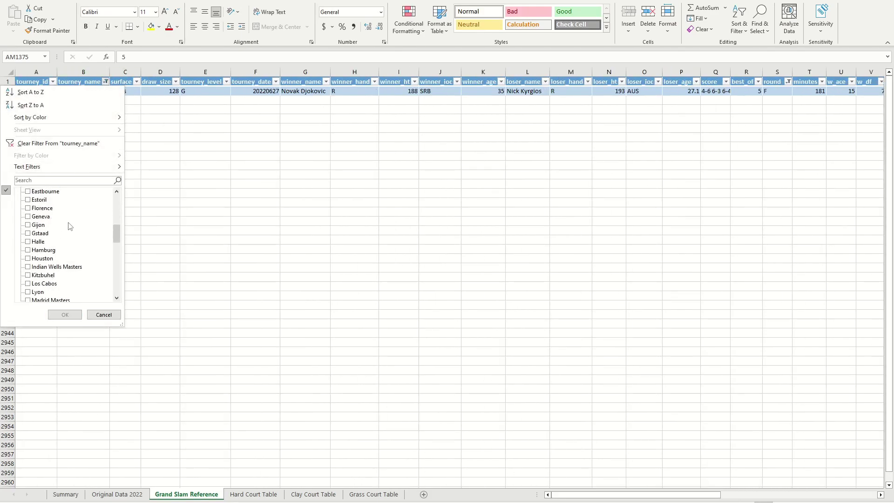
click(30, 259)
click(65, 315)
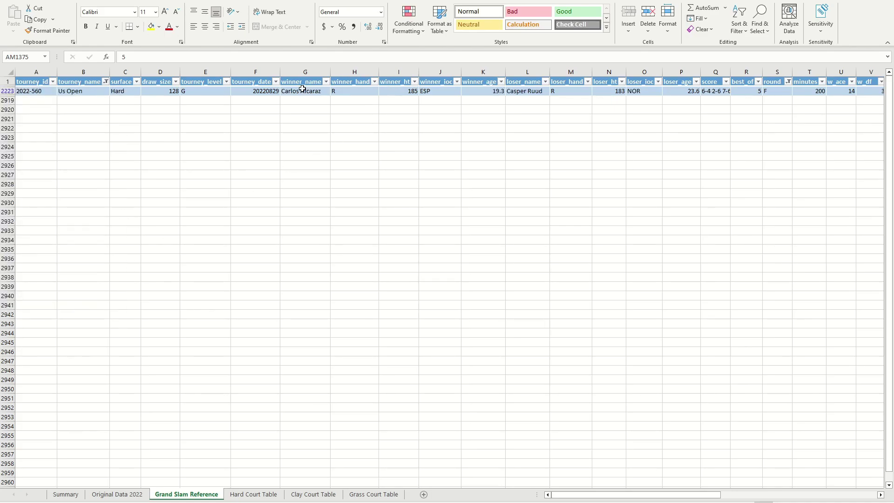
Link Summary cell B33, the US Open winner, to the winner_name cell in row 2223 of Grand Slam Reference.
click(65, 495)
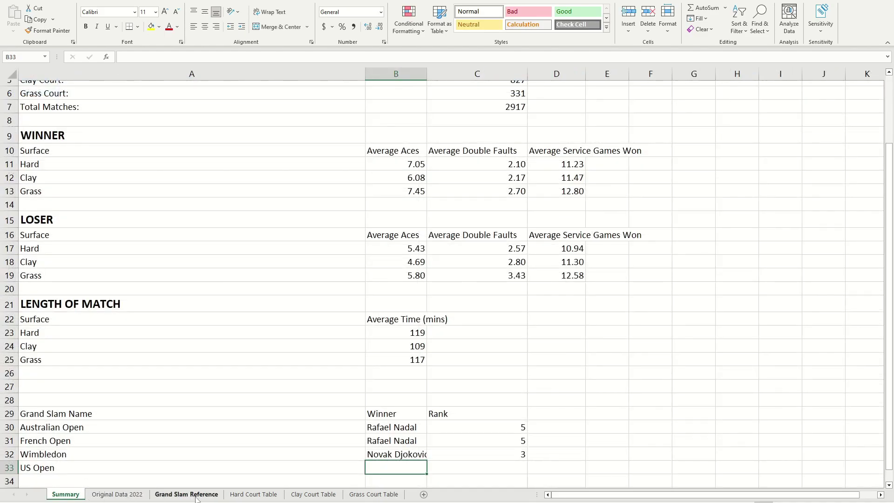
text(=)
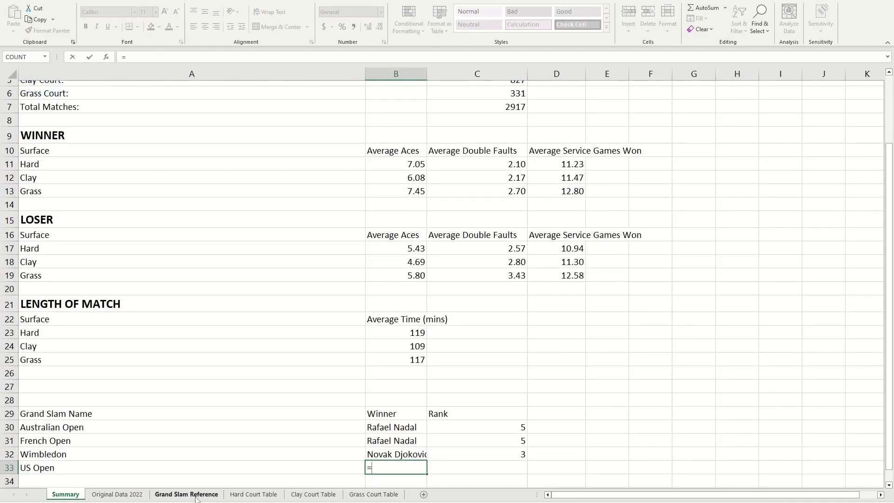
click(196, 495)
click(316, 88)
key(Return)
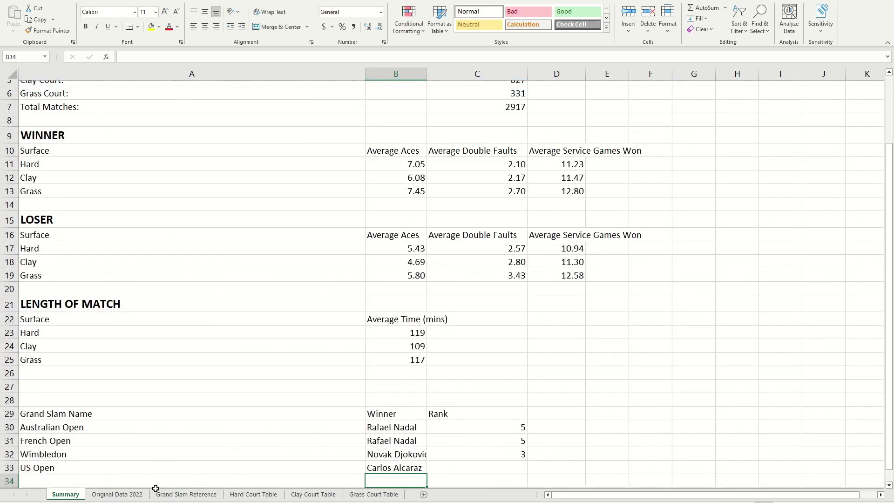
Link Summary cell C33, the US Open winner's rank, to the winner_rank cell in row 2223 of Grand Slam Reference.
click(471, 467)
text(='Grand Slam Reference'!)
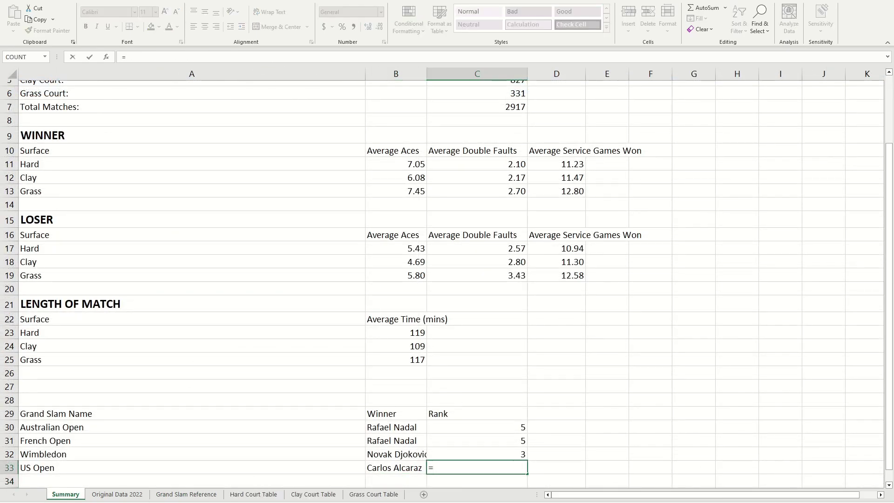
click(187, 495)
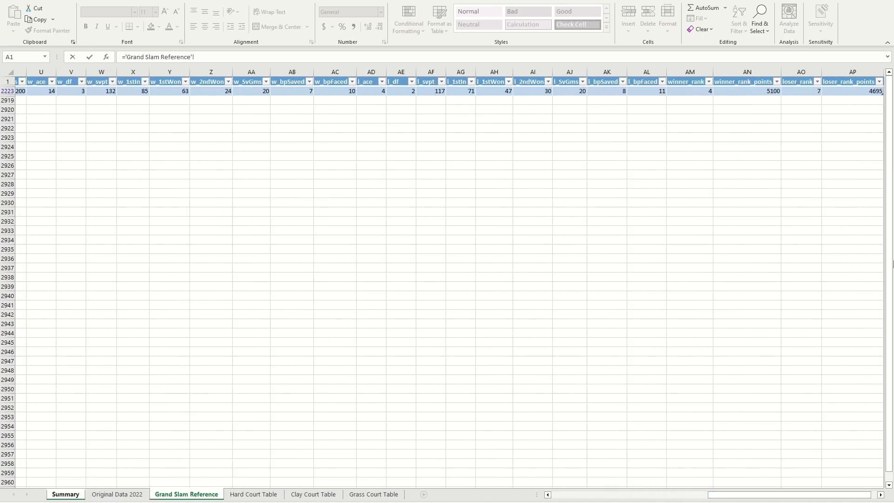
click(687, 95)
key(Return)
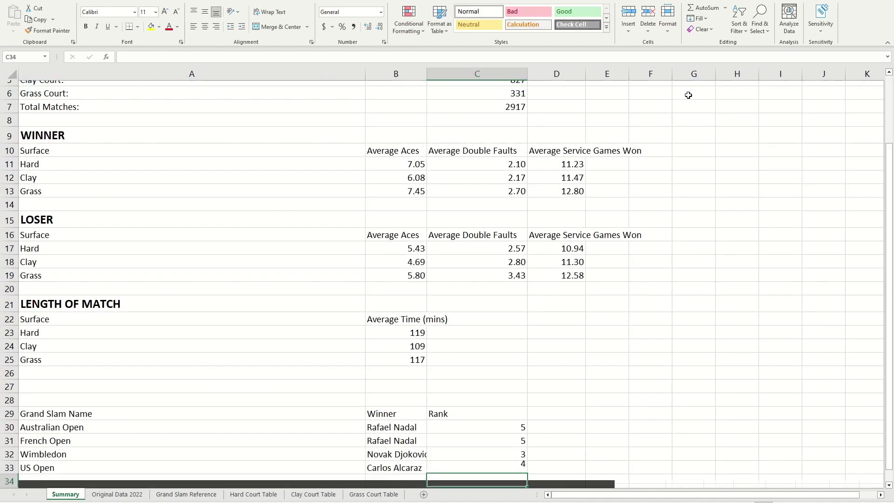
Review the whole Summary sheet, from the title and surface averages to the Grand Slam winners and ranks table.
scroll(484, 236, down, 2)
click(481, 381)
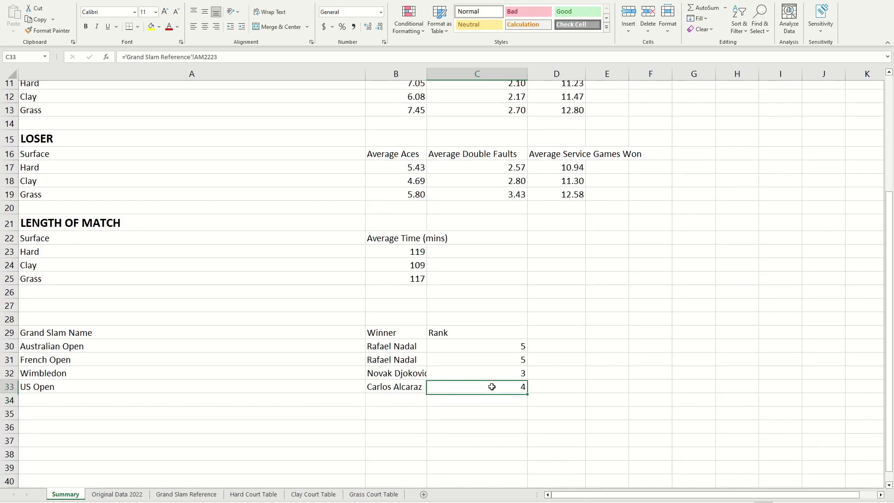
scroll(214, 373, down, 1)
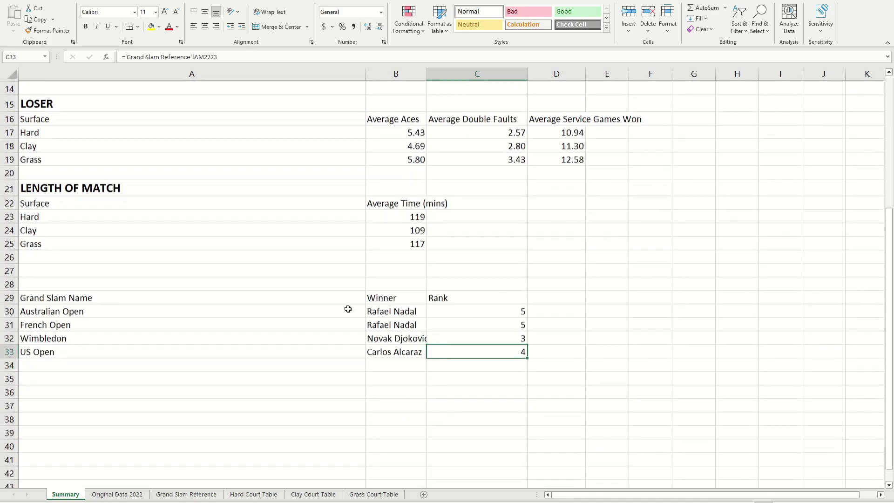
scroll(261, 277, up, 2)
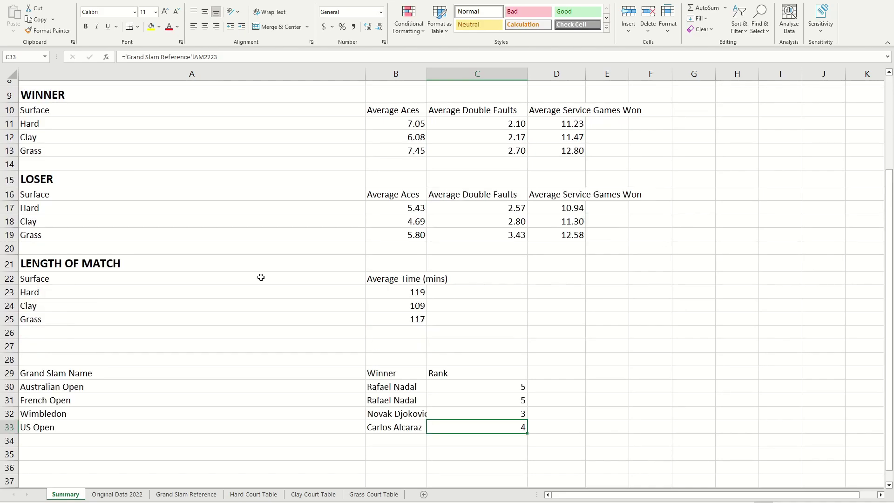
click(387, 381)
click(391, 410)
click(398, 388)
drag(82, 374, 498, 433)
click(260, 330)
scroll(497, 263, up, 3)
scroll(497, 266, down, 7)
scroll(497, 267, up, 7)
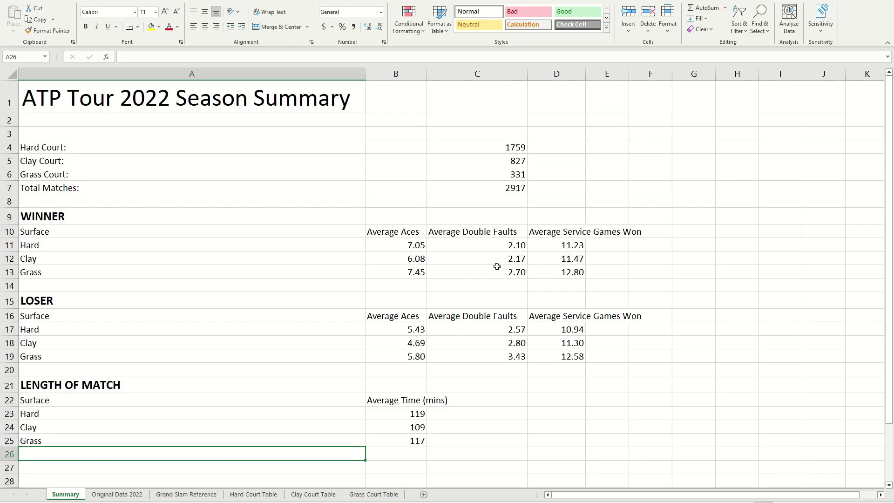
scroll(497, 266, down, 2)
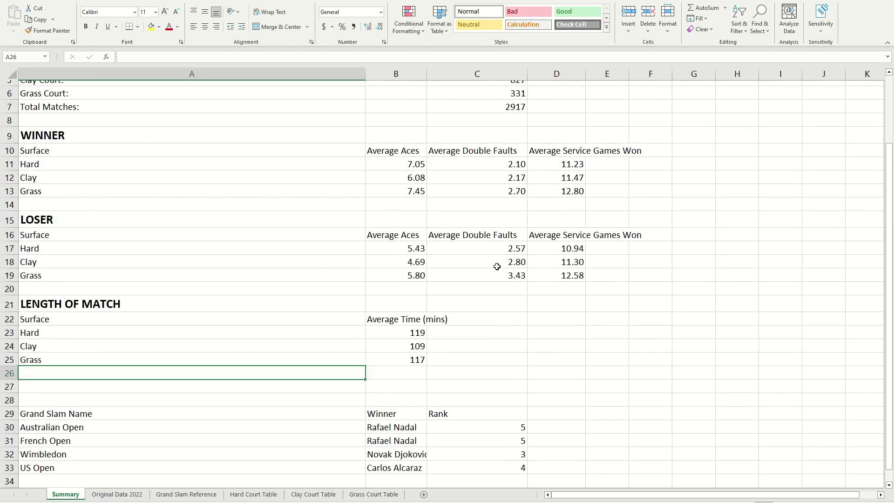
scroll(466, 247, up, 2)
click(130, 147)
click(225, 134)
scroll(389, 225, down, 5)
scroll(389, 225, up, 5)
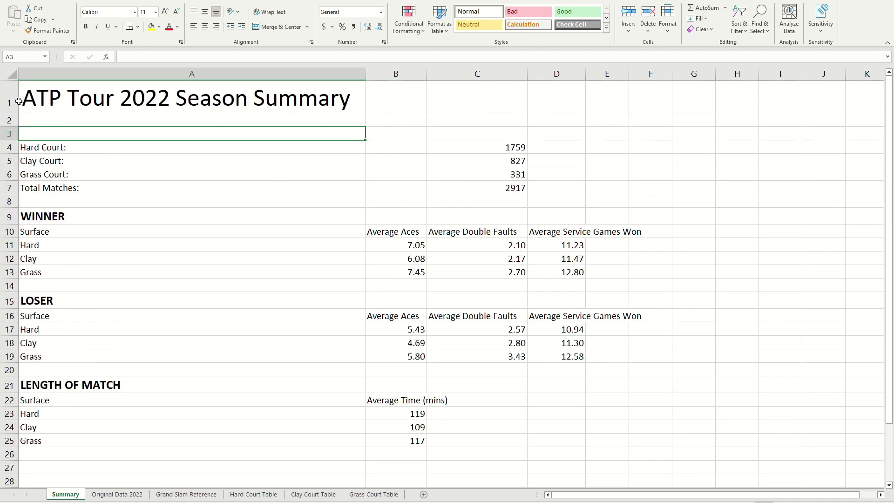
scroll(208, 152, down, 3)
scroll(200, 149, up, 3)
click(156, 123)
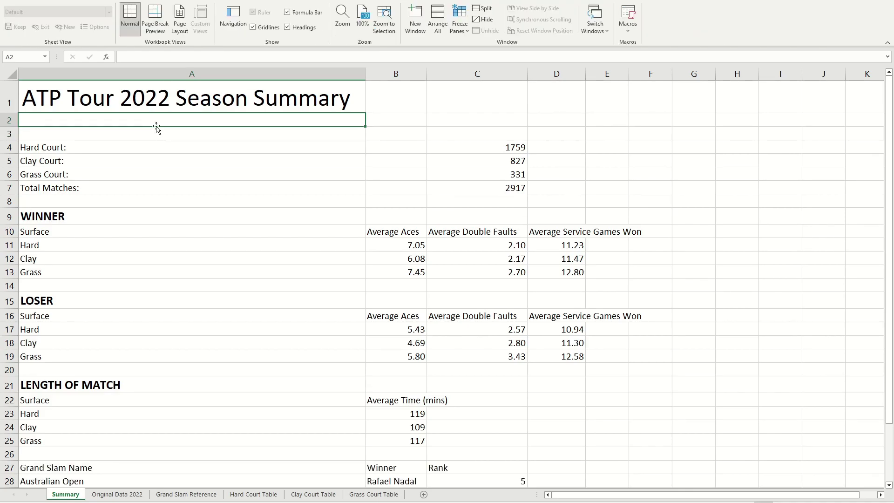
Fill the title cell A1 of the Summary sheet with a light blue theme colour.
click(117, 109)
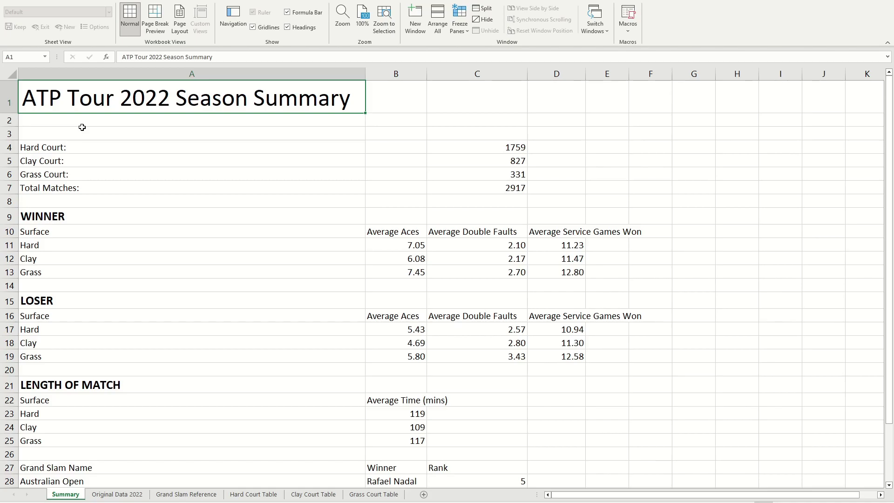
click(50, 2)
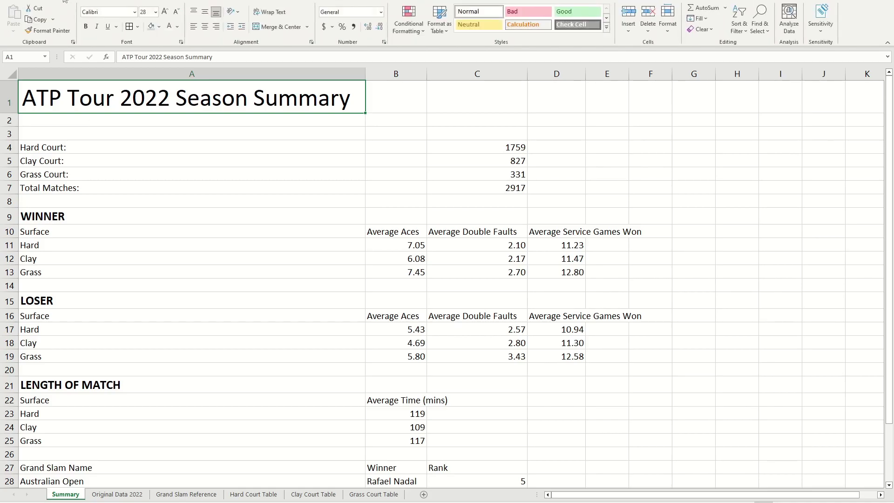
click(159, 27)
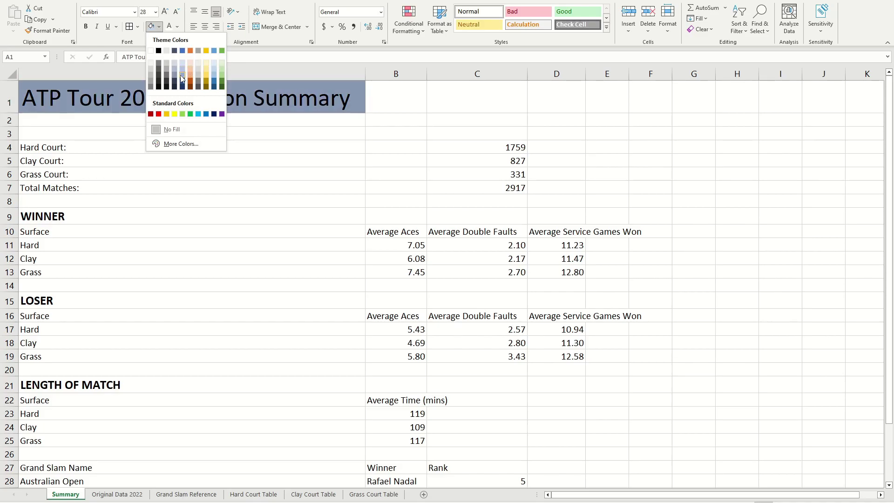
click(215, 76)
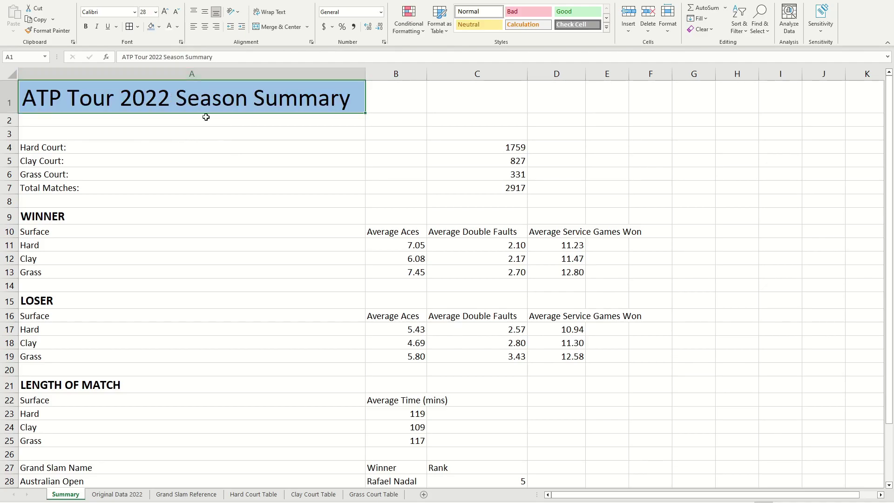
Make the title in cell A1 bold and set its font colour to white.
click(261, 121)
click(278, 101)
key(ctrl+b)
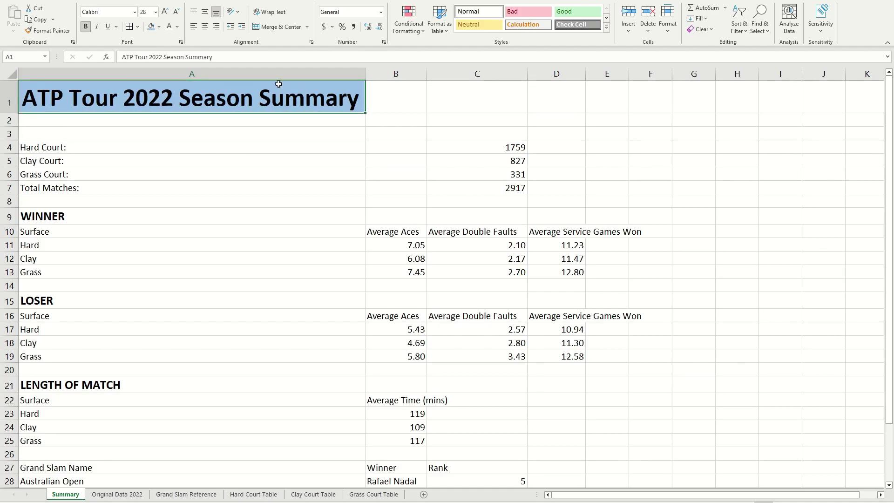
click(169, 26)
click(329, 184)
click(262, 117)
click(293, 100)
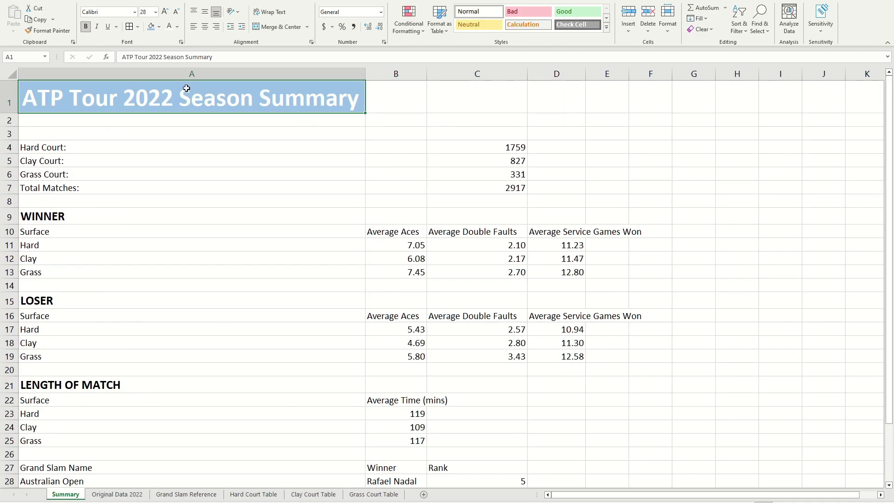
Merge and centre the ATP Tour 2022 Season Summary title across cells A1:F1 of the Summary sheet.
drag(101, 101, 697, 86)
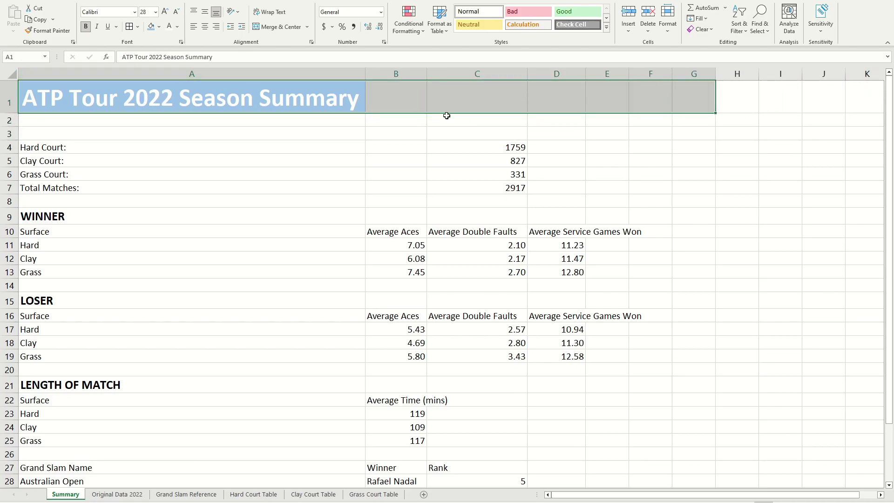
drag(405, 94, 660, 106)
click(557, 160)
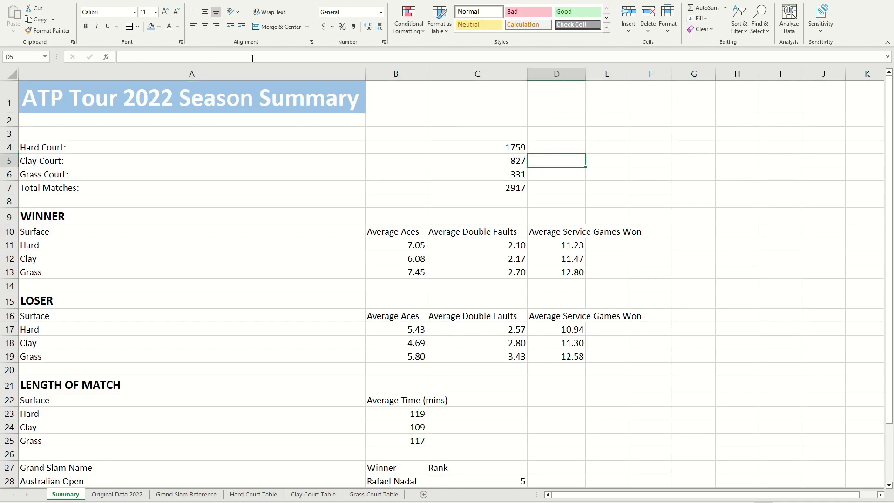
drag(141, 104, 648, 92)
click(272, 120)
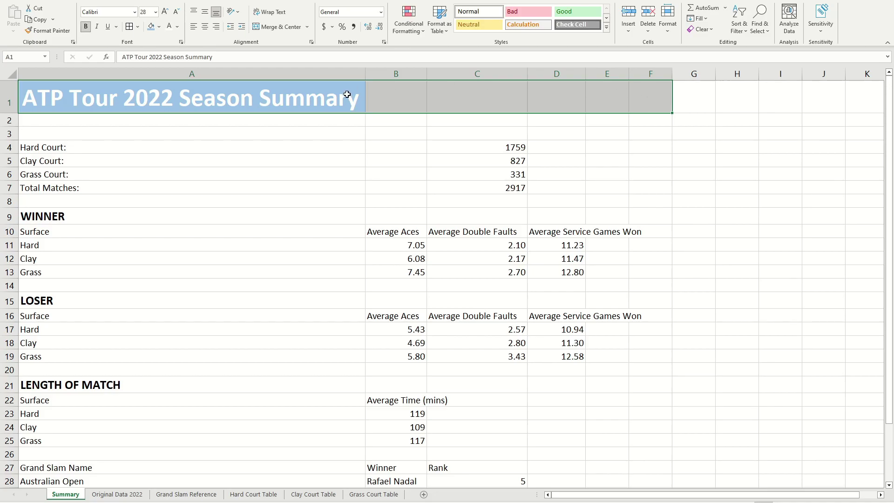
click(267, 31)
click(347, 208)
click(148, 110)
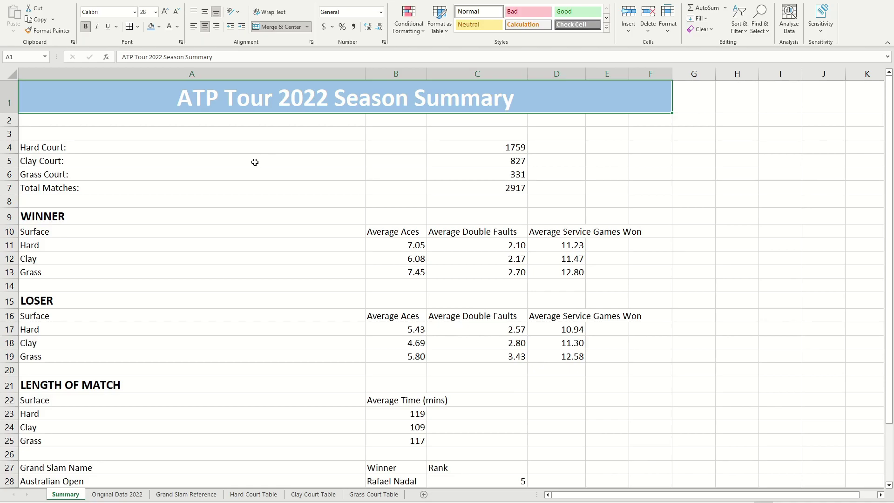
click(176, 137)
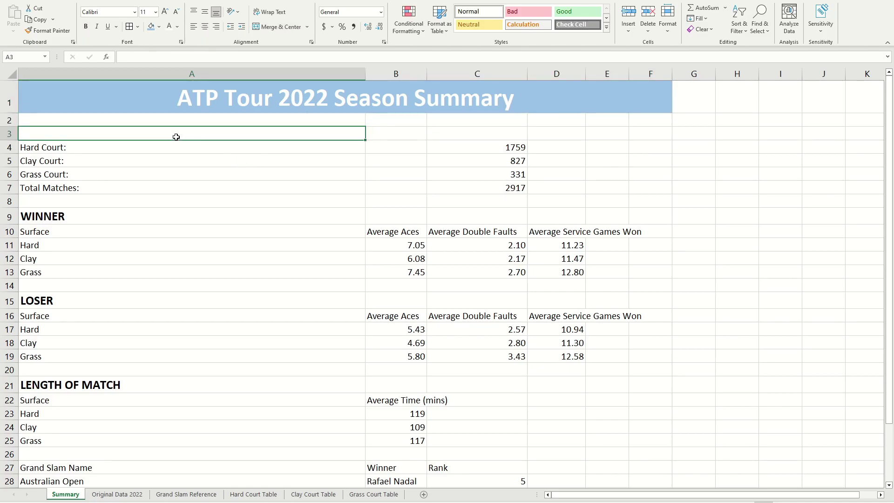
click(92, 150)
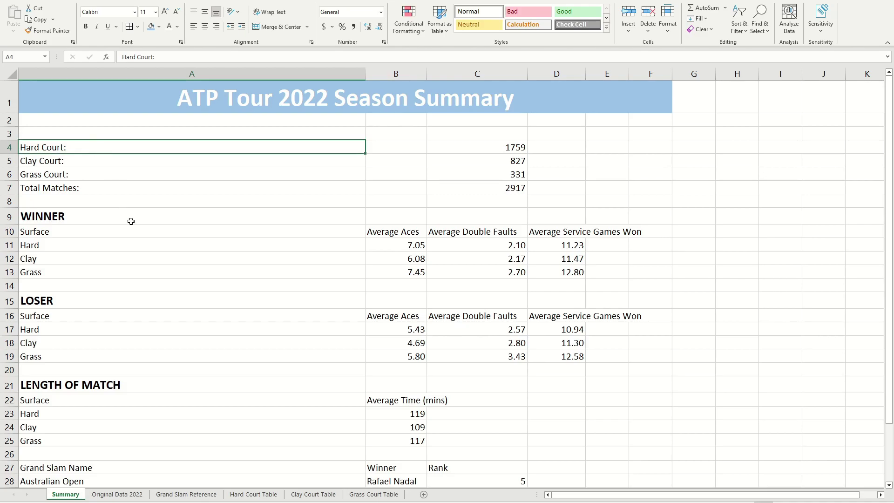
click(132, 218)
scroll(205, 259, down, 3)
click(257, 359)
scroll(236, 344, up, 3)
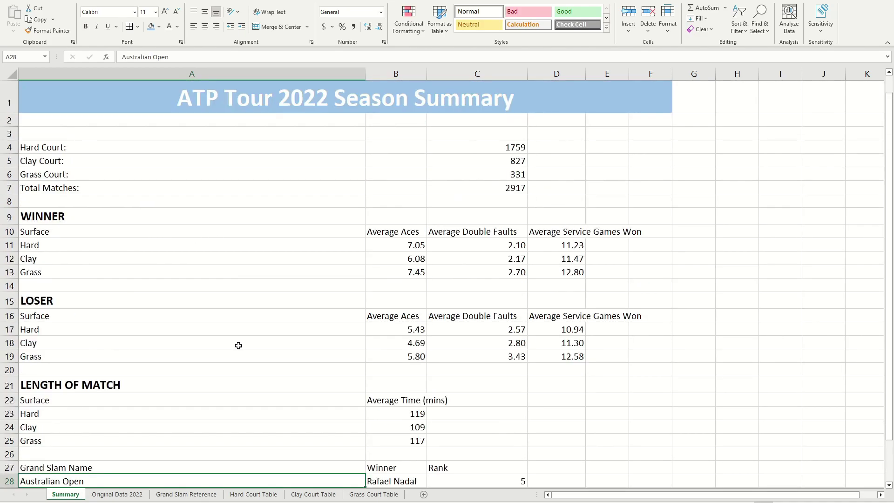
Enter the bold heading "General Stats" in cell A3, above the Hard Court count.
click(98, 145)
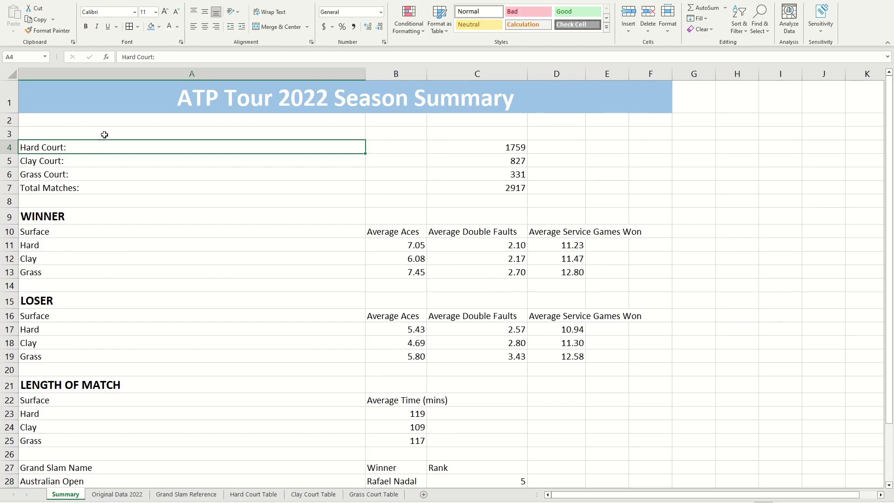
click(104, 134)
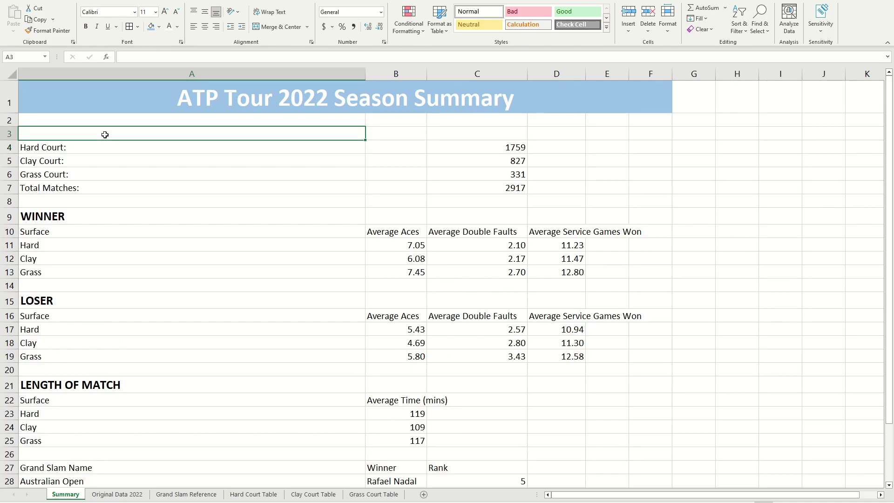
text(General Stats)
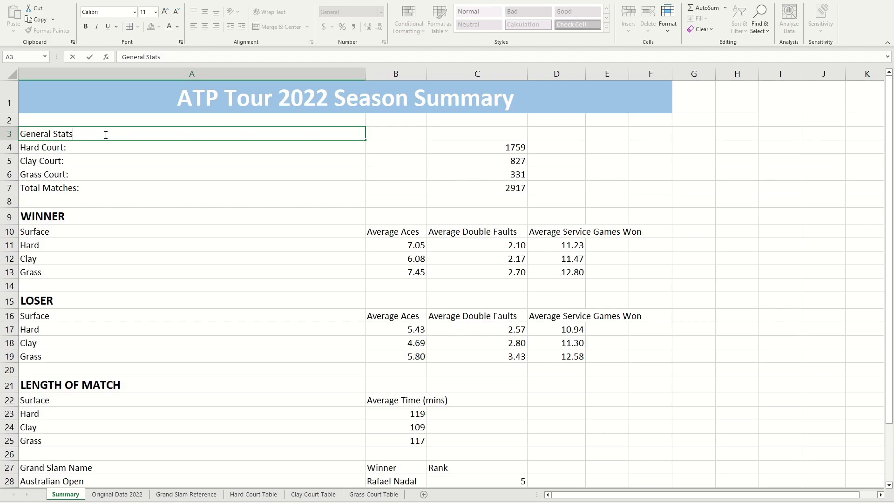
key(ctrl+b)
key(shift+Home)
key(ctrl+b)
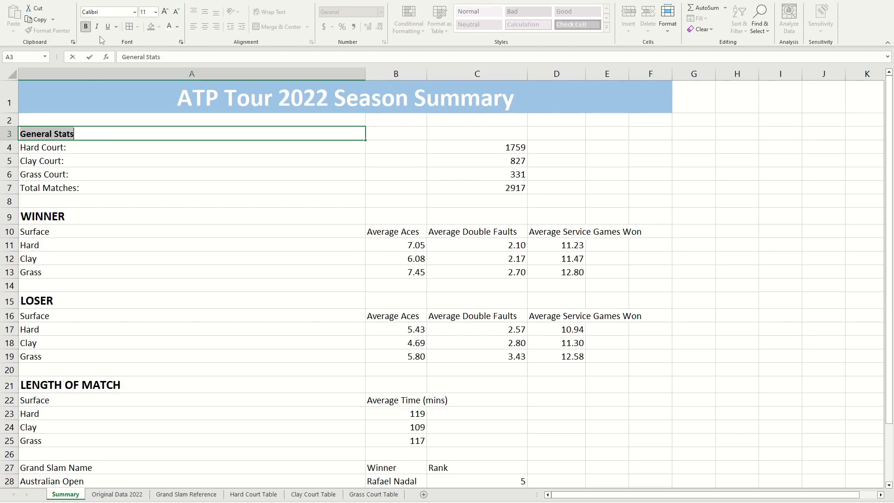
click(155, 162)
Fill the General Stats heading cell A3 with a light periwinkle-blue theme colour.
click(114, 136)
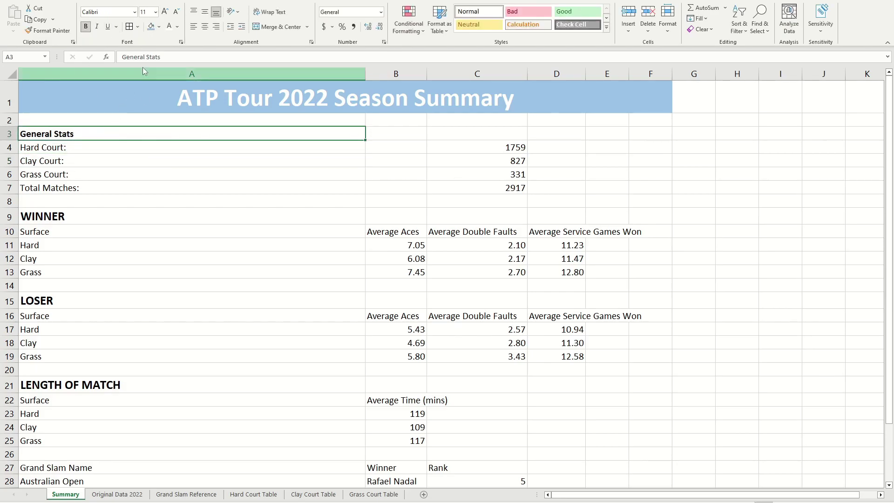
click(159, 26)
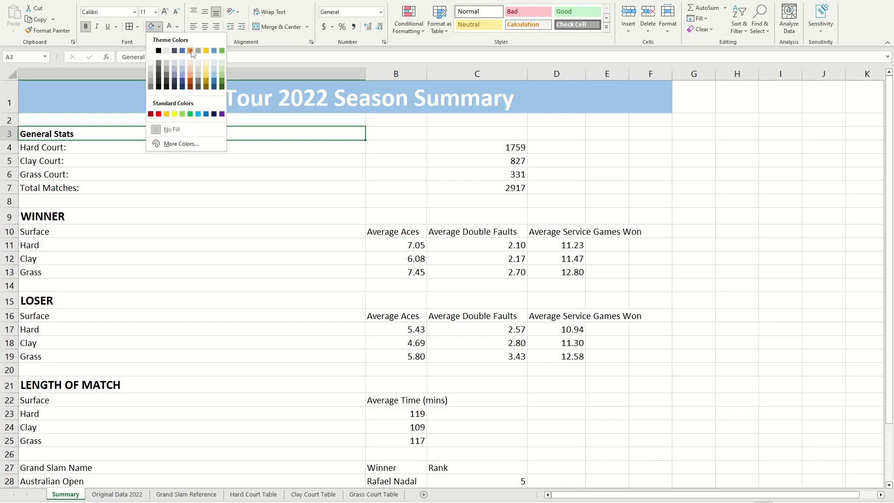
click(184, 76)
click(119, 151)
Increase the General Stats heading in A3 to font size 26 and set its font colour to white.
click(146, 137)
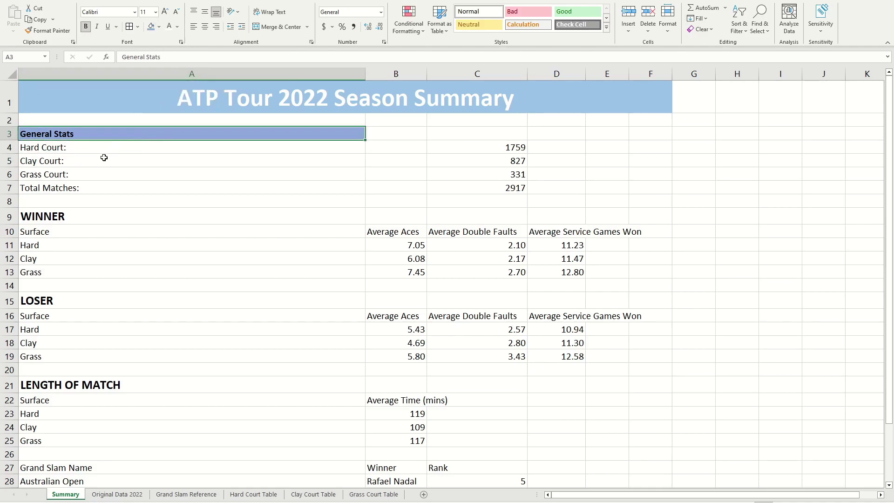
click(166, 12)
click(165, 12)
click(165, 12)
click(166, 12)
click(166, 12)
click(166, 12)
click(165, 12)
click(165, 12)
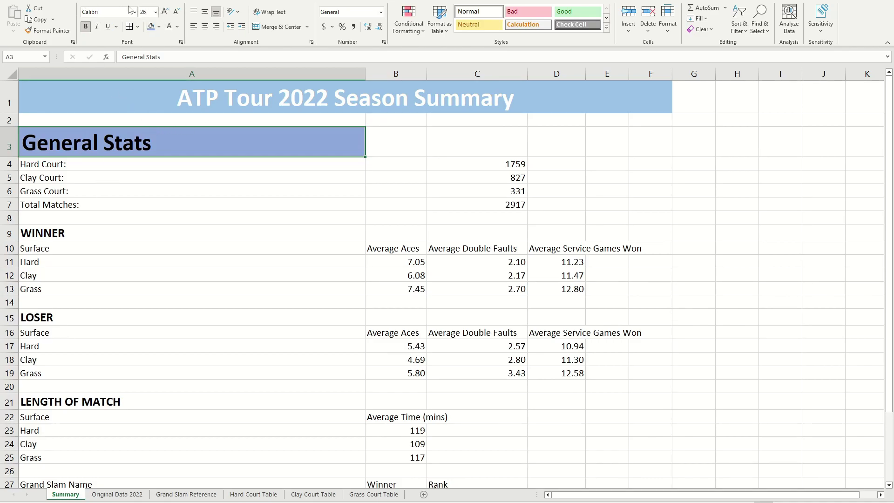
click(170, 28)
Merge and centre the General Stats heading across cells A3:C3.
key(ctrl+Down)
drag(117, 144, 503, 146)
click(102, 147)
drag(102, 146, 492, 141)
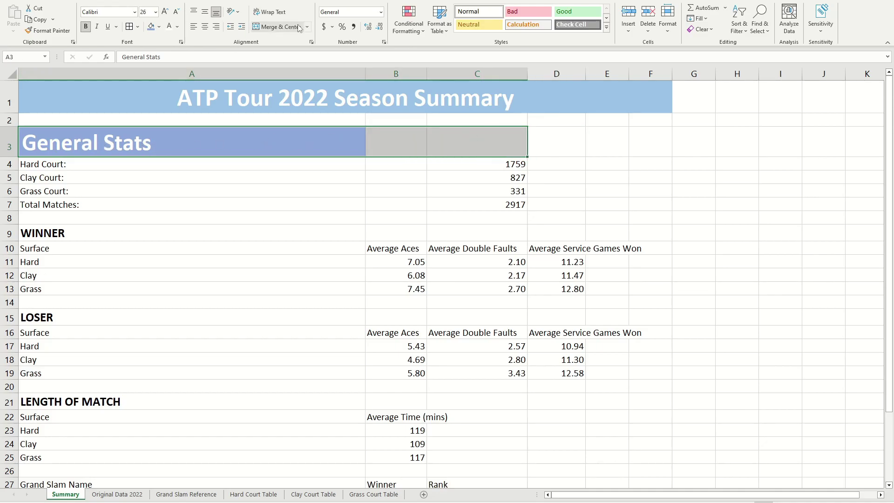
click(270, 27)
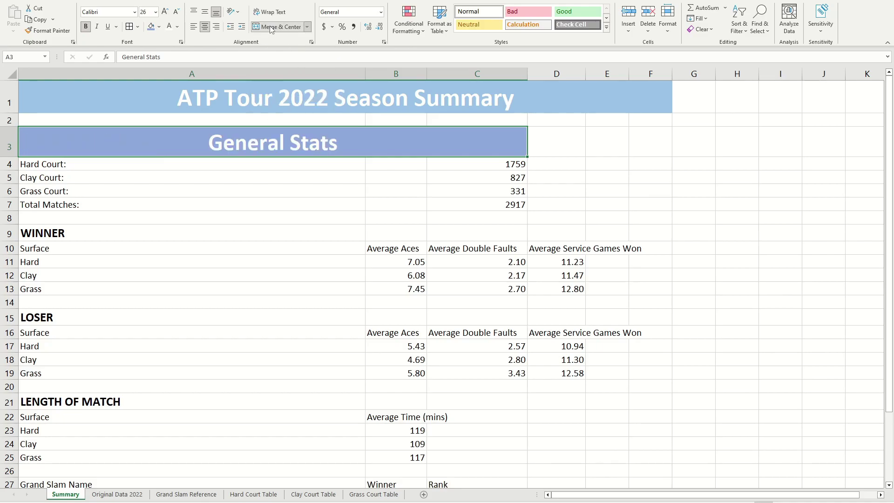
click(88, 227)
scroll(313, 256, down, 1)
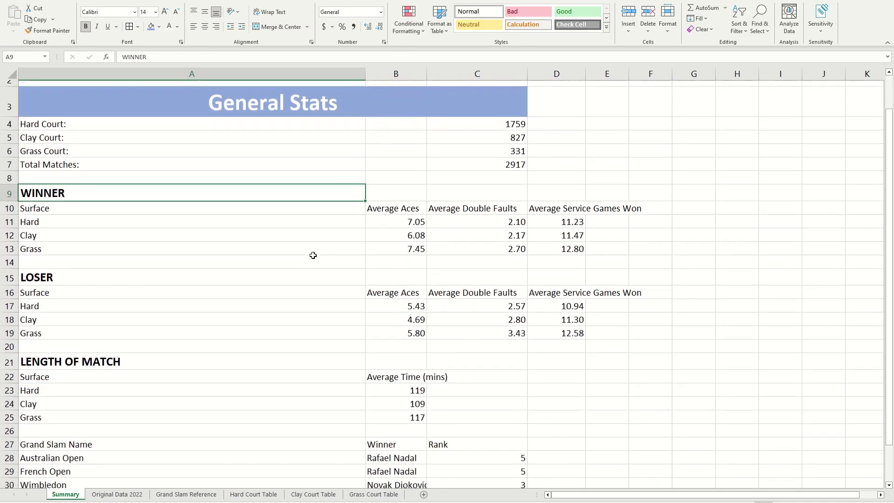
drag(201, 180, 74, 198)
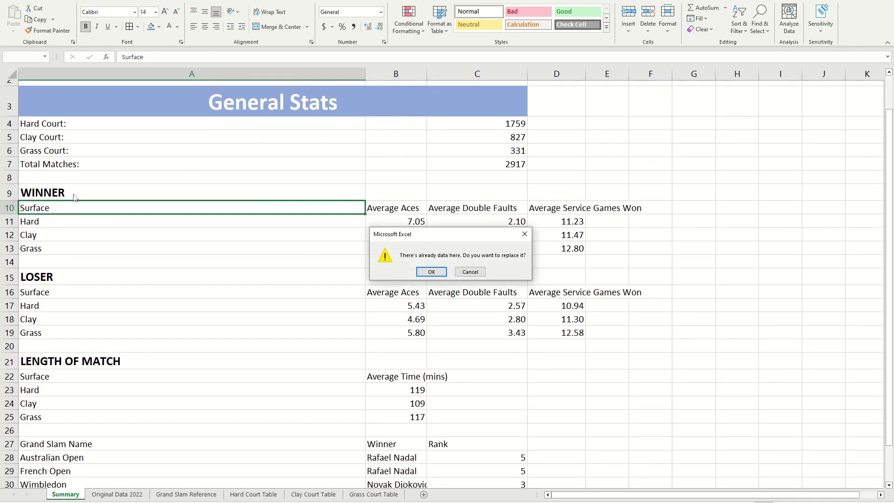
click(471, 272)
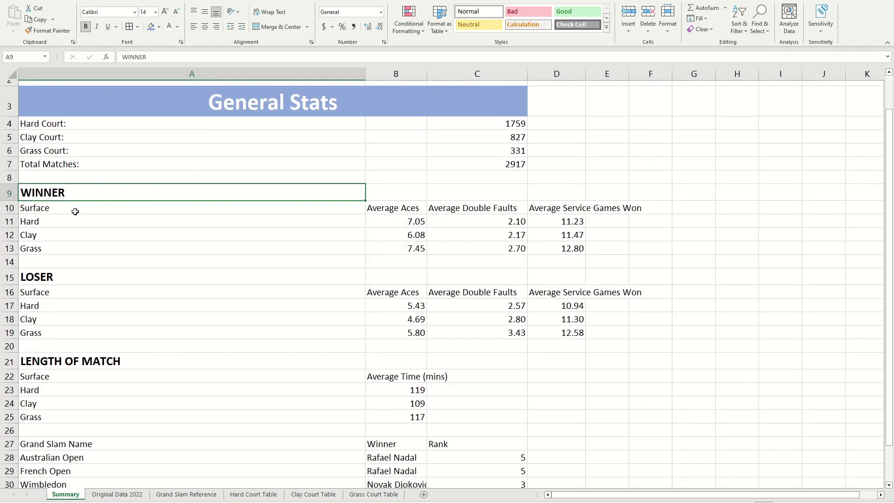
click(124, 280)
click(163, 363)
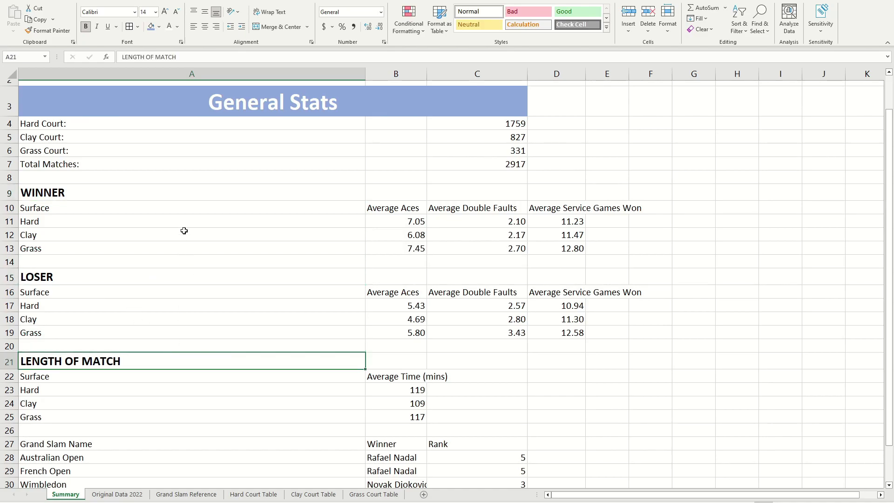
click(100, 181)
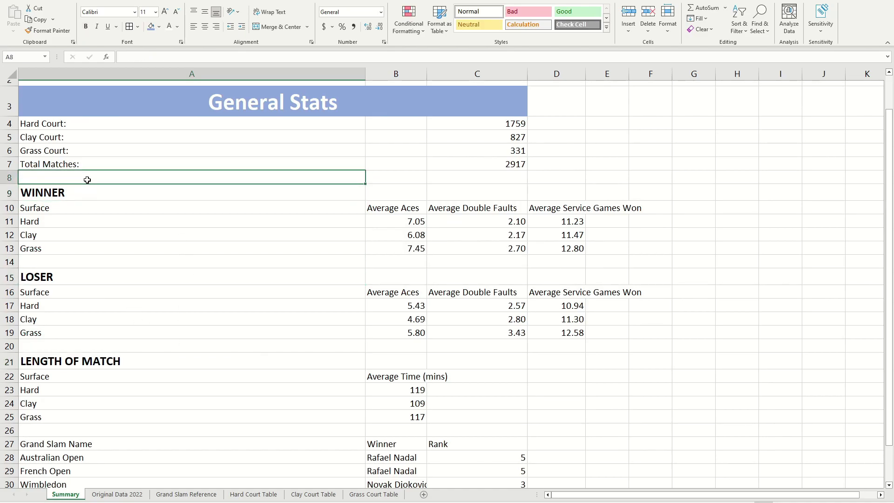
Move the WINNER, LOSER and LENGTH OF MATCH block A9:D25 down one row so it starts at A10.
drag(49, 193, 552, 419)
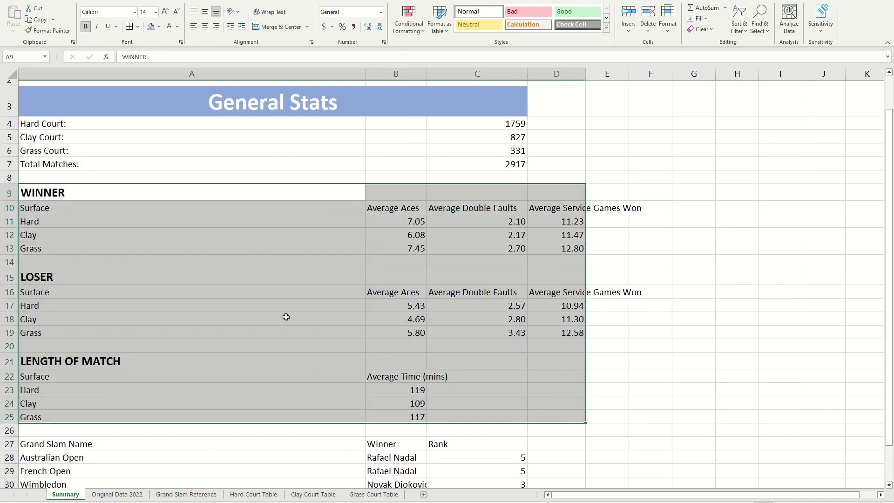
key(ctrl+c)
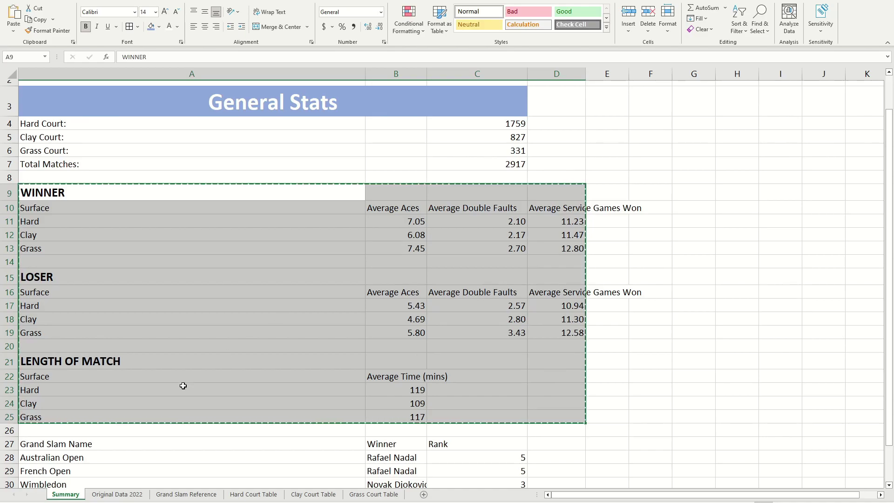
click(90, 215)
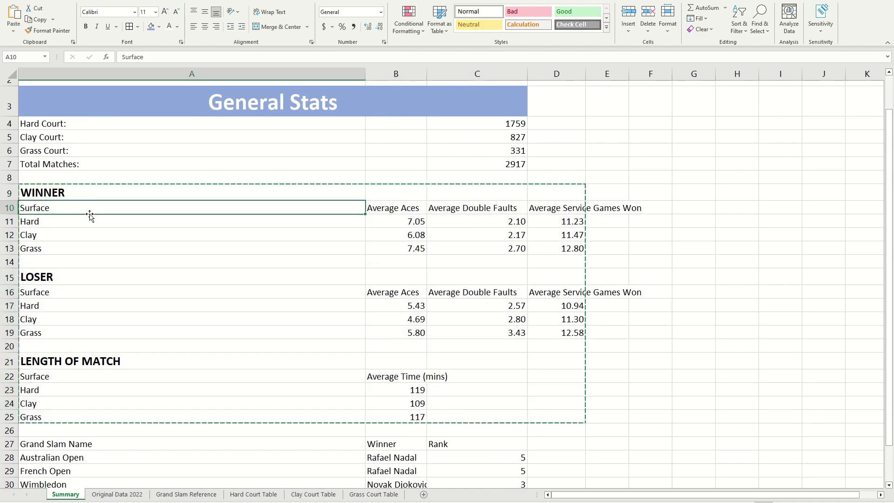
key(ctrl+v)
click(607, 296)
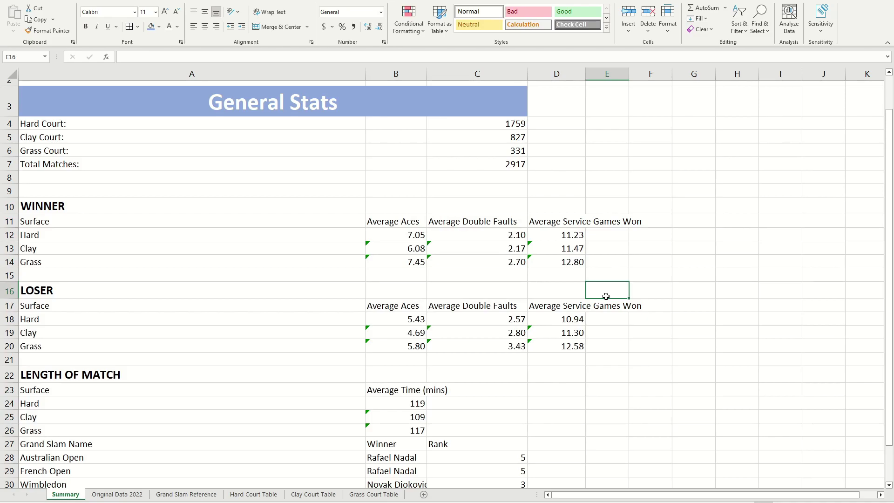
click(95, 187)
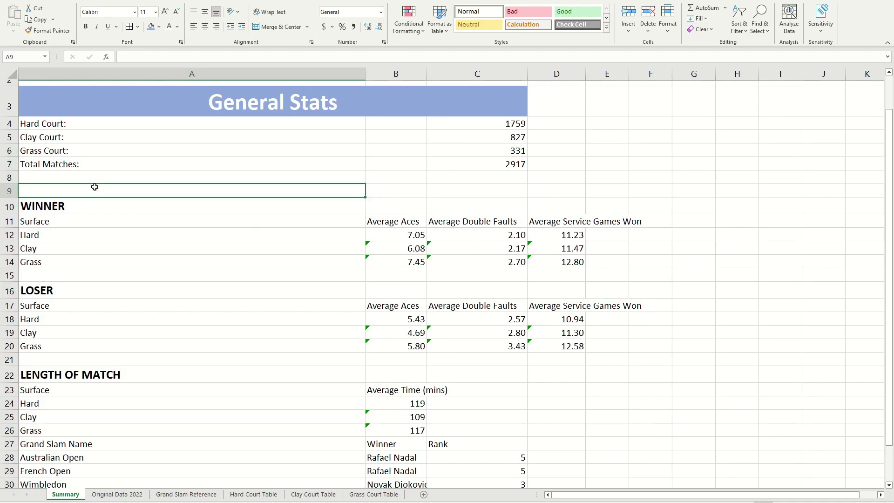
Move the Grand Slam winners and ranks table from A27:C31 down to start at cell A30.
scroll(95, 187, down, 2)
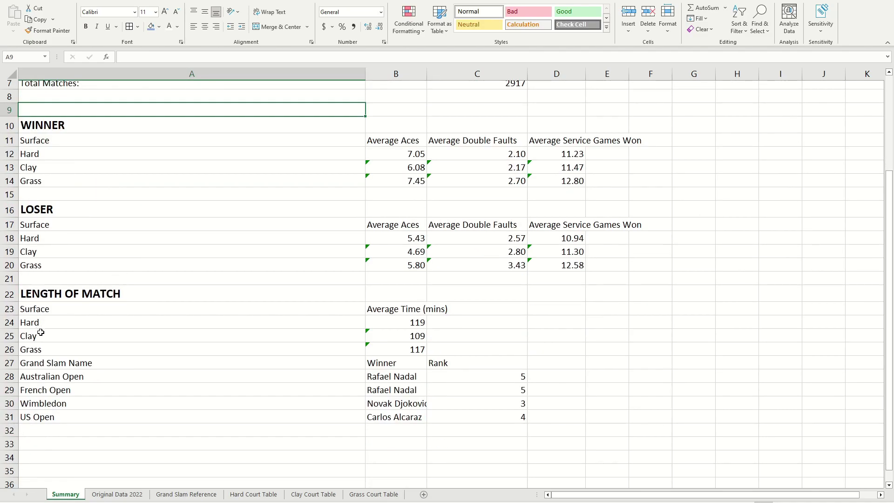
drag(27, 362, 476, 422)
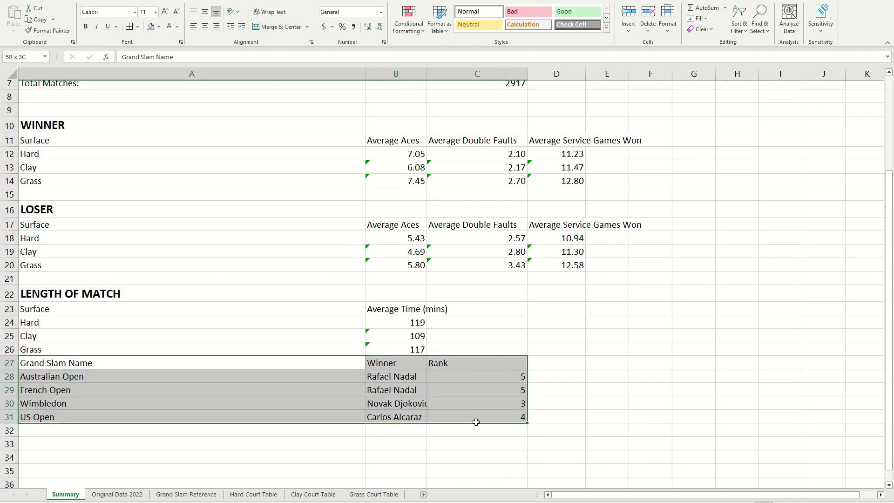
key(ctrl+c)
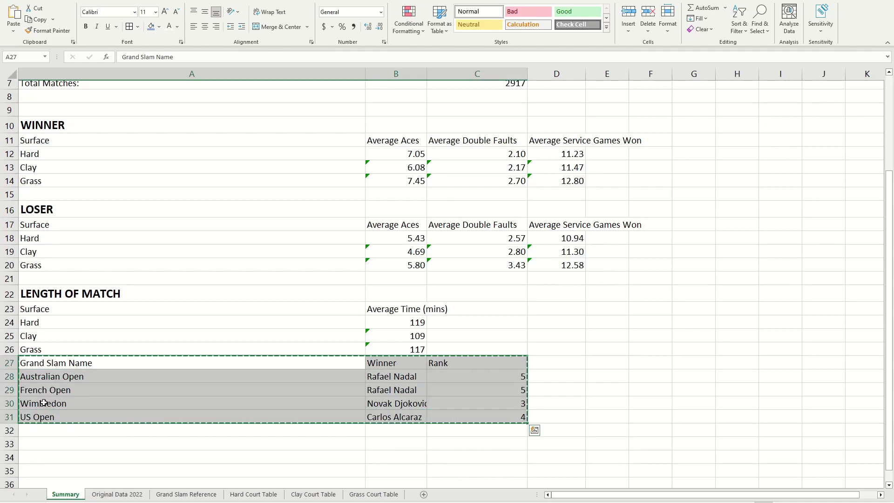
click(44, 403)
key(ctrl+v)
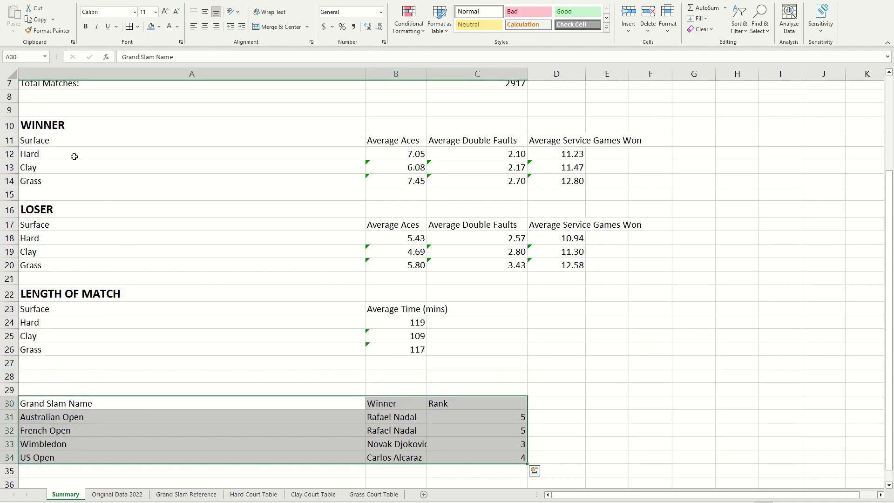
Move the WINNER, LOSER and LENGTH OF MATCH block A10:D26 down another row to start at A11.
drag(33, 124, 567, 348)
key(ctrl+c)
click(104, 140)
key(ctrl+v)
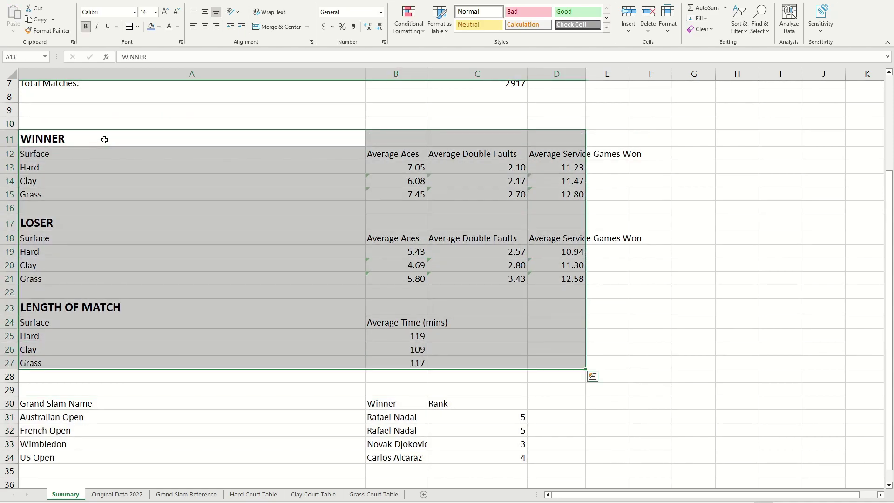
Enter the section heading "Stats based on Surface Type" in cell A9.
scroll(70, 141, up, 1)
click(53, 152)
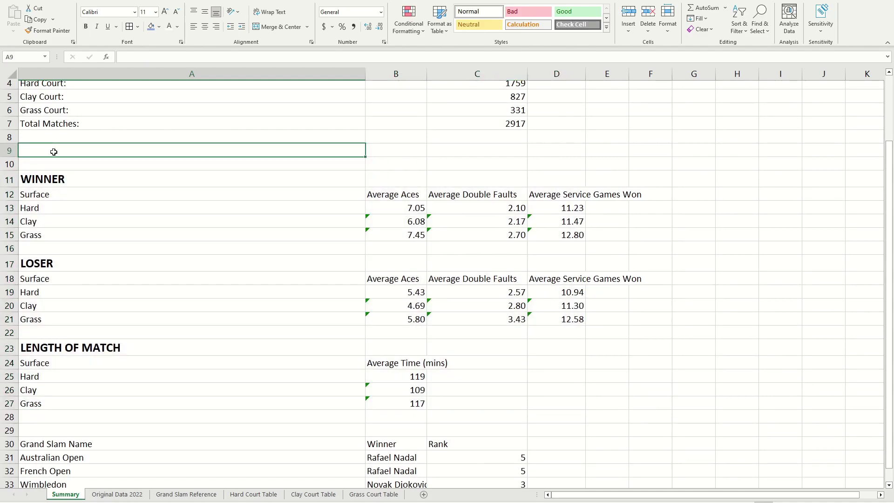
scroll(53, 152, up, 1)
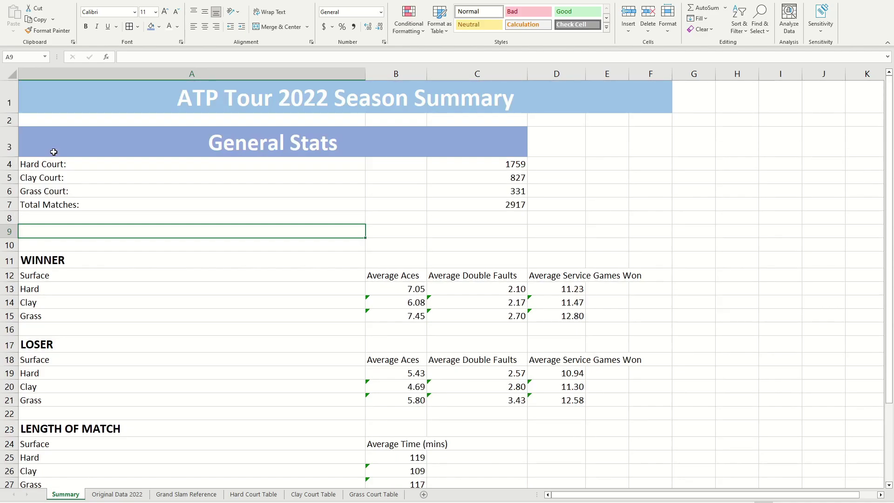
text(Stats based )
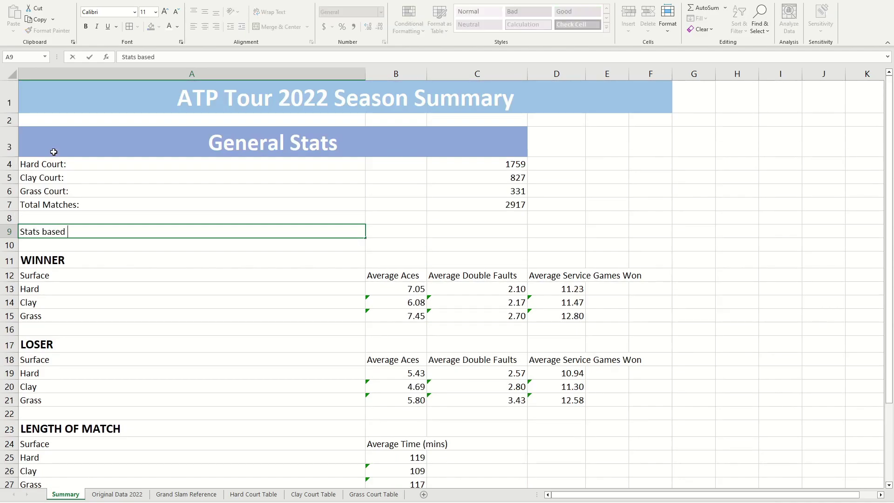
text(on Surface Type)
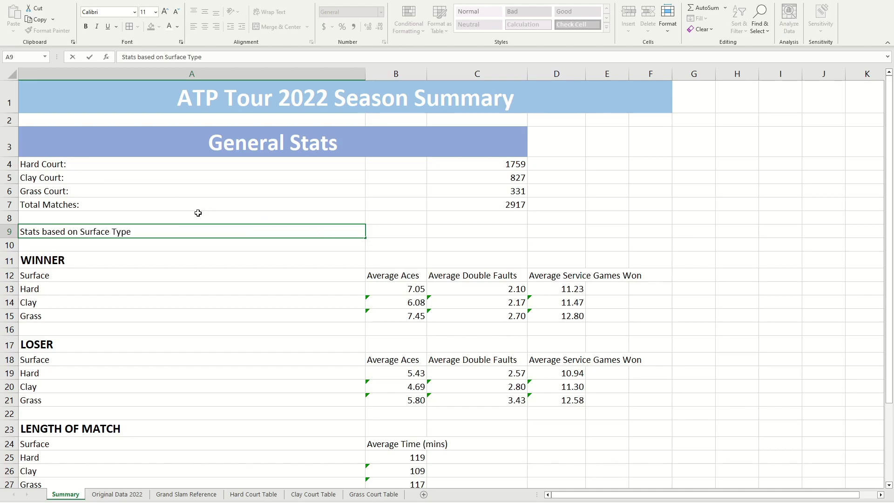
click(185, 222)
click(166, 230)
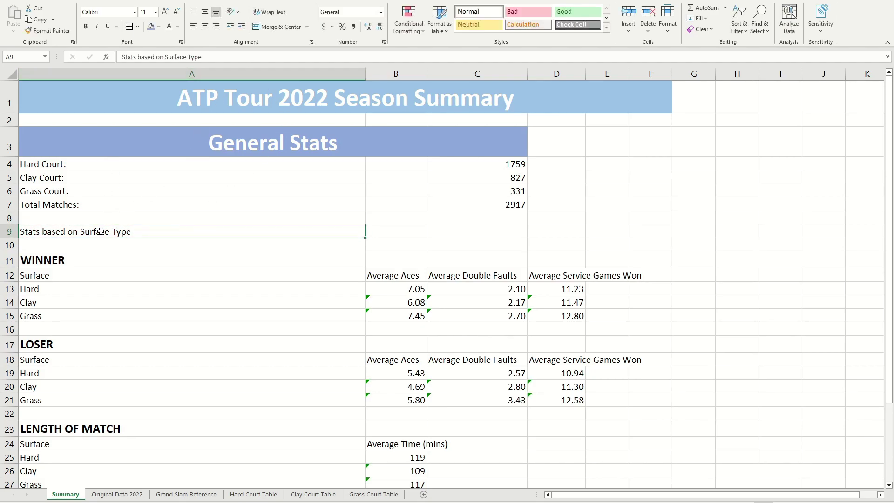
Merge and centre the "Stats based on Surface Type" heading across A9:D9 and fill it with the General Stats heading's blue.
drag(120, 231, 590, 237)
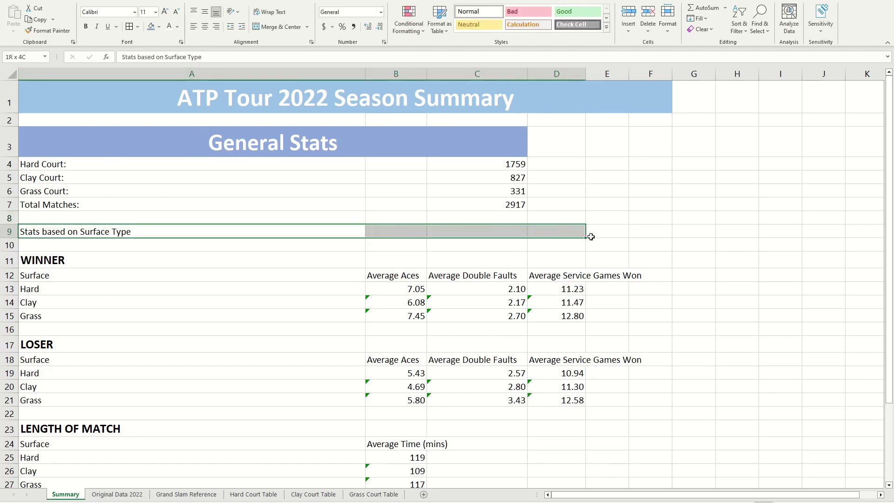
click(279, 26)
click(159, 27)
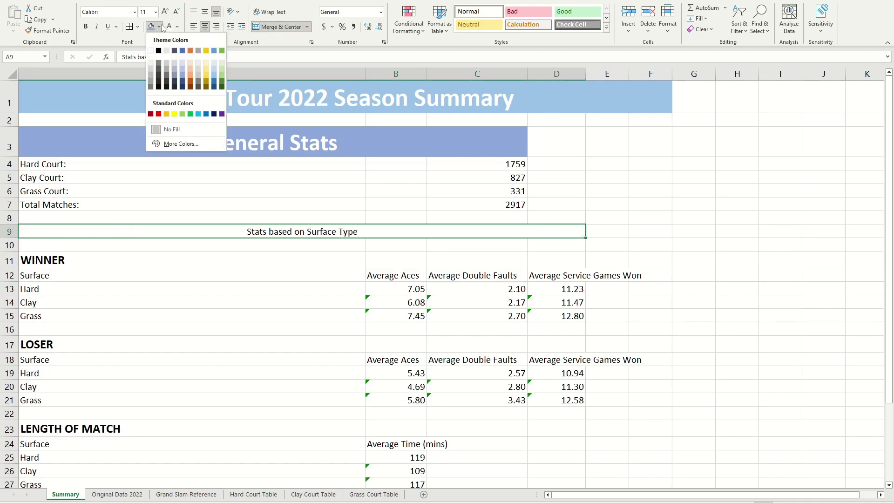
click(183, 77)
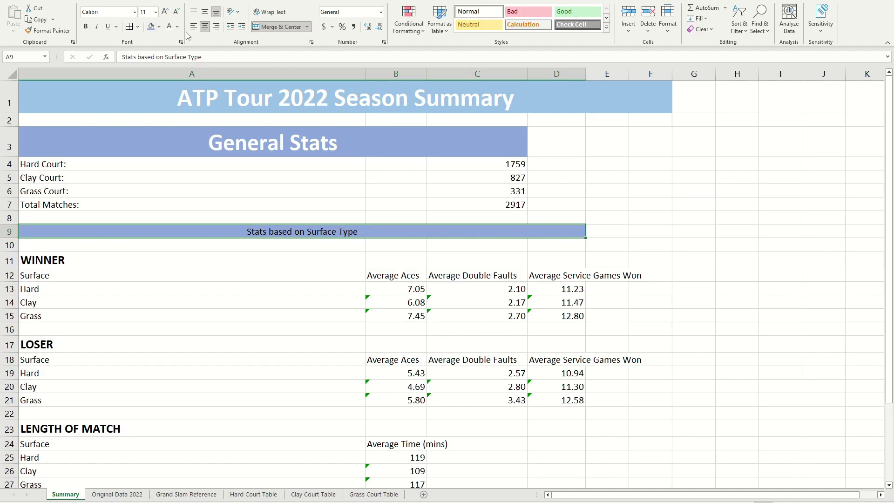
Format the "Stats based on Surface Type" heading as bold white text at size 26.
key(ctrl+b)
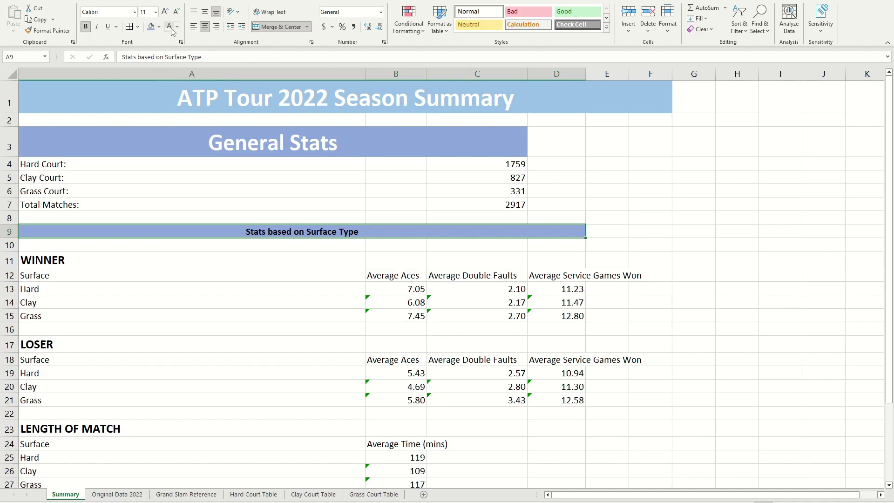
click(171, 28)
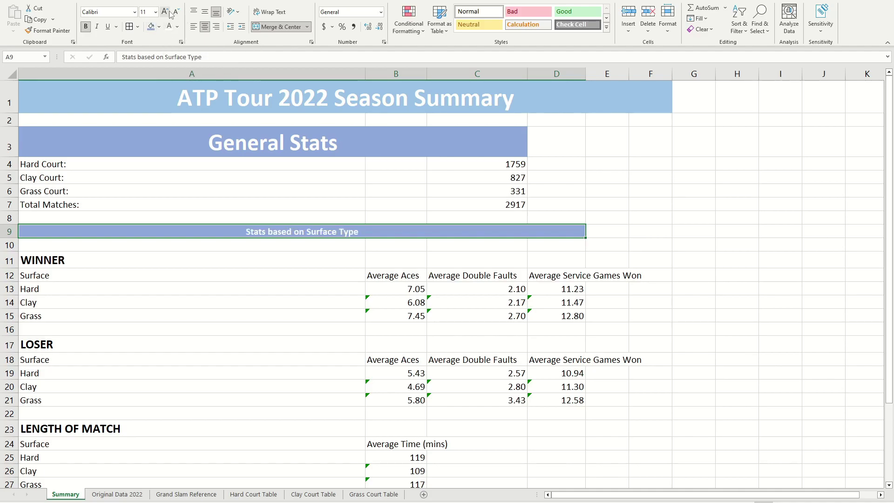
click(156, 12)
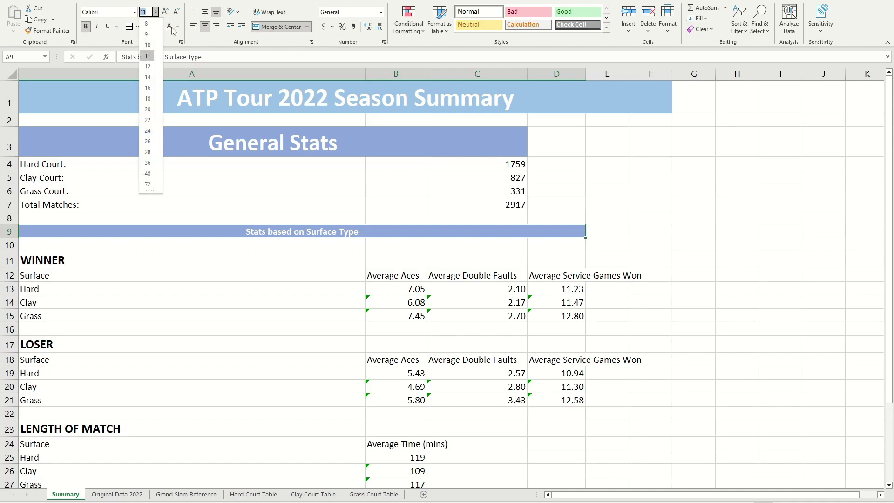
click(152, 146)
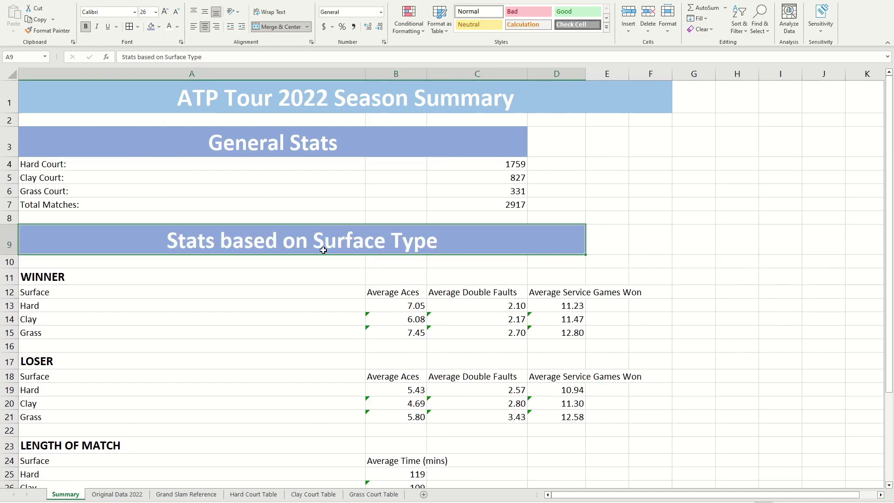
click(288, 266)
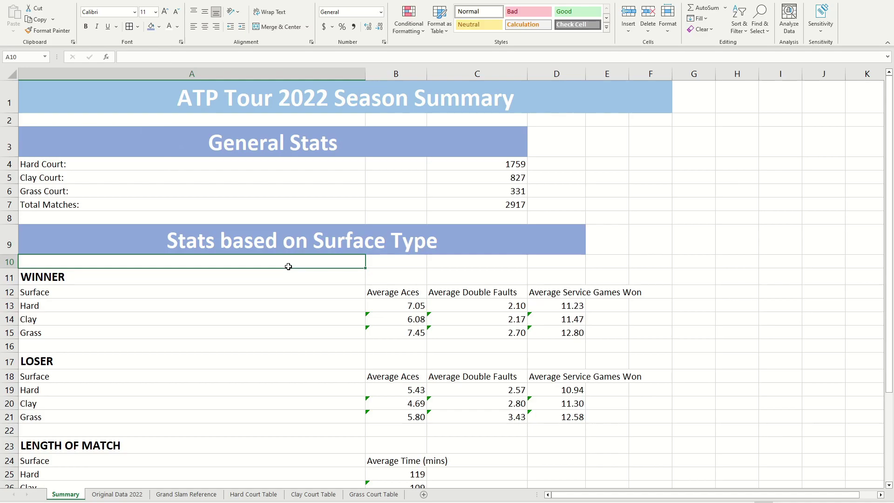
scroll(288, 266, down, 1)
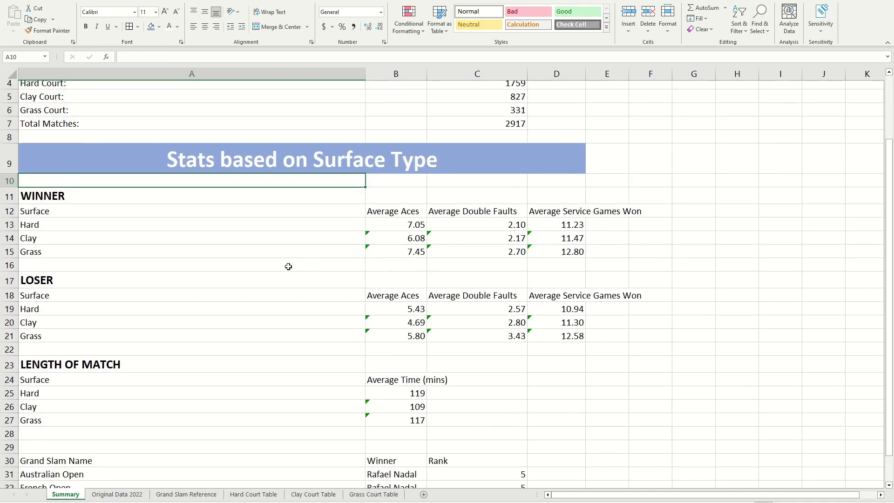
click(114, 197)
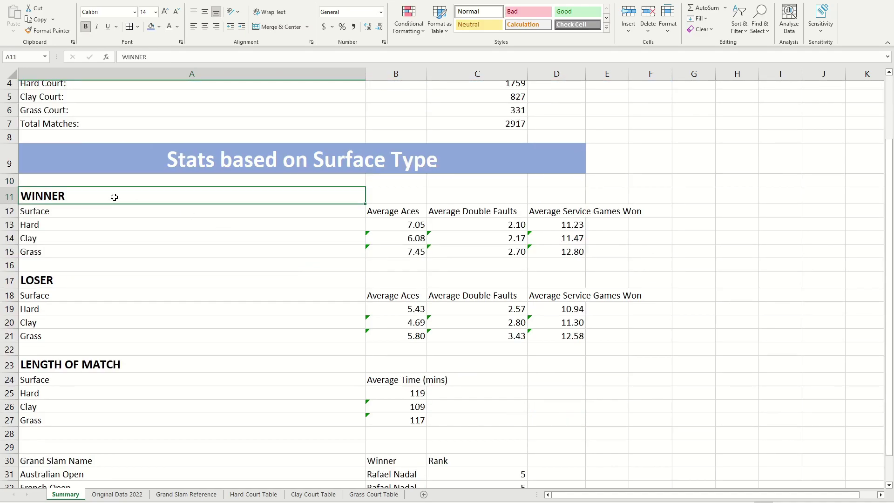
click(108, 288)
click(150, 363)
click(113, 200)
click(118, 279)
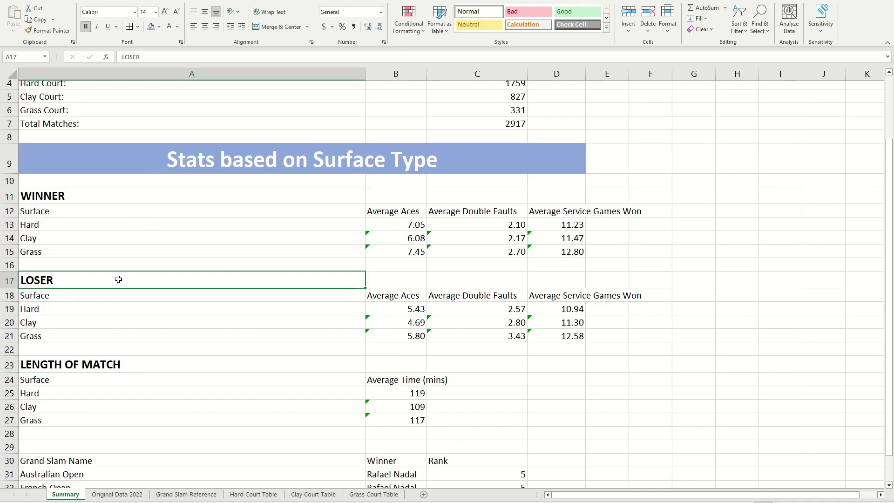
click(160, 369)
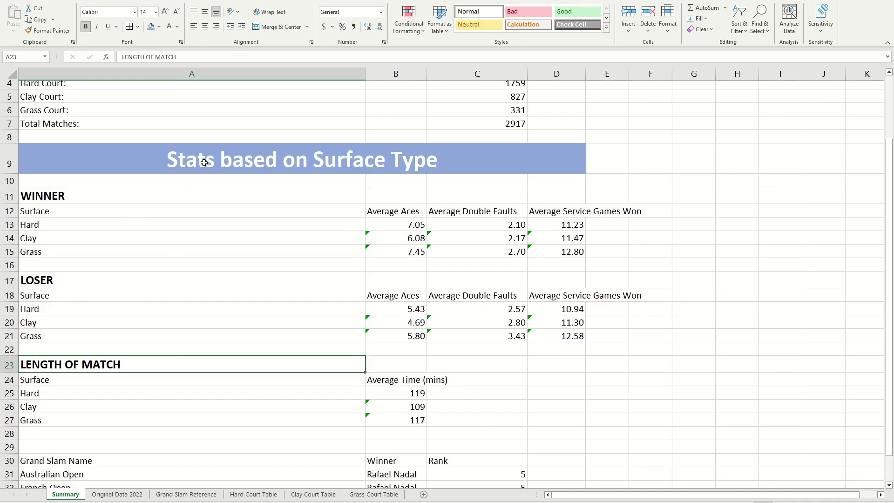
click(39, 197)
click(384, 193)
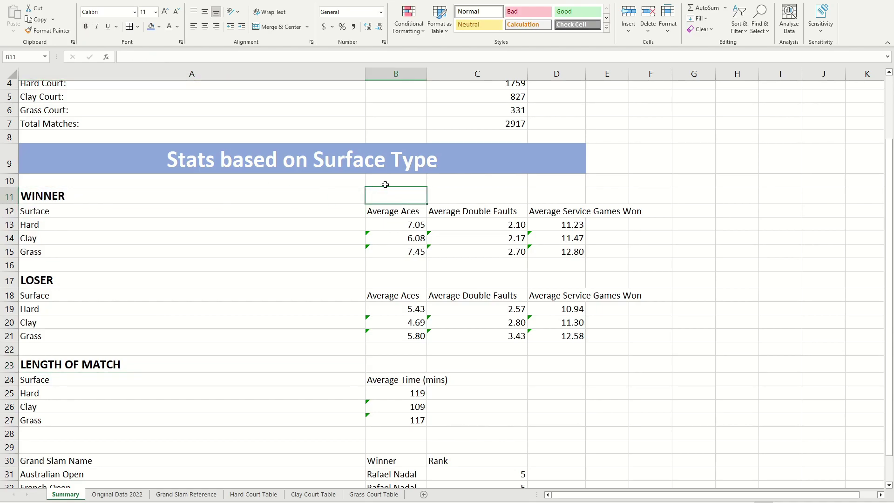
Merge and centre the WINNER heading across cells A11:D11.
drag(51, 201, 544, 200)
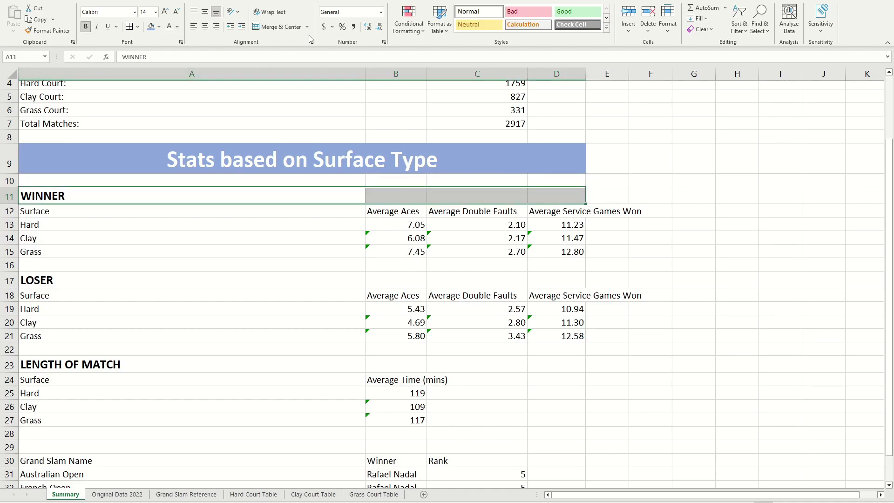
click(65, 209)
drag(48, 200, 572, 200)
click(285, 28)
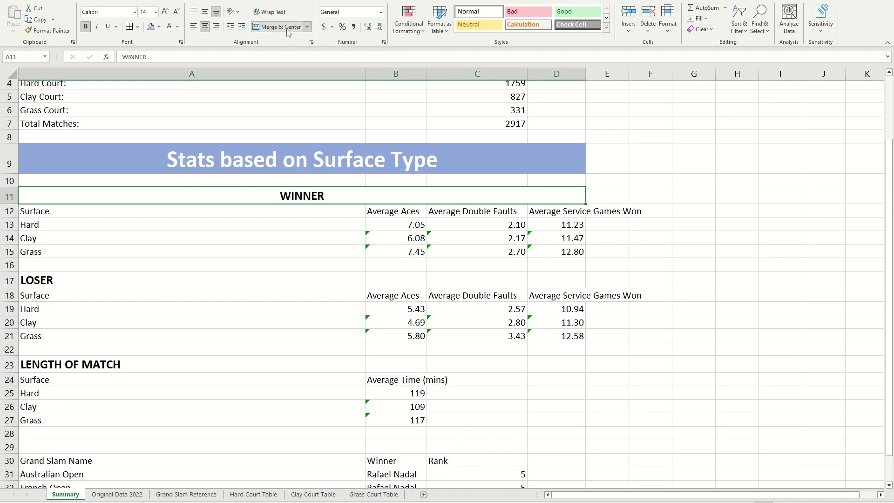
click(335, 252)
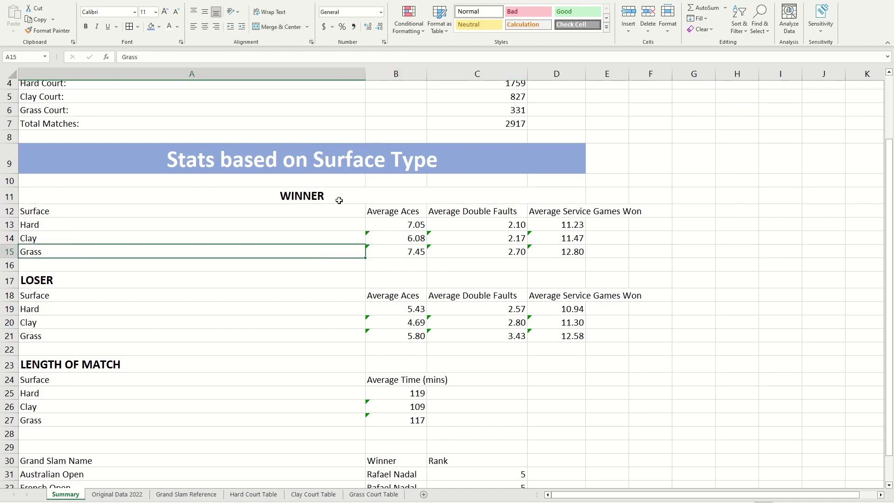
Fill the WINNER heading with the section headings' blue, try white text on it and undo the font colour change.
click(266, 200)
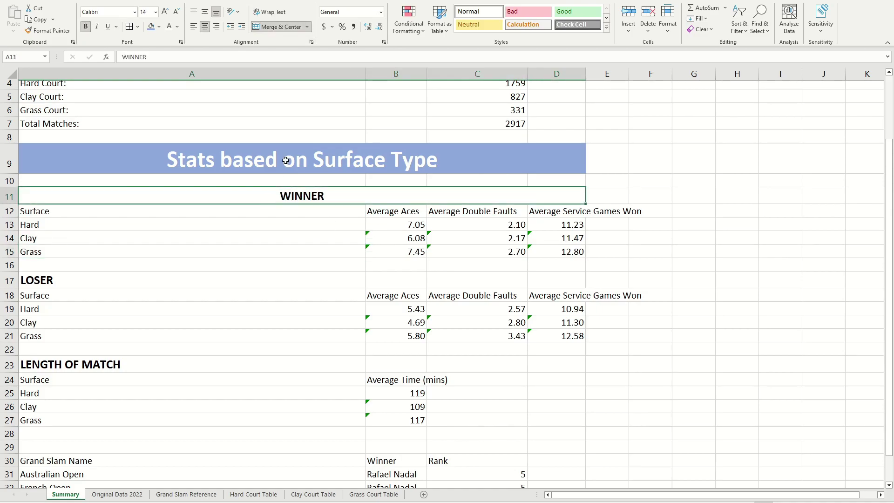
click(151, 26)
click(169, 26)
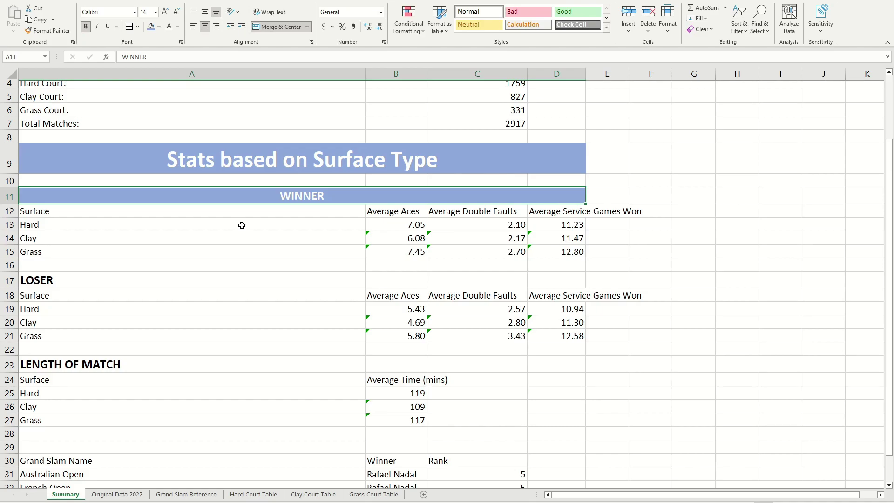
key(ctrl+z)
click(260, 211)
click(279, 199)
click(260, 211)
click(276, 200)
scroll(275, 202, down, 1)
scroll(276, 201, up, 1)
click(257, 209)
click(285, 196)
click(189, 220)
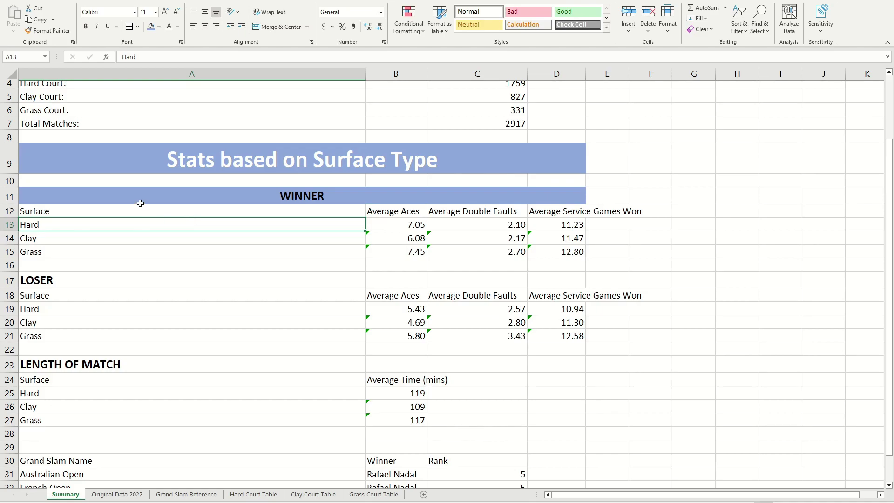
Copy the WINNER heading's formatting to the LOSER heading in A17 and the LENGTH OF MATCH heading in A23.
click(70, 278)
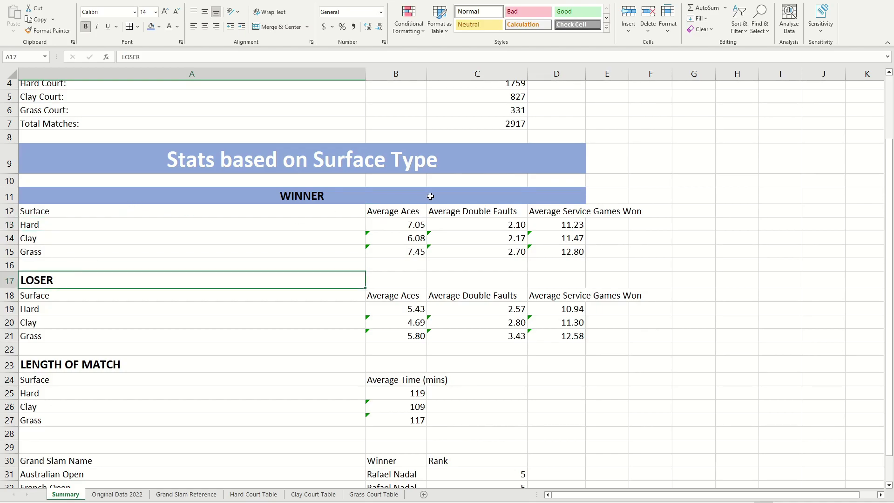
click(176, 195)
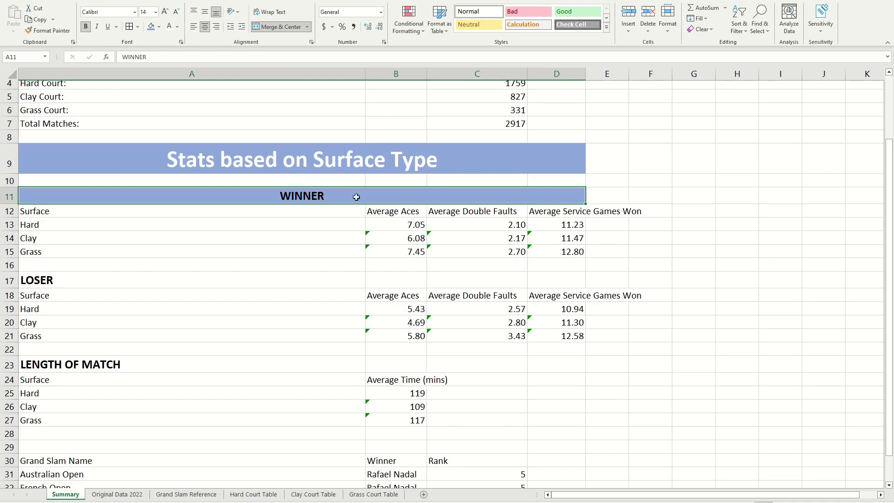
click(41, 31)
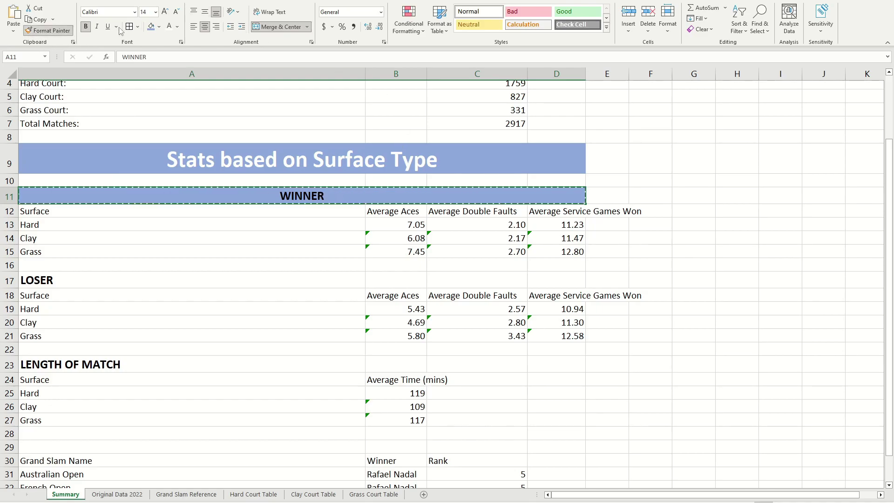
click(52, 281)
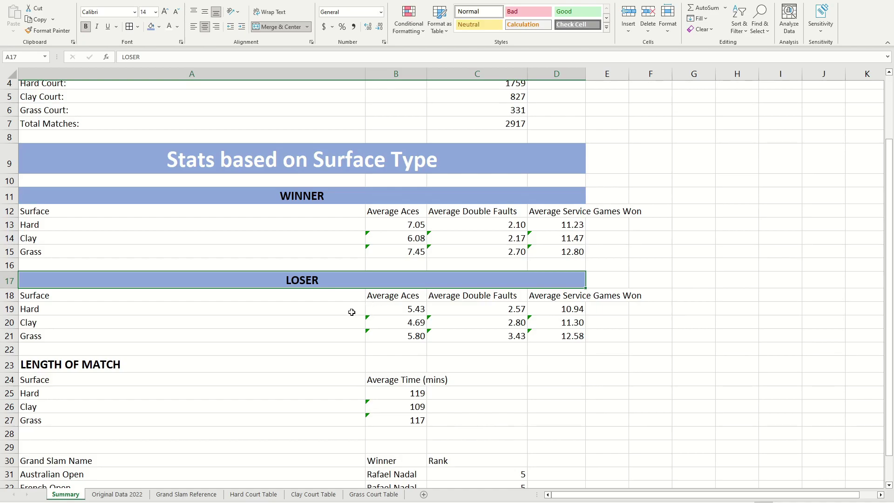
scroll(364, 302, down, 1)
click(44, 31)
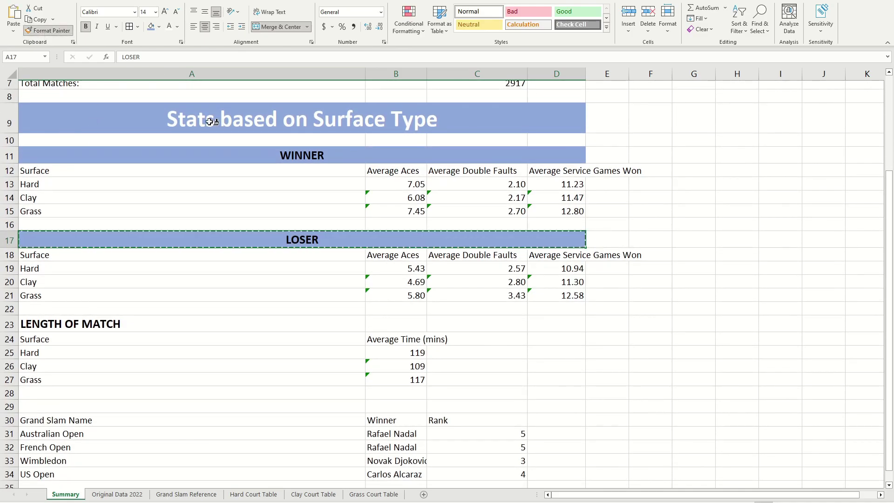
click(101, 325)
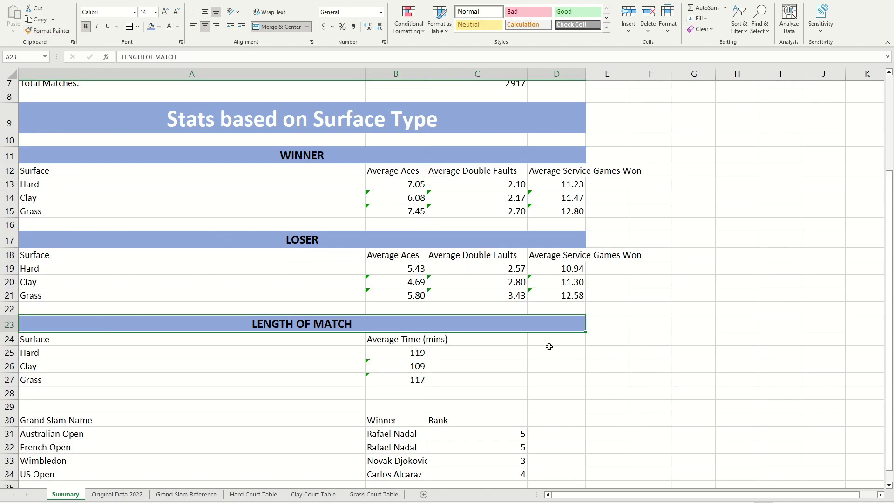
Widen column D so it fits the Average Service Games Won header text.
scroll(482, 331, down, 2)
scroll(379, 146, up, 1)
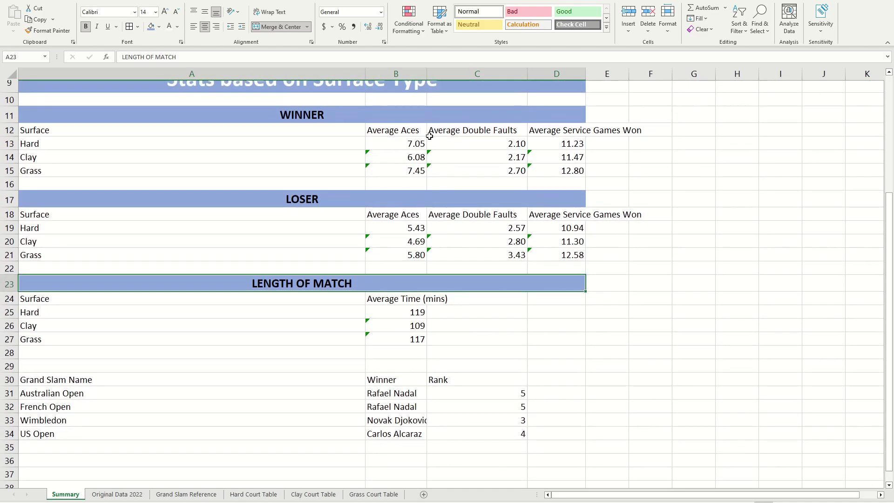
scroll(300, 145, up, 2)
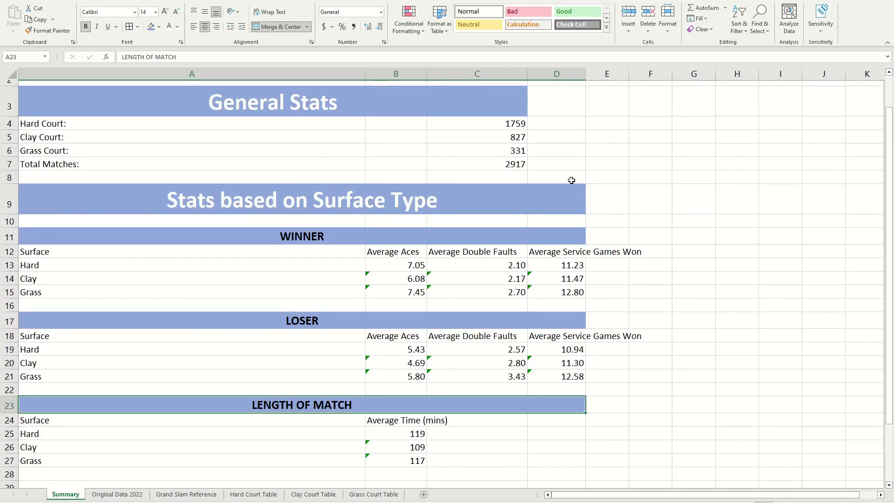
scroll(471, 136, down, 1)
click(609, 176)
click(565, 96)
click(571, 212)
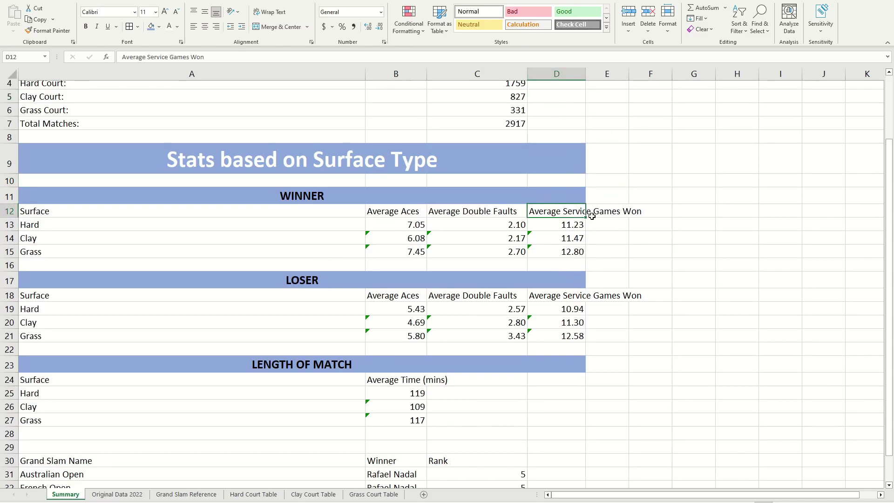
drag(586, 74, 588, 71)
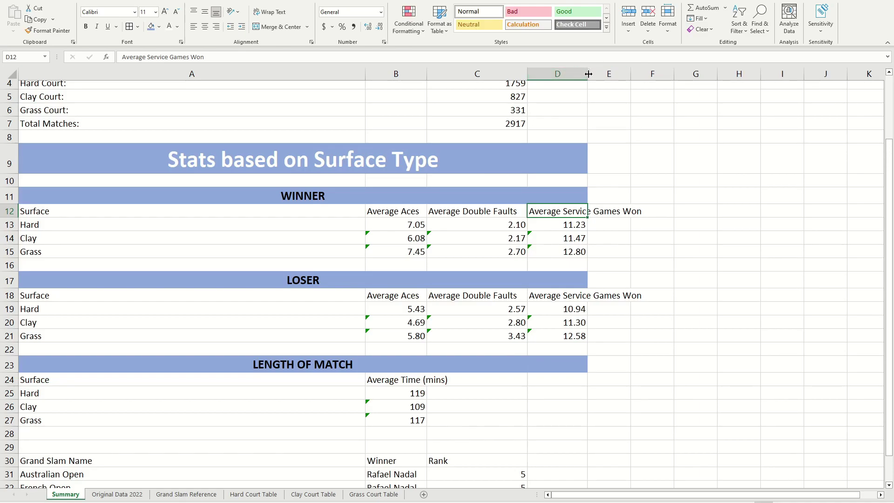
double_click(589, 73)
click(618, 198)
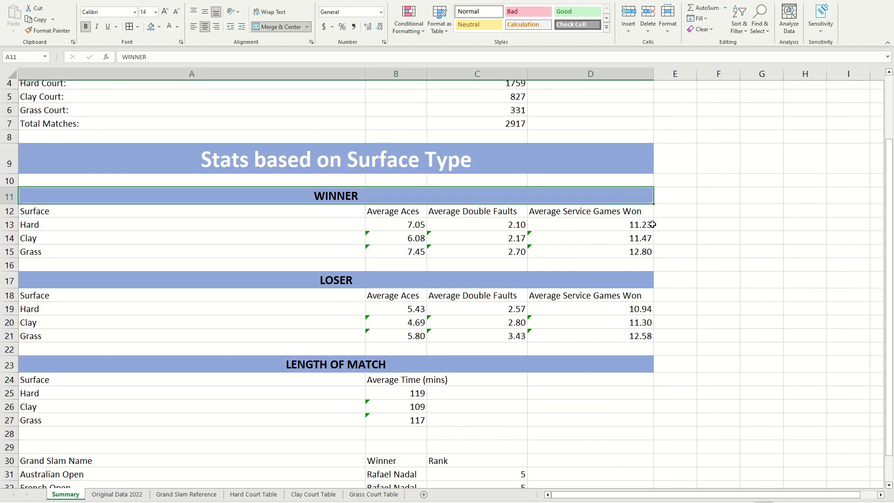
click(639, 214)
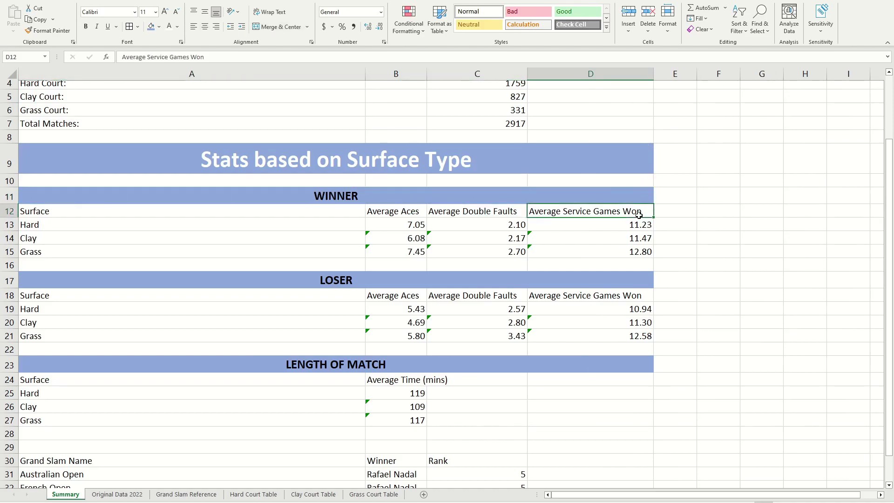
click(575, 296)
scroll(570, 263, down, 4)
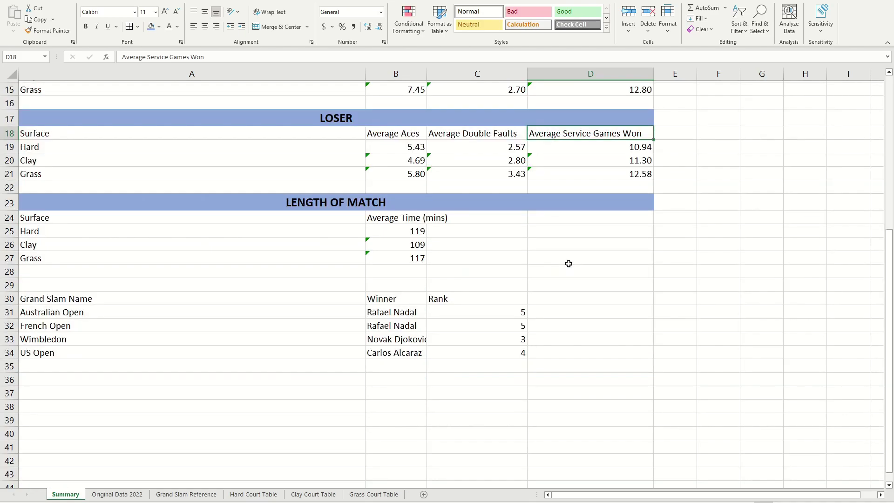
scroll(516, 208, up, 2)
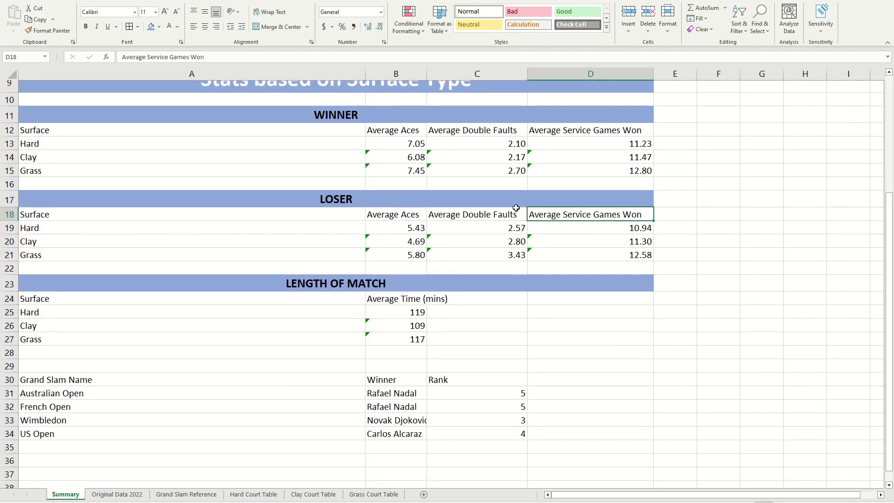
scroll(140, 259, down, 1)
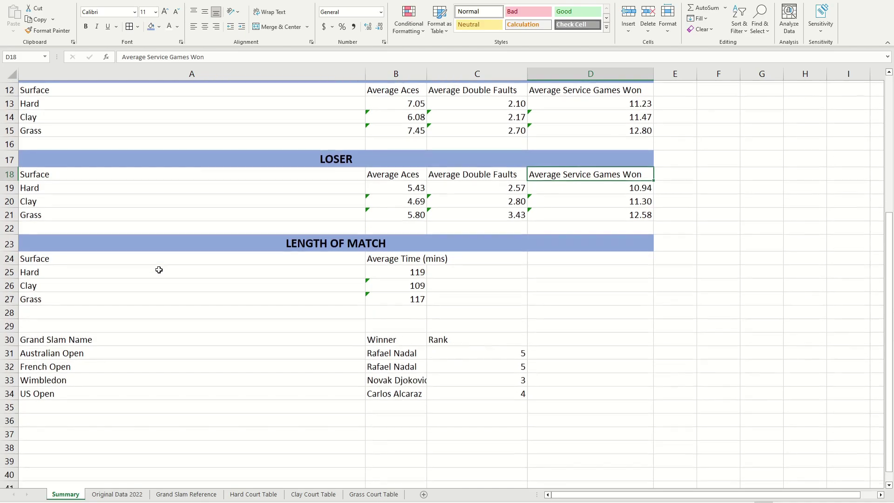
Enter the heading "Grand Slam Stats" in A29, above the Grand Slam winners table.
click(59, 326)
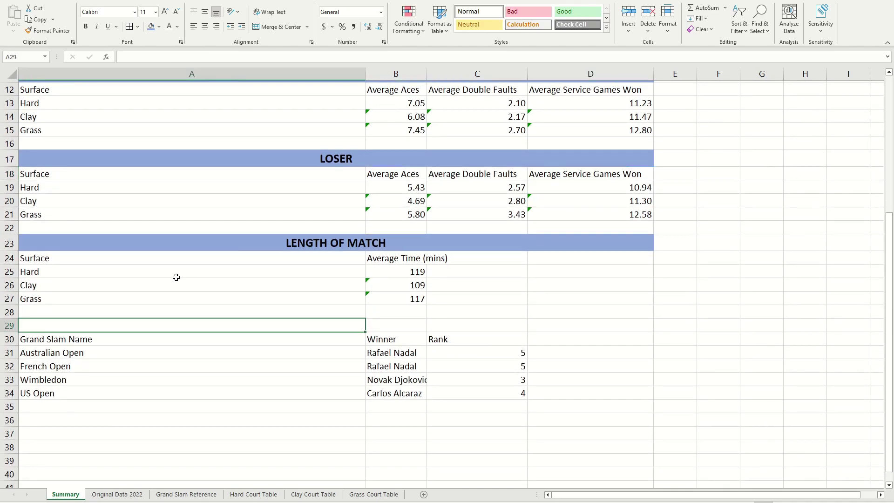
drag(70, 340, 493, 393)
click(99, 327)
text(Grand Slam Stats)
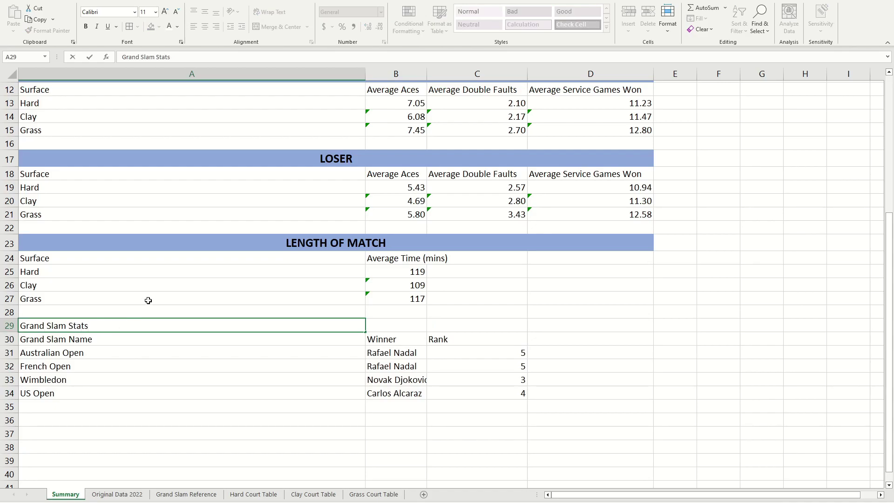
scroll(136, 306, up, 4)
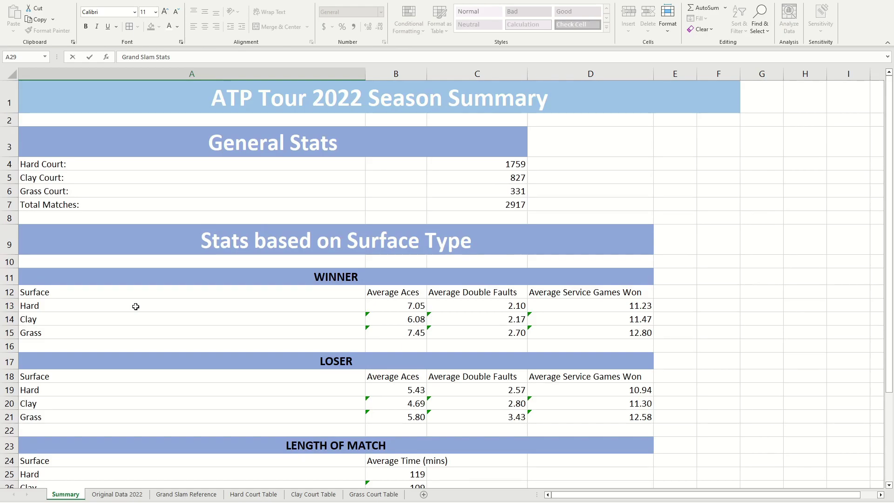
scroll(136, 307, down, 3)
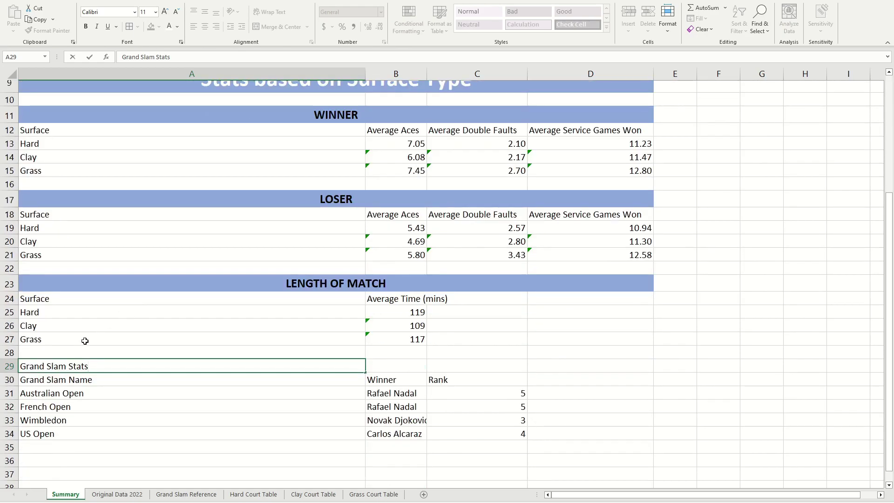
Fill the Grand Slam Stats heading in A29 with the section headings' blue and make it bold.
click(100, 365)
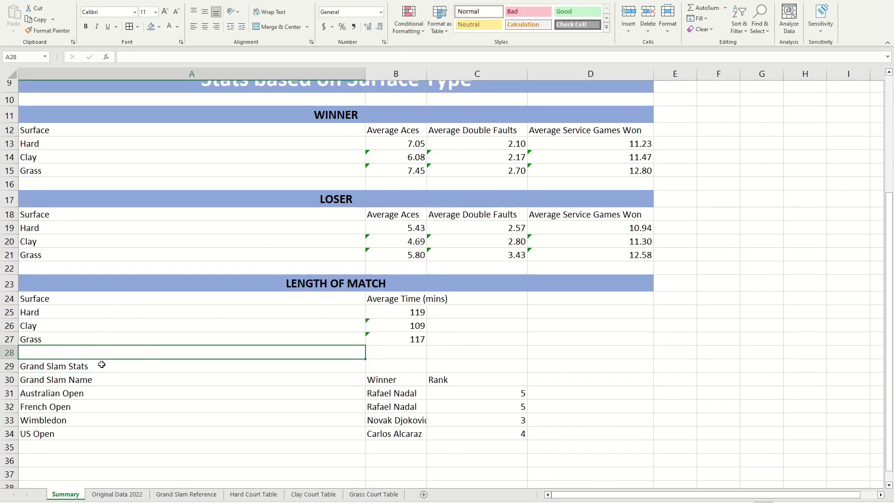
click(151, 27)
key(ctrl+b)
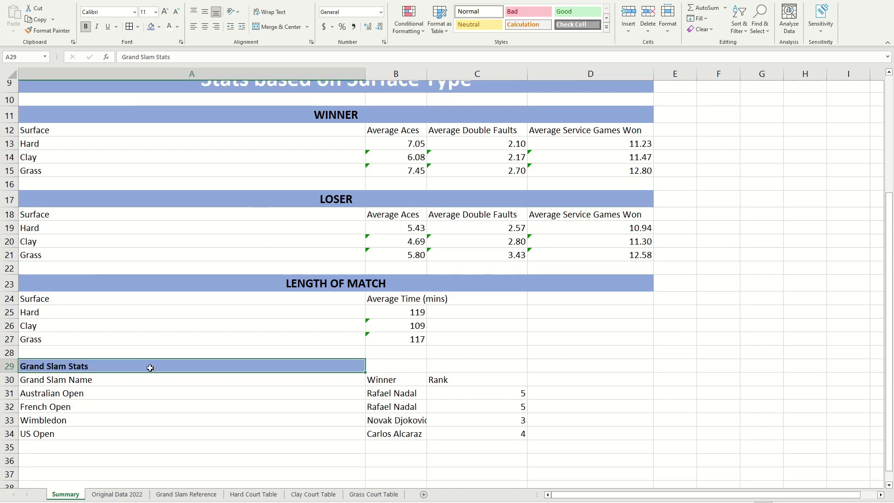
Enlarge the Grand Slam Stats heading text to size 26 and colour it white.
click(165, 12)
click(165, 11)
click(165, 11)
click(166, 11)
click(166, 11)
click(165, 11)
click(165, 11)
click(165, 12)
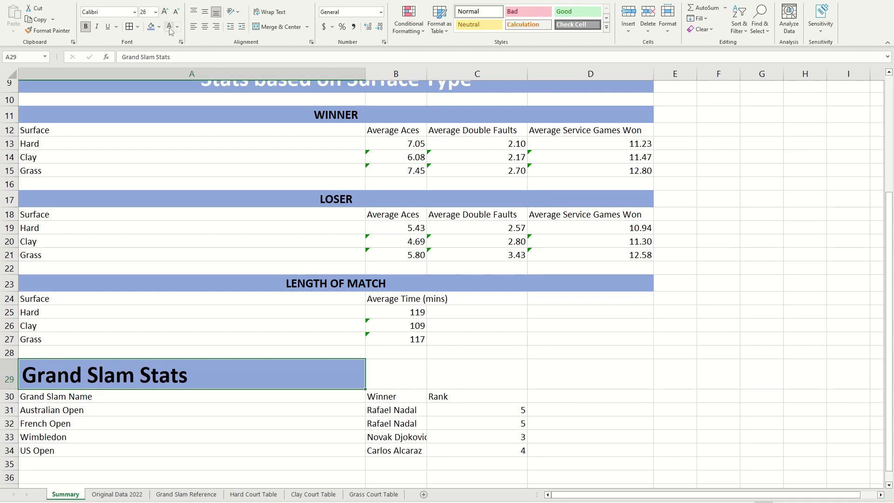
click(169, 27)
Merge and centre the Grand Slam Stats heading across cells A29:C29.
mouse_move(157, 375)
mouse_down()
mouse_move(455, 370)
mouse_move(481, 379)
mouse_up()
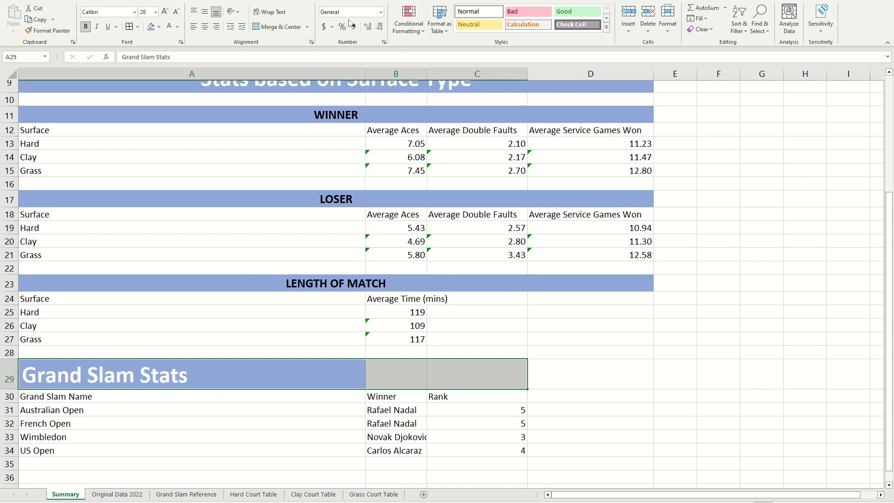
click(235, 375)
drag(202, 376, 450, 373)
click(277, 26)
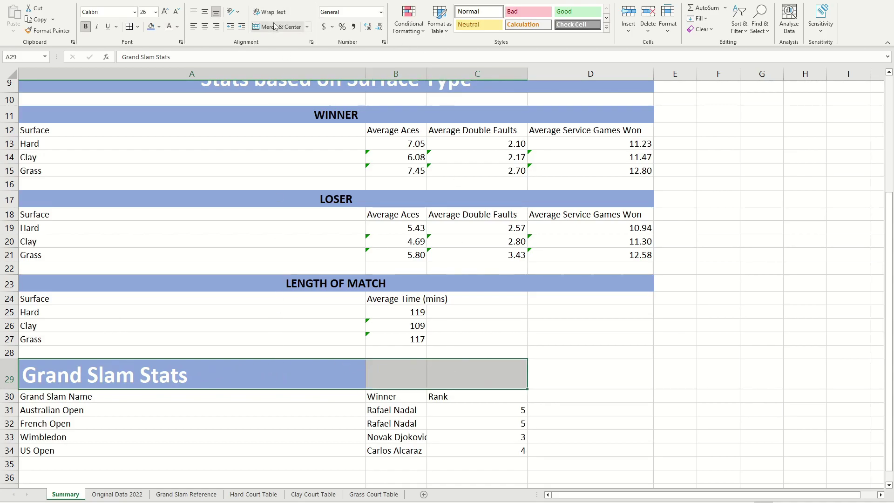
click(631, 405)
Compare the styling of the section headings with the WINNER, LOSER and LENGTH OF MATCH subheadings.
scroll(601, 398, up, 2)
scroll(212, 230, up, 1)
scroll(212, 230, down, 1)
scroll(213, 230, up, 1)
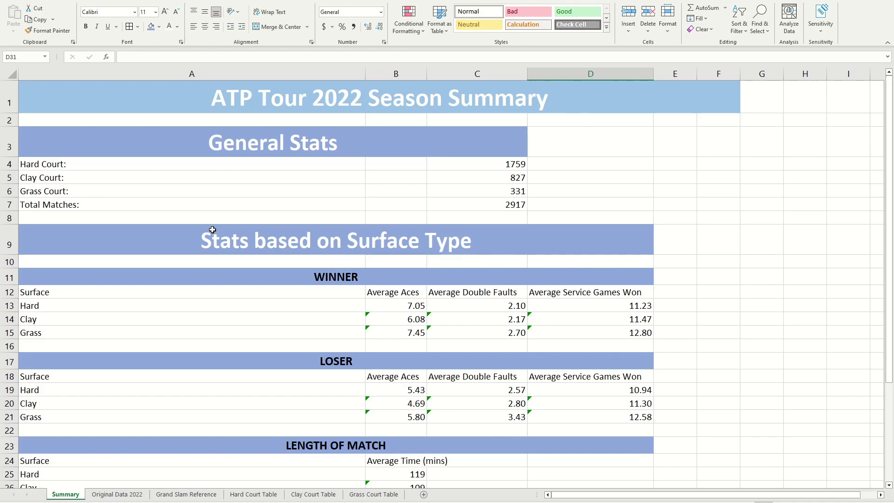
scroll(212, 230, down, 1)
click(194, 193)
click(299, 282)
click(296, 362)
click(291, 194)
click(296, 279)
click(300, 194)
scroll(300, 194, up, 1)
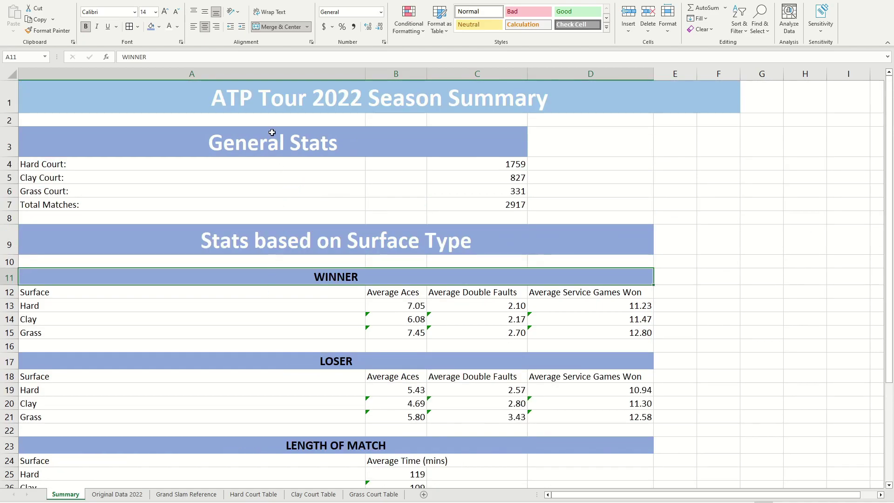
click(282, 292)
click(284, 280)
click(201, 251)
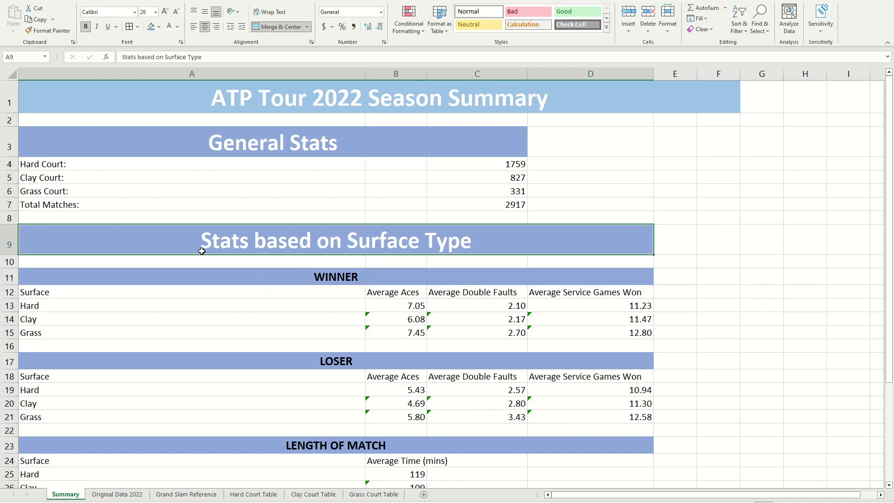
Open the fill colour choices for the merged WINNER heading in A11.
click(295, 275)
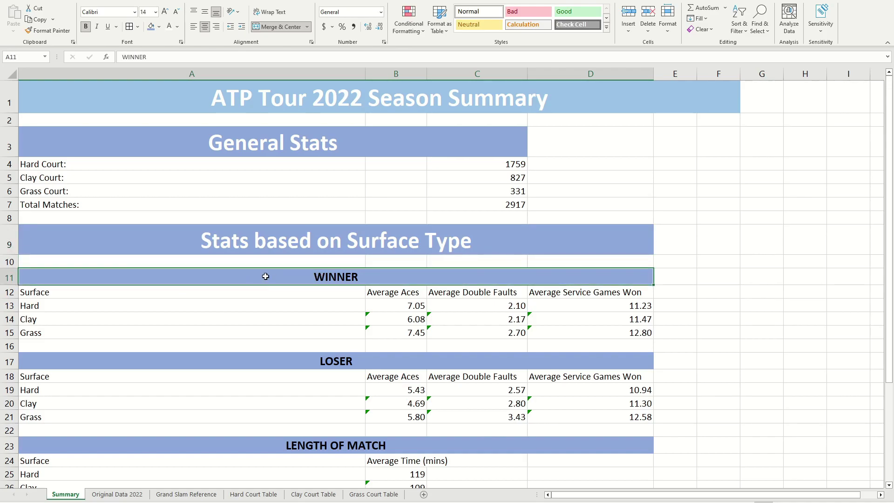
click(349, 360)
click(265, 288)
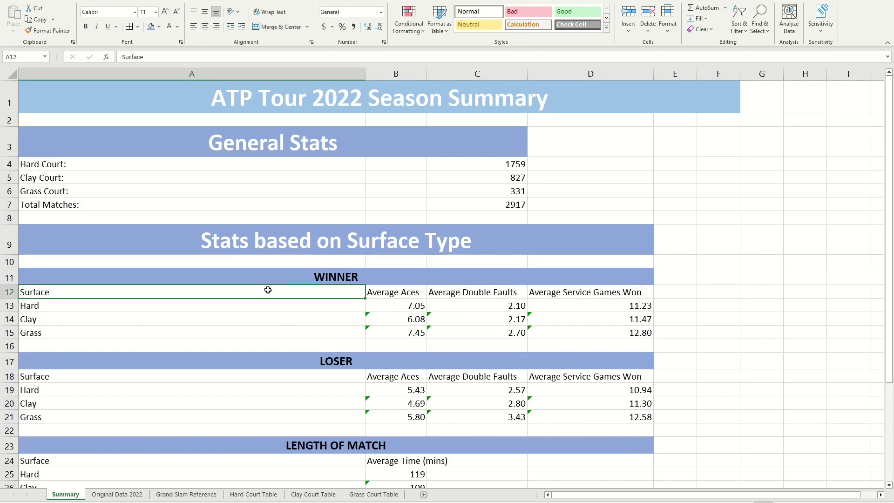
click(256, 278)
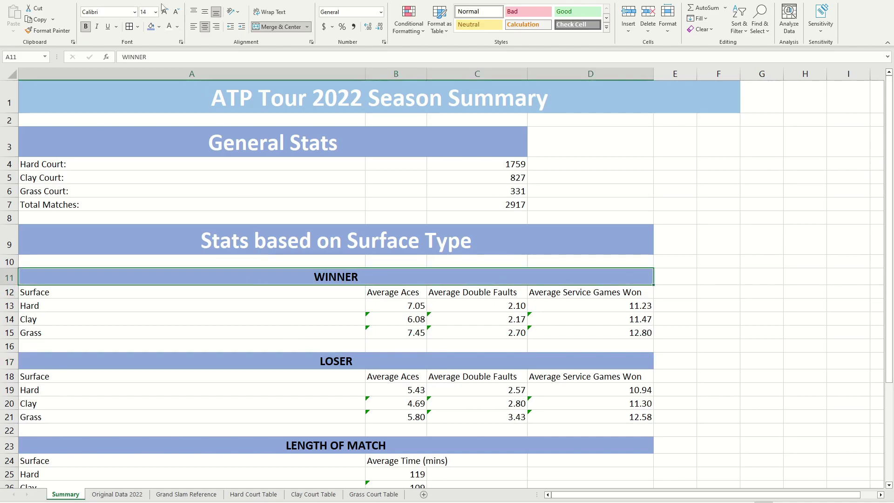
click(160, 27)
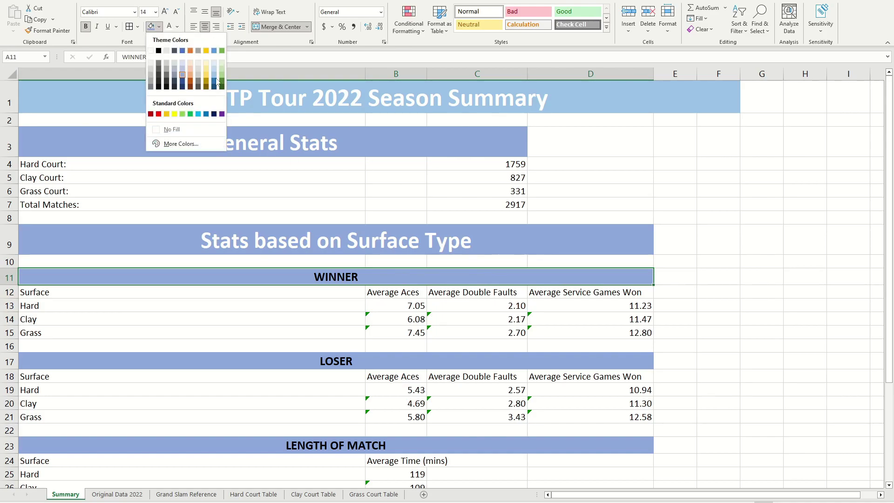
Fill the WINNER, LOSER and LENGTH OF MATCH heading rows with the lightest blue theme shade.
click(182, 65)
click(239, 321)
click(252, 362)
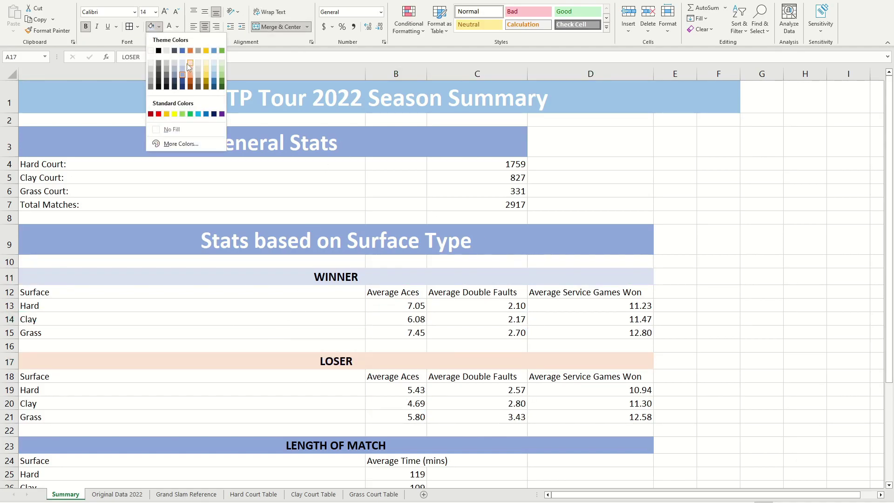
click(183, 63)
click(242, 442)
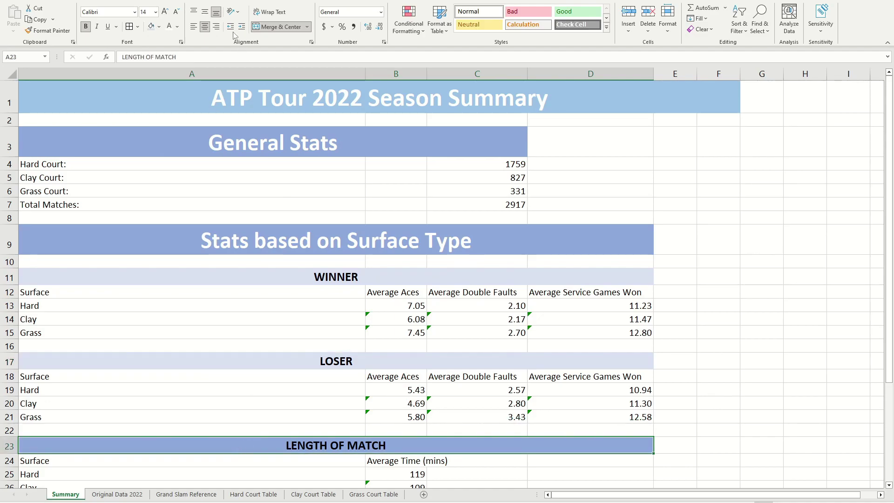
click(159, 27)
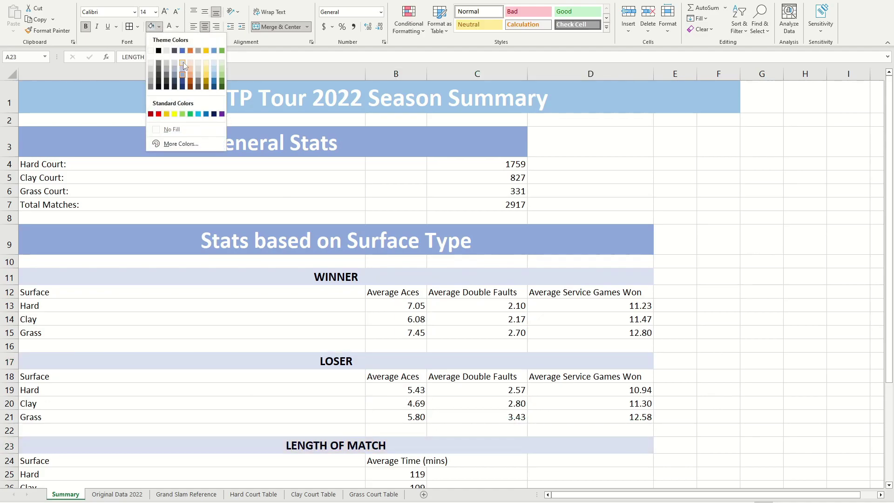
click(183, 66)
click(277, 403)
Examine the title and sub-heading formatting across all sections of the Summary sheet.
scroll(297, 359, down, 2)
scroll(298, 359, up, 2)
click(203, 230)
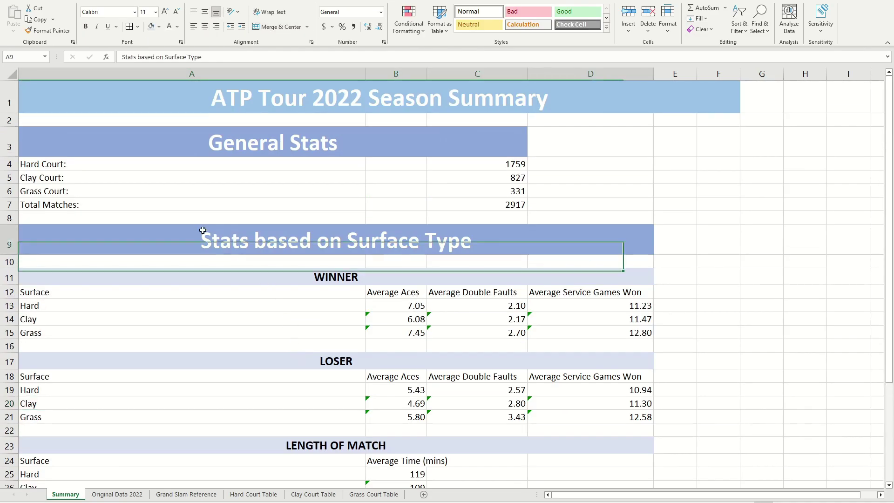
click(211, 263)
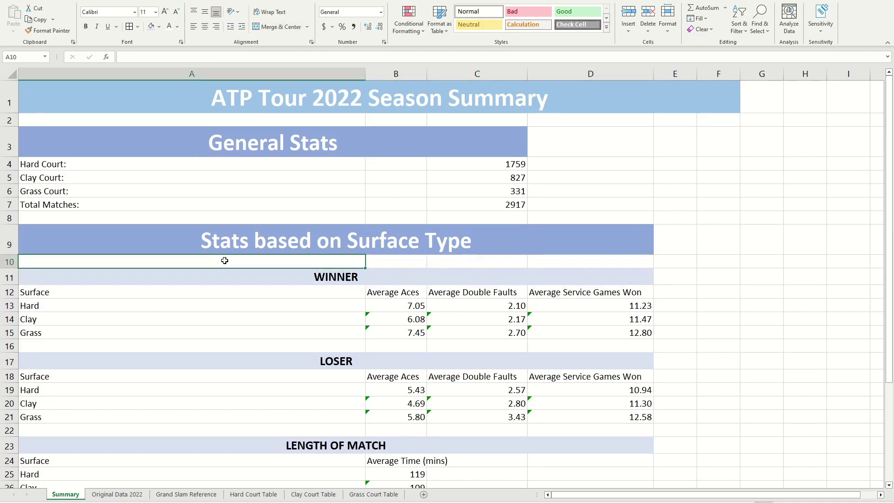
click(181, 247)
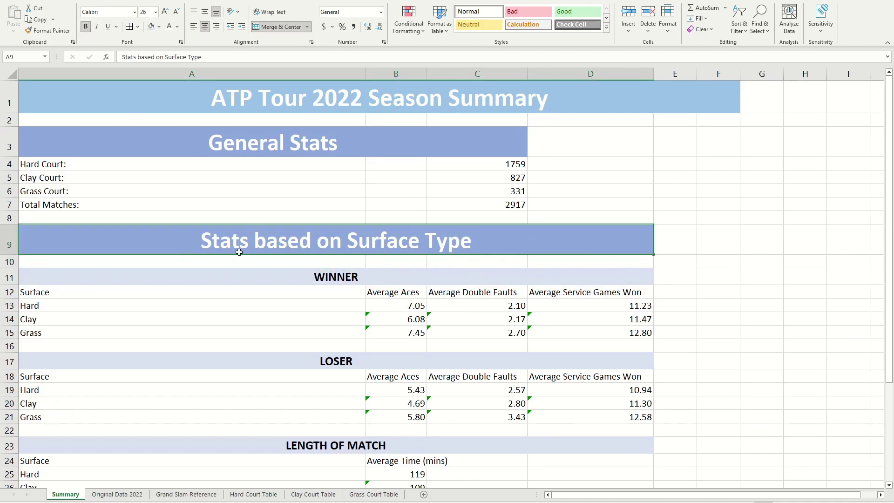
click(308, 281)
click(277, 291)
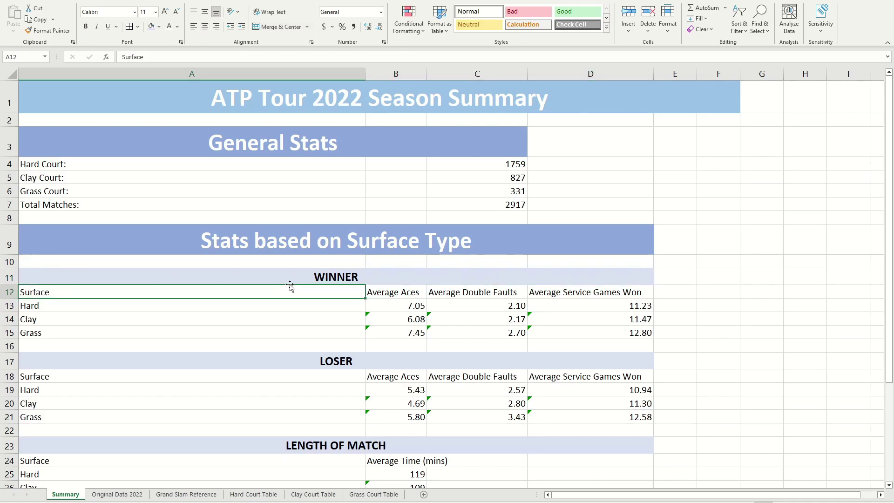
click(303, 276)
scroll(303, 276, down, 5)
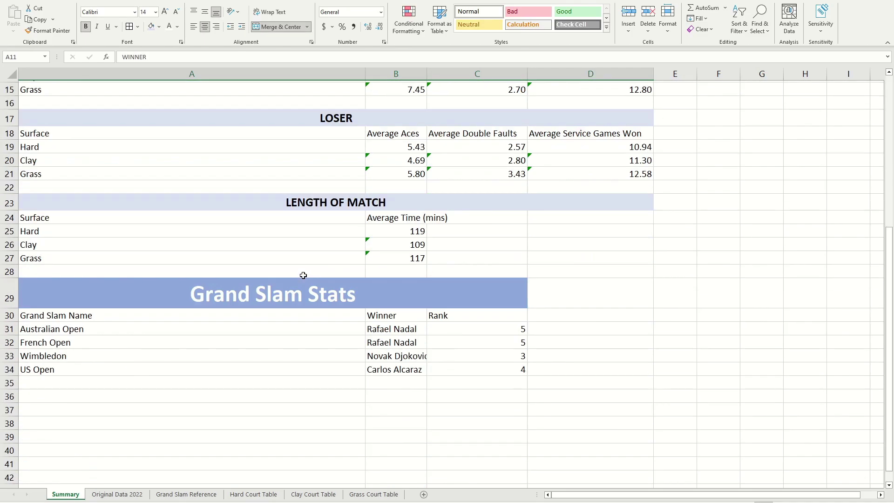
scroll(313, 275, up, 5)
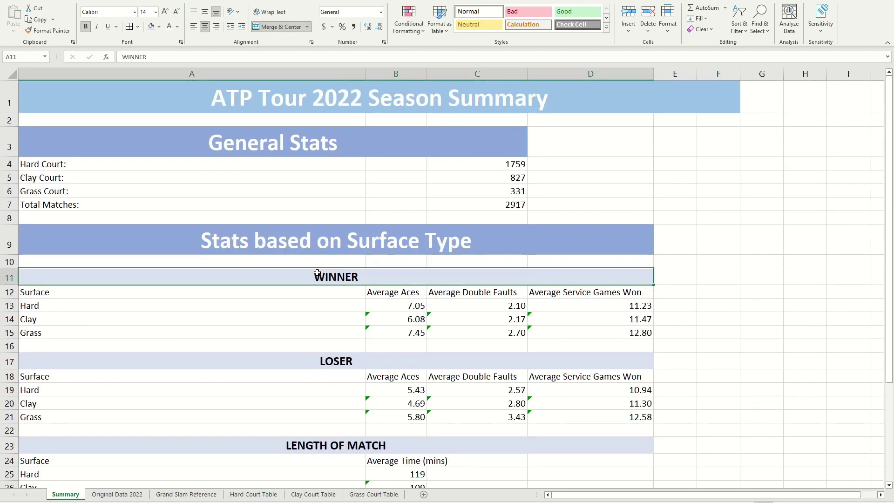
scroll(317, 273, down, 6)
scroll(318, 272, up, 6)
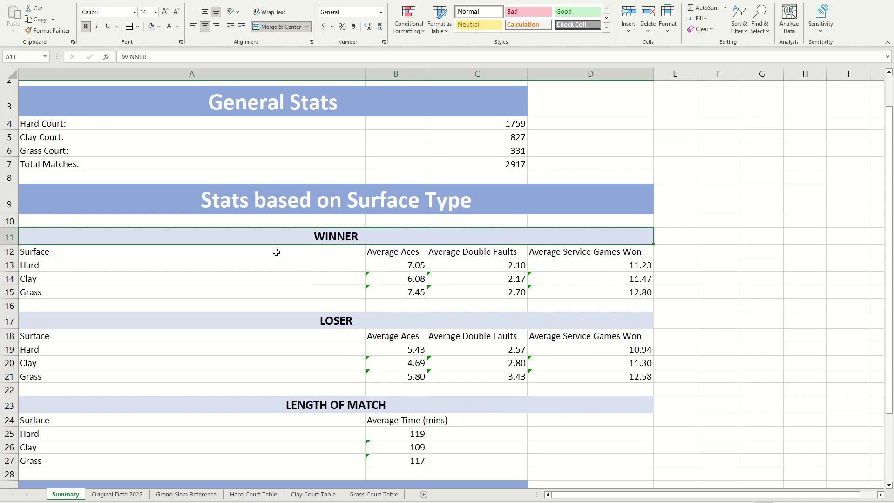
scroll(276, 252, down, 2)
scroll(277, 252, up, 3)
Format the WINNER data in A12:D15 as a table with headers, using a light blue banded Medium style.
drag(345, 292, 238, 294)
click(218, 318)
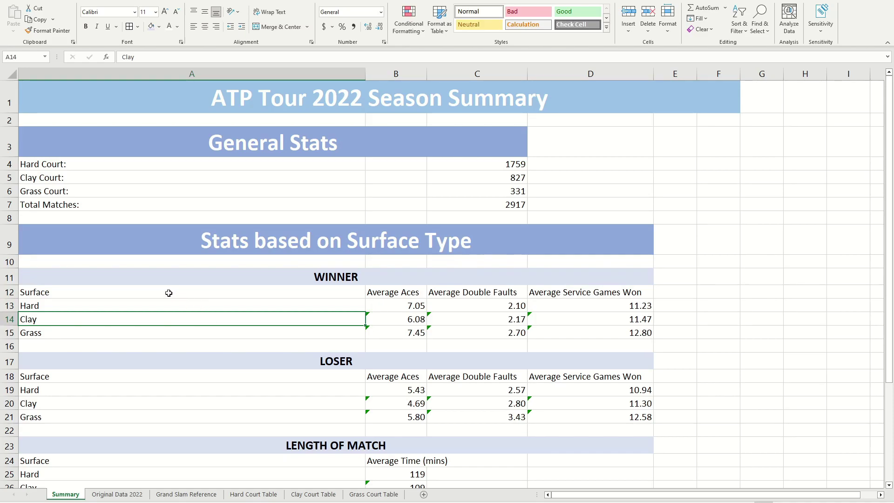
drag(83, 288, 593, 332)
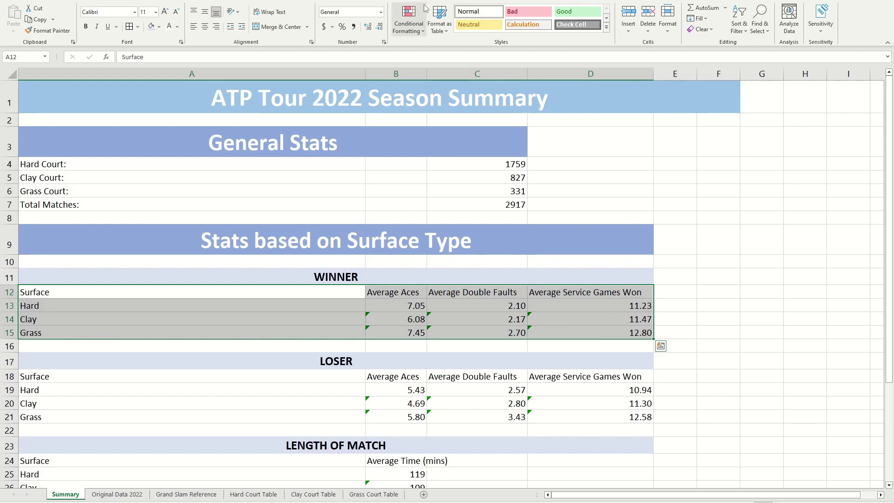
click(444, 27)
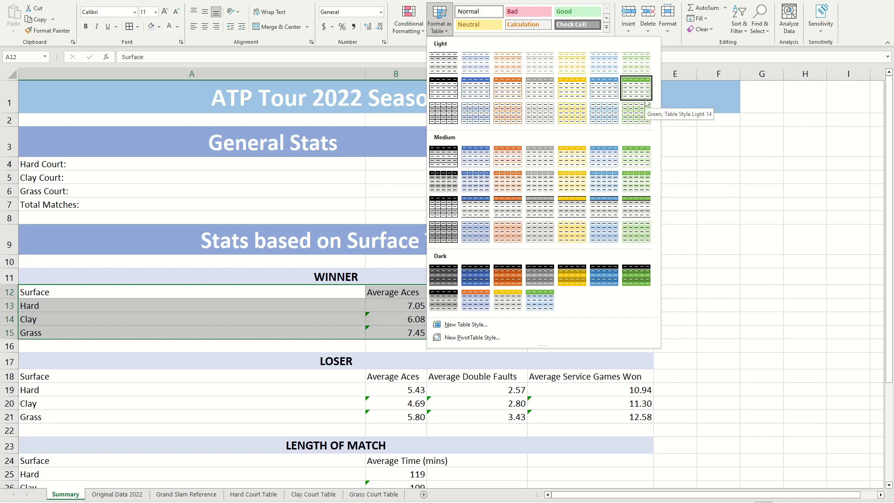
click(605, 177)
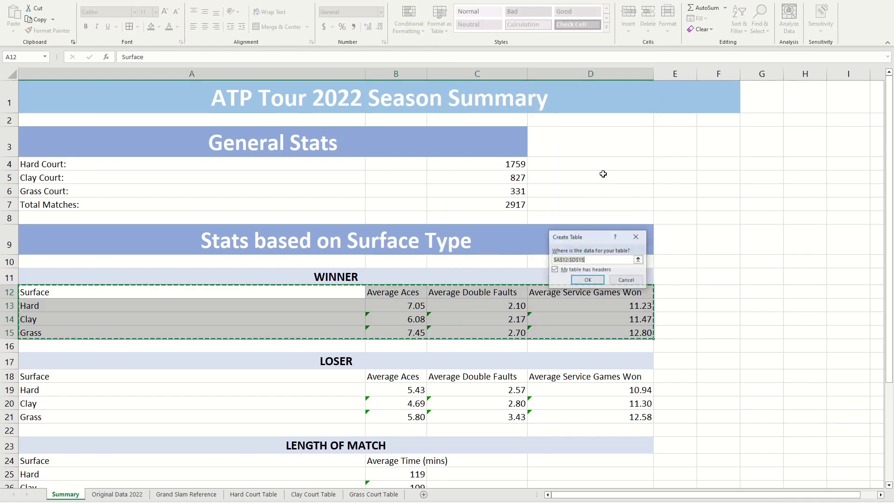
click(582, 282)
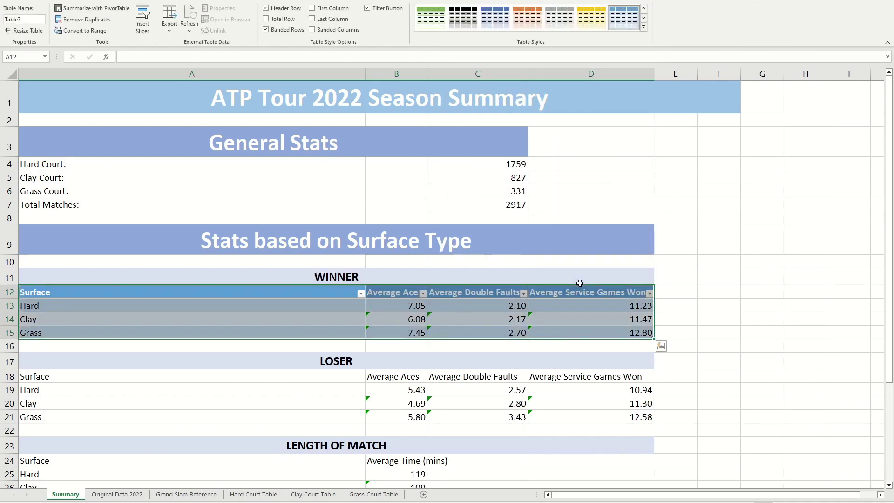
click(808, 331)
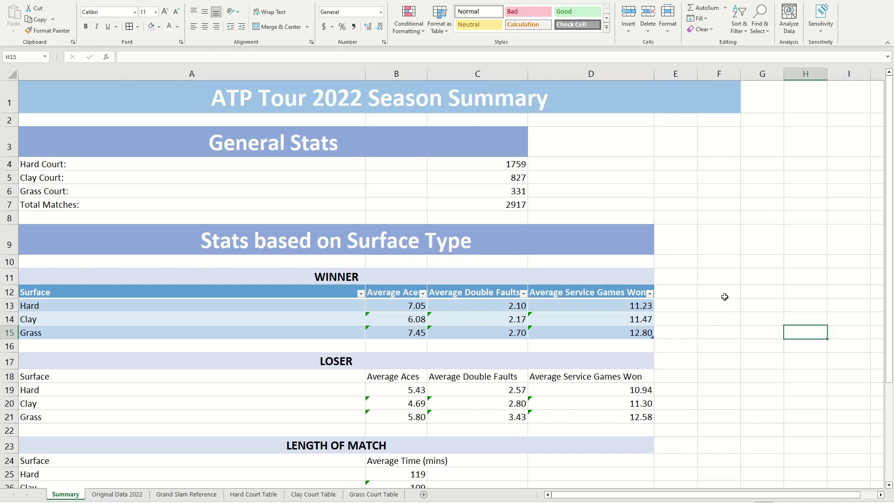
Add a thick black bottom border to the WINNER table's header row, A12:D12.
drag(226, 289, 581, 293)
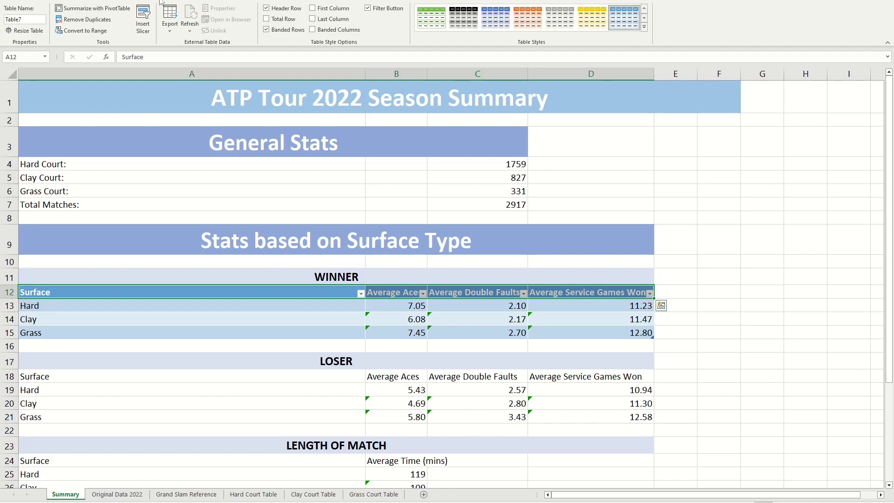
click(52, 3)
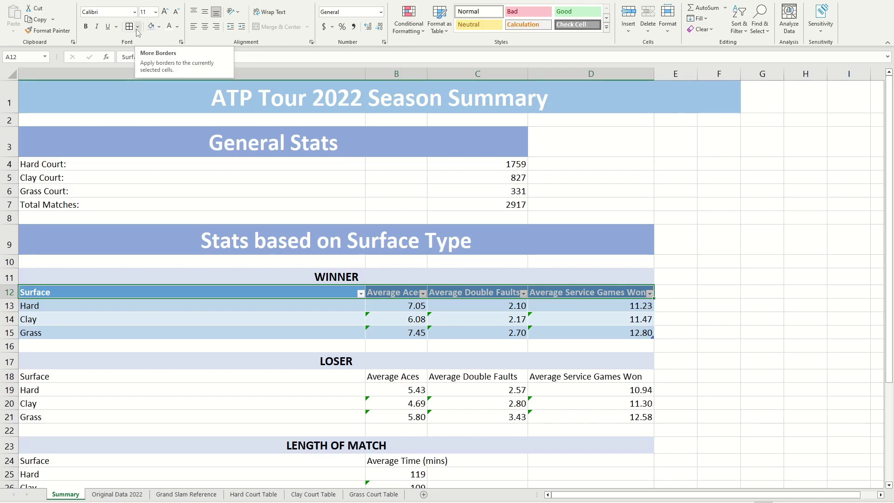
click(138, 31)
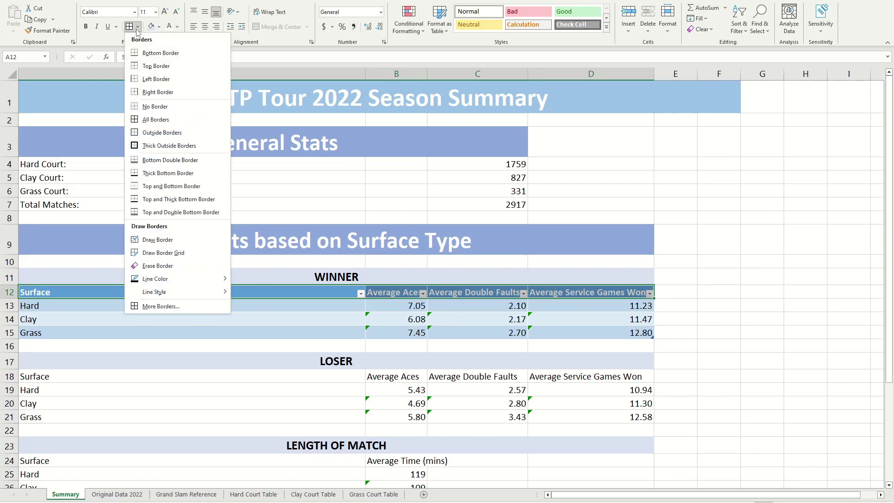
click(160, 307)
click(523, 223)
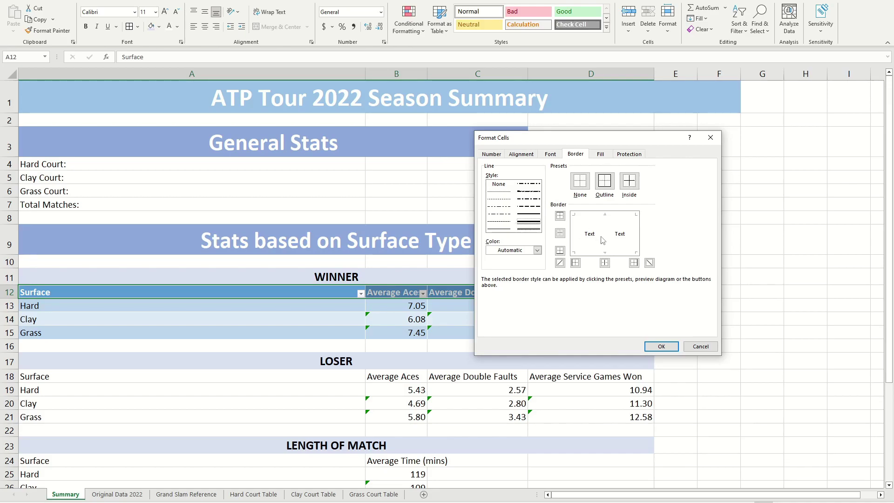
click(590, 253)
click(662, 346)
click(536, 347)
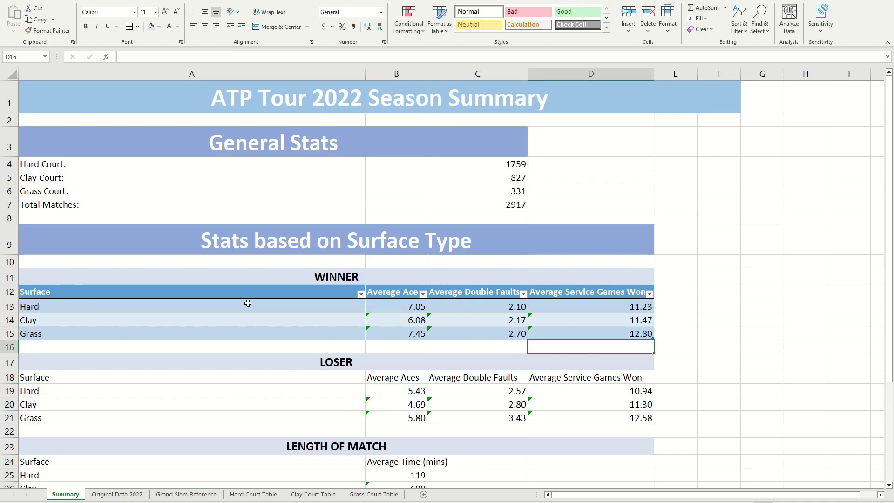
Add a thick black right border to the surface names in A13:A15 of the WINNER table.
drag(208, 304, 311, 333)
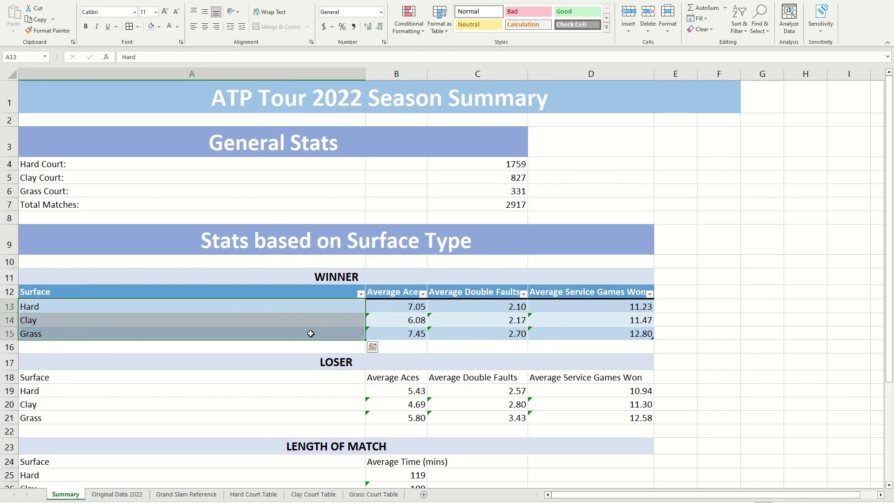
click(276, 331)
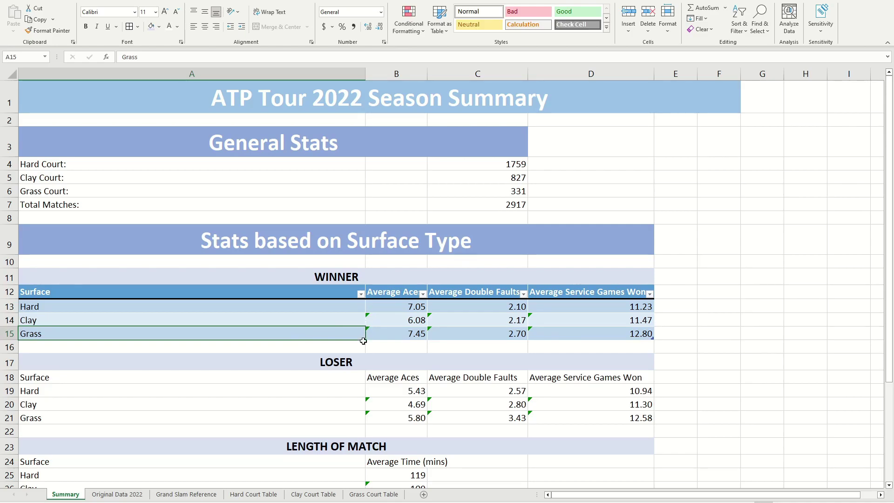
click(154, 307)
drag(153, 306, 124, 339)
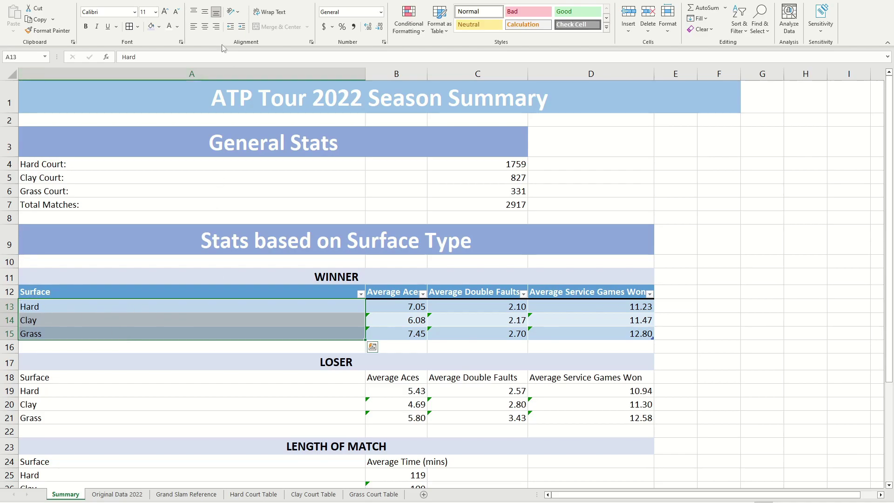
click(138, 27)
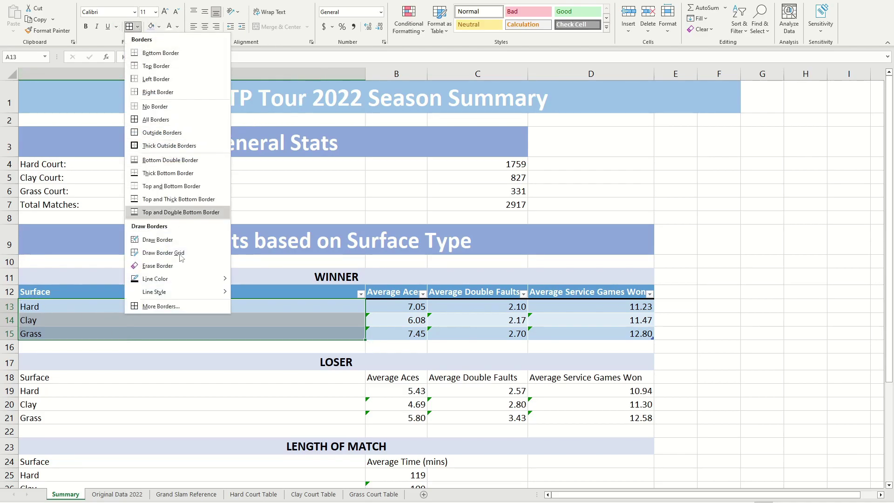
click(161, 307)
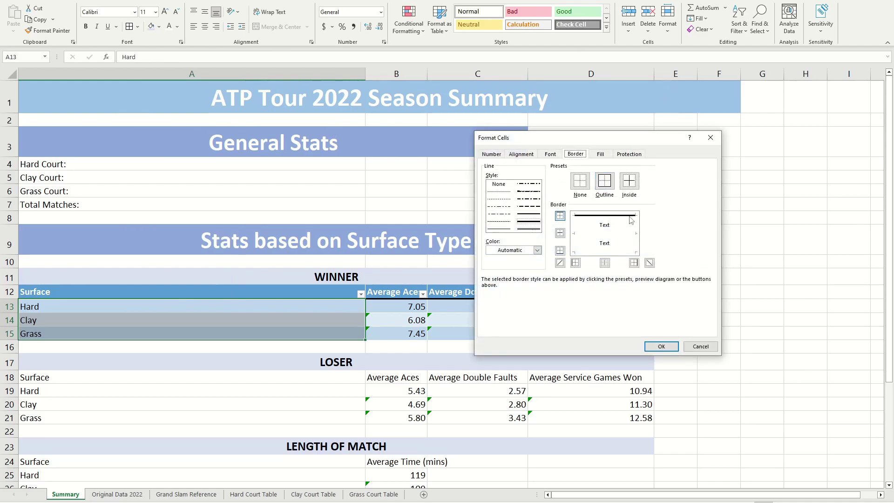
click(534, 223)
click(636, 233)
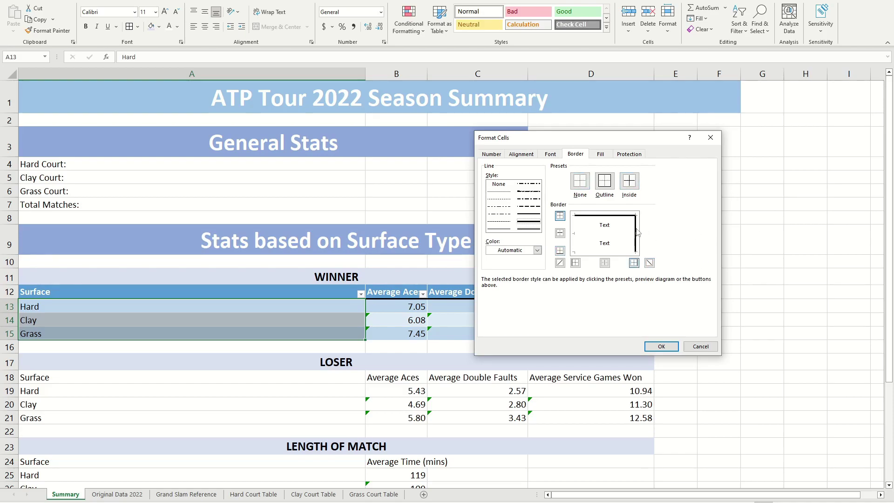
click(663, 346)
click(253, 357)
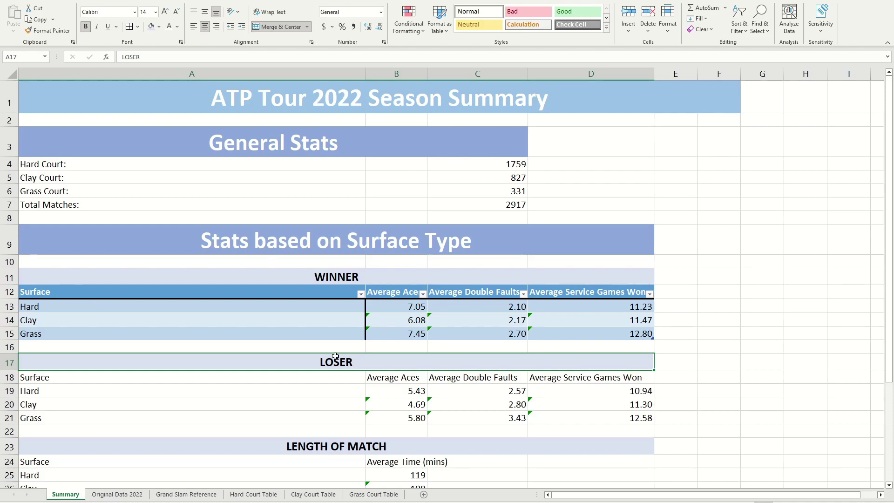
Make the WINNER table's data rows, A13:D15, bold.
drag(39, 306, 600, 334)
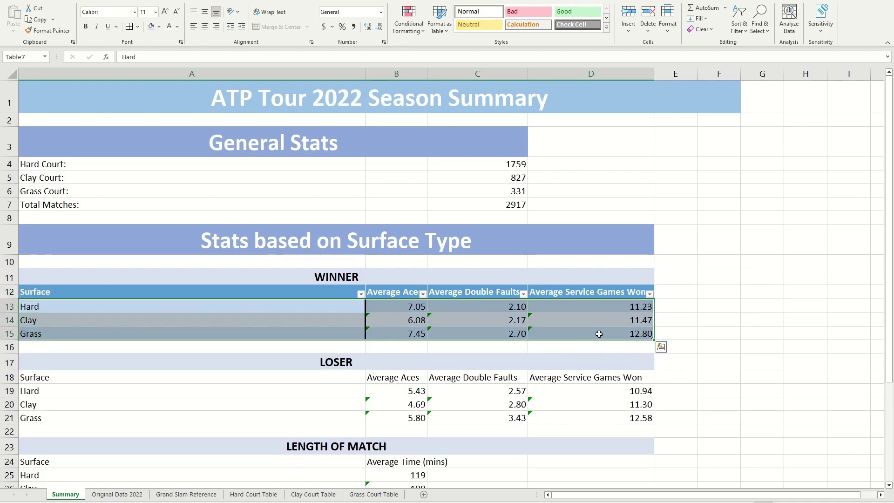
key(ctrl+b)
click(238, 318)
Set the font color of the Hard label in A13 of the WINNER table to white.
drag(21, 306, 112, 330)
click(44, 319)
drag(42, 313, 42, 336)
click(470, 271)
drag(20, 306, 87, 335)
click(87, 336)
click(48, 308)
click(170, 28)
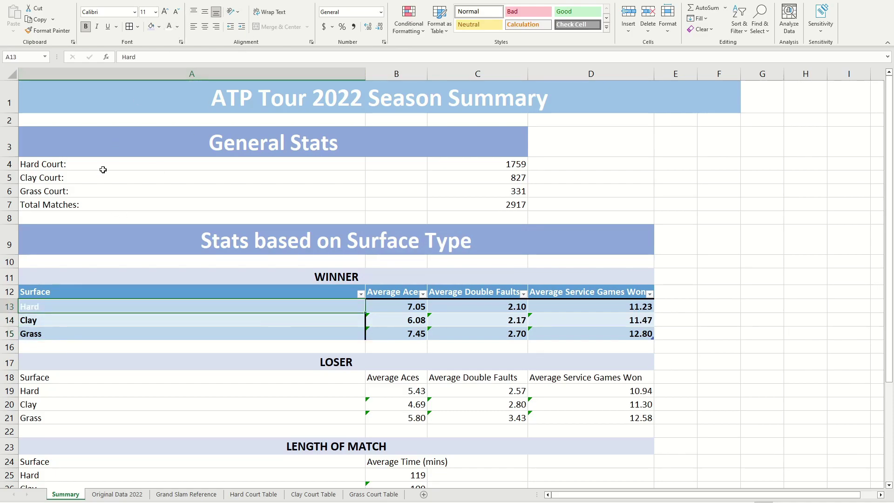
Copy the formatting of the Hard label in A13 onto the Clay and Grass labels in A14 and A15 with Format Painter.
click(57, 33)
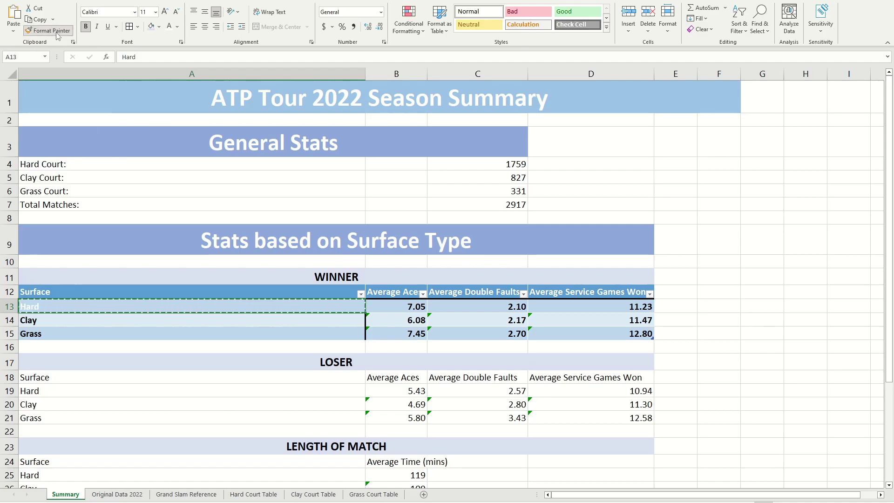
click(68, 320)
click(94, 335)
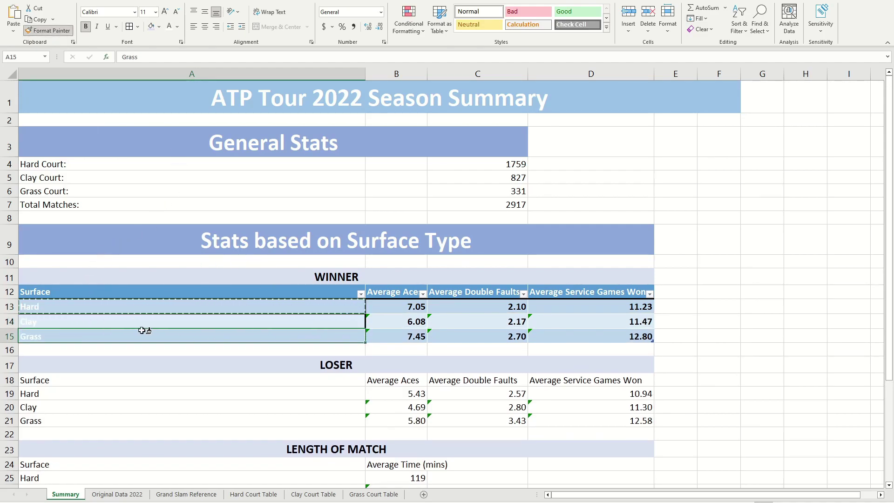
key(Escape)
click(242, 319)
click(97, 181)
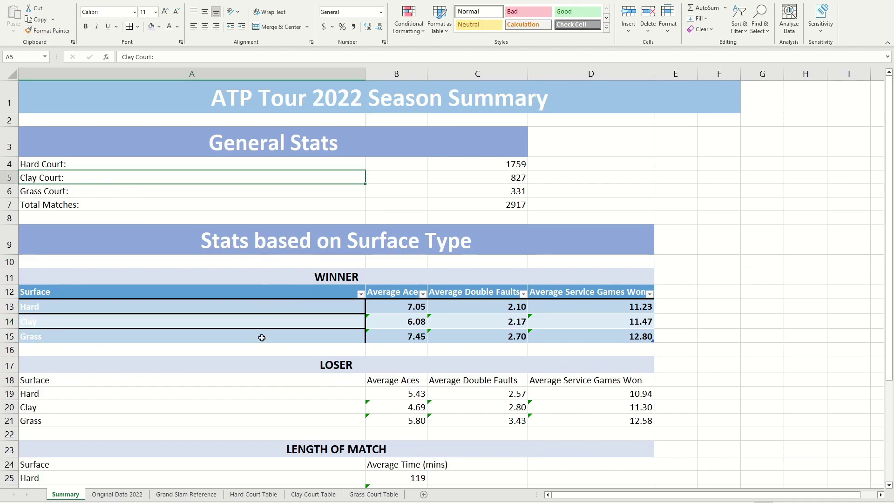
click(246, 342)
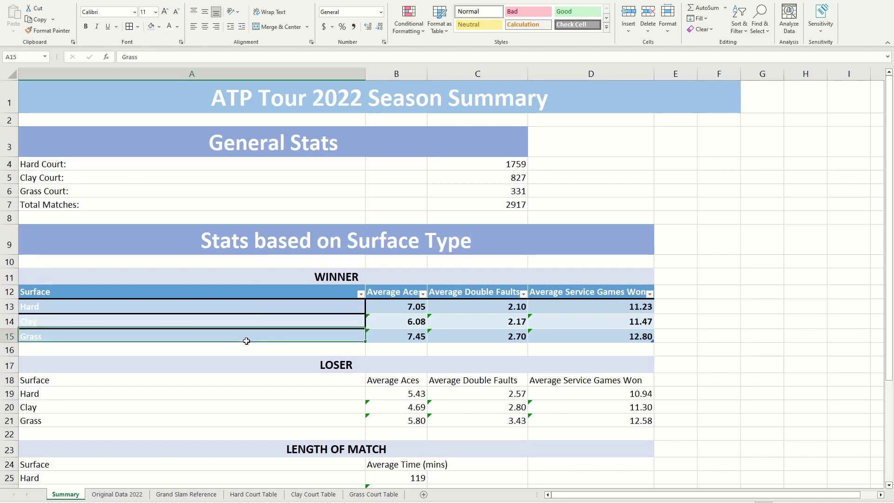
click(89, 305)
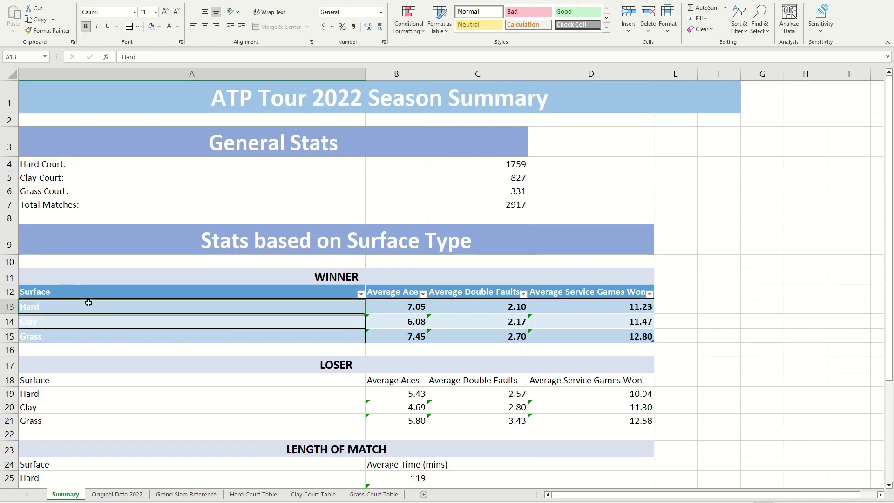
Undo the formatting copied onto the Clay and Grass labels and the white font color of the Hard label in the WINNER table.
click(264, 340)
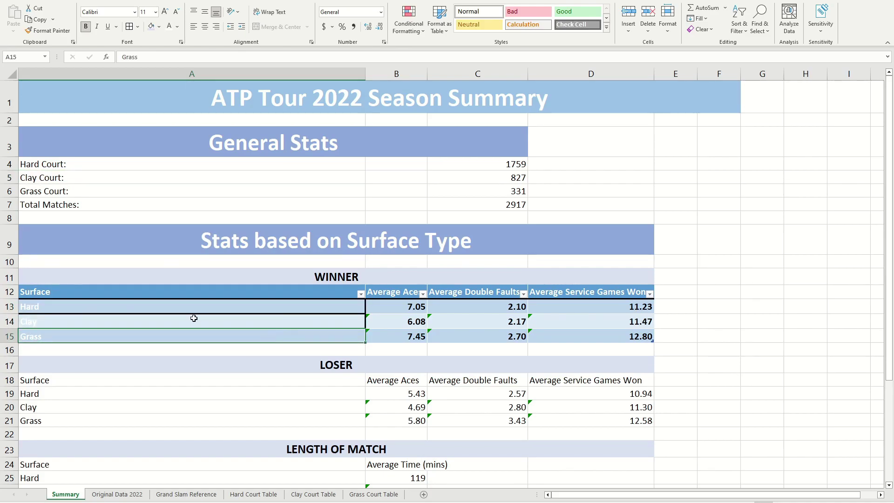
key(Down)
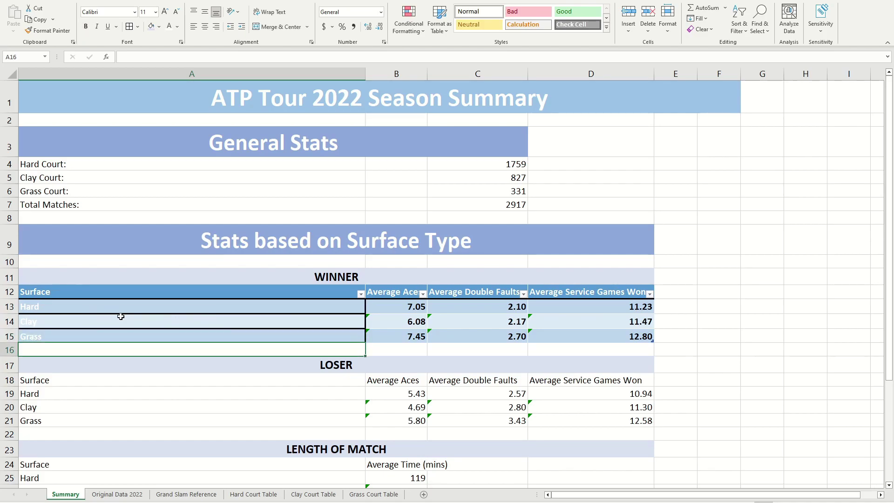
click(34, 309)
click(31, 323)
click(74, 304)
click(62, 319)
key(ctrl+z)
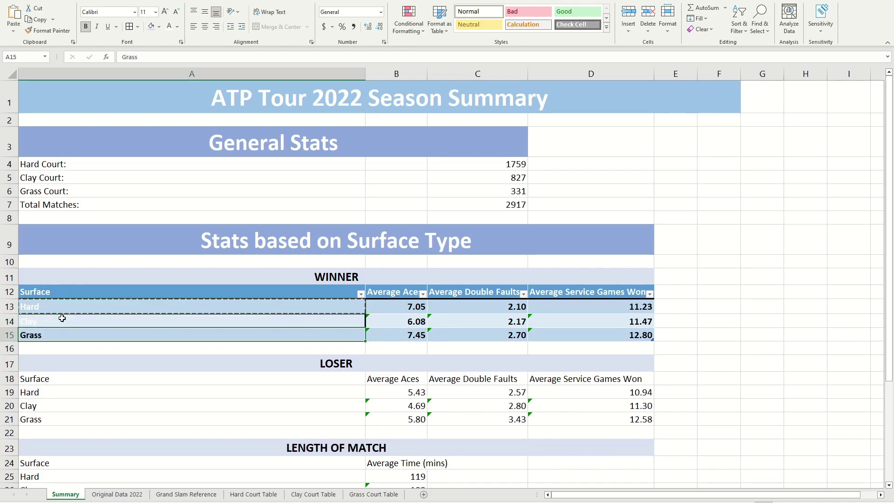
key(ctrl+z)
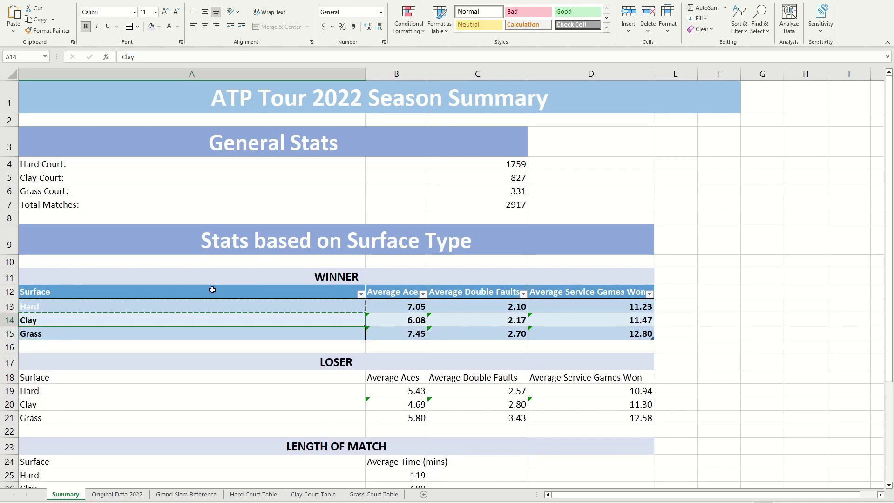
key(ctrl+z)
key(Escape)
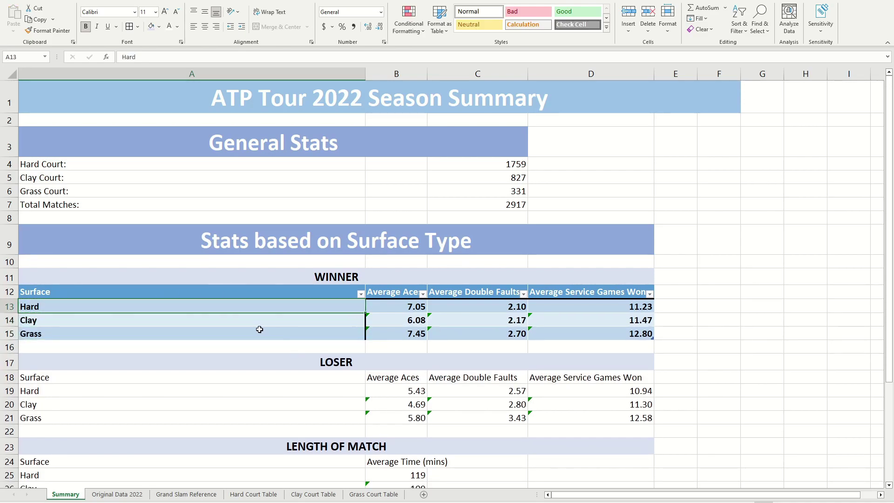
click(143, 316)
click(113, 309)
click(131, 321)
click(80, 302)
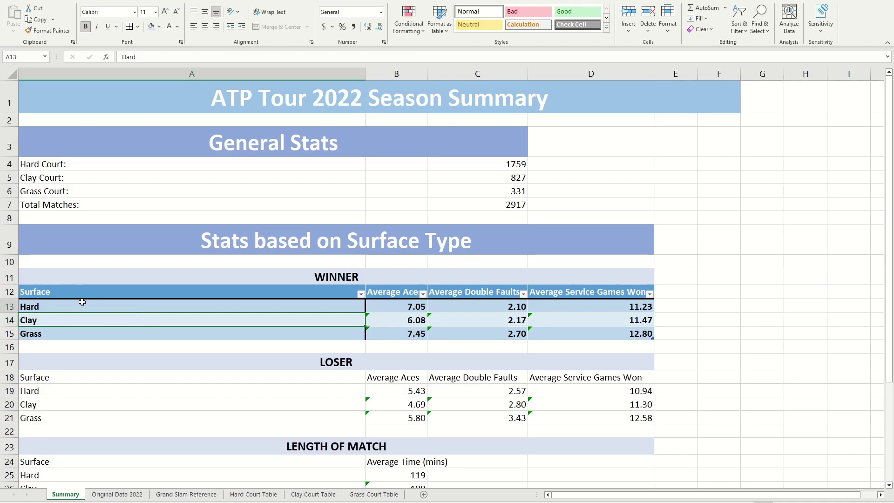
click(85, 319)
click(39, 306)
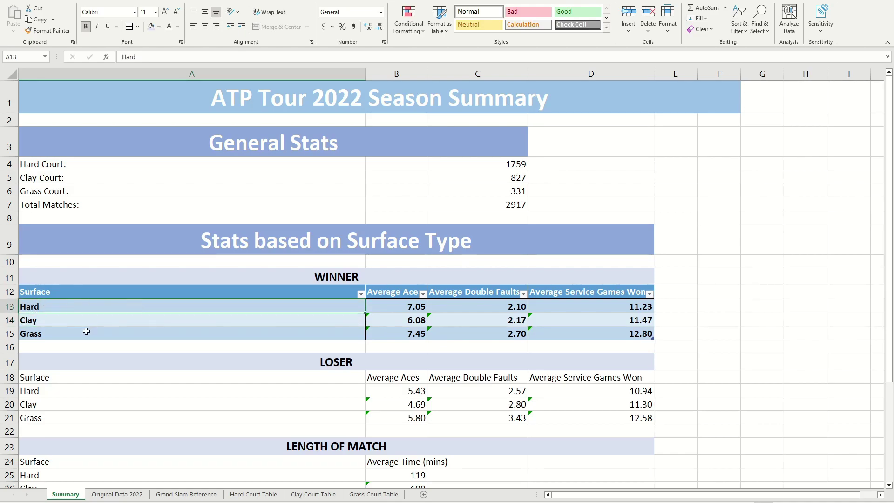
Set the Clay label in A14 of the WINNER table to white and copy its formatting onto A13:A15 with Format Painter.
click(110, 322)
click(173, 30)
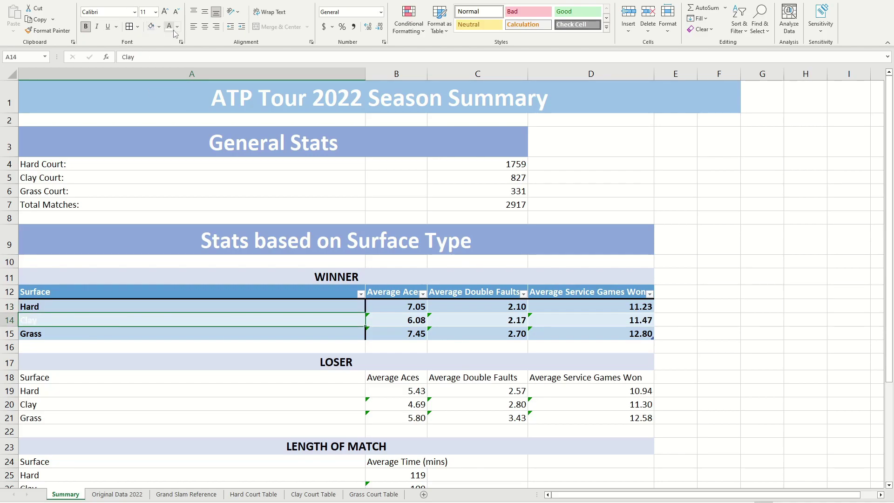
click(46, 32)
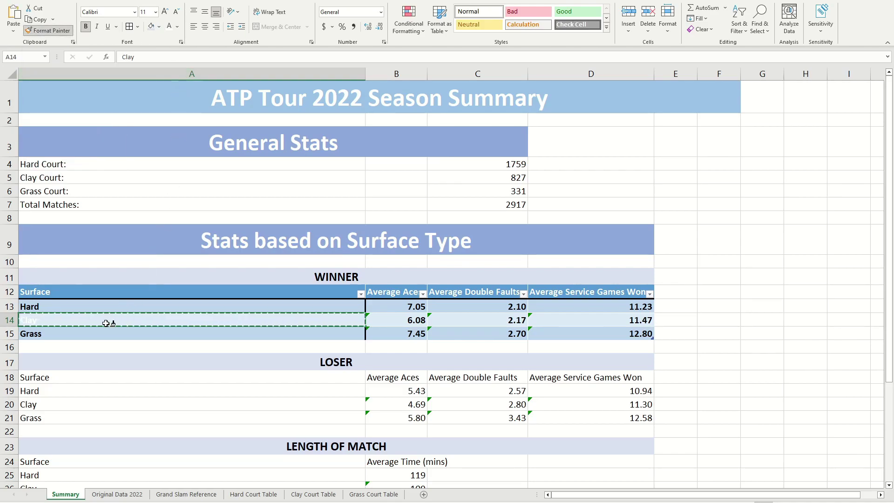
mouse_move(135, 306)
mouse_down()
mouse_move(189, 338)
mouse_move(166, 338)
mouse_up()
key(Escape)
click(144, 319)
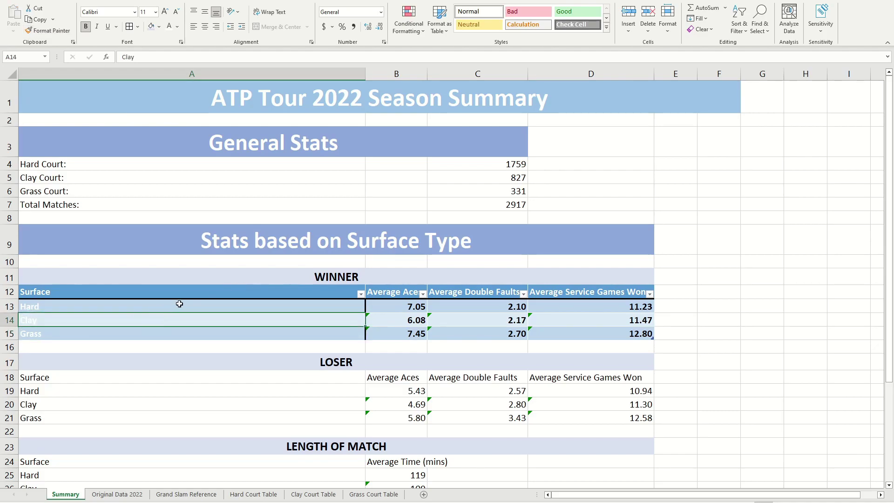
drag(121, 306, 195, 332)
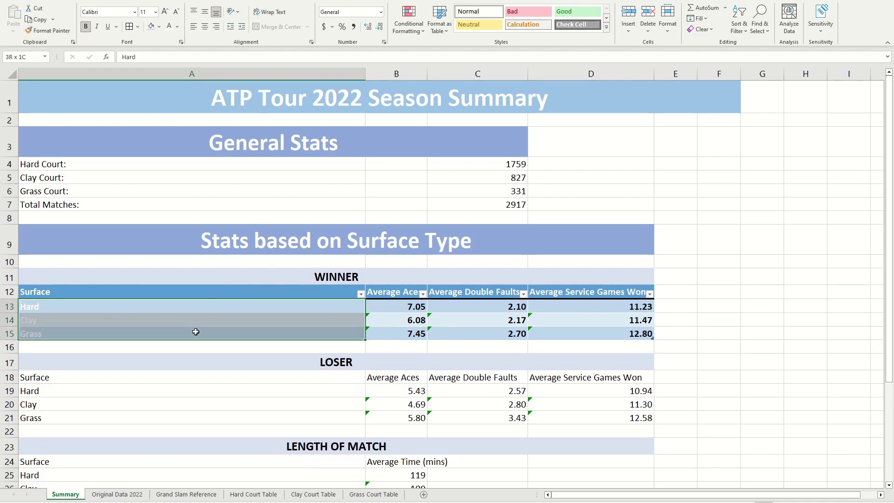
click(142, 311)
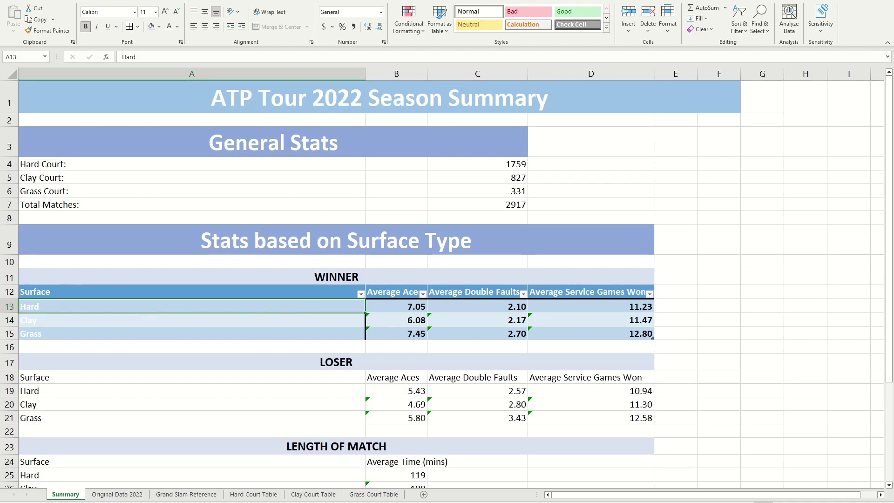
click(321, 1)
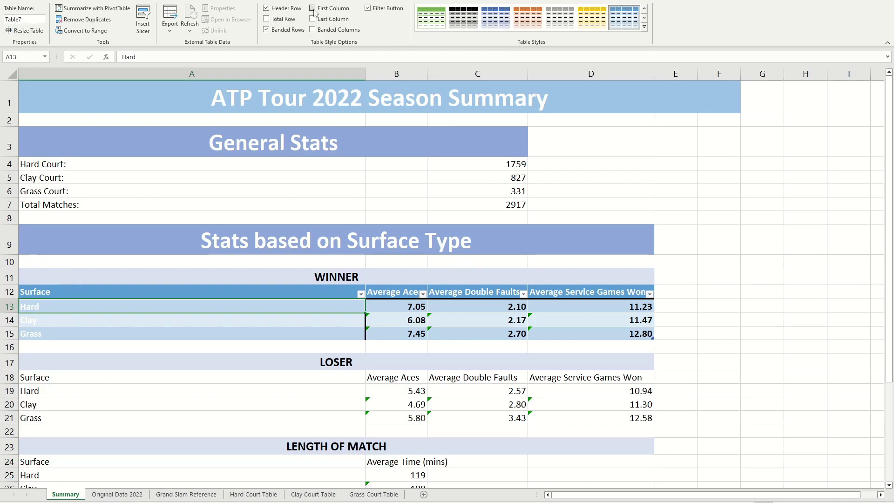
click(39, 0)
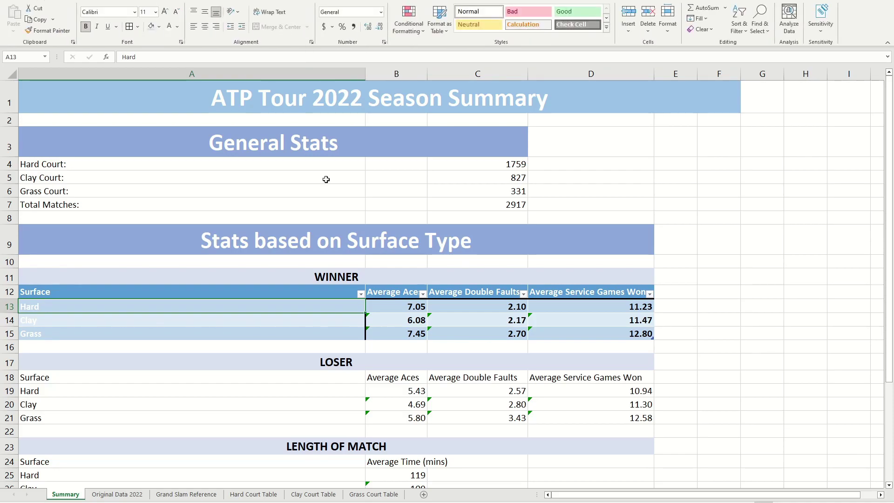
Try to copy the WINNER table's formatting from A12:D15 onto the LOSER table and undo the attempt.
drag(184, 383, 587, 415)
click(304, 393)
scroll(178, 238, down, 2)
drag(30, 173, 584, 214)
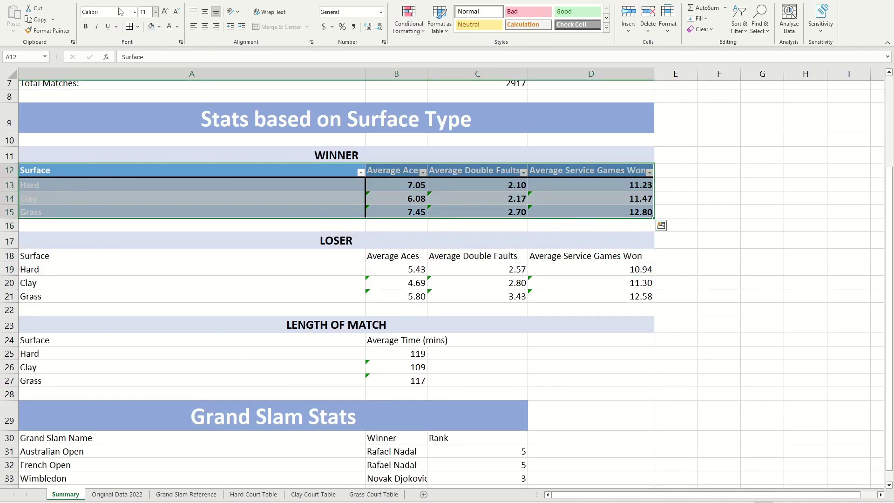
click(48, 30)
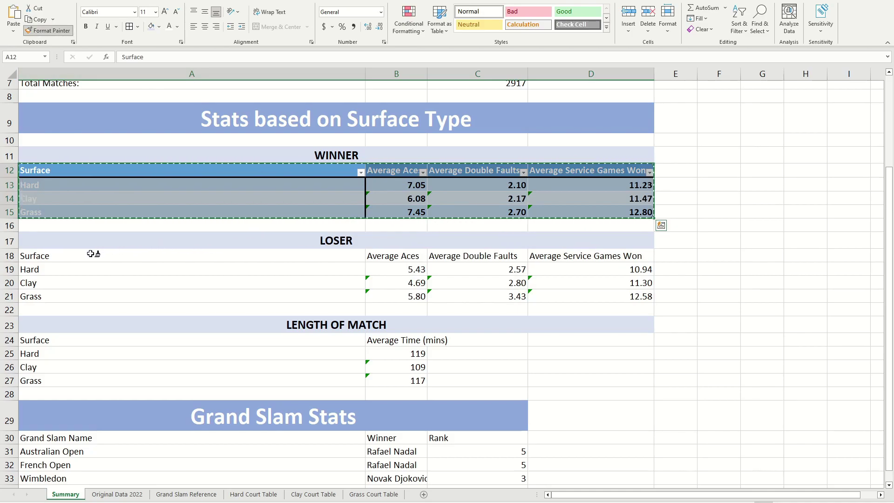
mouse_move(127, 259)
mouse_down()
mouse_move(196, 261)
mouse_move(226, 287)
mouse_up()
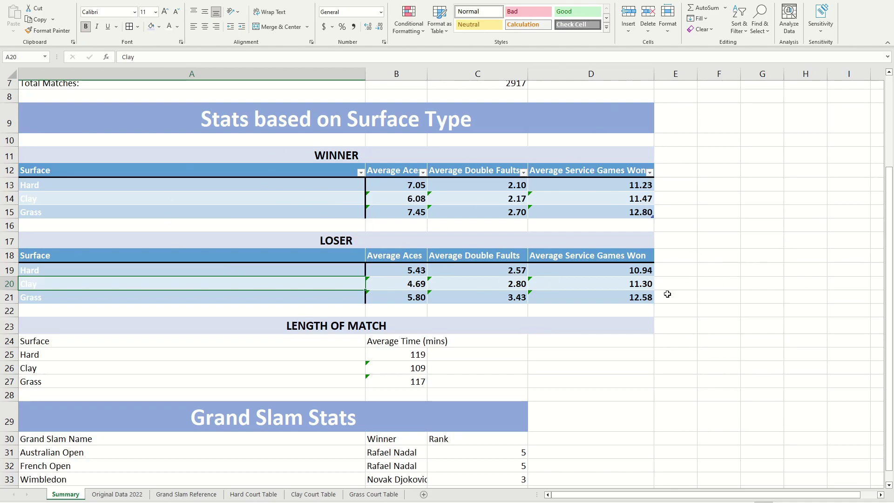
key(ctrl+z)
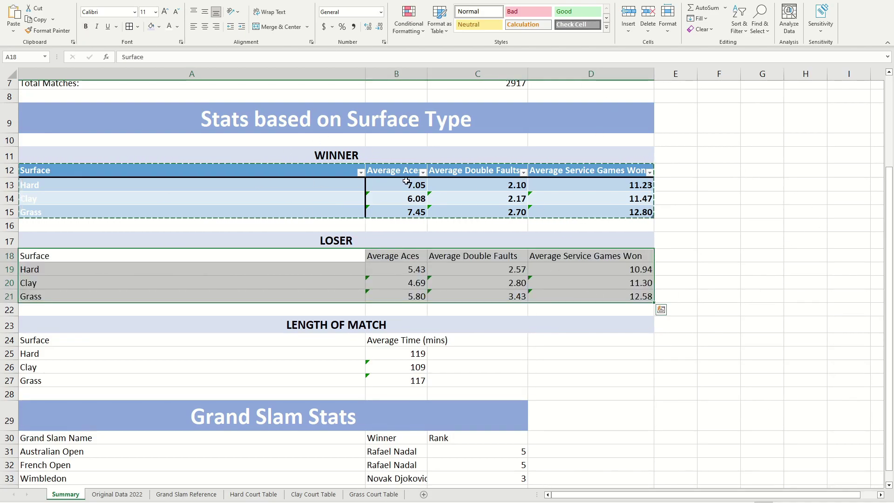
click(250, 258)
key(Escape)
Copy the formatting of the WINNER table, A12:D15, onto the LOSER table, A18:D21, with Format Painter.
drag(100, 169, 650, 215)
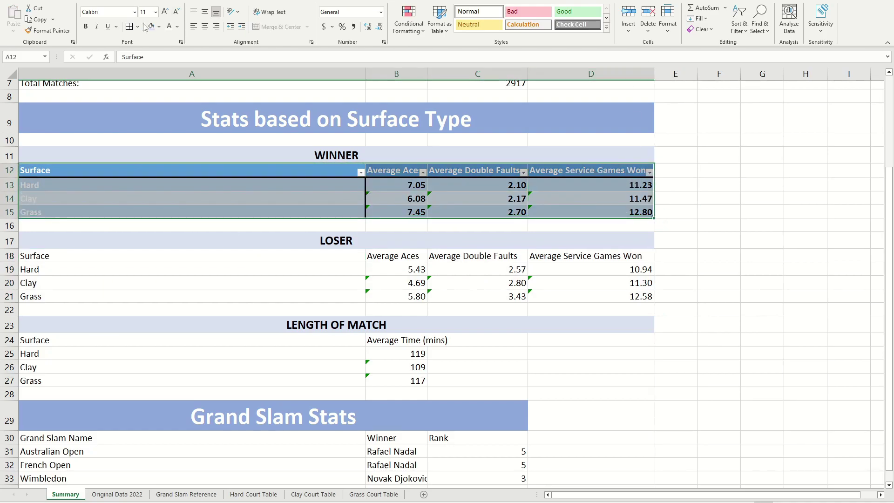
click(45, 32)
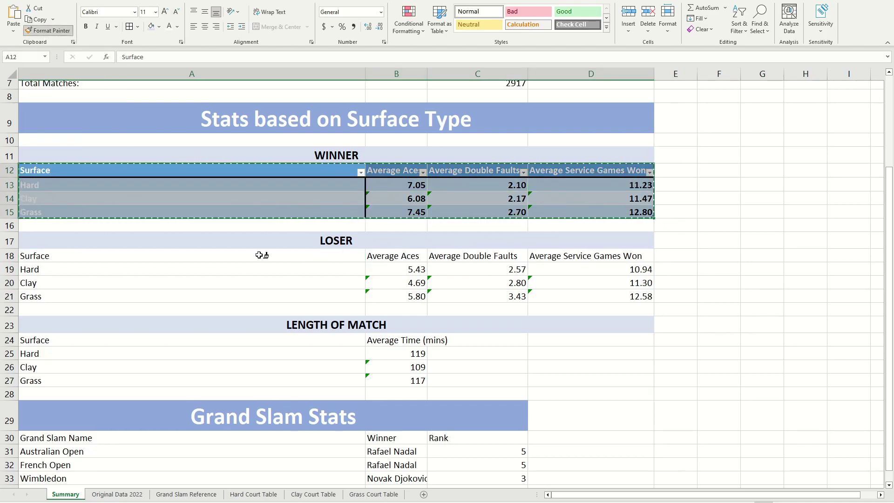
click(141, 257)
click(287, 331)
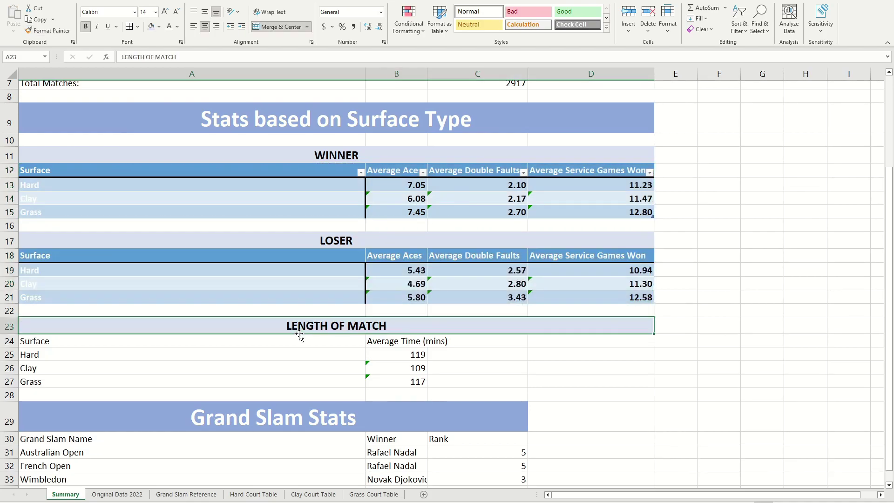
click(341, 265)
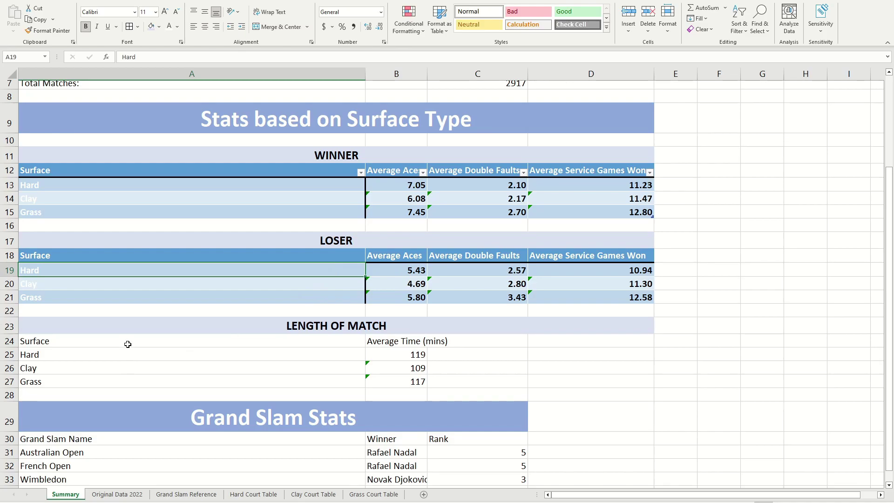
drag(168, 253, 413, 302)
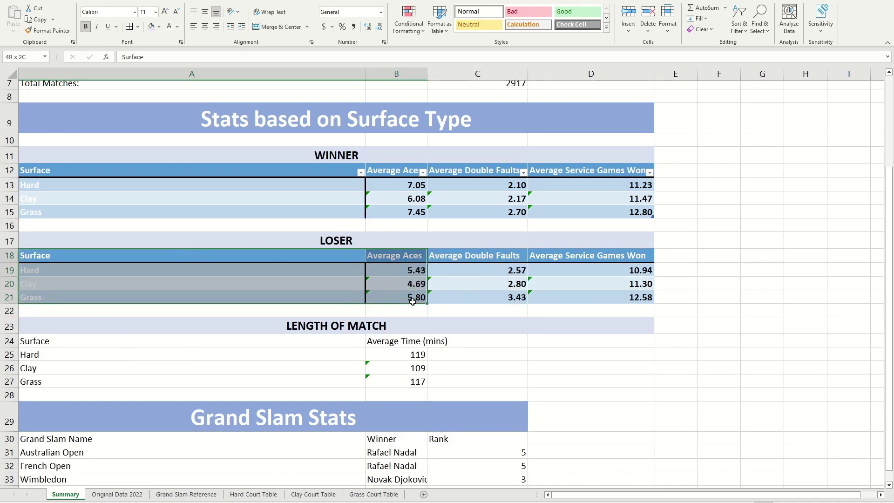
click(381, 336)
click(147, 333)
drag(156, 340, 367, 366)
click(343, 355)
Try to copy the full four-column formatting of the LOSER table, A18:D21, onto the LENGTH OF MATCH table starting at A24.
drag(56, 258, 567, 291)
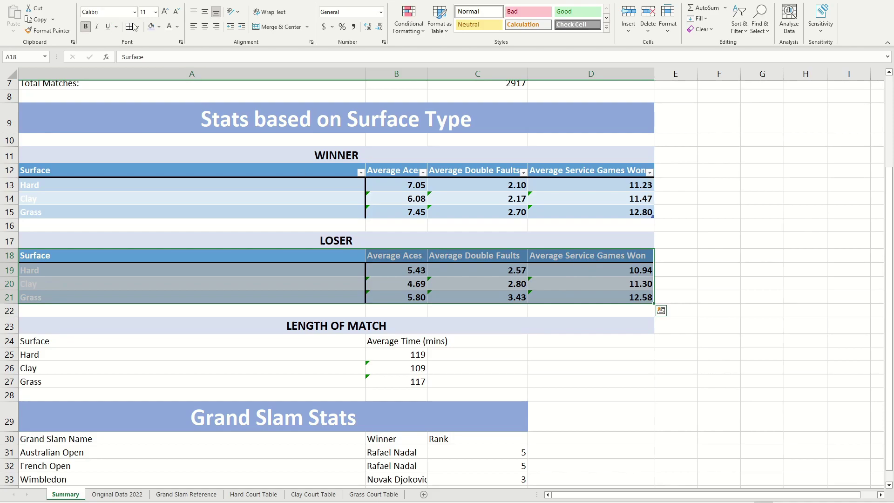
click(51, 31)
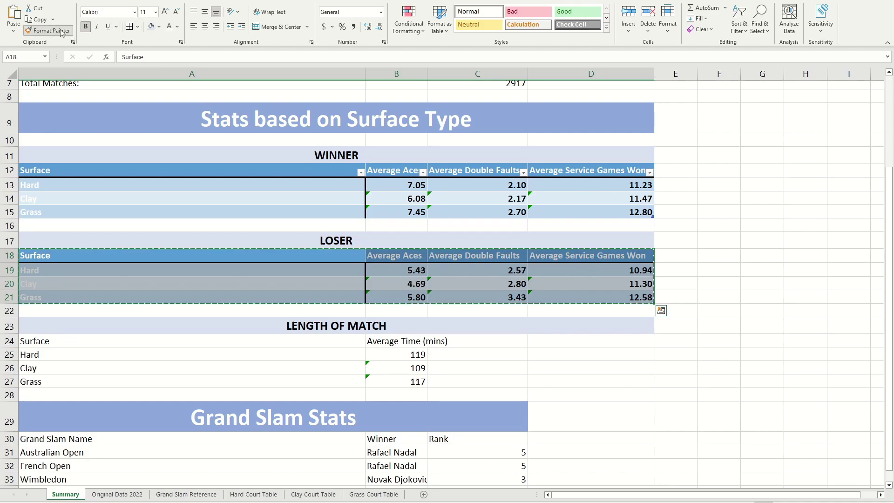
click(84, 342)
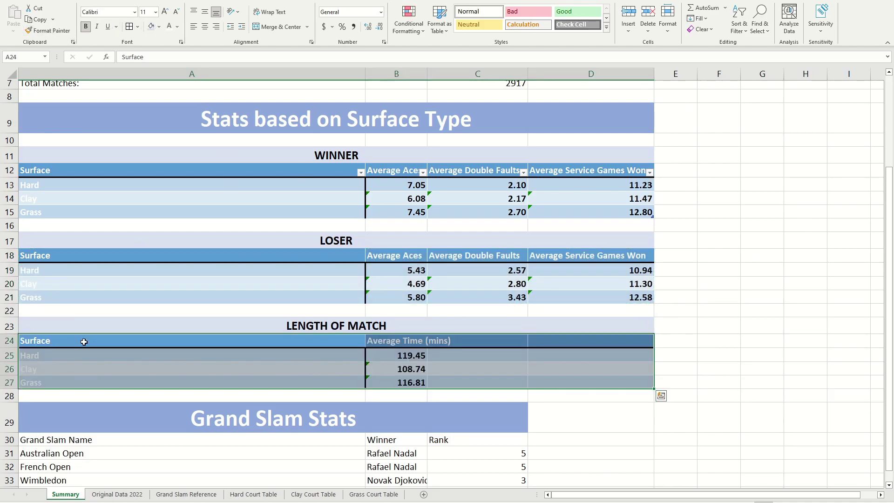
click(696, 361)
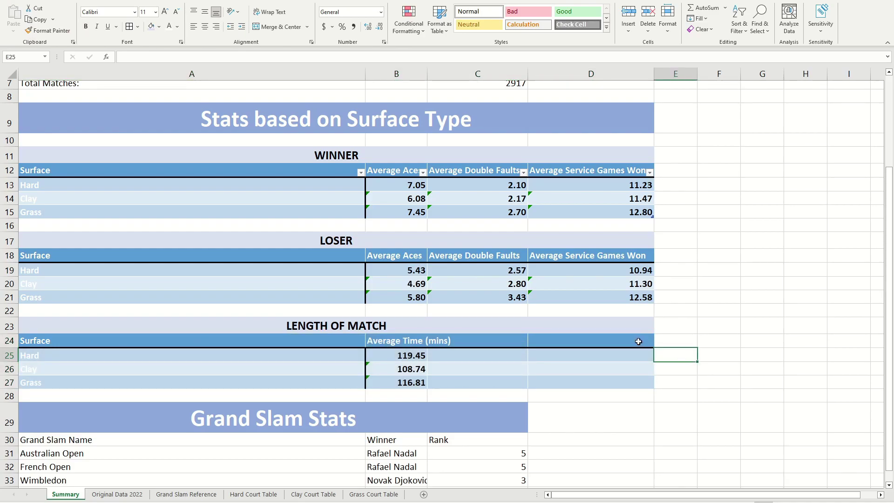
drag(452, 344, 644, 383)
drag(646, 384, 627, 386)
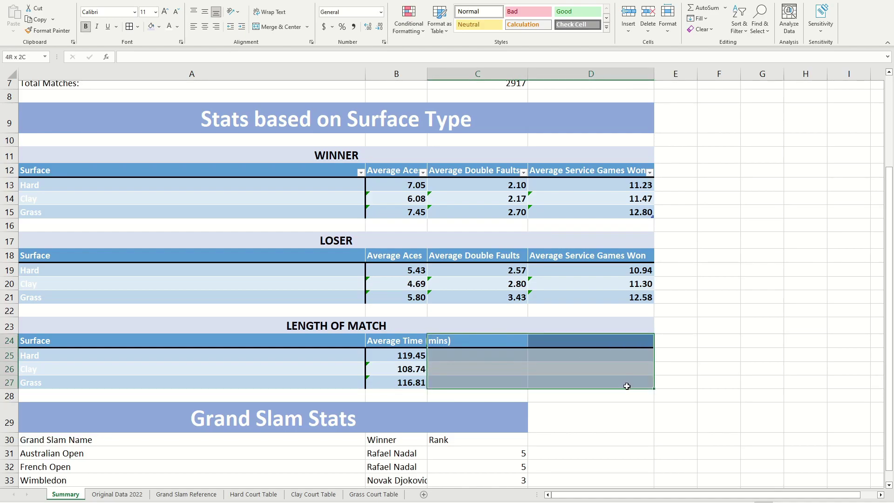
click(627, 387)
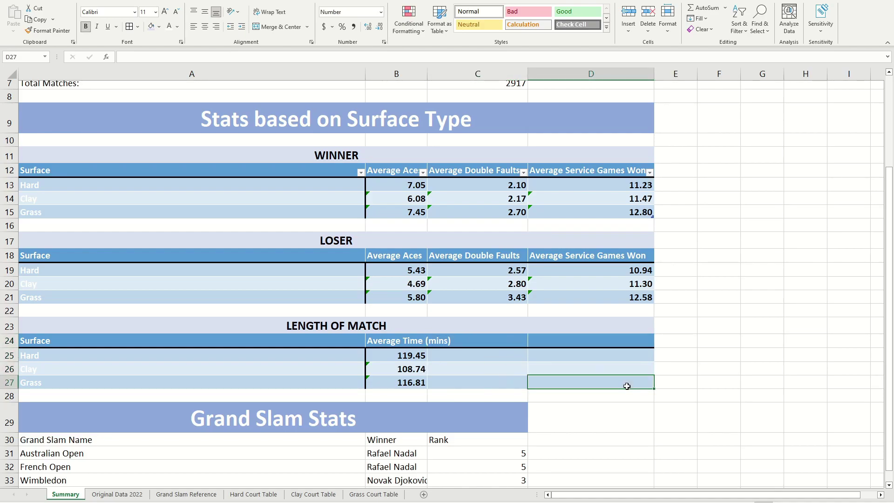
Undo the four-column formatting copied onto the LENGTH OF MATCH table.
drag(194, 254, 635, 300)
click(634, 288)
drag(491, 248, 609, 293)
click(357, 300)
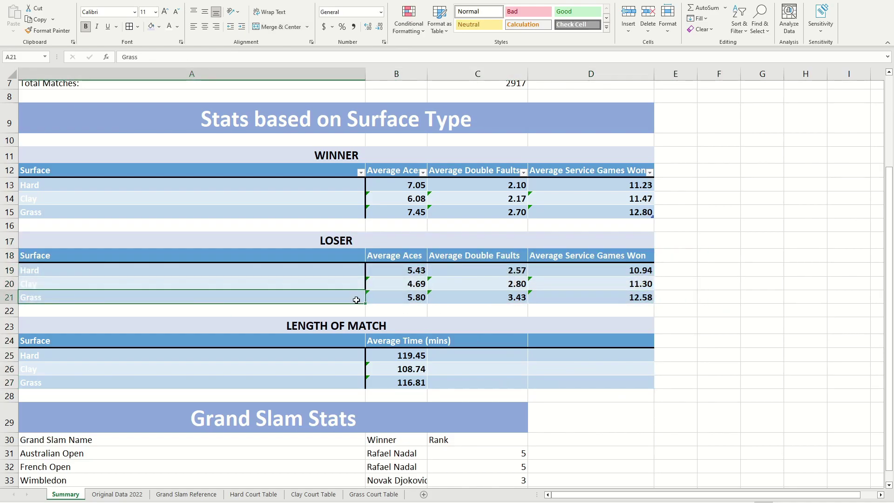
key(ctrl+z)
click(667, 287)
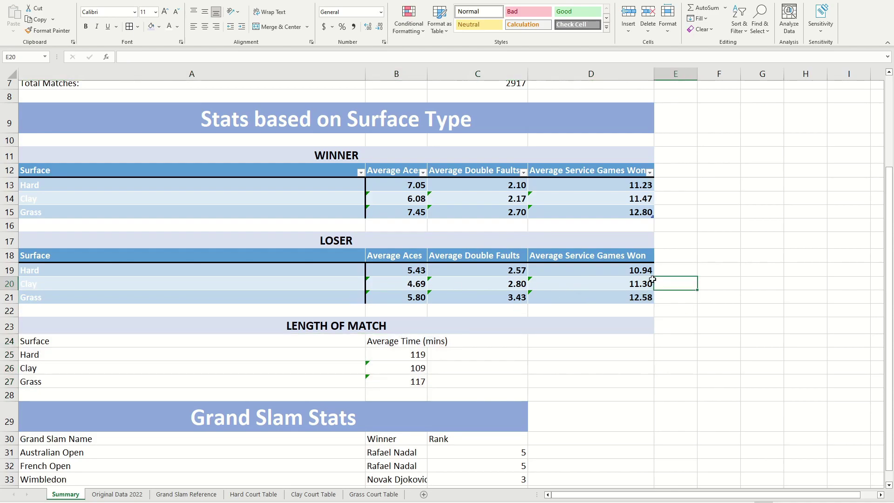
Copy only the first two columns' formatting of the LOSER table, A18:B21, onto the LENGTH OF MATCH table, A24:B27, with Format Painter.
drag(108, 260, 409, 298)
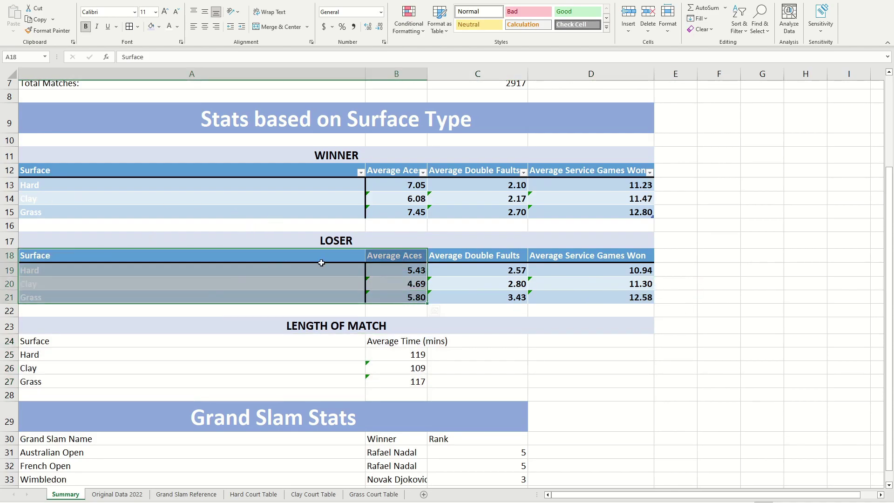
click(48, 31)
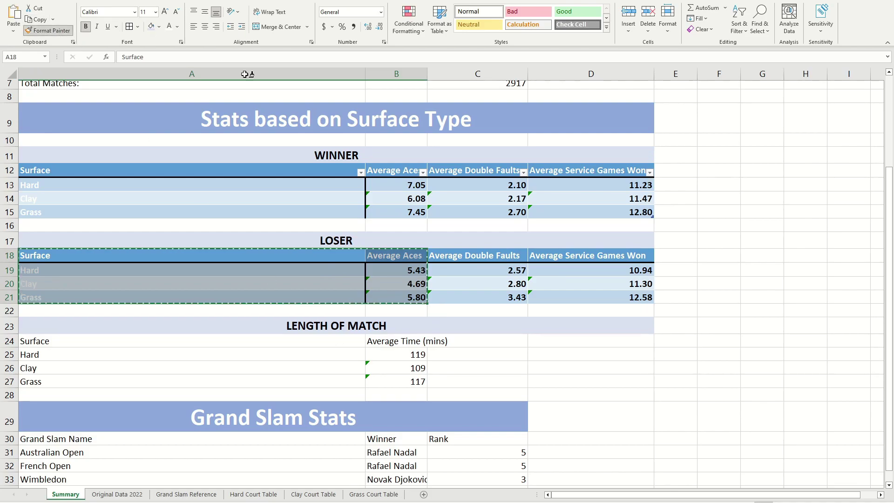
click(52, 341)
click(470, 369)
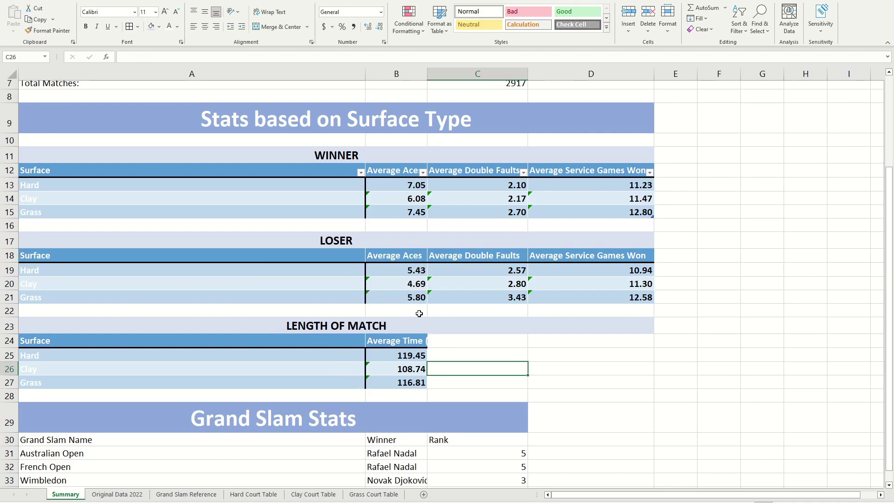
click(423, 342)
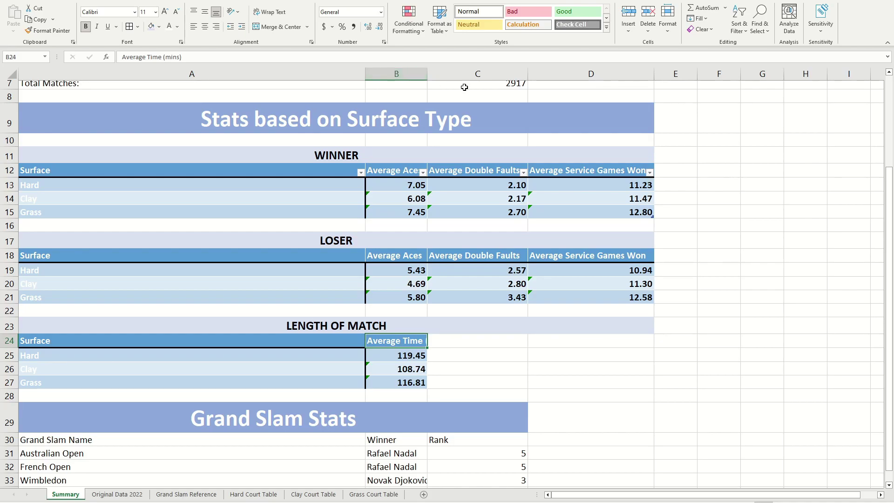
Widen column B to fit its contents so the Average Time (mins) header shows in full.
double_click(429, 75)
click(398, 362)
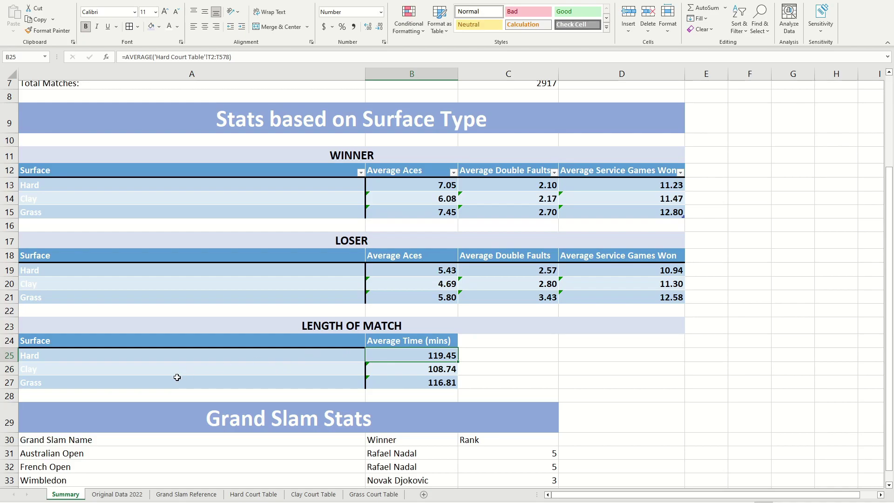
click(207, 363)
click(617, 376)
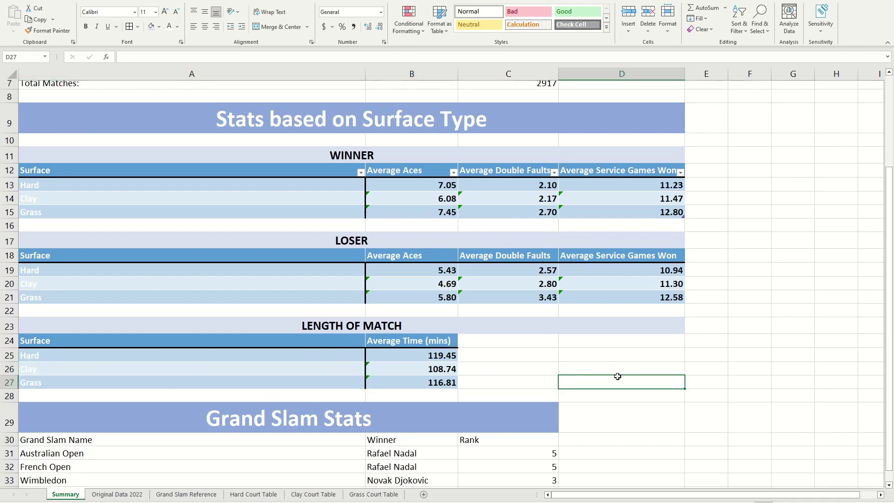
Copy the formatting of the LOSER table's first three columns, A18:C21, onto the Grand Slam Stats table from A30 with Format Painter.
scroll(615, 367, down, 1)
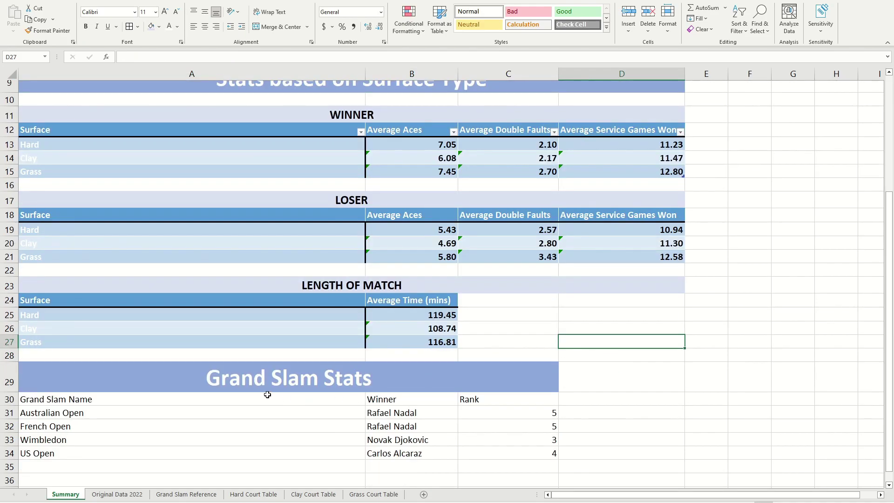
drag(140, 400, 507, 453)
click(412, 300)
drag(155, 216, 511, 256)
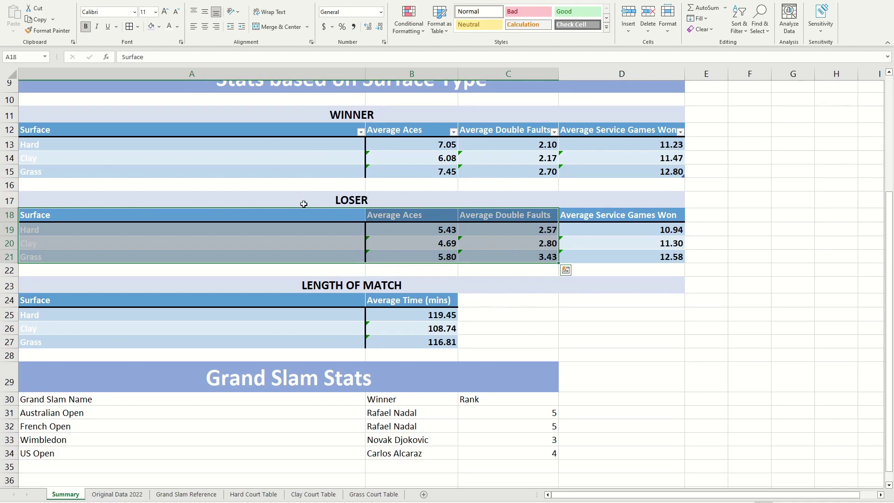
drag(280, 131, 513, 175)
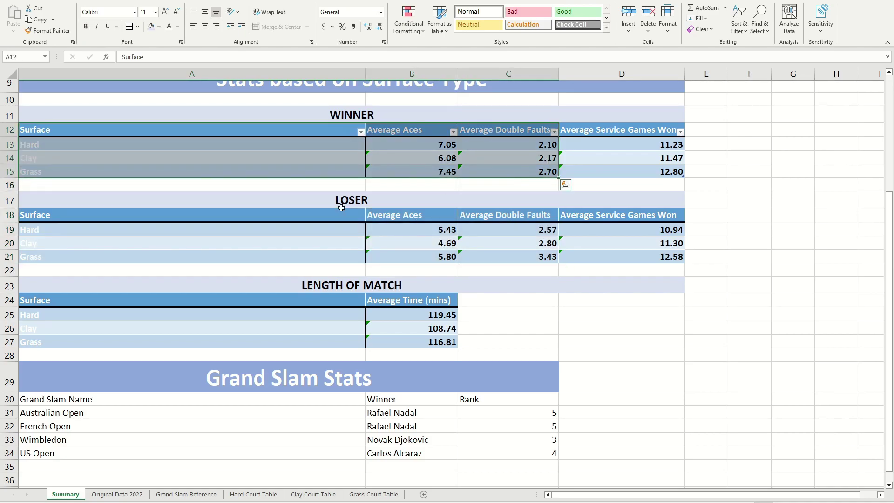
drag(110, 214, 523, 259)
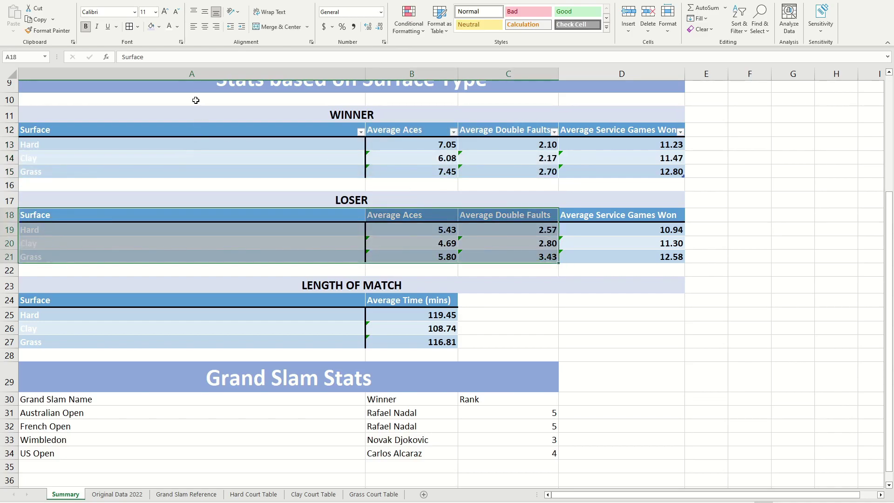
click(49, 30)
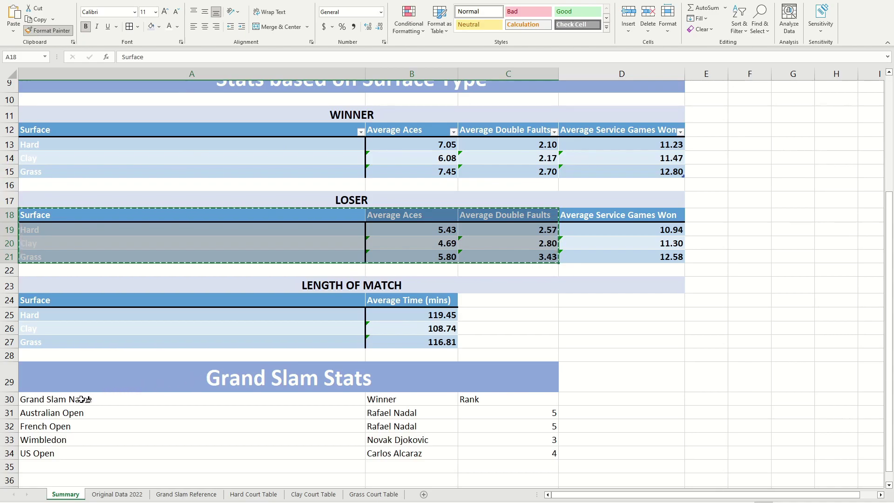
drag(82, 399, 512, 441)
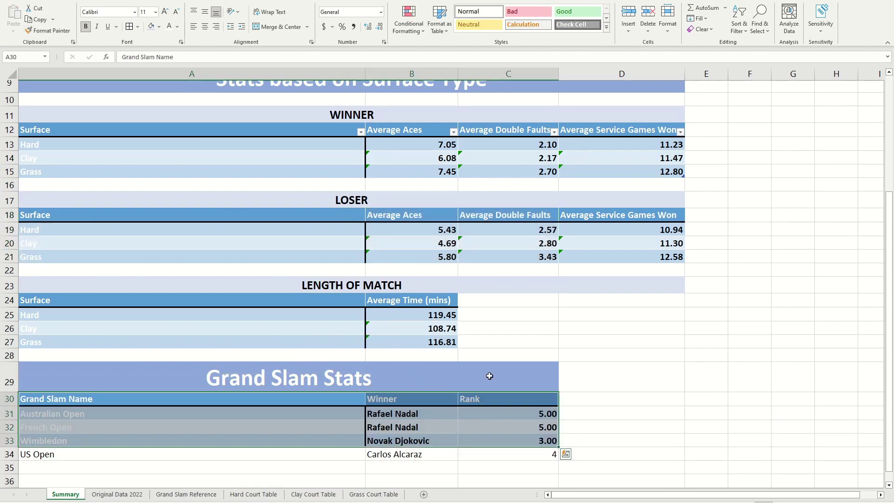
click(683, 326)
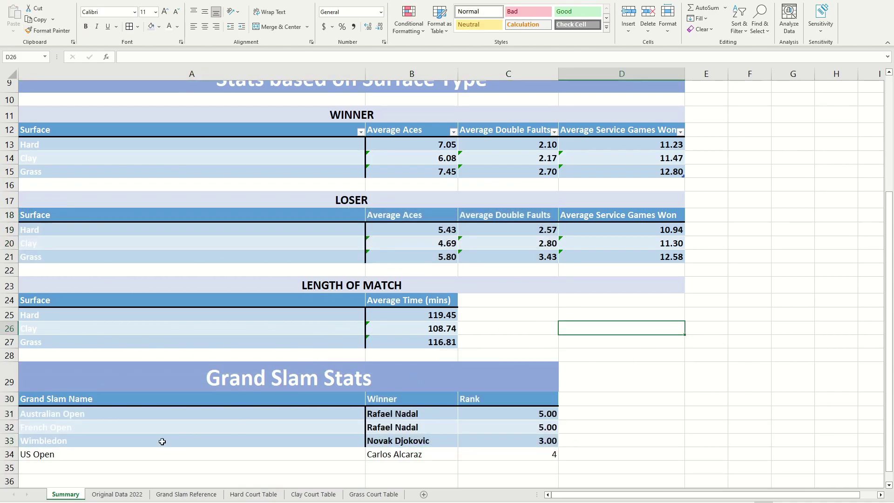
click(308, 455)
drag(278, 452, 253, 455)
click(627, 414)
click(253, 454)
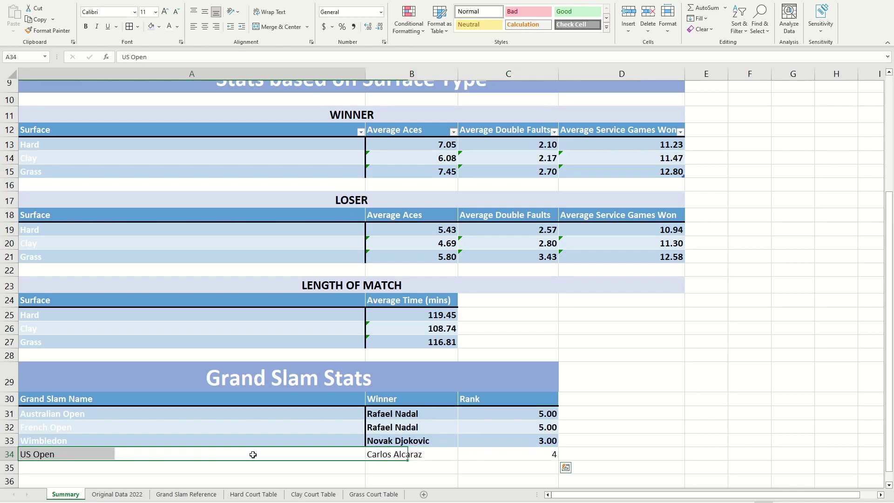
drag(124, 204, 529, 261)
click(528, 261)
double_click(528, 260)
click(194, 242)
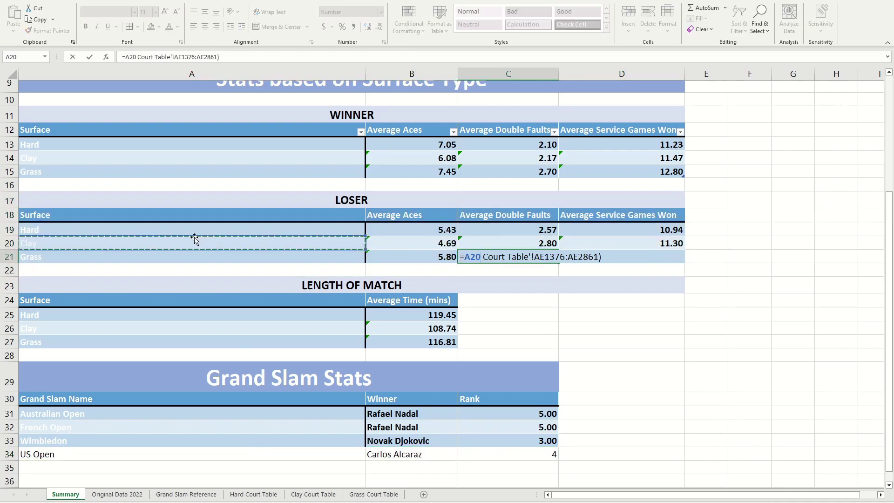
key(Escape)
Undo the LOSER table formatting copied onto the Grand Slam Stats table and clear the copy selection.
click(525, 309)
key(ctrl+z)
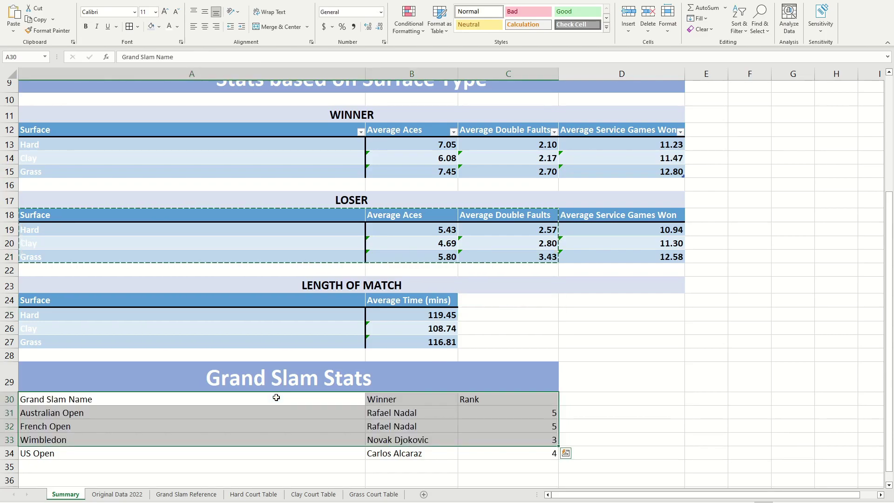
key(Escape)
click(568, 313)
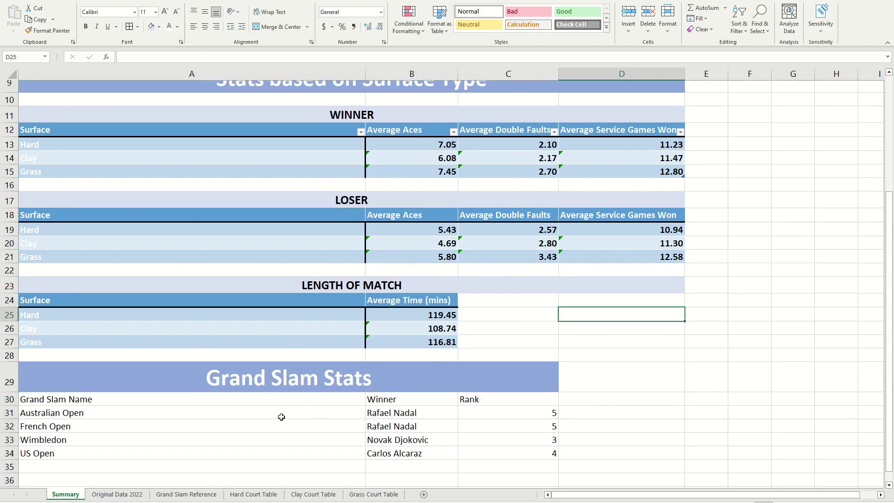
Format the Grand Slam Stats range A30:C34 as a table with headers, using the Medium blue banded style that matches the WINNER table.
drag(152, 399, 536, 454)
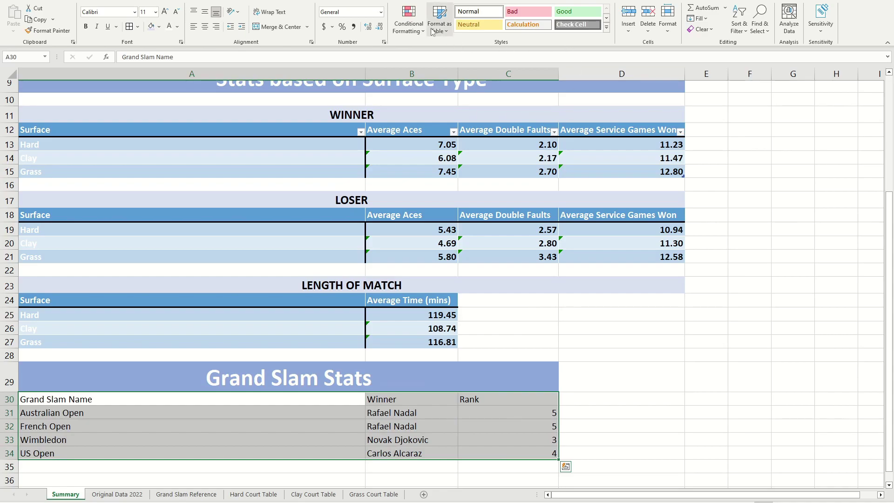
click(239, 291)
drag(60, 403, 516, 454)
click(440, 21)
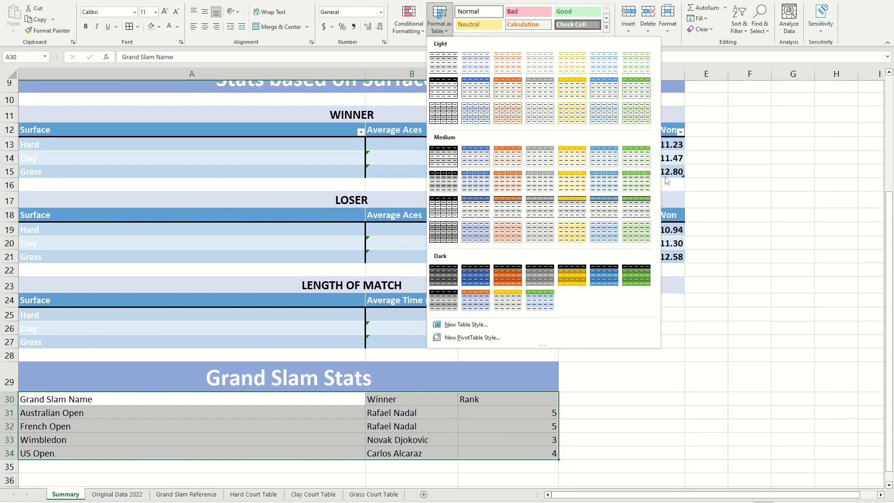
click(613, 188)
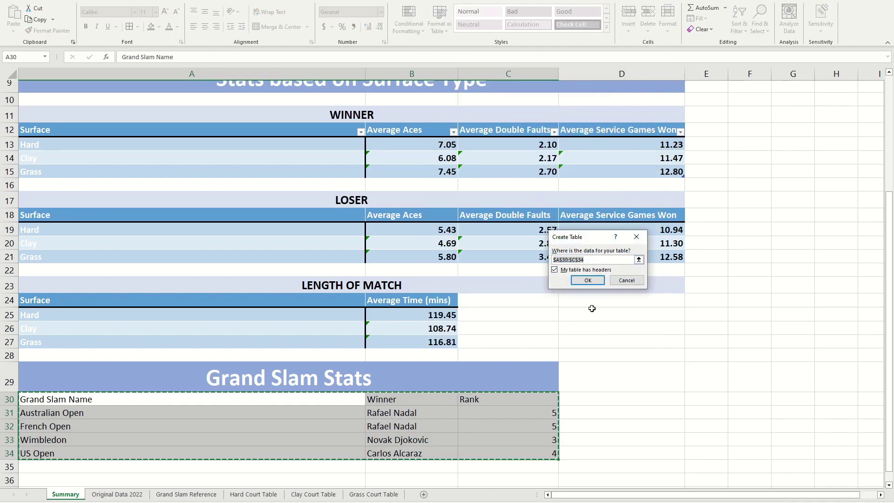
click(594, 282)
click(621, 353)
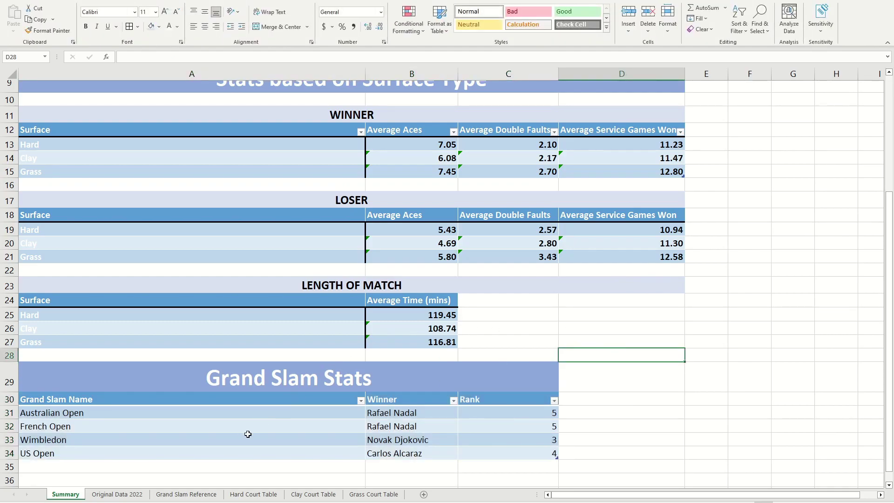
Add a thick bottom border to the Grand Slam Stats header row, A30:C30.
drag(184, 392, 461, 400)
click(37, 1)
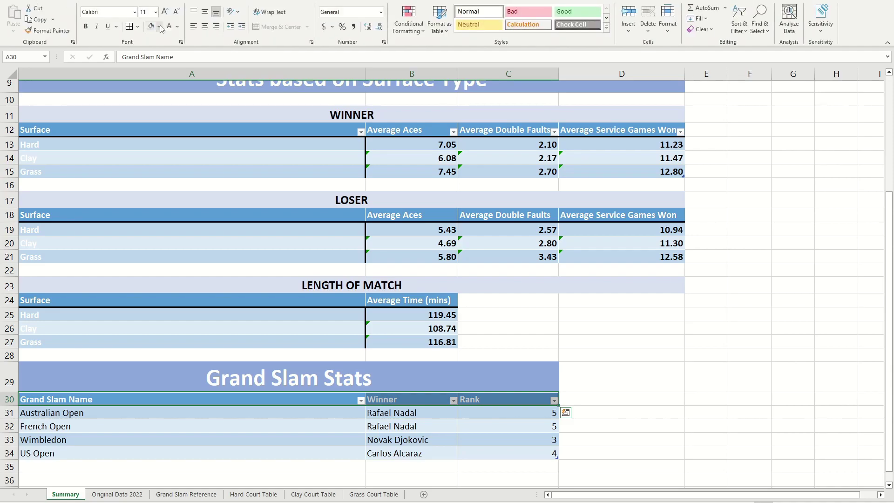
click(138, 27)
click(174, 306)
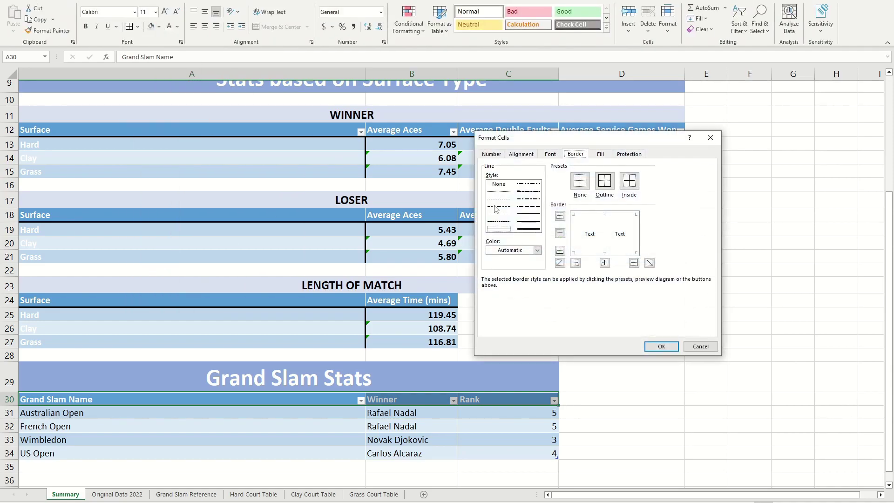
click(529, 222)
click(614, 253)
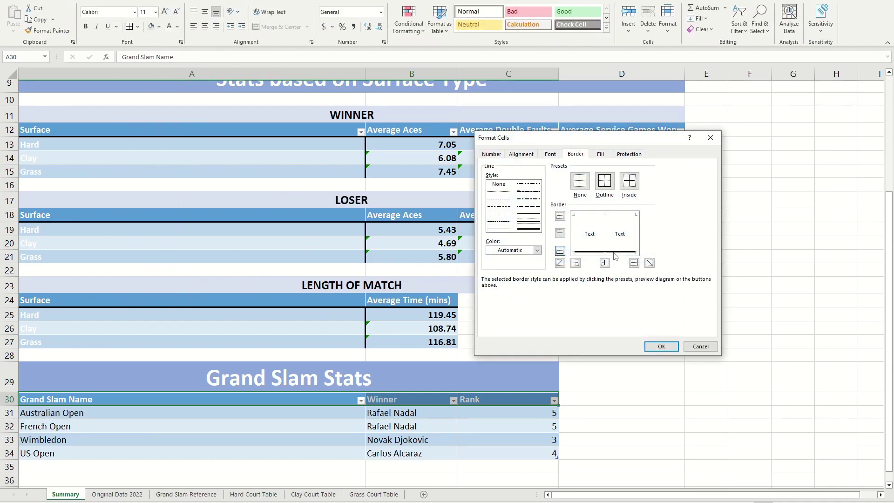
click(661, 346)
click(608, 342)
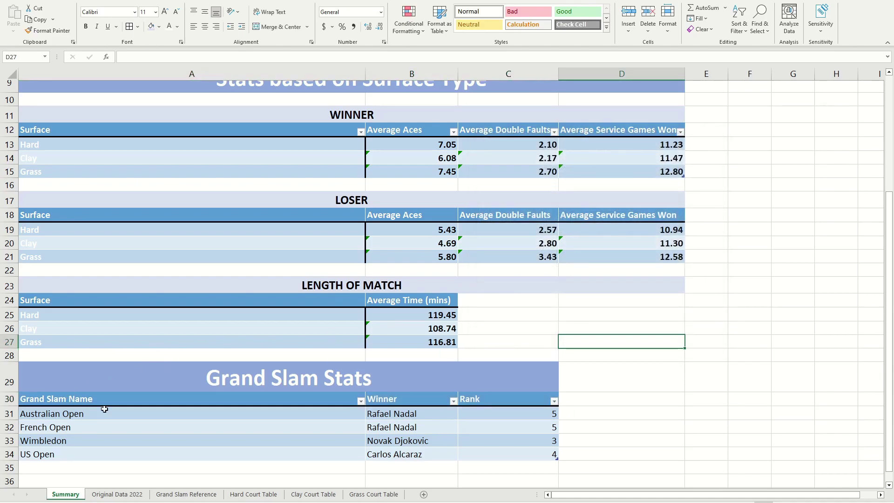
Make the Grand Slam Stats data cells, A31:C34, bold.
drag(134, 415, 198, 449)
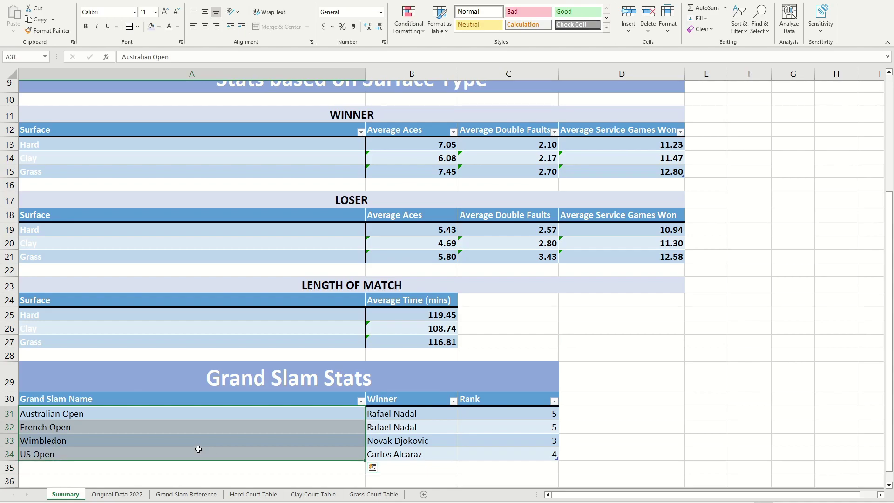
drag(514, 454, 142, 416)
key(ctrl+b)
click(675, 354)
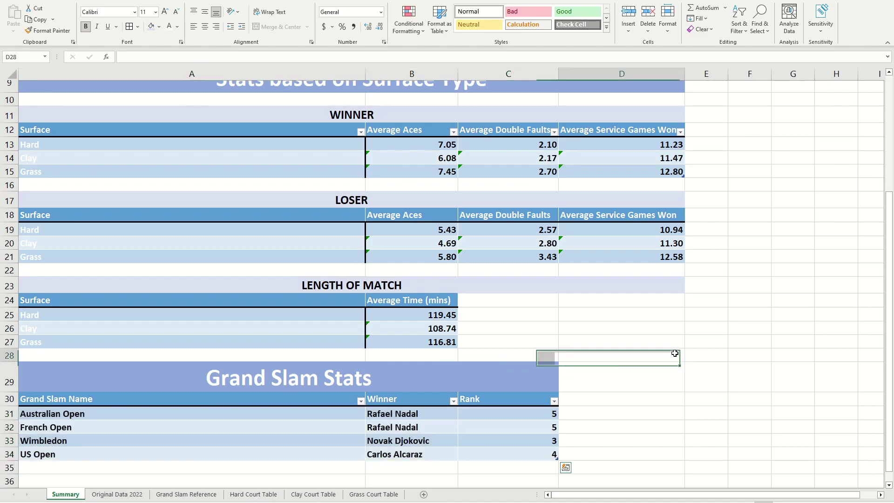
Try the First Column style option on the WINNER table and turn it back off.
scroll(180, 296, up, 2)
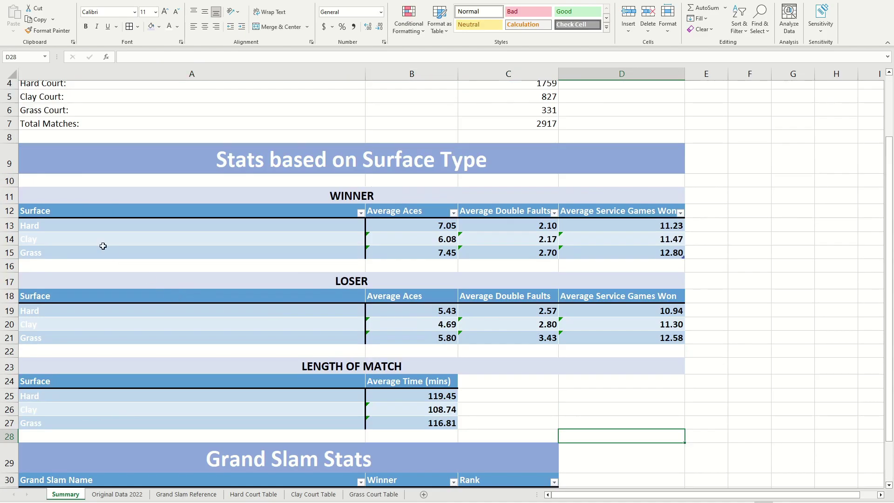
click(263, 239)
click(402, 0)
click(84, 226)
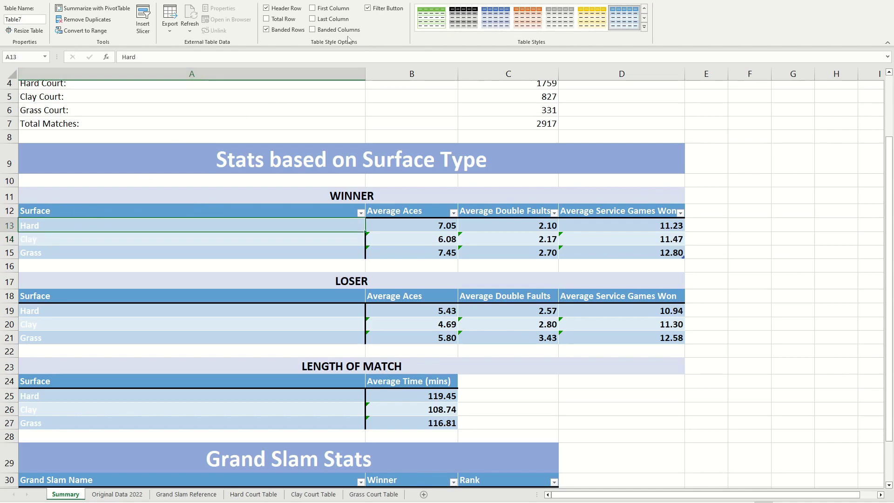
click(313, 10)
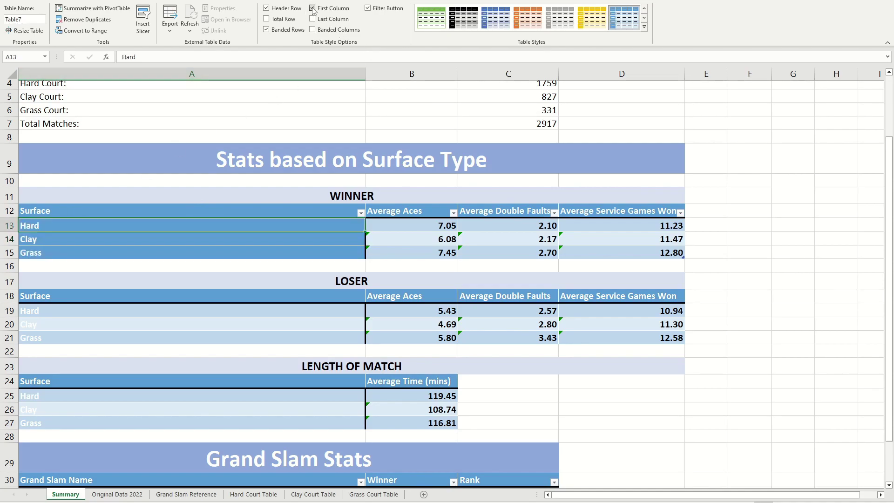
click(312, 10)
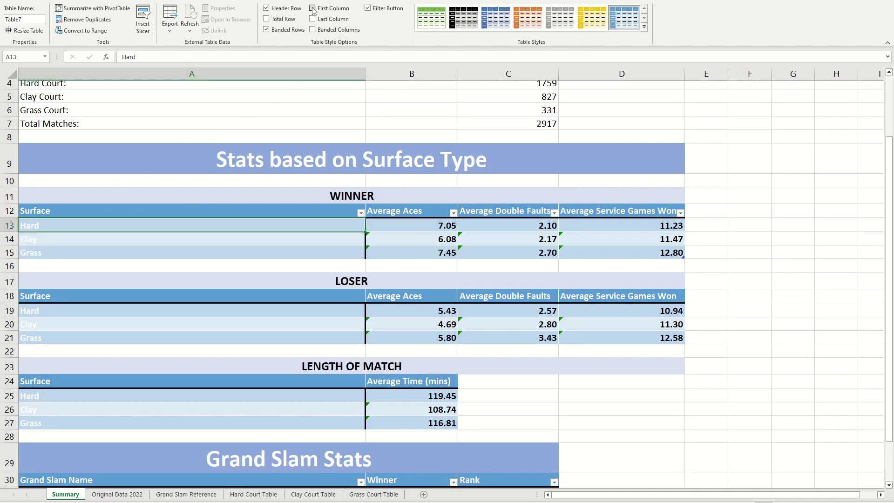
click(310, 264)
click(124, 228)
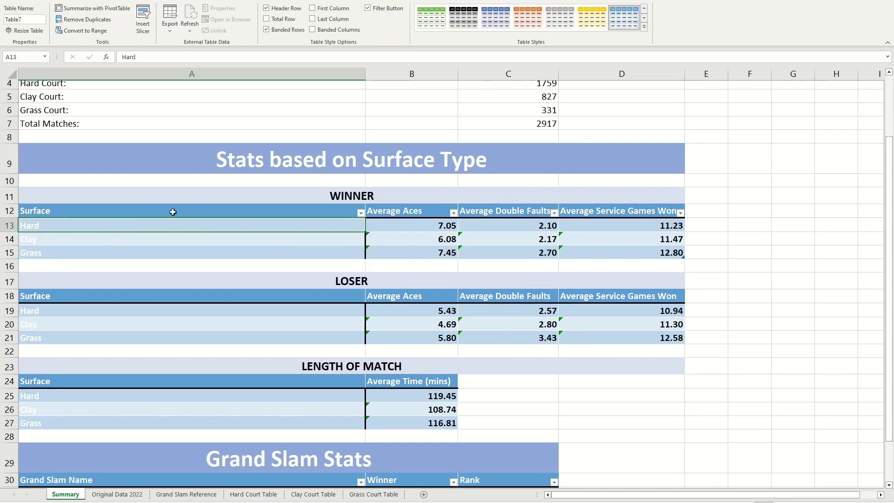
drag(348, 233, 240, 237)
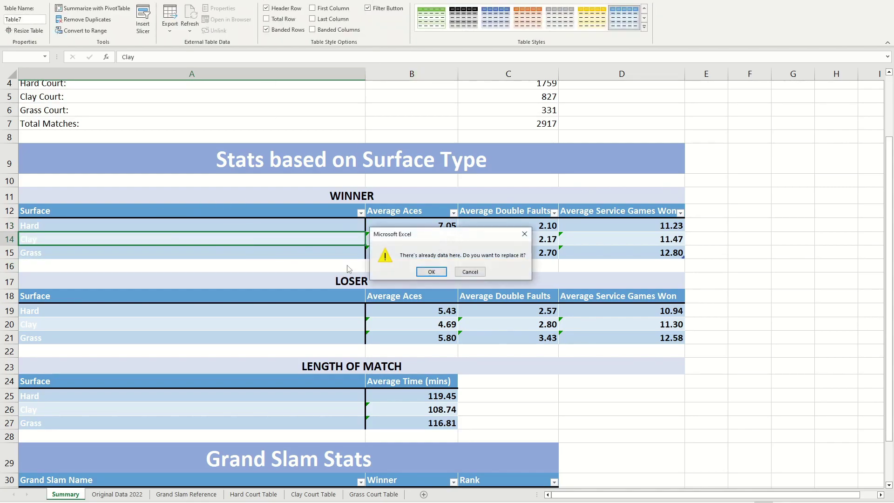
click(470, 272)
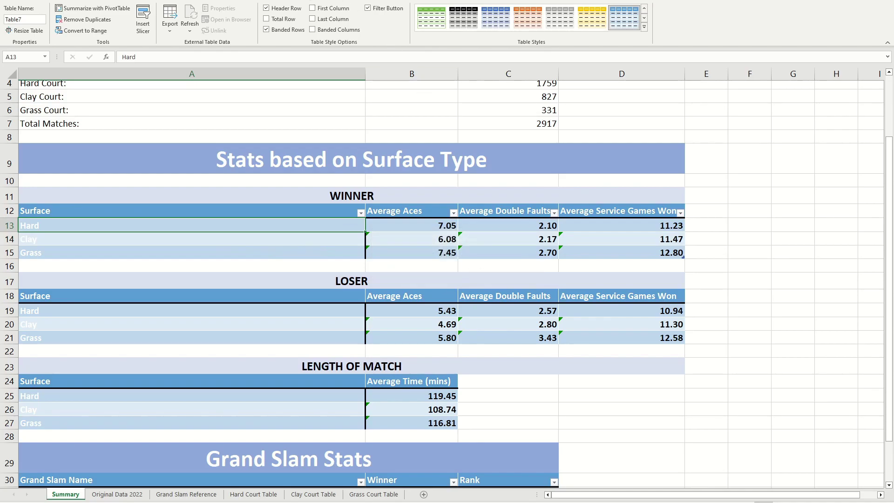
Turn on the First Column style option for the WINNER table, A12:D15.
click(750, 226)
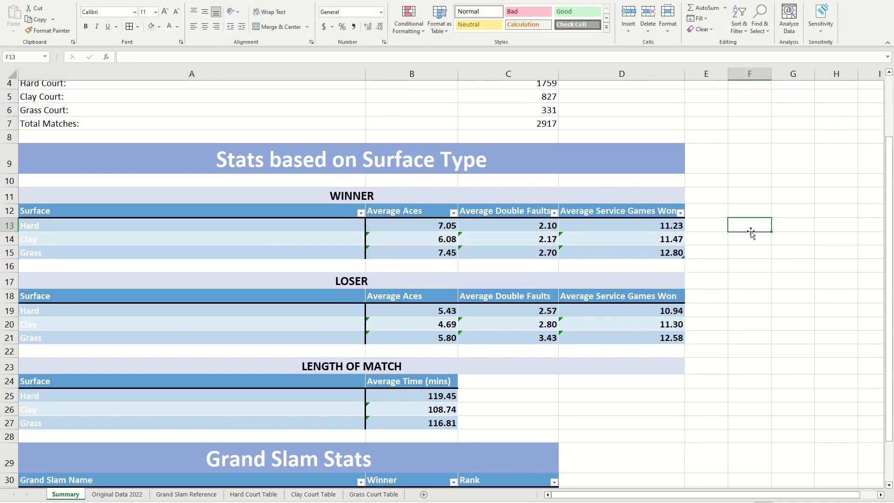
click(252, 238)
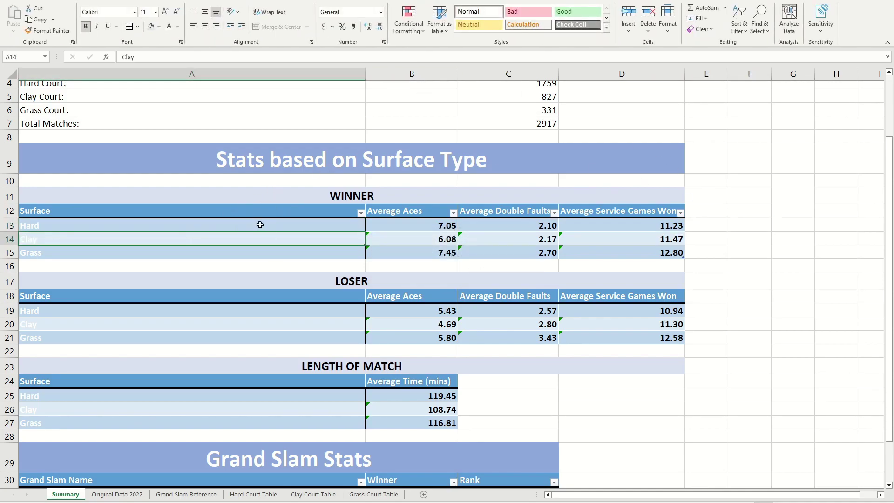
click(386, 2)
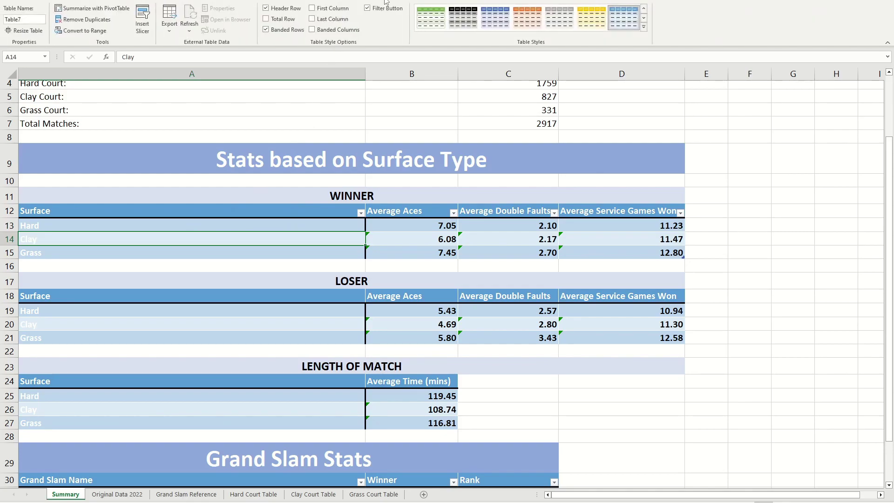
click(312, 9)
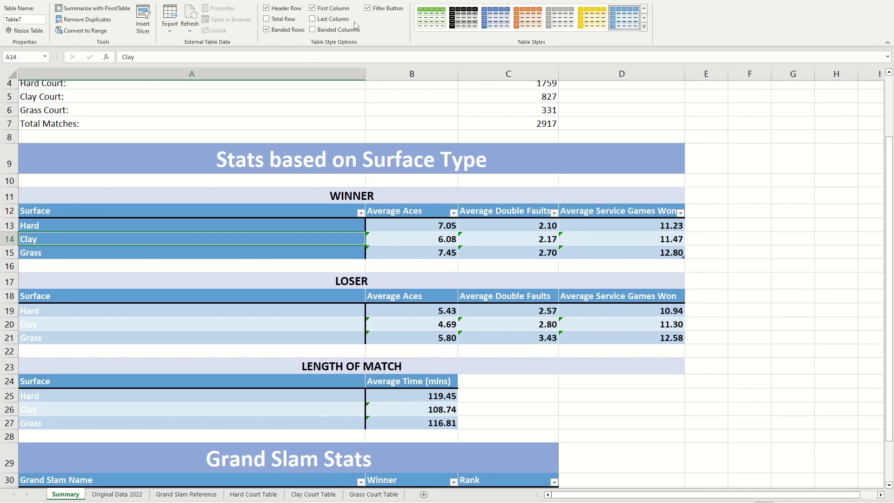
click(95, 250)
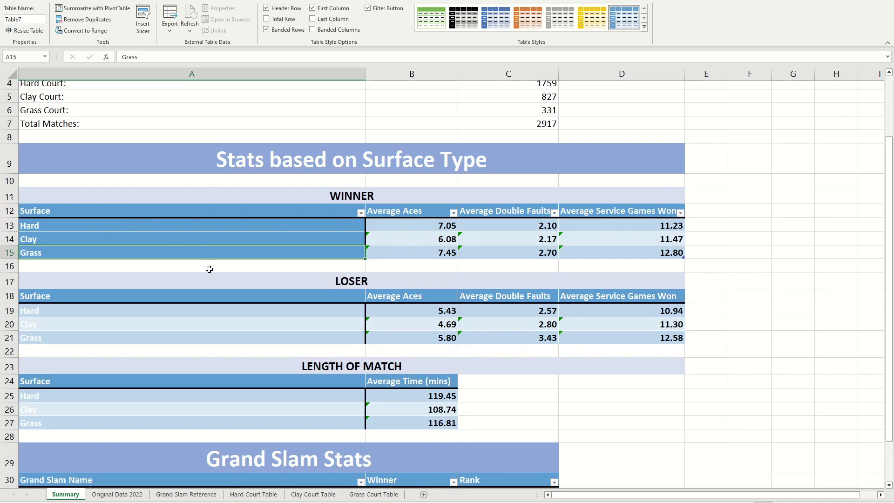
click(253, 220)
click(161, 240)
click(184, 224)
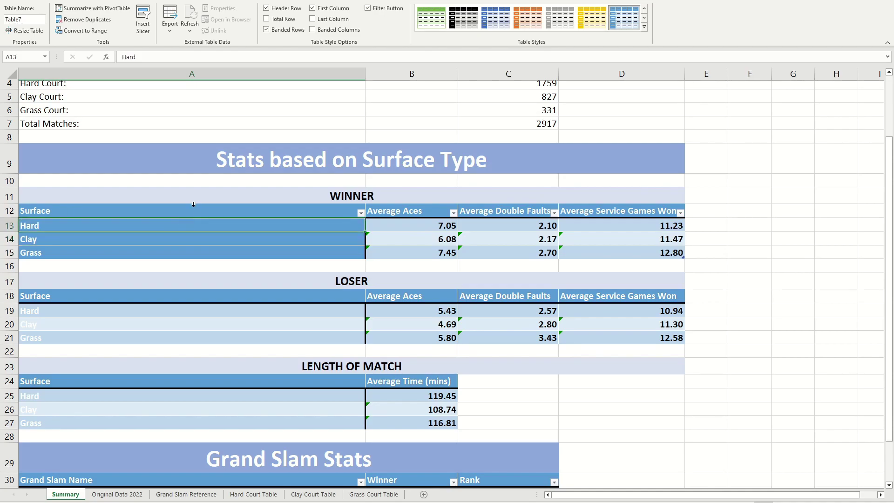
drag(52, 229, 93, 254)
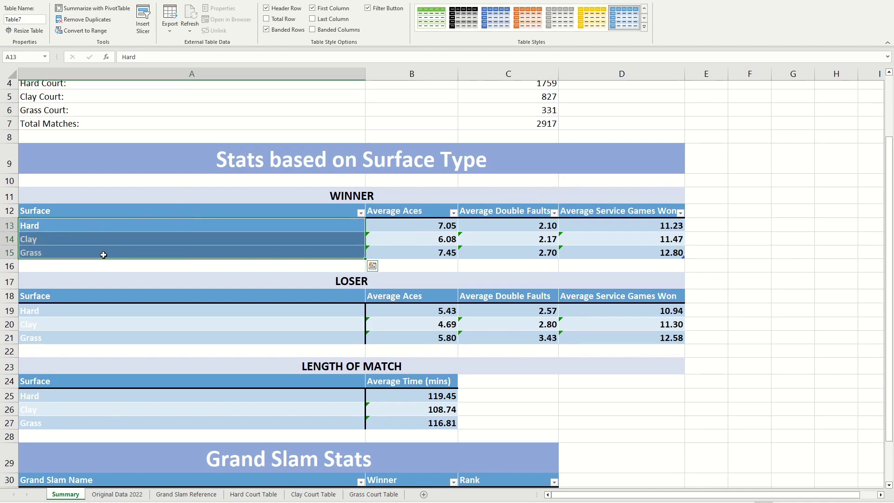
click(99, 253)
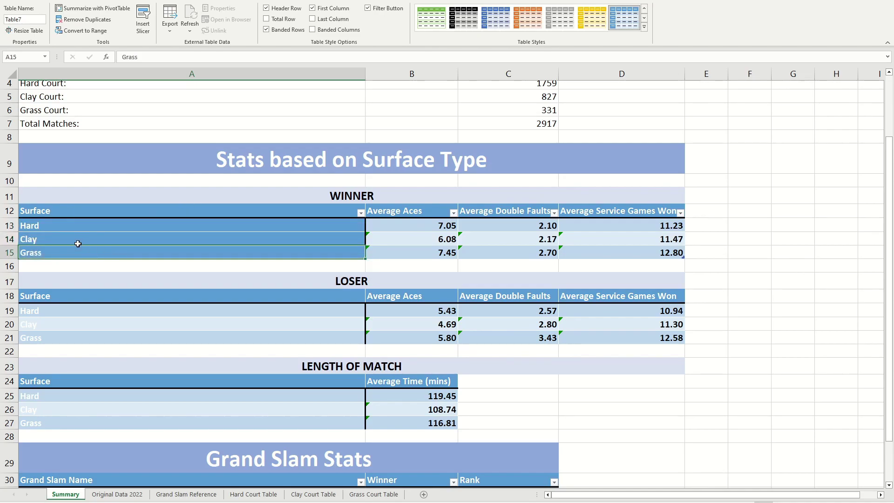
drag(395, 226, 642, 256)
click(643, 256)
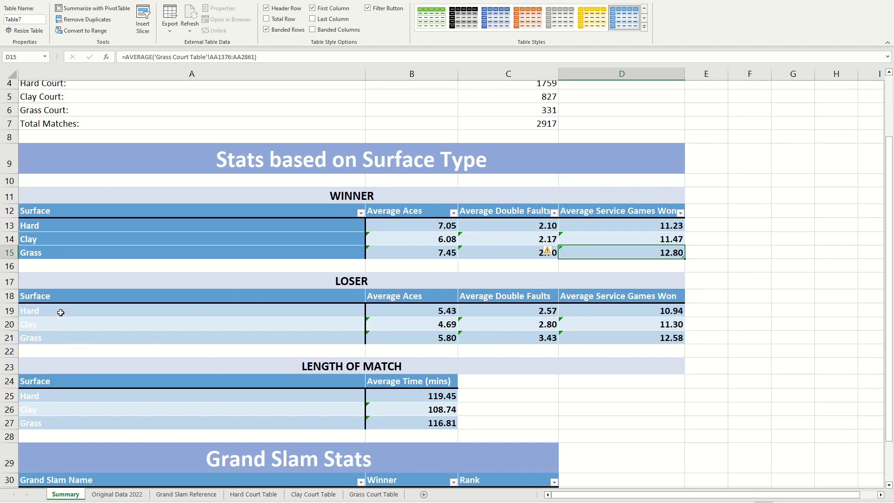
Copy the formatting of the WINNER surface names, A13:A15, onto the LOSER surface names, A19:A21, with Format Painter.
drag(42, 306, 276, 333)
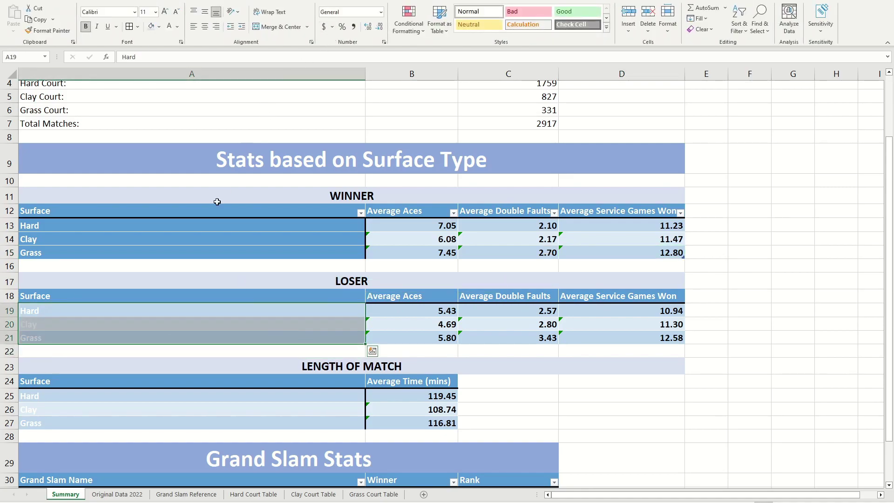
click(253, 307)
click(794, 305)
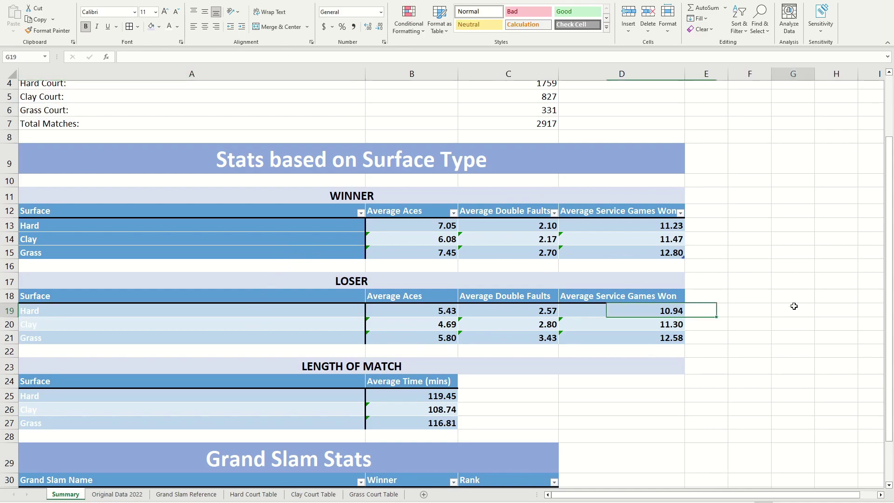
click(245, 315)
drag(56, 309, 116, 334)
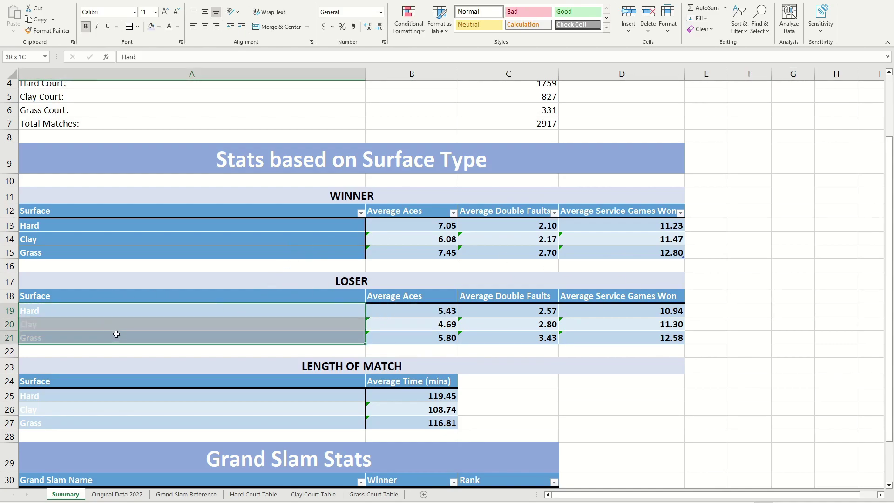
drag(37, 225, 161, 253)
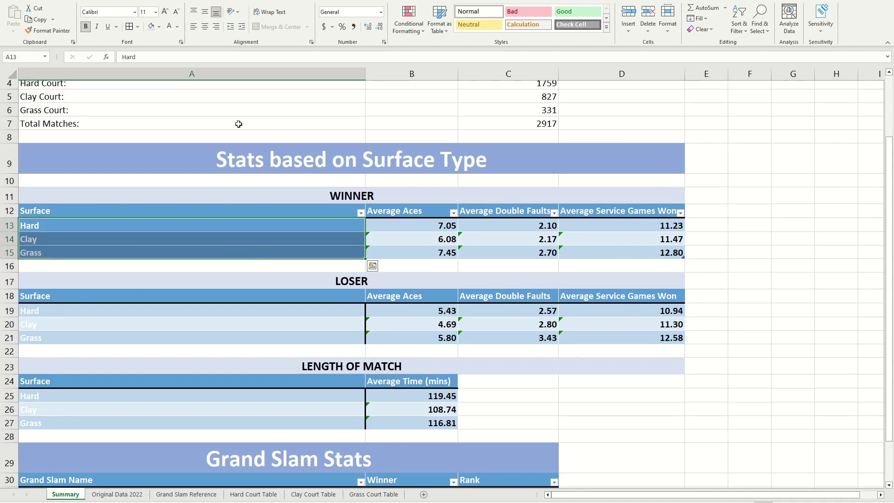
click(39, 31)
click(20, 312)
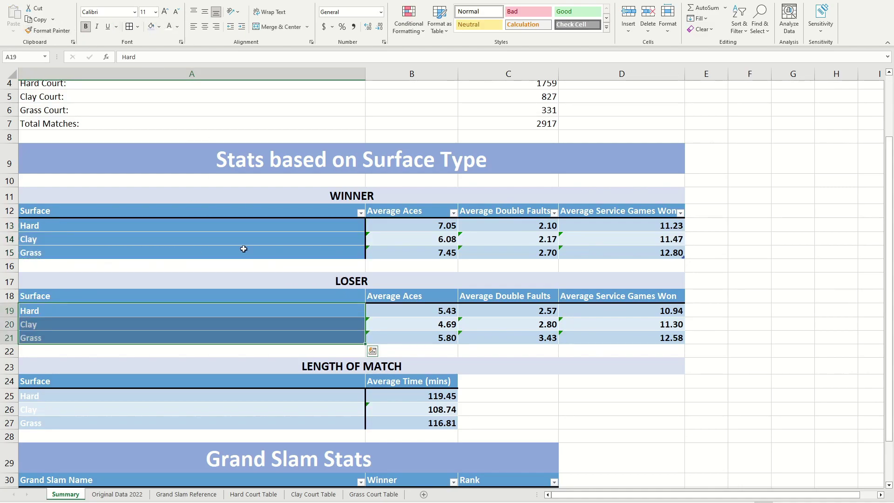
click(496, 315)
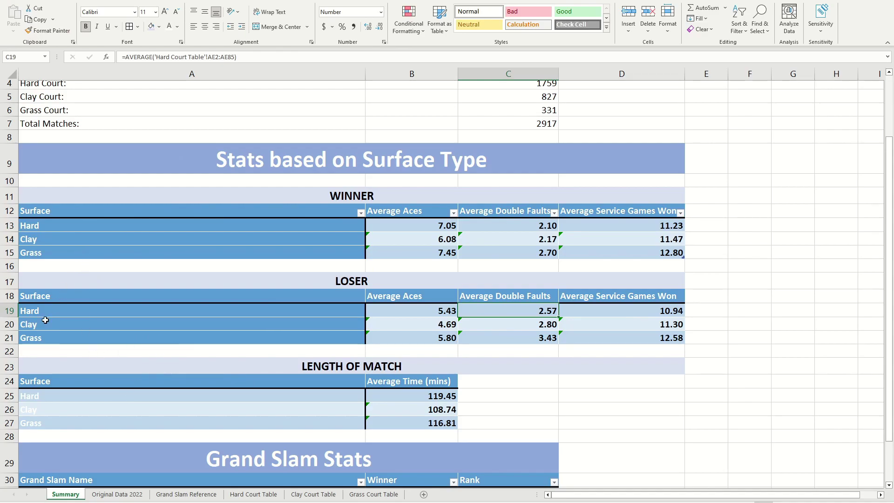
Copy the formatting of A19:A21 onto the LENGTH OF MATCH surface names, A25:A27, with Format Painter.
drag(44, 315, 139, 337)
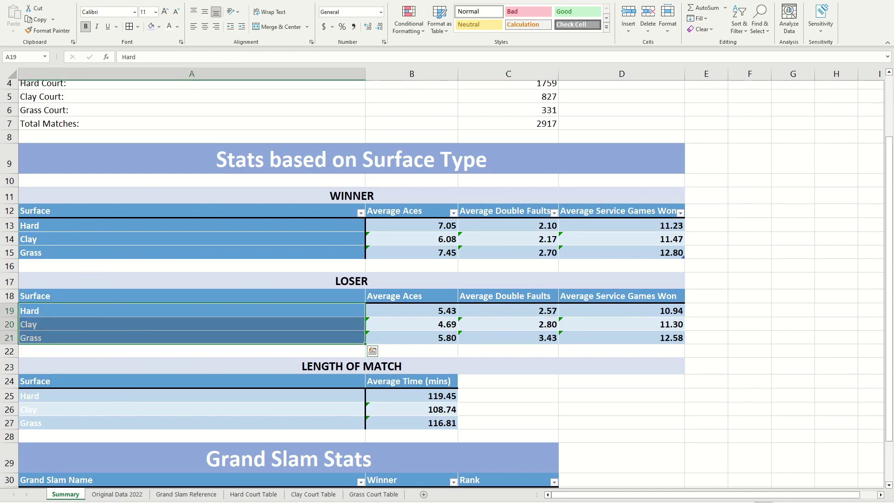
click(48, 30)
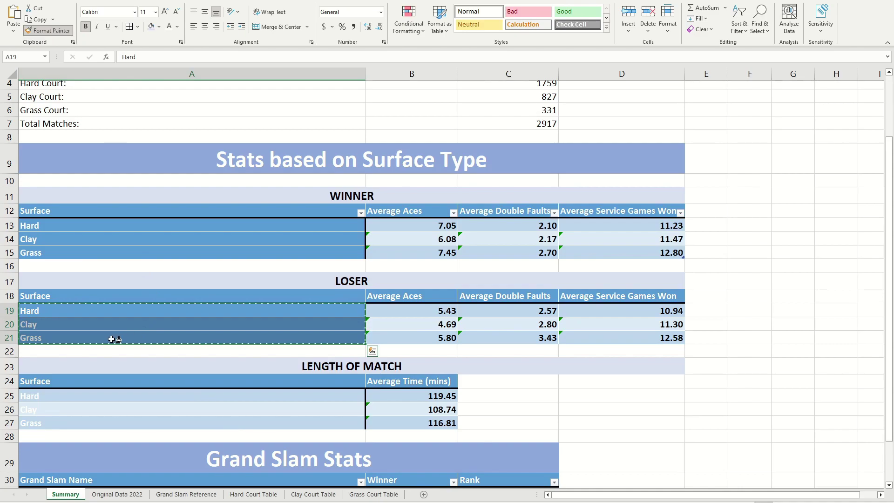
click(86, 396)
click(290, 436)
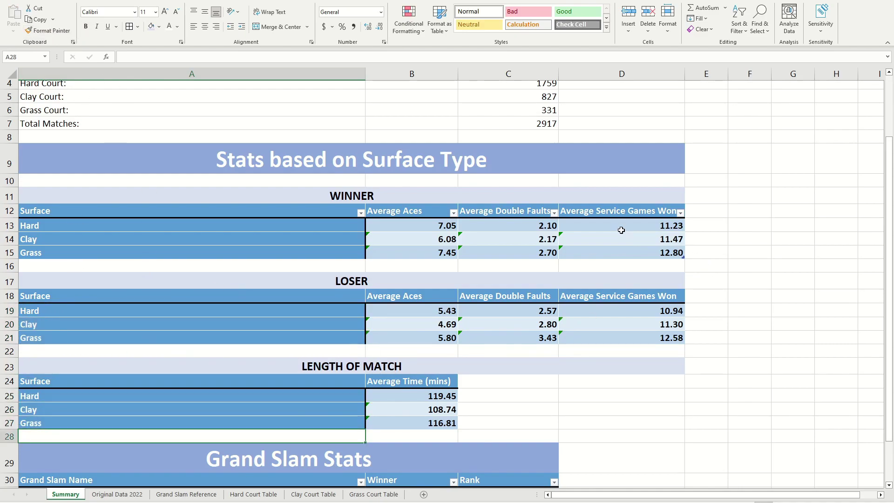
Look over the formatted tables on the Summary sheet and the General Stats rows, A4:C7.
scroll(438, 359, down, 1)
scroll(416, 294, up, 2)
scroll(415, 289, up, 1)
scroll(415, 281, down, 6)
scroll(415, 281, up, 6)
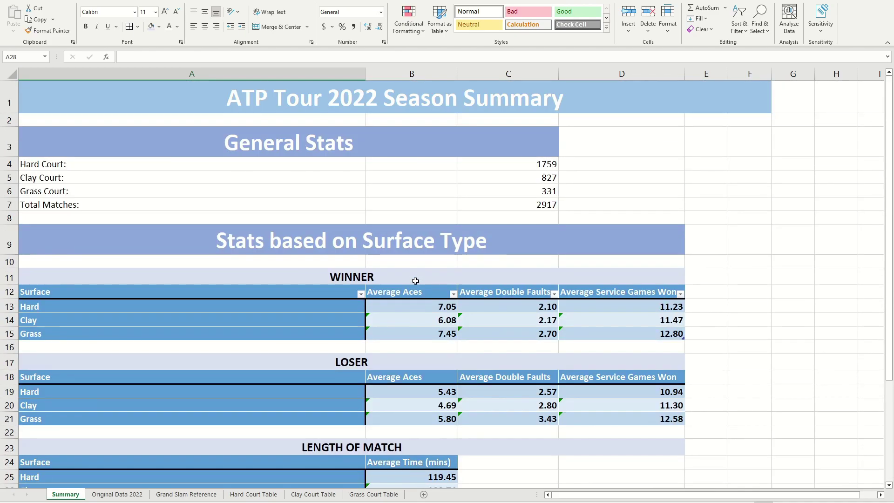
scroll(415, 282, down, 1)
scroll(415, 281, up, 1)
click(219, 165)
drag(219, 165, 508, 210)
click(518, 204)
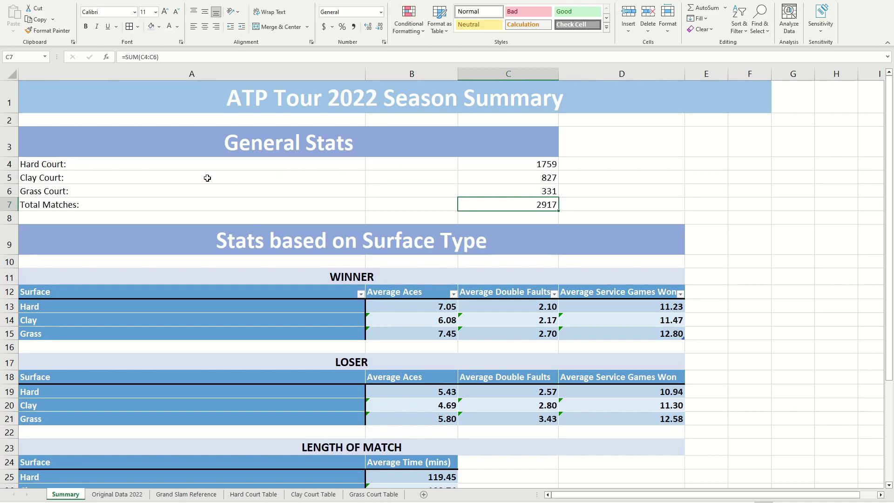
drag(90, 205, 539, 208)
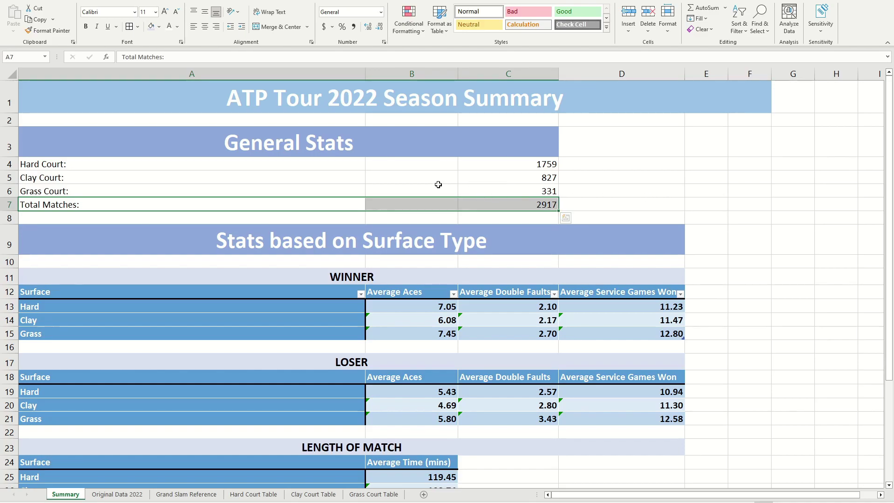
click(118, 218)
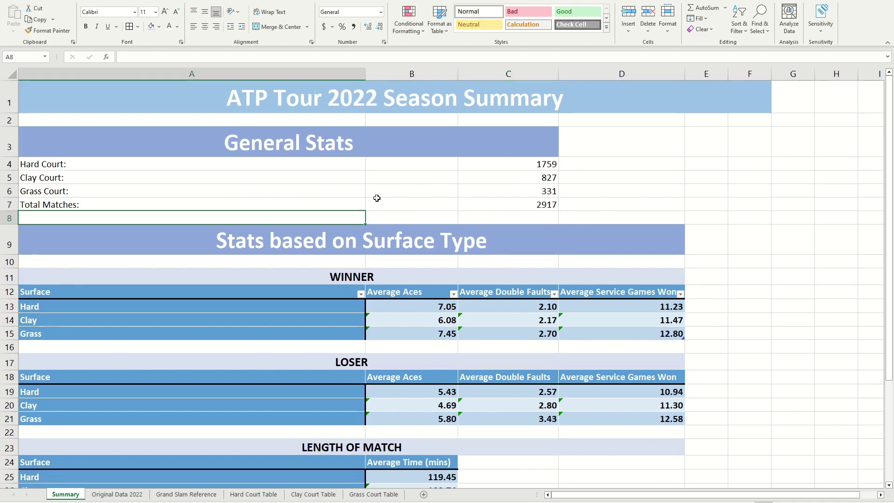
click(90, 209)
click(527, 200)
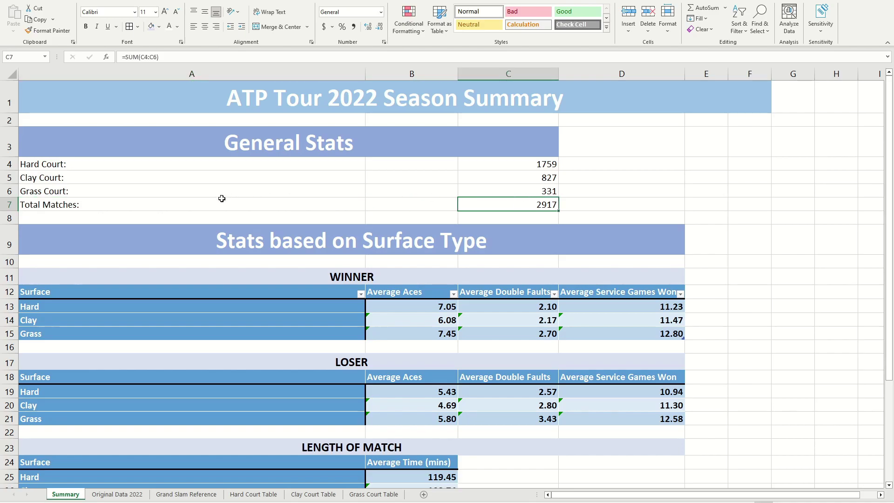
click(207, 214)
click(205, 207)
click(531, 208)
click(256, 196)
click(494, 206)
click(296, 205)
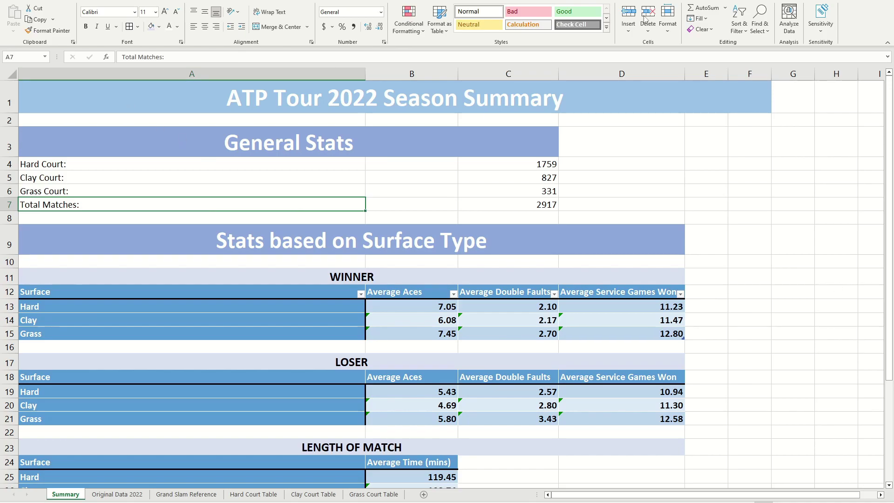
drag(119, 205, 513, 201)
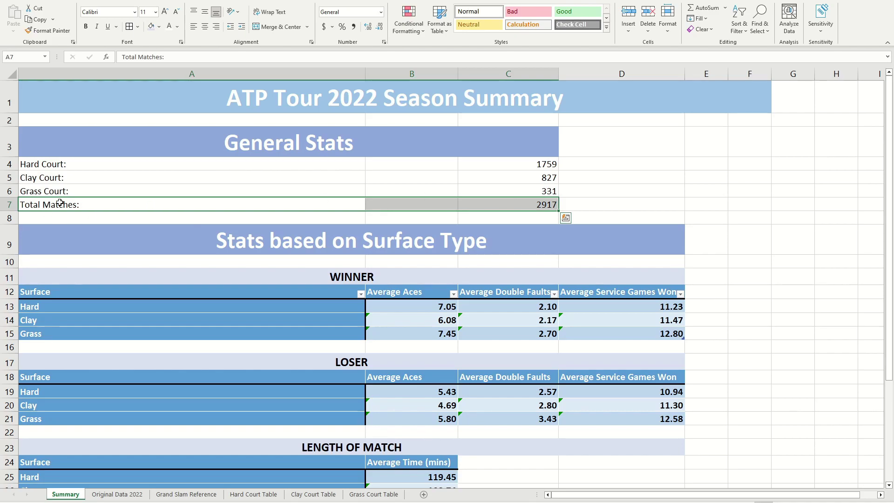
click(155, 154)
drag(76, 168, 530, 190)
click(240, 168)
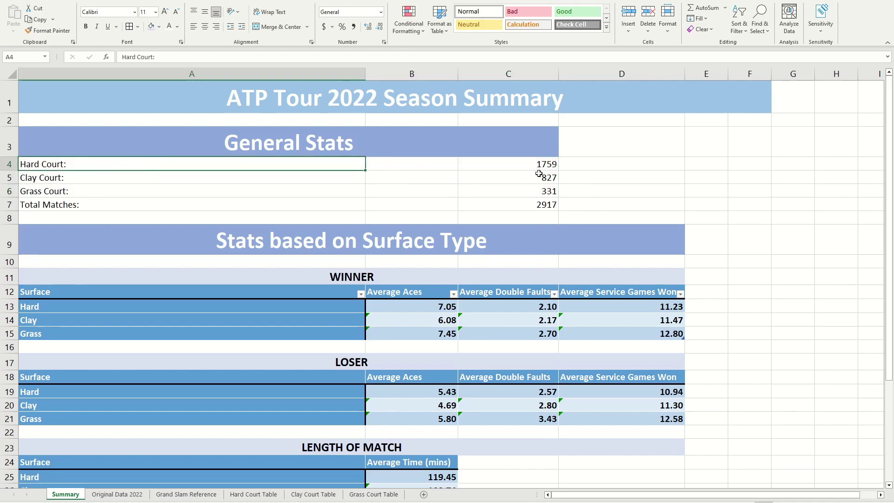
Add thick outside borders around the Total Matches row, A7:C7, in General Stats.
drag(92, 207, 527, 206)
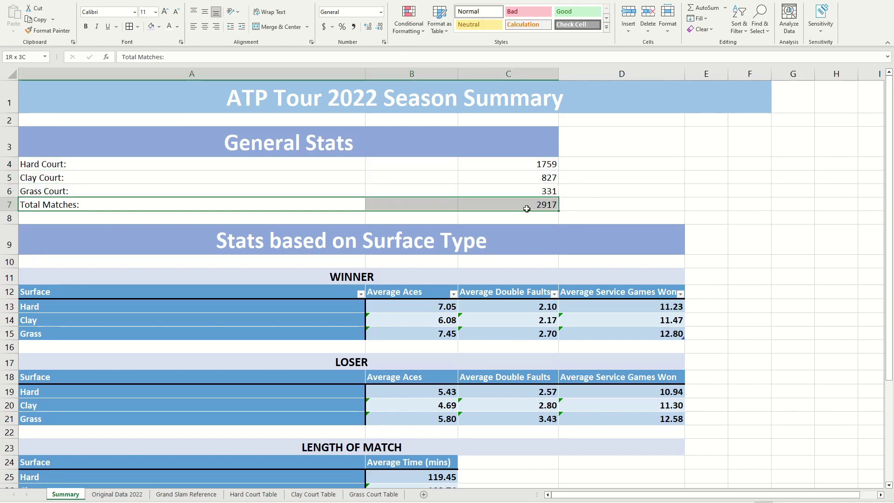
click(138, 26)
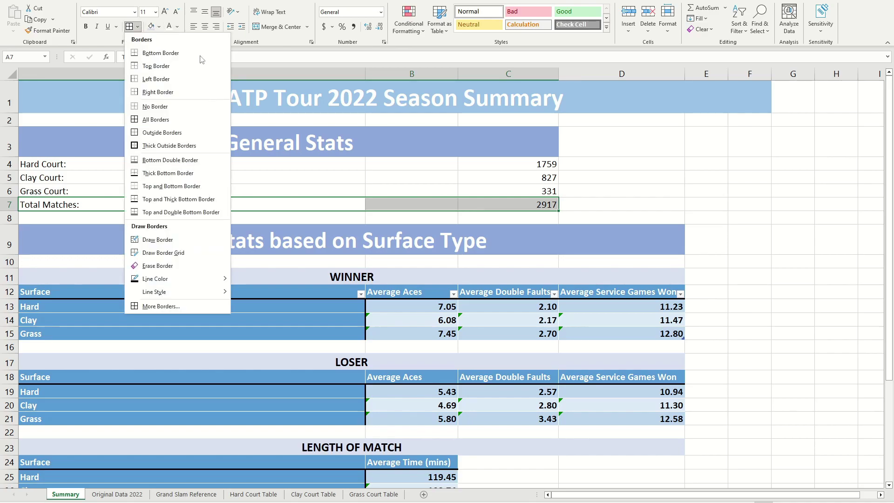
click(160, 145)
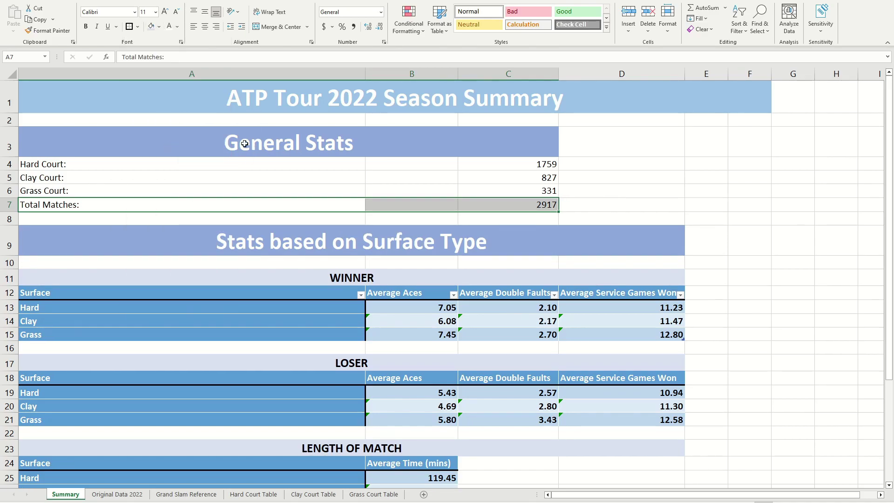
click(663, 202)
click(649, 174)
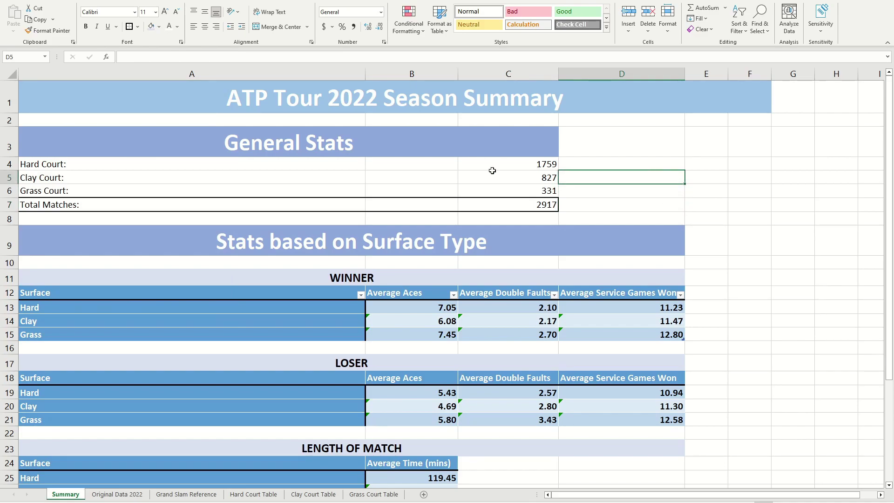
Make the Total Matches label in A7 and its total in C7 bold.
click(70, 206)
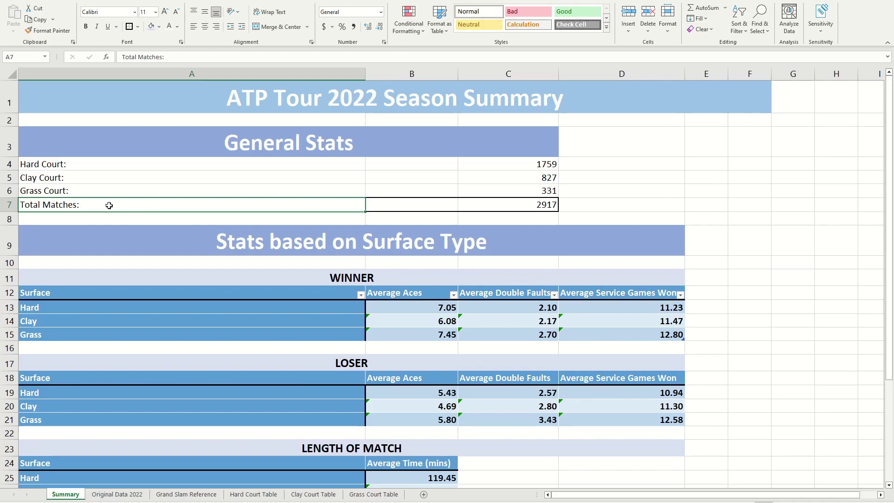
key(ctrl+b)
click(524, 208)
key(ctrl+b)
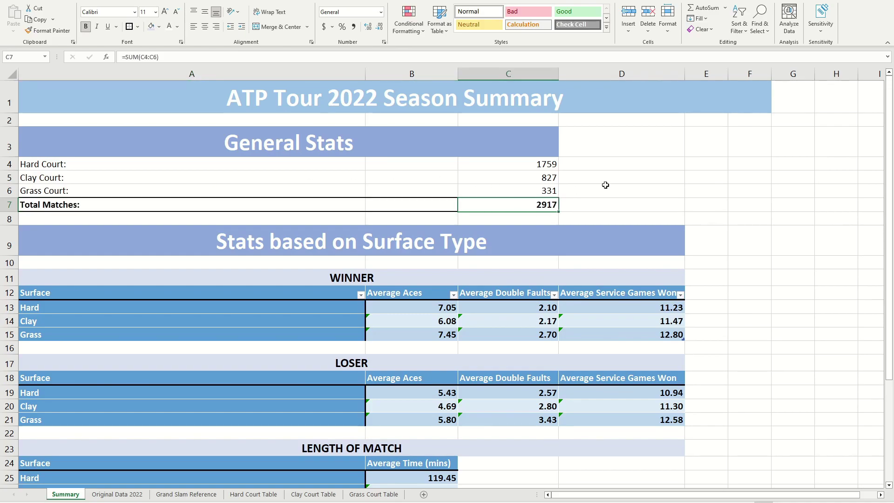
click(622, 177)
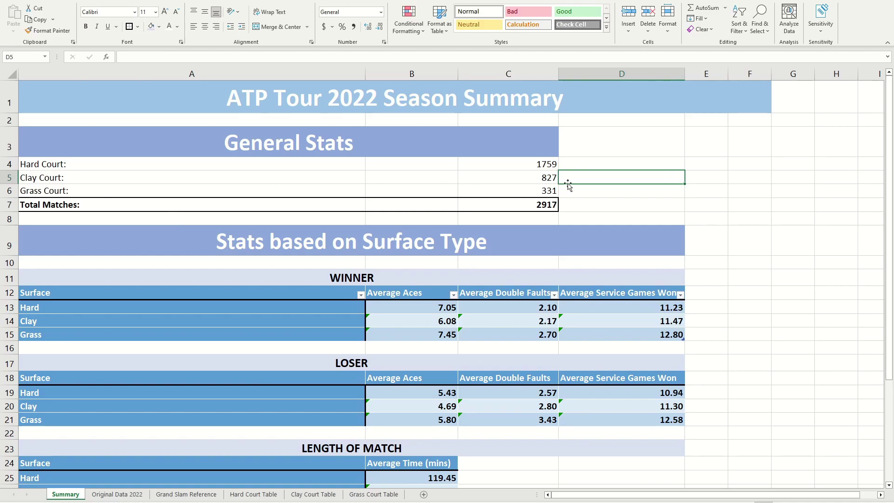
click(640, 185)
click(506, 168)
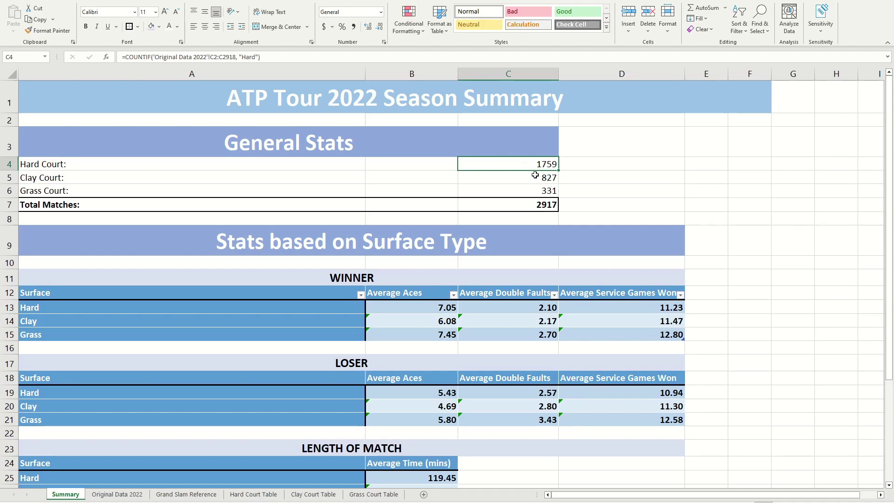
click(431, 175)
click(392, 163)
click(425, 191)
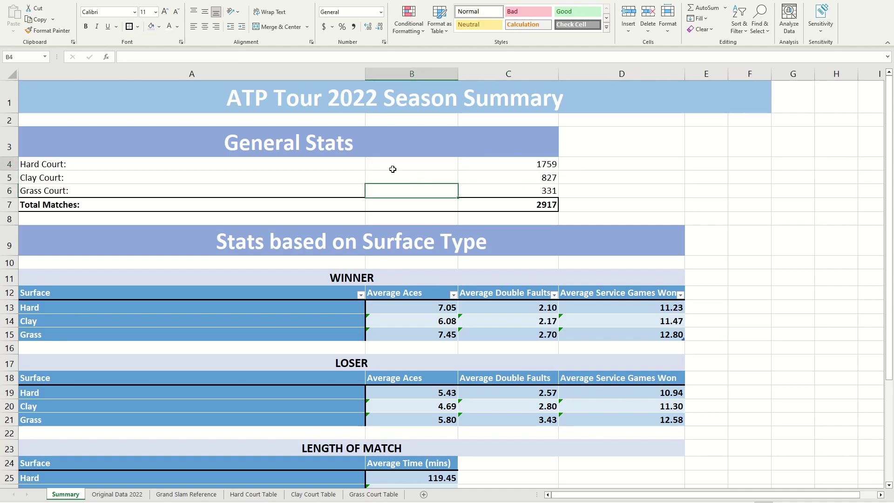
click(411, 163)
click(409, 178)
click(408, 189)
click(396, 162)
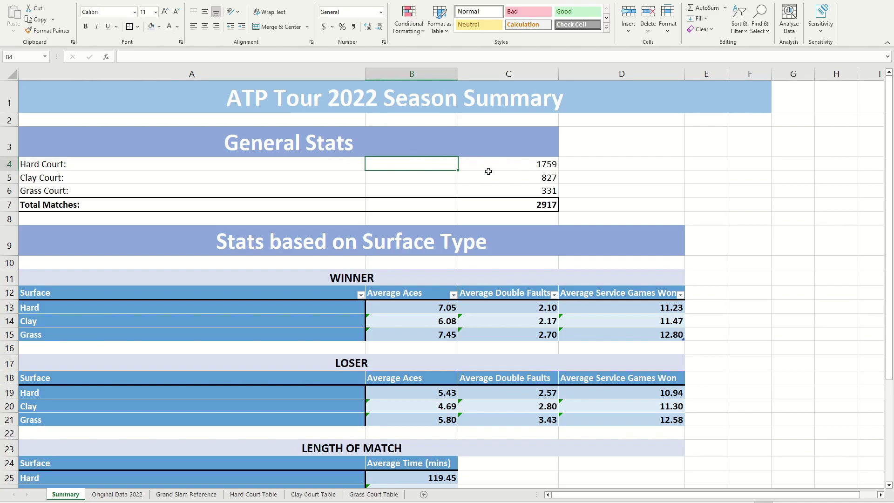
Move the Hard Court COUNTIF formula from C4 to B4 in General Stats.
click(507, 171)
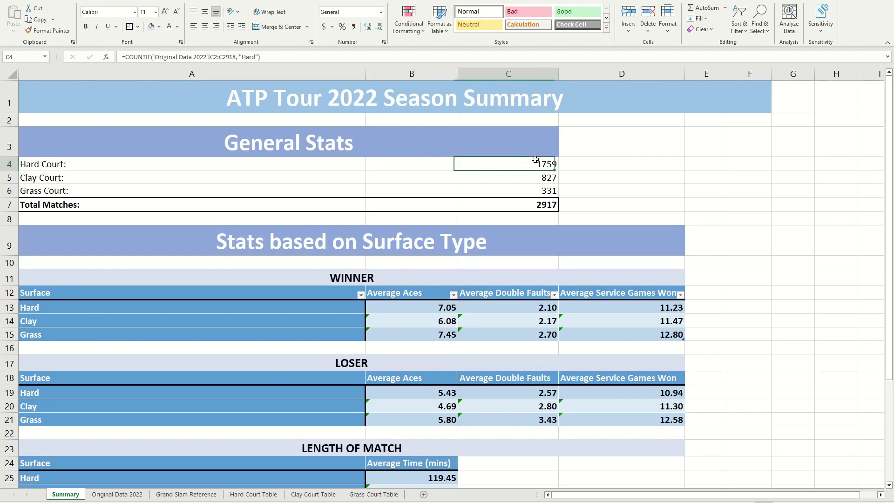
triple_click(258, 61)
key(ctrl+c)
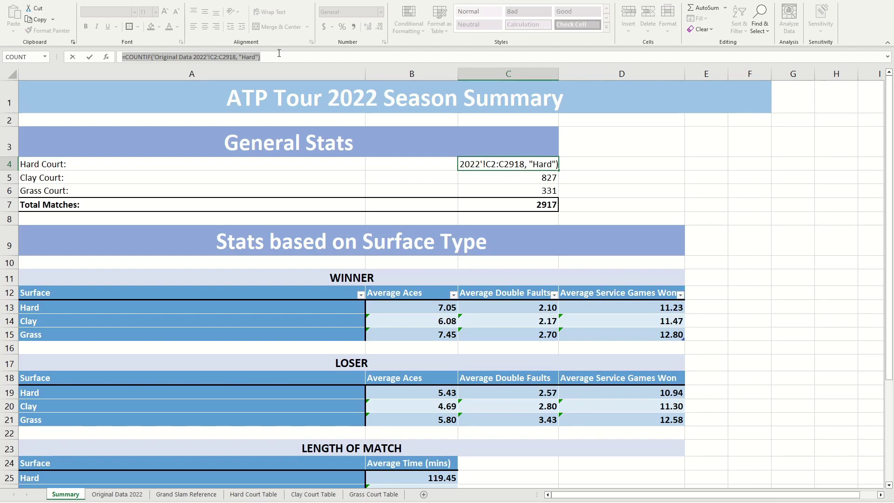
key(BackSpace)
click(443, 169)
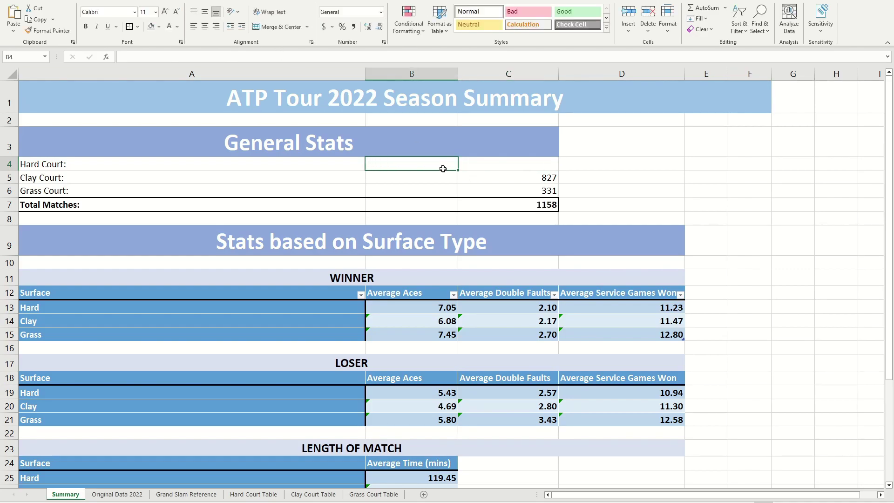
key(ctrl+v)
key(Down)
key(Right)
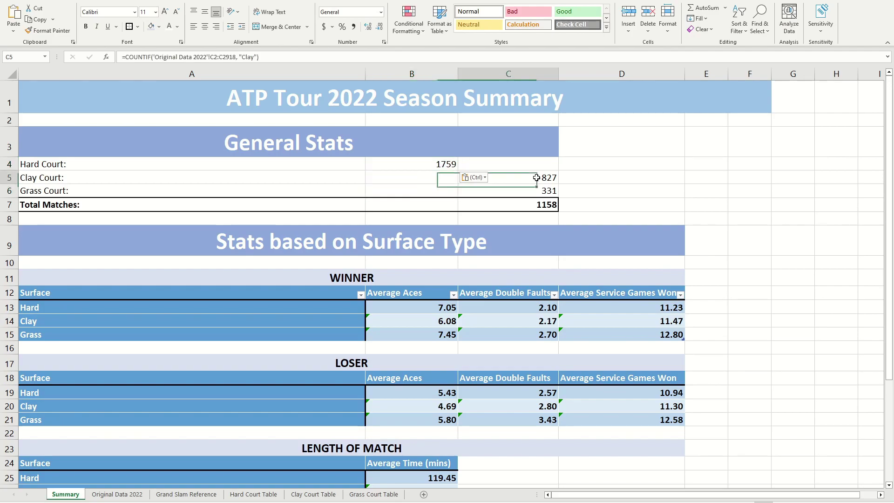
Move the Clay Court COUNTIF formula from C5 to B5 in General Stats.
click(413, 178)
click(544, 176)
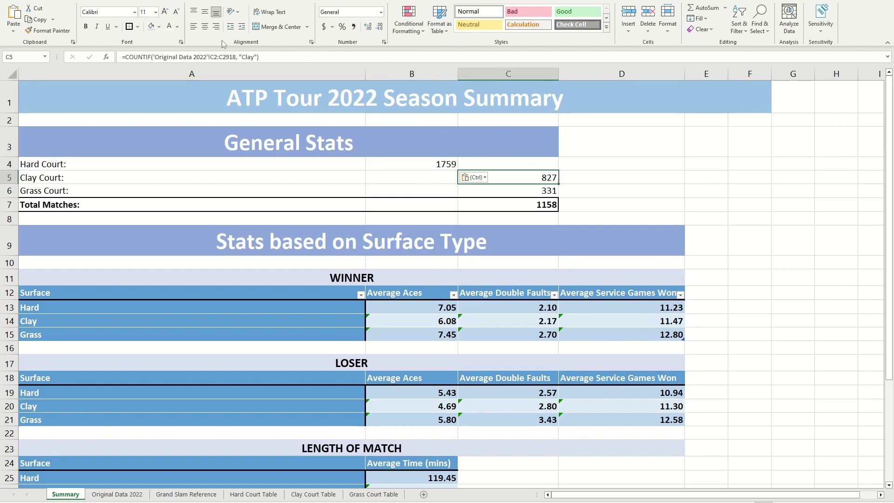
triple_click(203, 59)
key(ctrl+x)
click(416, 181)
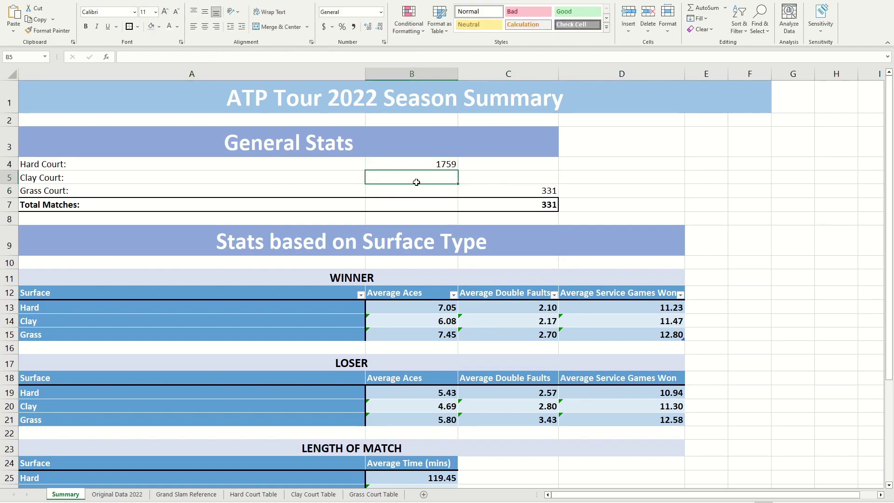
key(ctrl+v)
Move the Grass Court formula from C6 to B6 in General Stats.
click(547, 191)
triple_click(252, 57)
key(ctrl+x)
click(409, 191)
key(ctrl+v)
Remove the Total Matches formula from C7 and enter =SUM(B4:B6) in B7.
click(531, 204)
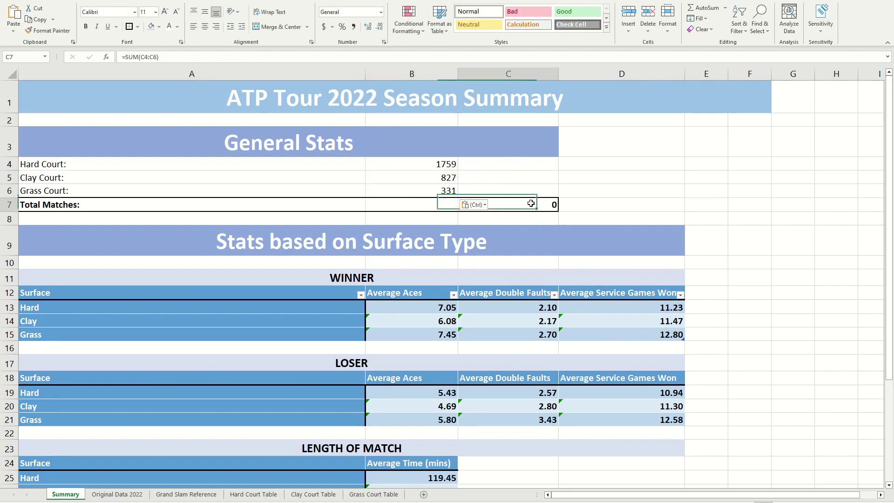
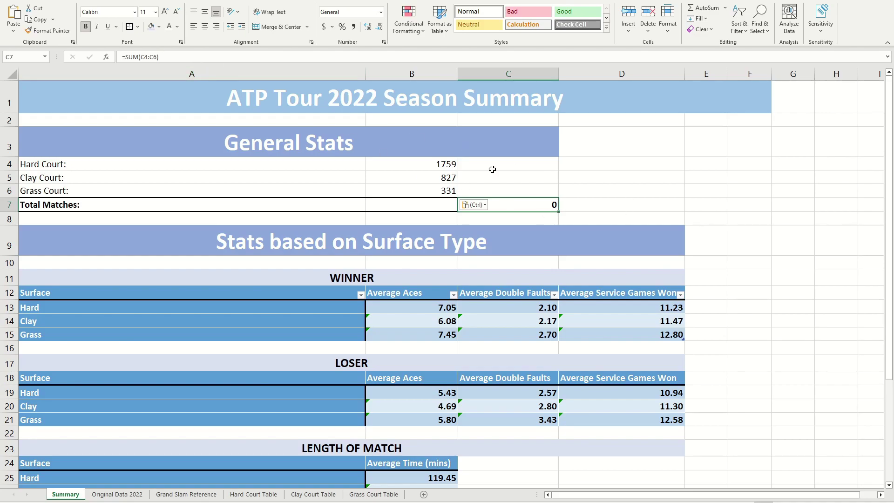
triple_click(223, 59)
key(ctrl+x)
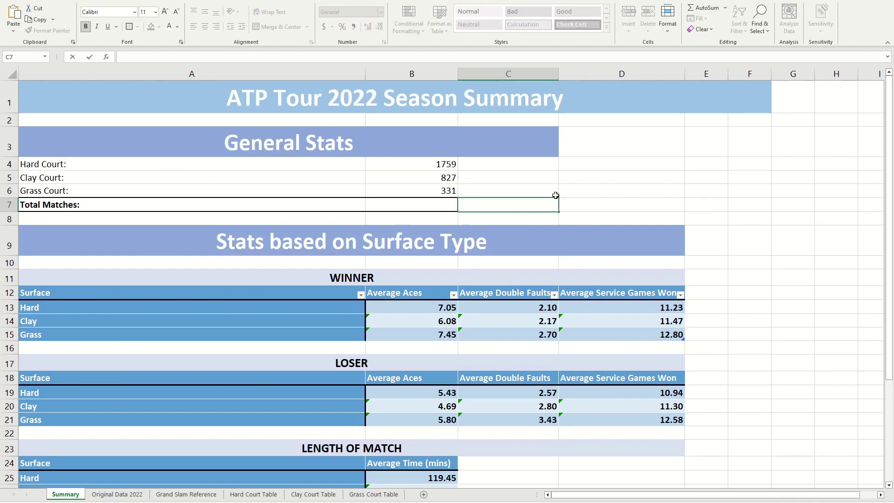
key(Return)
click(419, 204)
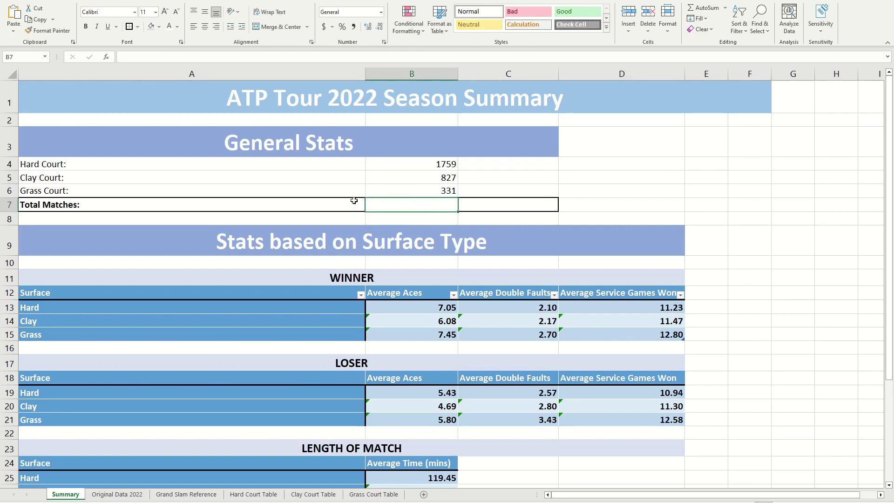
key(alt+equal)
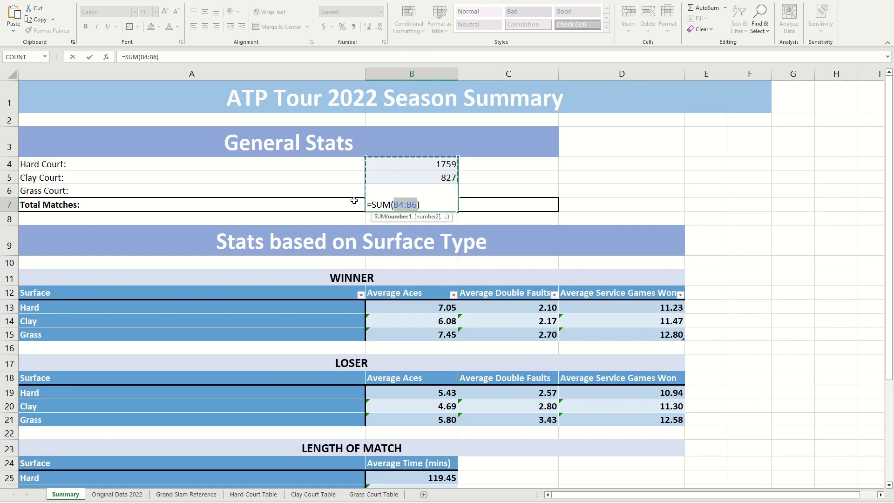
key(Return)
click(530, 201)
click(578, 209)
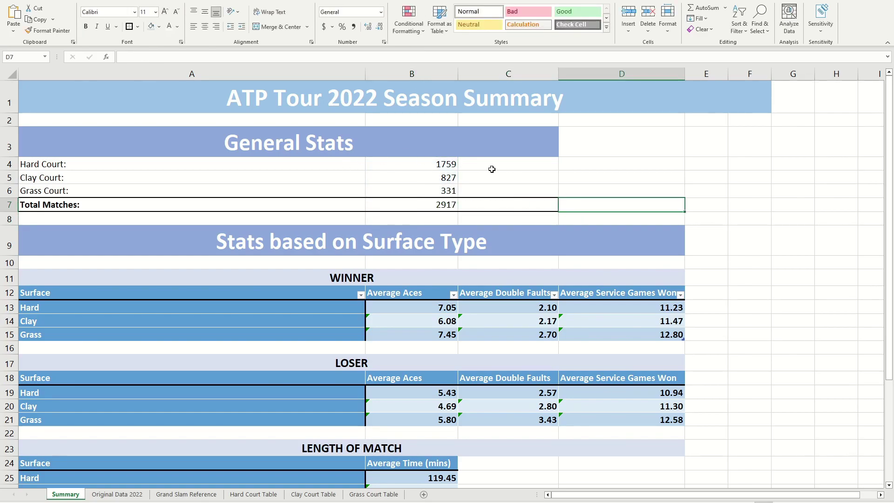
drag(540, 204, 91, 203)
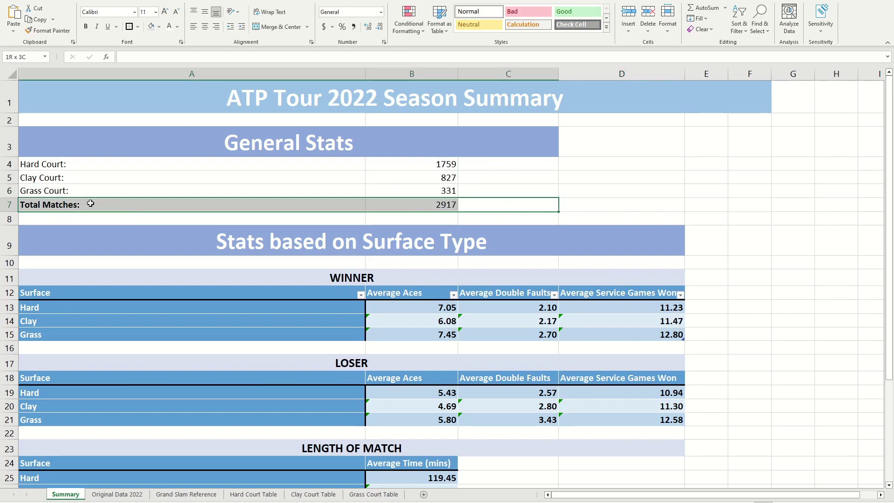
click(591, 195)
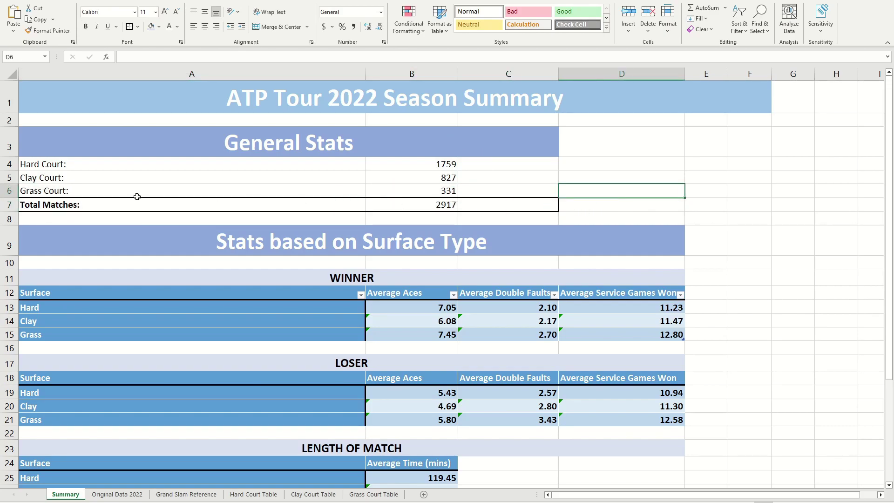
drag(505, 208, 74, 205)
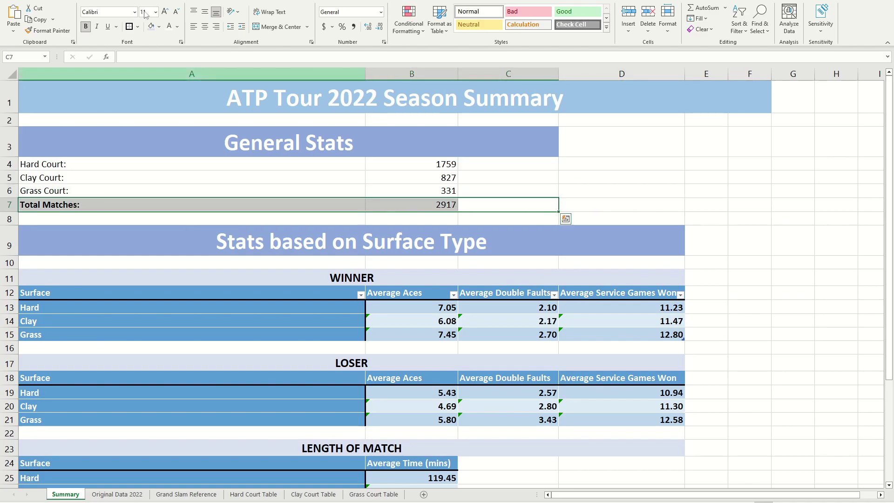
click(129, 27)
click(657, 181)
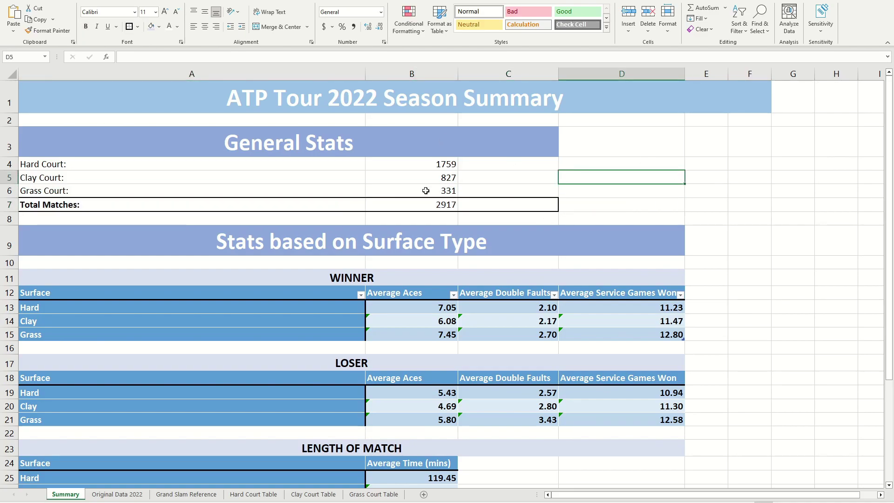
drag(532, 204, 92, 209)
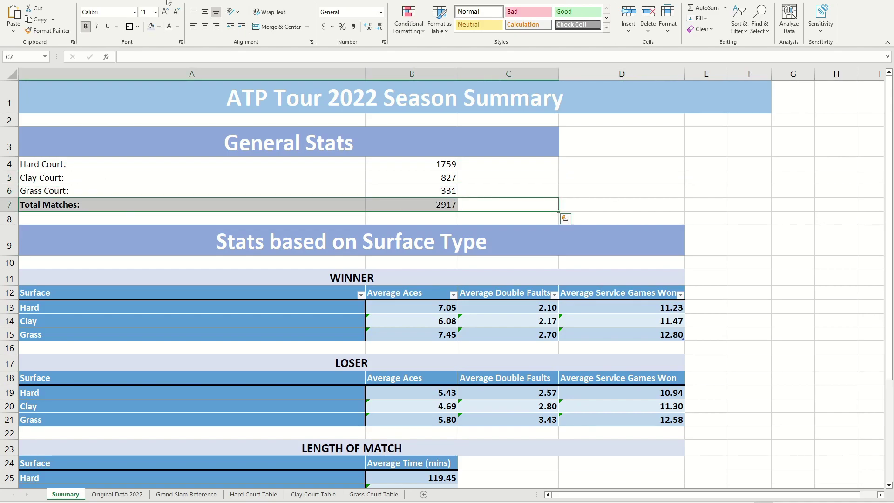
click(138, 27)
click(161, 306)
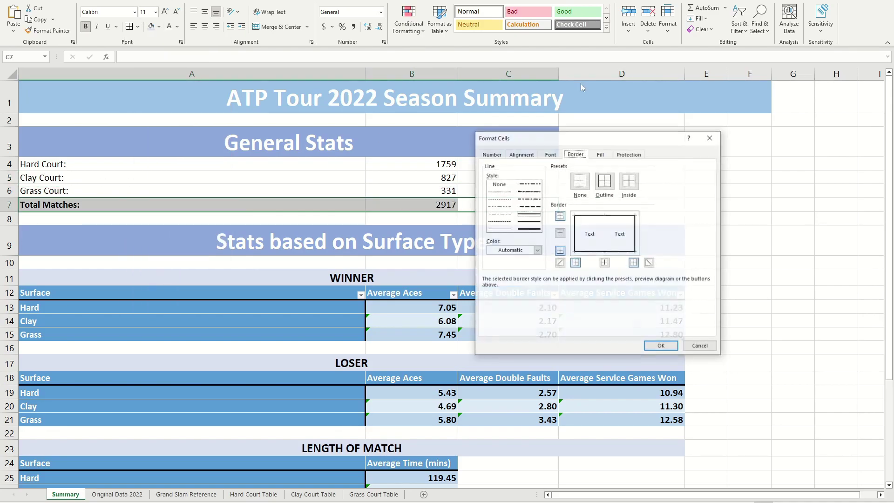
click(698, 345)
Erase all border lines around the Total Matches row, A7:C7, with the Erase Border tool.
click(138, 27)
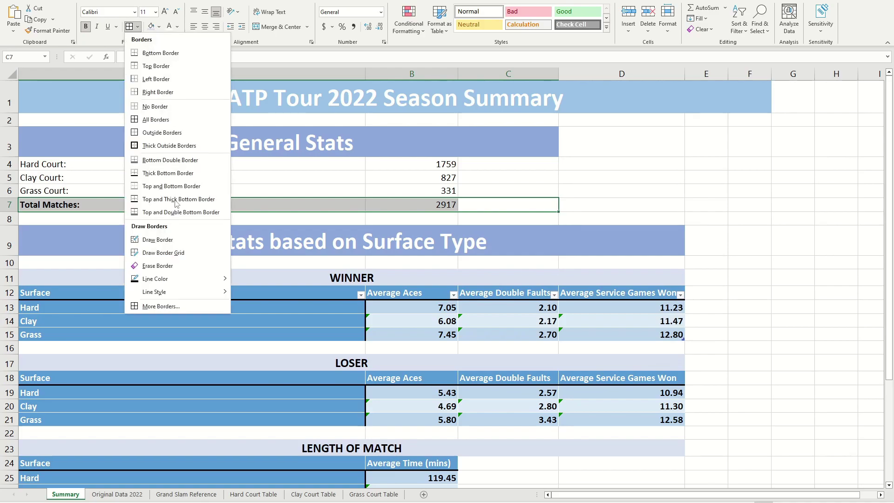
click(145, 263)
click(120, 198)
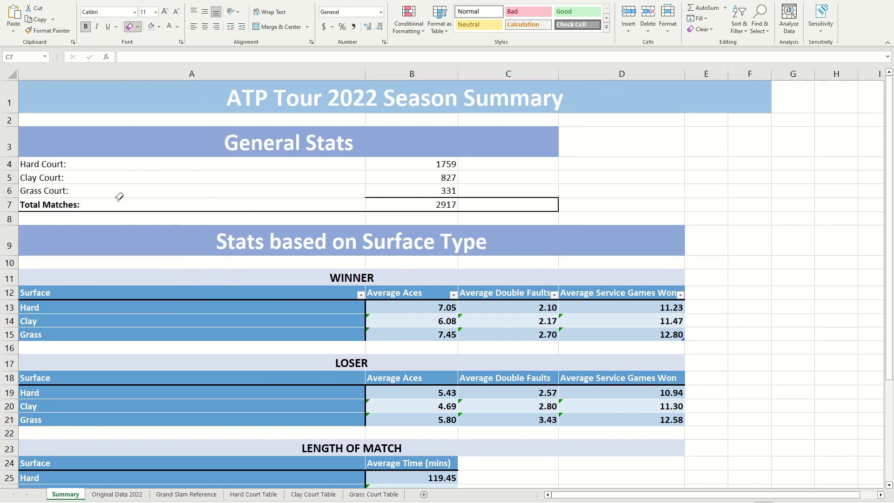
click(142, 211)
click(417, 197)
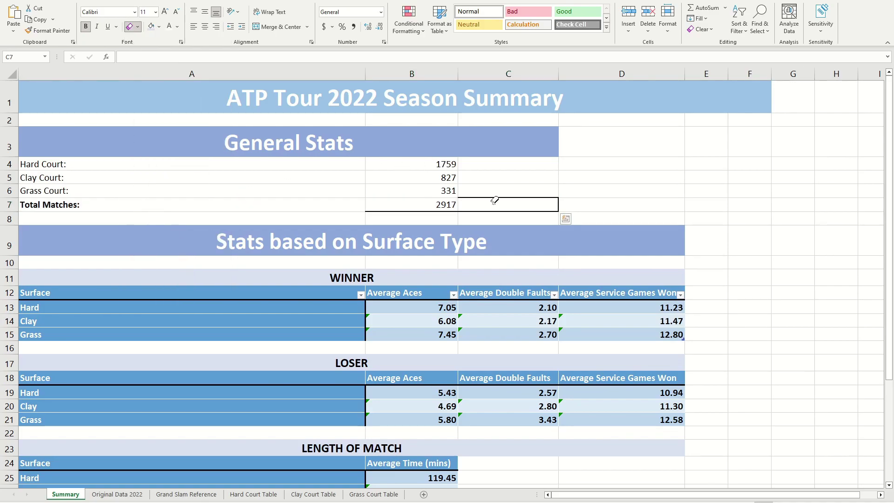
click(503, 198)
click(558, 204)
click(545, 211)
click(411, 211)
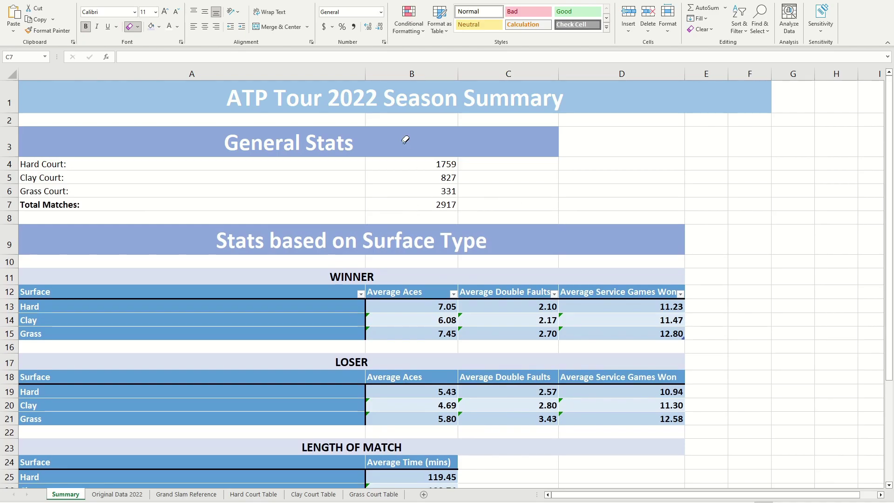
click(138, 26)
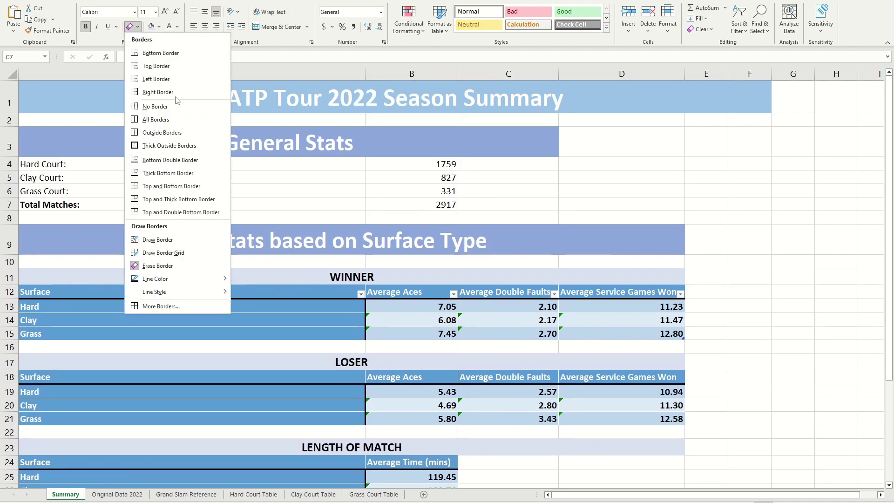
click(289, 185)
key(Escape)
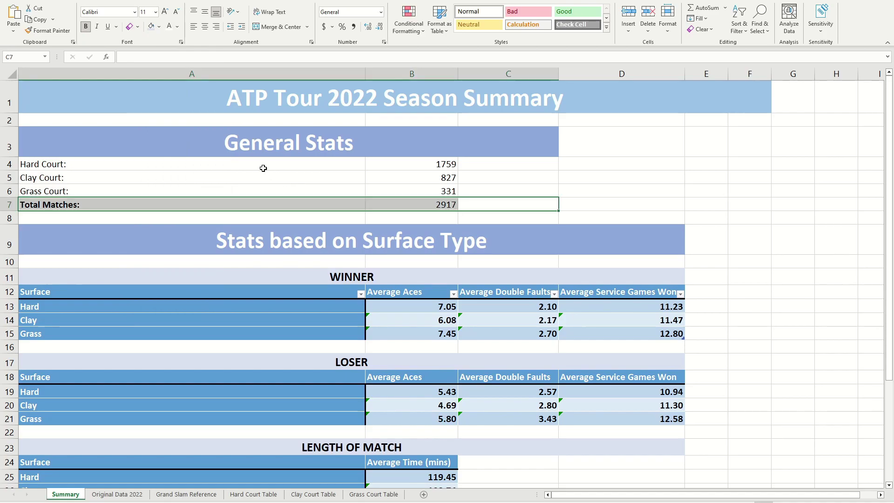
Apply thick outside borders to the Total Matches cells A7:B7.
click(163, 190)
drag(160, 204, 454, 210)
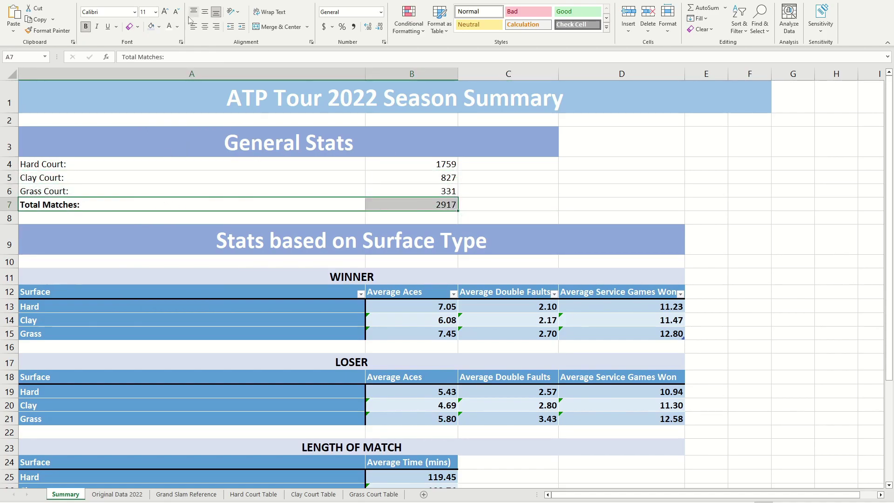
click(137, 26)
click(174, 147)
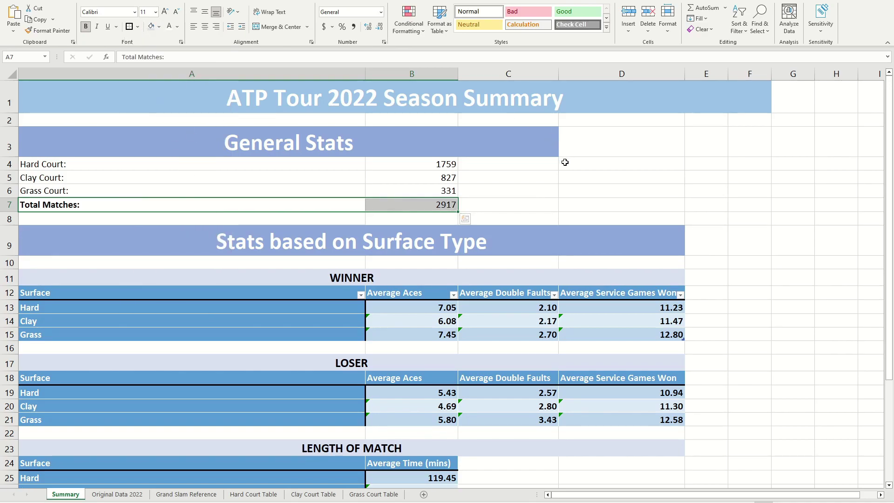
click(564, 176)
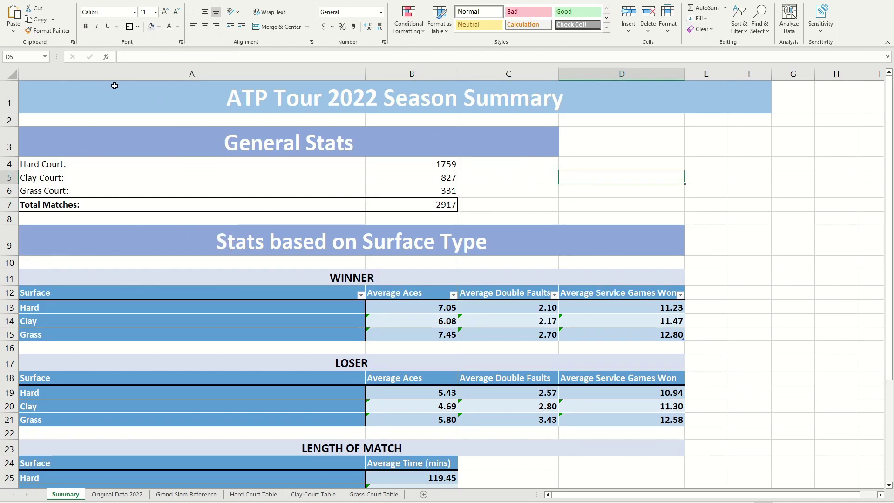
click(532, 138)
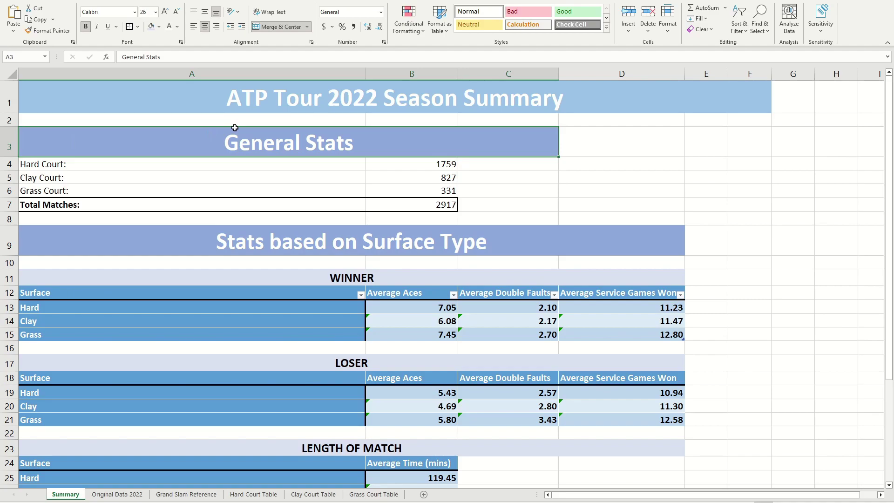
click(480, 163)
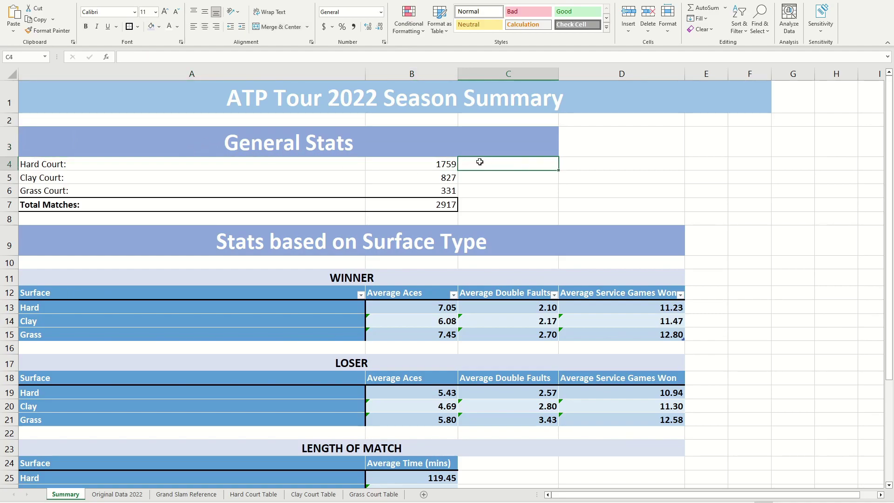
click(515, 142)
click(482, 187)
click(512, 144)
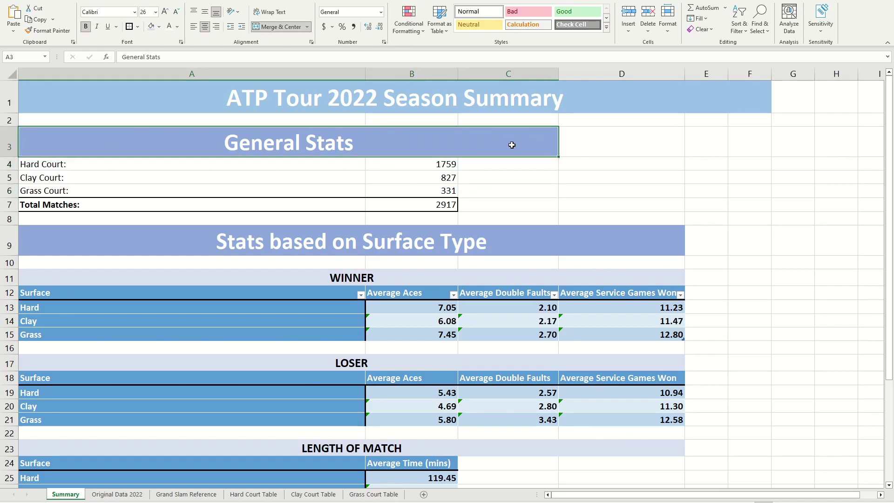
click(518, 168)
click(504, 178)
click(487, 190)
click(488, 204)
click(521, 168)
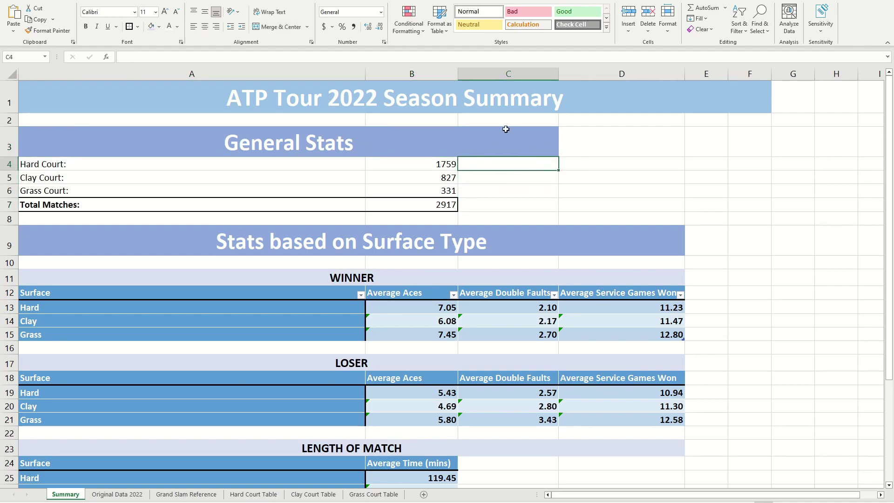
click(530, 140)
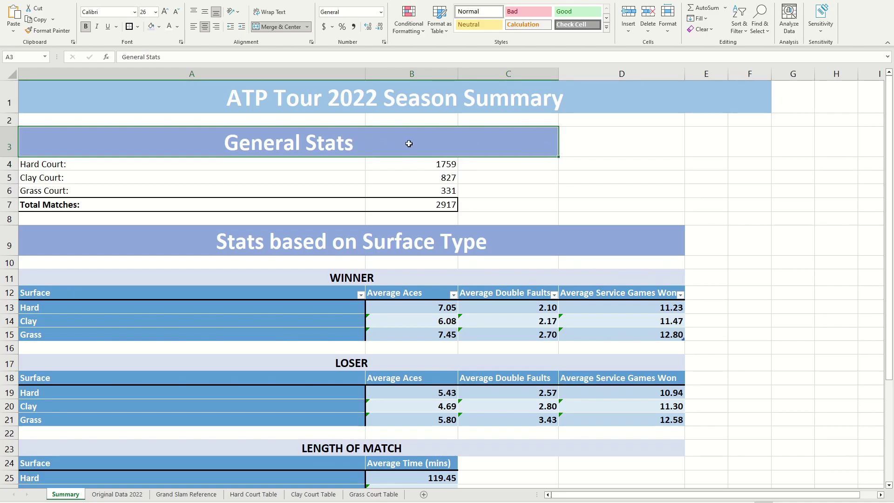
click(511, 176)
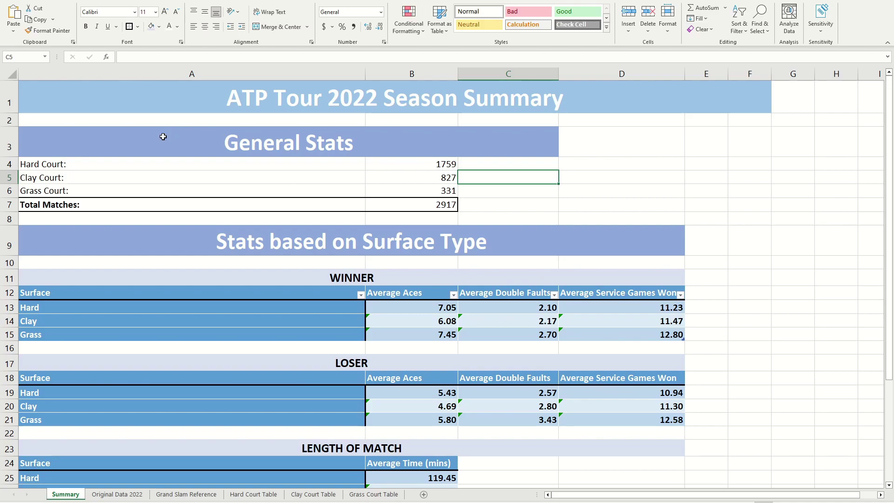
Unmerge the General Stats heading across A3:C3.
click(278, 28)
click(586, 205)
click(439, 149)
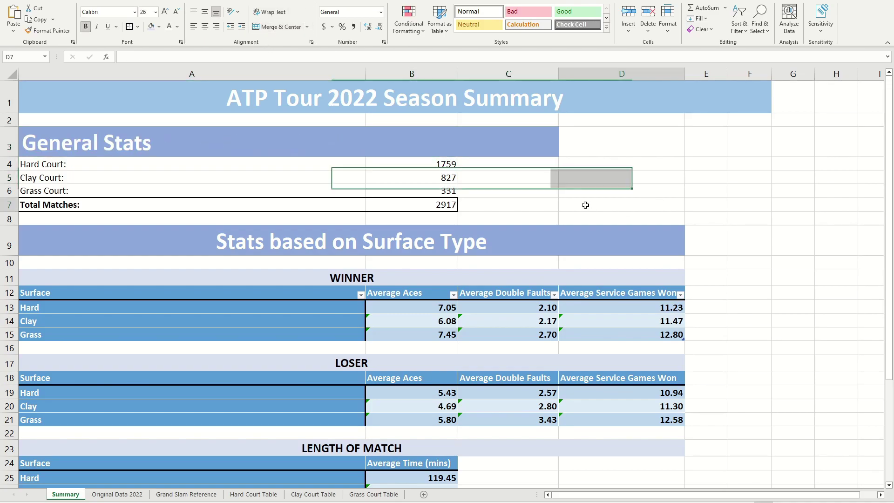
click(170, 140)
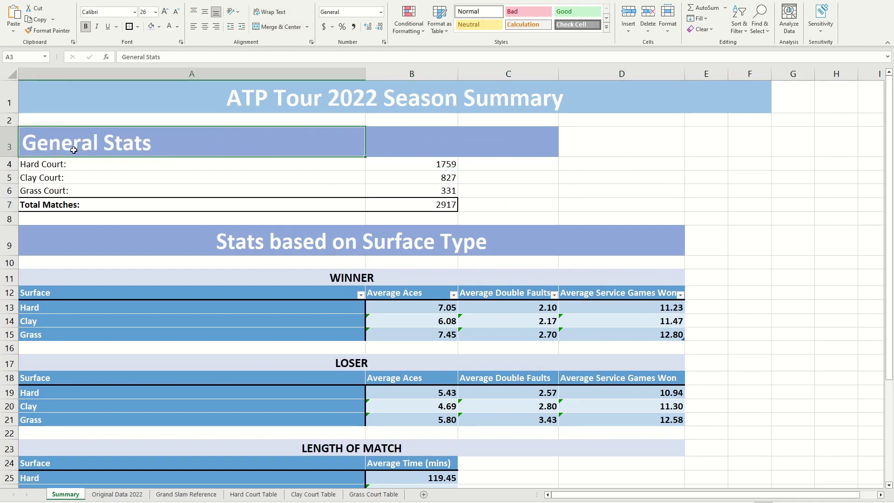
click(507, 154)
click(151, 141)
Change the fill colour of cell C3, beside the General Stats heading, to white.
click(521, 142)
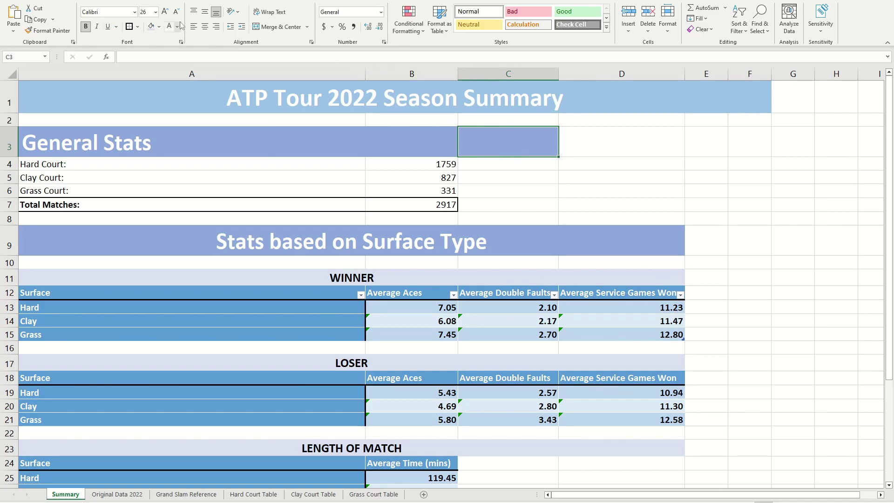
click(160, 27)
click(150, 50)
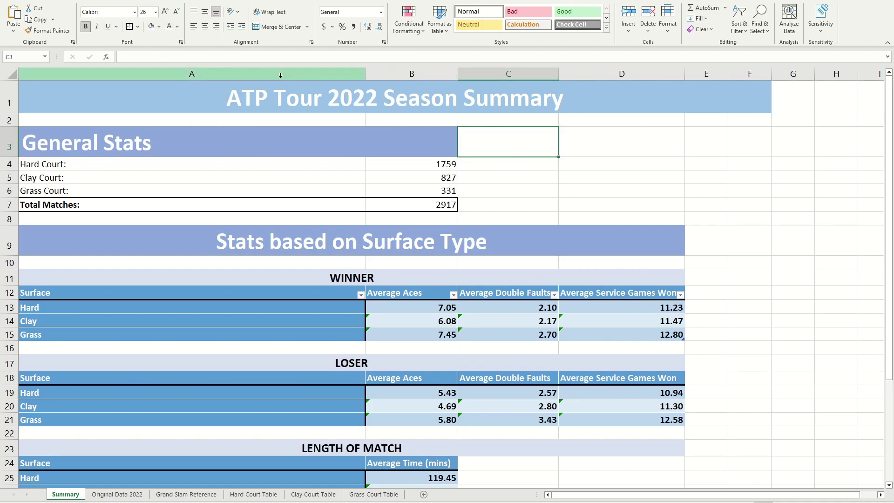
click(532, 166)
Merge and center the General Stats heading across A3:B3.
drag(149, 148, 425, 148)
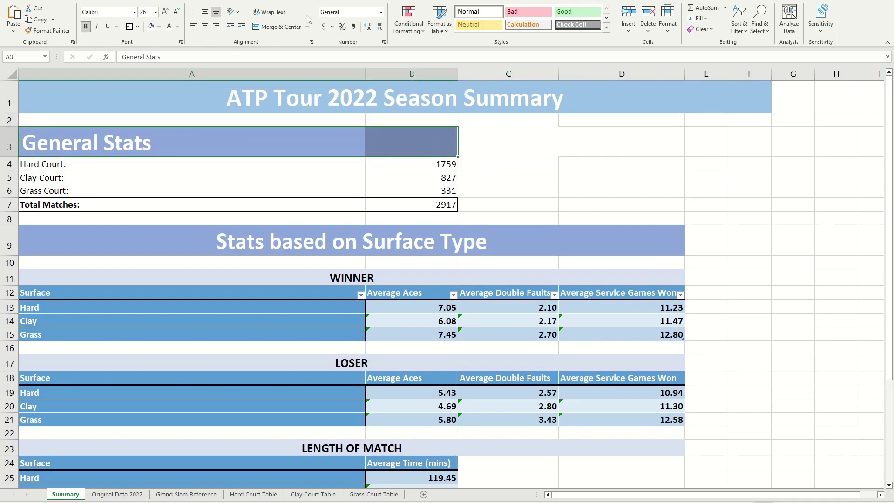
click(278, 27)
click(573, 165)
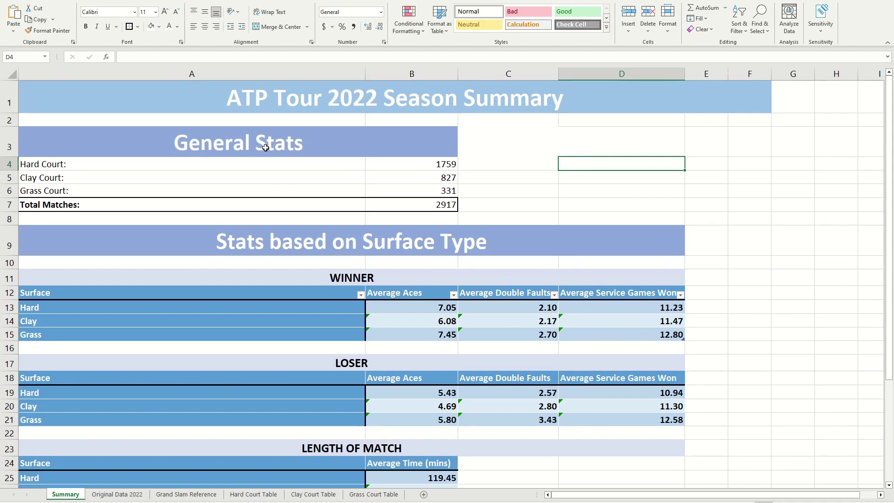
Review the sheet's sections, comparing the width of the LENGTH OF MATCH heading with its table and with the General Stats heading.
click(545, 176)
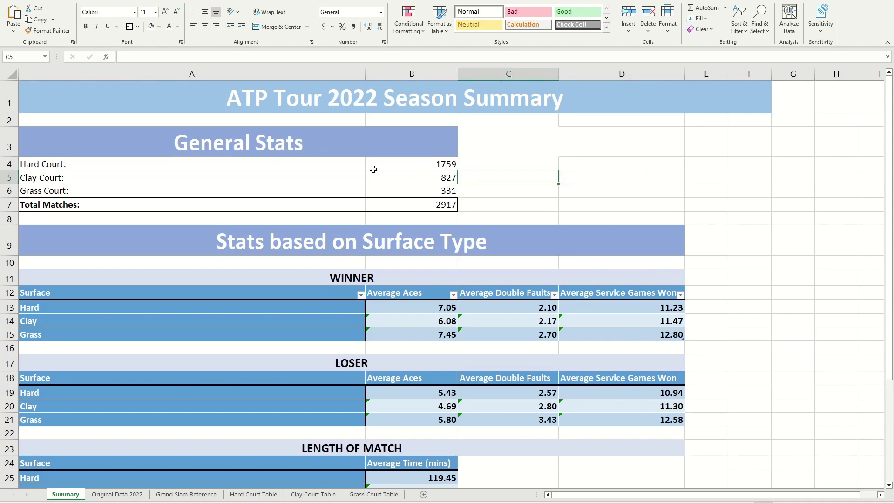
scroll(374, 170, down, 2)
scroll(373, 169, up, 2)
scroll(373, 169, down, 3)
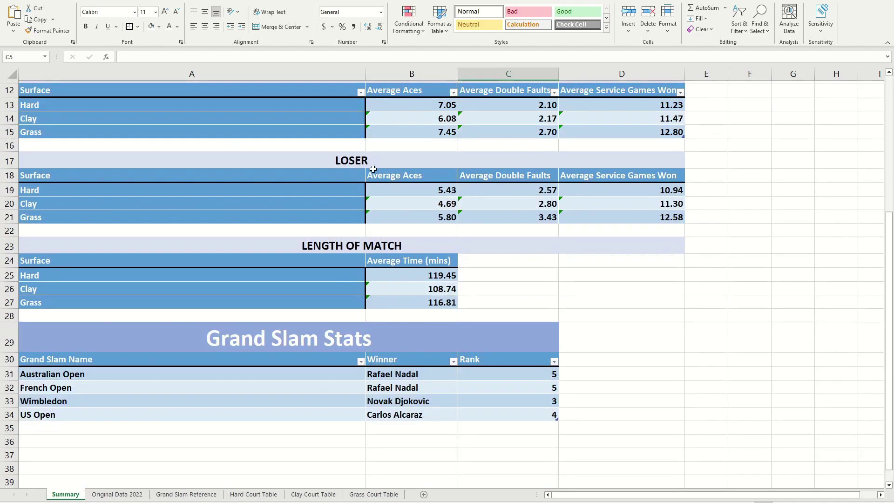
scroll(373, 169, down, 3)
scroll(374, 169, up, 5)
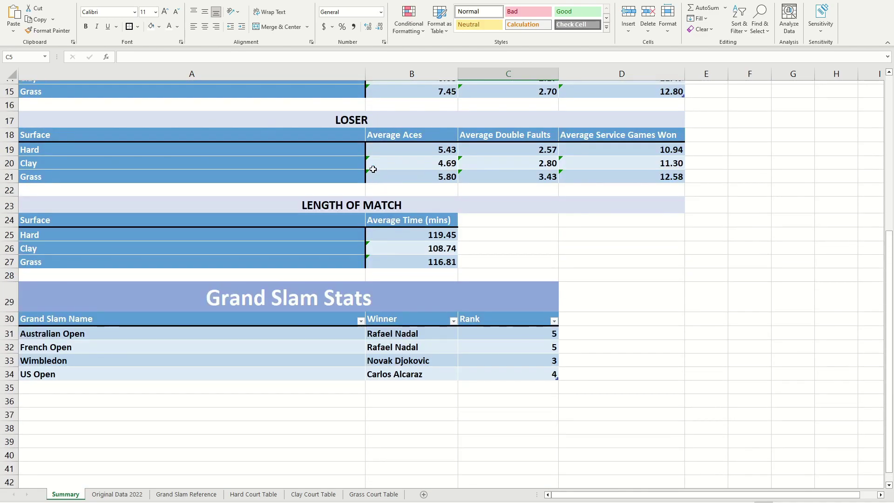
click(525, 341)
click(535, 356)
click(601, 341)
click(626, 360)
click(553, 343)
click(517, 358)
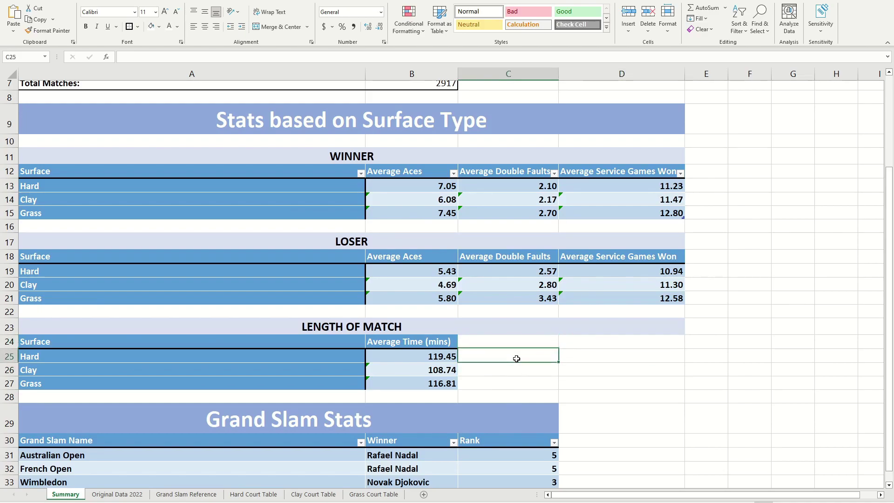
click(597, 341)
click(591, 370)
click(515, 341)
click(623, 343)
click(531, 345)
click(531, 377)
click(595, 385)
click(634, 345)
click(522, 352)
click(529, 332)
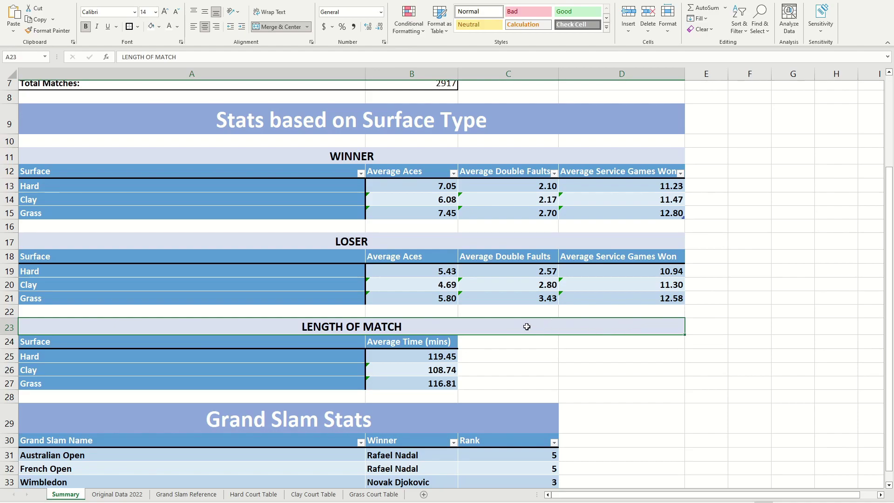
scroll(527, 327, up, 3)
click(316, 149)
scroll(534, 244, down, 4)
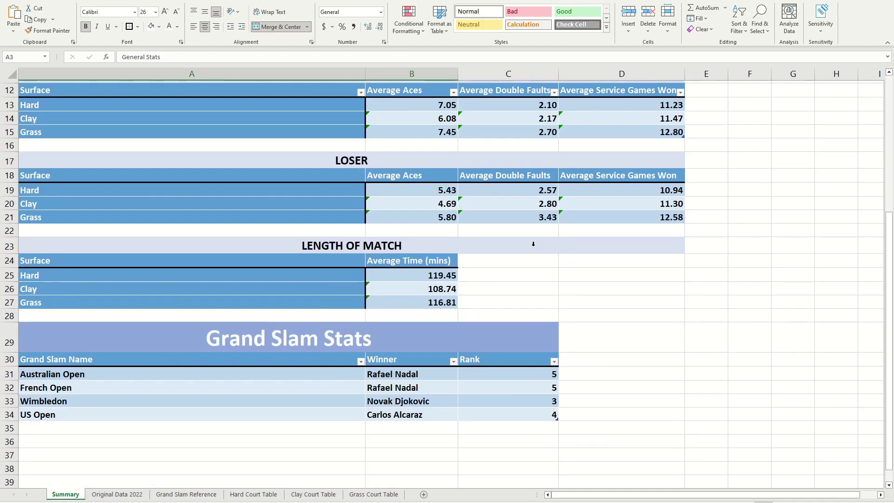
Unmerge the LENGTH OF MATCH heading across A23:D23 and fill cells C23:D23 with white.
click(240, 249)
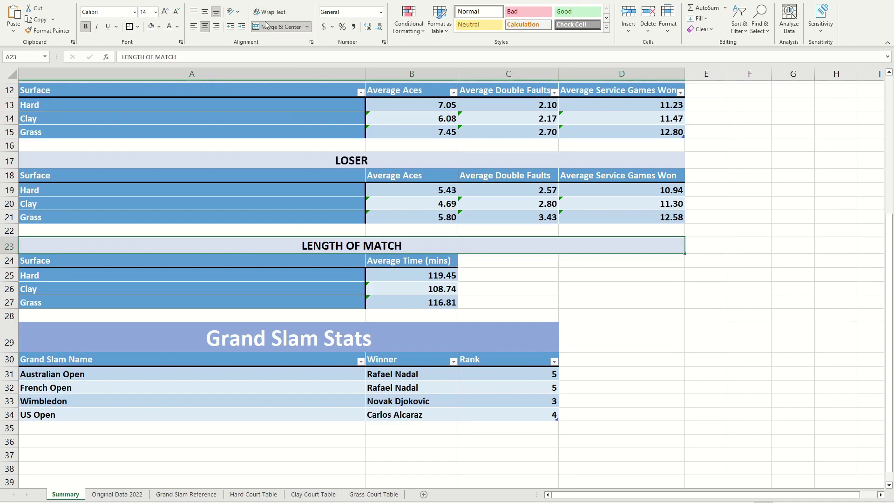
click(278, 27)
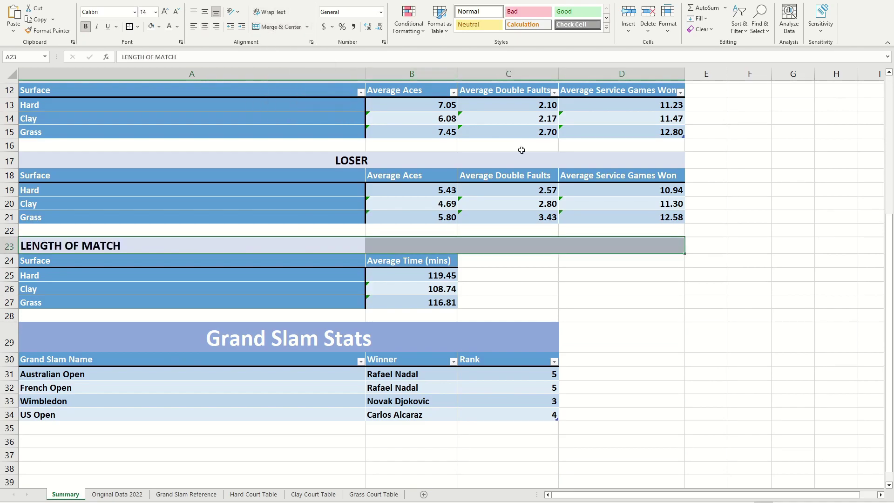
drag(522, 247, 663, 245)
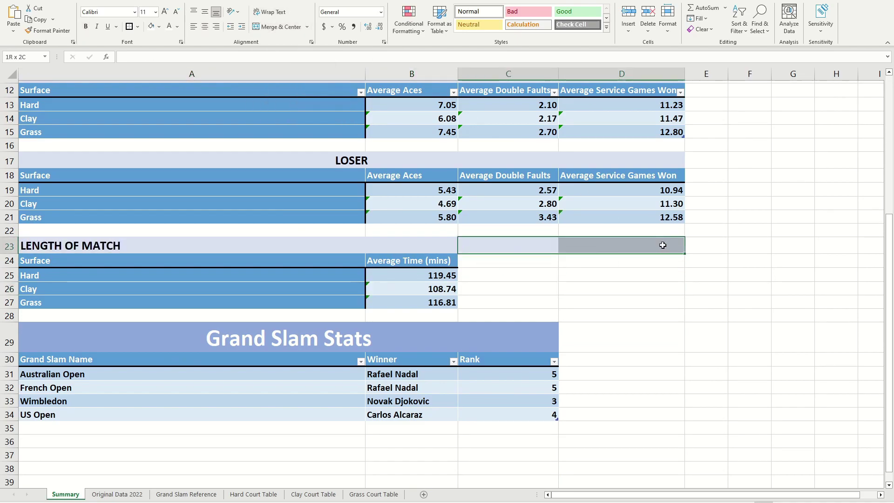
click(159, 27)
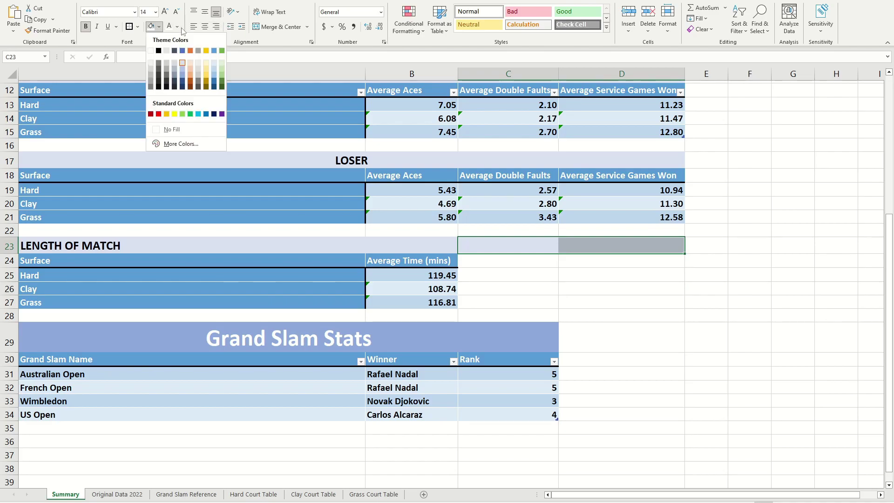
click(151, 51)
Merge and center the LENGTH OF MATCH heading across A23:B23.
drag(169, 246, 404, 250)
click(599, 302)
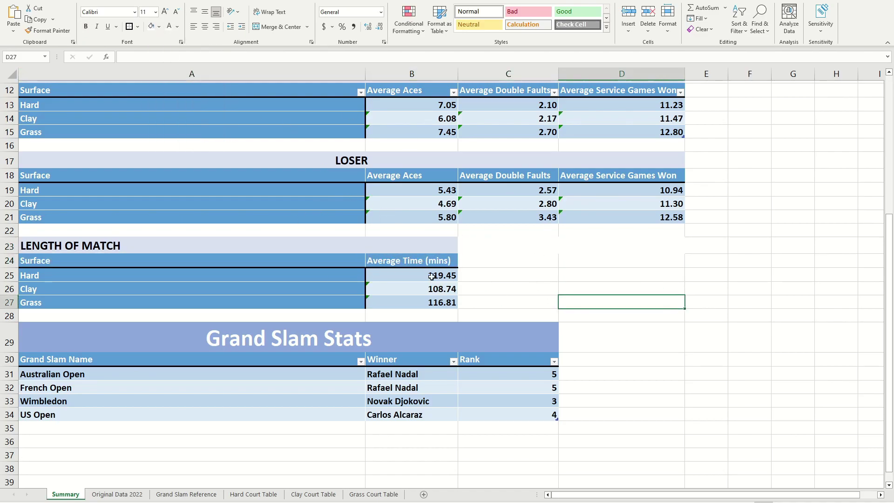
drag(198, 243, 400, 250)
click(277, 28)
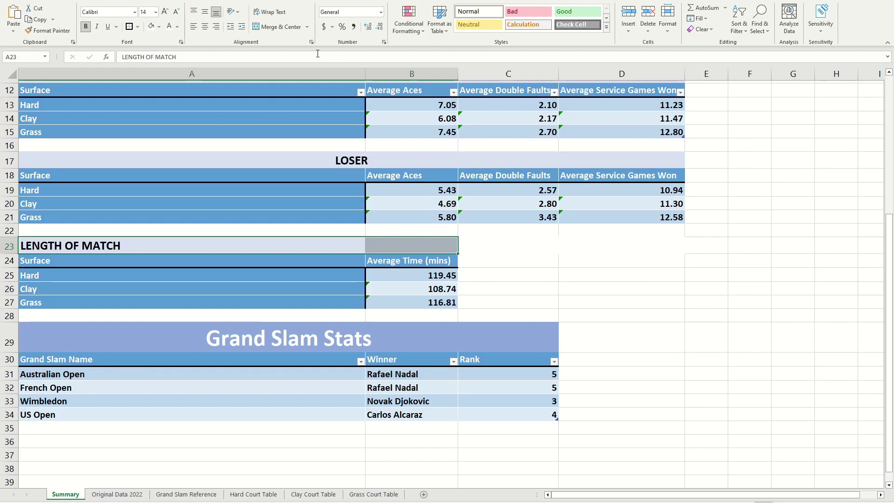
click(750, 275)
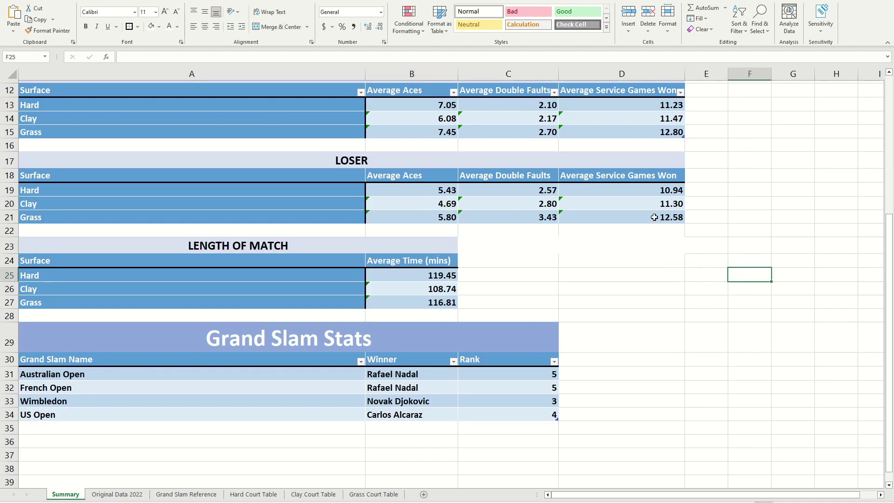
scroll(653, 216, up, 4)
scroll(654, 217, down, 5)
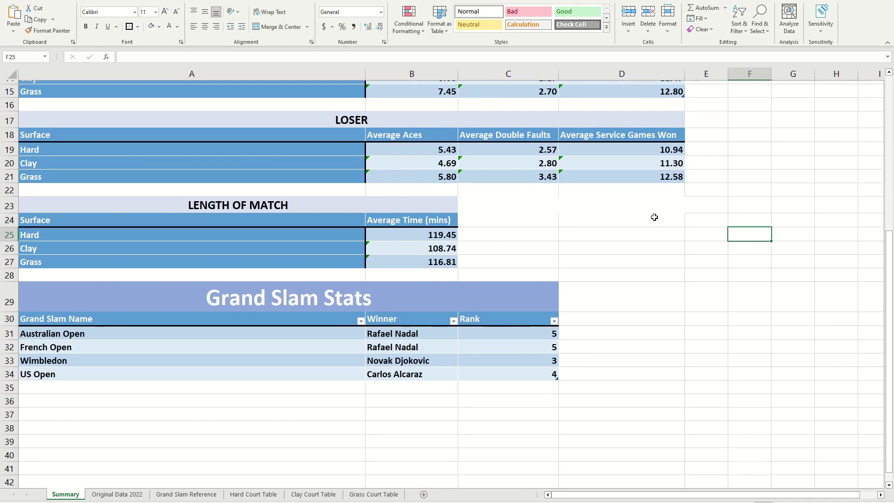
scroll(655, 217, up, 5)
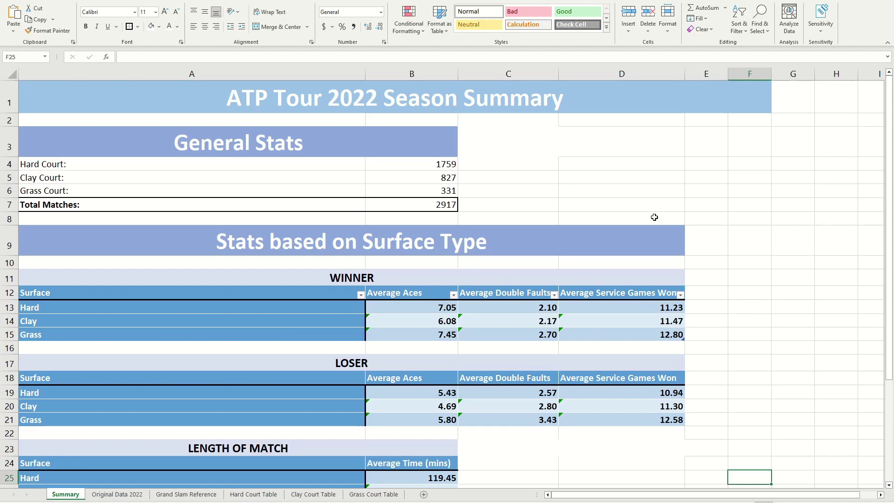
click(399, 242)
click(307, 282)
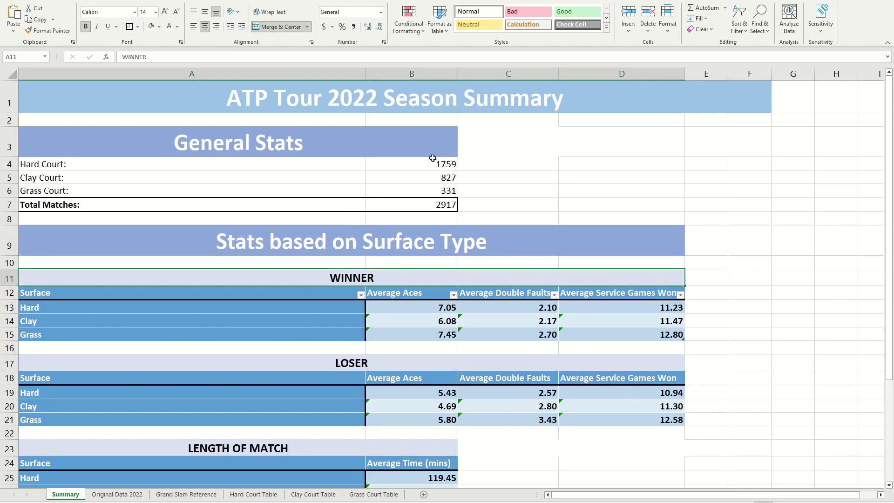
click(580, 102)
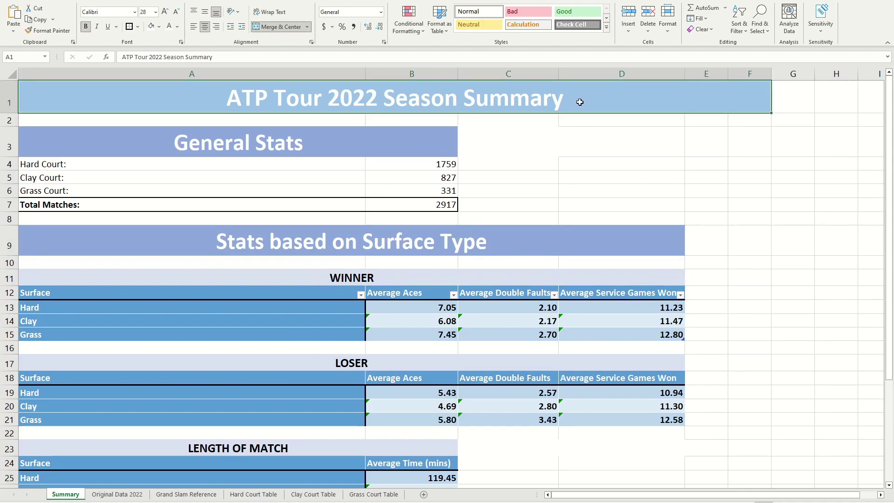
right_click(580, 102)
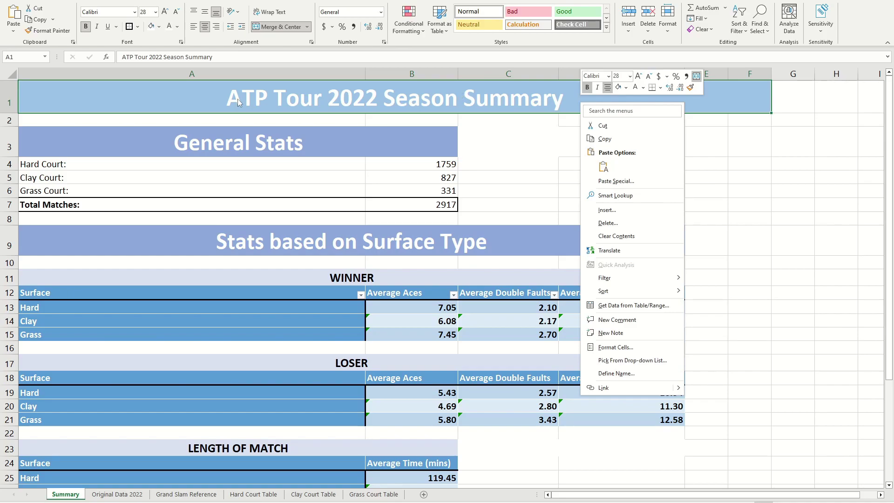
key(Escape)
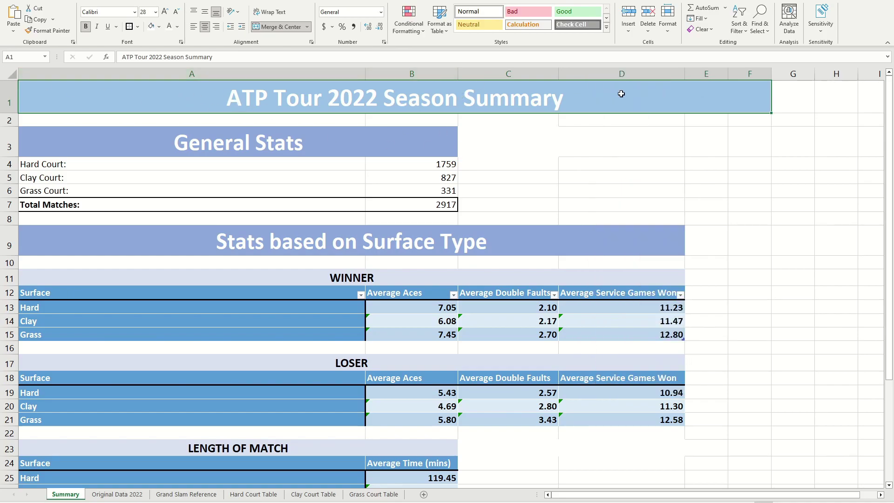
click(585, 125)
click(184, 94)
right_click(182, 93)
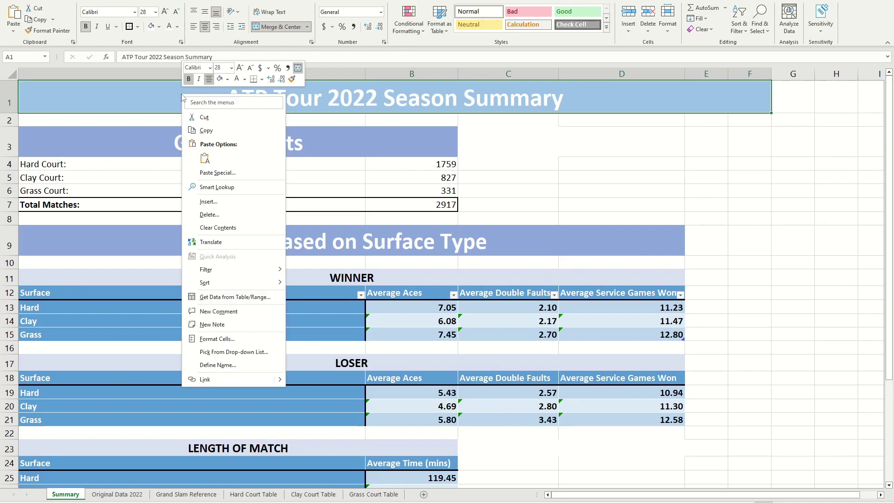
key(Escape)
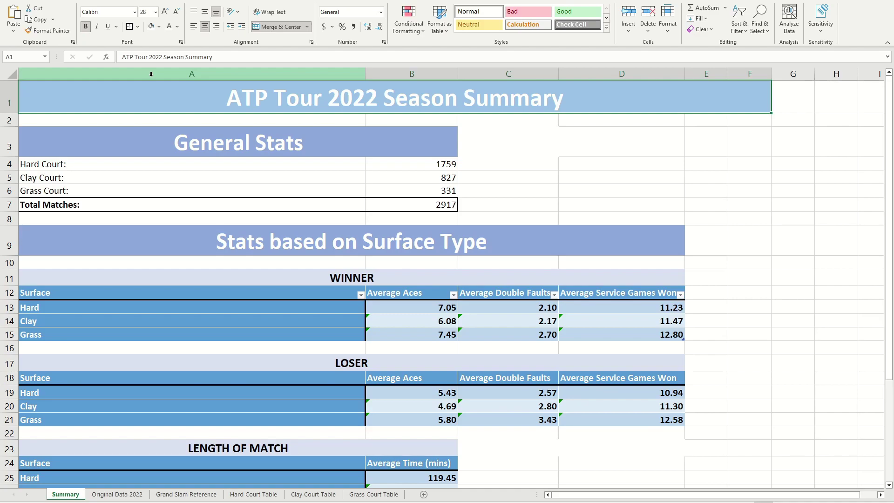
right_click(163, 108)
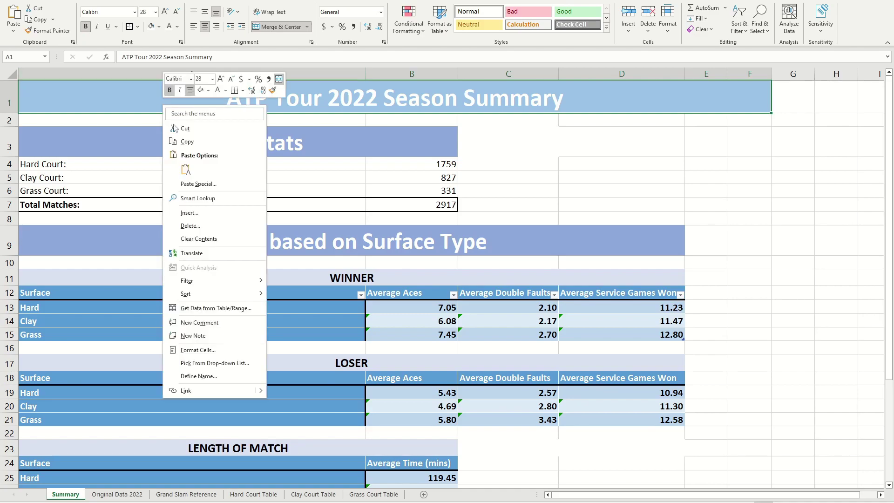
click(144, 97)
Apply a two-color gradient fill from white to blue with vertical shading to the ATP Tour 2022 Season Summary title.
right_click(145, 100)
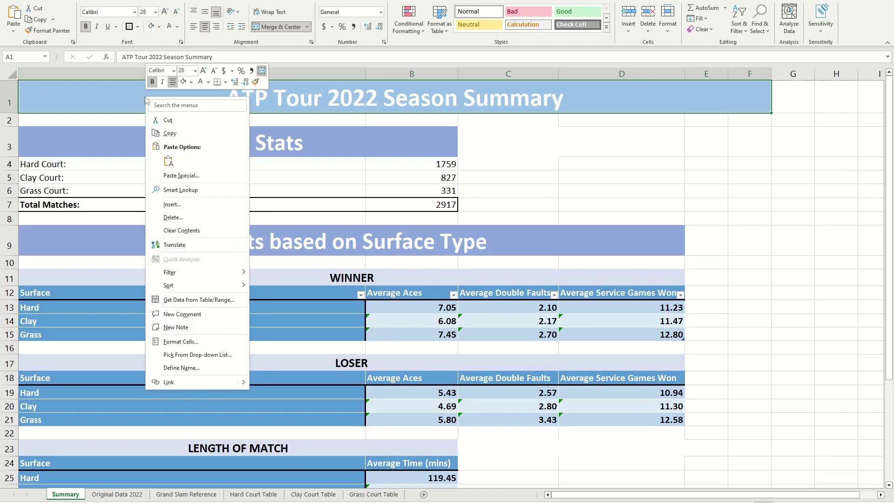
click(187, 341)
click(185, 240)
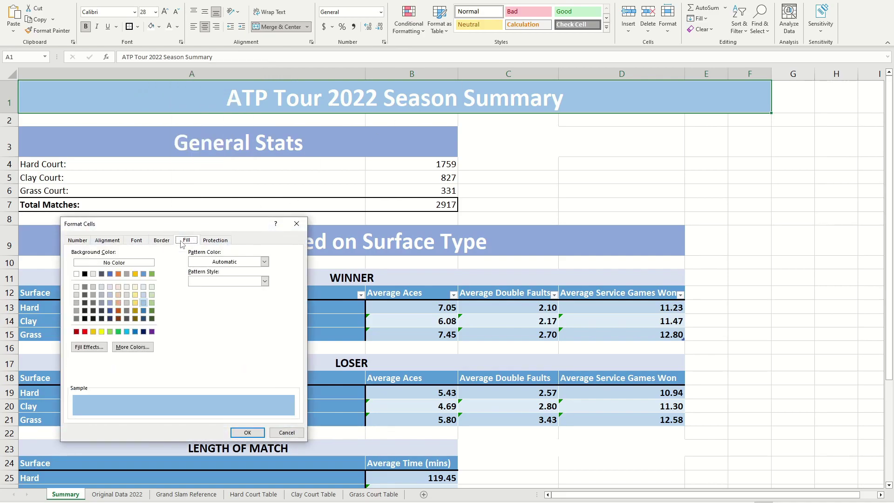
click(103, 348)
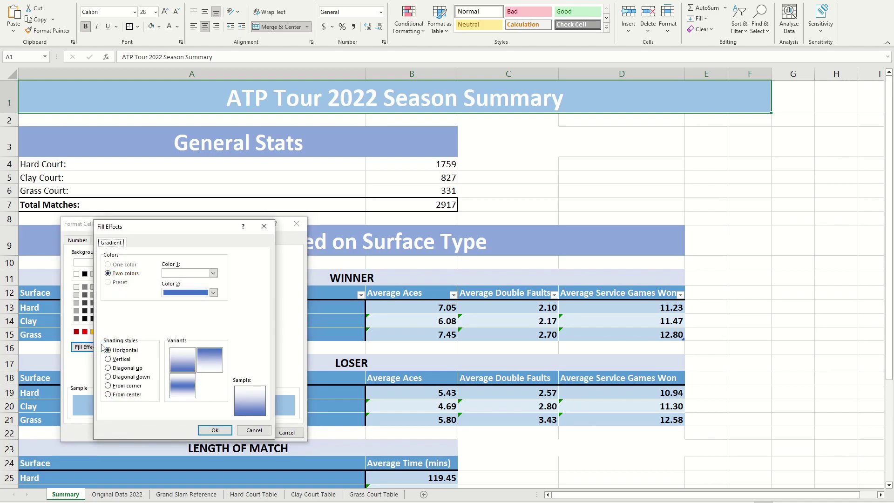
click(214, 273)
click(213, 273)
click(108, 360)
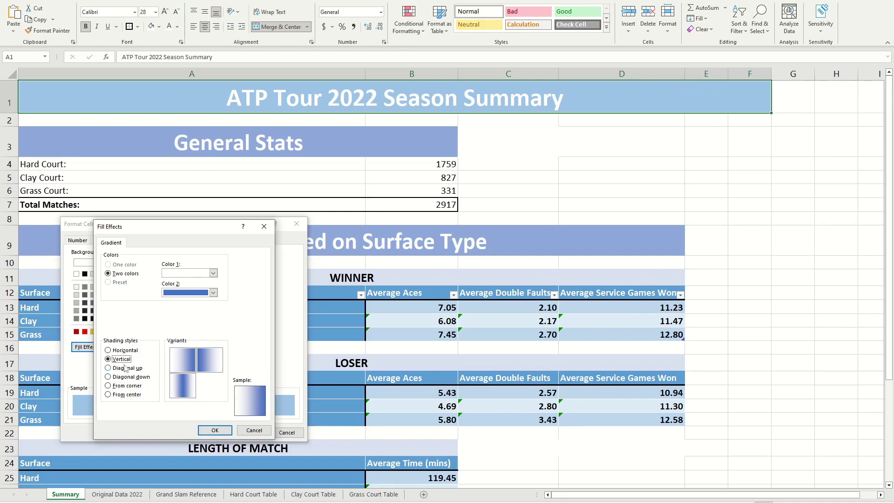
click(215, 431)
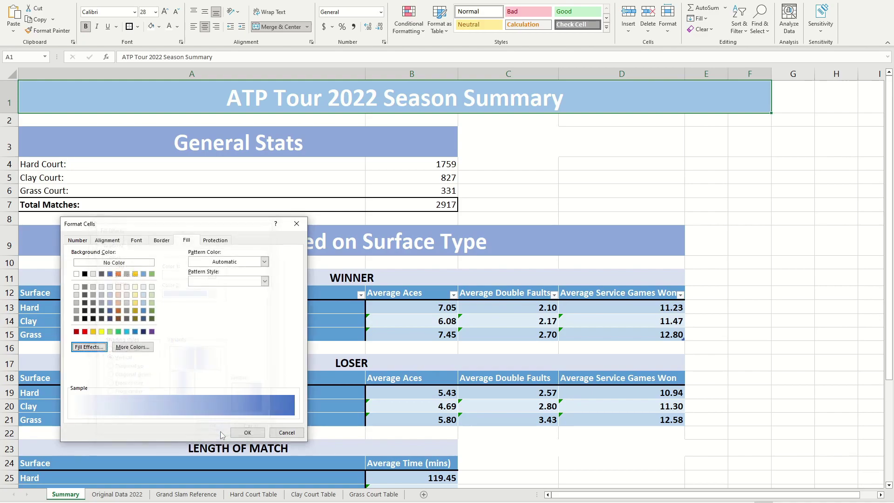
click(252, 432)
click(675, 137)
click(118, 103)
click(692, 129)
click(207, 105)
right_click(168, 94)
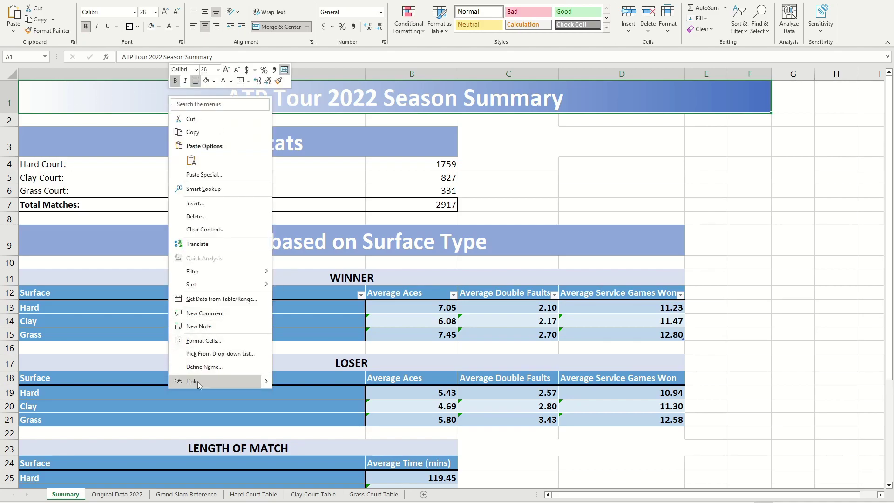
click(291, 124)
click(68, 123)
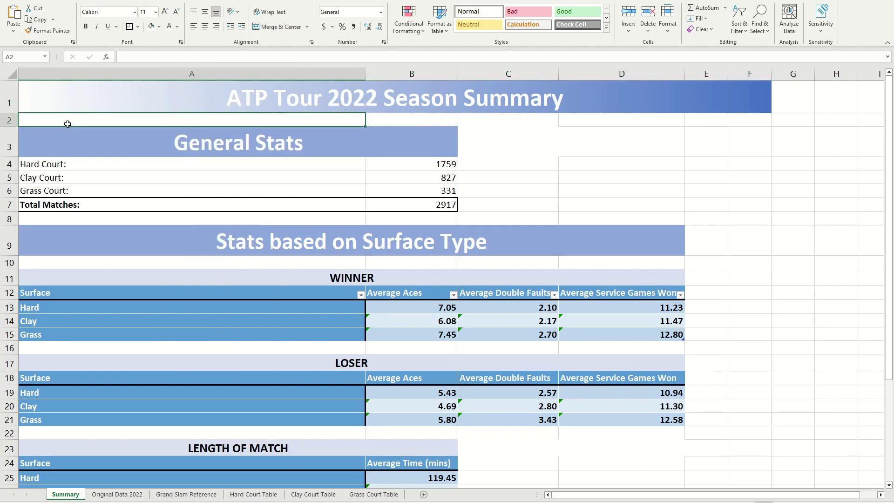
click(81, 100)
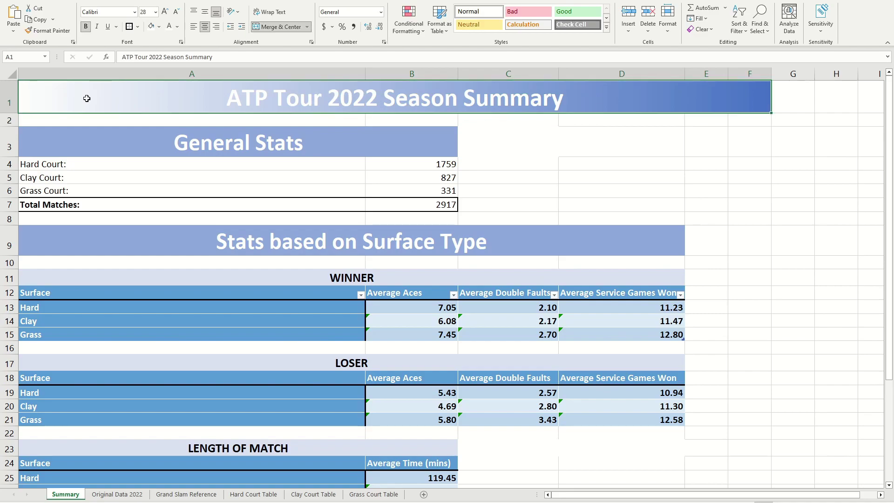
right_click(87, 101)
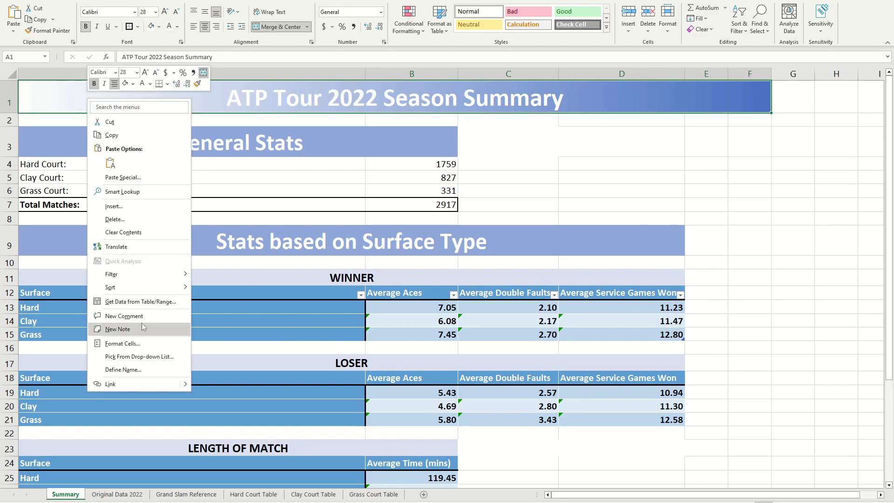
key(Escape)
Change the first color of the ATP Tour 2022 Season Summary title's two-color gradient fill from white to light gray.
right_click(138, 104)
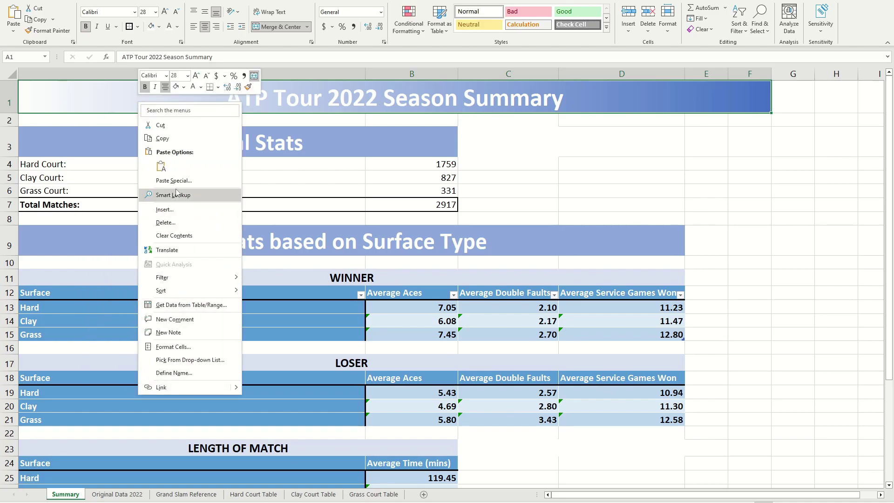
click(173, 347)
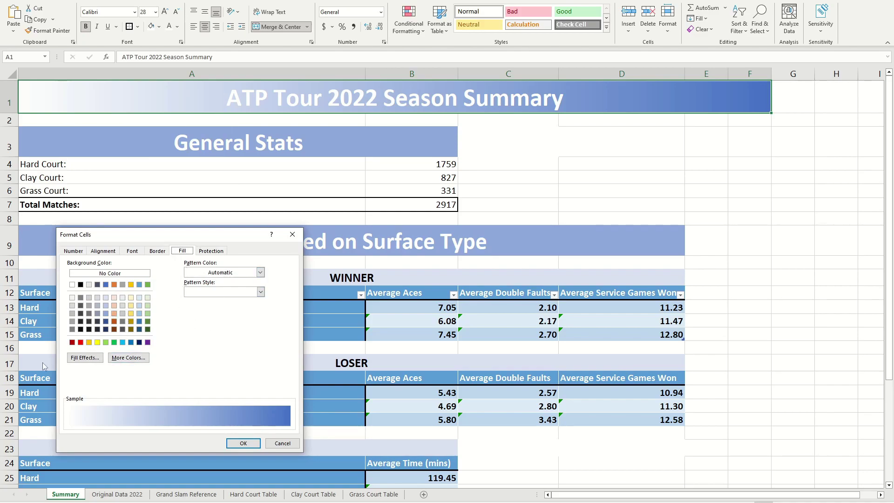
click(85, 357)
click(209, 285)
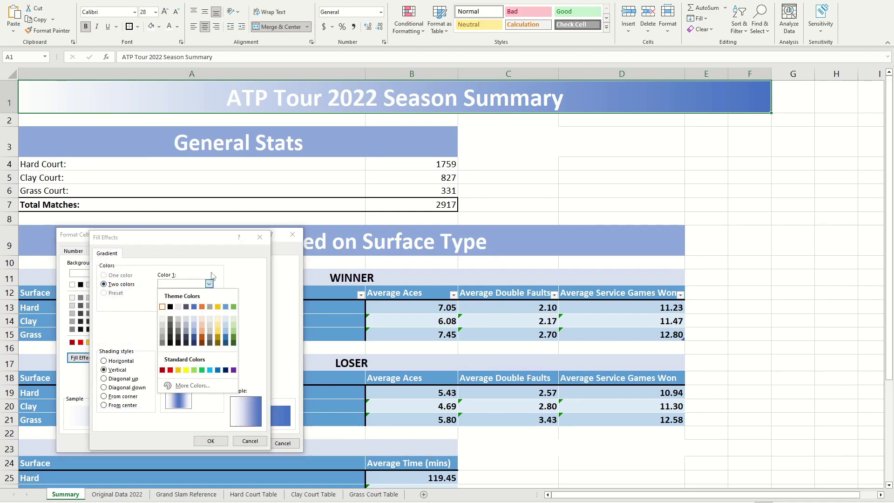
click(162, 325)
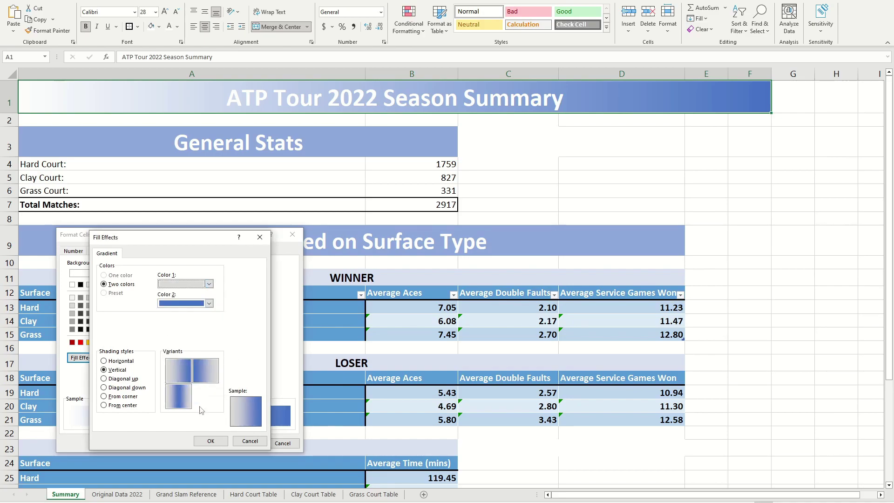
click(211, 442)
click(238, 441)
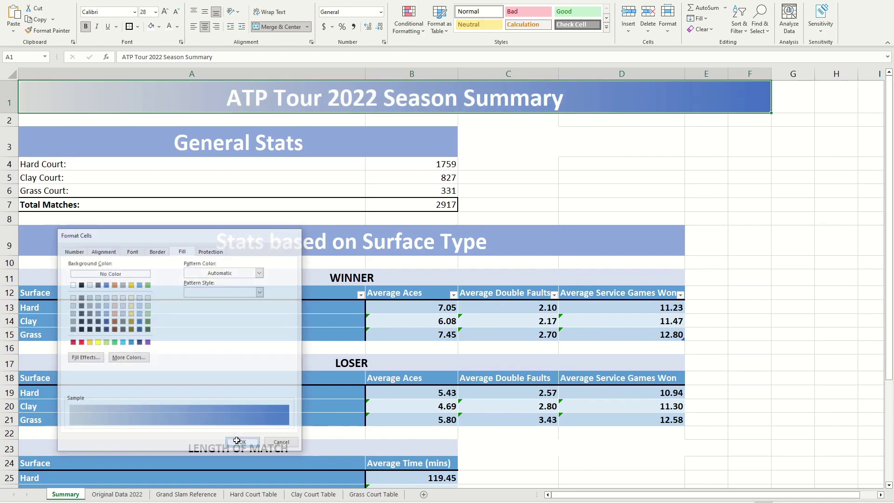
click(651, 215)
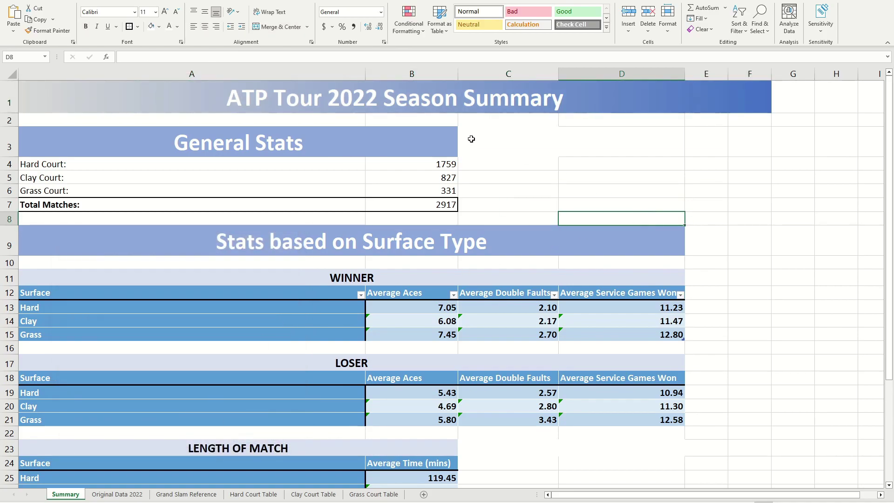
click(166, 97)
double_click(259, 96)
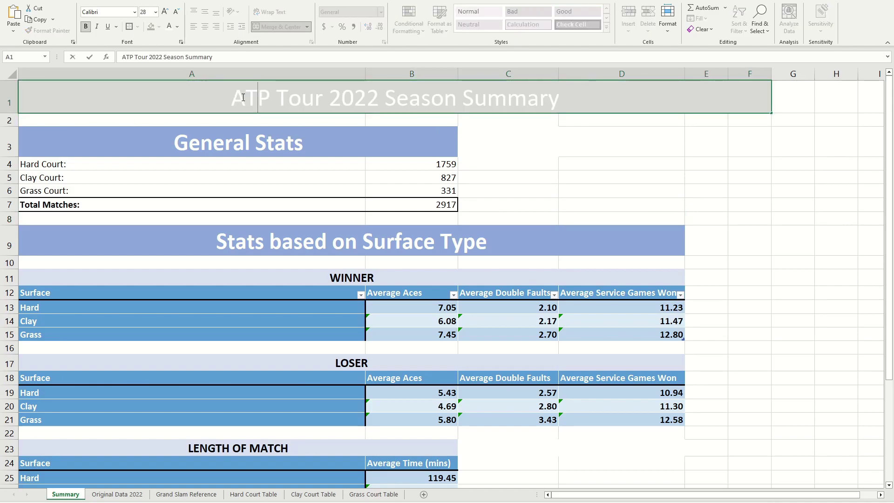
click(587, 179)
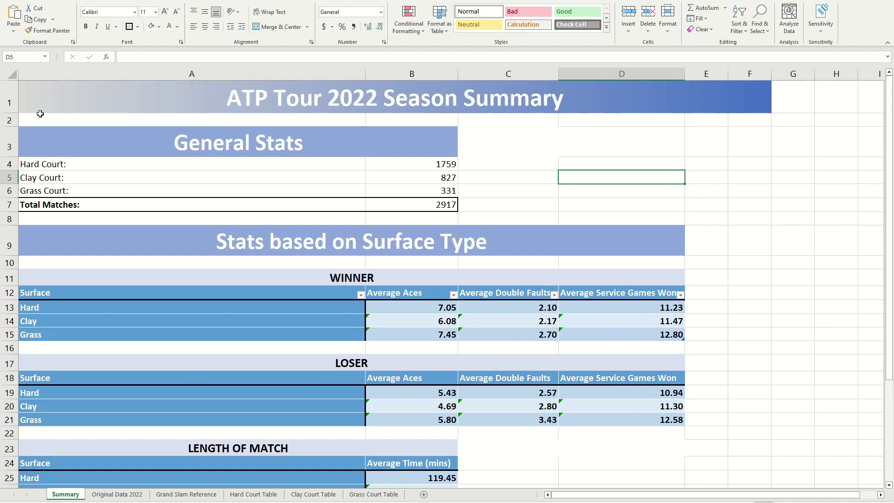
Increase the height of row 1, which holds the main title.
scroll(480, 208, down, 4)
scroll(481, 163, up, 3)
scroll(481, 163, up, 1)
scroll(479, 166, down, 3)
scroll(479, 166, up, 4)
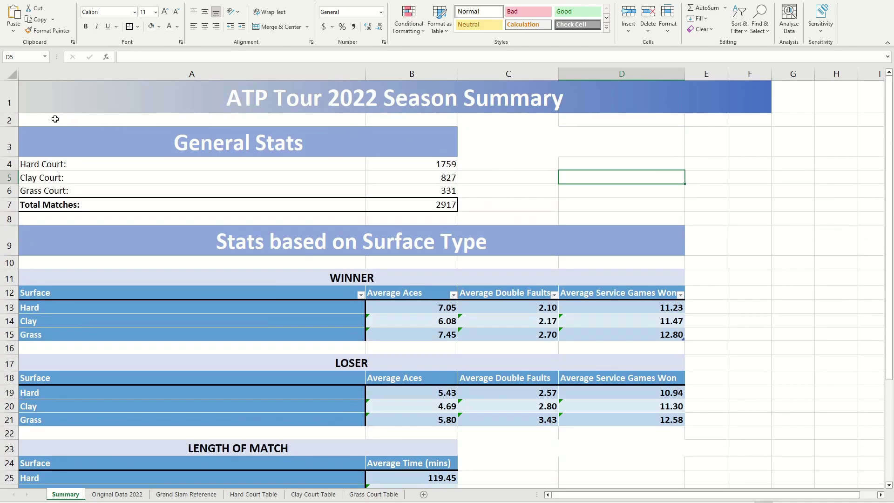
mouse_move(12, 115)
mouse_down()
mouse_move(12, 125)
mouse_move(21, 105)
mouse_move(21, 121)
mouse_move(18, 109)
mouse_move(8, 129)
mouse_up()
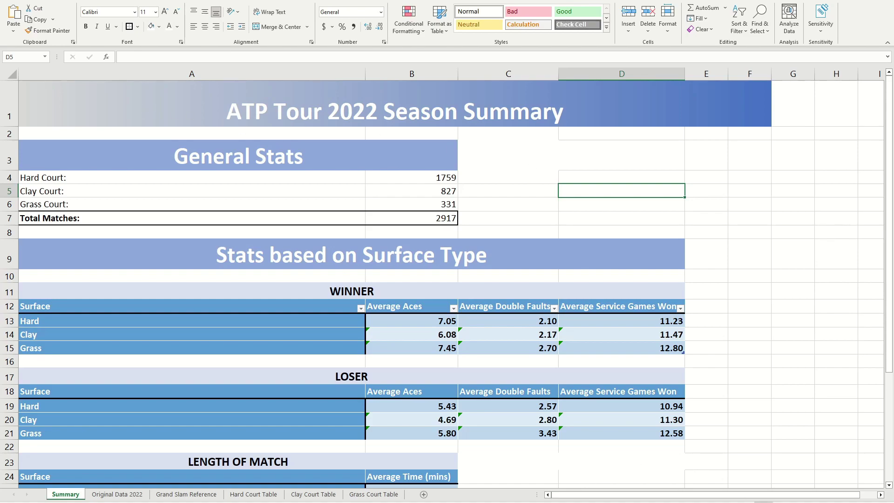
Switch to the browser's Google search for atp tour logo and open the Wikipedia ATP Tour logo from the image results.
click(560, 472)
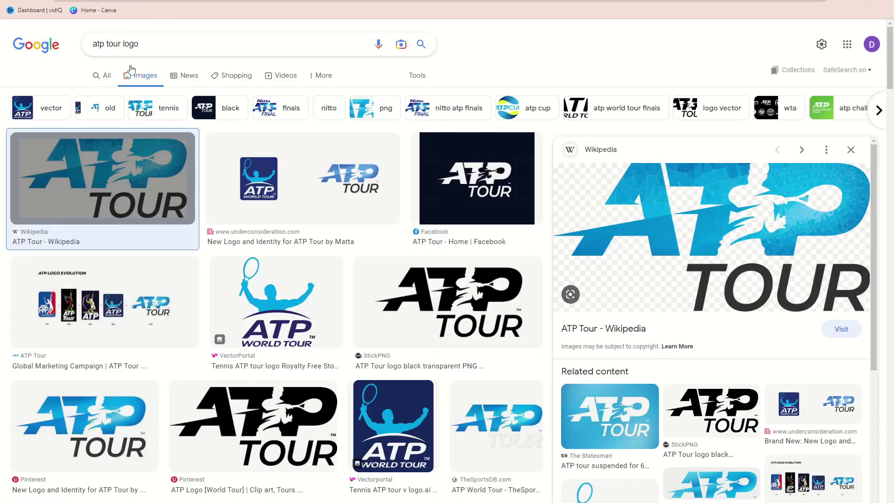
click(109, 71)
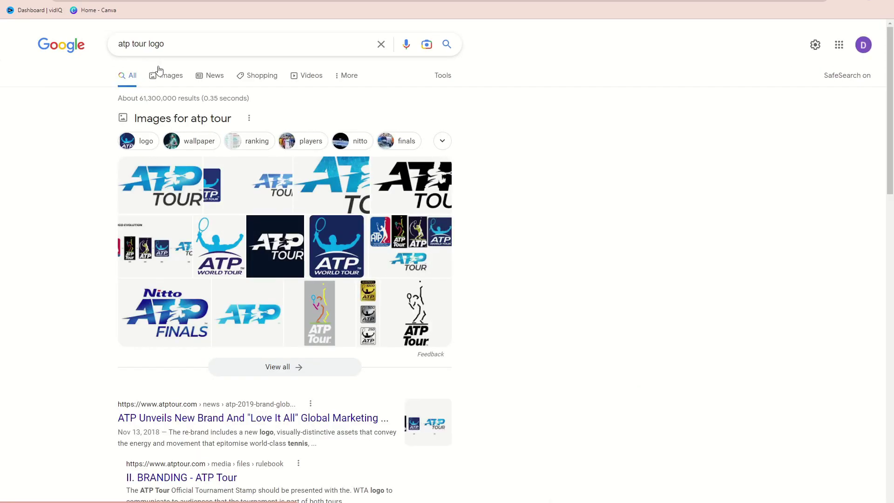
click(171, 81)
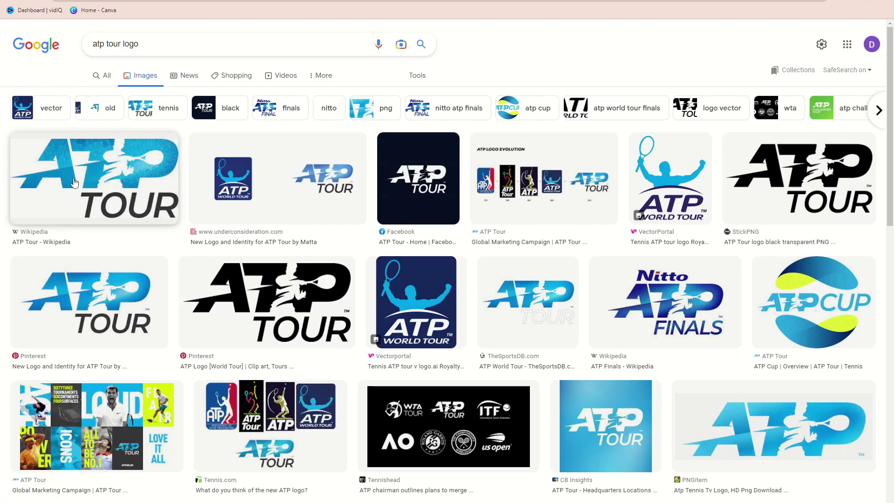
click(116, 186)
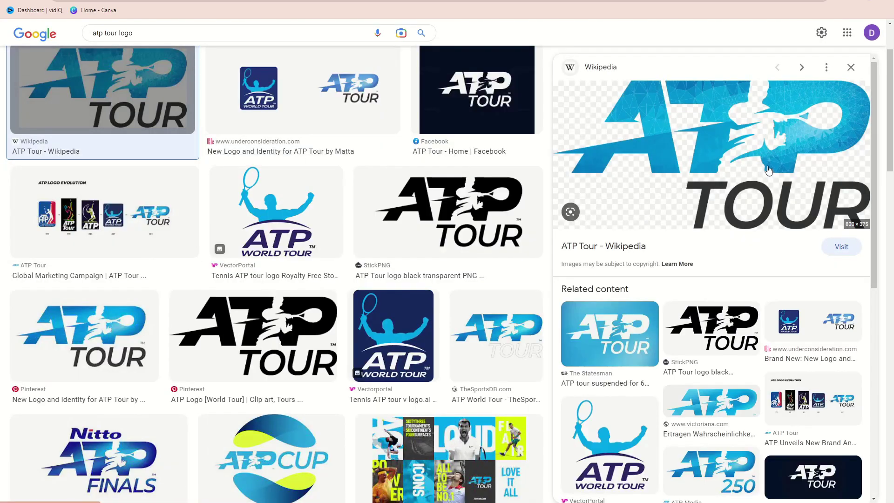
Copy the ATP Tour logo image from the Wikipedia result's preview.
right_click(768, 168)
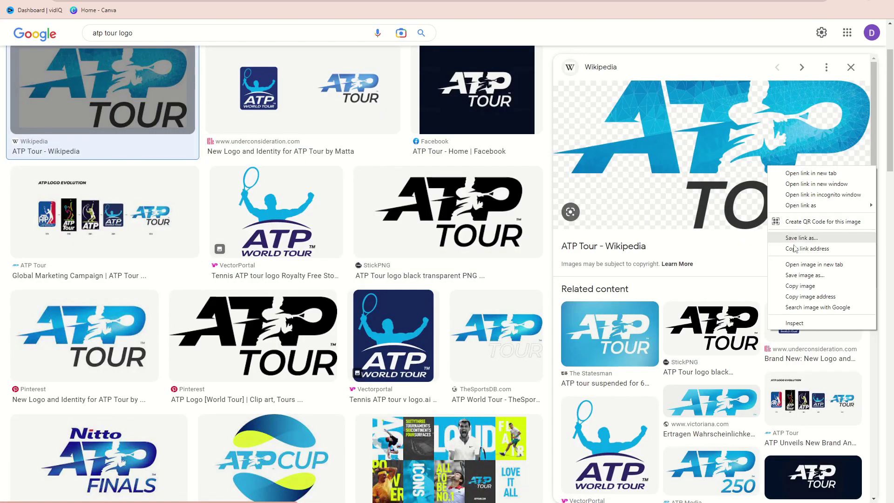
click(800, 286)
scroll(359, 235, down, 3)
scroll(359, 235, up, 4)
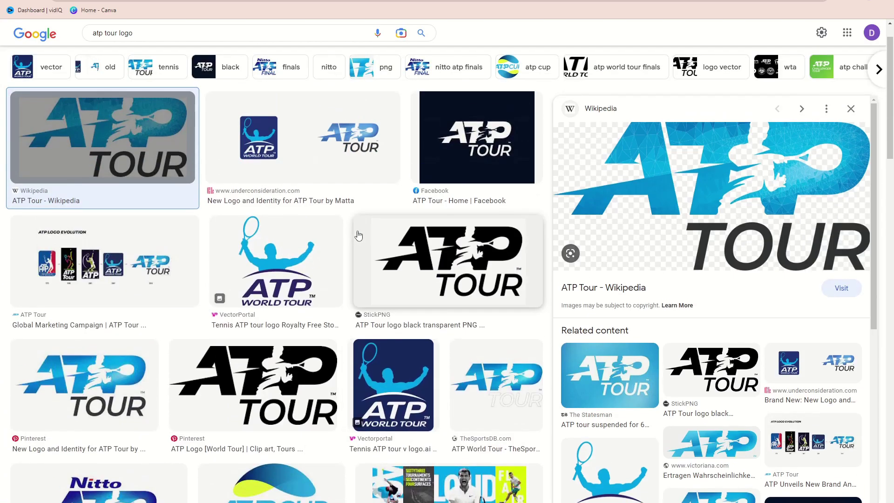
scroll(359, 235, down, 6)
scroll(358, 236, up, 8)
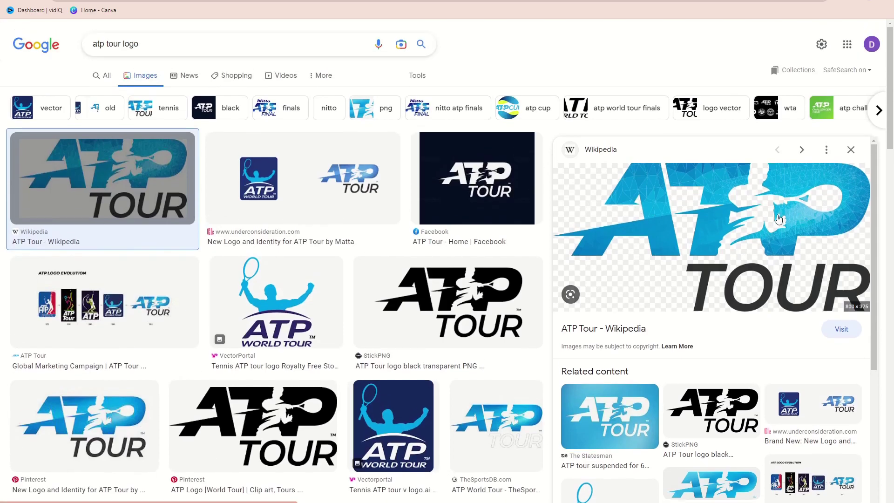
right_click(643, 232)
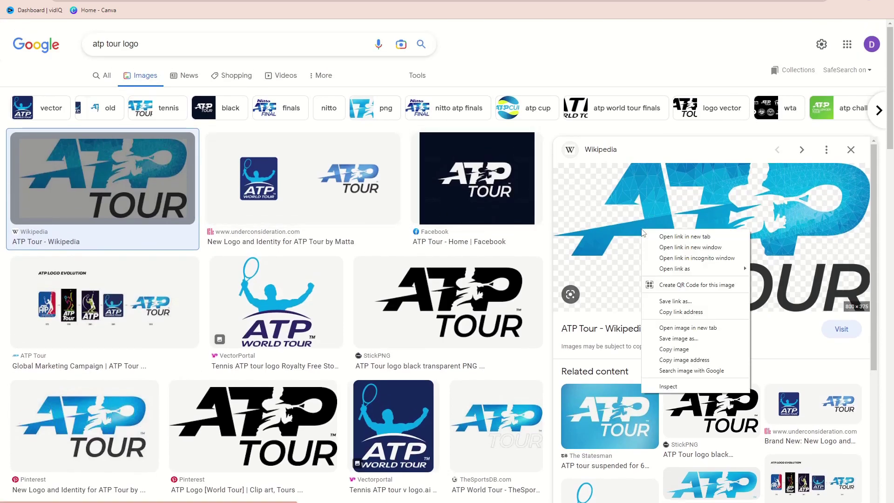
click(675, 350)
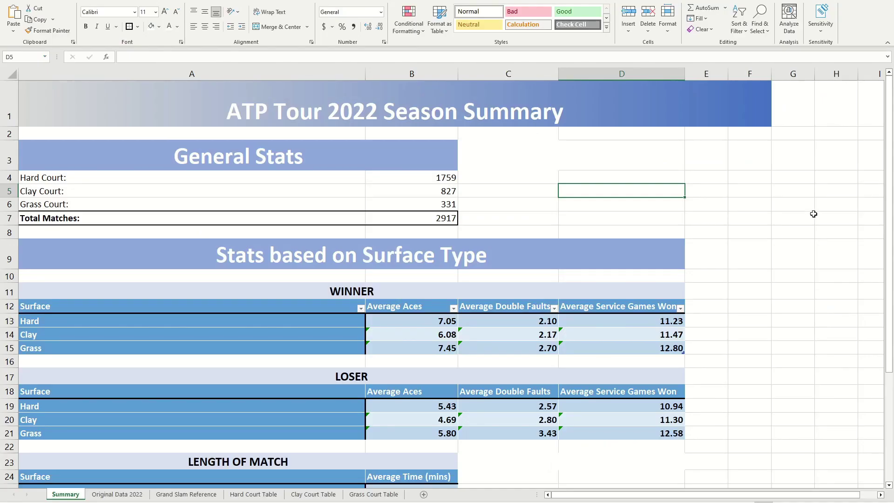
Switch to Excel, paste the ATP Tour logo into the Summary sheet, and scale it down to fit inside the title banner.
click(813, 215)
key(ctrl+v)
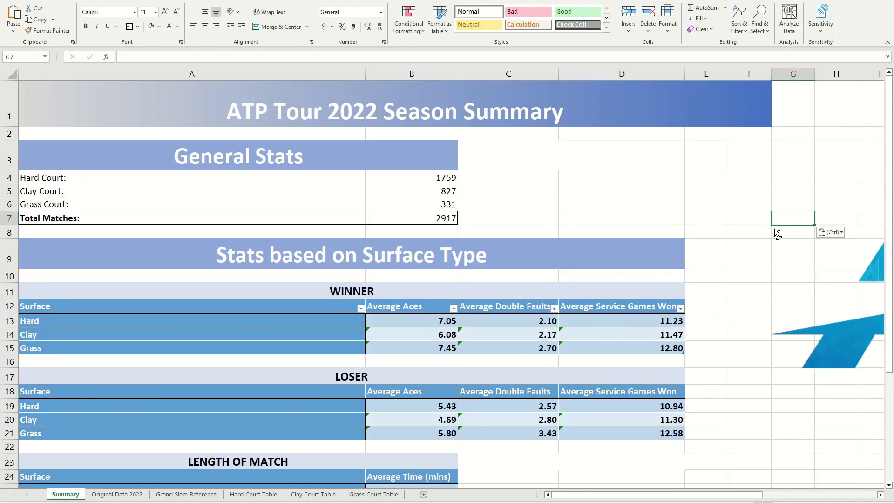
drag(779, 296, 280, 188)
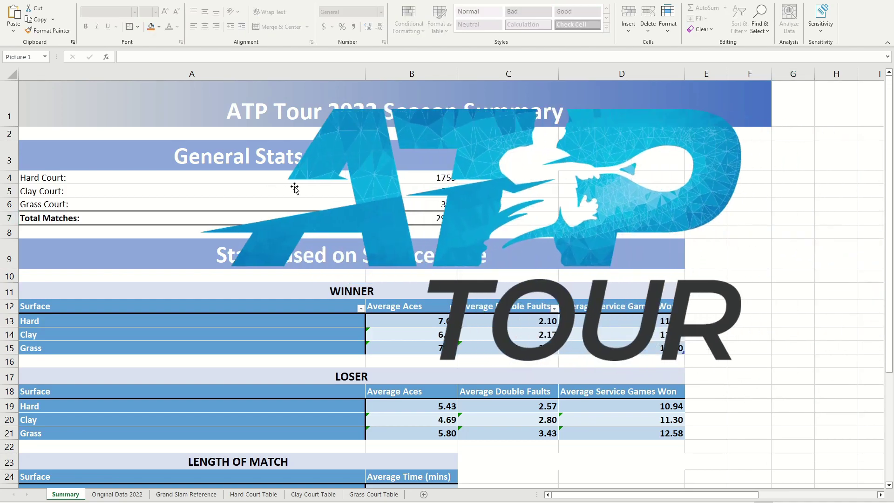
drag(742, 361, 394, 199)
drag(377, 156, 196, 126)
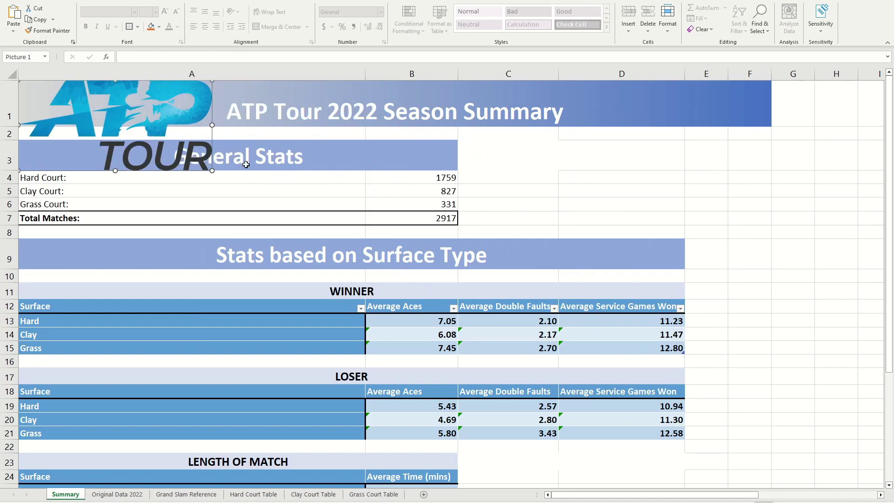
drag(209, 168, 146, 112)
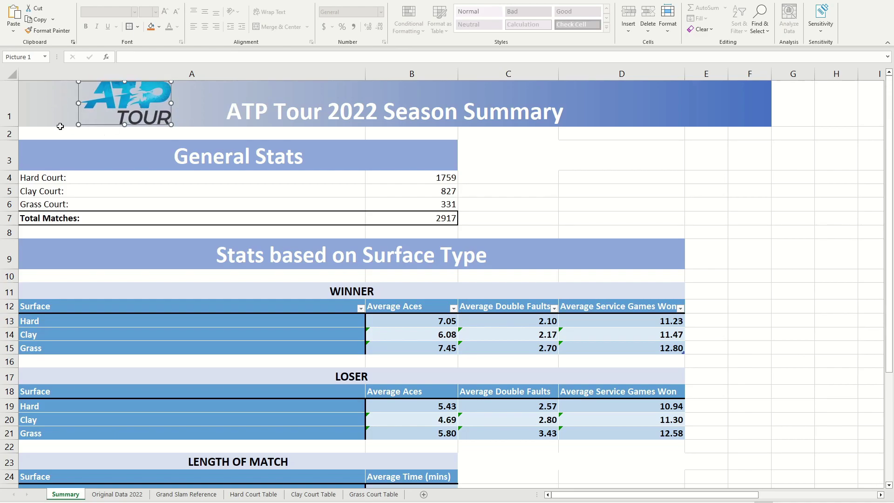
Make the title banner row slightly taller and position the logo within it, left of the title text.
drag(17, 127, 20, 132)
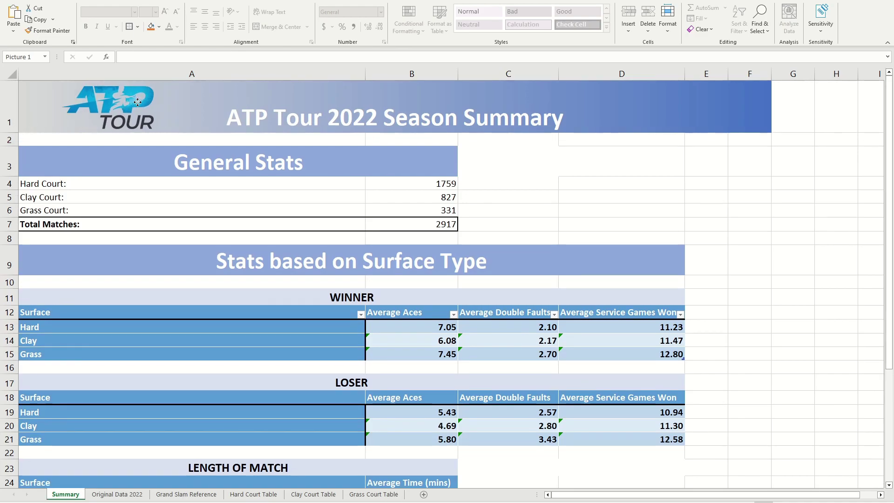
scroll(484, 108, down, 4)
scroll(484, 107, up, 4)
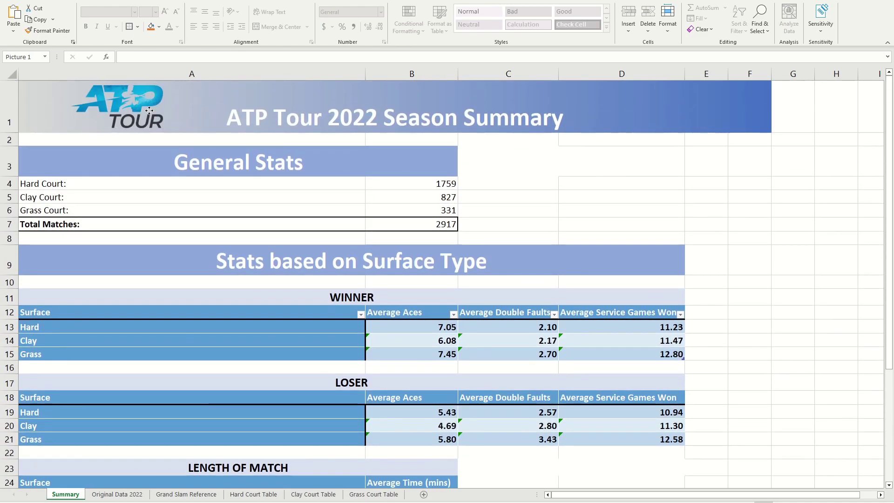
Shorten the title in A1 to 2022 Season Summary and move the ATP Tour logo closer to the text.
click(333, 121)
double_click(333, 122)
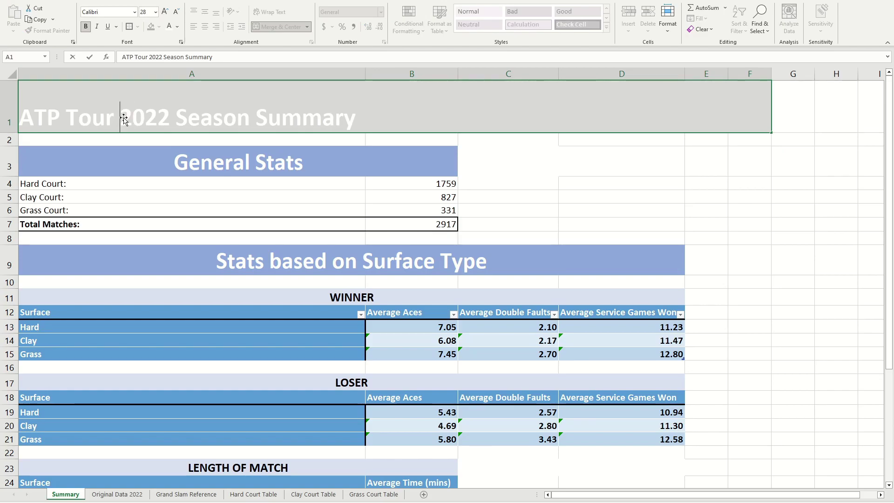
key(BackSpace)
key(BackSpace)
key(BackSpace)
key(BackSpace)
key(BackSpace)
key(BackSpace)
key(BackSpace)
key(BackSpace)
key(BackSpace)
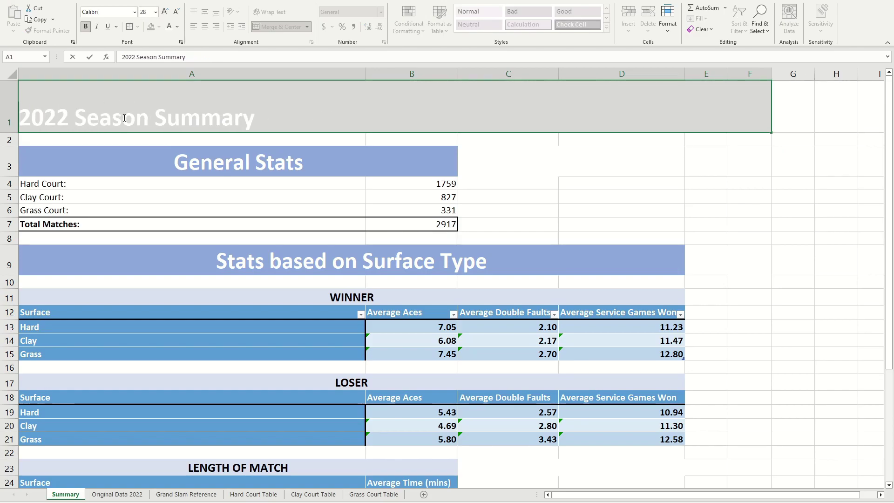
key(Return)
drag(125, 116, 190, 109)
click(612, 210)
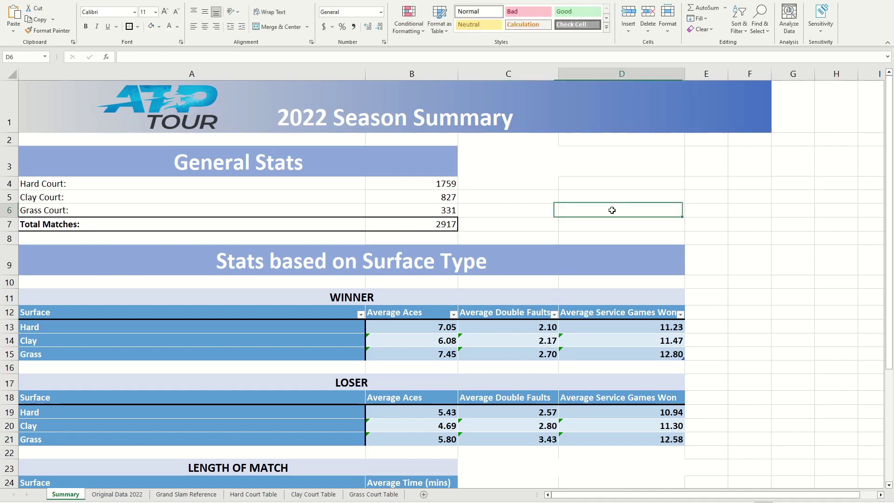
Review the formatted Summary sheet from the title banner down to the Grand Slam Stats table.
scroll(612, 210, down, 7)
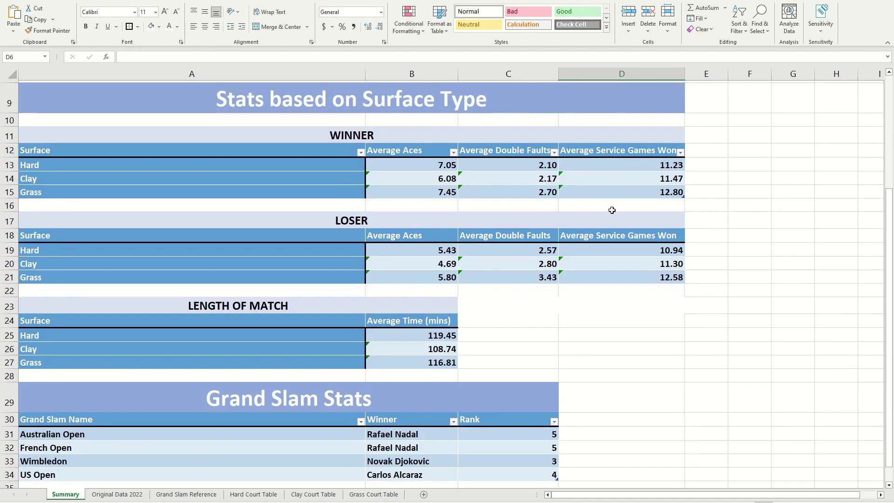
scroll(613, 210, up, 7)
click(523, 183)
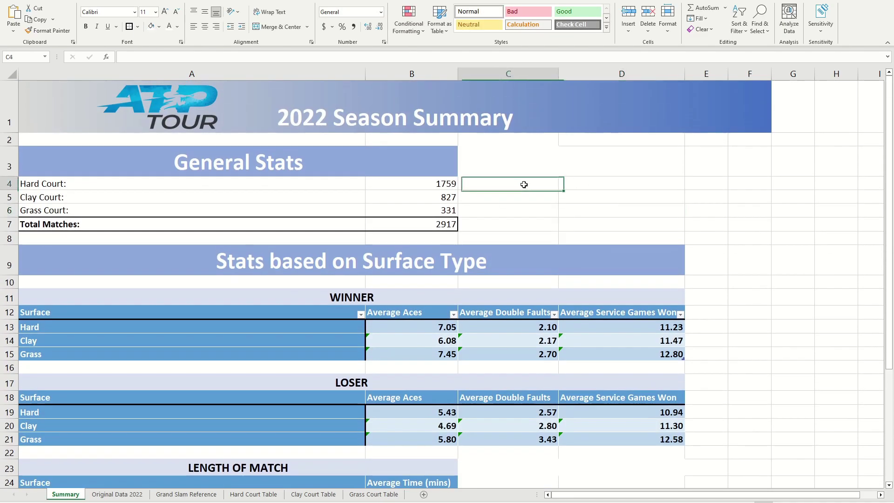
click(145, 197)
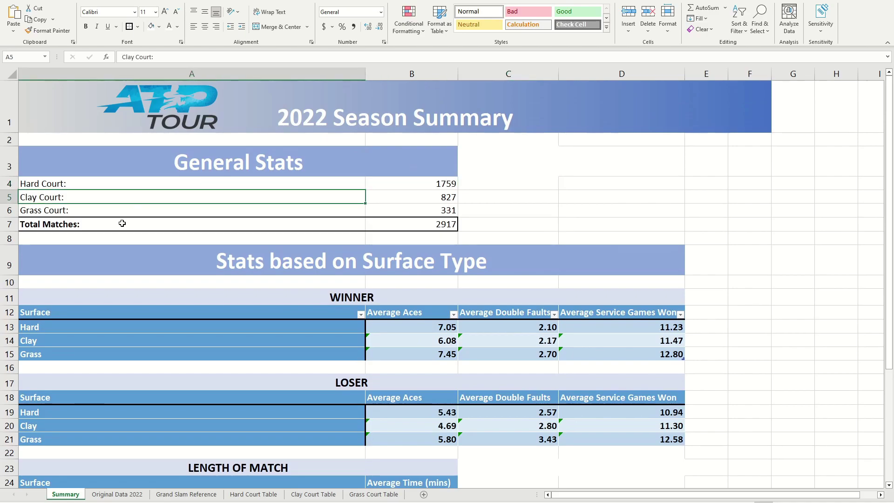
scroll(122, 224, down, 3)
scroll(122, 223, up, 3)
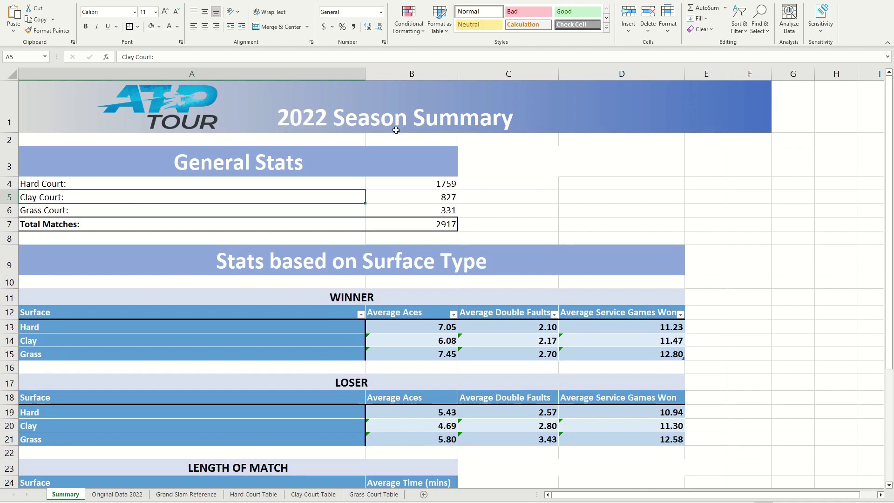
scroll(488, 190, down, 3)
scroll(488, 189, up, 3)
scroll(390, 236, down, 4)
scroll(391, 239, up, 4)
scroll(456, 196, down, 3)
scroll(456, 196, up, 3)
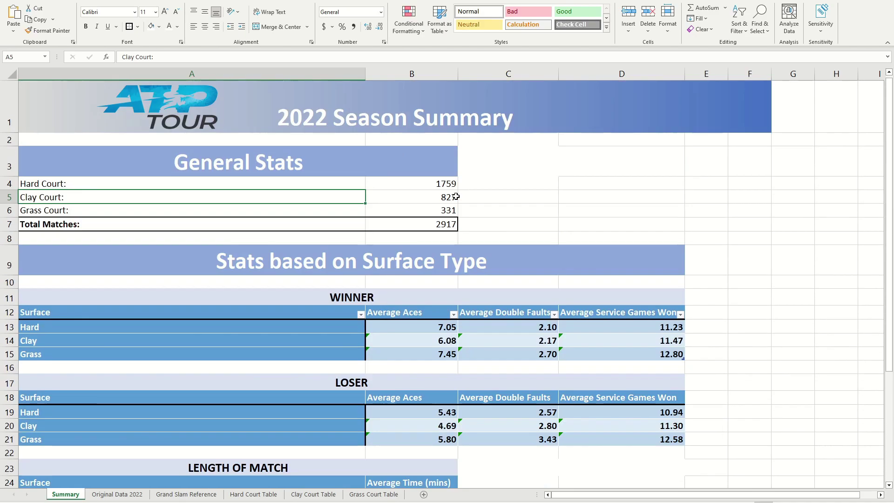
Check the filter lists on the Surface and Average Aces headers of the WINNER table.
click(711, 197)
scroll(711, 197, down, 1)
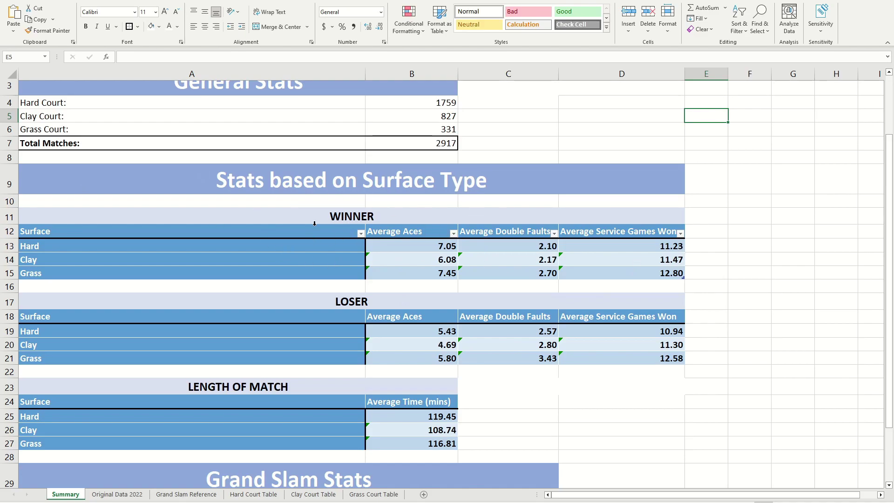
click(378, 259)
click(362, 234)
click(361, 234)
click(361, 234)
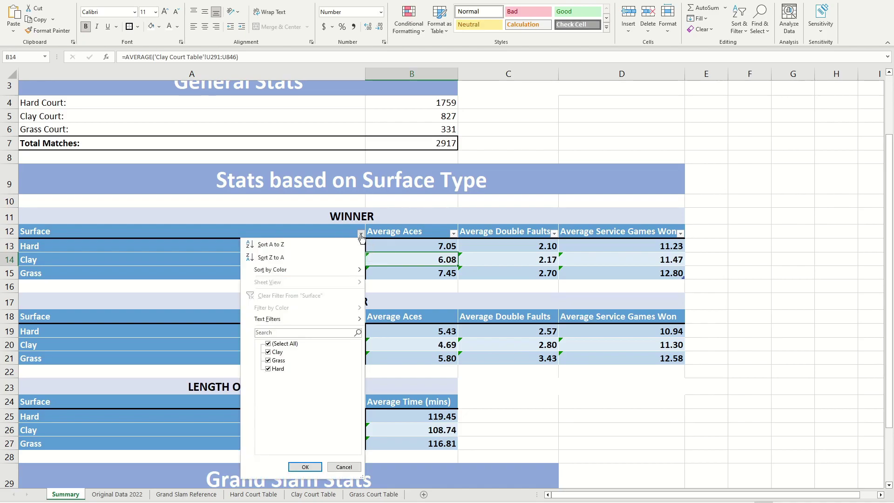
click(362, 234)
click(454, 233)
click(456, 234)
click(456, 235)
click(456, 234)
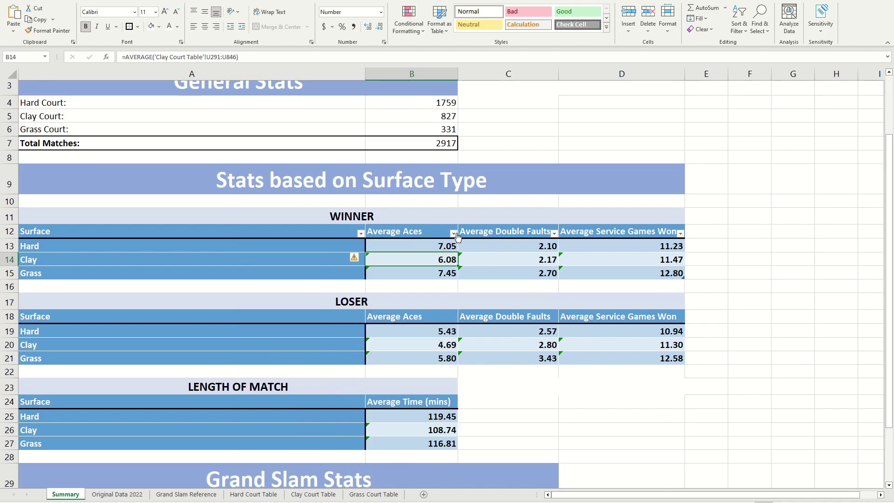
click(361, 234)
click(362, 238)
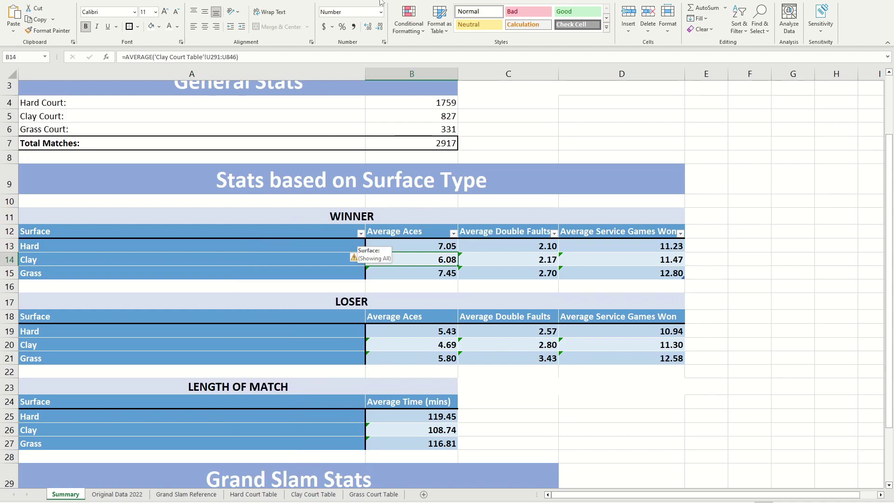
Hide the filter buttons in the WINNER table's header row.
click(379, 2)
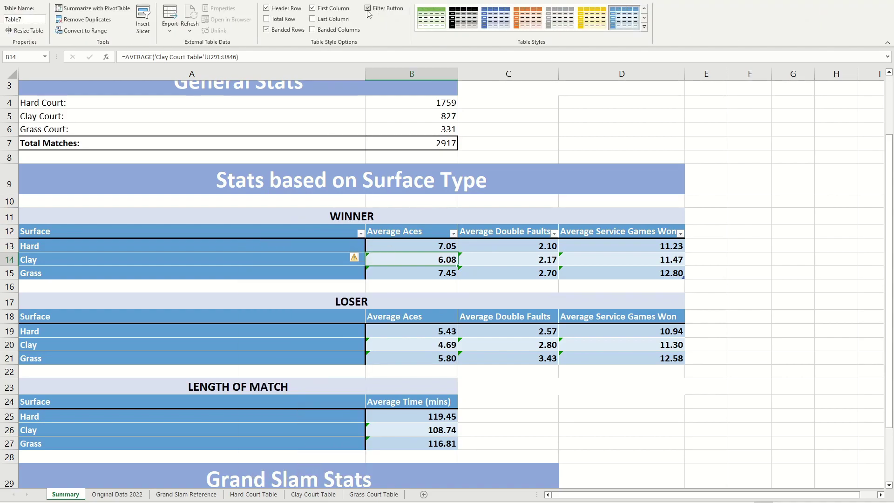
click(368, 10)
click(748, 245)
Ignore the formula error flags on B14:D15, B20:D21 and B26:B27 in the WINNER, LOSER and LENGTH OF MATCH tables.
drag(379, 262, 596, 275)
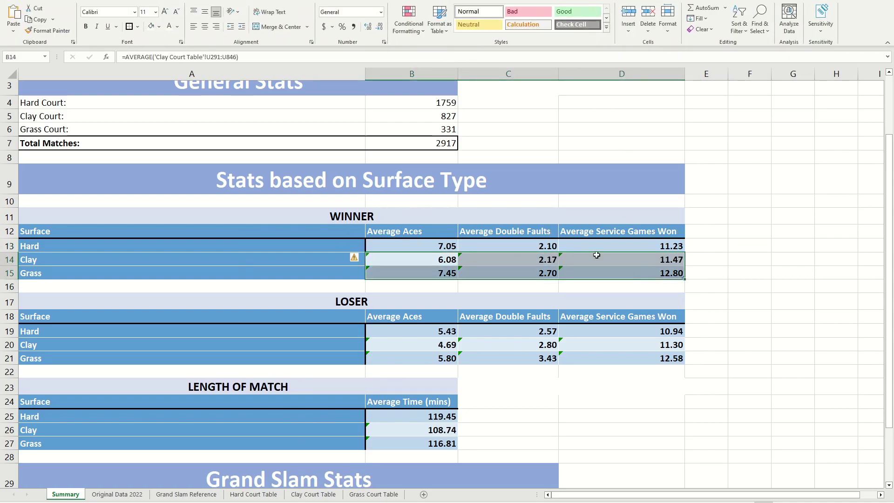
click(356, 260)
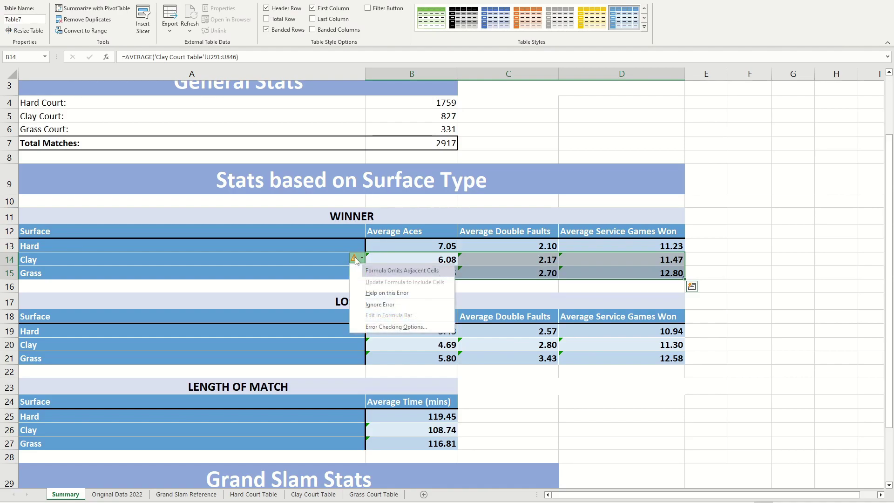
click(399, 305)
drag(410, 345, 618, 360)
click(355, 343)
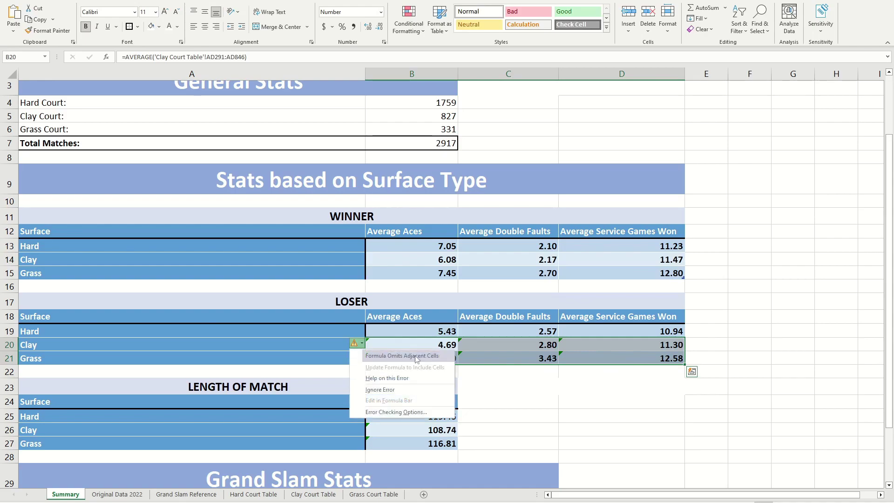
click(386, 389)
drag(389, 431, 401, 442)
click(355, 429)
click(387, 475)
Review the cleaned-up tables and the General Stats figures on the Summary sheet, with a brief look at the Grand Slam Reference sheet.
scroll(645, 320, down, 3)
click(730, 303)
scroll(719, 302, down, 3)
scroll(717, 302, up, 6)
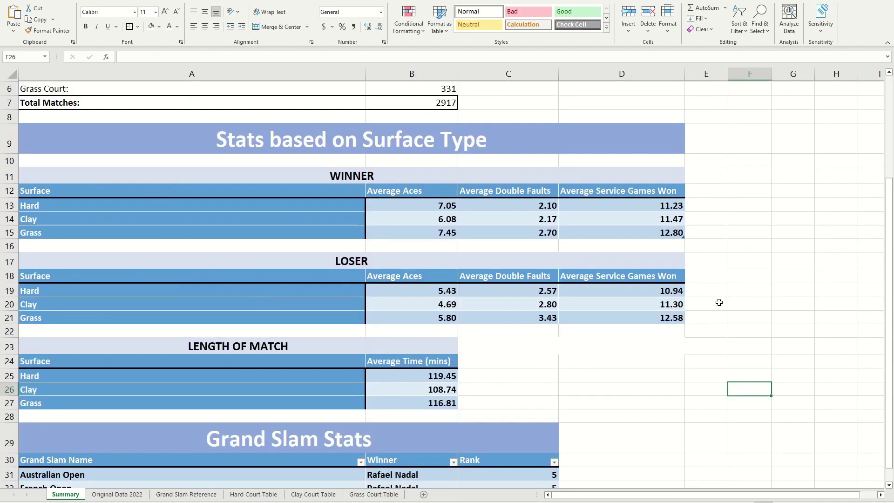
click(582, 179)
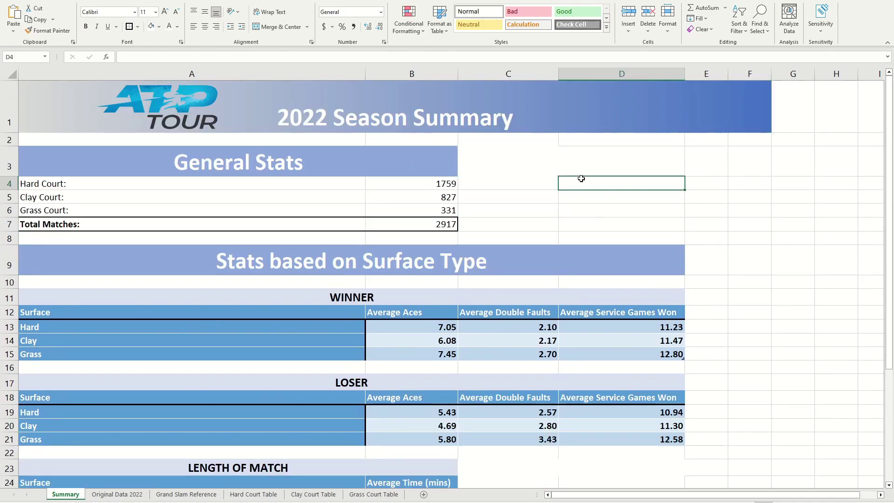
scroll(581, 177, down, 4)
scroll(581, 177, up, 4)
click(463, 233)
click(409, 183)
scroll(498, 229, down, 3)
scroll(498, 229, up, 3)
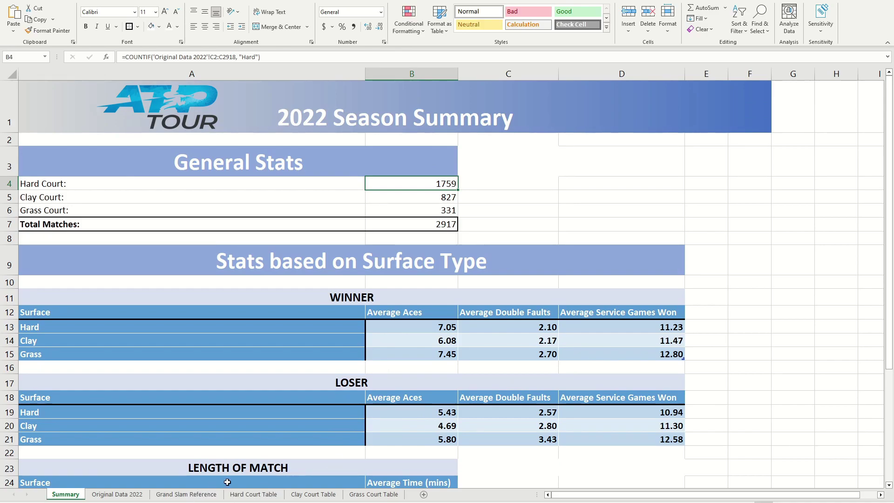
click(515, 184)
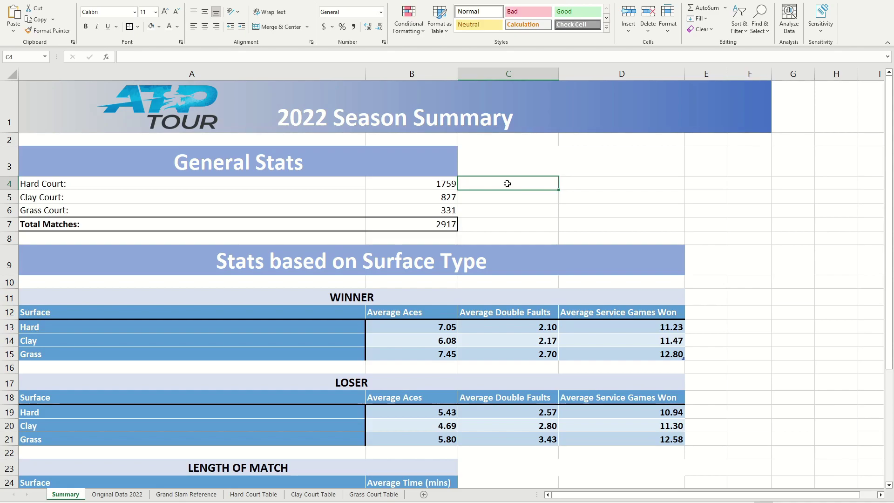
click(526, 194)
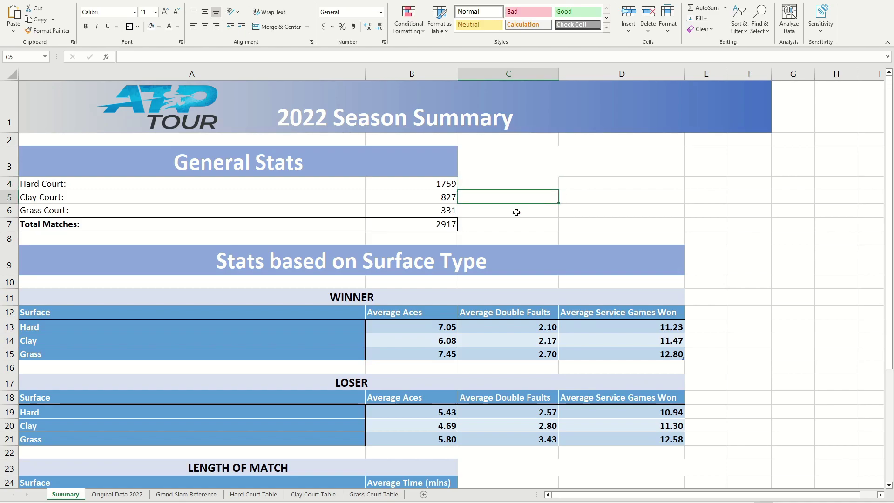
click(193, 495)
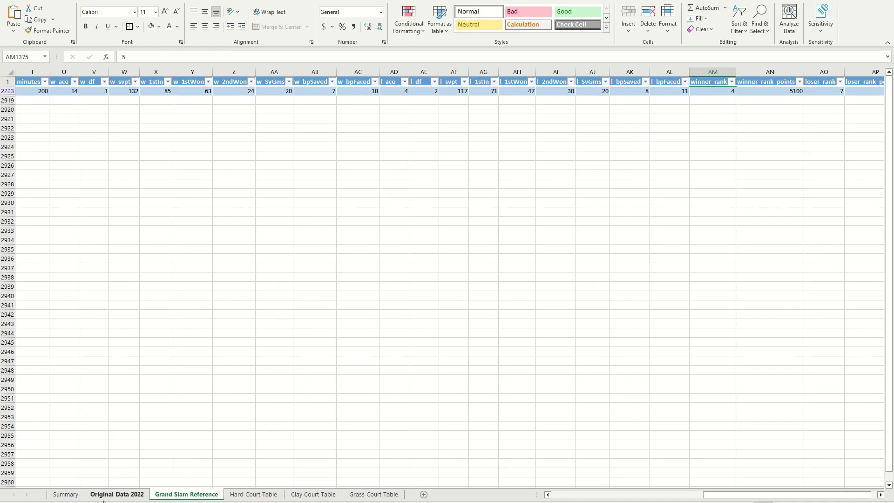
click(65, 495)
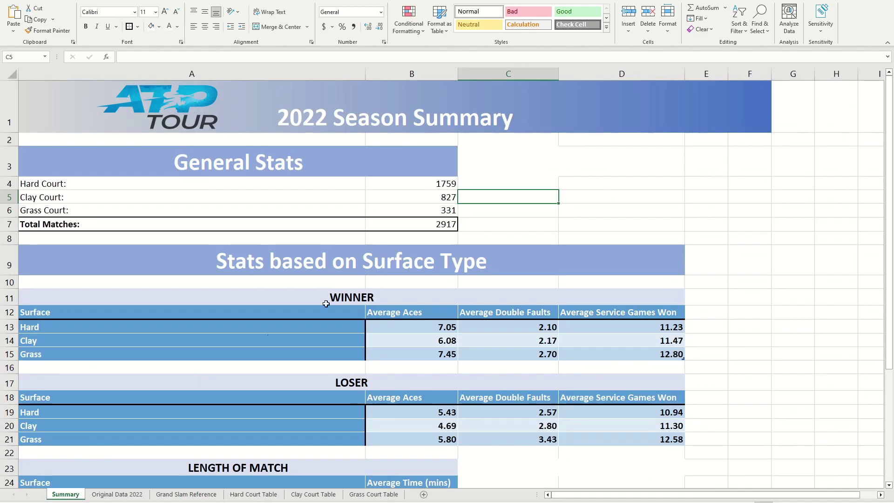
Go to the first rows and columns of the Original Data 2022 sheet and examine the surface, winner hand and tournament level columns.
click(122, 494)
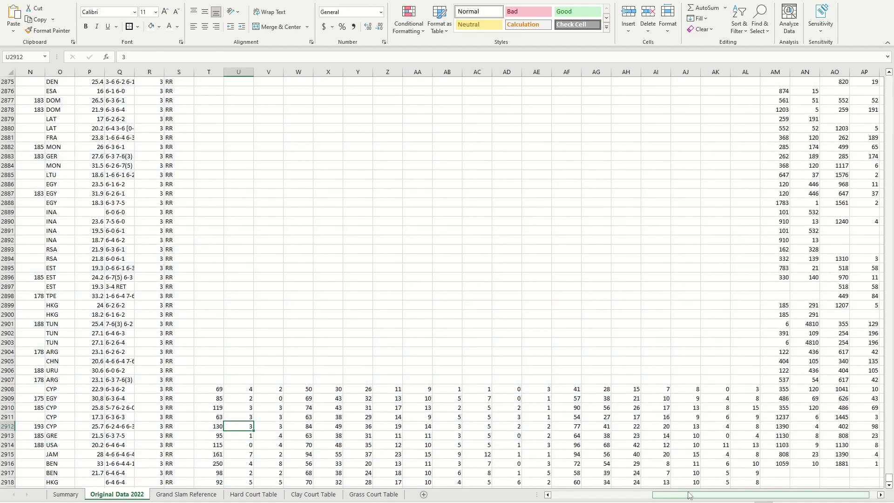
drag(685, 494, 586, 494)
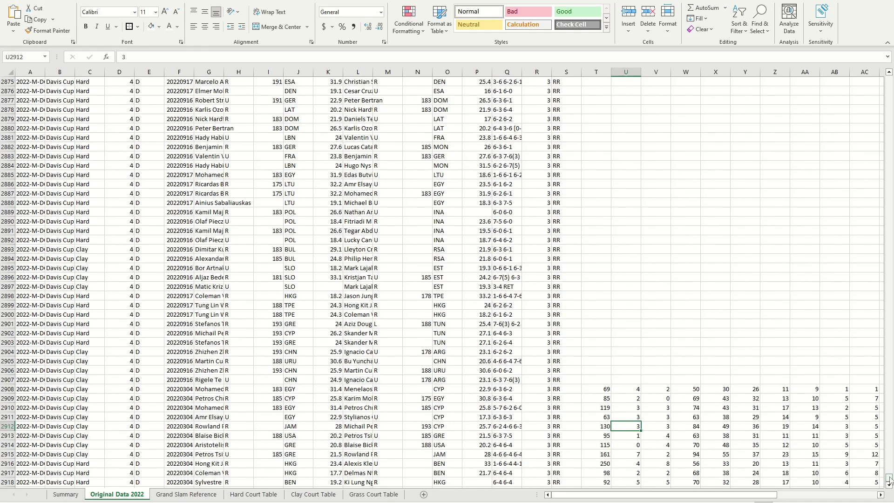
drag(889, 477, 892, 45)
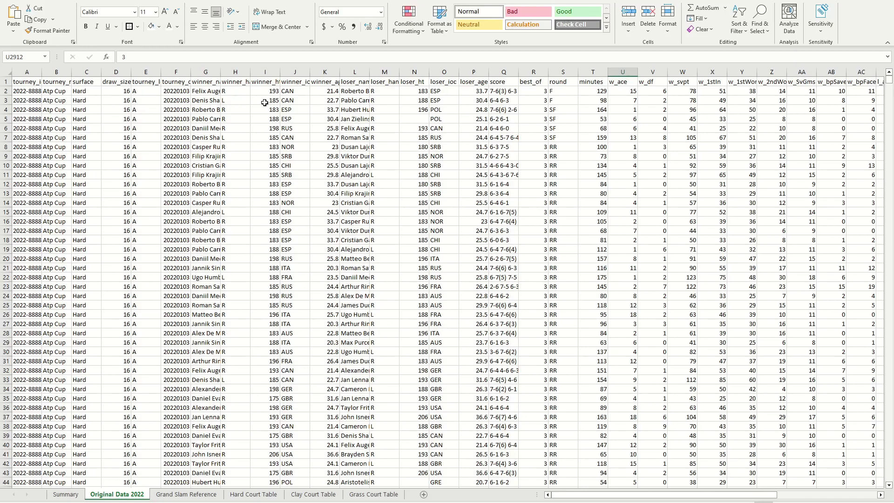
click(78, 91)
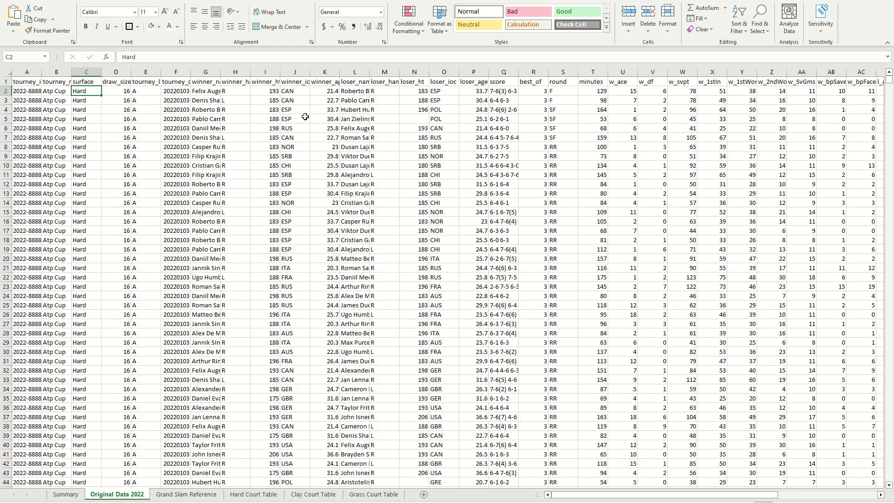
click(233, 100)
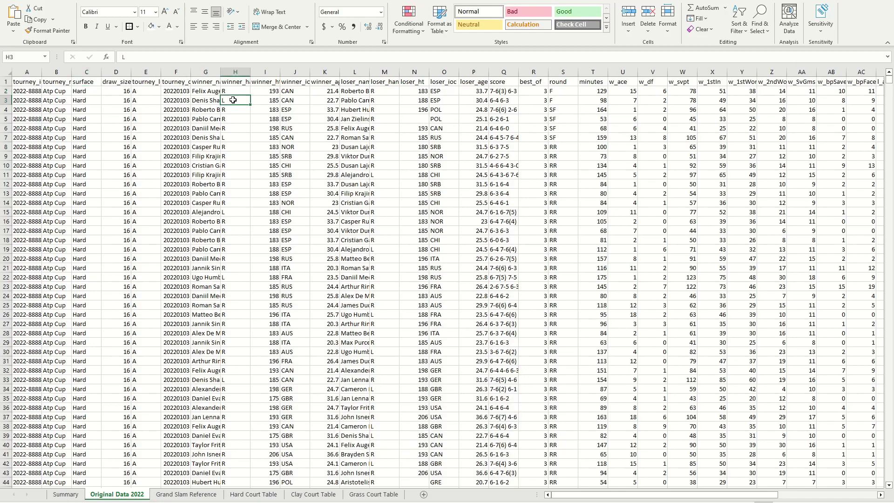
click(170, 101)
click(144, 91)
Look through the tournament level column of Original Data 2022 down to the last record and return to the first rows.
scroll(741, 174, down, 9)
scroll(783, 174, down, 10)
scroll(784, 174, up, 19)
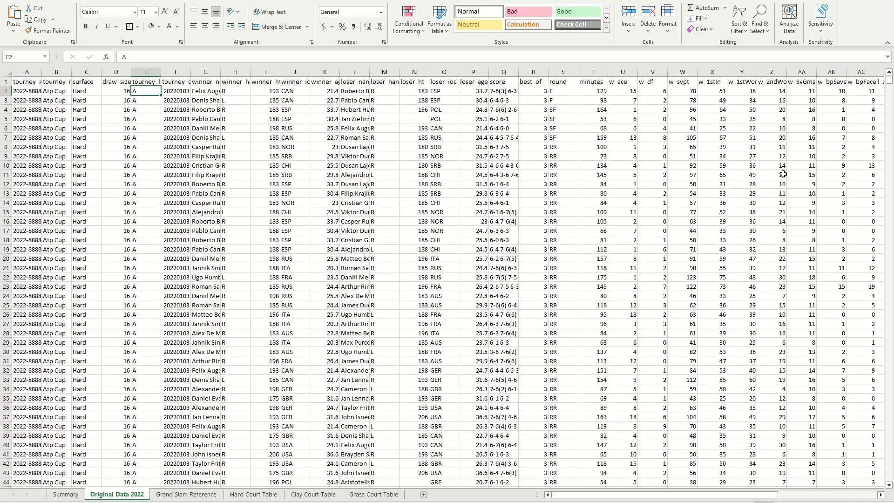
key(ctrl+Down)
scroll(198, 109, up, 6)
drag(892, 479, 892, 72)
click(145, 82)
click(141, 98)
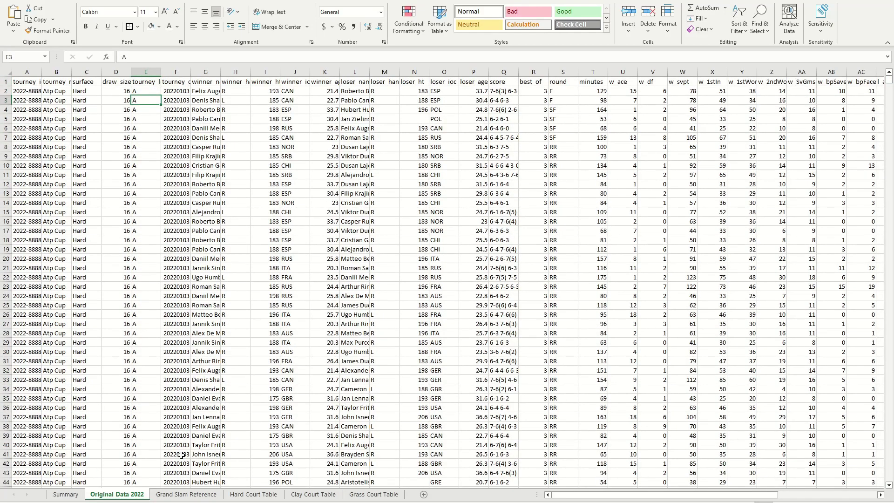
Compare the WINNER and LOSER tables on the Summary sheet with the raw match data on Original Data 2022.
click(74, 495)
click(399, 312)
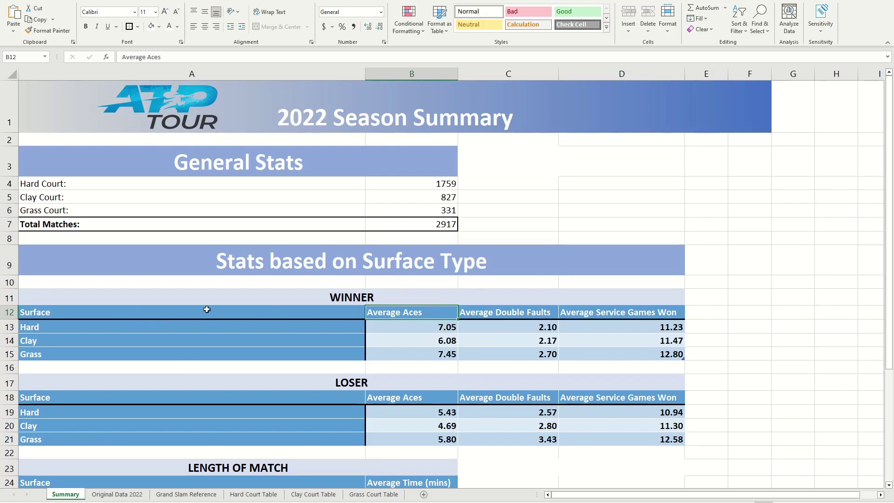
click(54, 325)
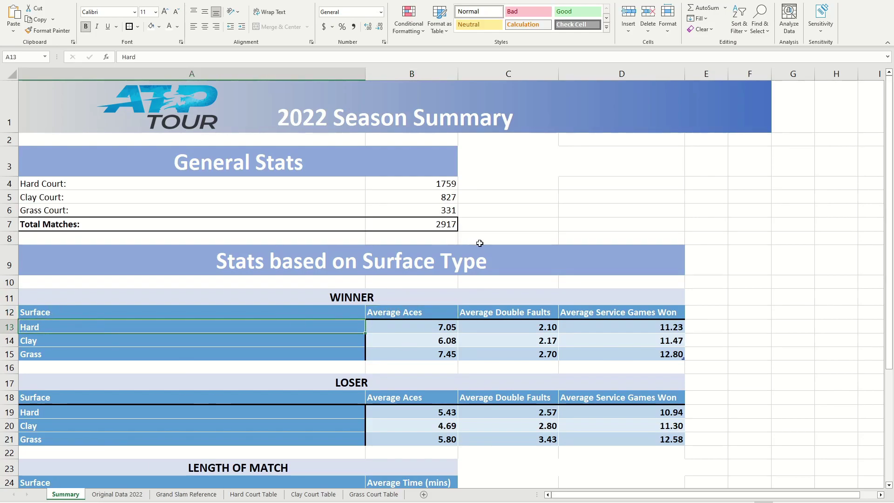
click(77, 300)
click(93, 313)
click(124, 495)
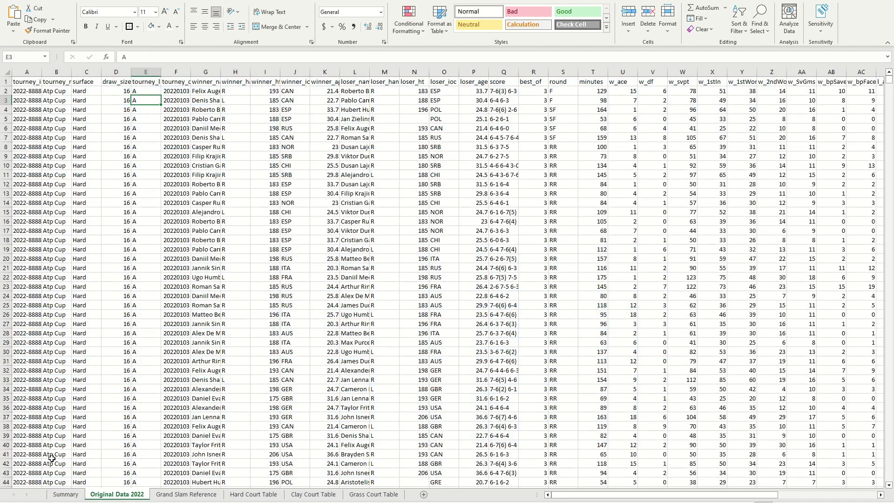
click(65, 495)
click(132, 496)
click(65, 495)
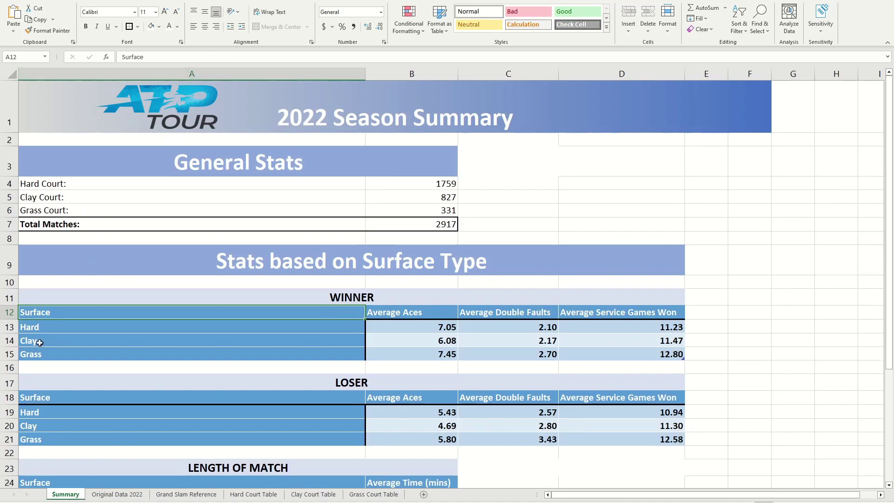
click(123, 496)
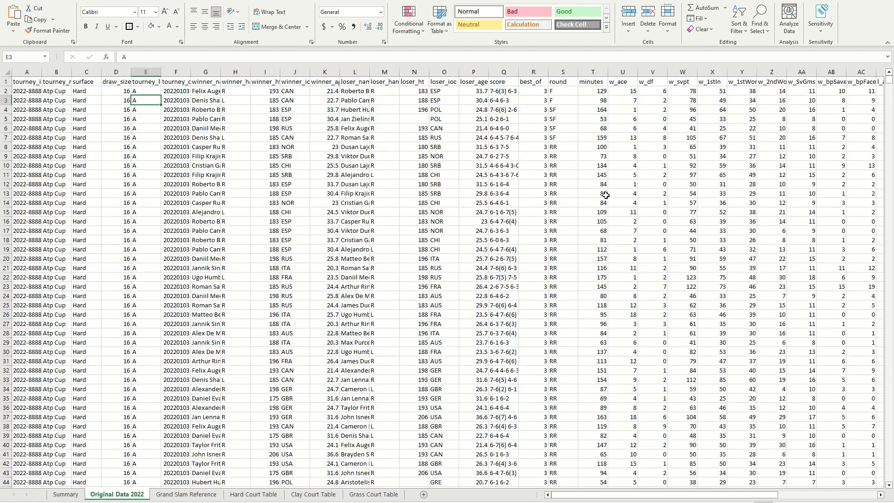
click(66, 495)
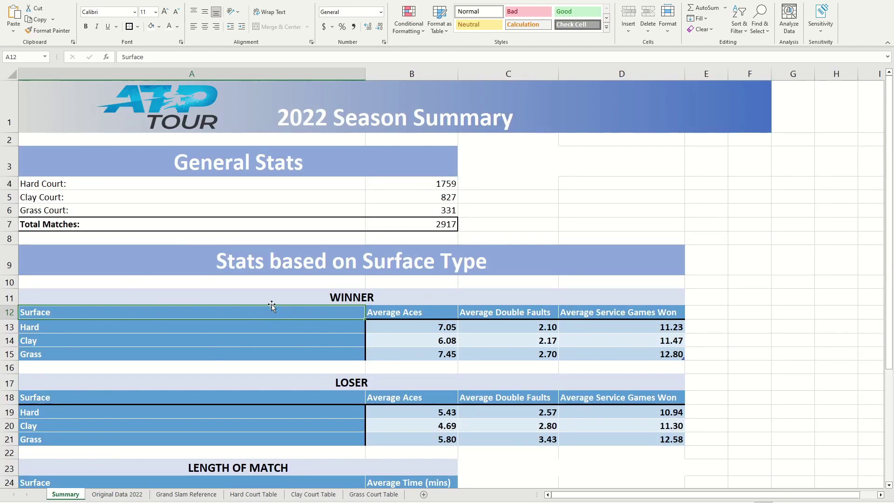
click(298, 300)
click(438, 376)
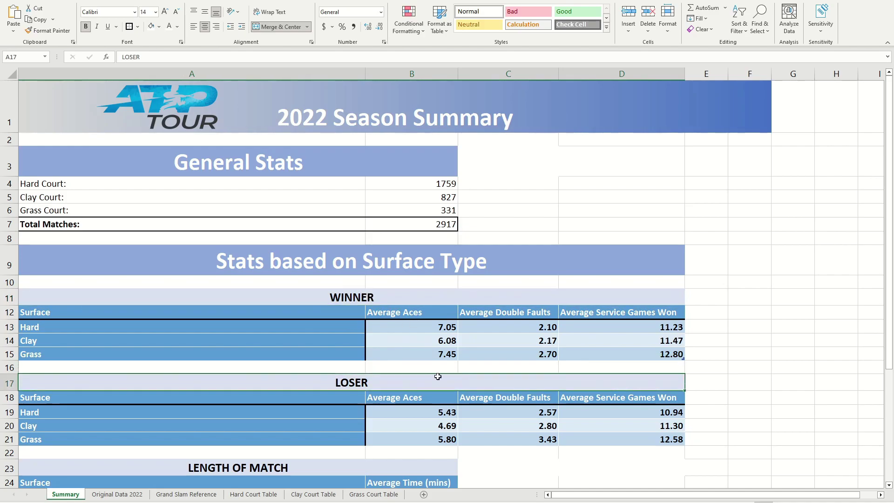
Examine the winner's first-serve and second-serve columns, w_1stIn and w_2ndWon, on the Original Data 2022 sheet.
click(126, 495)
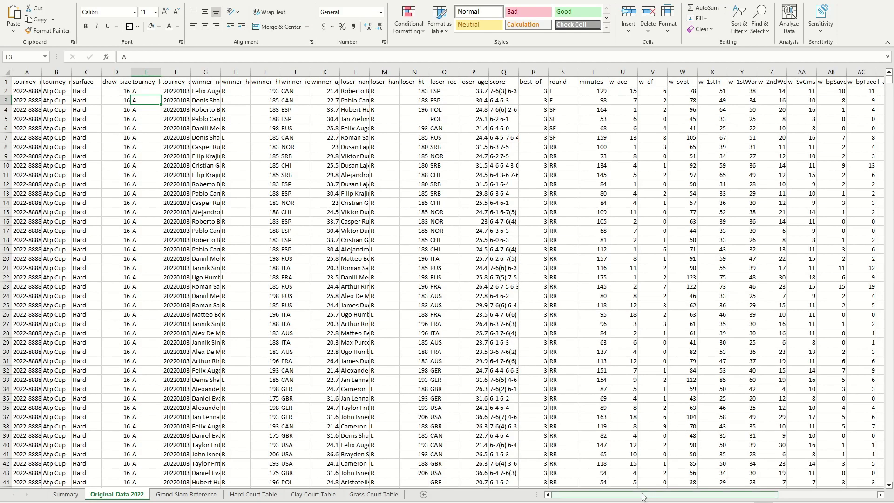
click(707, 84)
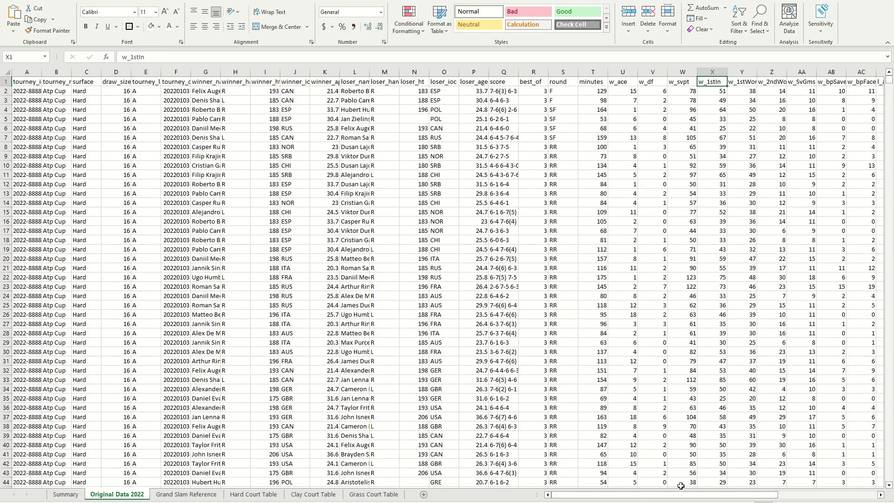
key(Down)
key(Down)
click(719, 91)
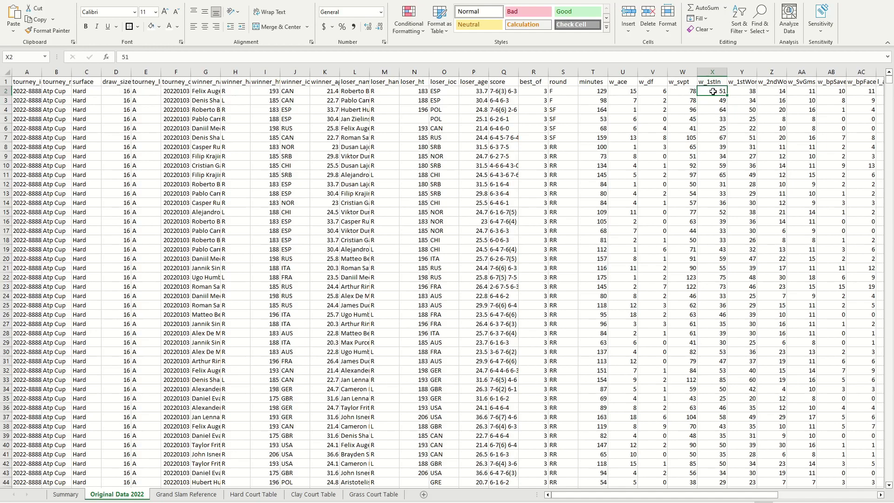
click(717, 103)
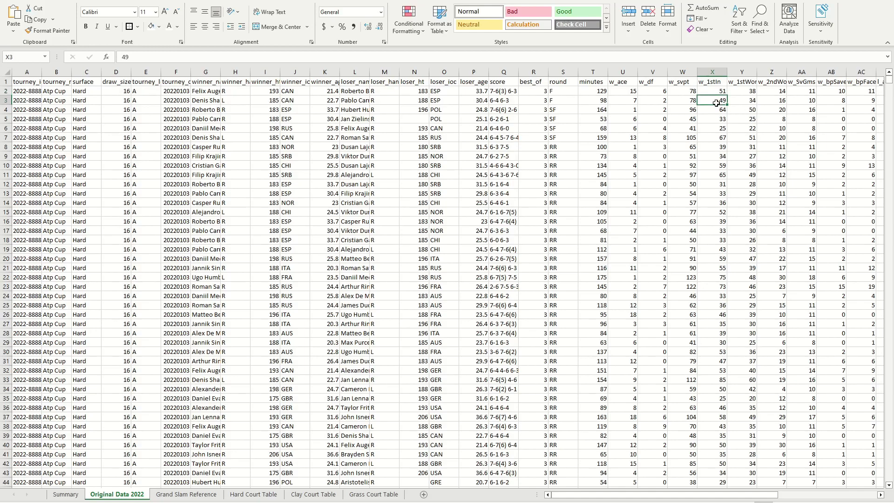
click(707, 92)
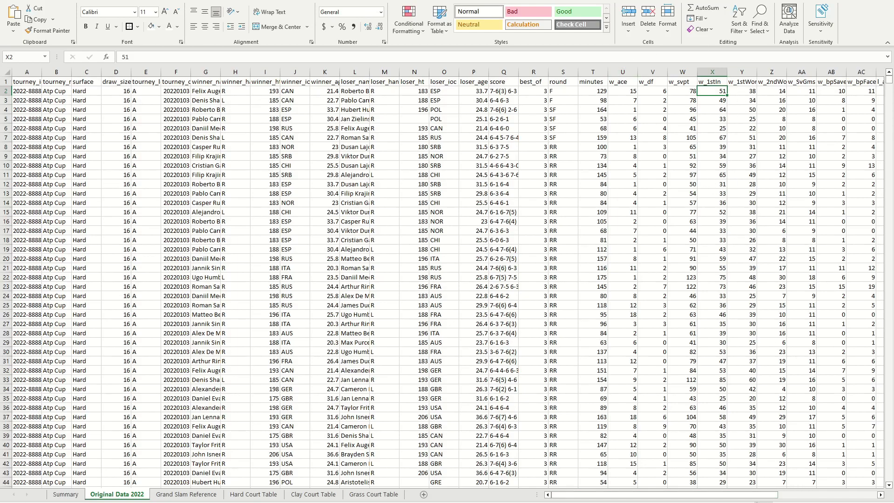
click(763, 99)
click(773, 90)
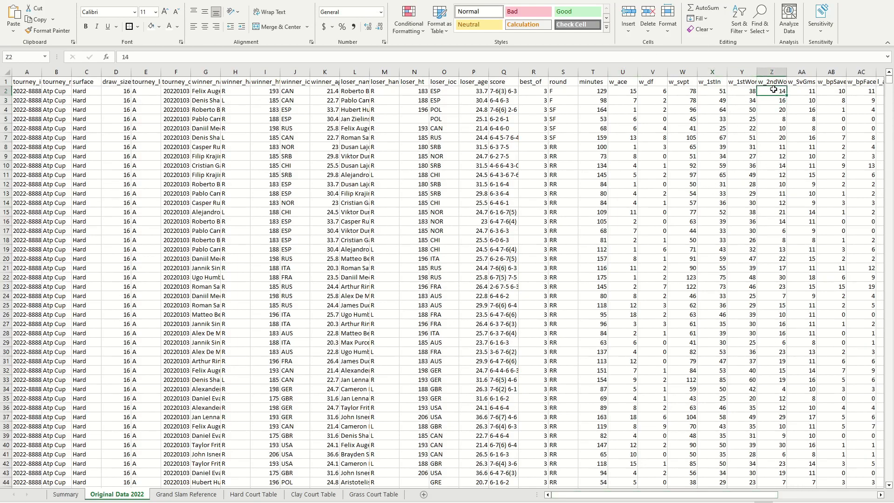
Examine the winner's break-points-saved column, w_bpSaved, on Original Data 2022 and compare the raw data with the Summary sheet's tables.
click(839, 87)
click(839, 84)
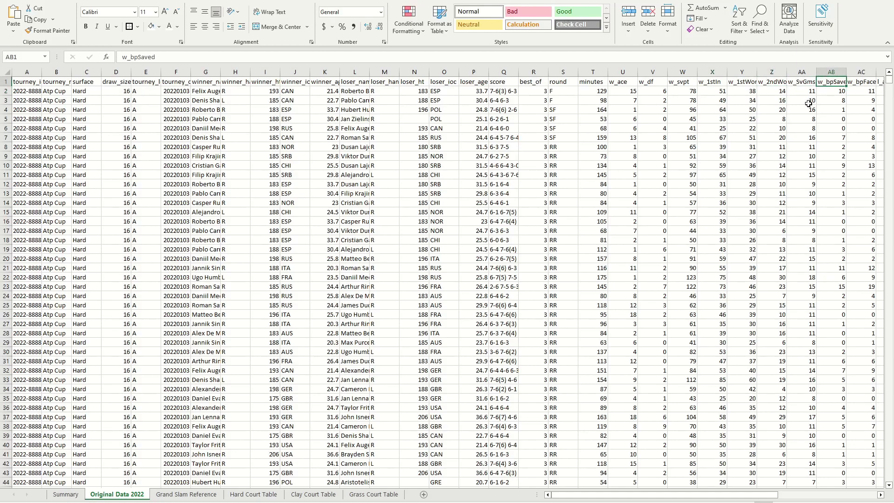
click(65, 495)
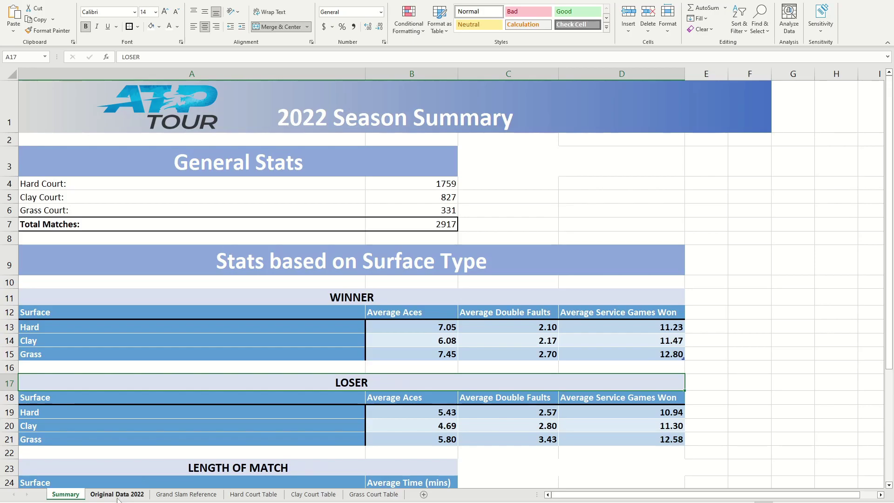
click(117, 496)
click(70, 495)
click(112, 495)
Look through the match records on Original Data 2022 and review the General Stats and surface-type tables on the Summary sheet.
scroll(493, 217, down, 7)
scroll(493, 217, up, 2)
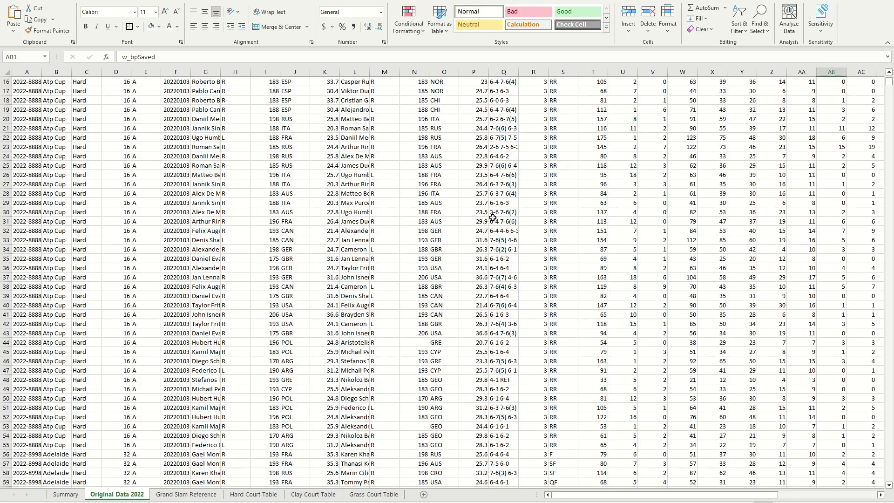
scroll(492, 218, up, 5)
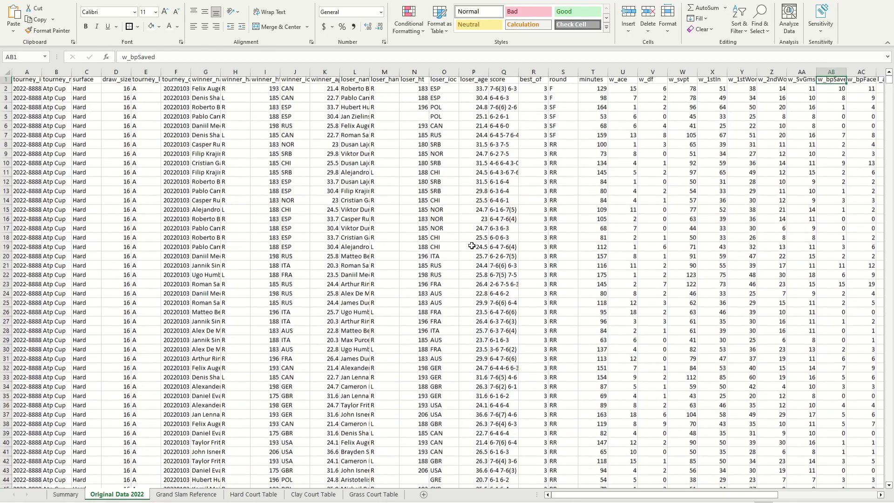
scroll(421, 236, down, 10)
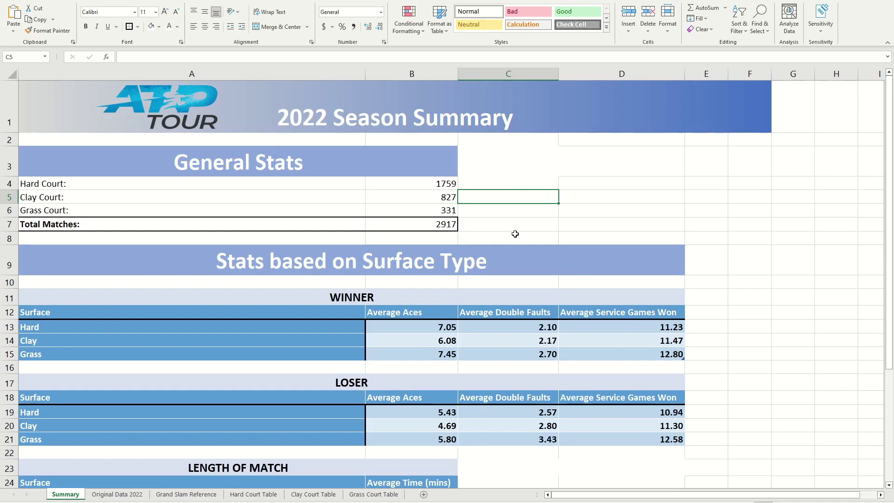
scroll(515, 233, down, 1)
scroll(515, 234, up, 1)
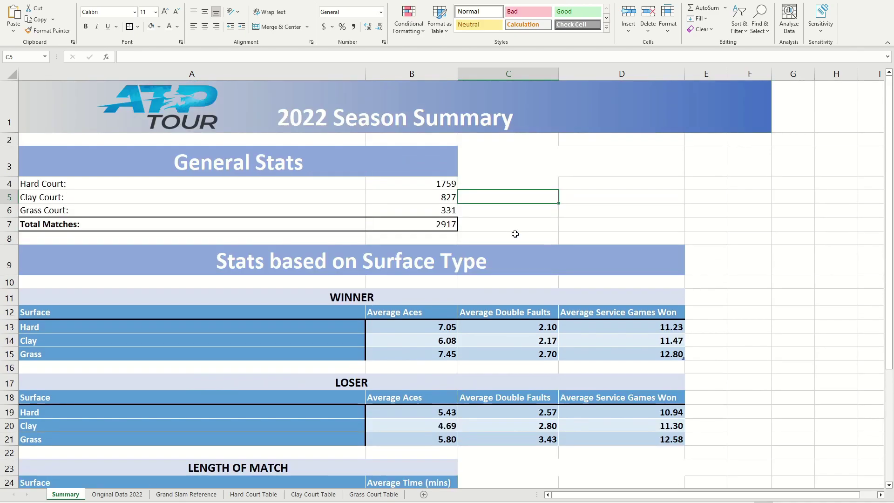